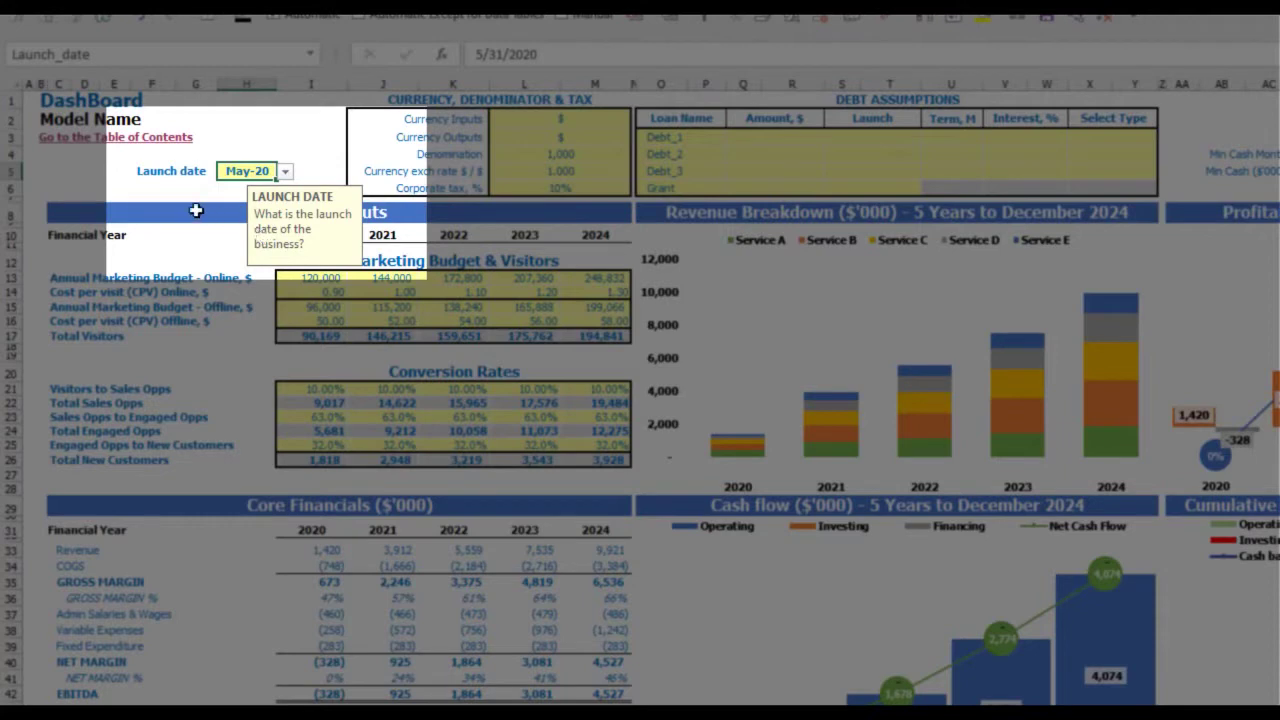
pyautogui.click(165, 189)
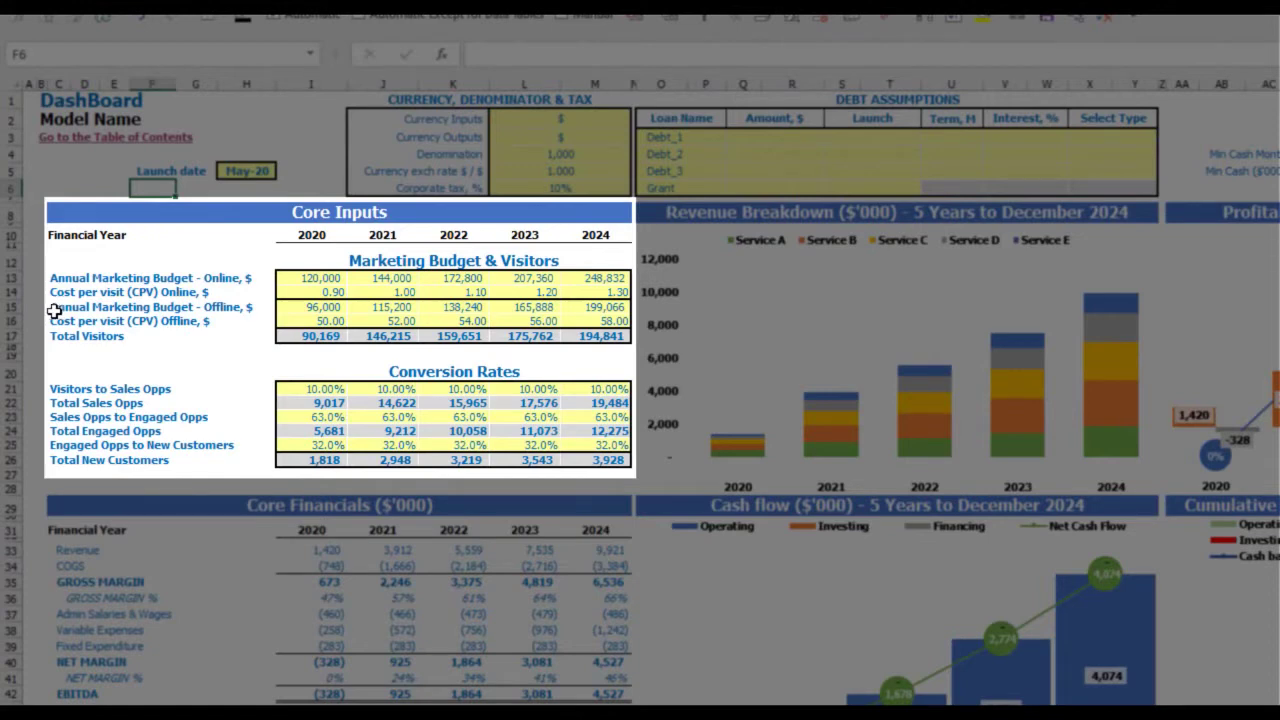
pyautogui.moveTo(314, 315); pyautogui.dragTo(608, 306)
pyautogui.press('Delete')
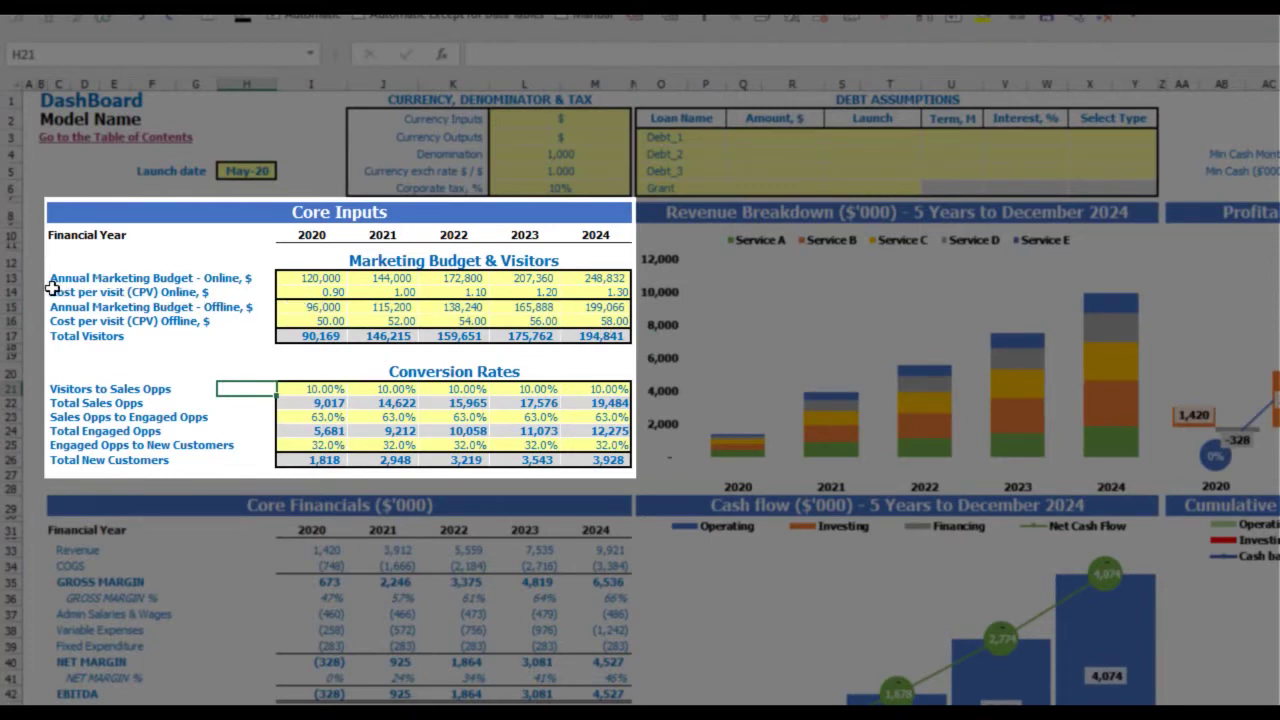
# Set the 2020 online marketing budget to 100,000 and make the 2021 budget a formula adding 20000 to the 2020 cell
pyautogui.click(313, 283)
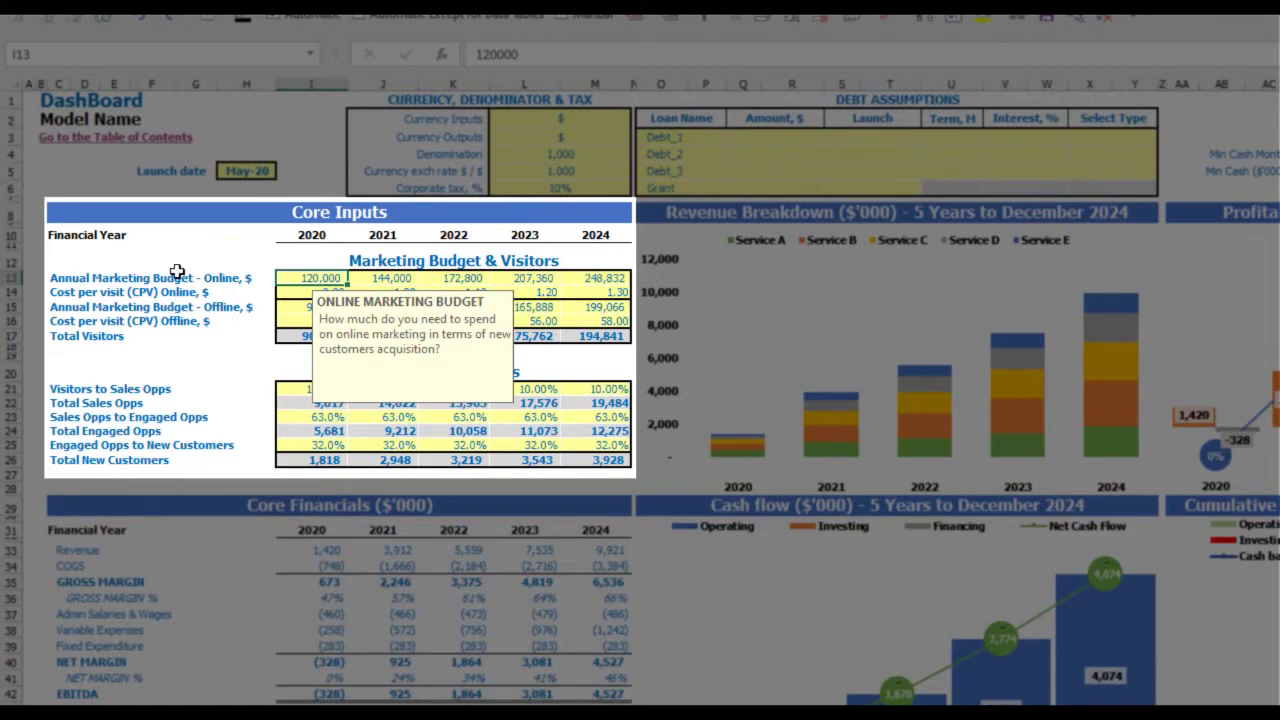
pyautogui.write('10')
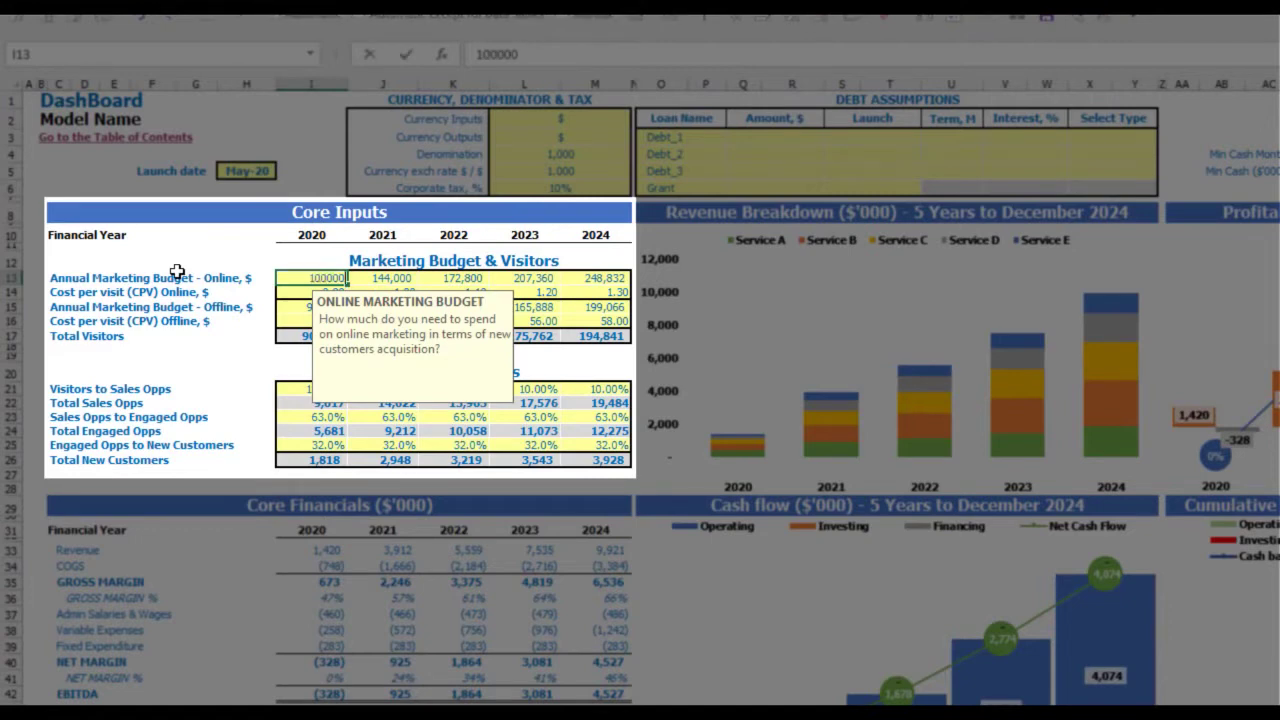
pyautogui.press('Tab')
pyautogui.write('=')
pyautogui.press('Left')
pyautogui.write('+20000')
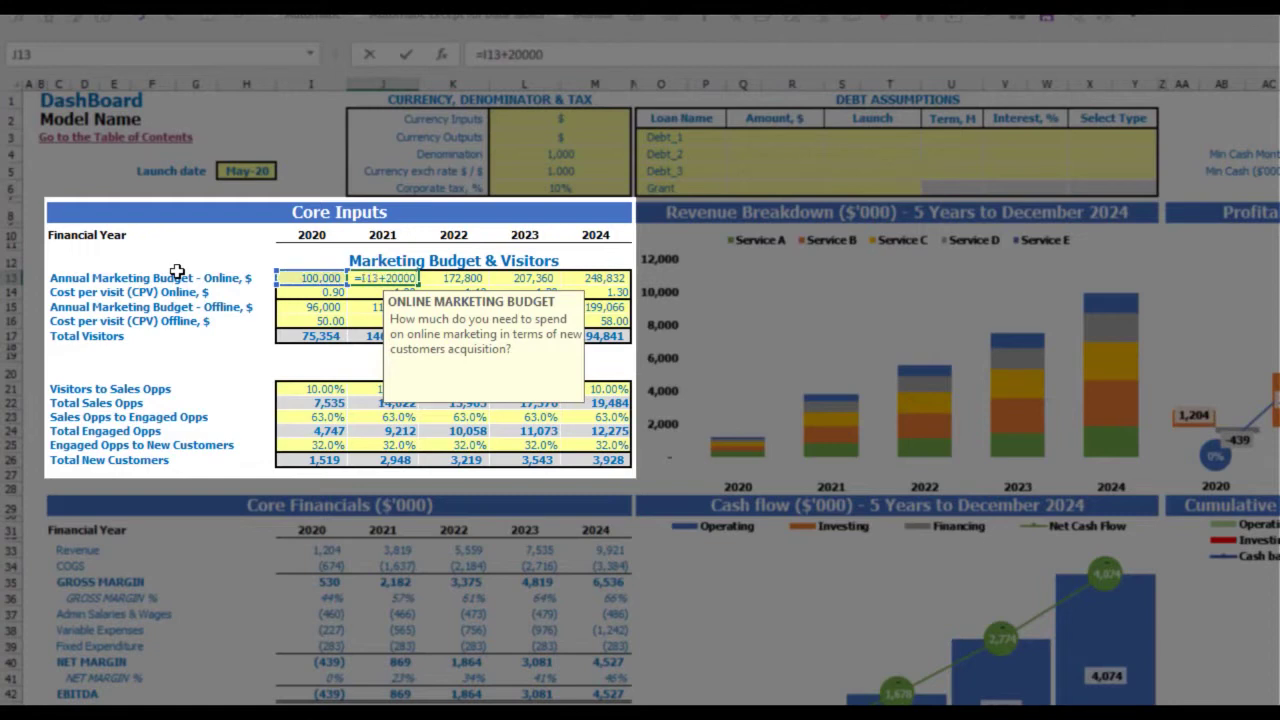
pyautogui.press('Return')
# Copy the 2021 online marketing budget formula across 2022 to 2024
pyautogui.press('Up')
pyautogui.hotkey('ctrl', 'c')
pyautogui.press('Right')
pyautogui.hotkey('shift', 'Right')
pyautogui.hotkey('shift', 'Right')
pyautogui.hotkey('ctrl', 'v')
pyautogui.click(172, 262)
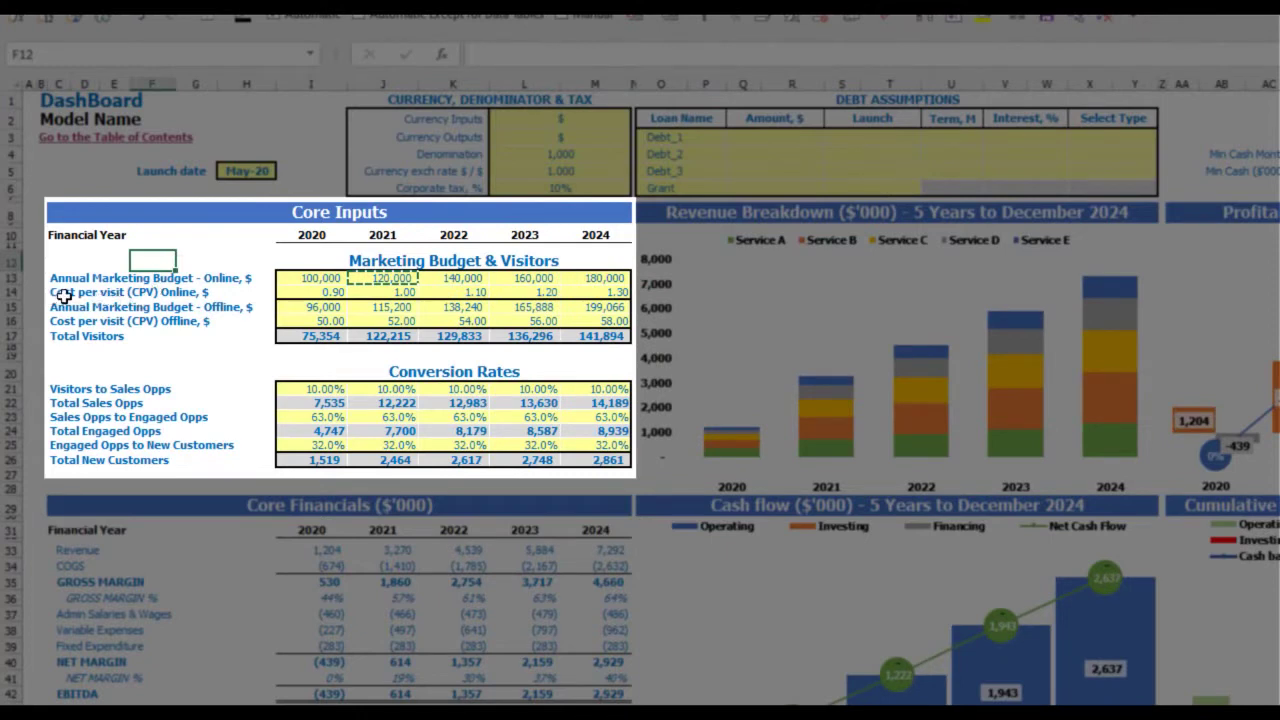
# Set the online cost per visit for 2020 through 2024 to 1, 1.2, 1.4, 1.6 and 1.8
pyautogui.click(295, 292)
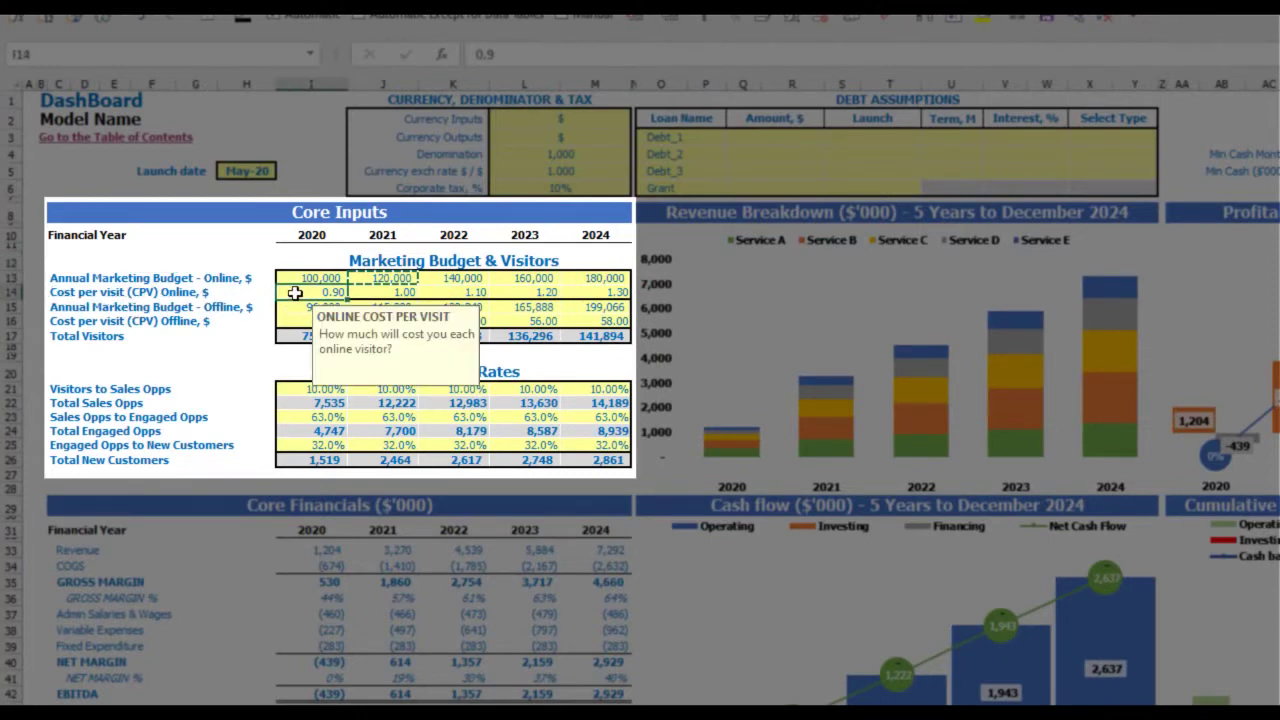
pyautogui.write('1')
pyautogui.press('Tab')
pyautogui.write('1.2')
pyautogui.press('Tab')
pyautogui.write('1.4')
pyautogui.press('Tab')
pyautogui.write('1.6')
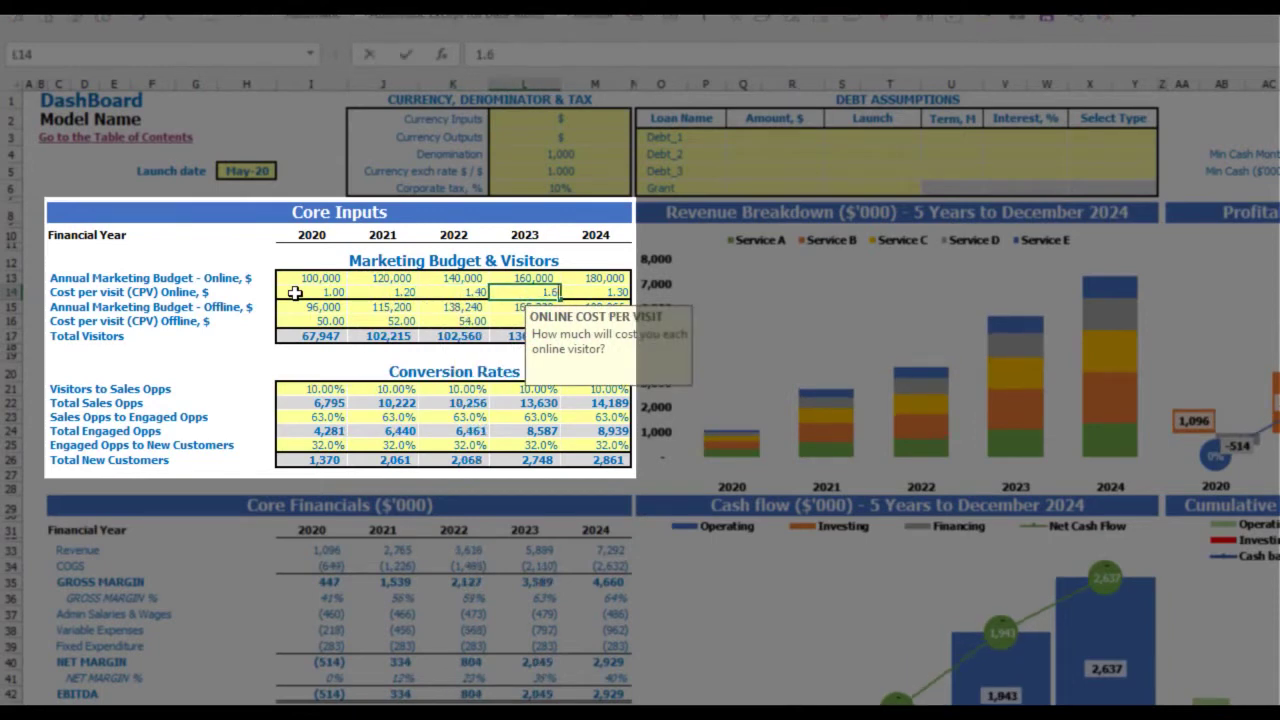
pyautogui.press('Tab')
pyautogui.write('1.8')
pyautogui.press('Return')
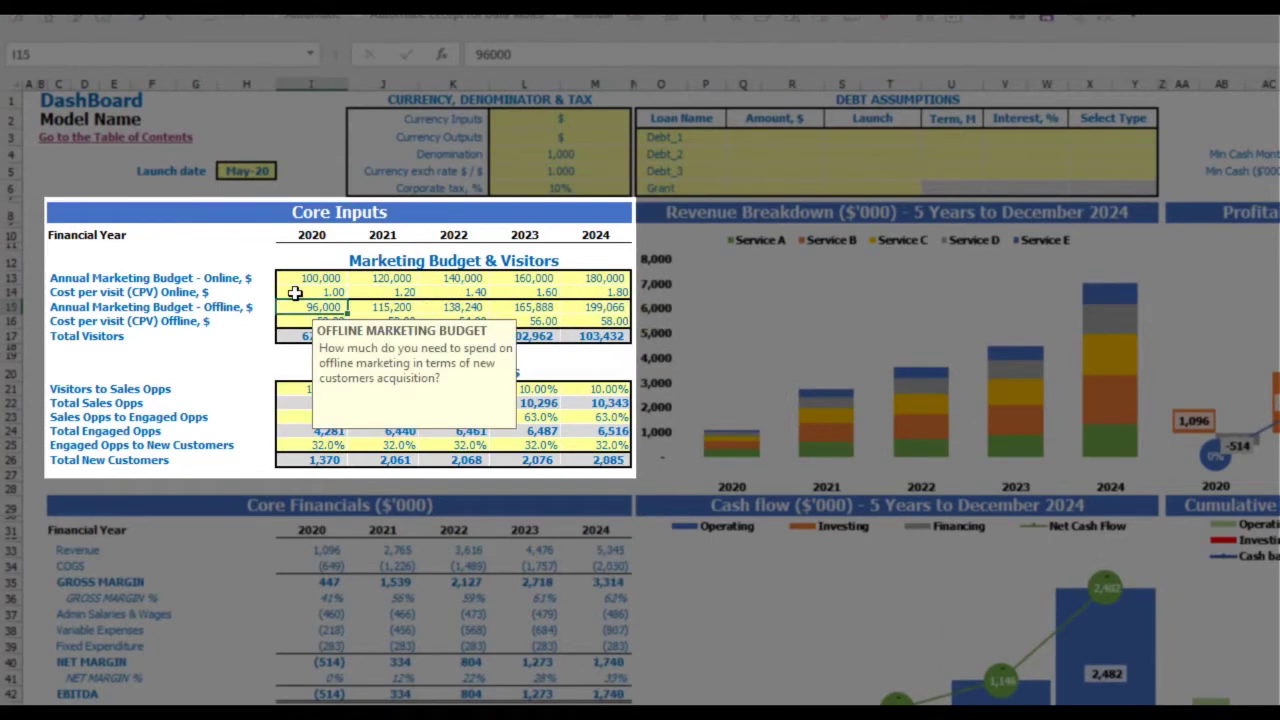
pyautogui.click(238, 257)
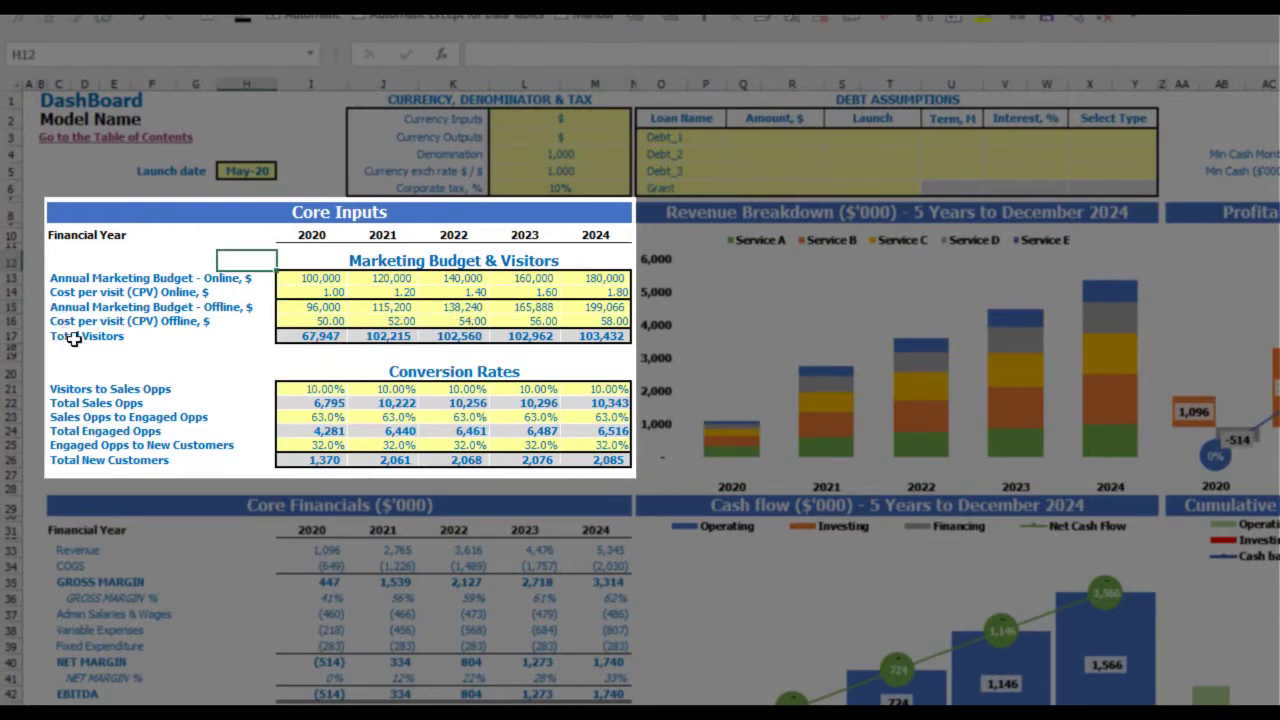
# Review the Total Visitors row for 2020 to 2024 and the row labels of the Conversion Rates section
pyautogui.moveTo(316, 337); pyautogui.dragTo(587, 340)
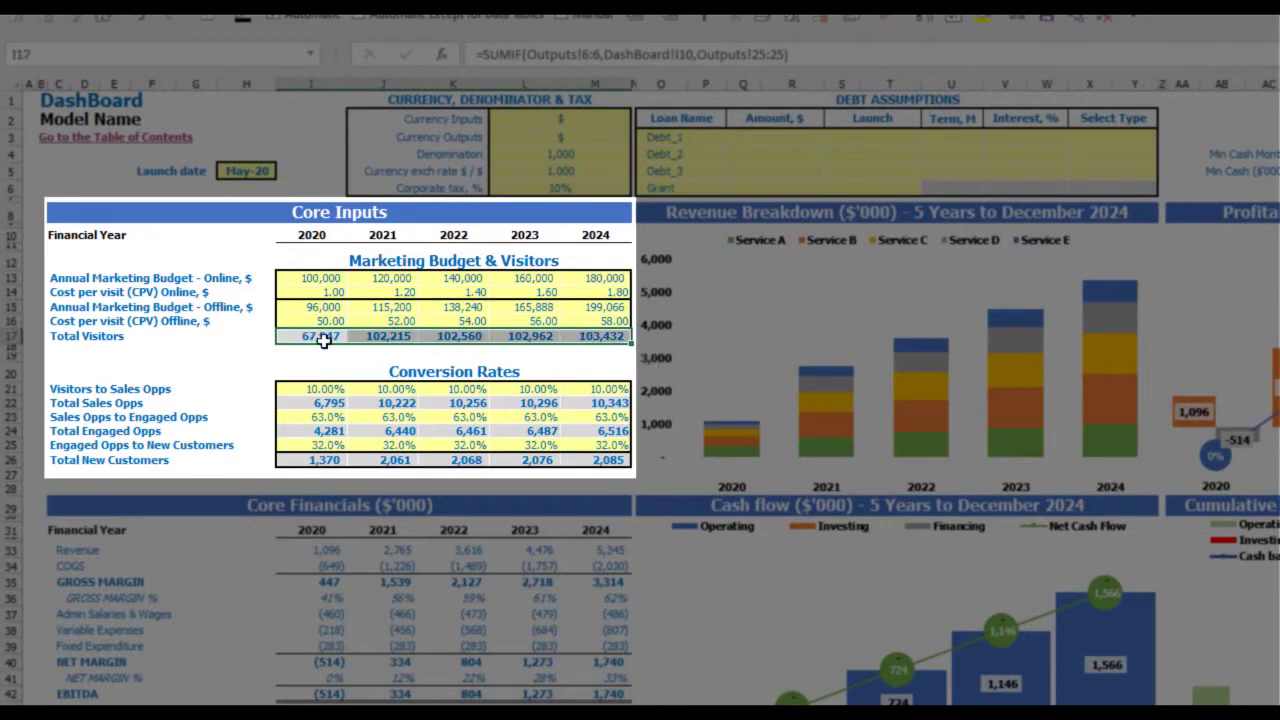
pyautogui.click(250, 348)
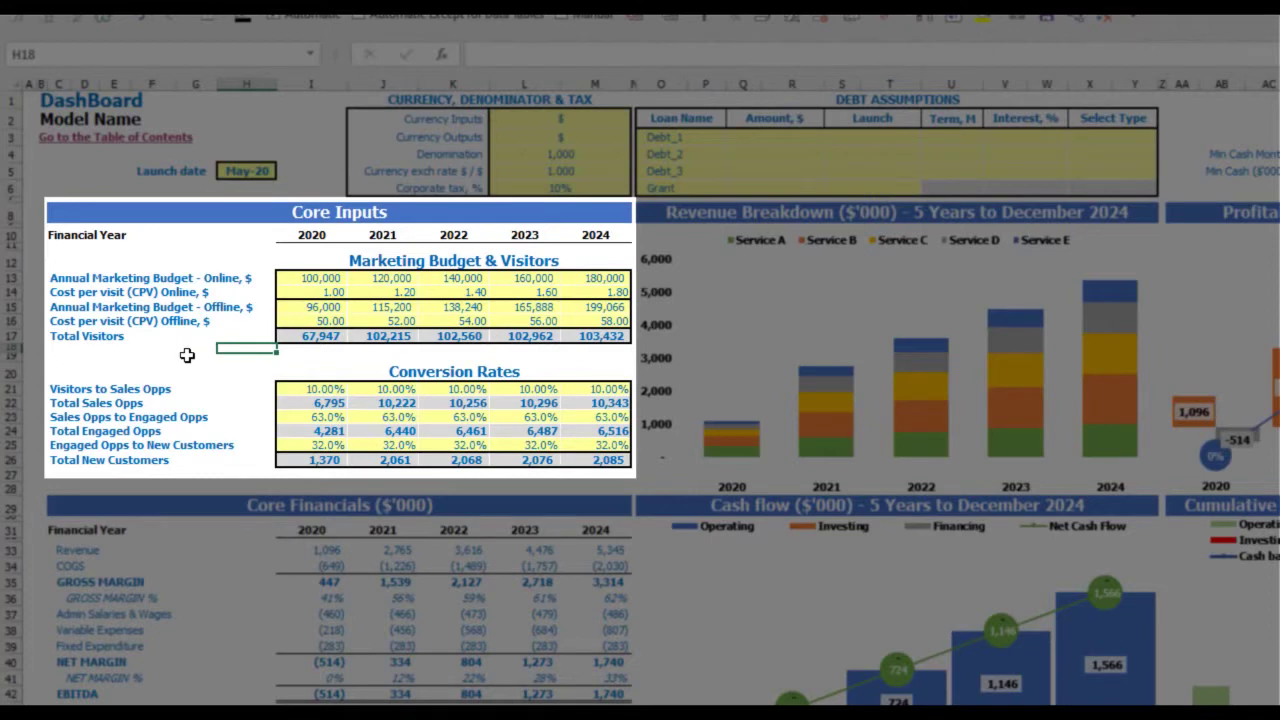
pyautogui.click(51, 389)
pyautogui.click(55, 417)
pyautogui.click(60, 431)
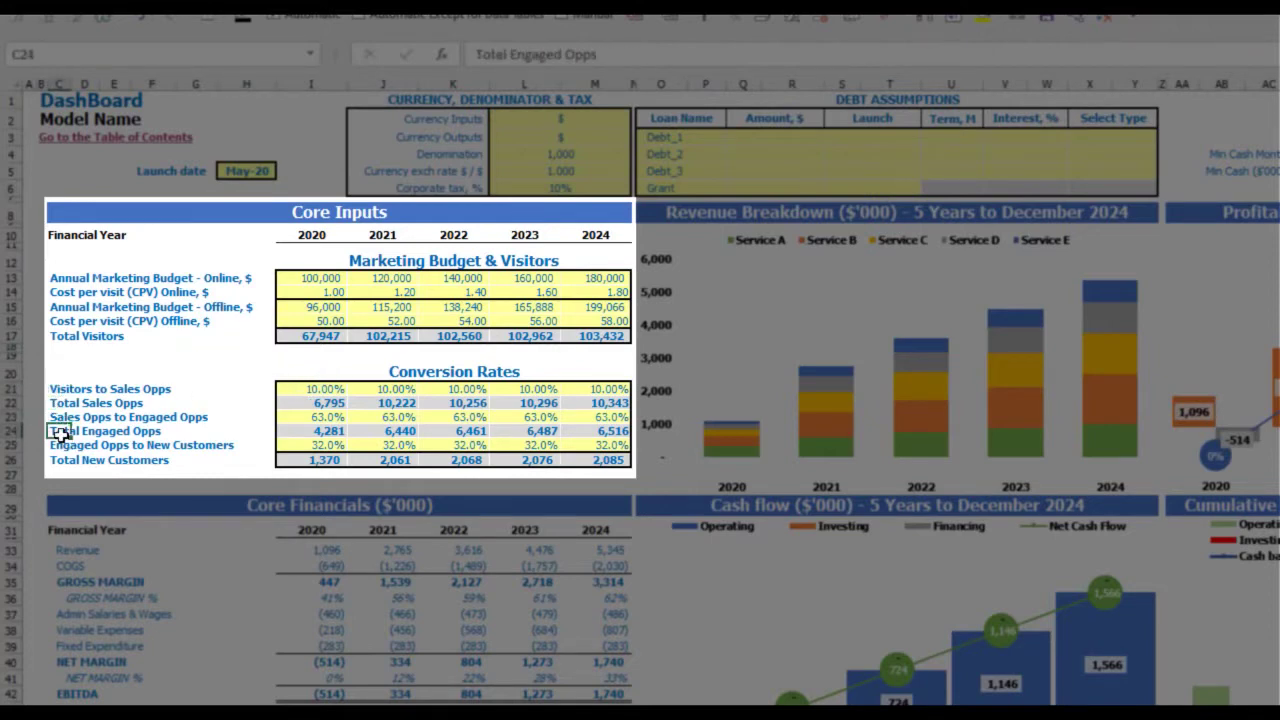
pyautogui.click(60, 389)
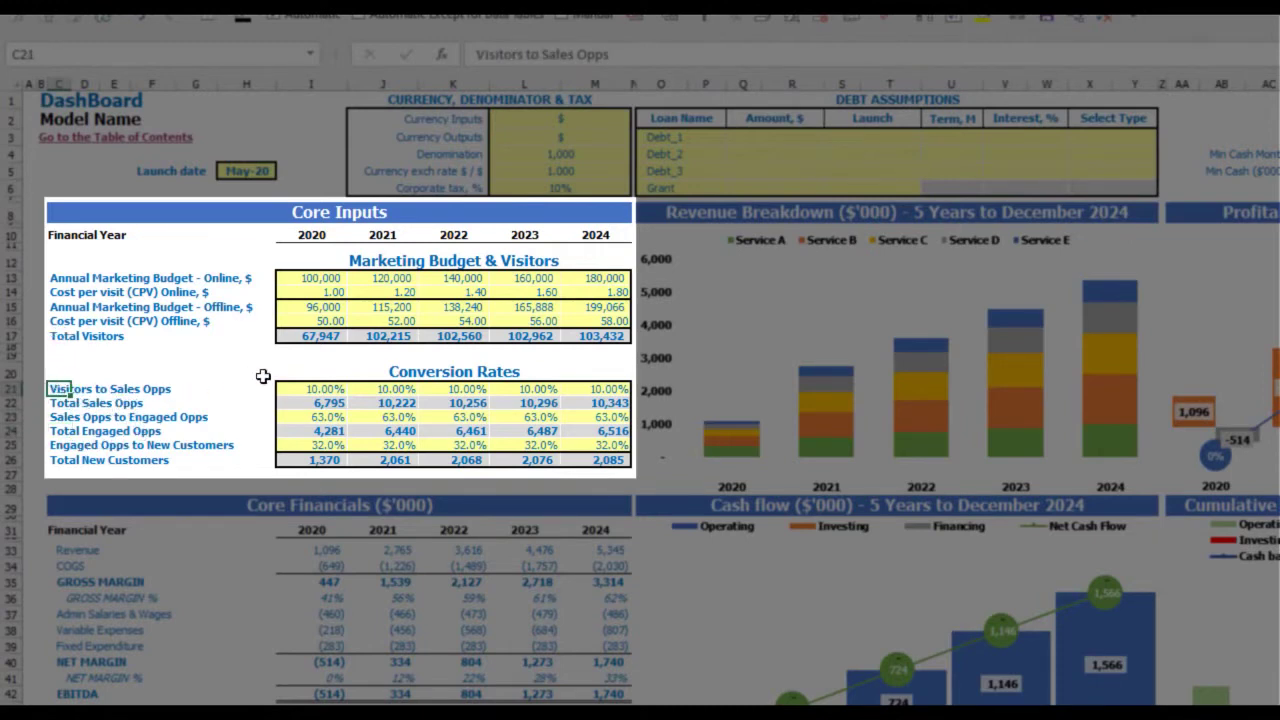
# Set the Visitors to Sales Opps rates for 2020 through 2024 to 50%, 52%, 54%, 56% and 58%
pyautogui.click(307, 389)
pyautogui.write('50')
pyautogui.hotkey('ctrl', 'Return')
pyautogui.press('Right')
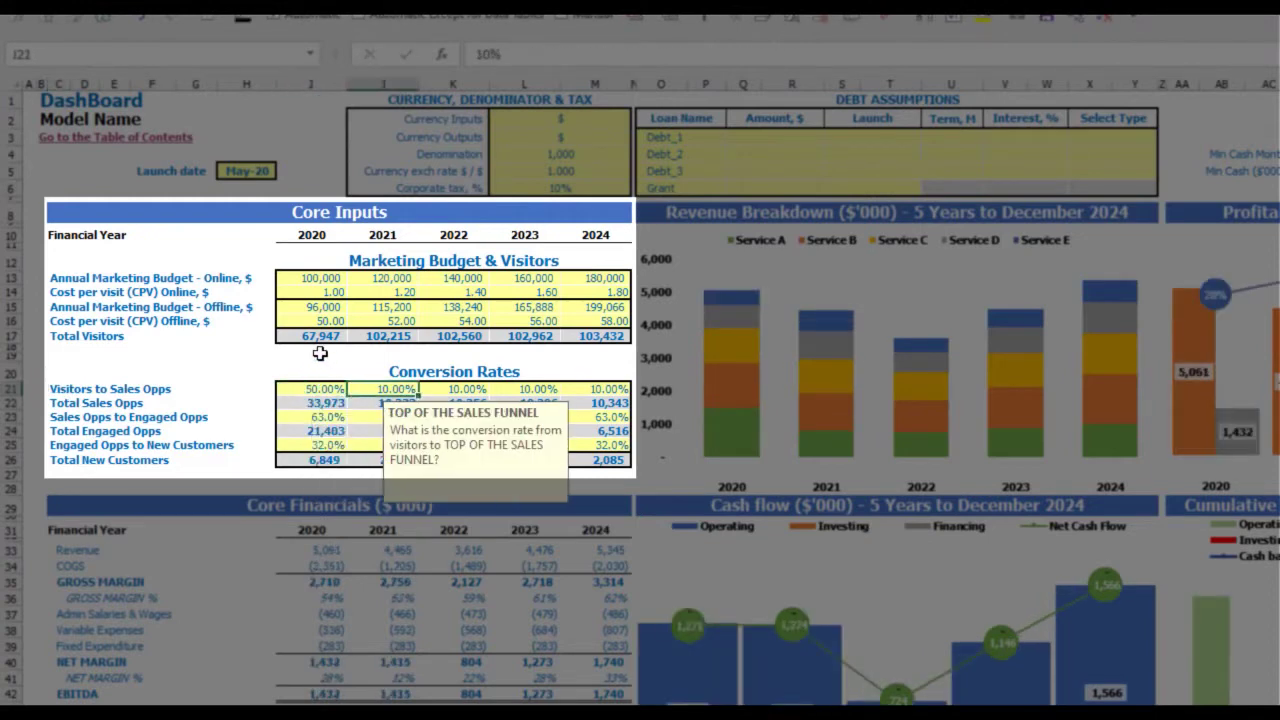
pyautogui.write('52')
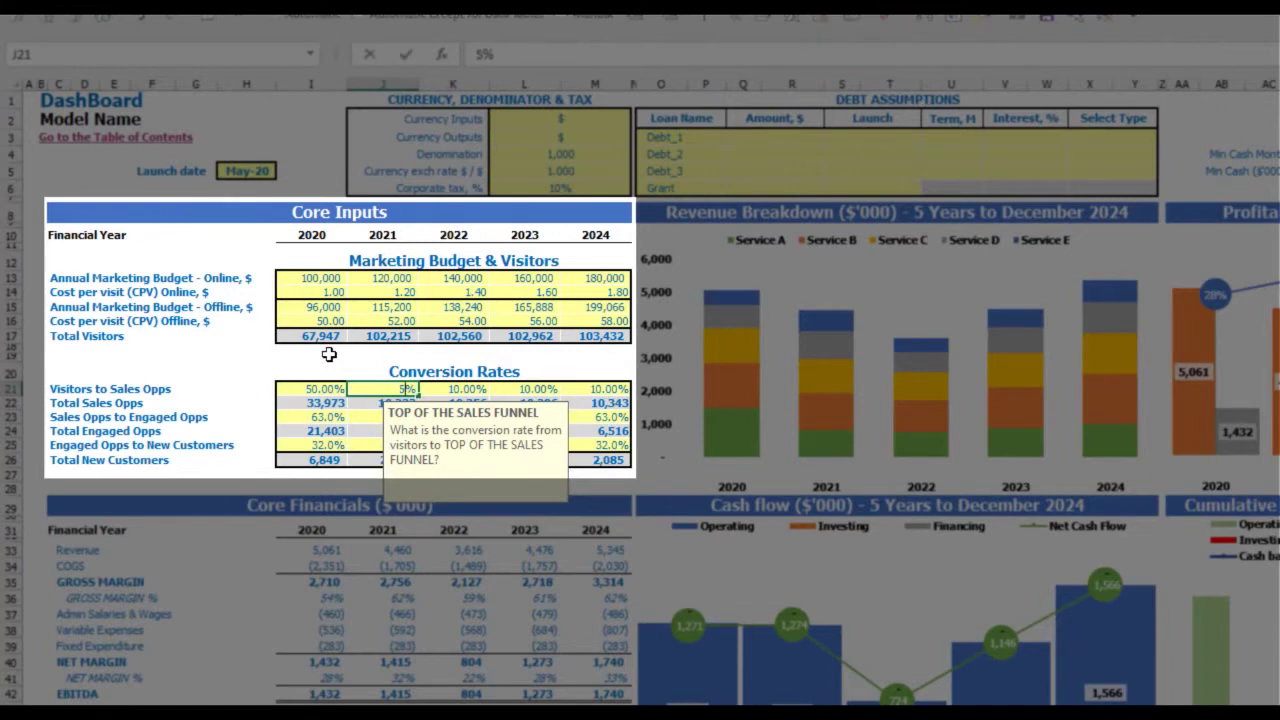
pyautogui.press('Right')
pyautogui.write('54')
pyautogui.press('Right')
pyautogui.write('56')
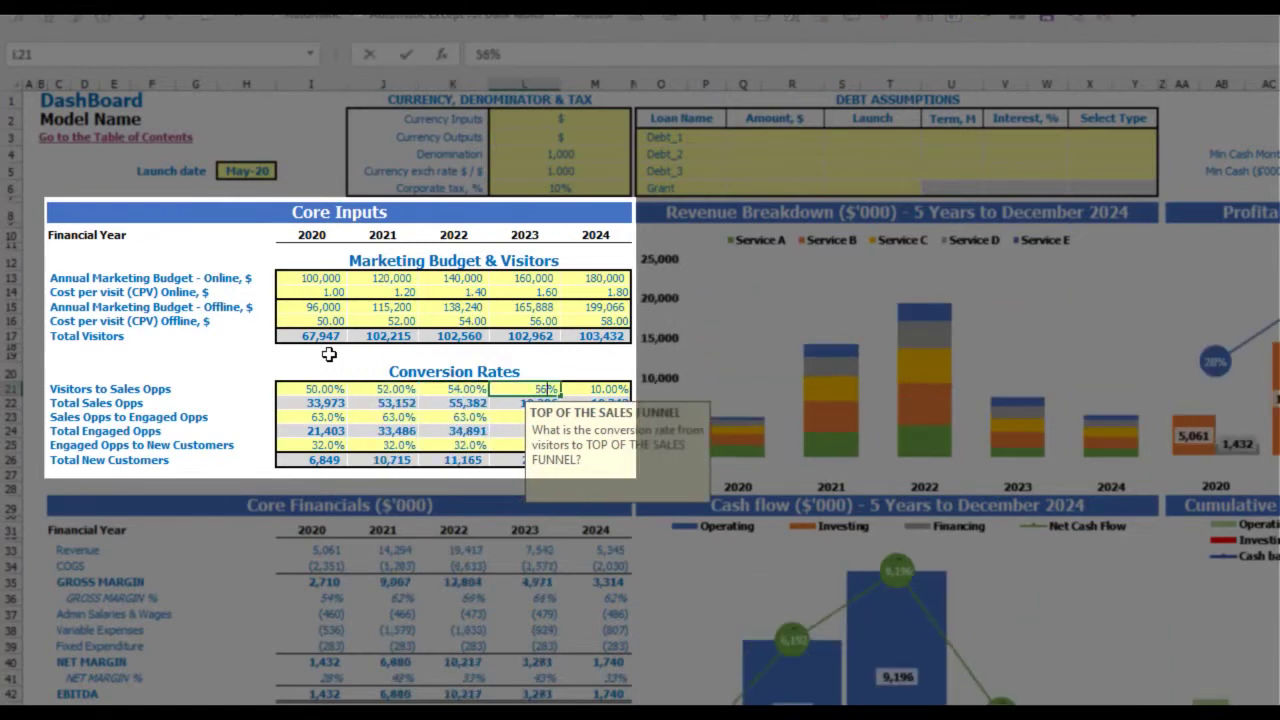
pyautogui.press('Right')
pyautogui.write('58')
pyautogui.press('Return')
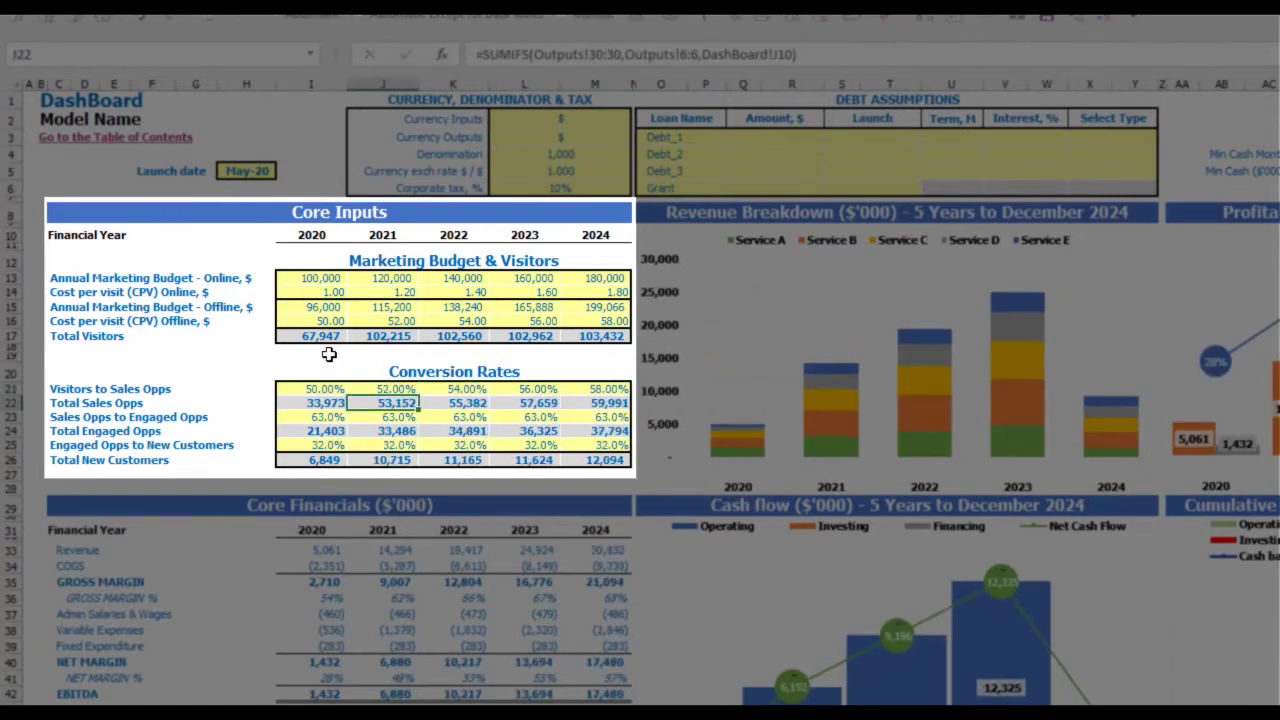
pyautogui.click(318, 337)
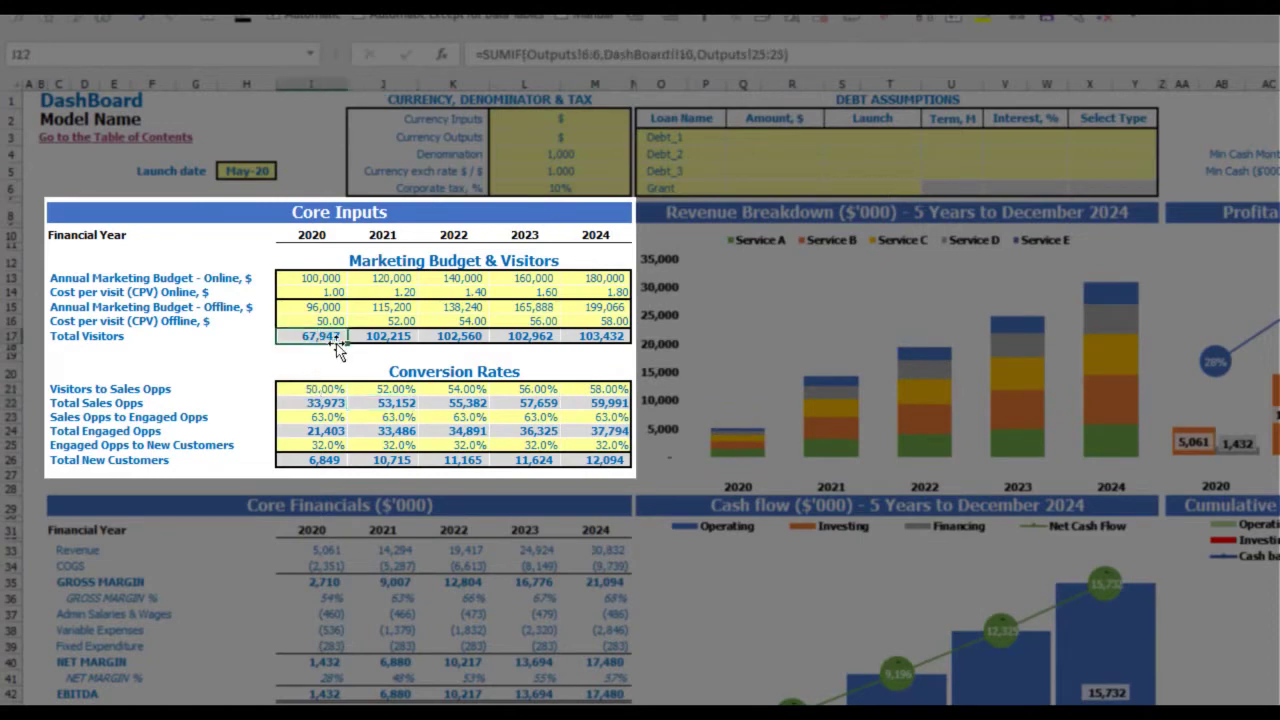
pyautogui.click(316, 405)
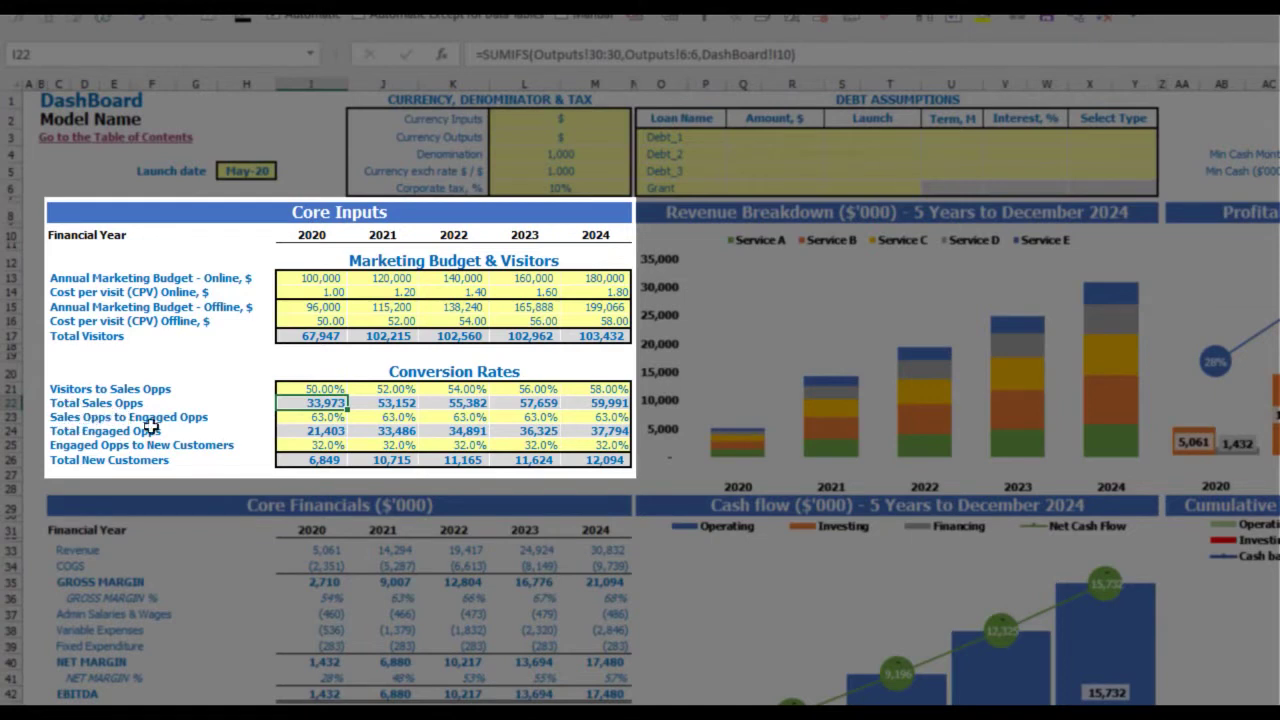
# Set the 2020 Sales Opps to Engaged Opps rate to 20% and copy it across 2021 to 2024
pyautogui.click(298, 416)
pyautogui.write('20')
pyautogui.hotkey('ctrl', 'Return')
pyautogui.hotkey('ctrl', 'c')
pyautogui.press('Right')
pyautogui.hotkey('shift', 'Right')
pyautogui.hotkey('shift', 'Right')
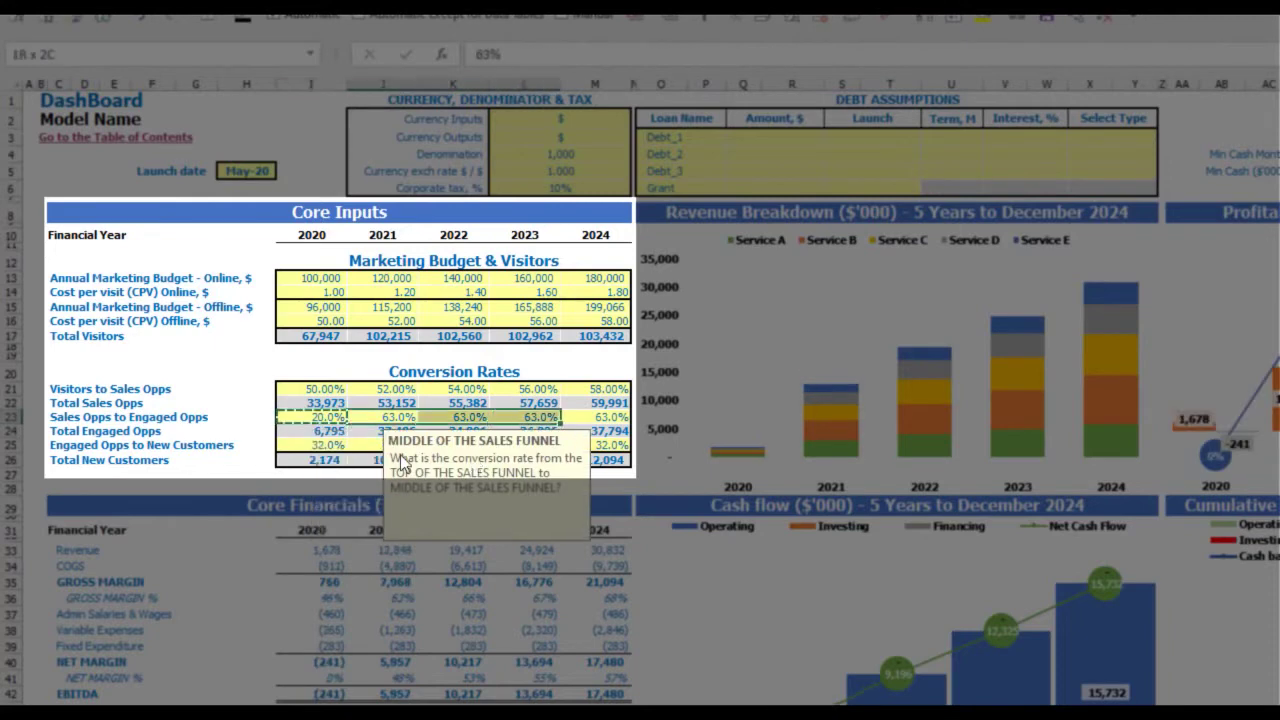
pyautogui.hotkey('shift', 'Right')
pyautogui.hotkey('ctrl', 'v')
pyautogui.click(245, 368)
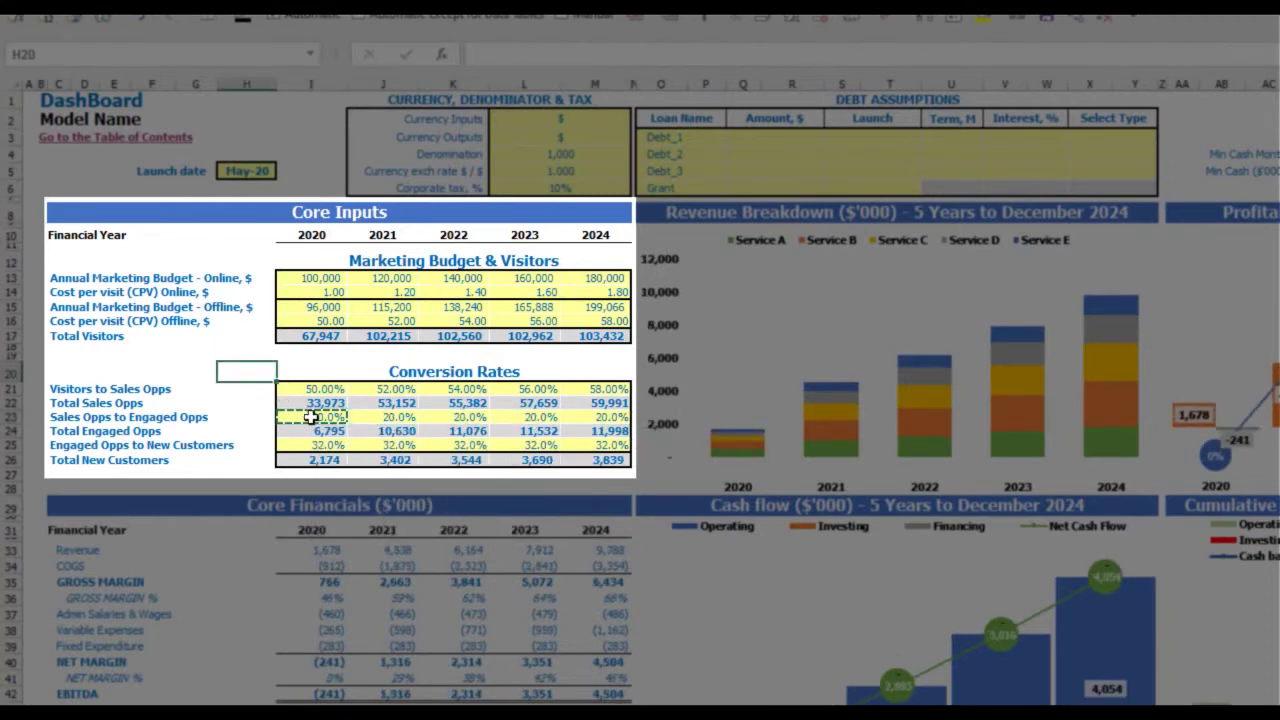
# Examine the 2020 Sales Opps to Engaged Opps rate and the Total Engaged Opps for each year from 2020 to 2024
pyautogui.click(314, 415)
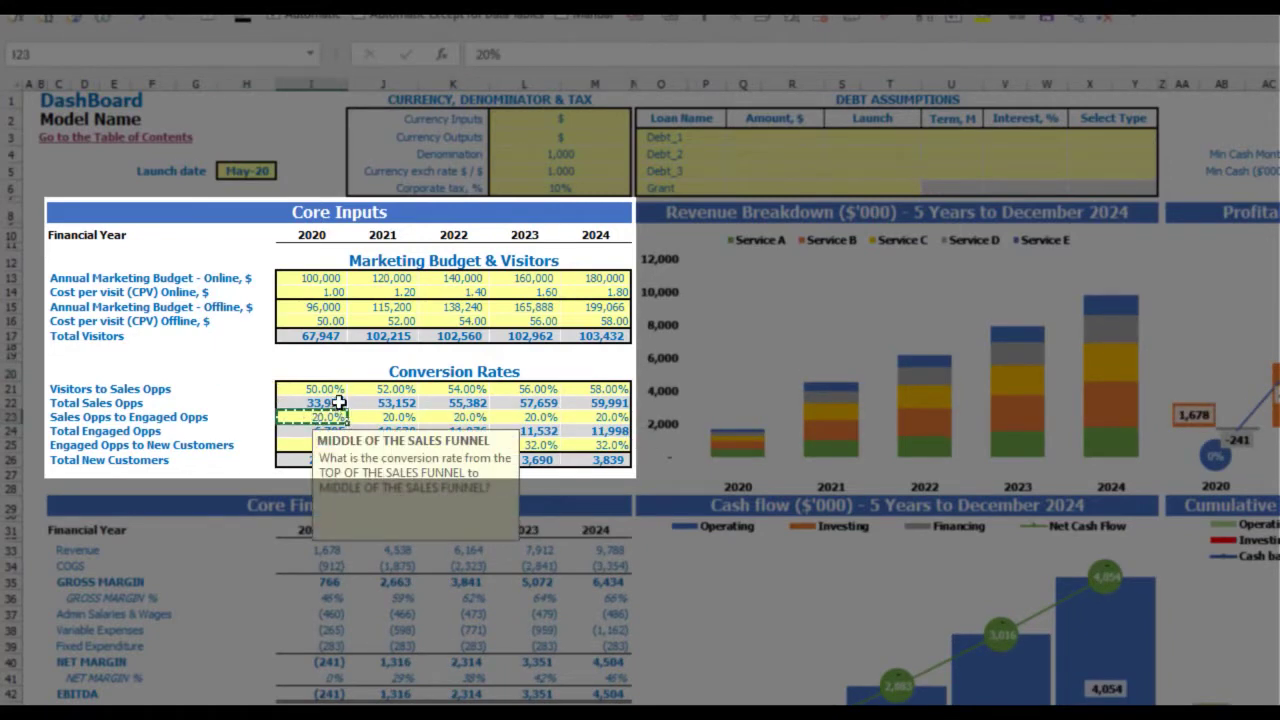
pyautogui.click(239, 367)
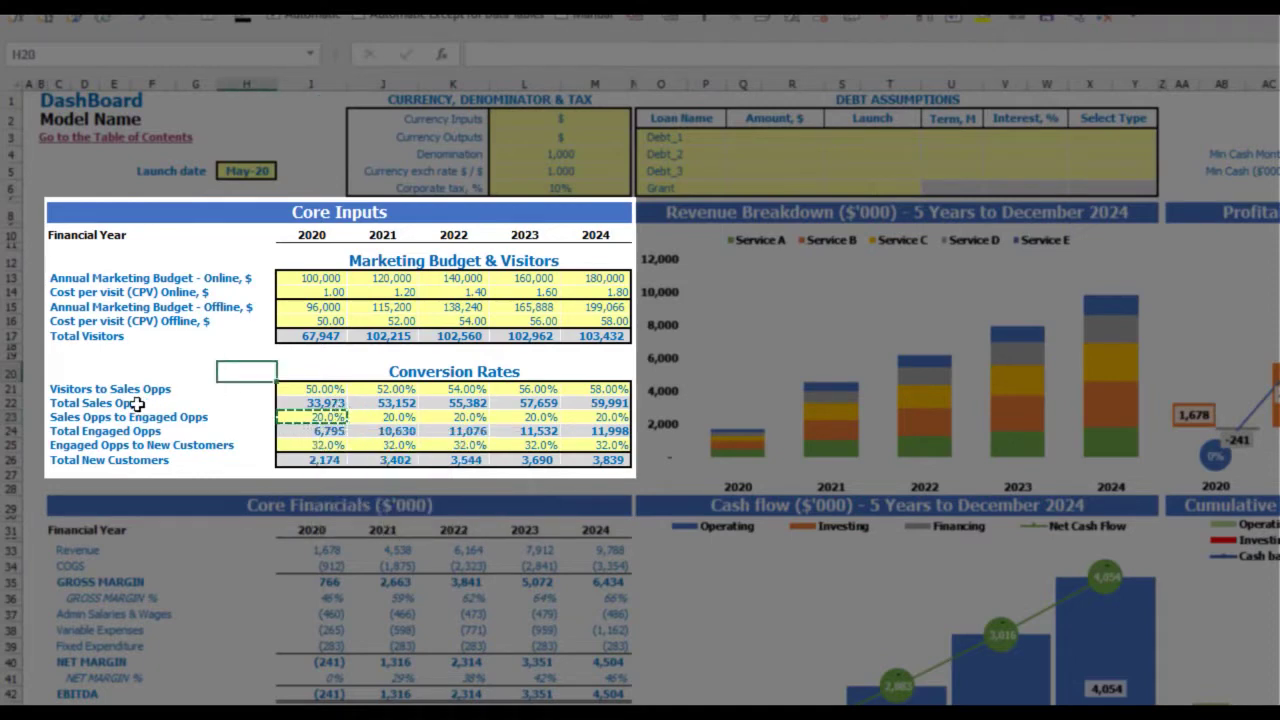
pyautogui.click(307, 436)
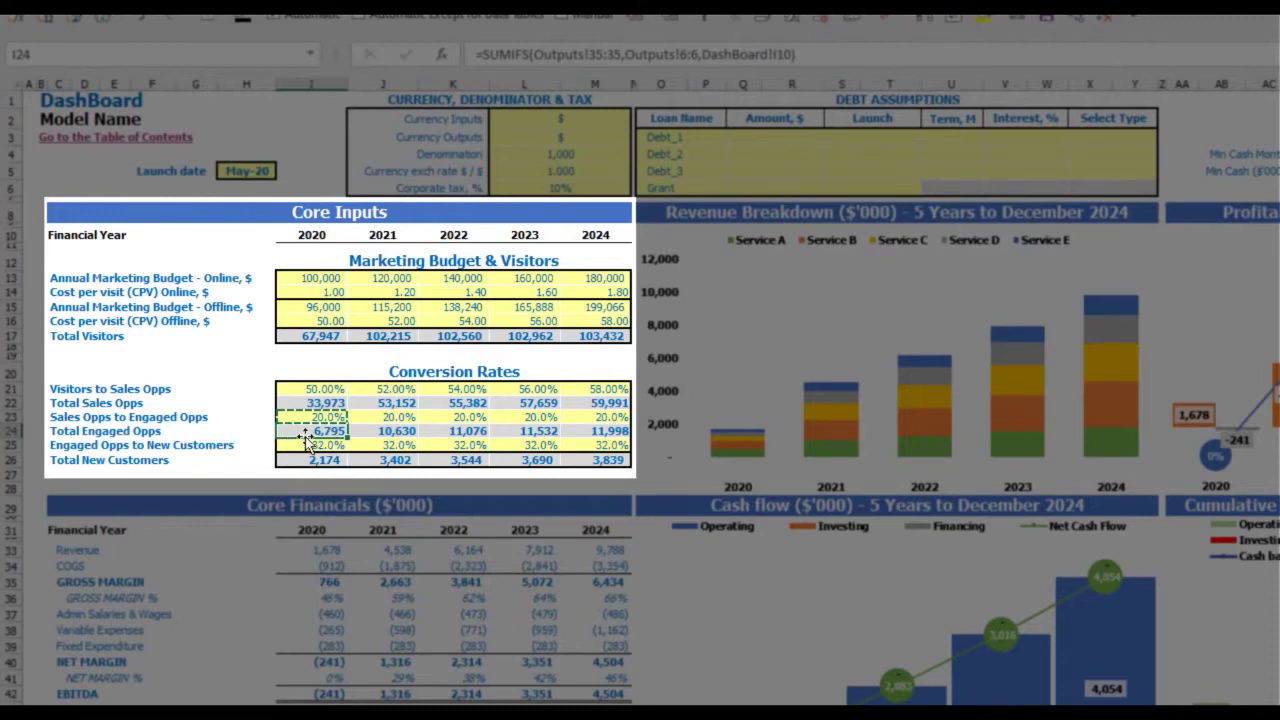
pyautogui.click(396, 431)
pyautogui.click(457, 429)
pyautogui.click(552, 435)
pyautogui.click(587, 432)
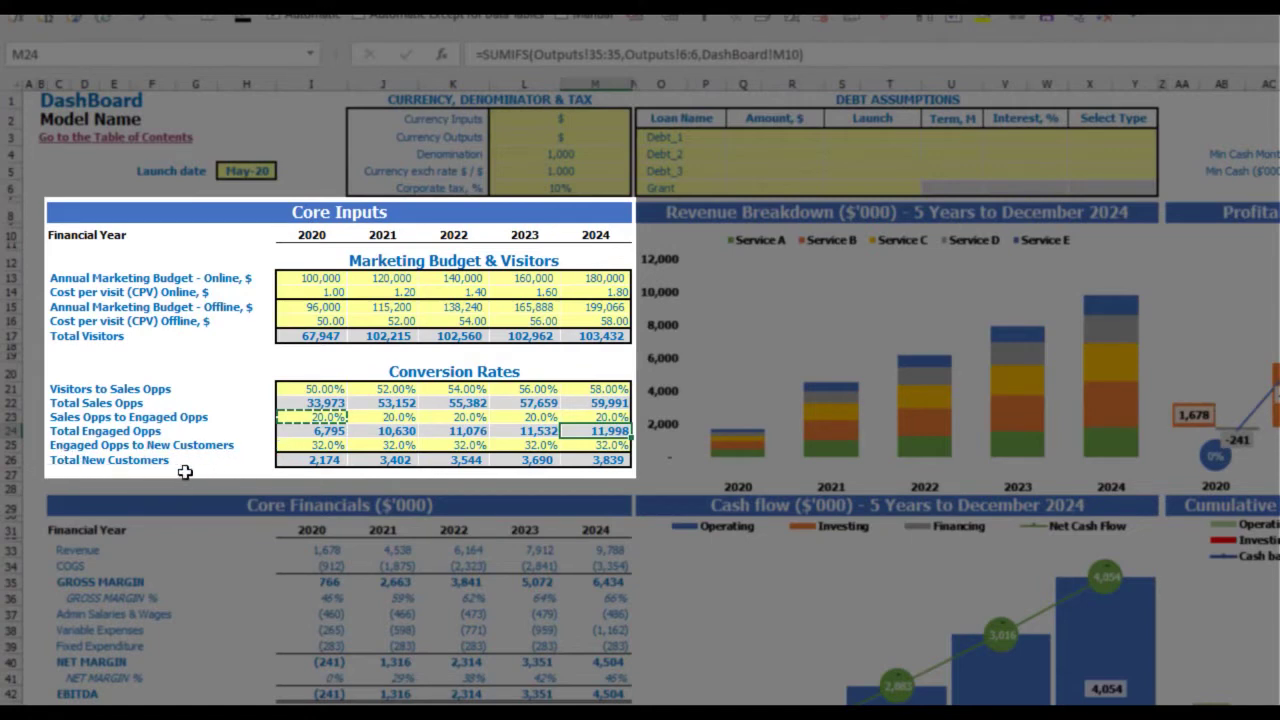
# Set the Engaged Opps to New Customers rates for 2020 through 2024 to 10%, 11%, 12%, 13% and 14%
pyautogui.click(310, 446)
pyautogui.write('10%')
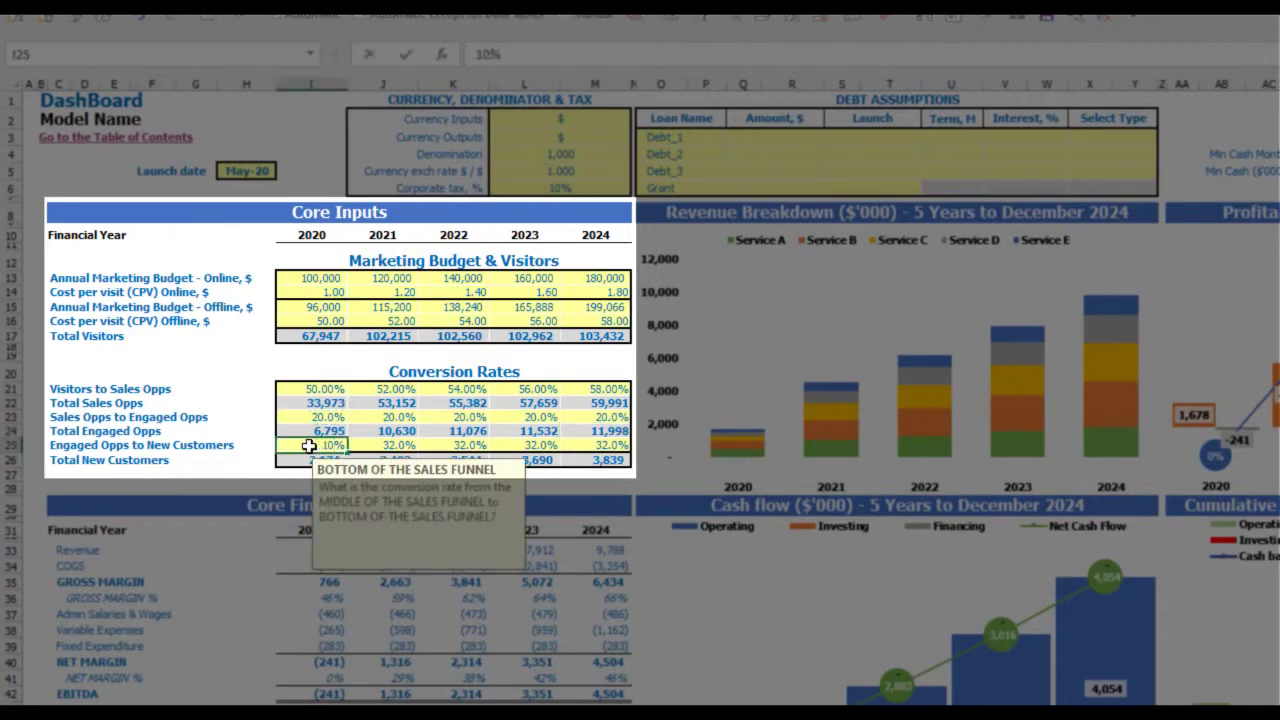
pyautogui.press('Return')
pyautogui.press('Up')
pyautogui.write('11%')
pyautogui.press('Tab')
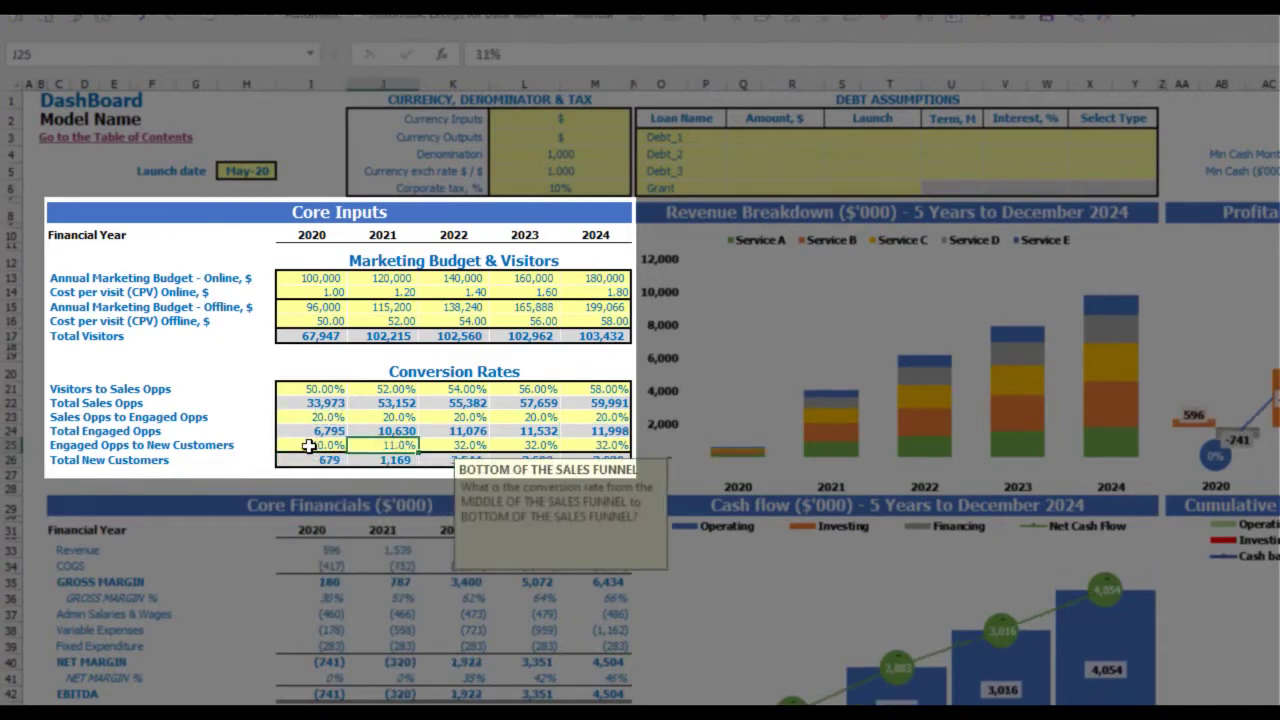
pyautogui.write('12%')
pyautogui.press('Tab')
pyautogui.write('13%')
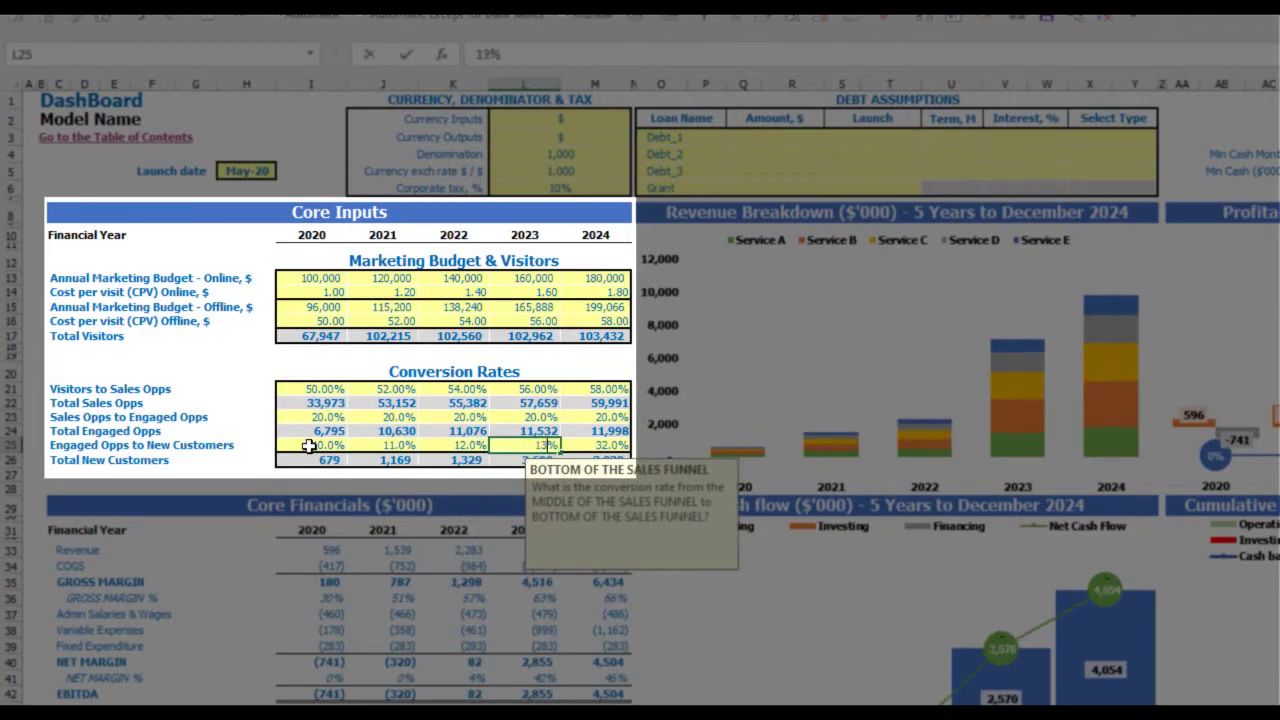
pyautogui.press('Tab')
pyautogui.write('14%')
pyautogui.press('Return')
pyautogui.click(322, 432)
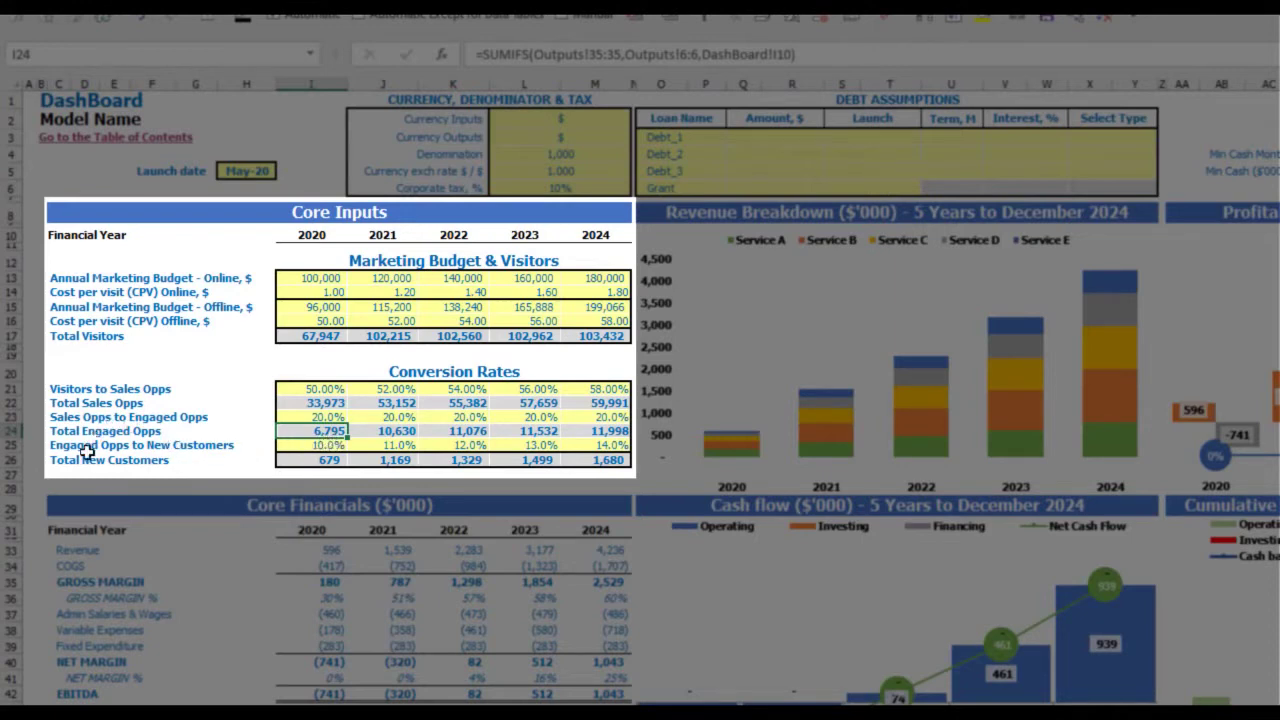
pyautogui.click(322, 462)
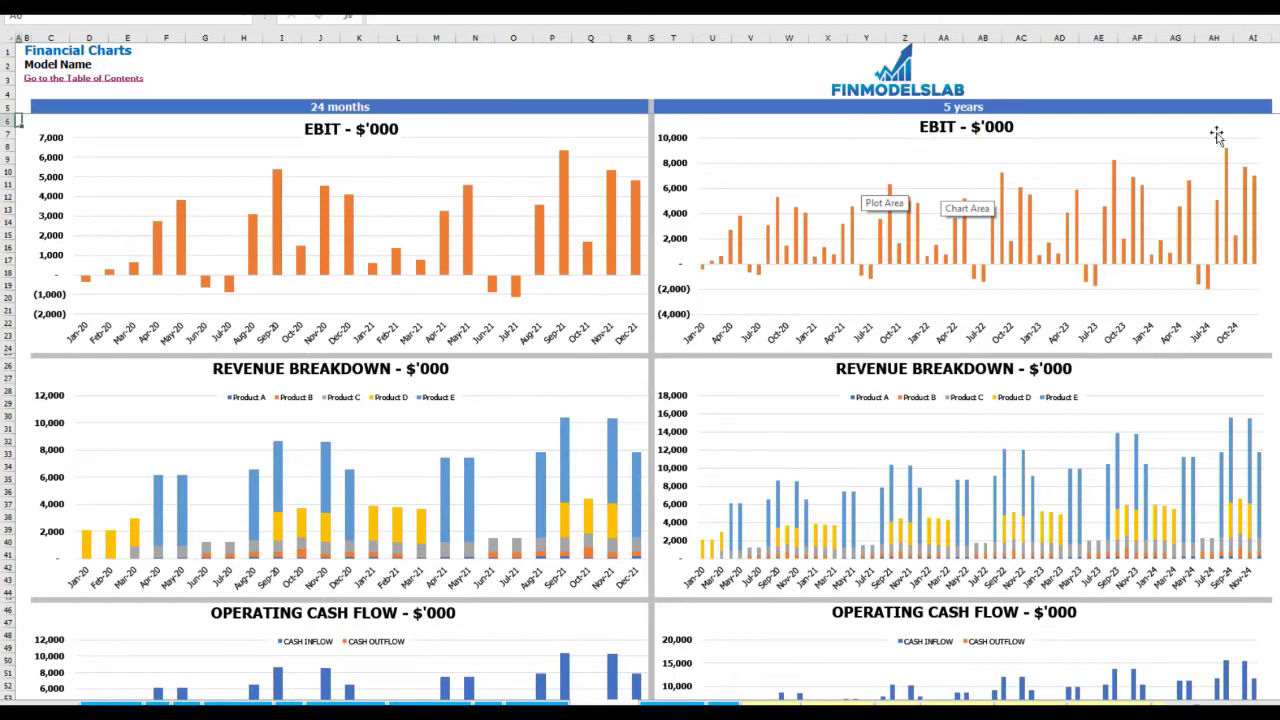
# Examine the EBIT, revenue breakdown, operating cash flow and cash balance charts for 24 months and 5 years
pyautogui.click(1276, 247)
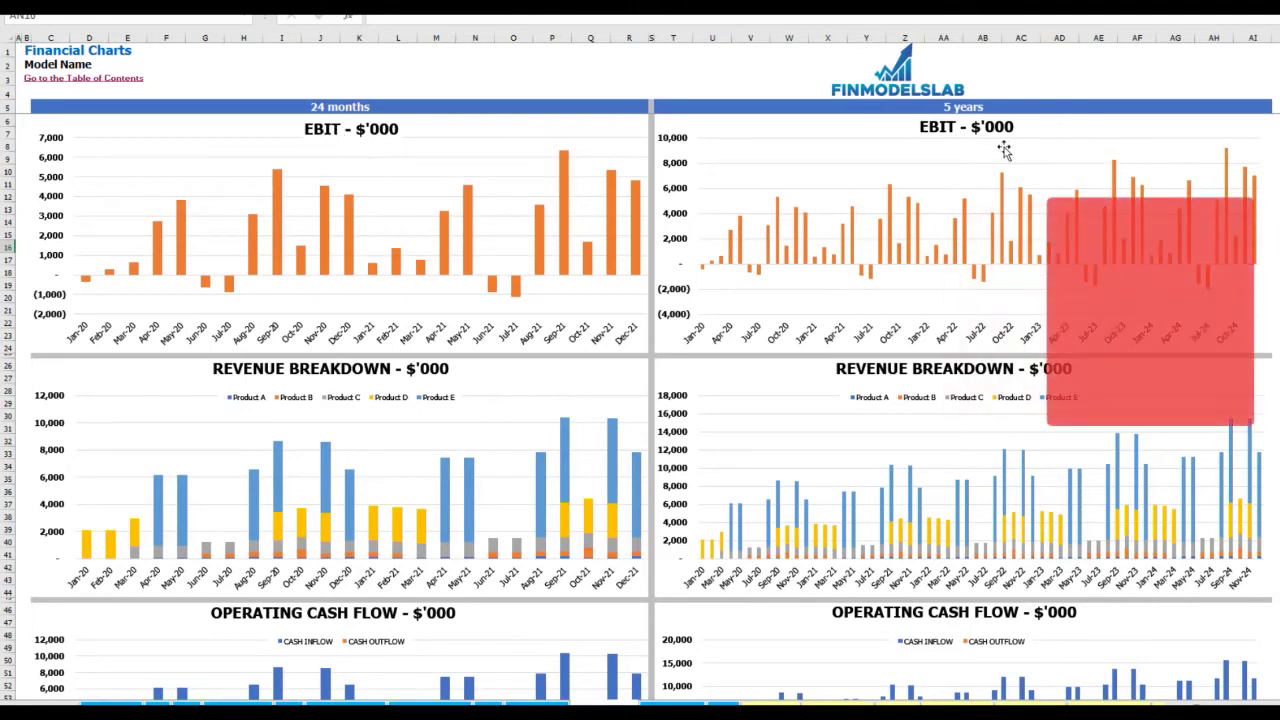
pyautogui.scroll(-3, 420, 334)
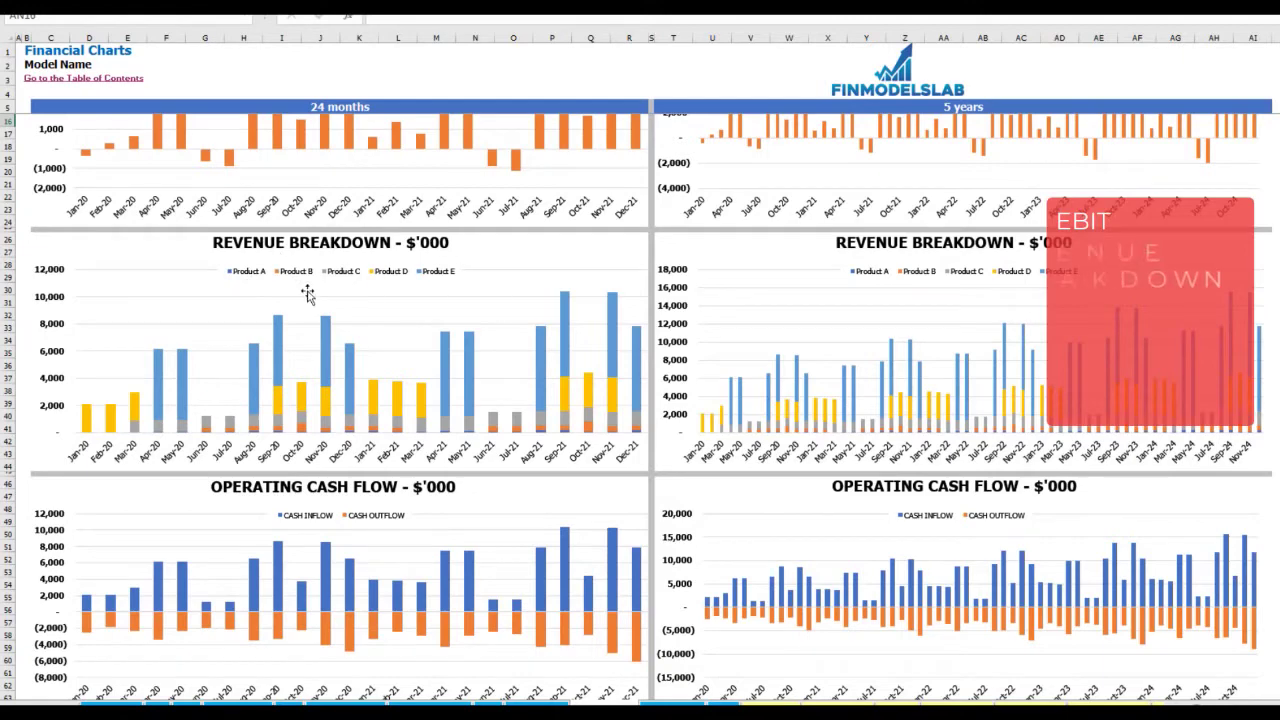
pyautogui.scroll(-3, 424, 293)
pyautogui.scroll(-3, 426, 297)
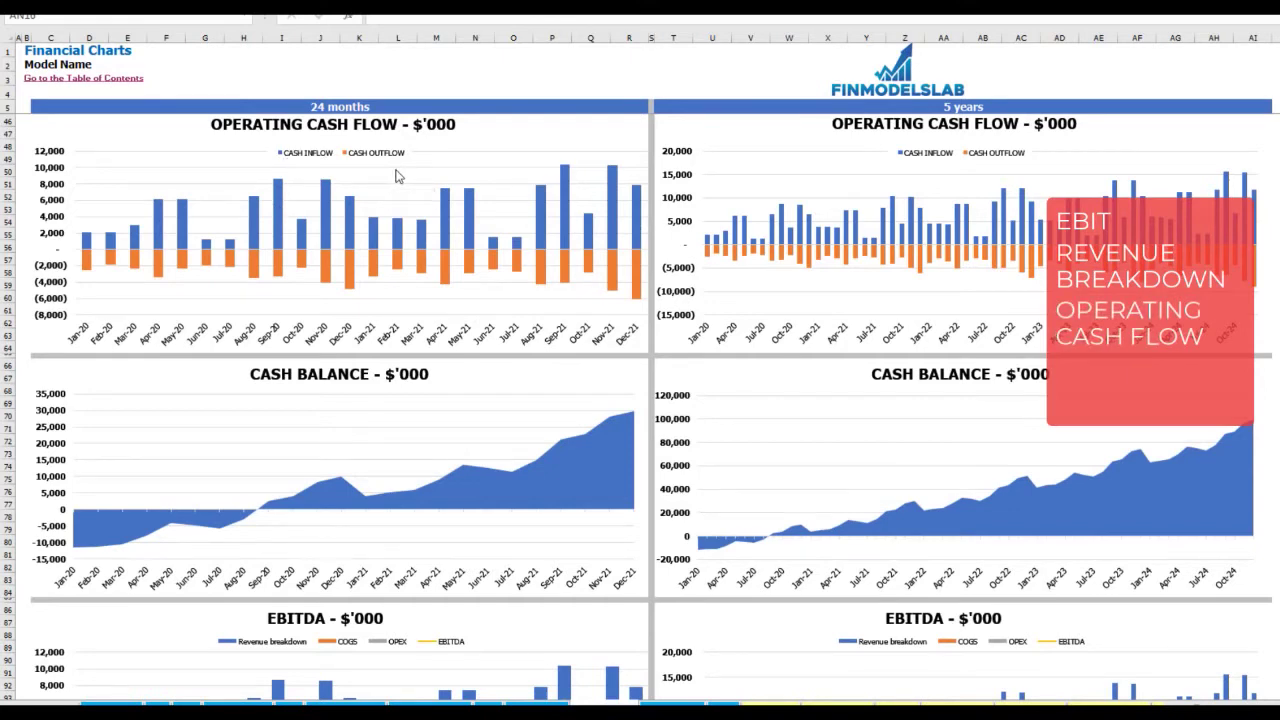
pyautogui.scroll(-4, 390, 412)
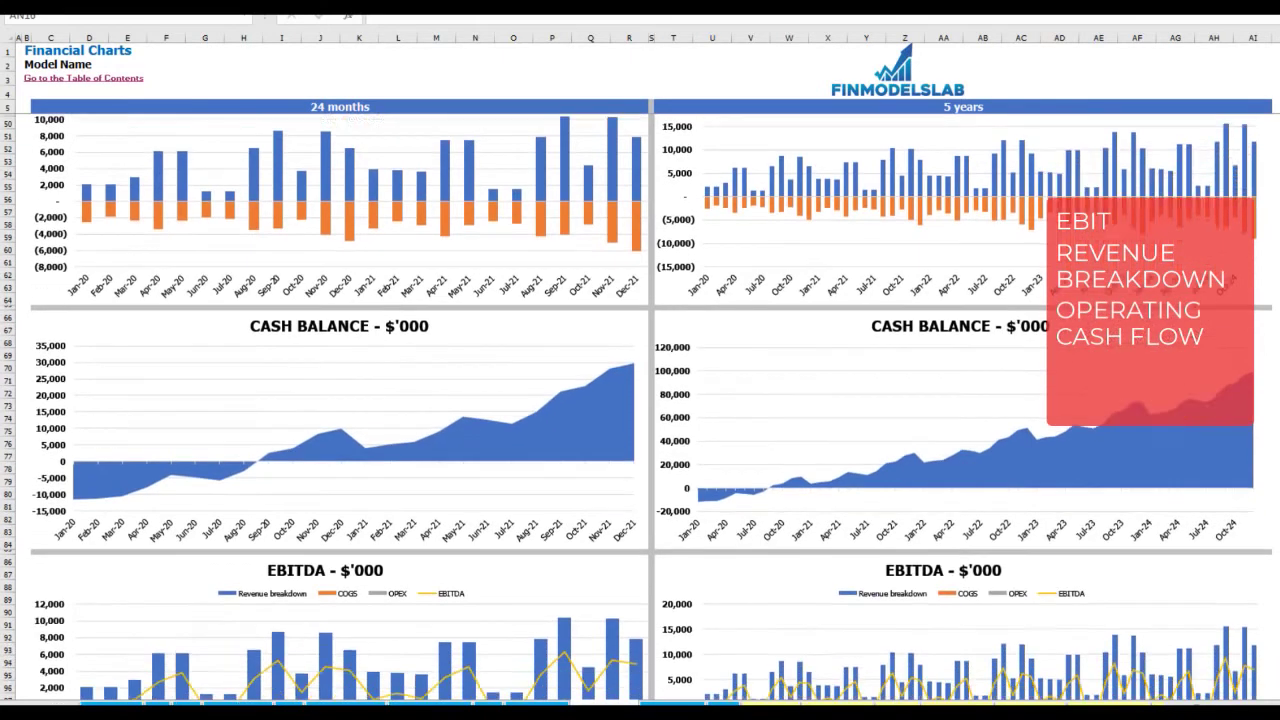
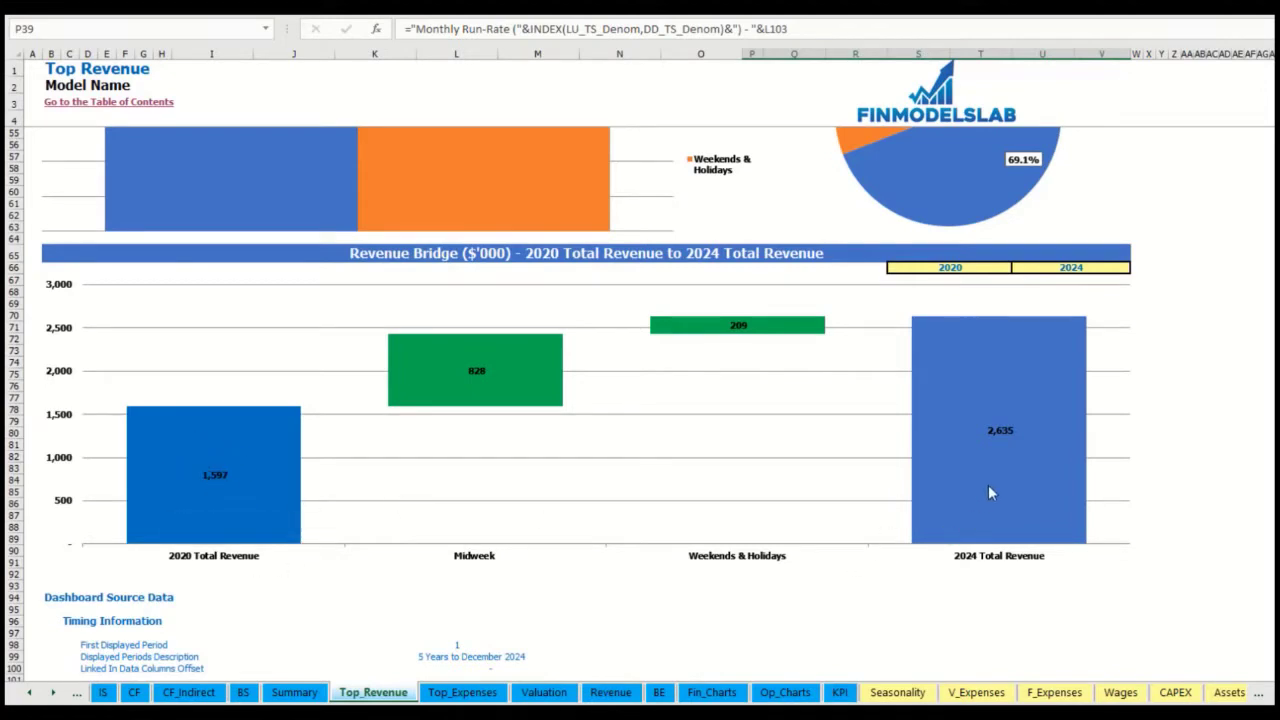
# Set the Revenue Bridge chart's first year to 2021 and its last year to 2023
pyautogui.click(1006, 268)
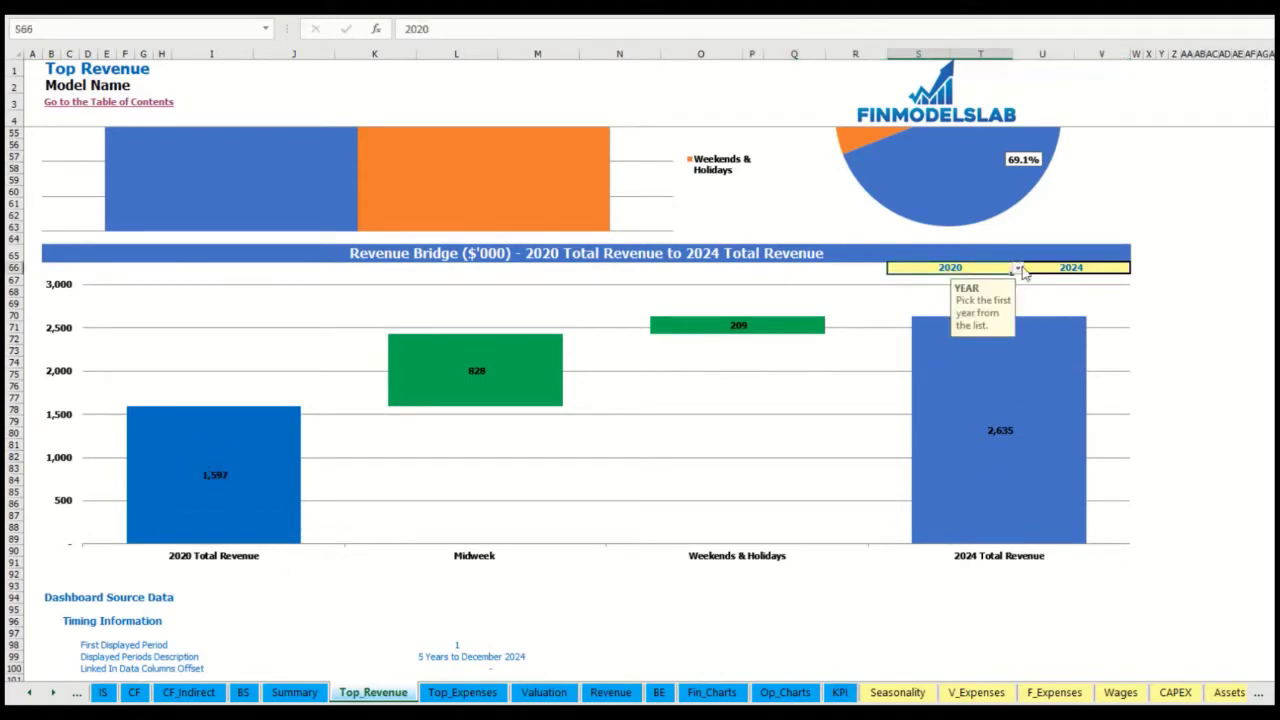
pyautogui.click(1017, 268)
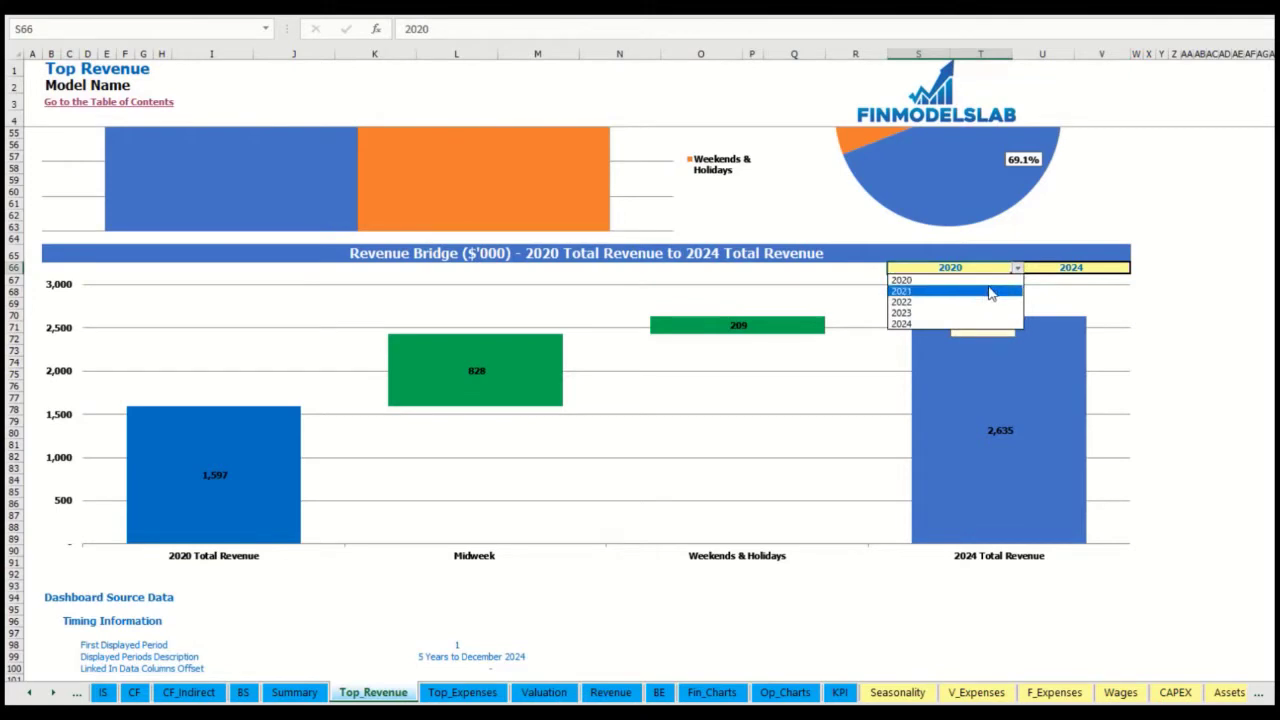
pyautogui.click(991, 291)
pyautogui.click(1100, 268)
pyautogui.click(1134, 268)
pyautogui.click(1125, 268)
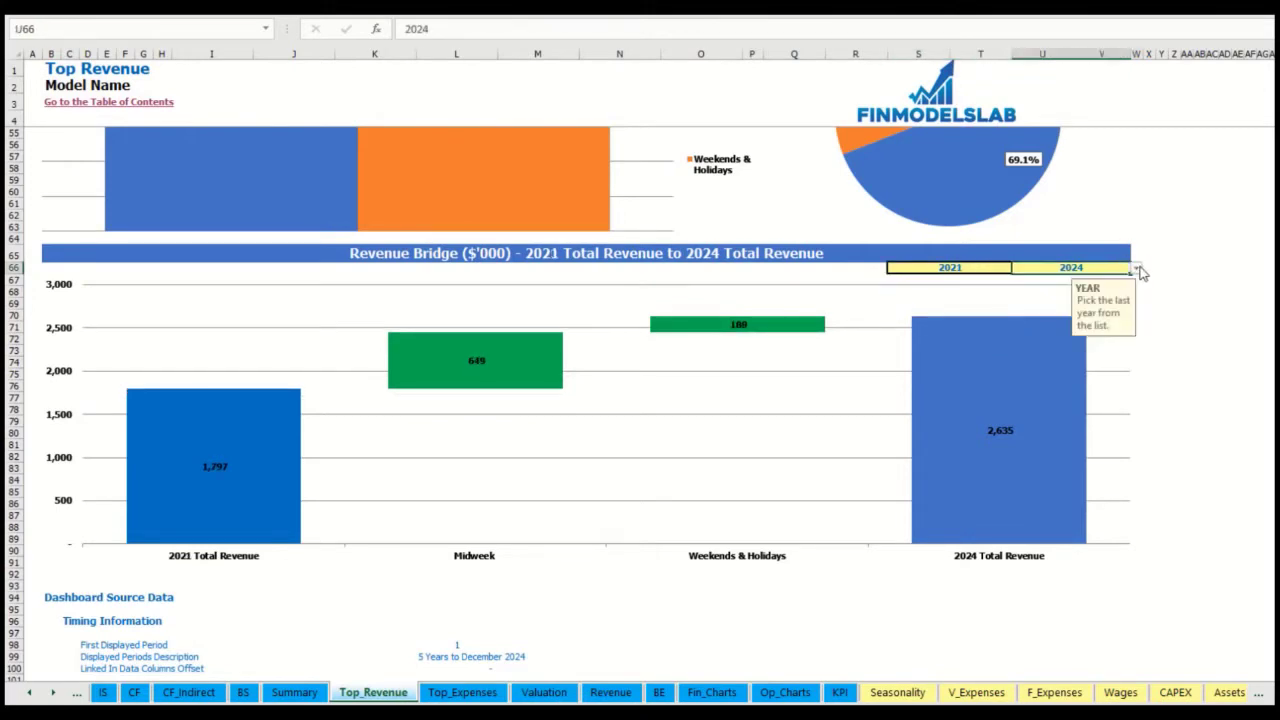
pyautogui.click(1136, 268)
pyautogui.click(1099, 313)
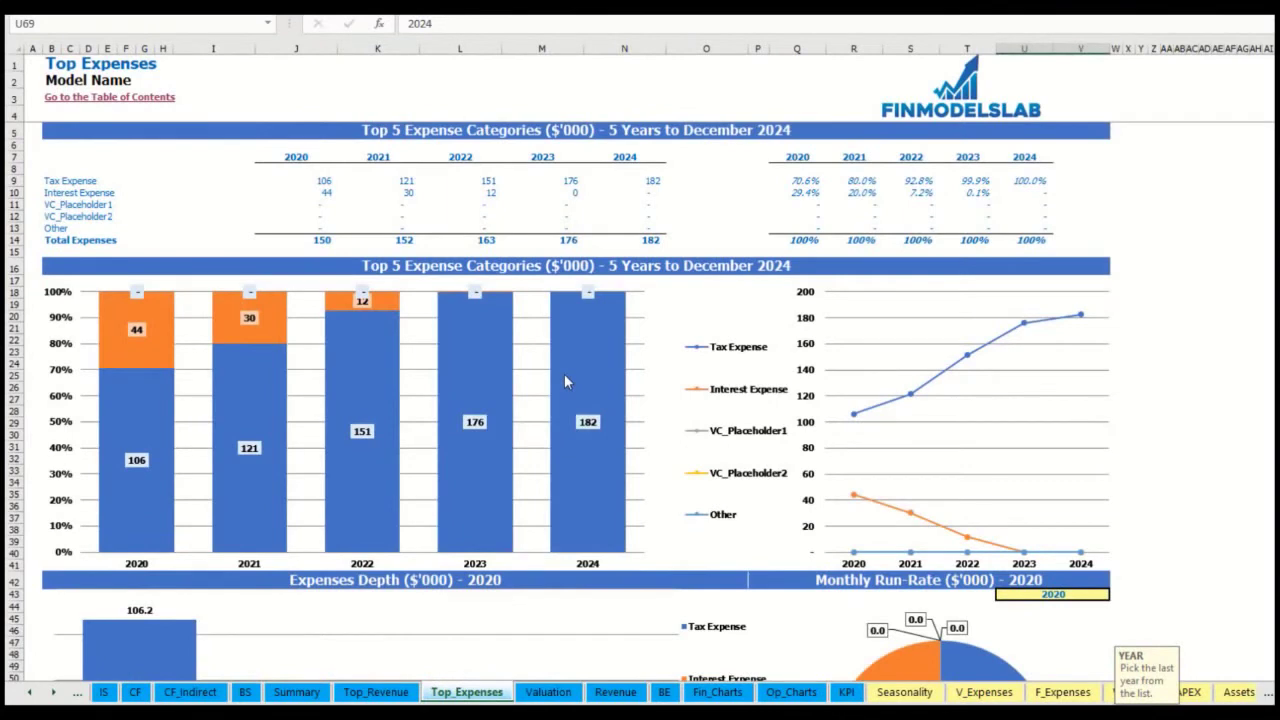
# Examine the top 5 expense categories and their yearly charts on the Top Expenses sheet
pyautogui.moveTo(48, 184); pyautogui.dragTo(50, 222)
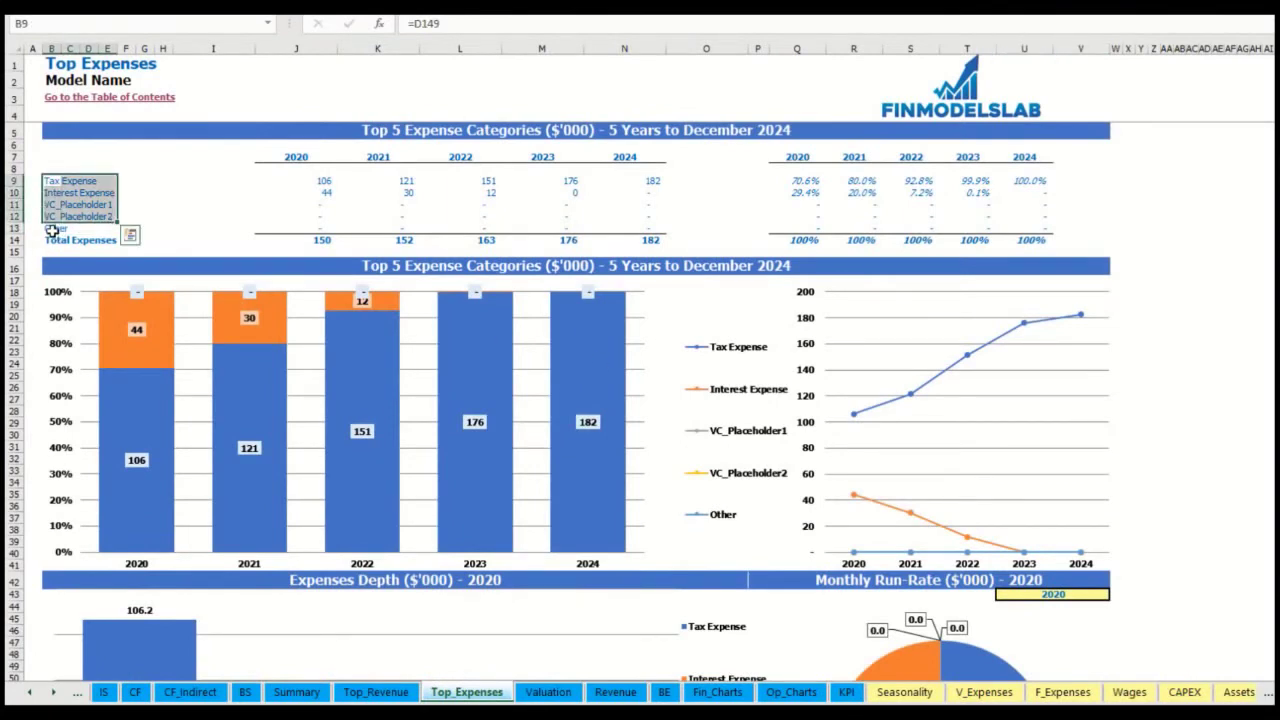
pyautogui.click(48, 229)
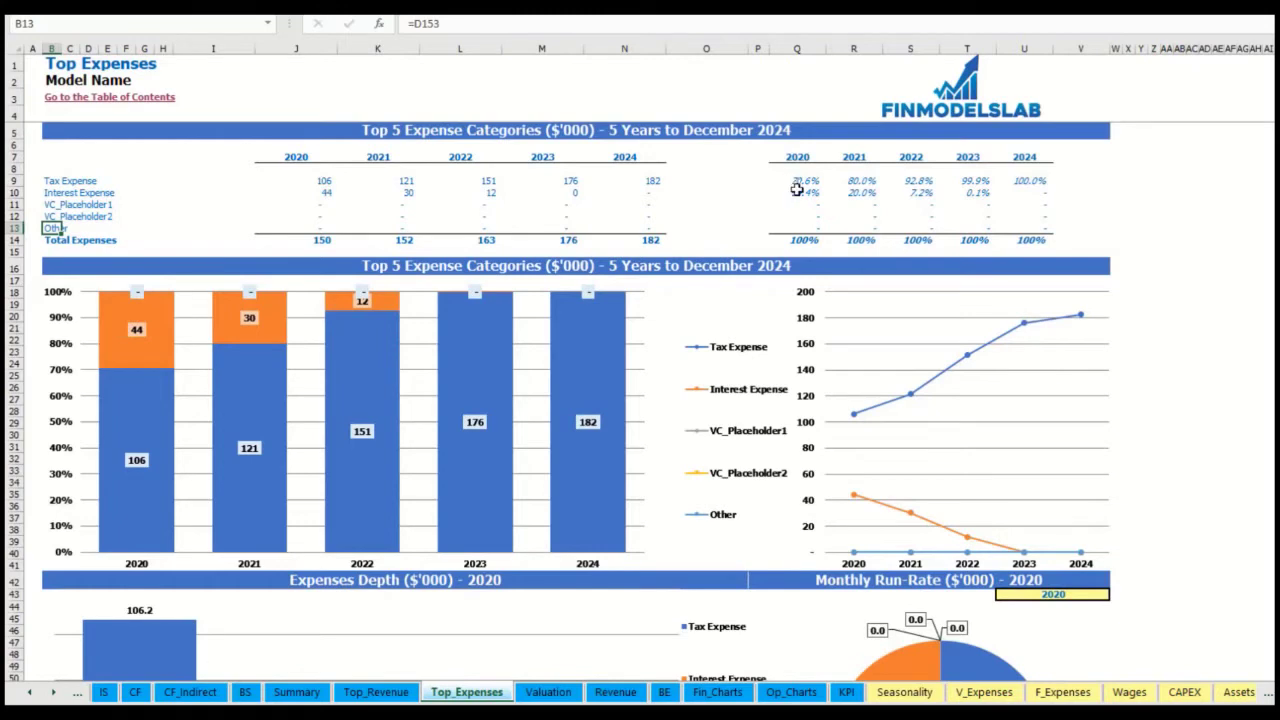
pyautogui.scroll(-3, 488, 295)
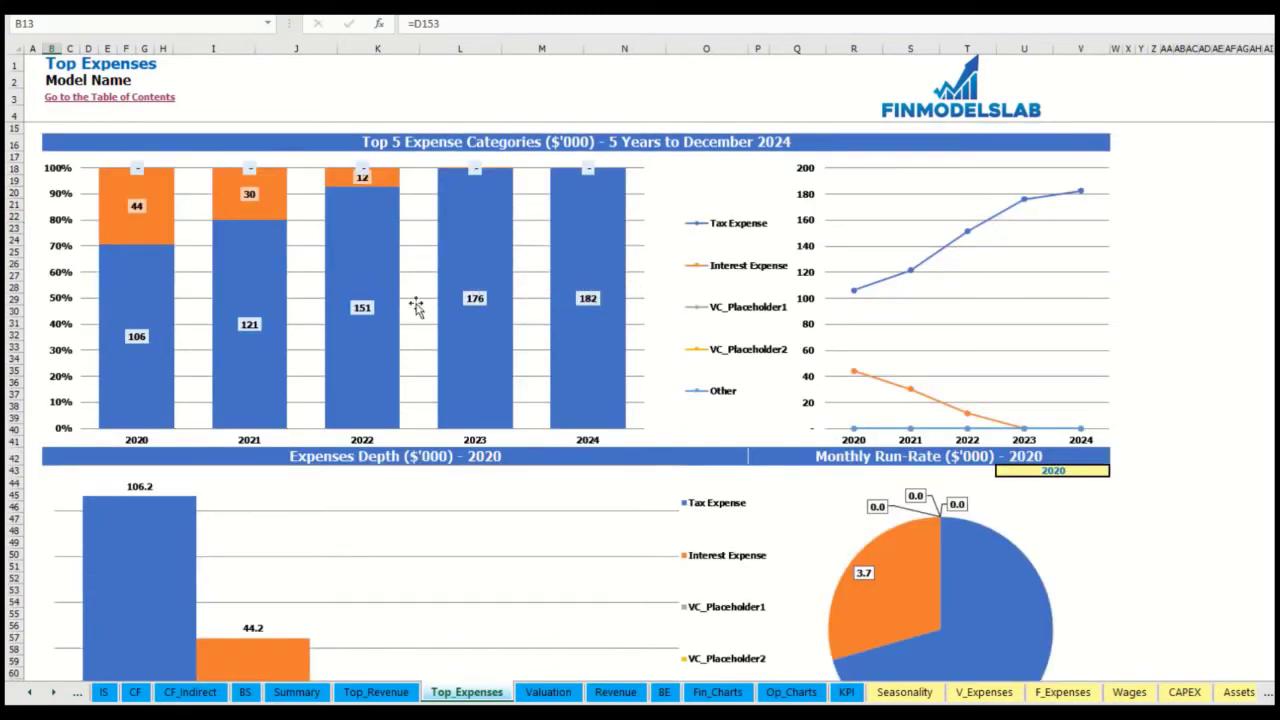
pyautogui.scroll(-6, 430, 306)
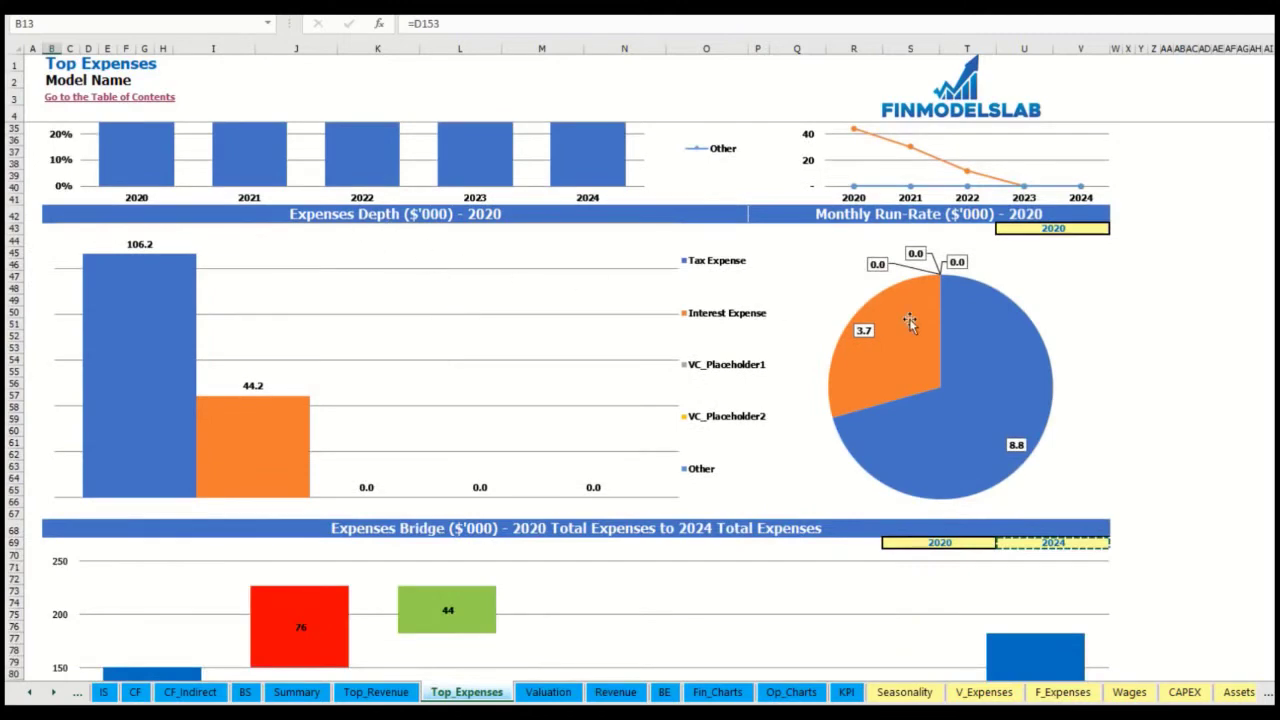
# Set the year for the Expenses Depth and Monthly Run-Rate charts to 2022, and view the Expenses Bridge chart
pyautogui.click(1088, 229)
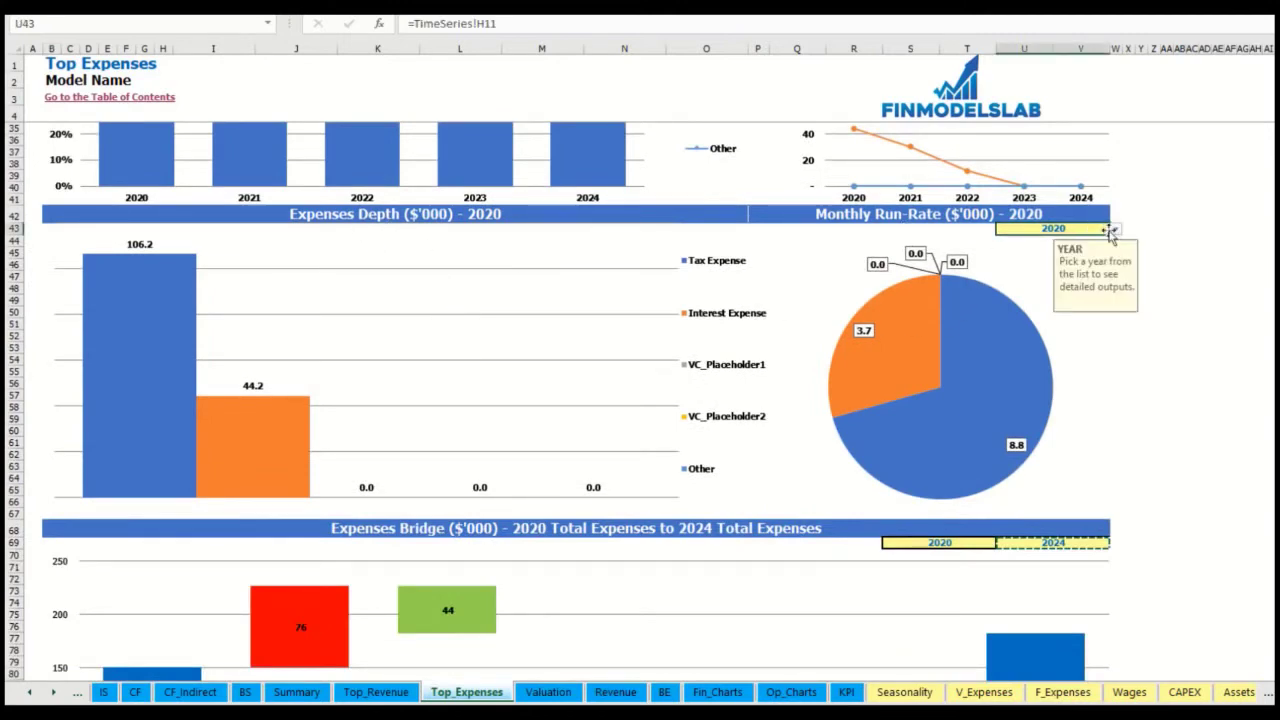
pyautogui.click(1115, 229)
pyautogui.click(1087, 263)
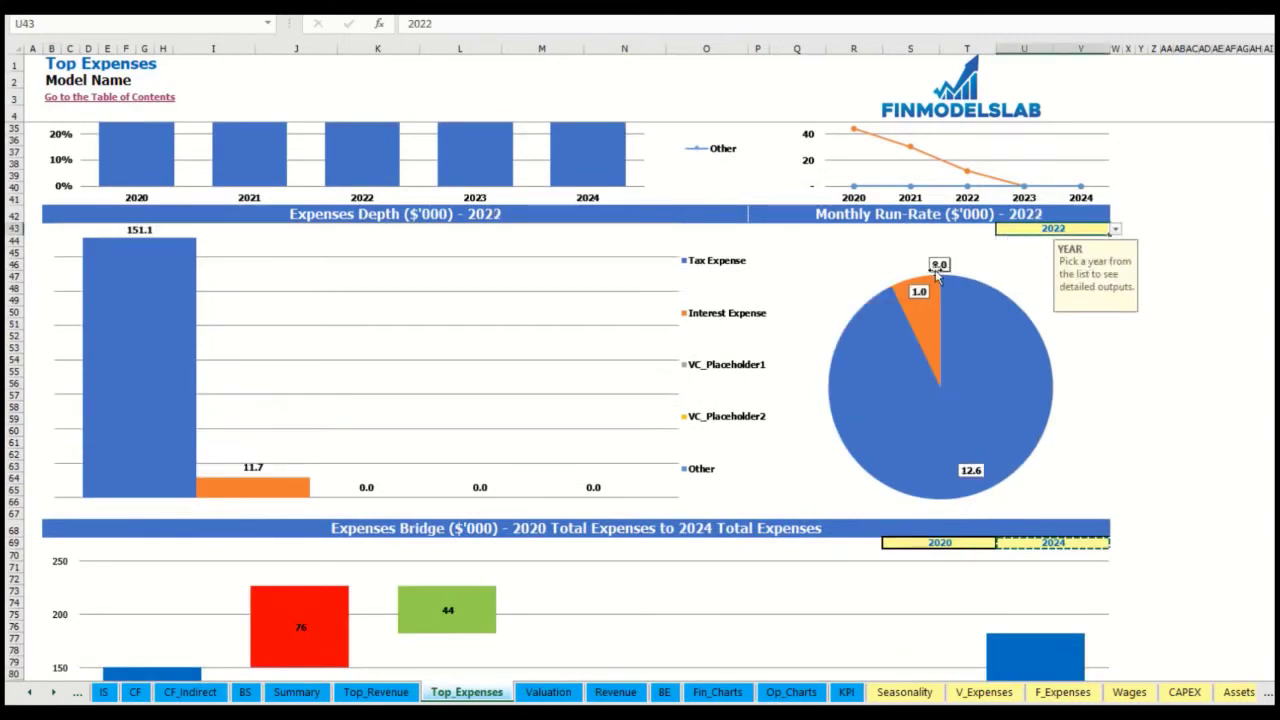
pyautogui.scroll(-7, 660, 417)
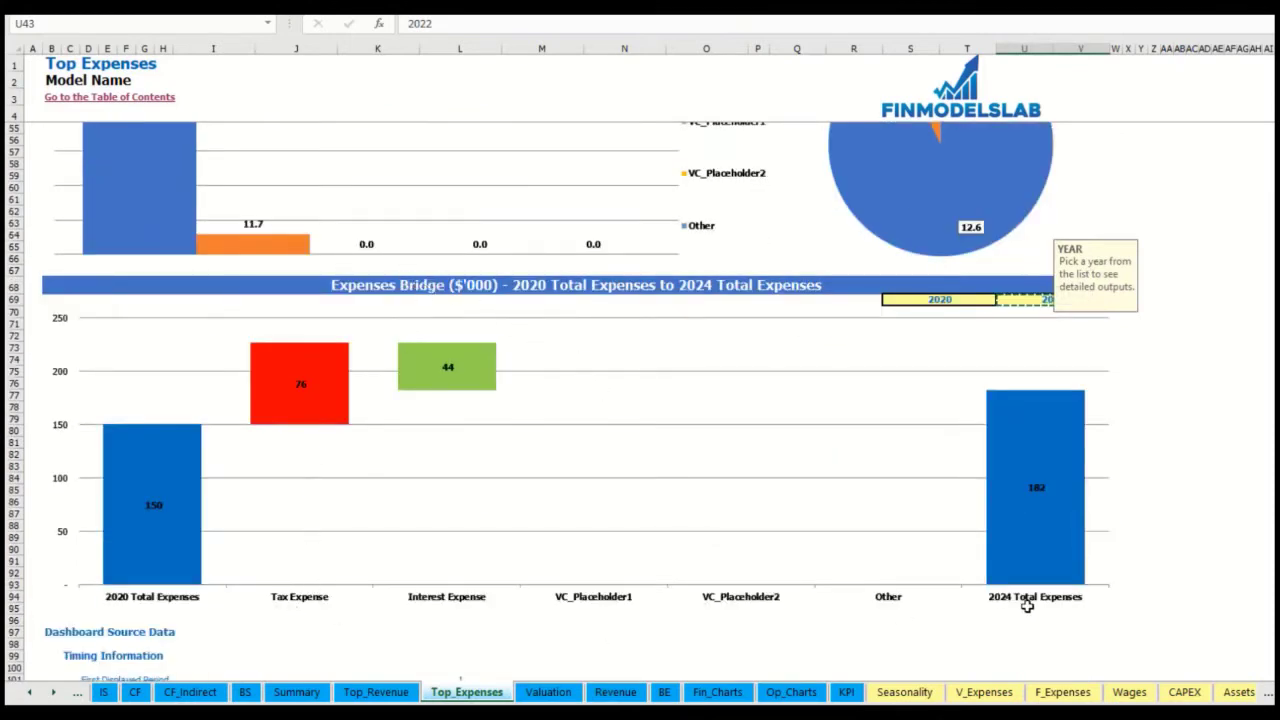
pyautogui.click(1176, 368)
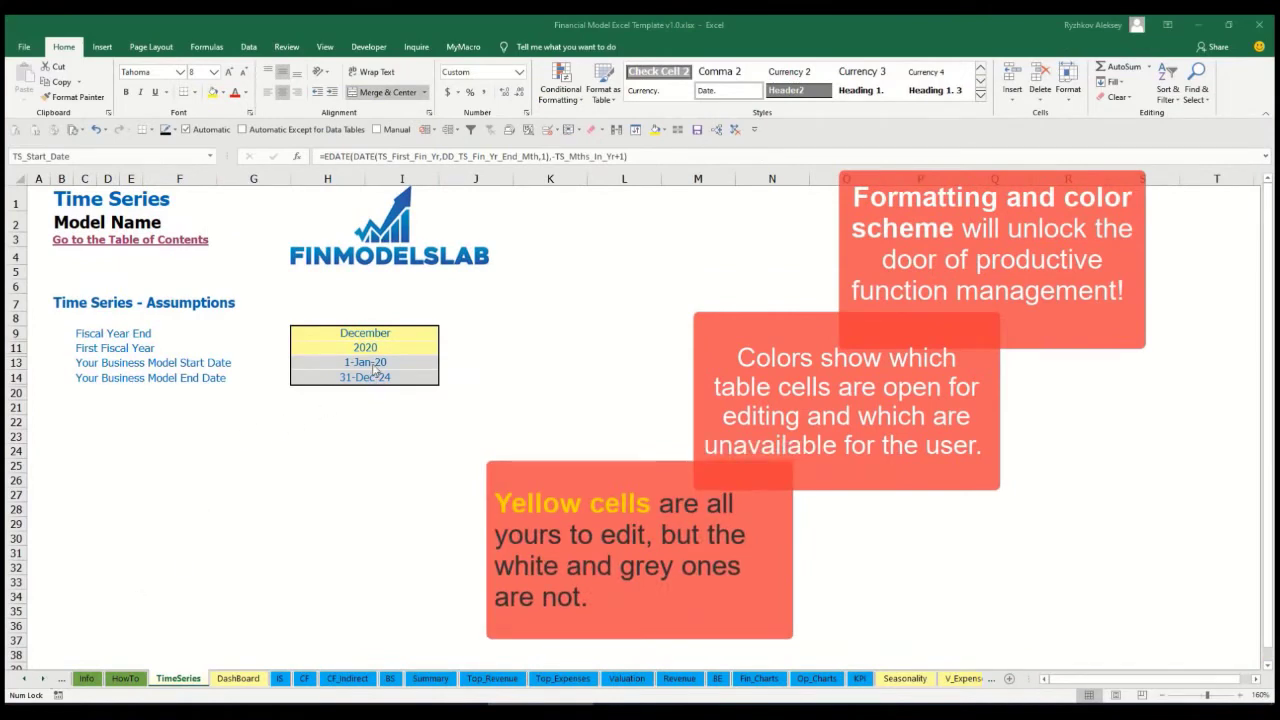
# Browse the workbook's sheet tabs from TimeSeries through the report and input sheets to the calculation sheets
pyautogui.moveTo(43, 681); pyautogui.dragTo(27, 684)
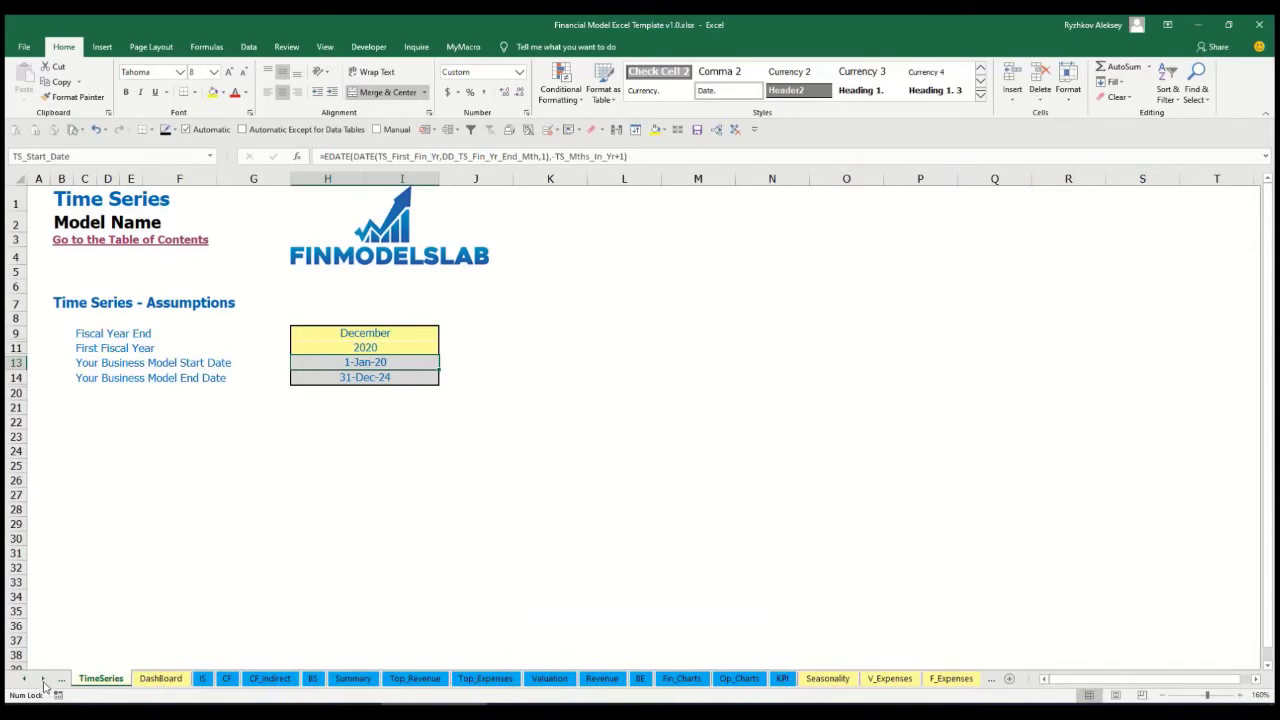
pyautogui.click(43, 681)
pyautogui.click(43, 681)
pyautogui.click(43, 681)
pyautogui.moveTo(43, 683); pyautogui.dragTo(43, 686)
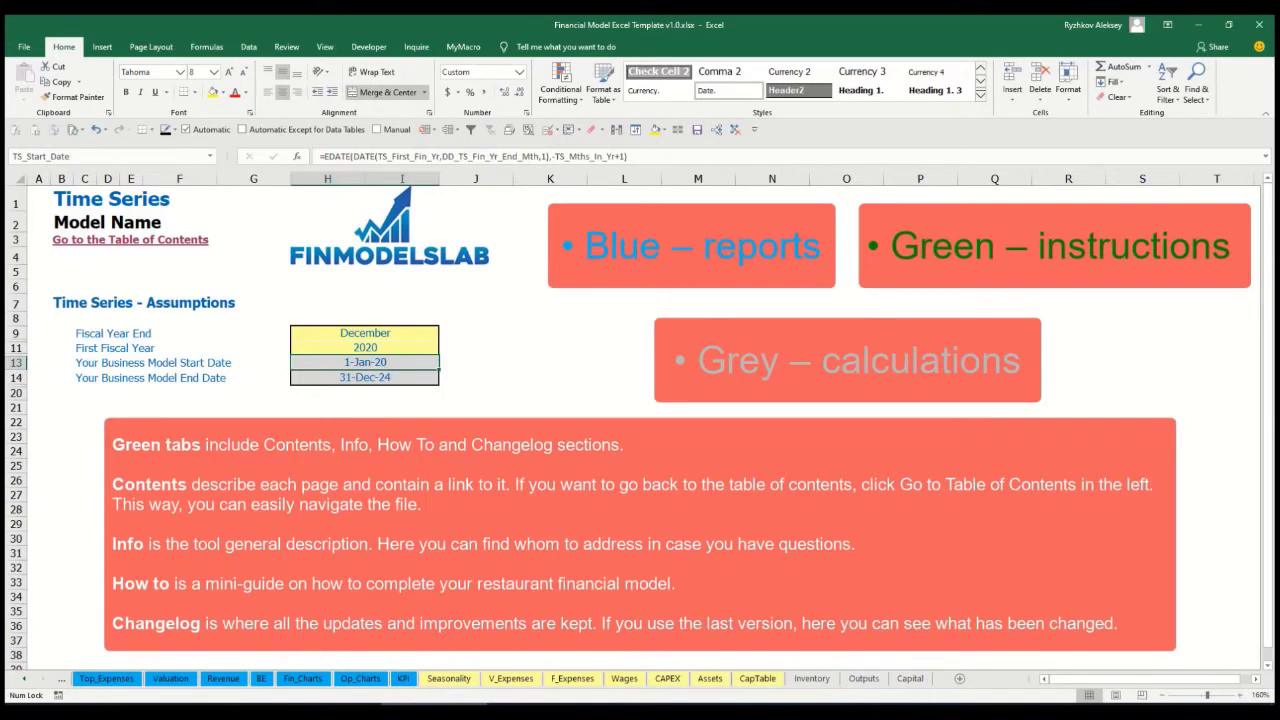
# From the Contents sheet, follow the Financial Statements Summary link and return to the table of contents
pyautogui.click(25, 680)
pyautogui.click(25, 680)
pyautogui.click(25, 680)
pyautogui.click(25, 680)
pyautogui.click(25, 680)
pyautogui.click(25, 680)
pyautogui.click(25, 680)
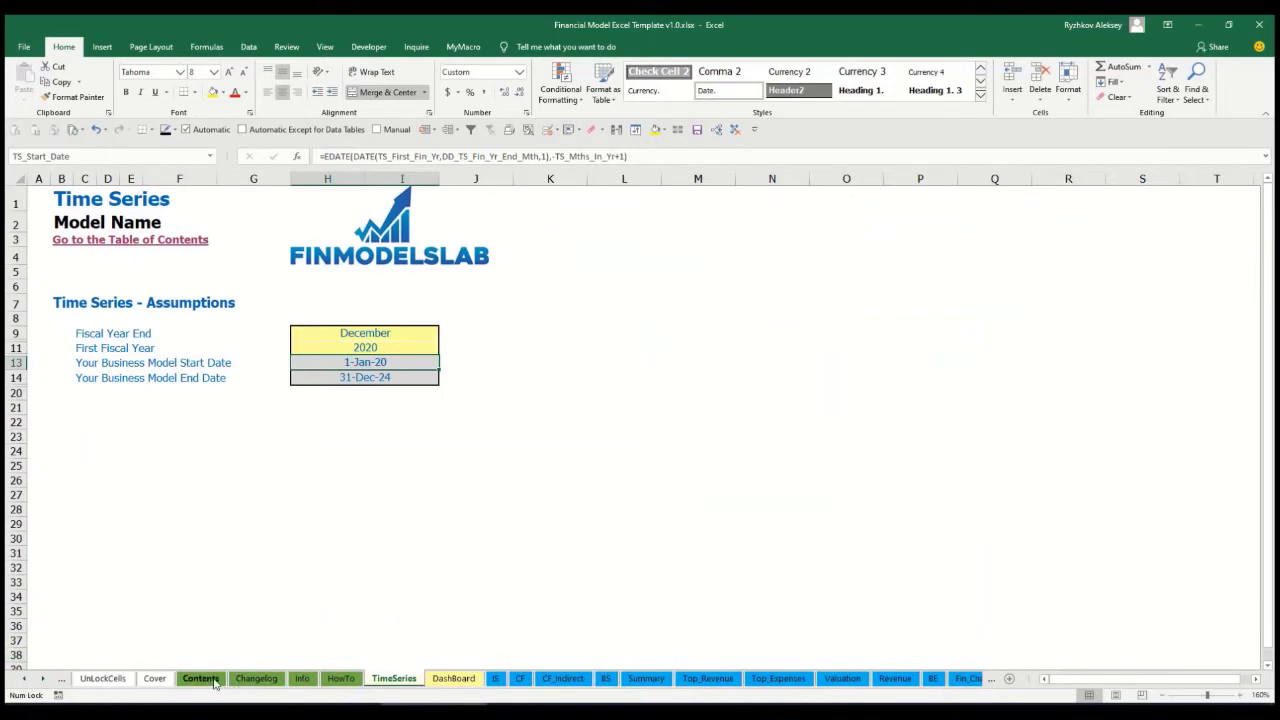
pyautogui.click(200, 679)
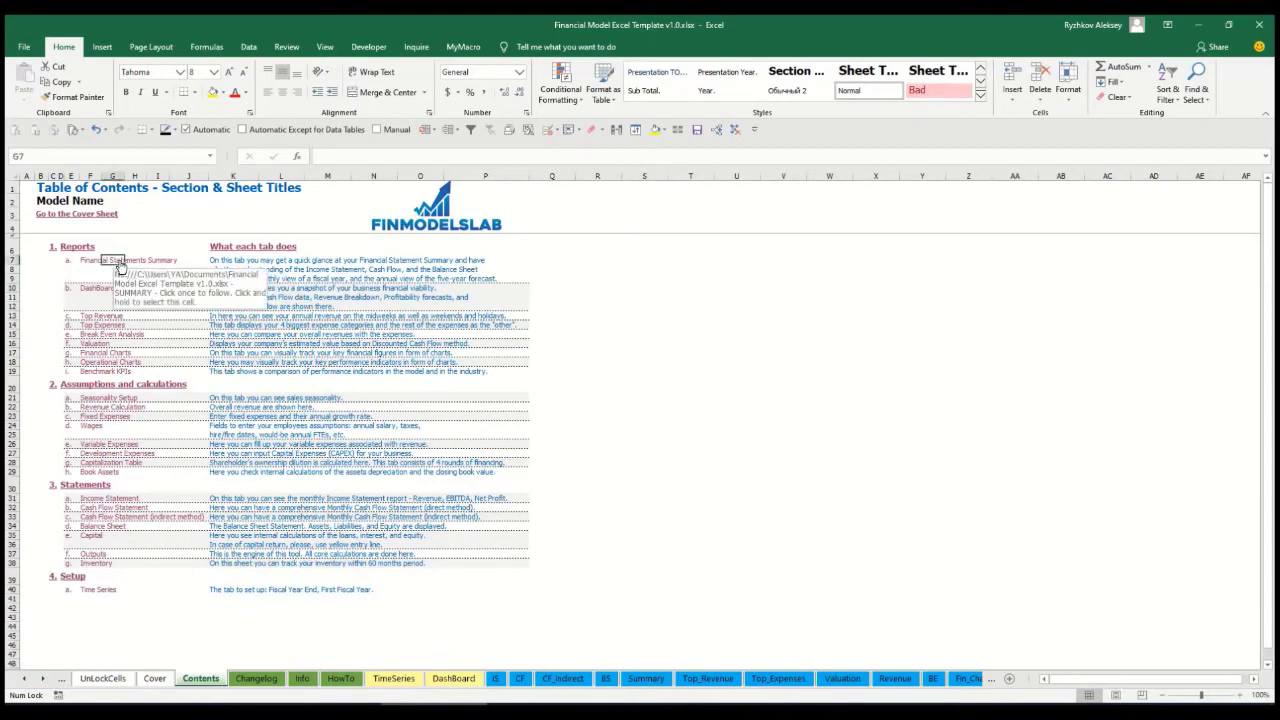
pyautogui.click(116, 264)
pyautogui.click(44, 216)
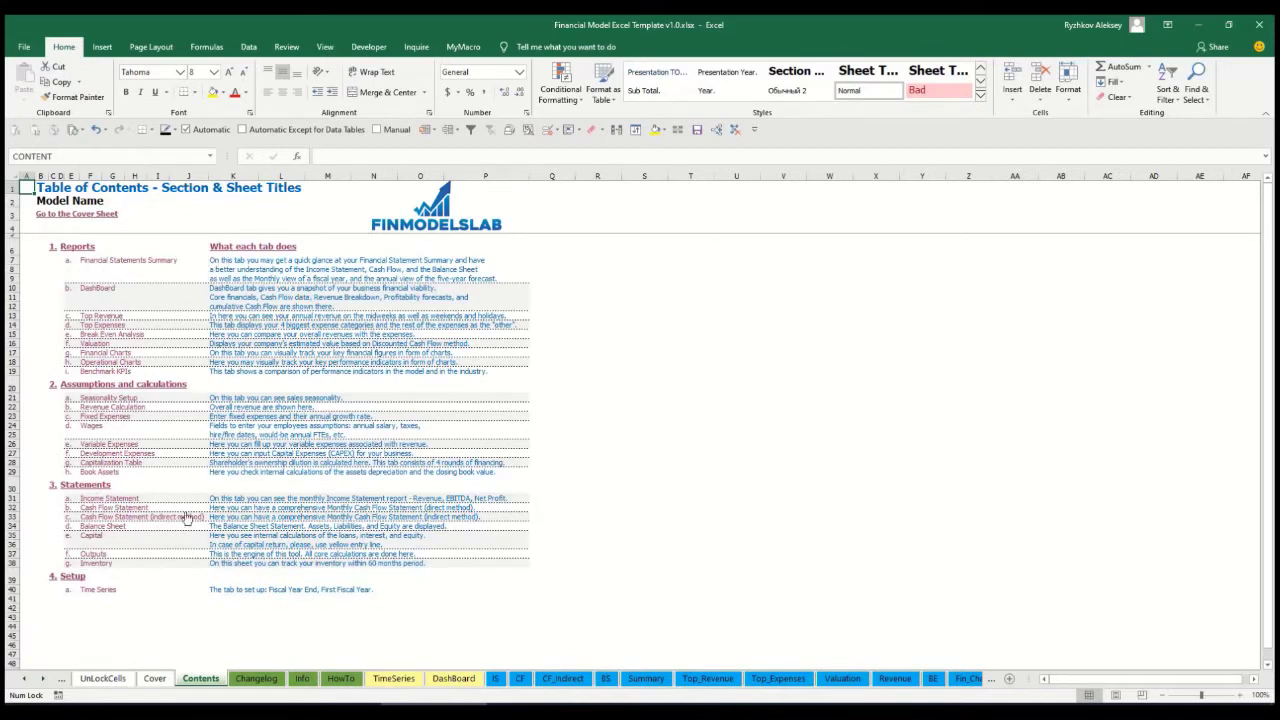
# Read through the guide on the HowTo sheet and follow its Book Assets link
pyautogui.click(340, 679)
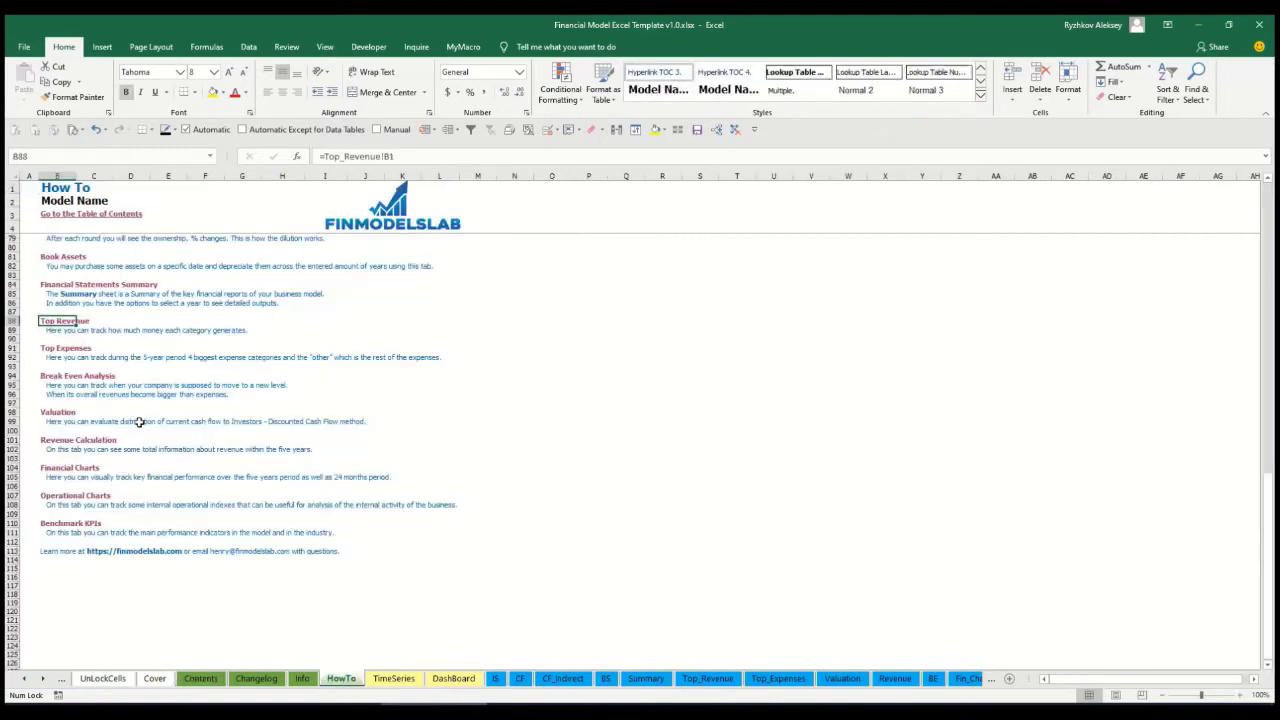
pyautogui.scroll(20, 140, 421)
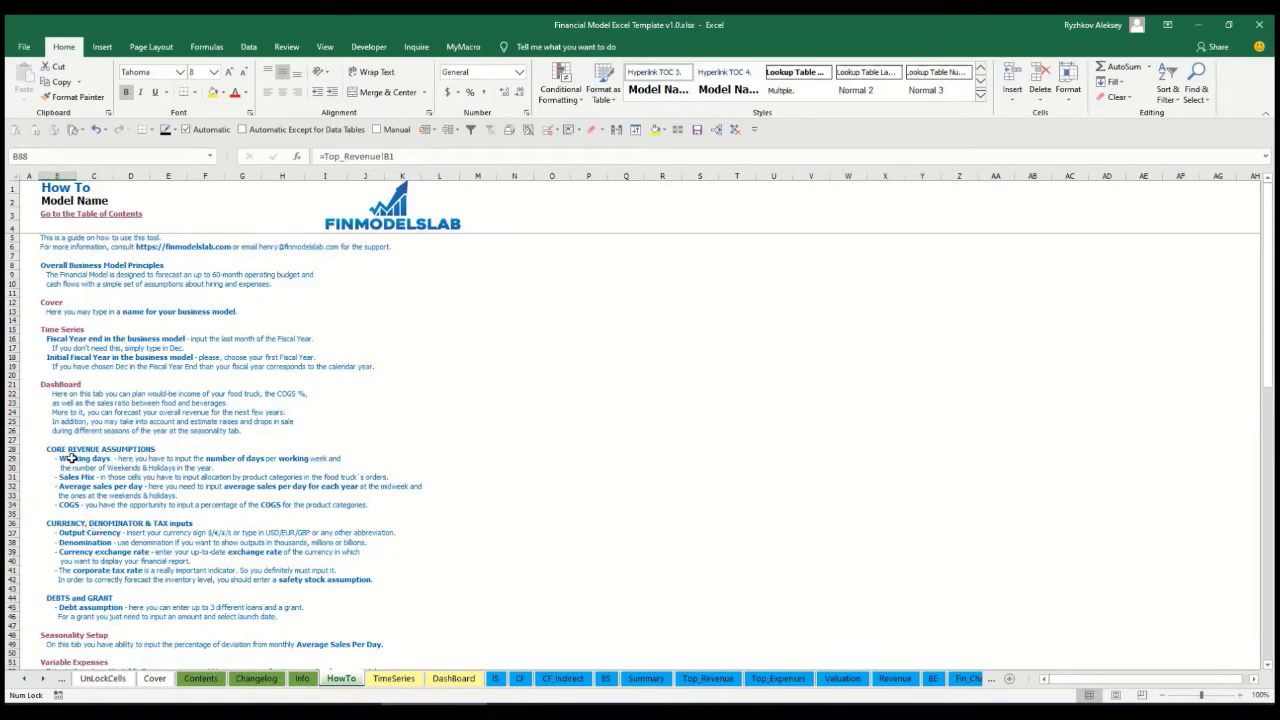
pyautogui.scroll(-7, 70, 458)
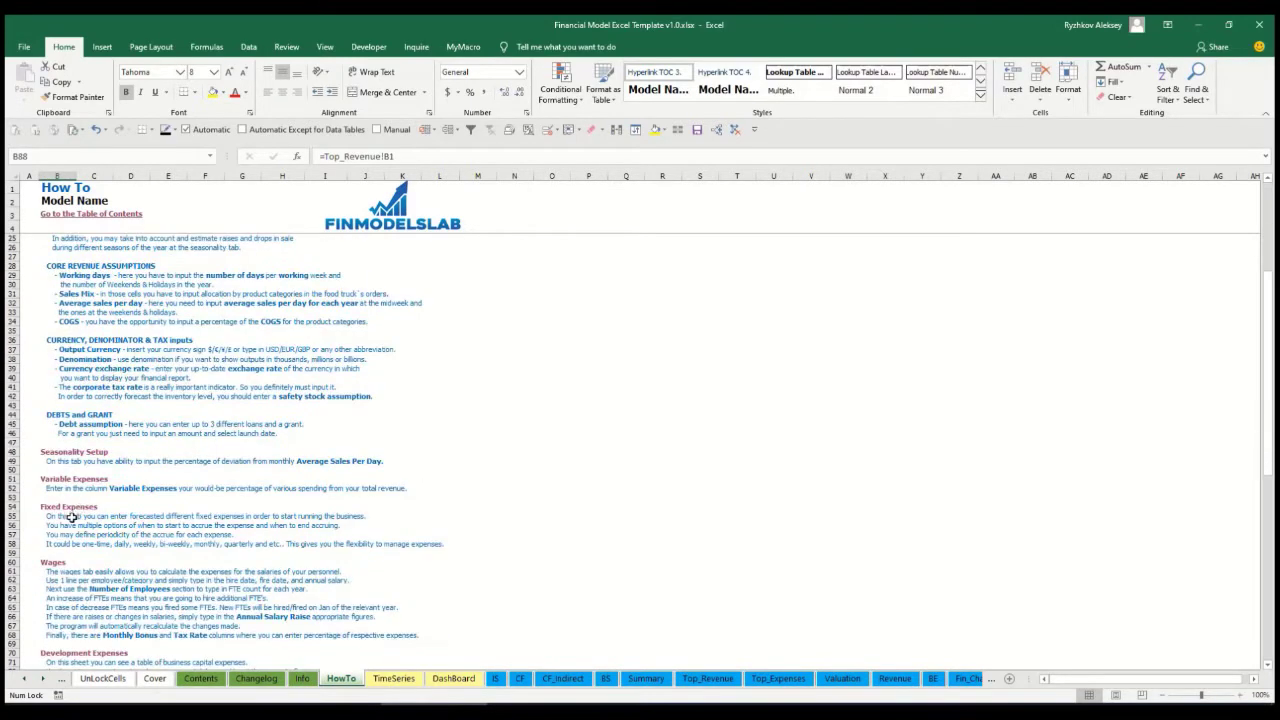
pyautogui.scroll(-7, 70, 516)
pyautogui.scroll(13, 66, 537)
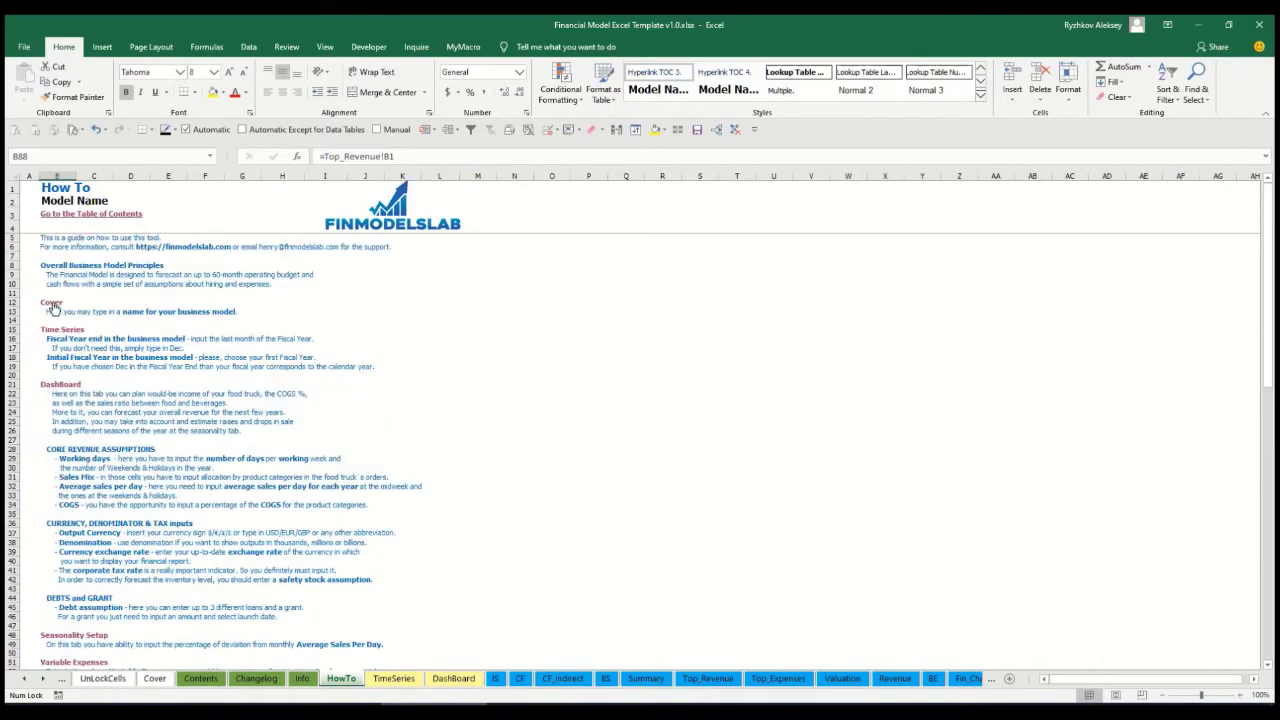
pyautogui.scroll(-10, 59, 430)
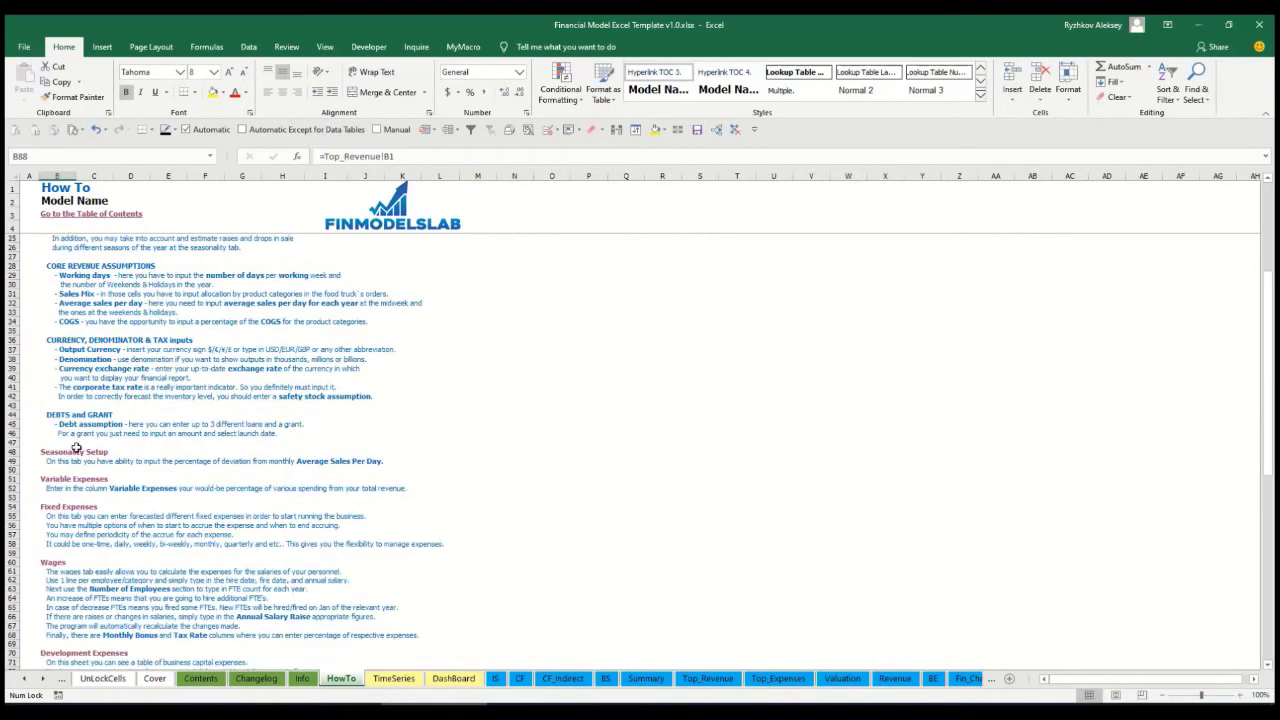
pyautogui.scroll(-3, 64, 394)
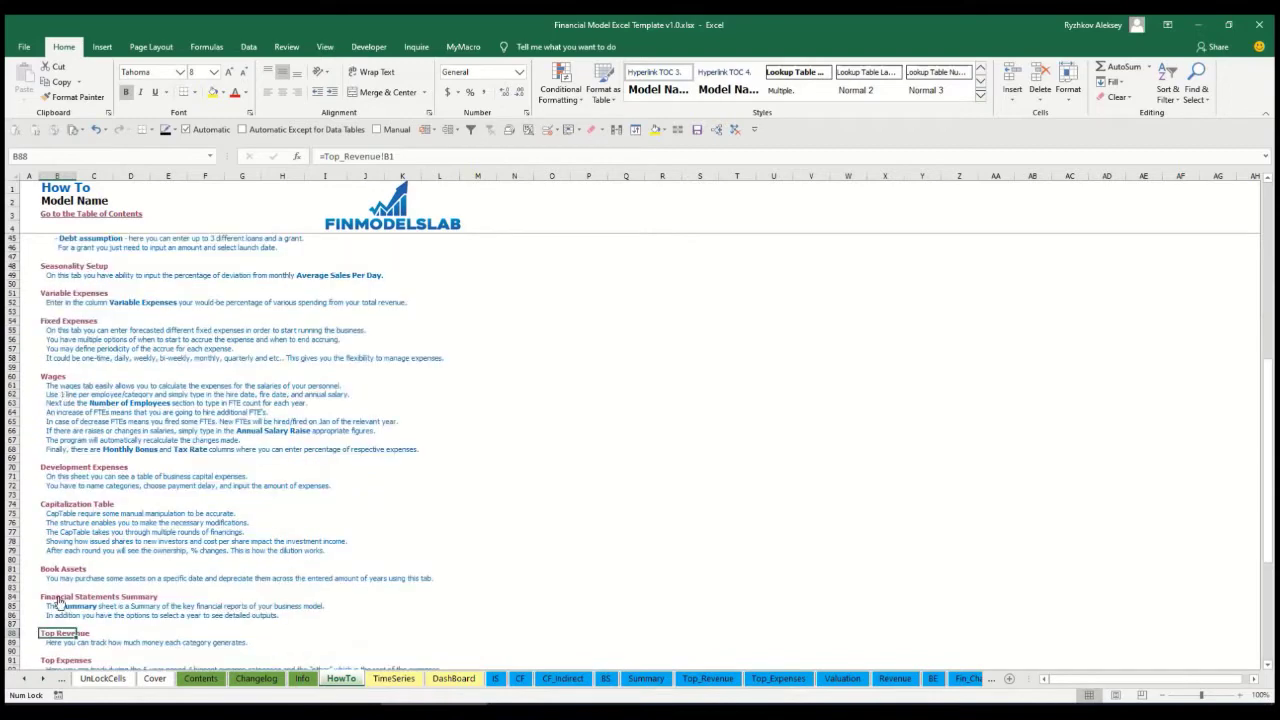
pyautogui.click(45, 570)
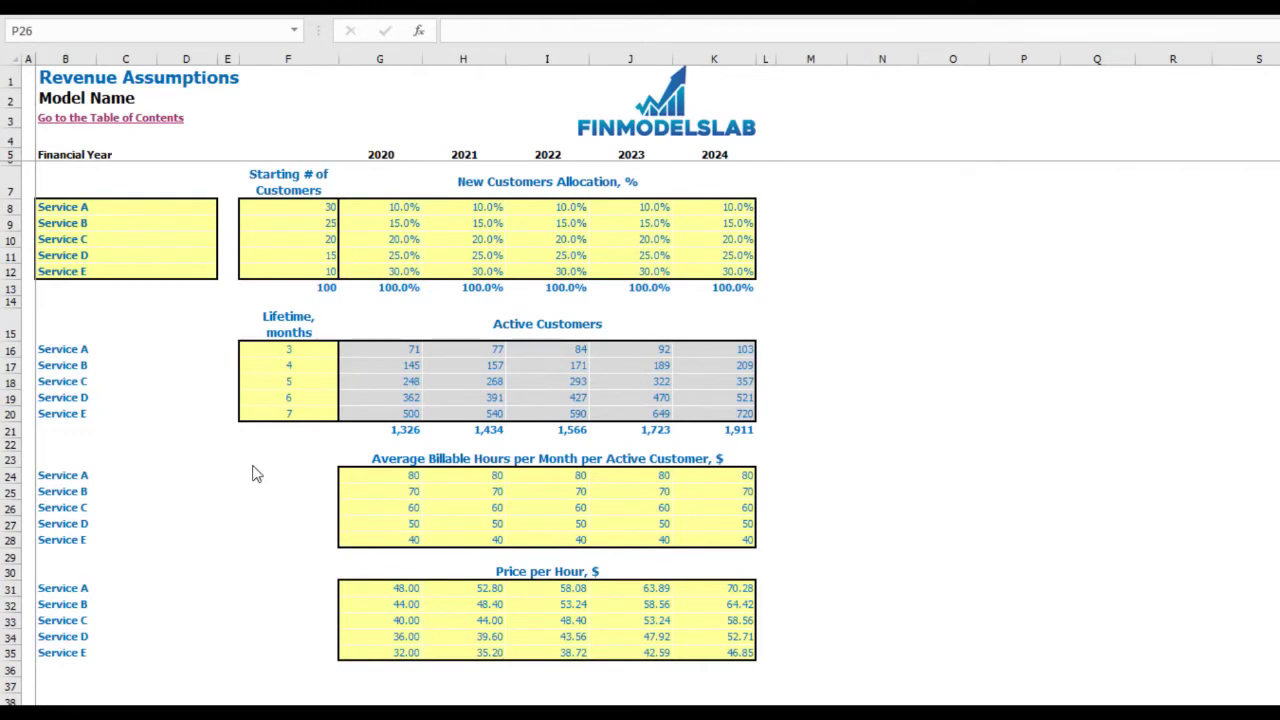
# Rename Service A as "Offering 1" in the services list of the Revenue Assumptions
pyautogui.moveTo(128, 207); pyautogui.dragTo(112, 266)
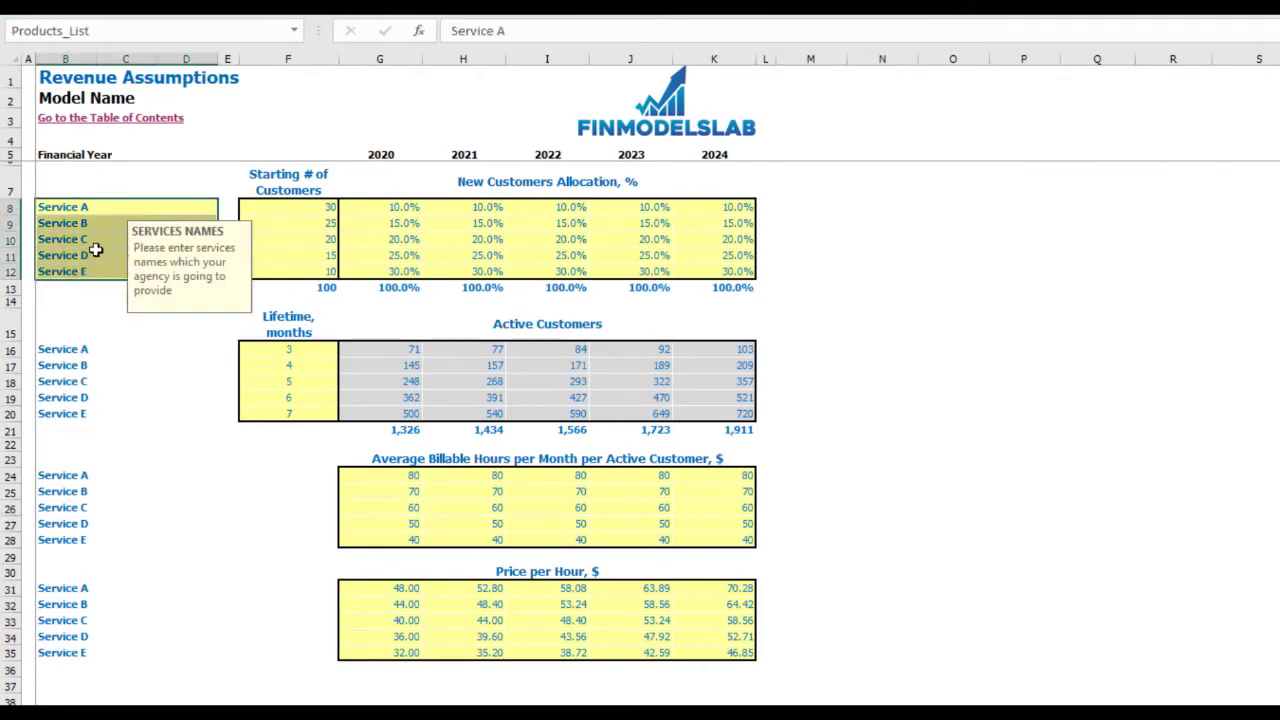
pyautogui.click(73, 208)
pyautogui.write('Offering 1')
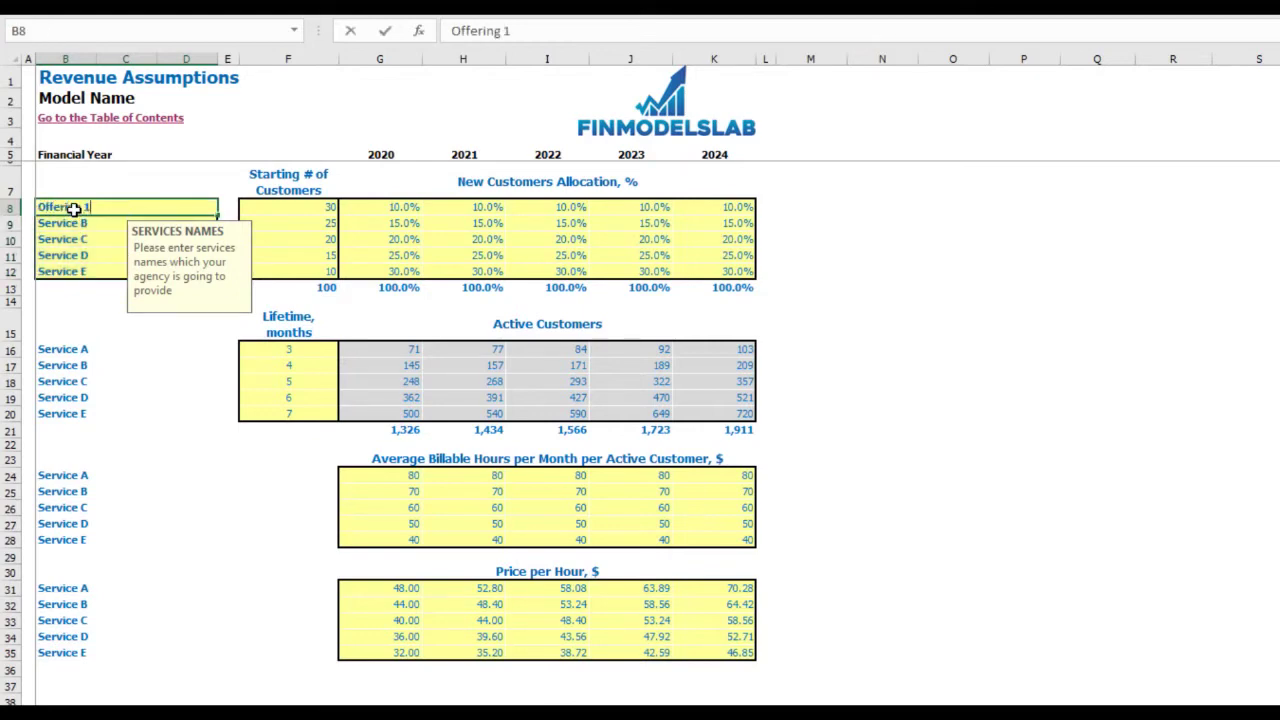
pyautogui.press('Return')
pyautogui.click(84, 287)
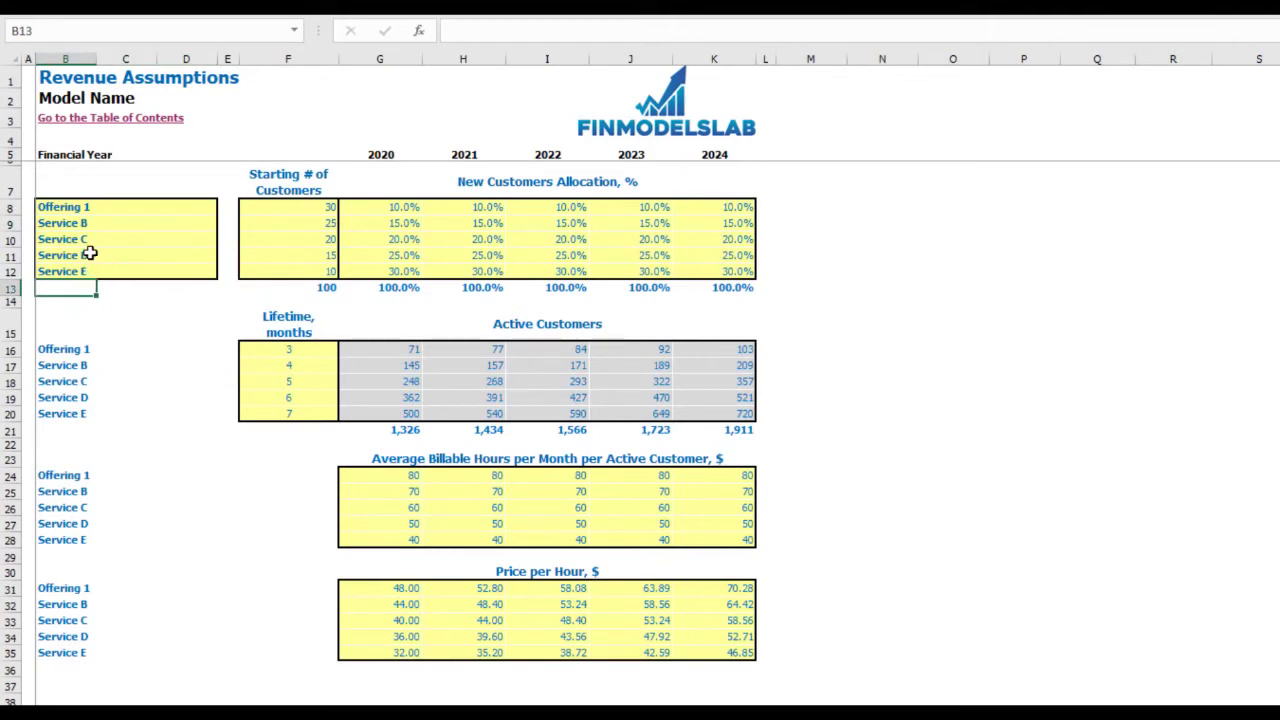
# Clear the names, starting customers and new customer allocations of Service D and Service E
pyautogui.moveTo(100, 255); pyautogui.dragTo(720, 267)
pyautogui.press('Delete')
pyautogui.click(922, 222)
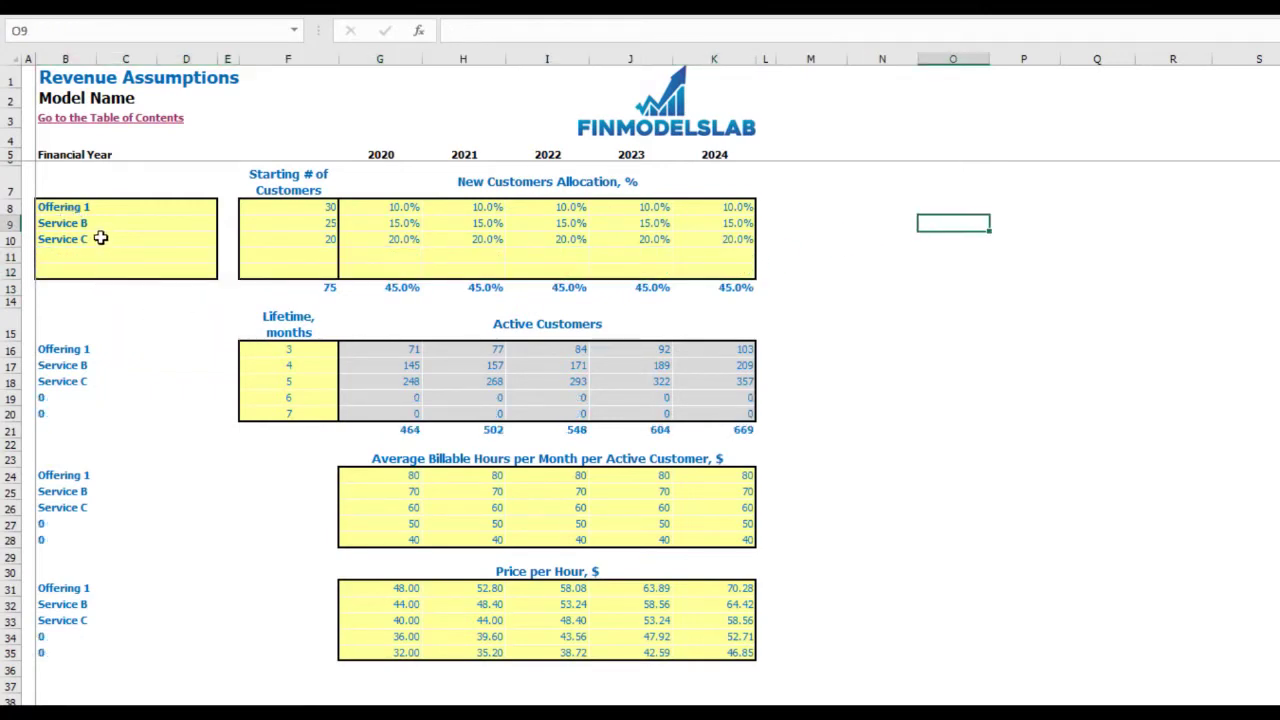
# Undo the clearing of the Service D and Service E rows and the renaming of Service A
pyautogui.hotkey('ctrl', 'z')
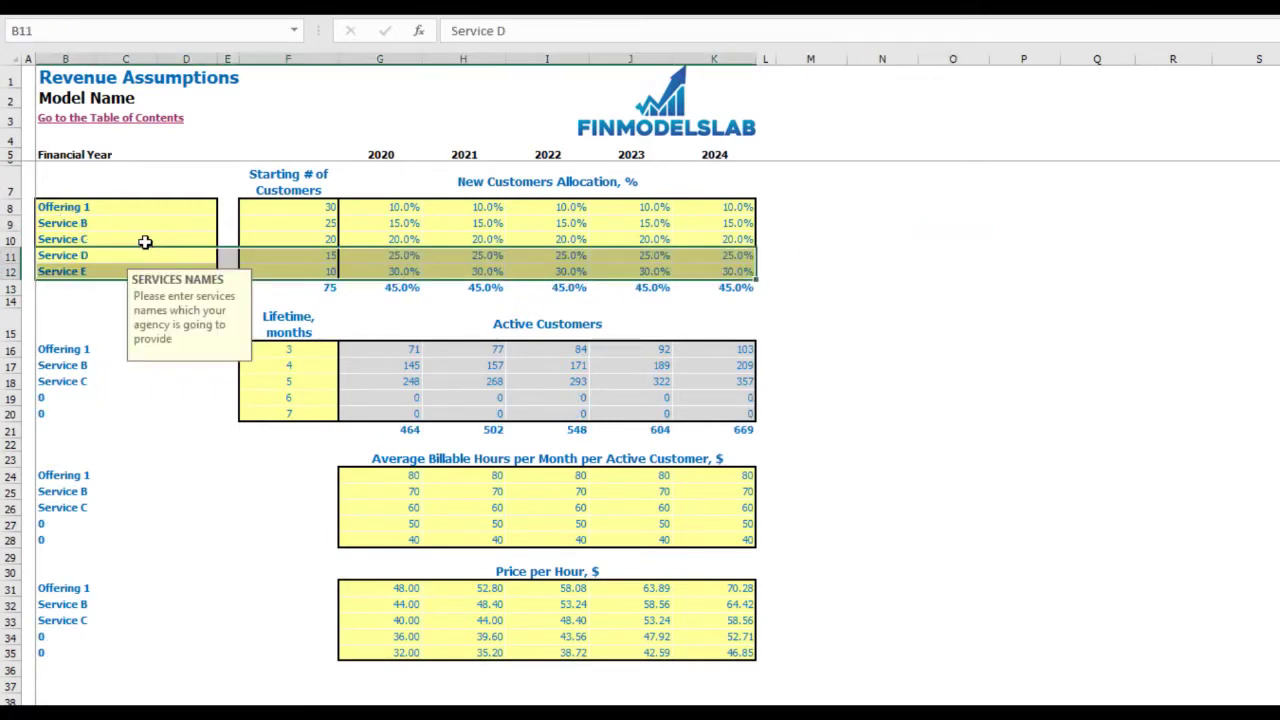
pyautogui.hotkey('ctrl', 'z')
pyautogui.click(858, 294)
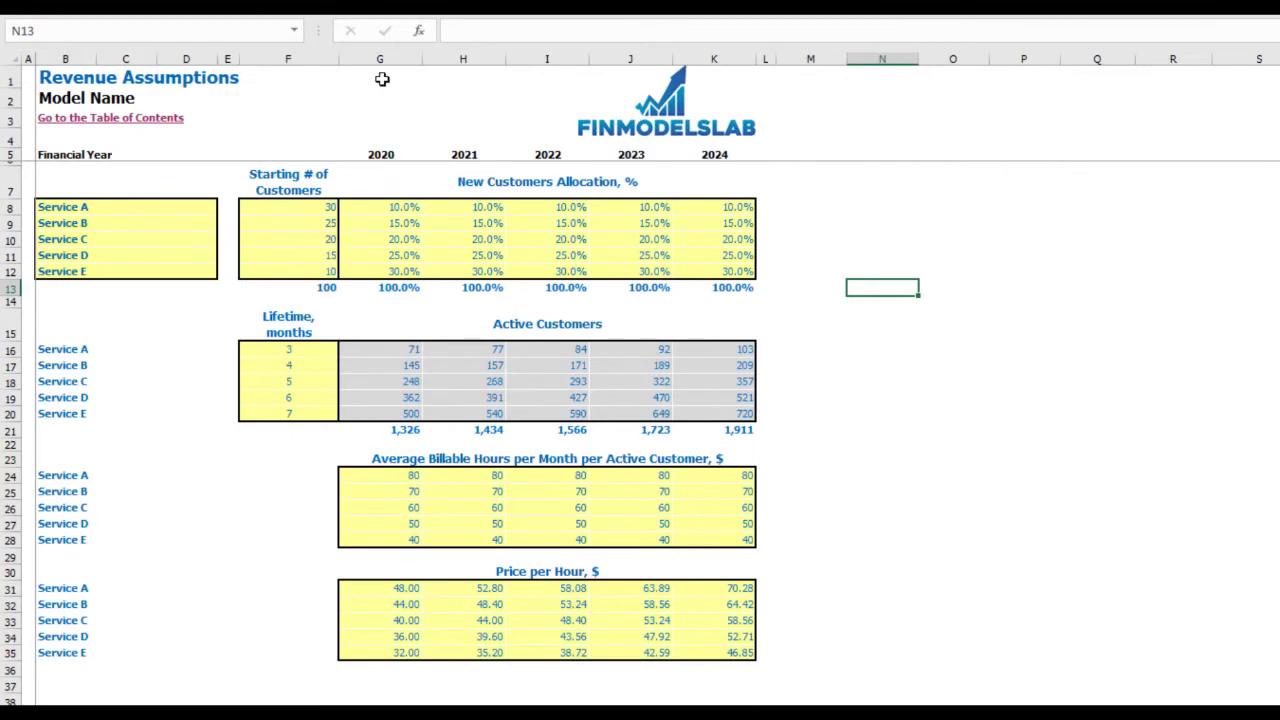
# Set the starting number of customers to 50 for Service A and 60 for Service B
pyautogui.click(297, 212)
pyautogui.press('Down')
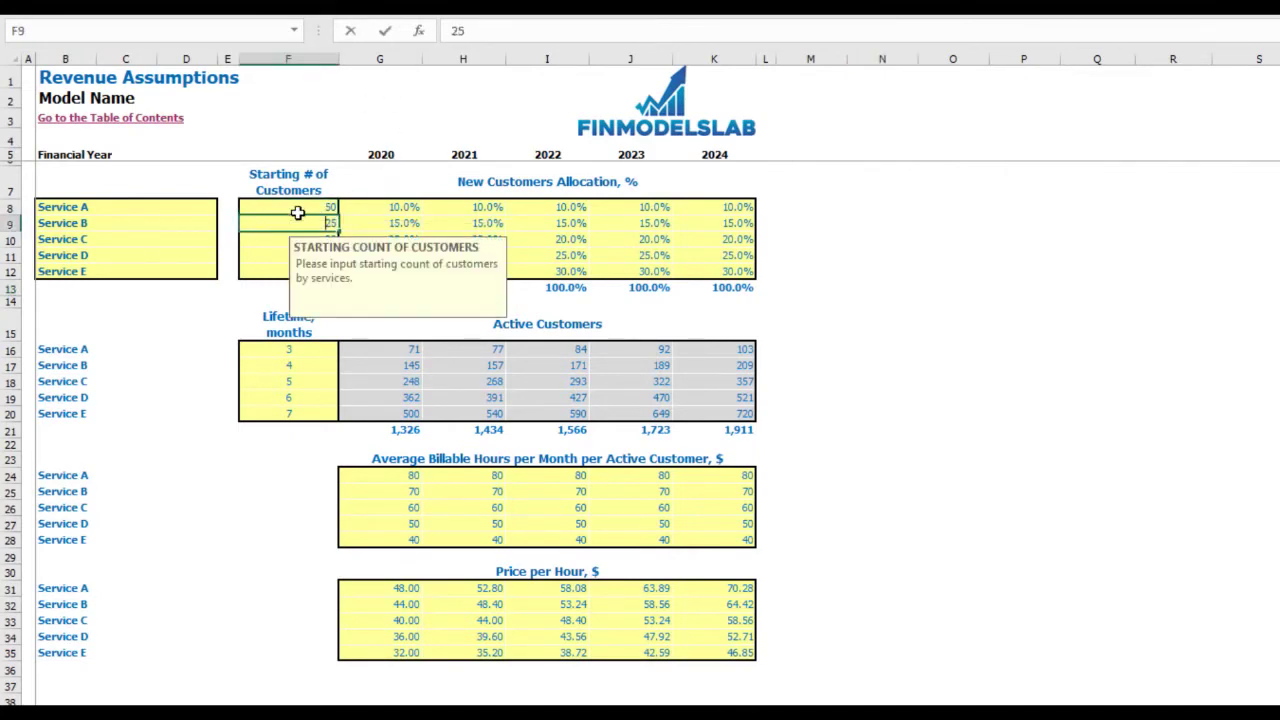
pyautogui.press('Down')
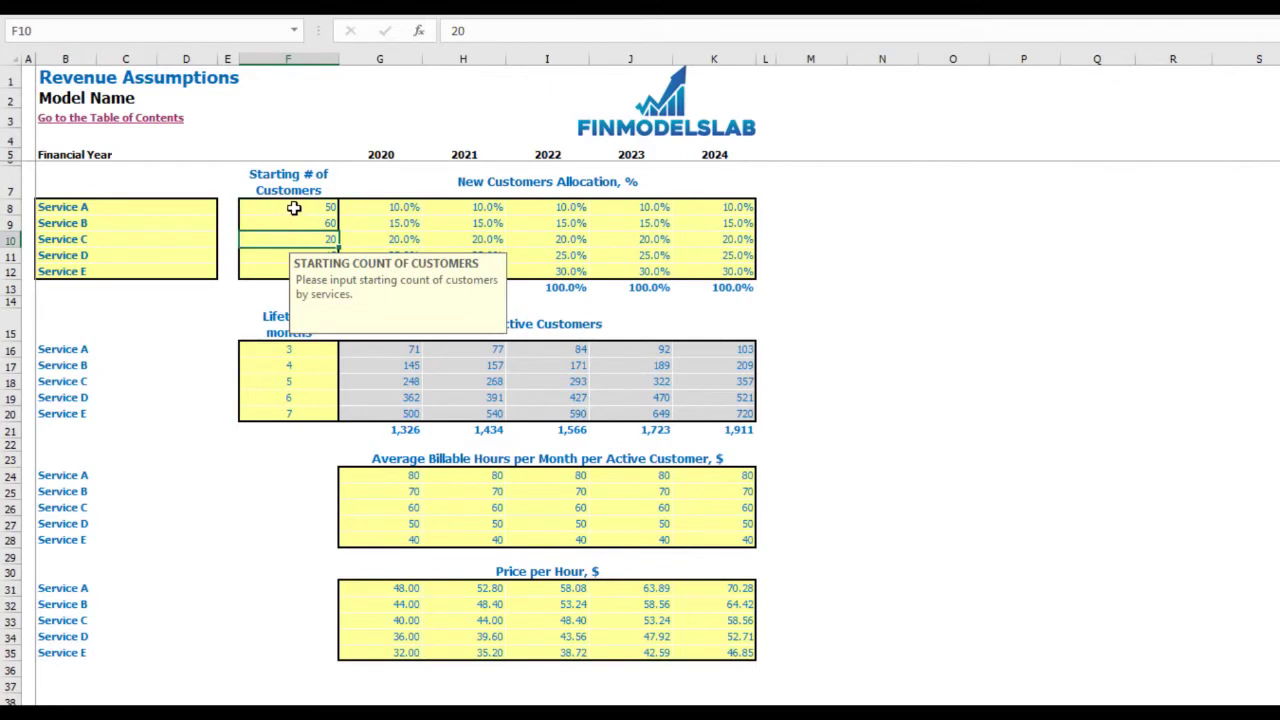
# Clear the starting number of customers for all five services and check the total below them
pyautogui.moveTo(289, 207); pyautogui.dragTo(271, 266)
pyautogui.press('Delete')
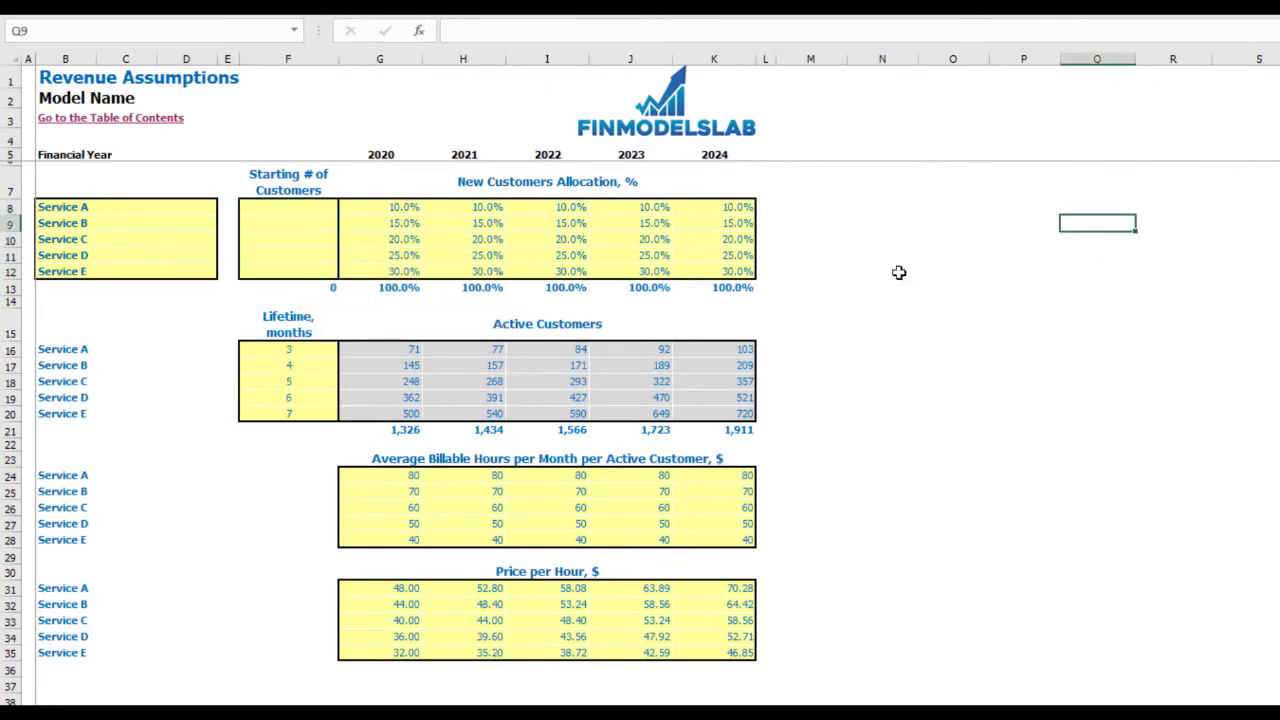
pyautogui.click(324, 284)
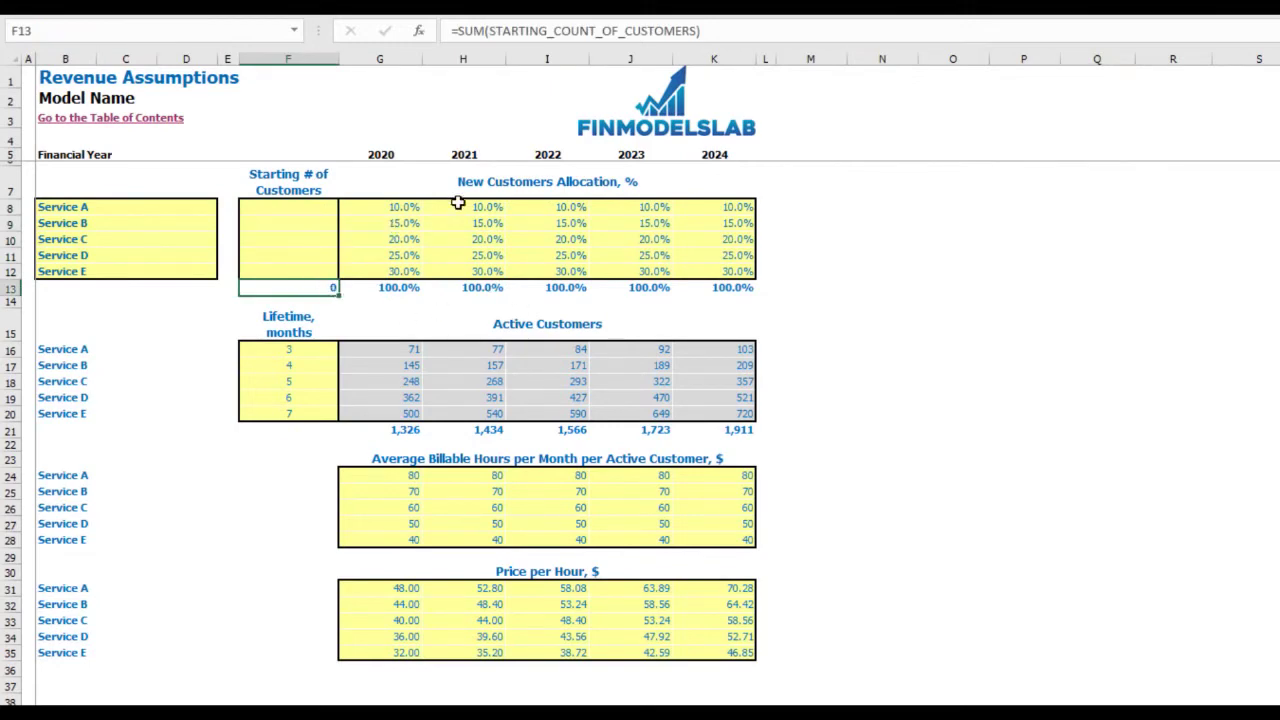
# Set Service A's new customer allocation to 15% for 2021 and 20% for 2022
pyautogui.moveTo(408, 205); pyautogui.dragTo(752, 268)
pyautogui.click(953, 239)
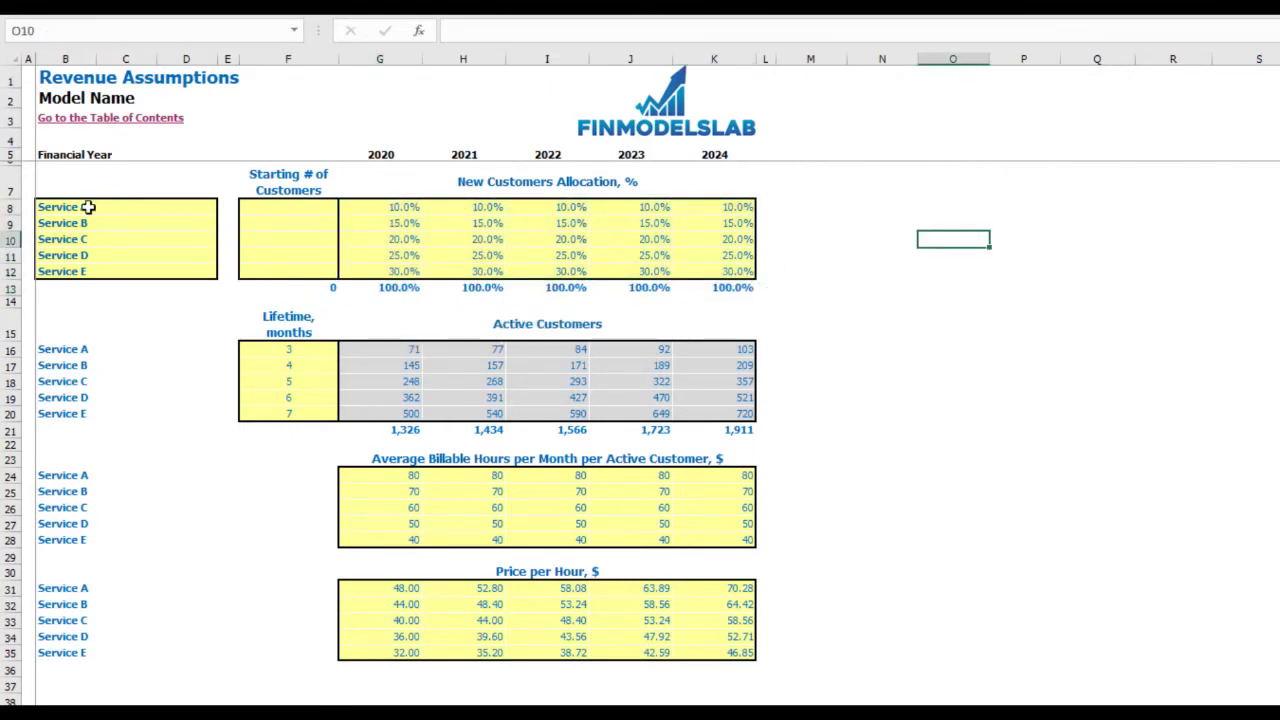
pyautogui.click(426, 207)
pyautogui.click(418, 208)
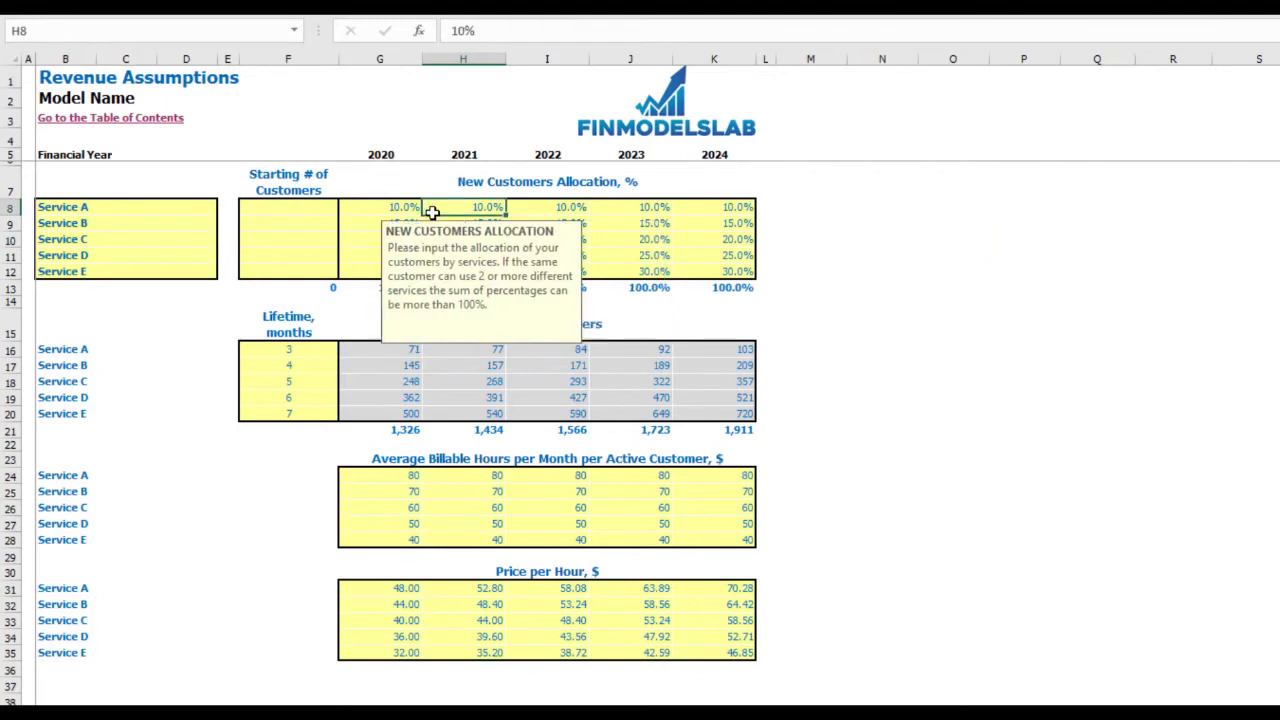
pyautogui.click(432, 212)
pyautogui.write('15')
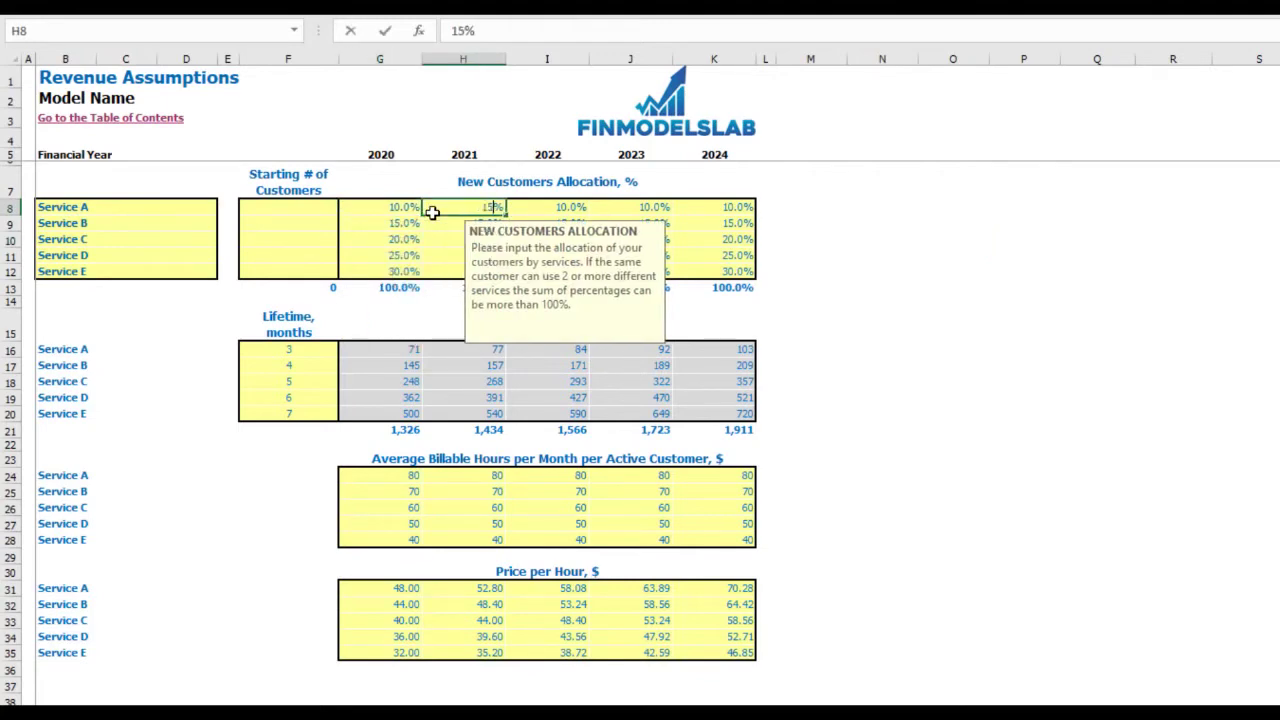
pyautogui.press('Tab')
pyautogui.write('20')
pyautogui.press('Return')
pyautogui.click(882, 270)
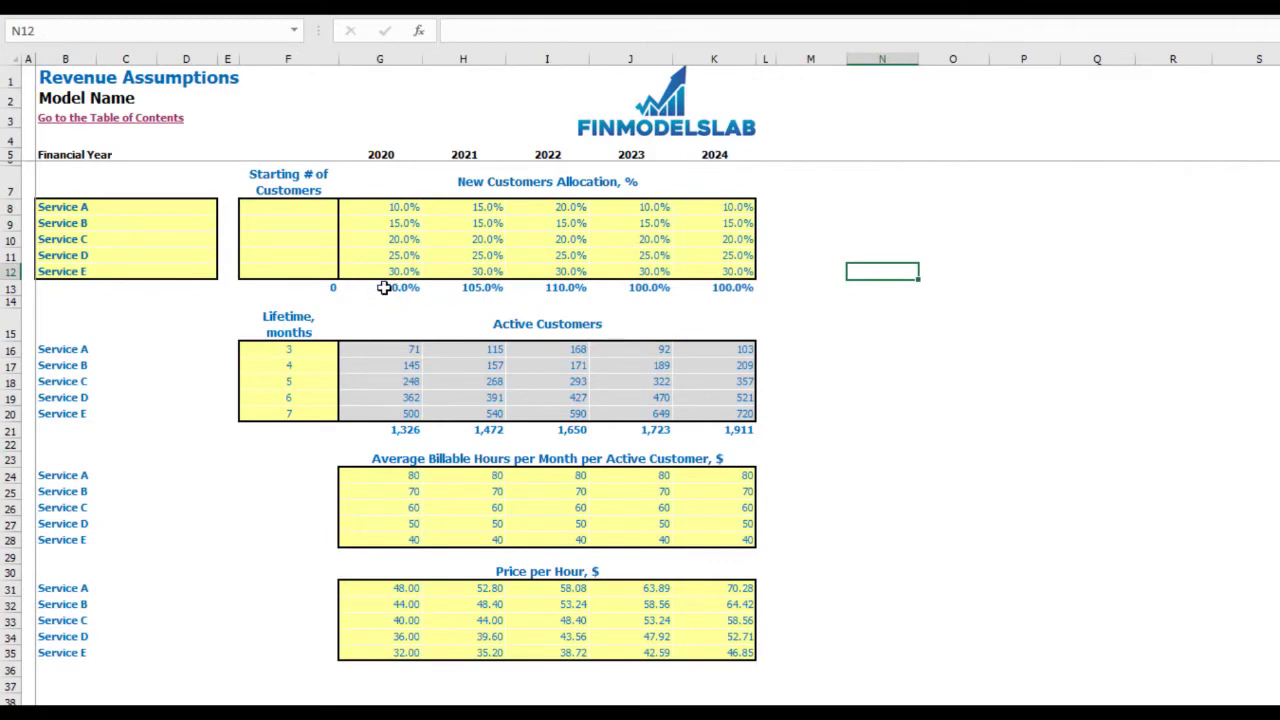
# Set Service E's new customer allocation to 25% for 2021 and 20% for 2022, and check the yearly allocation totals
pyautogui.moveTo(388, 287); pyautogui.dragTo(730, 289)
pyautogui.click(905, 266)
pyautogui.click(495, 274)
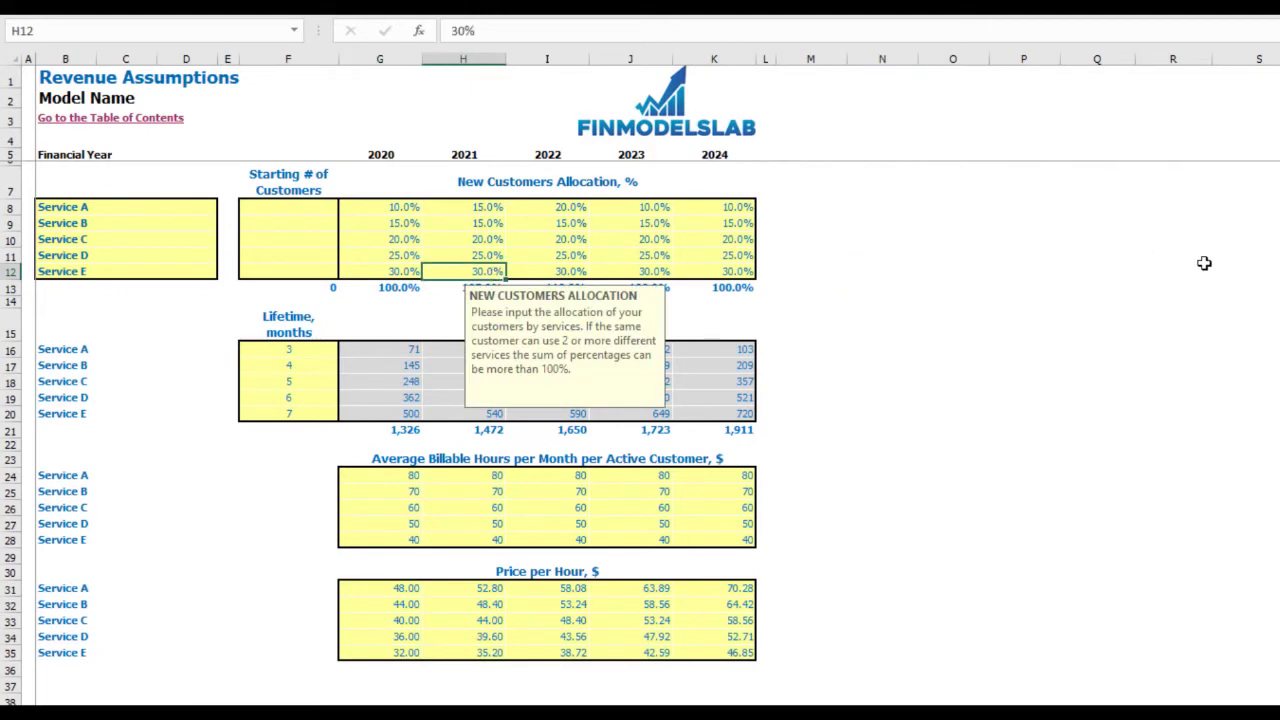
pyautogui.write('25')
pyautogui.press('Tab')
pyautogui.write('20')
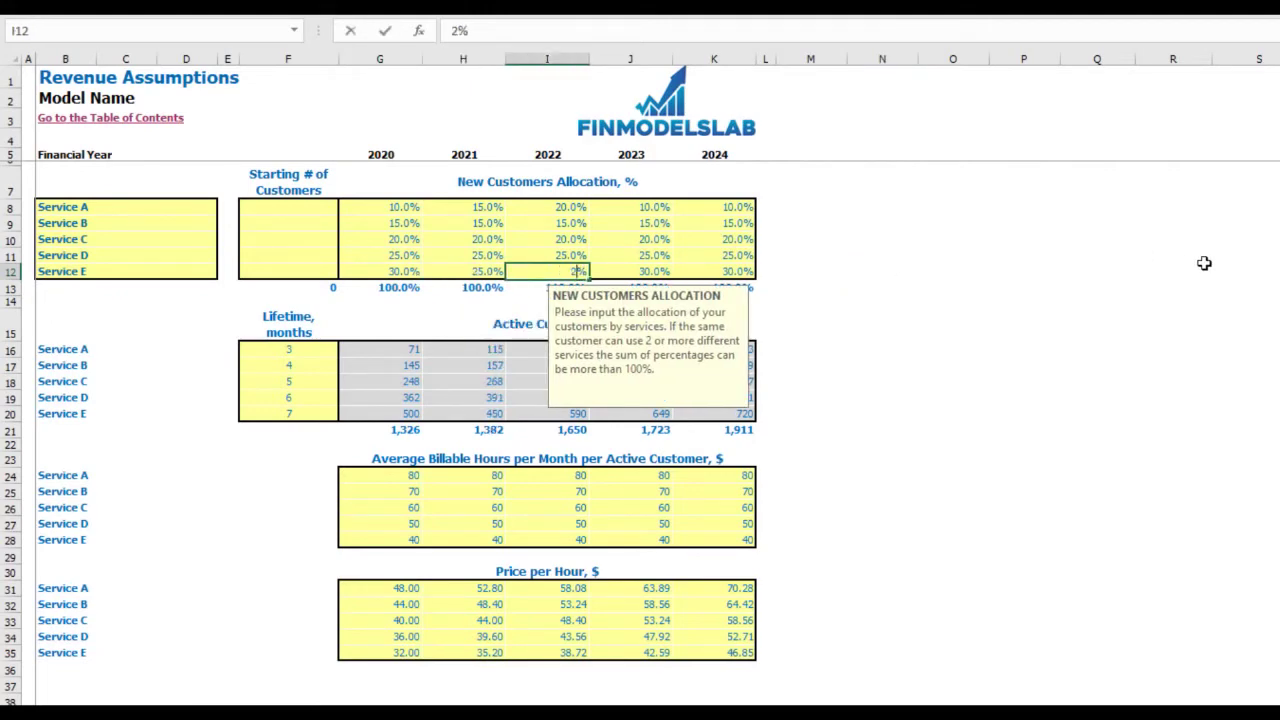
pyautogui.press('Return')
pyautogui.click(1204, 260)
pyautogui.moveTo(386, 288); pyautogui.dragTo(711, 286)
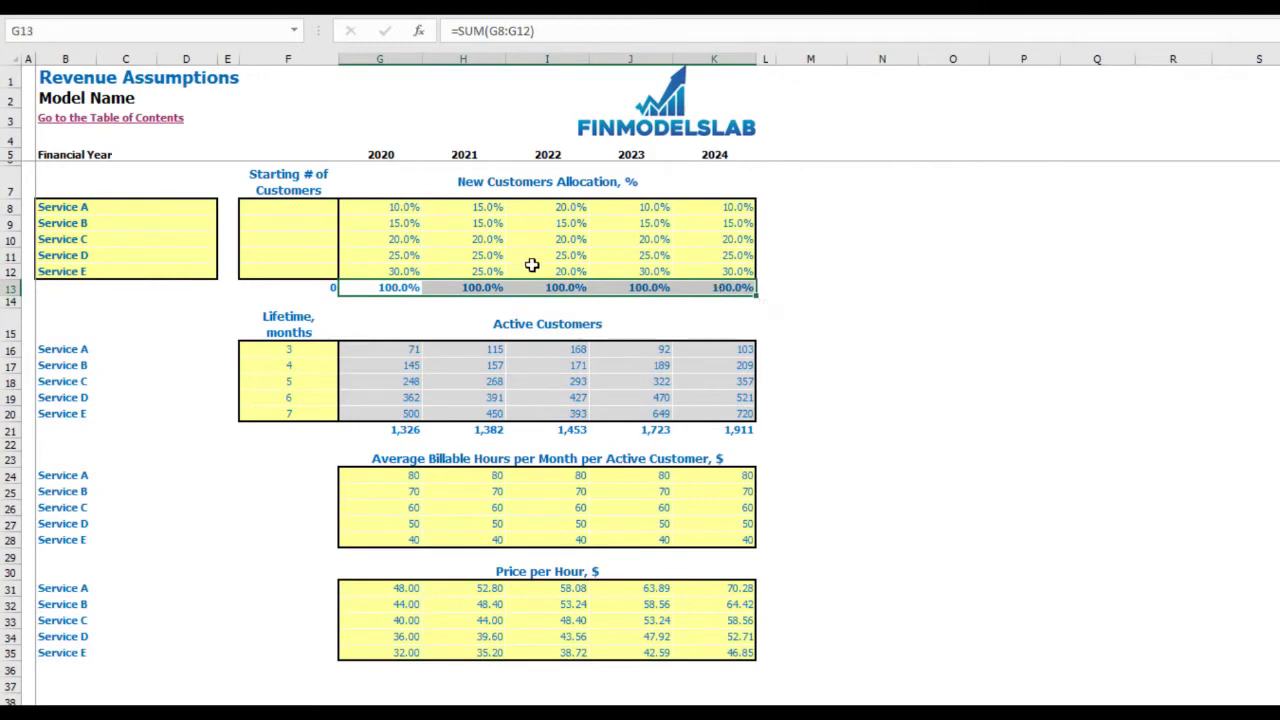
pyautogui.click(870, 272)
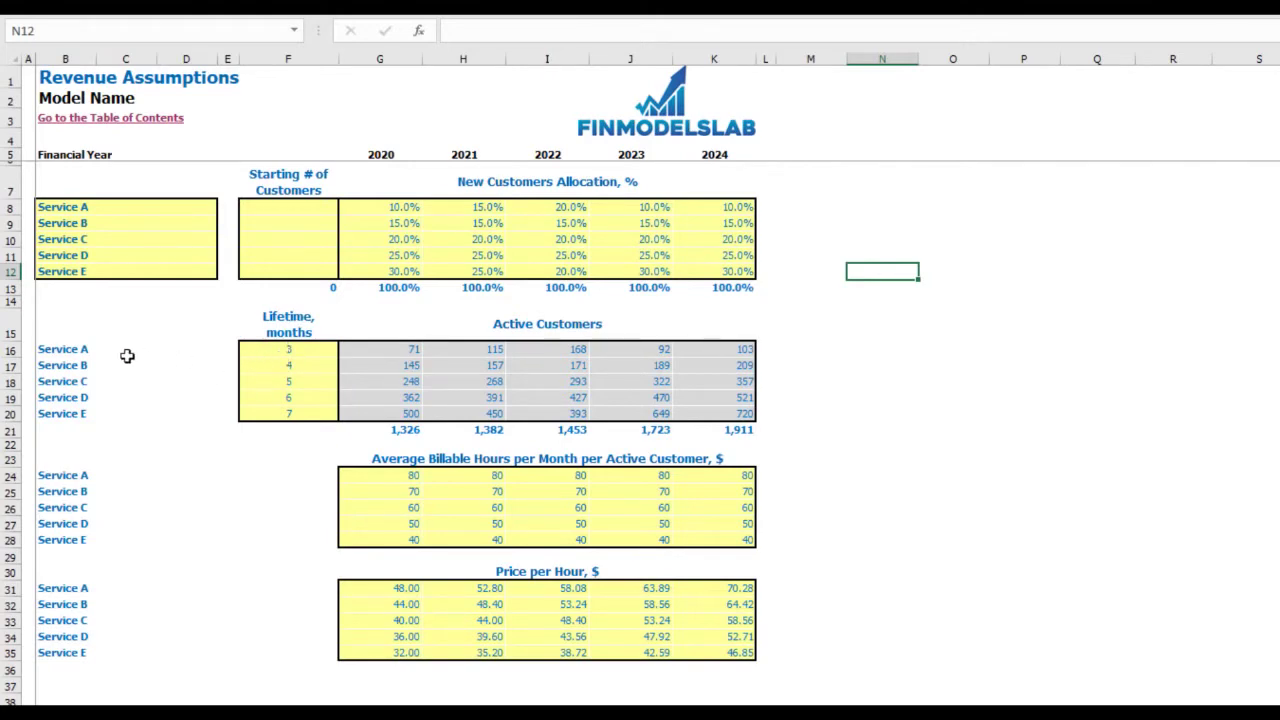
# Set the customer lifetimes of Services A to E to 5, 6, 10, 12 and 15 months
pyautogui.click(258, 346)
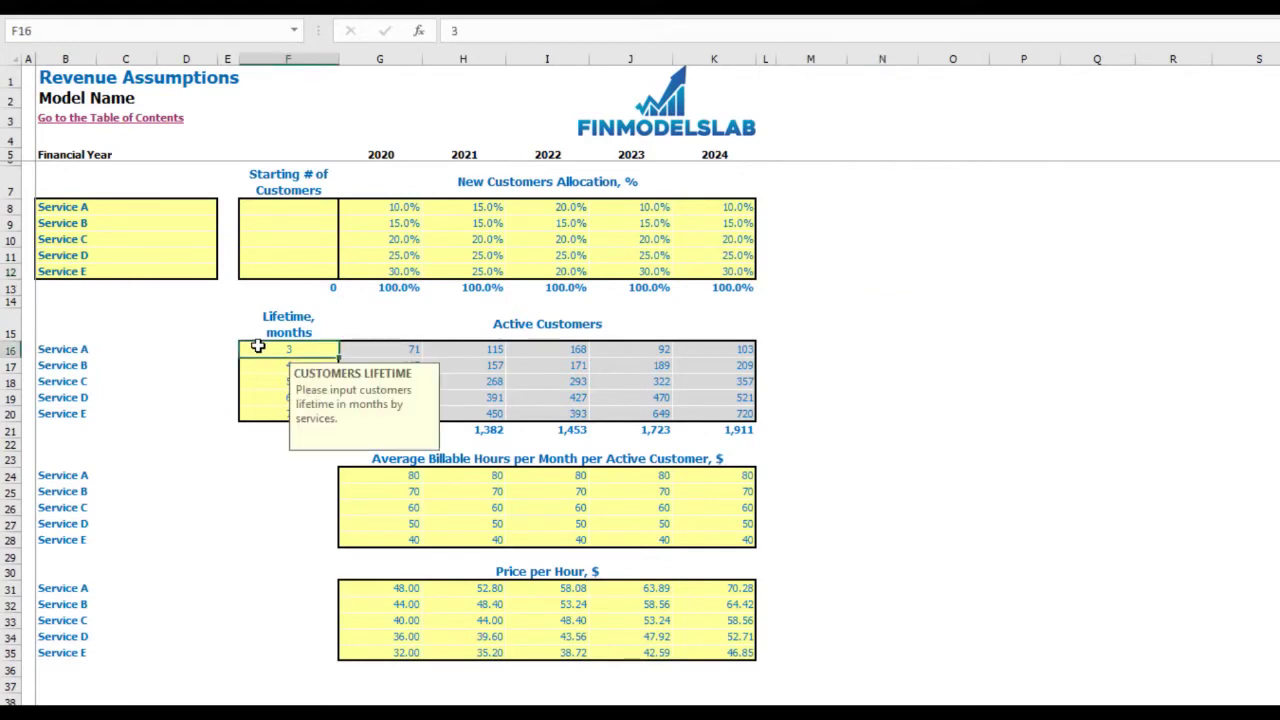
pyautogui.write('5')
pyautogui.press('Return')
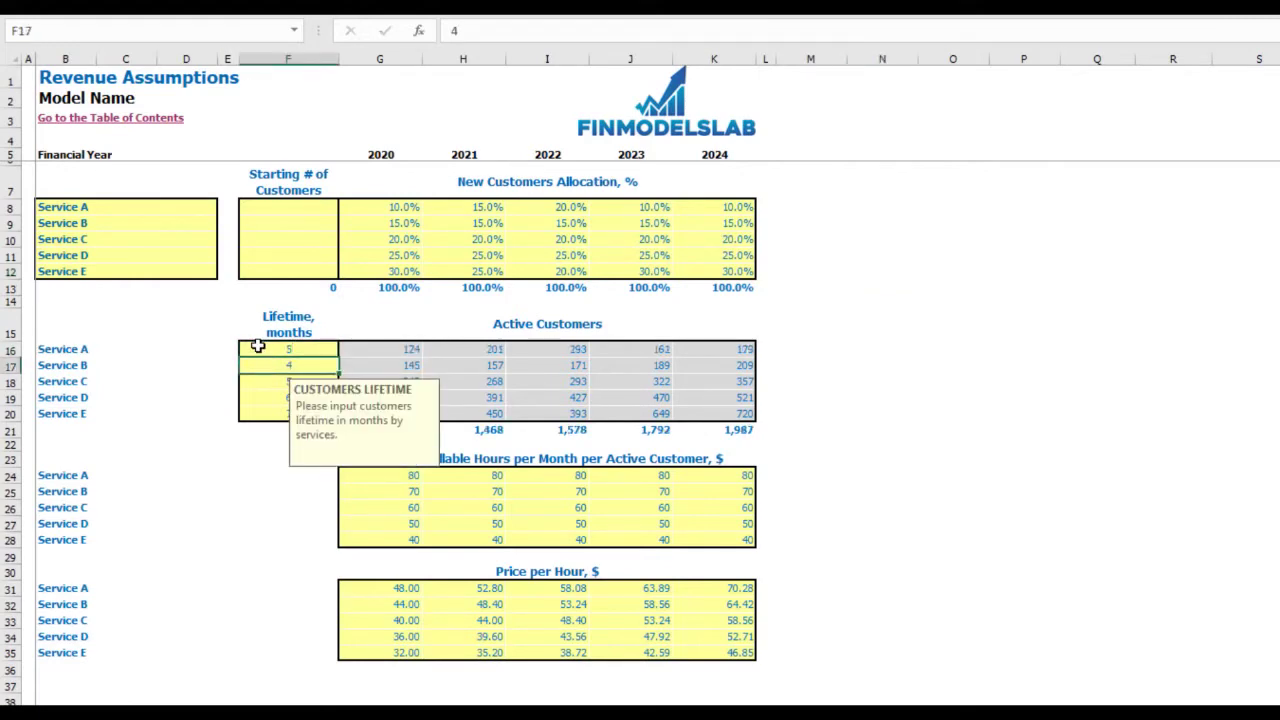
pyautogui.press('Return')
pyautogui.write('10')
pyautogui.press('Return')
pyautogui.write('12')
pyautogui.press('Return')
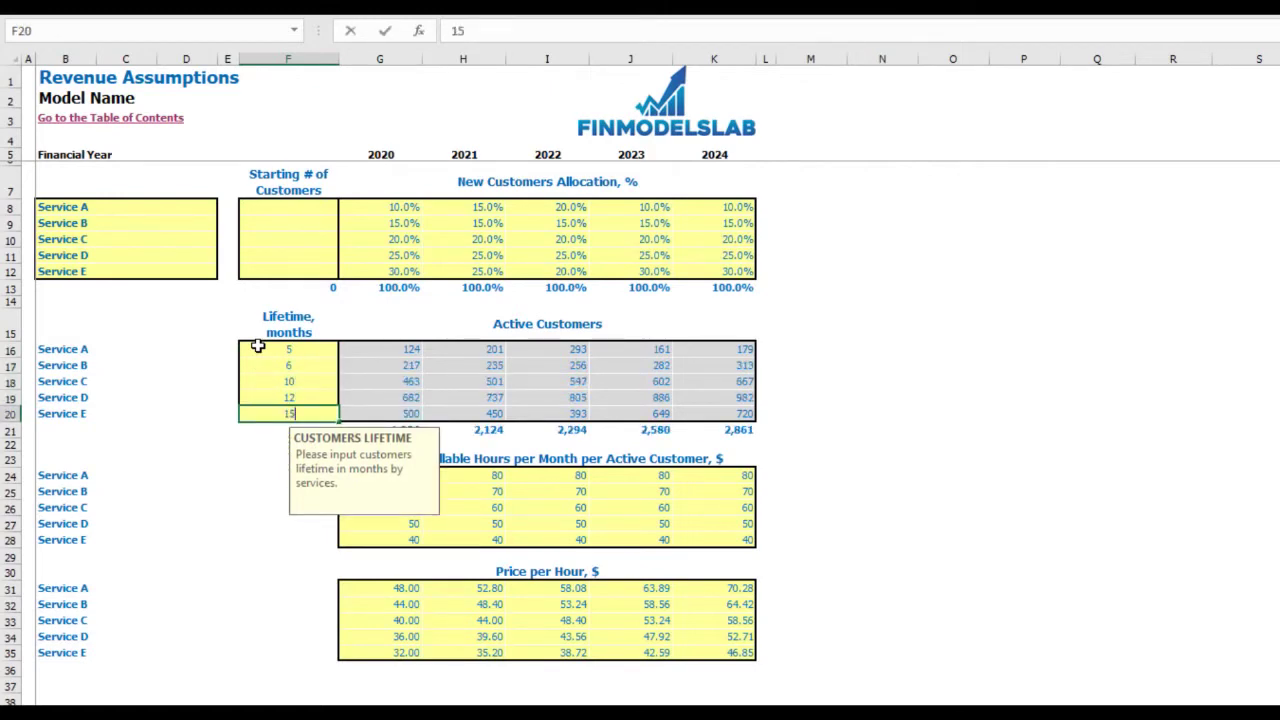
pyautogui.write('15')
pyautogui.press('Return')
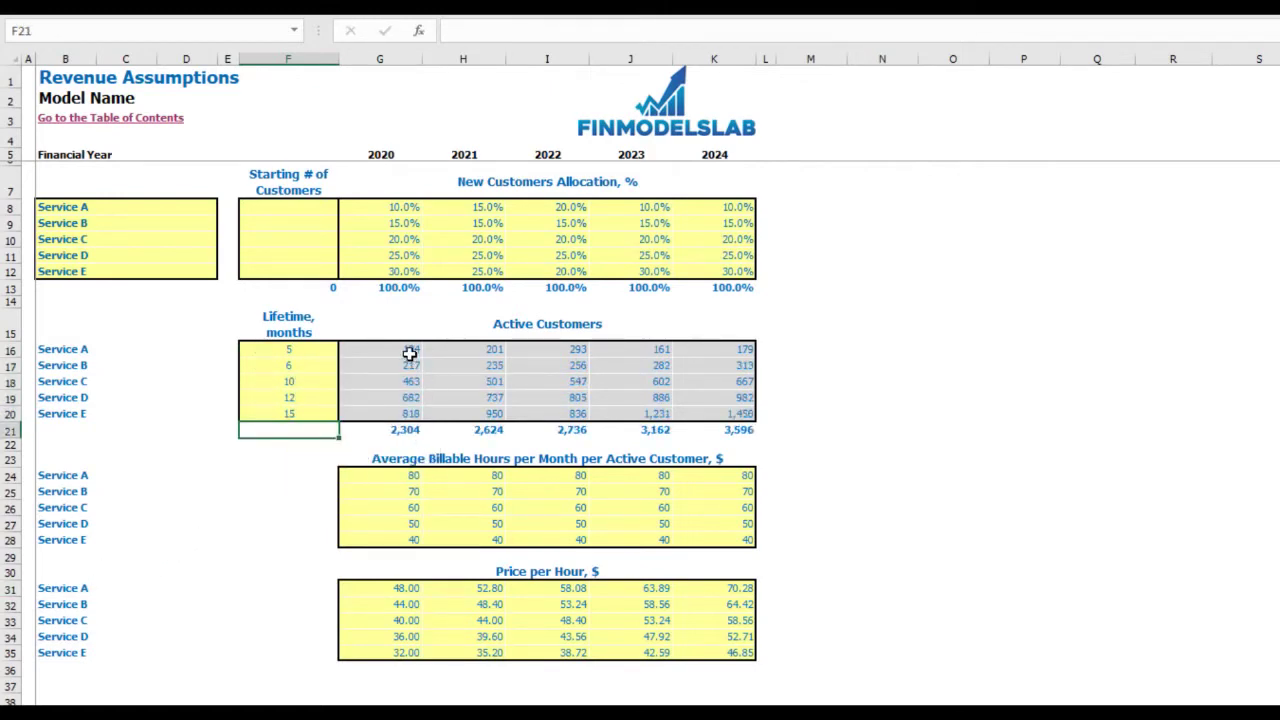
# Set Service A's customer lifetime to 8 months and check the yearly active customer totals
pyautogui.moveTo(408, 351); pyautogui.dragTo(744, 418)
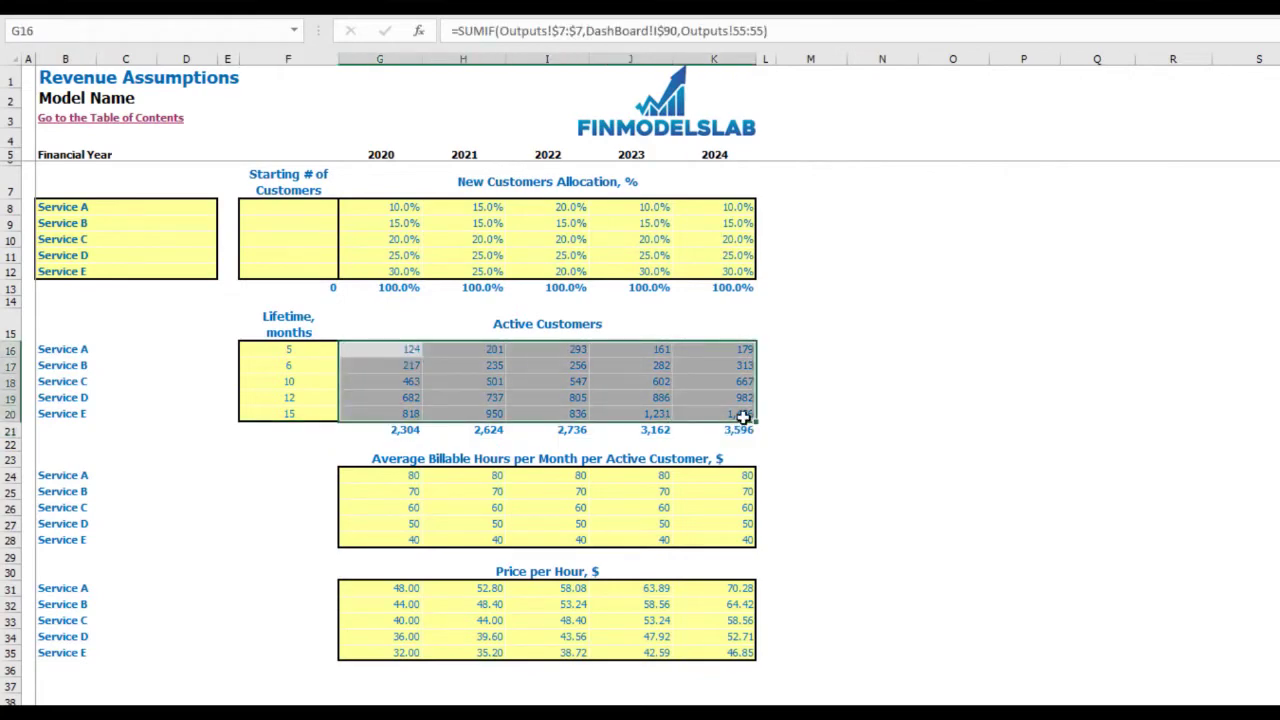
pyautogui.click(316, 348)
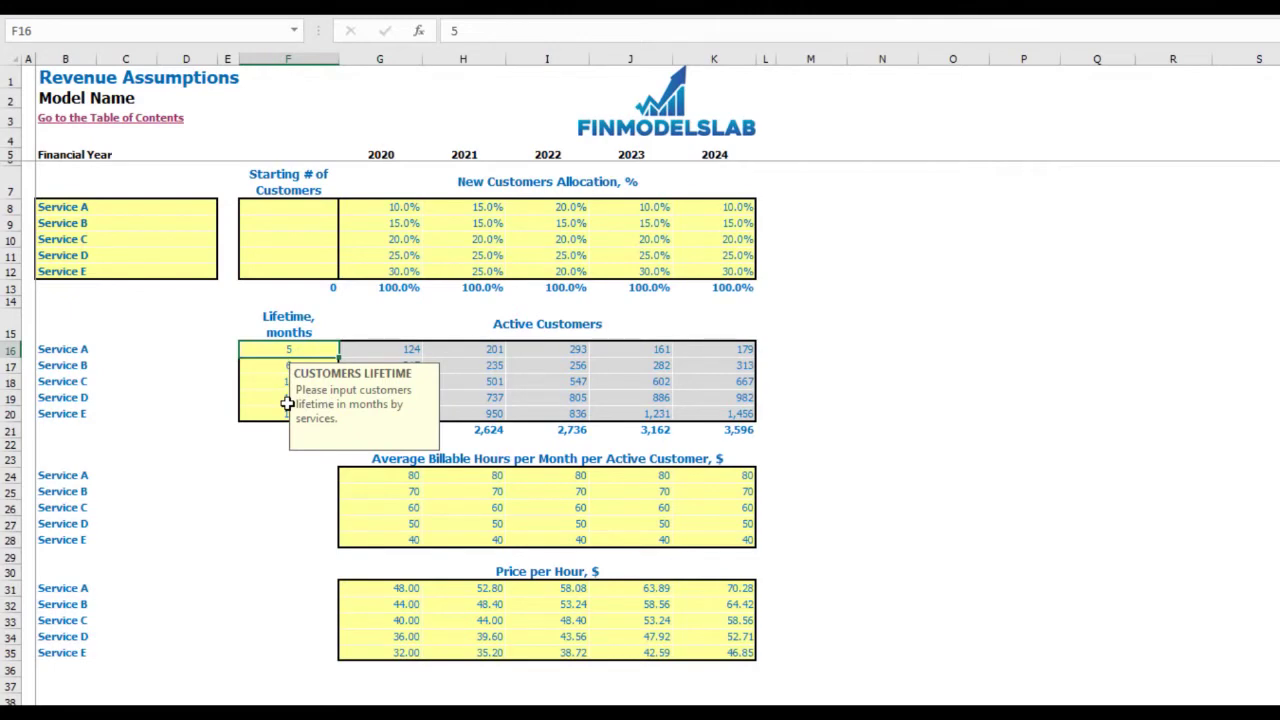
pyautogui.press('Return')
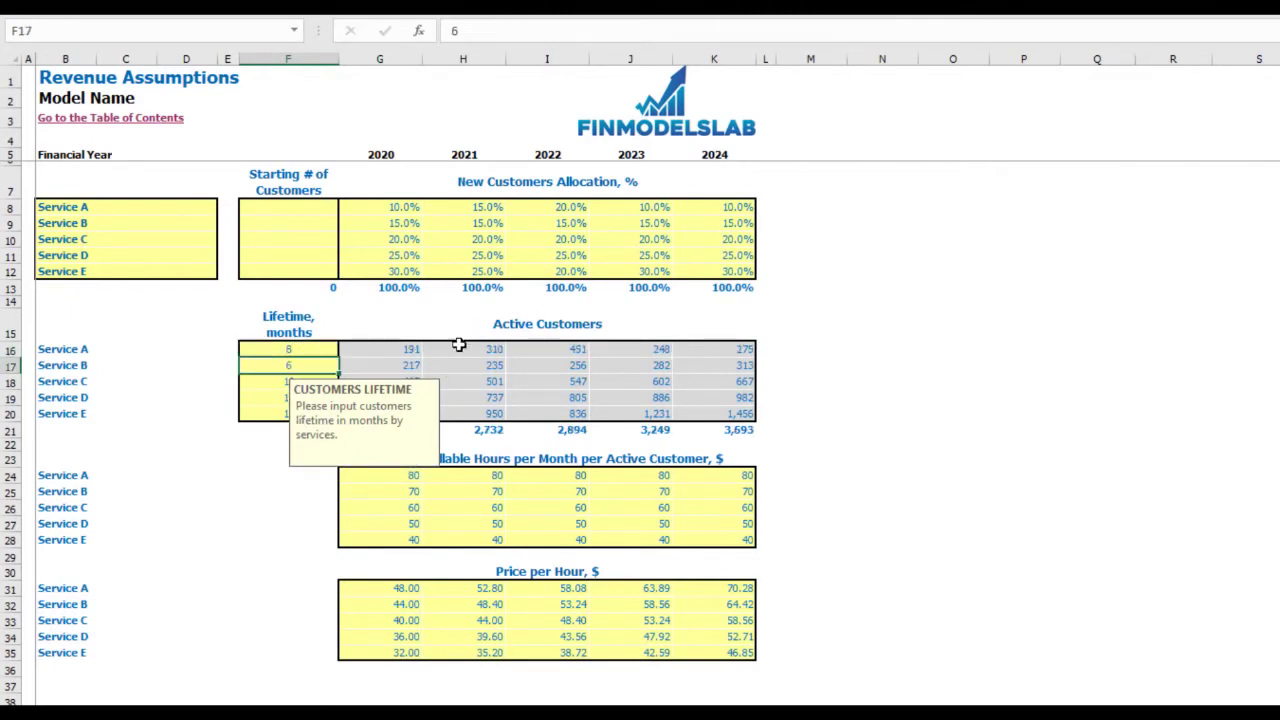
pyautogui.click(826, 314)
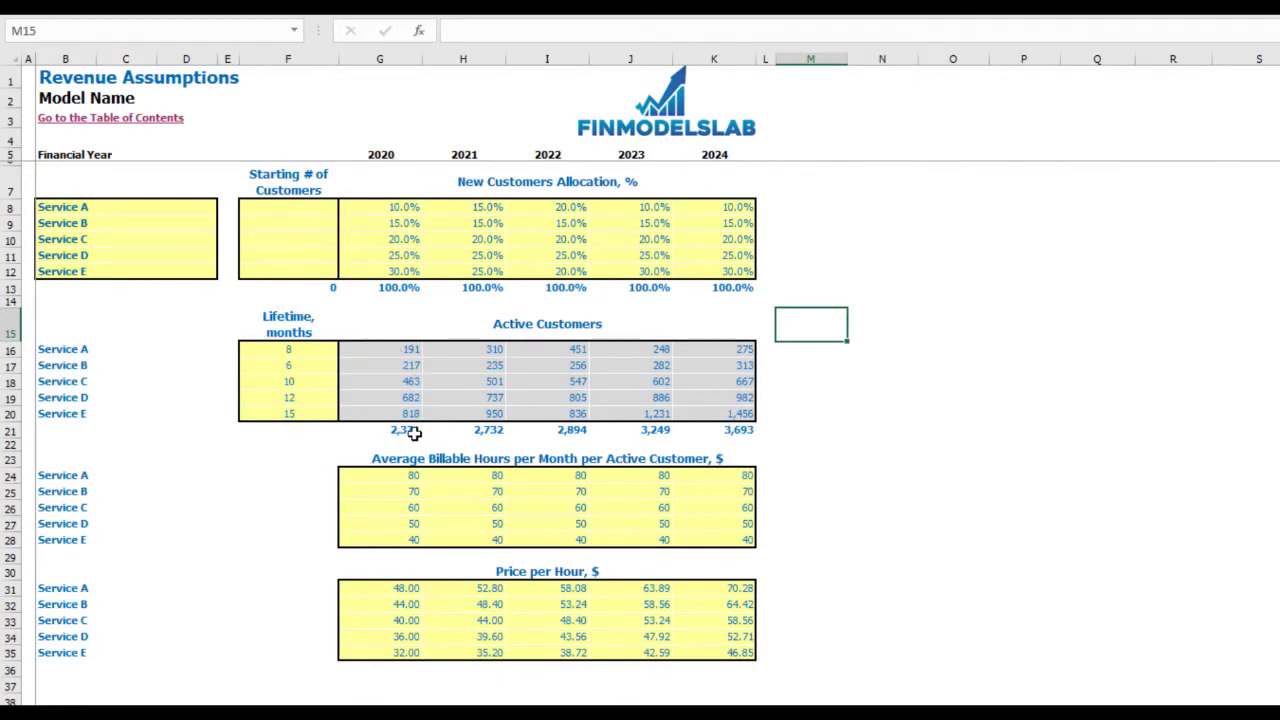
pyautogui.moveTo(403, 432); pyautogui.dragTo(720, 431)
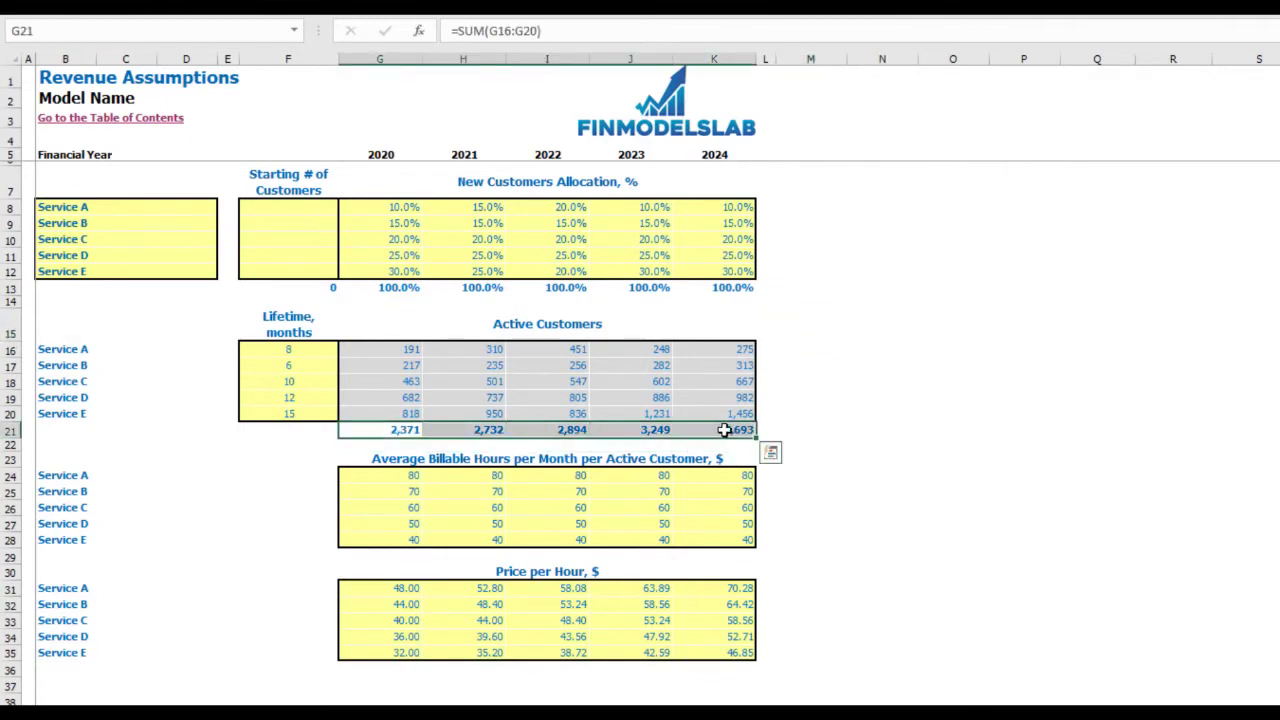
pyautogui.click(890, 404)
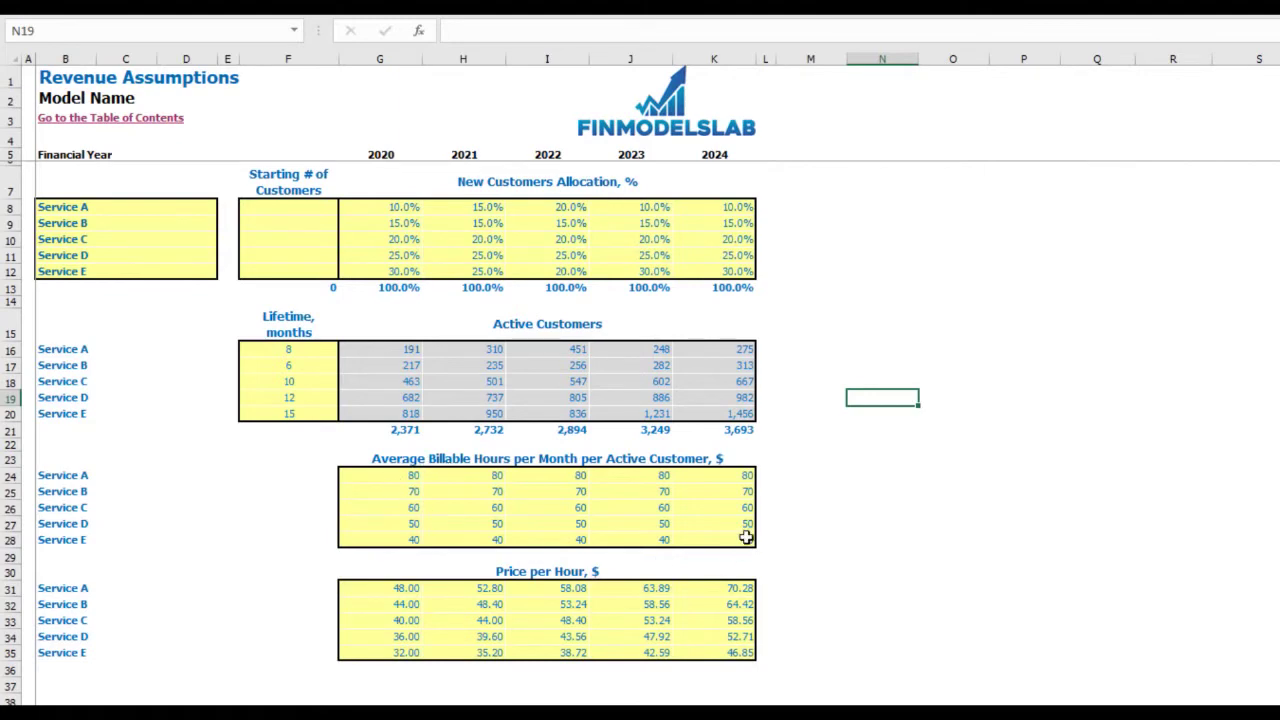
# Set Service A's average billable hours per month for 2020 to 2024 to 100, 110, 120, 130 and 140
pyautogui.moveTo(55, 477); pyautogui.dragTo(208, 536)
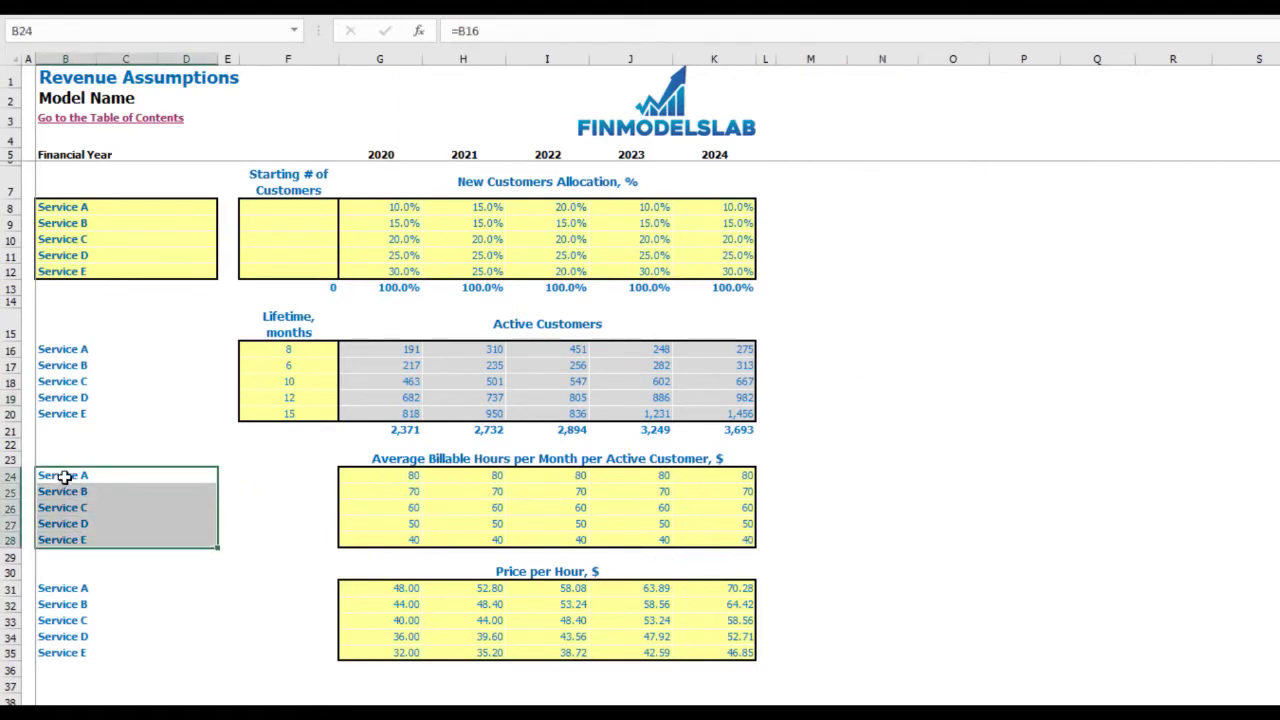
pyautogui.click(372, 480)
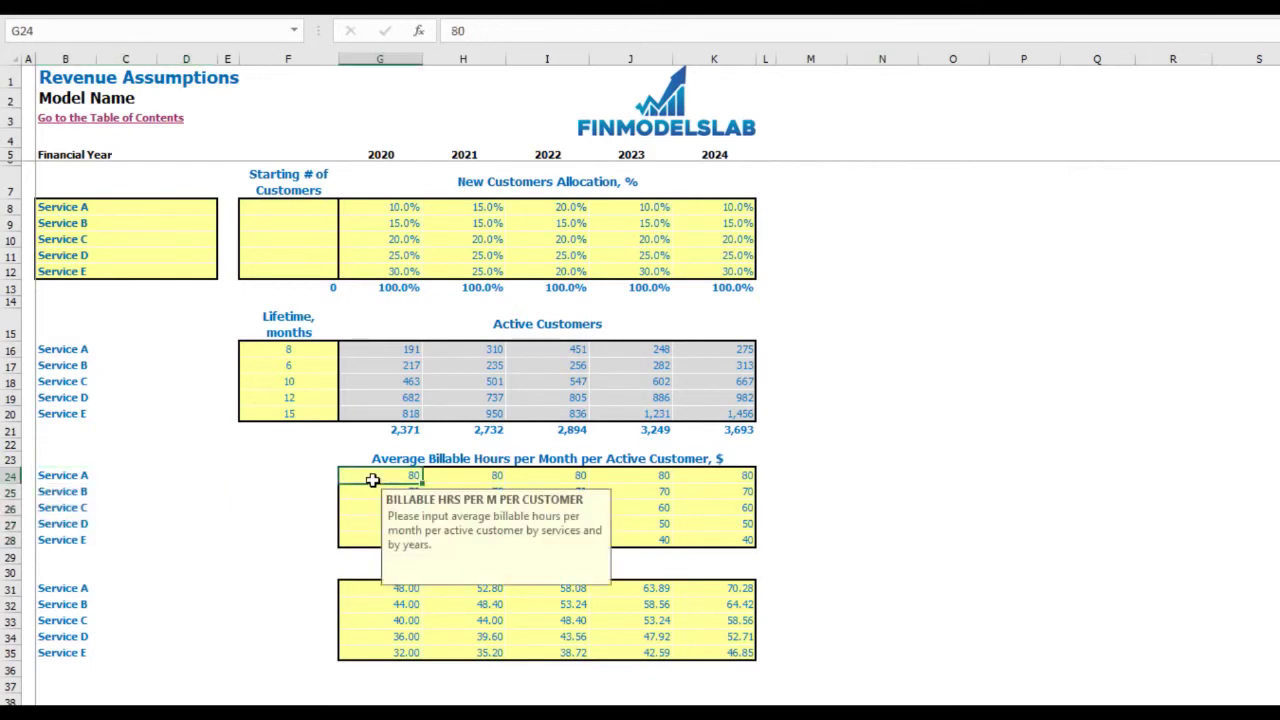
pyautogui.write('100')
pyautogui.press('Tab')
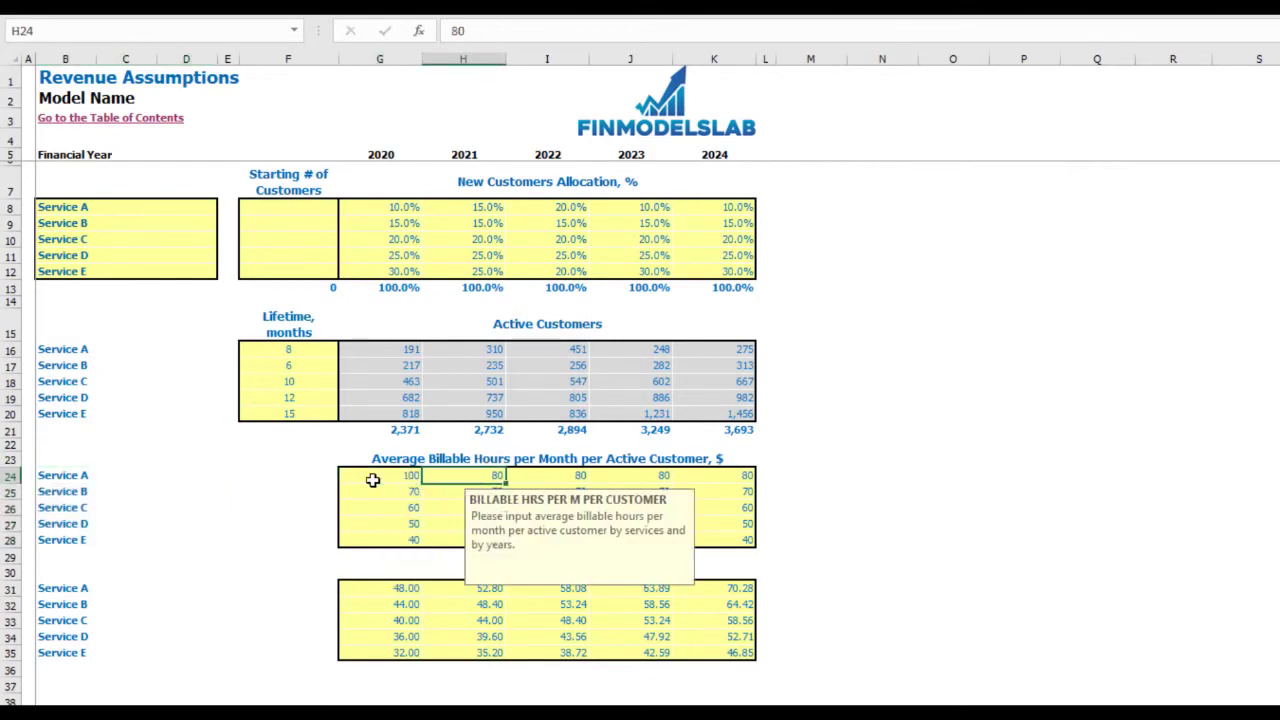
pyautogui.write('110')
pyautogui.press('Tab')
pyautogui.write('120')
pyautogui.press('Tab')
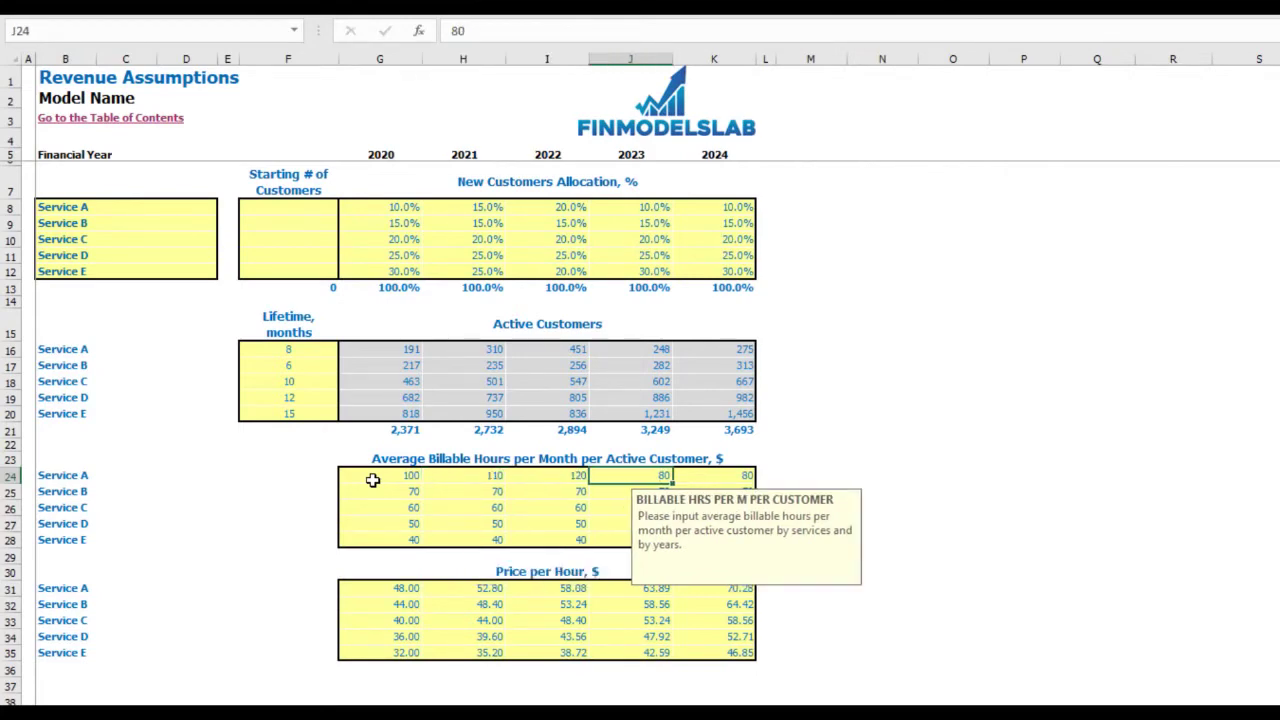
pyautogui.press('Tab')
pyautogui.write('1')
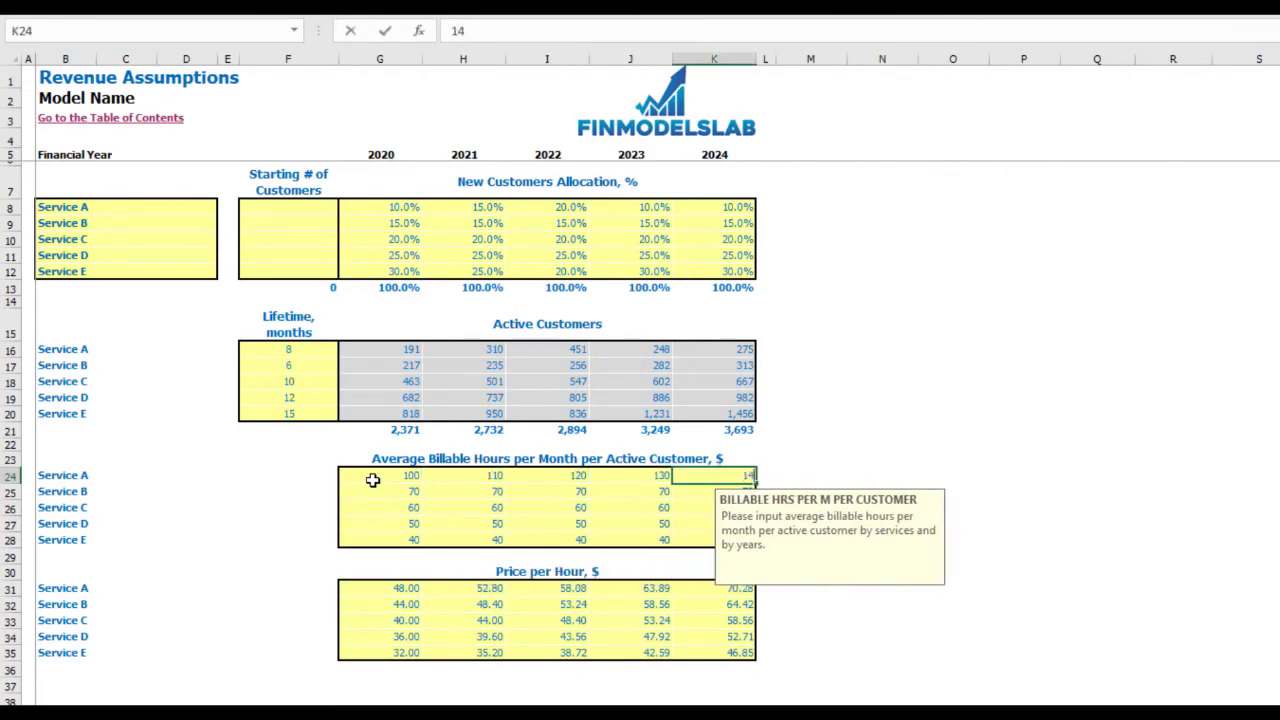
pyautogui.write('40')
pyautogui.click(875, 414)
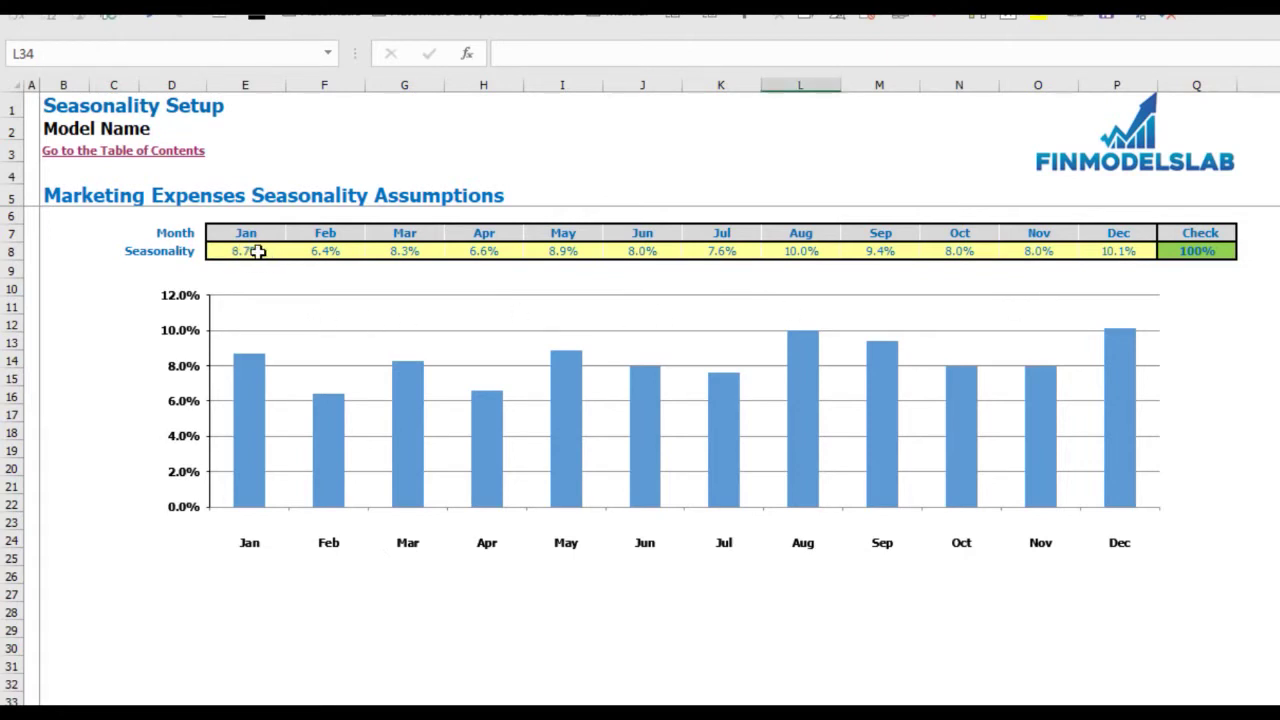
# Set the marketing expenses seasonality to 15% for January, 10% for February, 5% for March and 10% for April
pyautogui.click(258, 252)
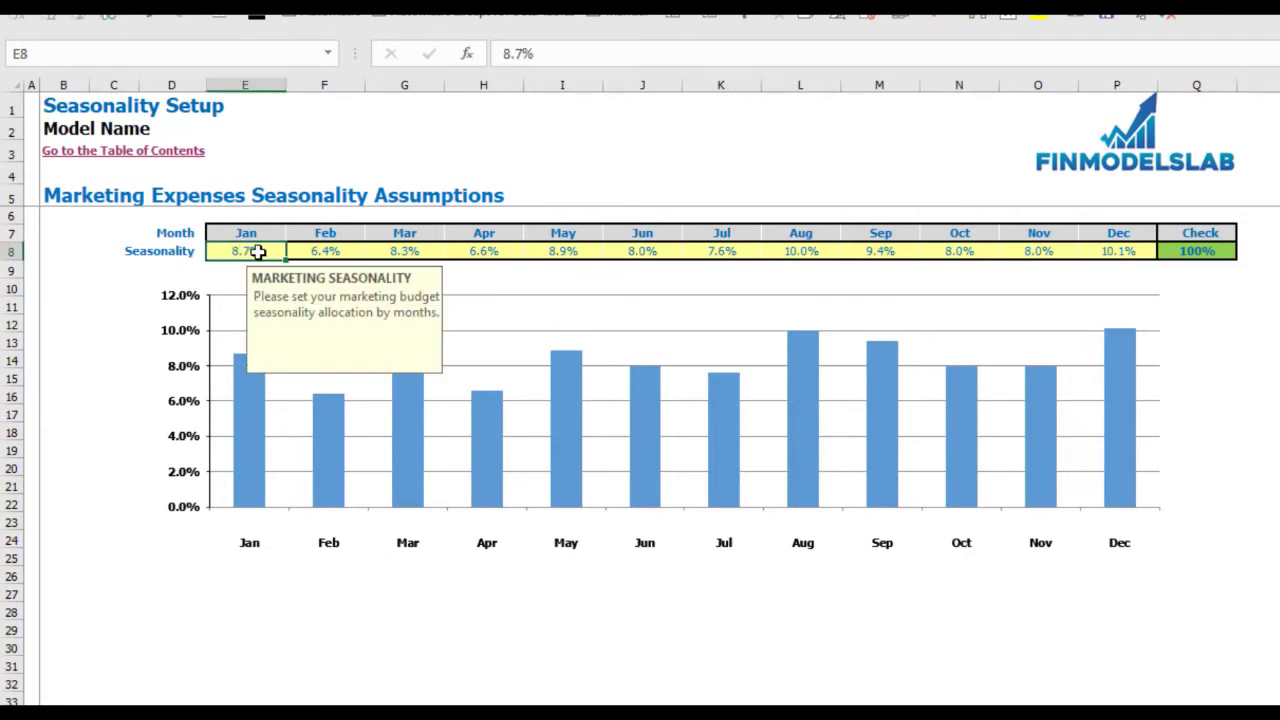
pyautogui.write('15')
pyautogui.press('Tab')
pyautogui.write('10')
pyautogui.press('Tab')
pyautogui.write('5')
pyautogui.press('Tab')
pyautogui.write('10')
pyautogui.press('Tab')
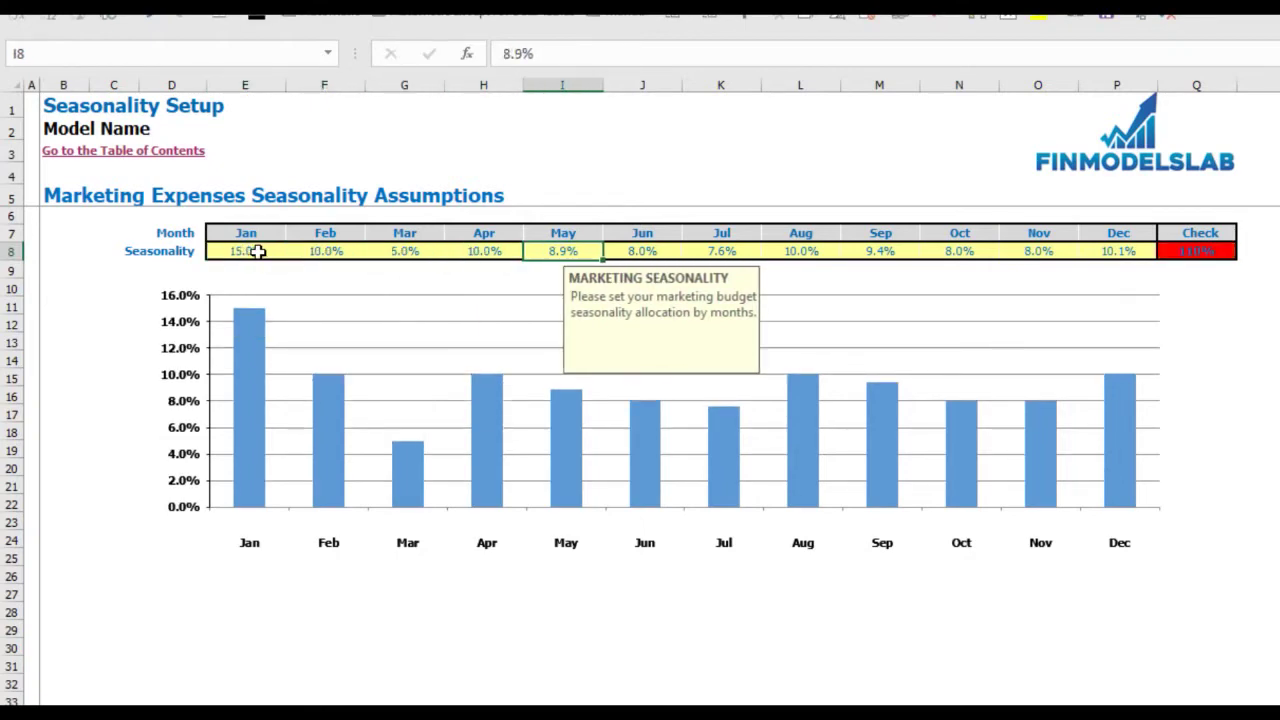
# Set the marketing seasonality to 8% for May, 6% for June, 7% for July and 5% for August
pyautogui.write('8')
pyautogui.press('Tab')
pyautogui.write('6')
pyautogui.press('Tab')
pyautogui.write('7')
pyautogui.press('Tab')
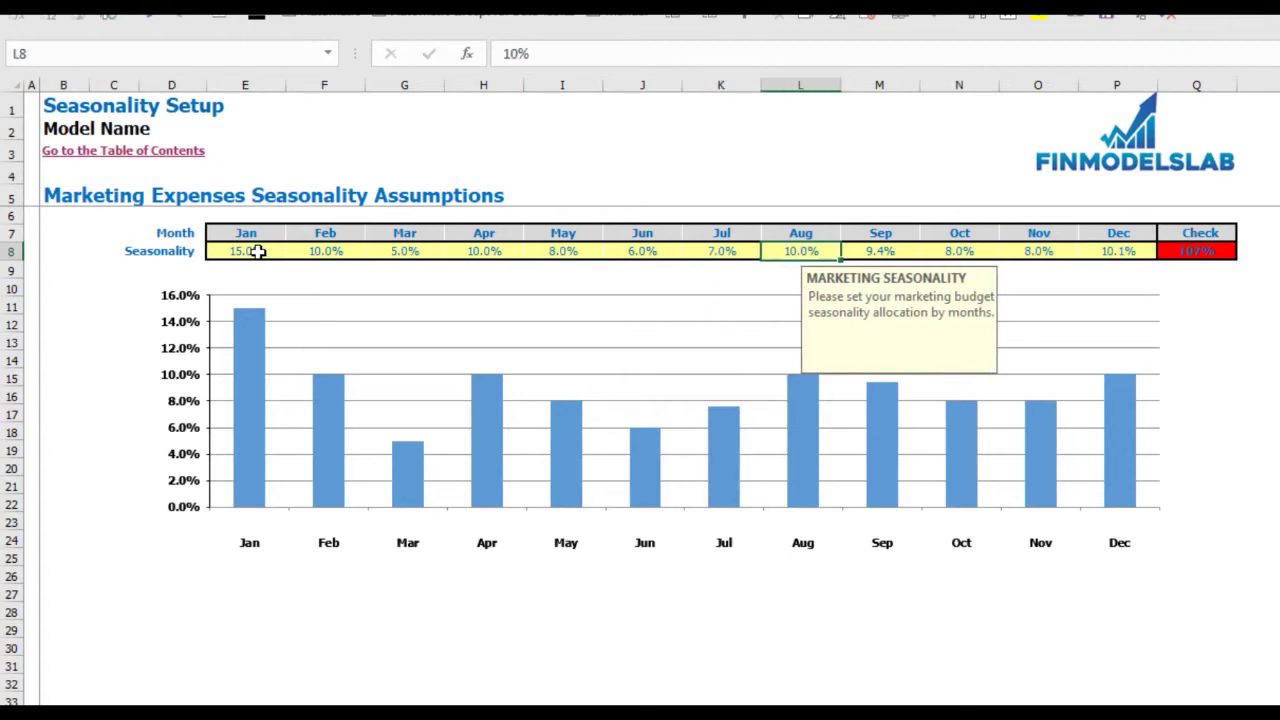
pyautogui.write('5')
pyautogui.press('Tab')
# Set the marketing seasonality to 10% for September, 15% for October, and 5% each for November and December
pyautogui.write('10')
pyautogui.press('Tab')
pyautogui.write('15')
pyautogui.press('Tab')
pyautogui.write('5')
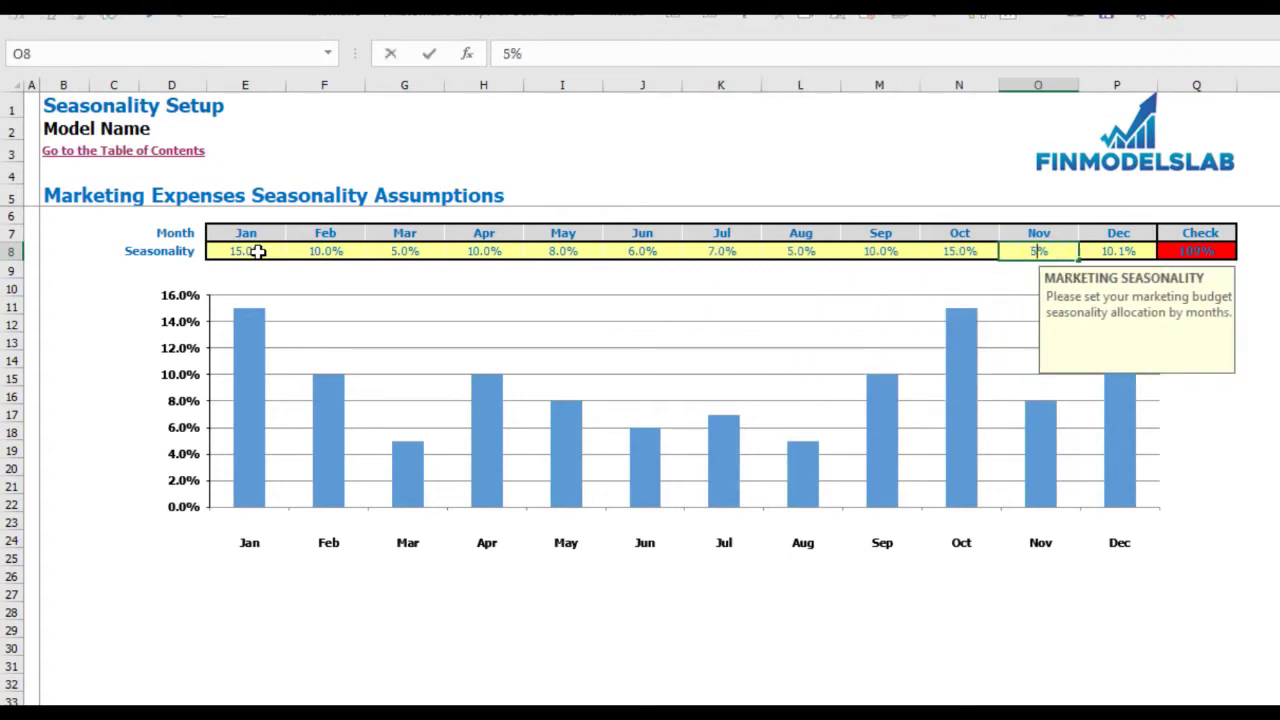
pyautogui.press('Tab')
pyautogui.write('5')
pyautogui.press('Return')
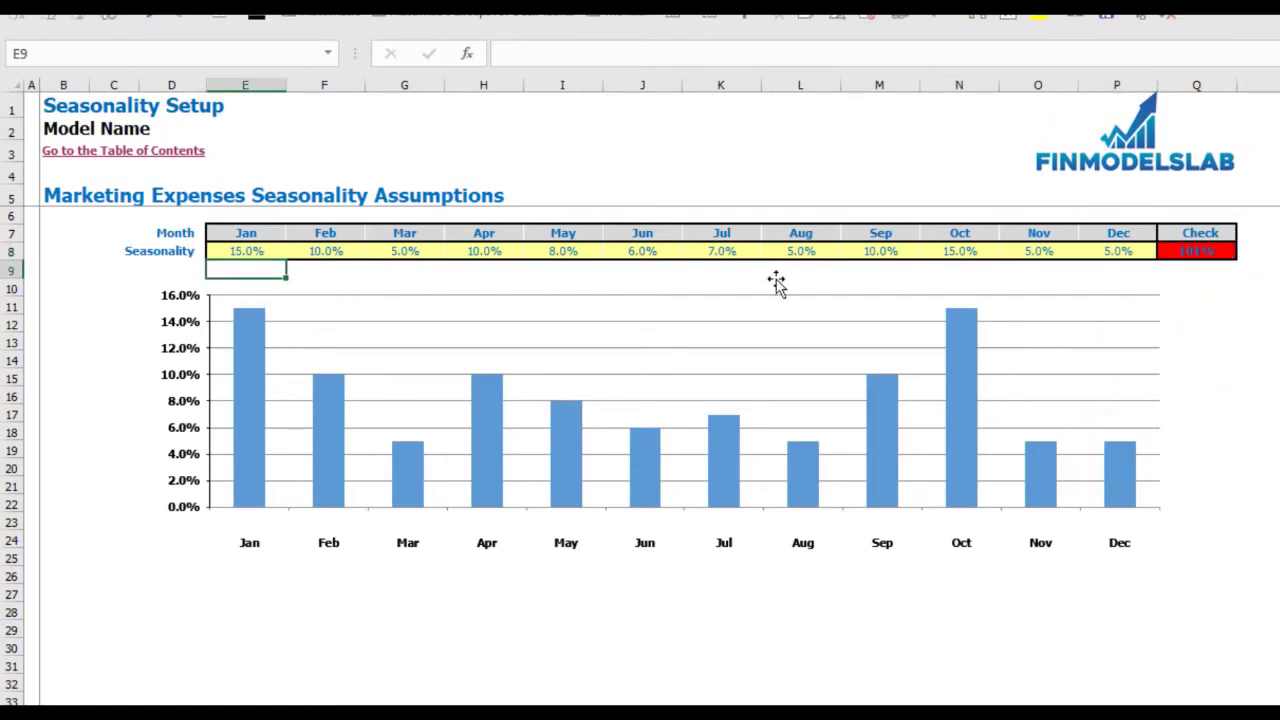
# Inspect the seasonality check total and set October's marketing seasonality to 14%
pyautogui.click(1219, 251)
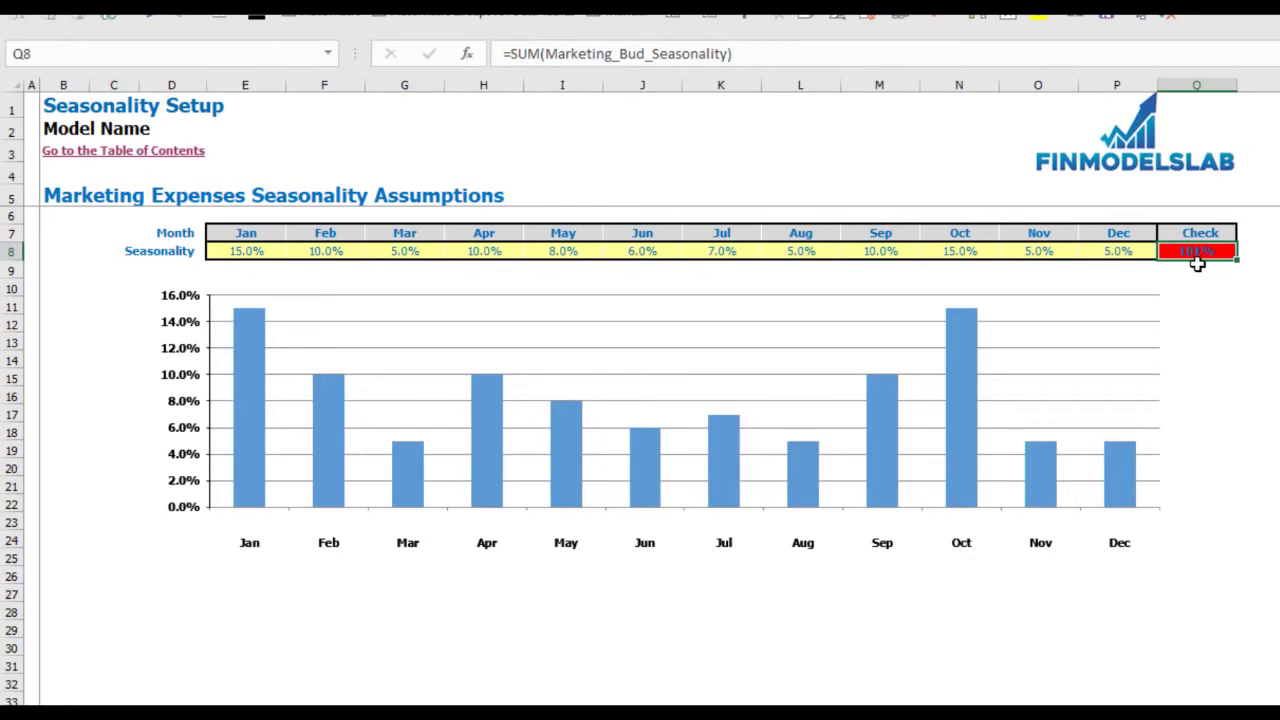
pyautogui.click(980, 251)
pyautogui.write('14')
pyautogui.press('Return')
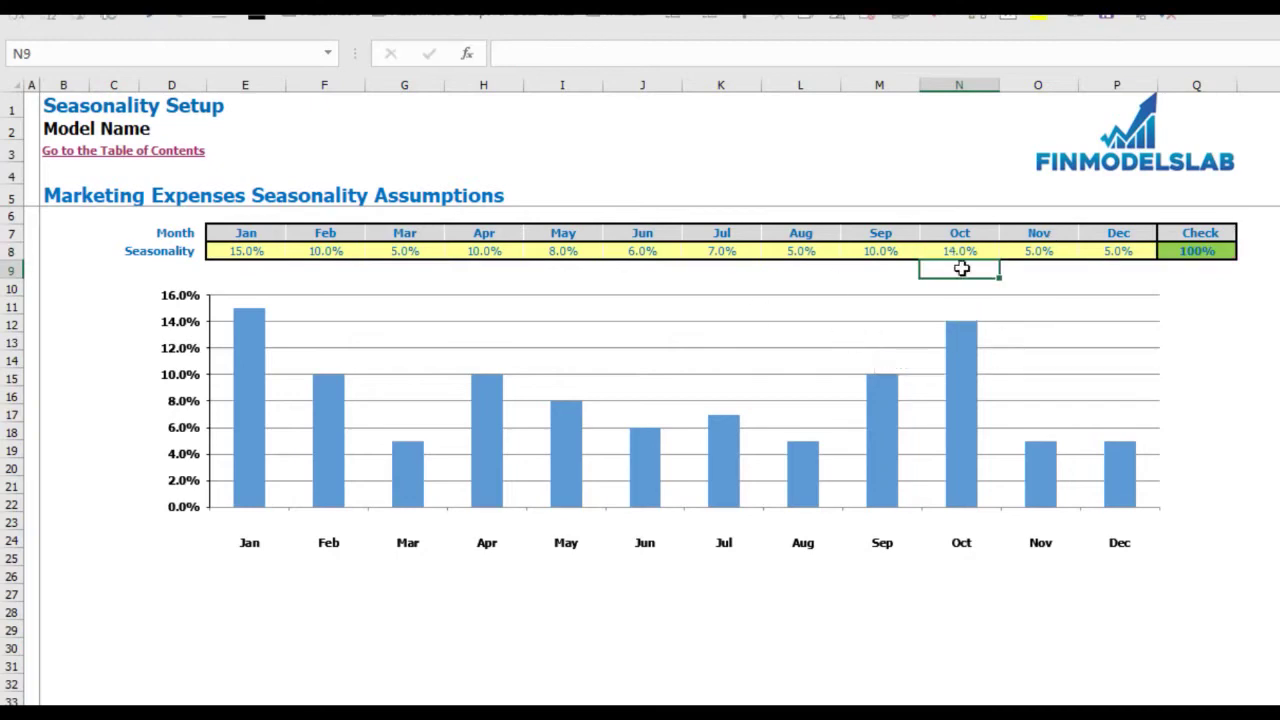
# Check the seasonality total and distribute the marketing seasonality evenly by entering =1/12 for every month from January to December
pyautogui.click(1218, 250)
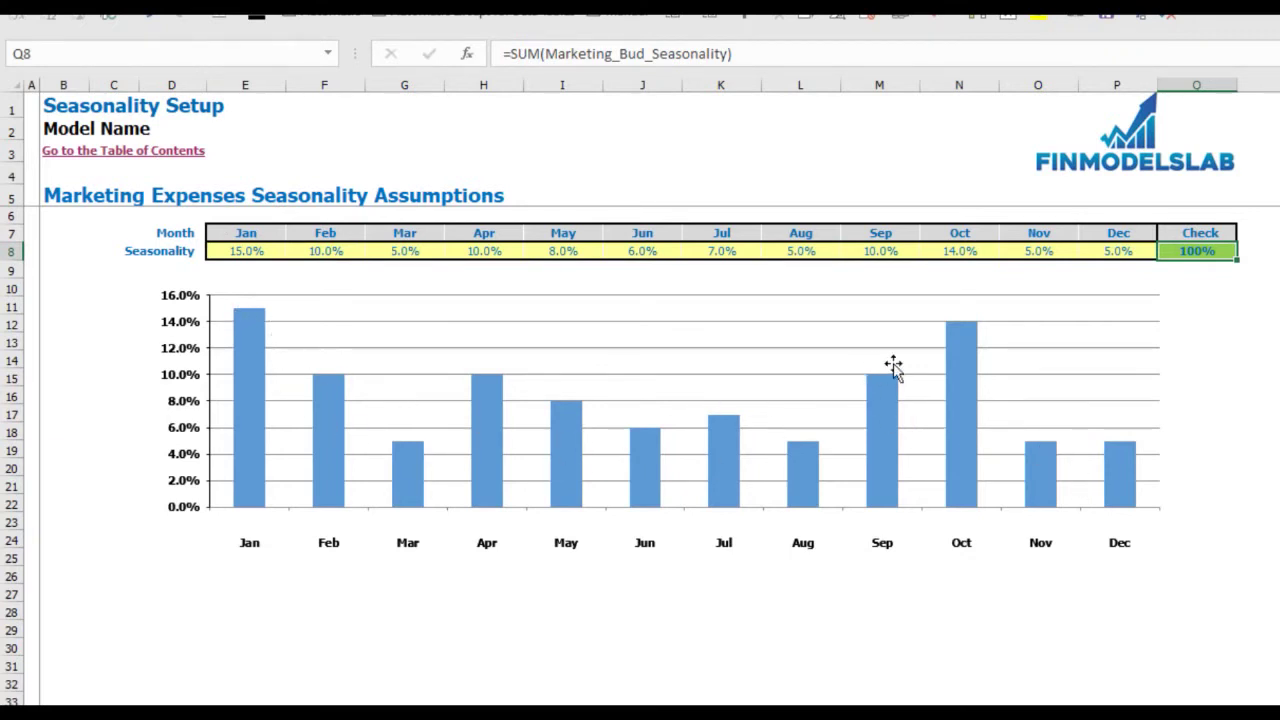
pyautogui.click(258, 251)
pyautogui.write('=1/12')
pyautogui.hotkey('ctrl', 'Return')
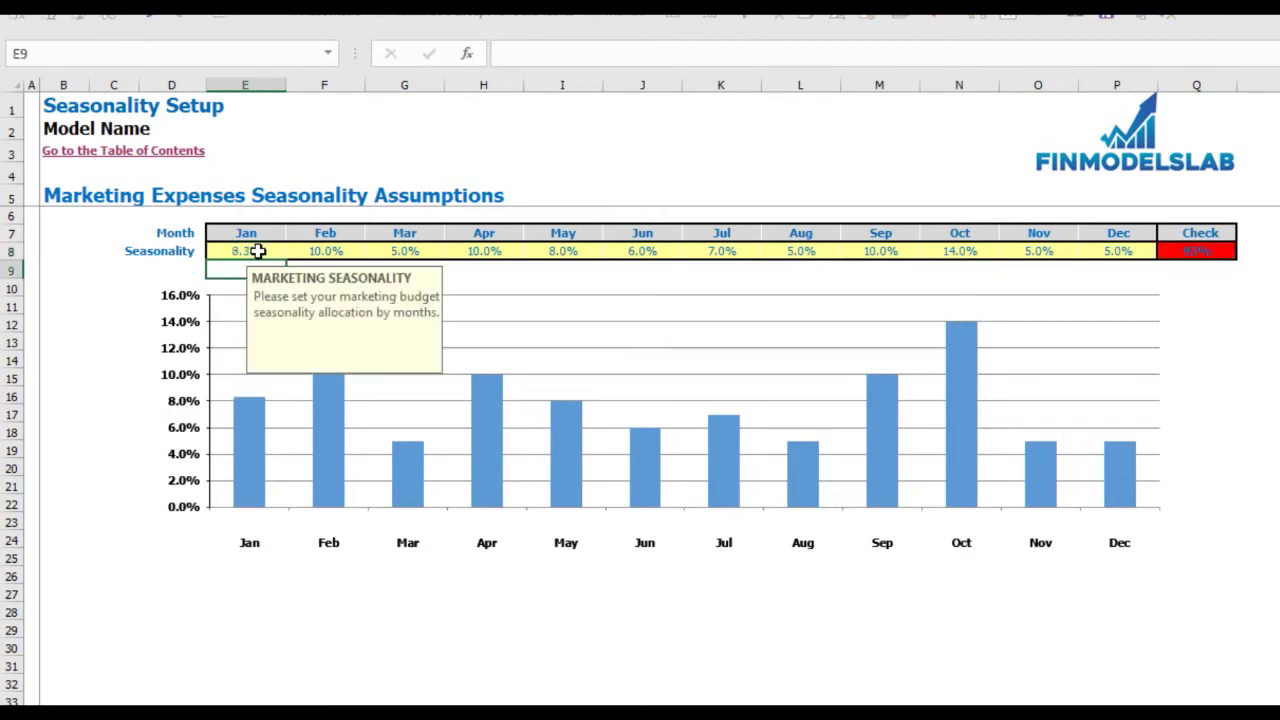
pyautogui.hotkey('ctrl', 'c')
pyautogui.press('Right')
pyautogui.hotkey('ctrl', 'shift', 'Right')
pyautogui.hotkey('shift', 'Left')
pyautogui.hotkey('ctrl', 'v')
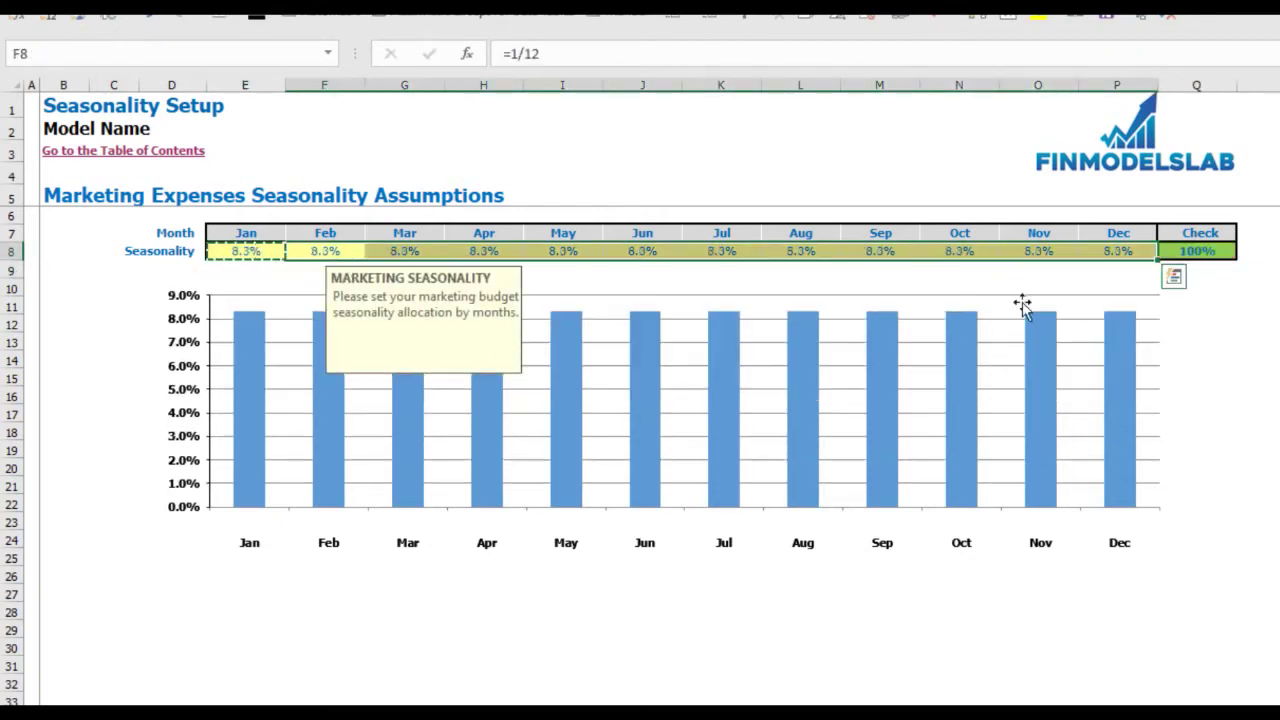
pyautogui.click(1258, 342)
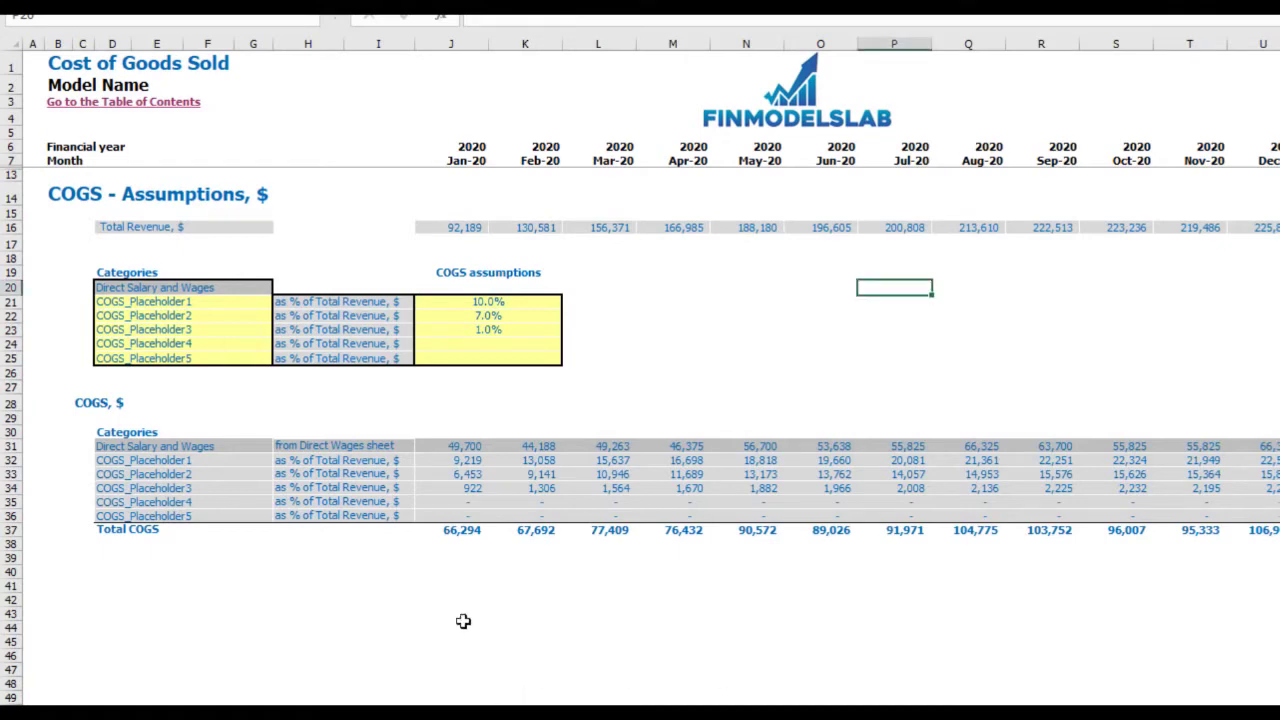
# Rename the first COGS placeholder category as Hosting and set its COGS assumption to 15% of total revenue
pyautogui.click(223, 313)
pyautogui.moveTo(223, 300); pyautogui.dragTo(198, 358)
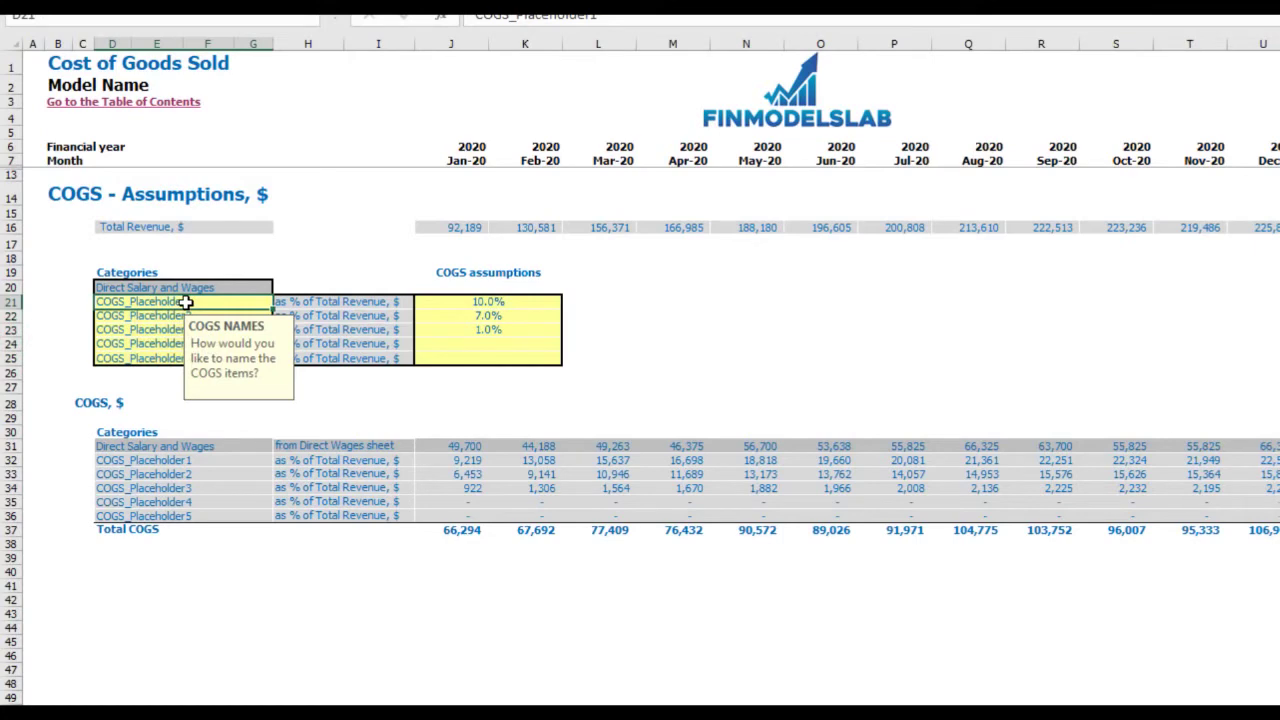
pyautogui.write('Hosti')
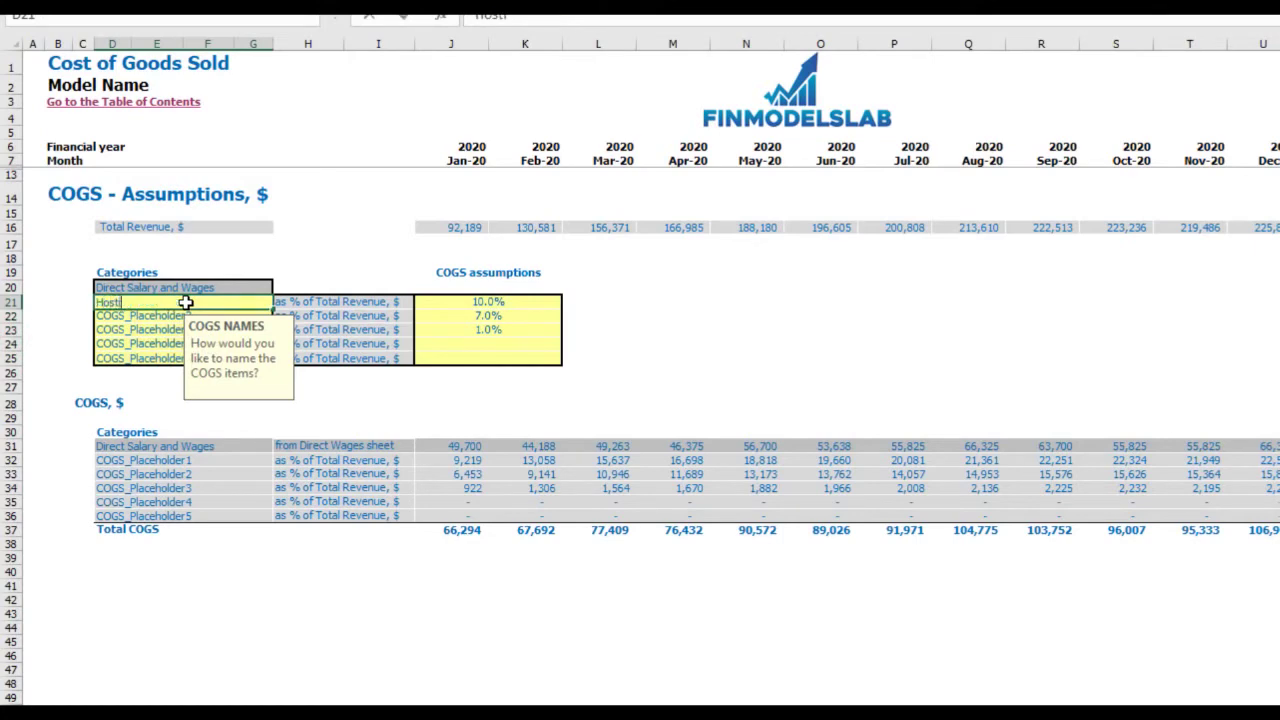
pyautogui.click(700, 343)
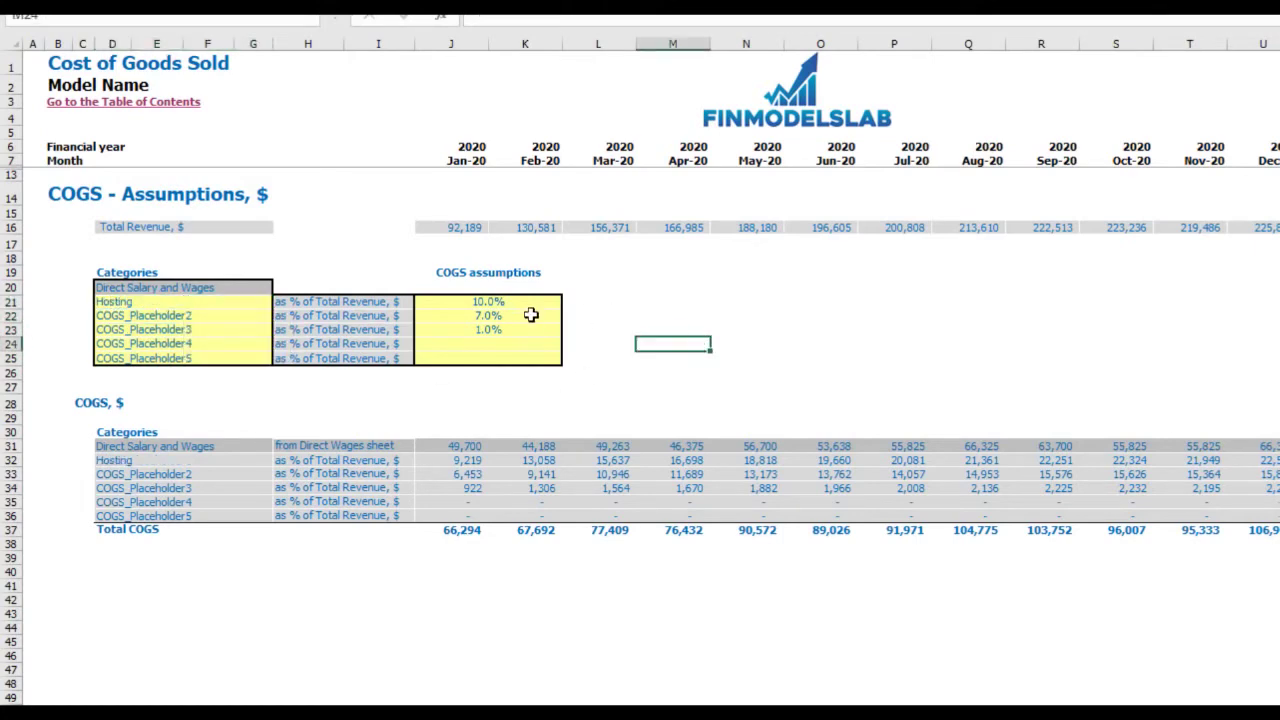
pyautogui.click(516, 306)
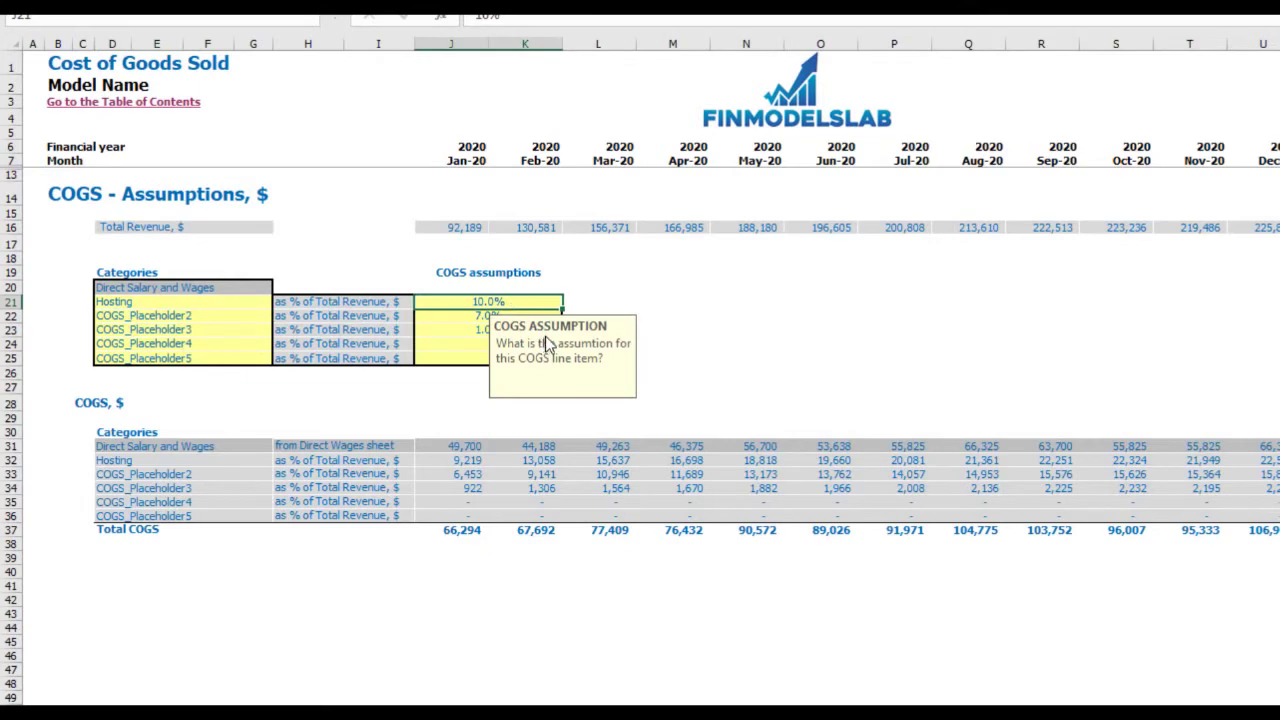
pyautogui.write('15')
pyautogui.press('Return')
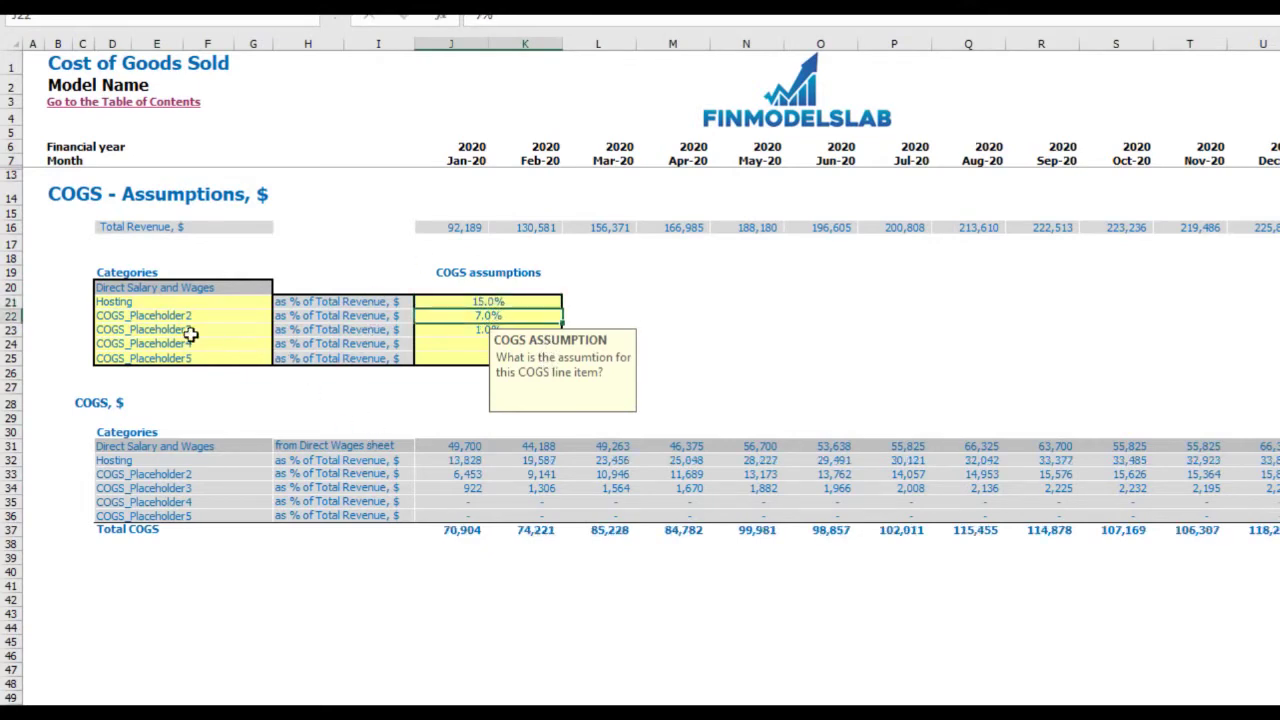
# Examine the total revenue row and COGS assumption percentages, and expand the Total COGS breakdown in the Income Statement
pyautogui.click(12, 228)
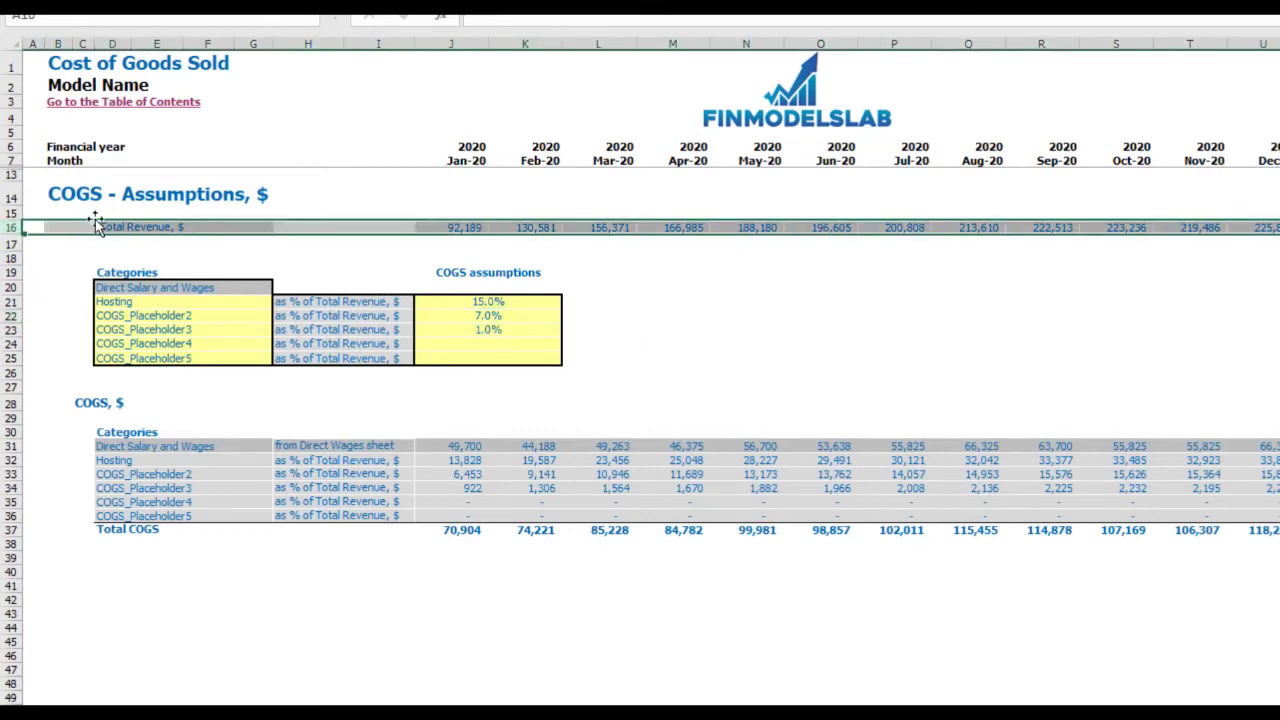
pyautogui.click(473, 262)
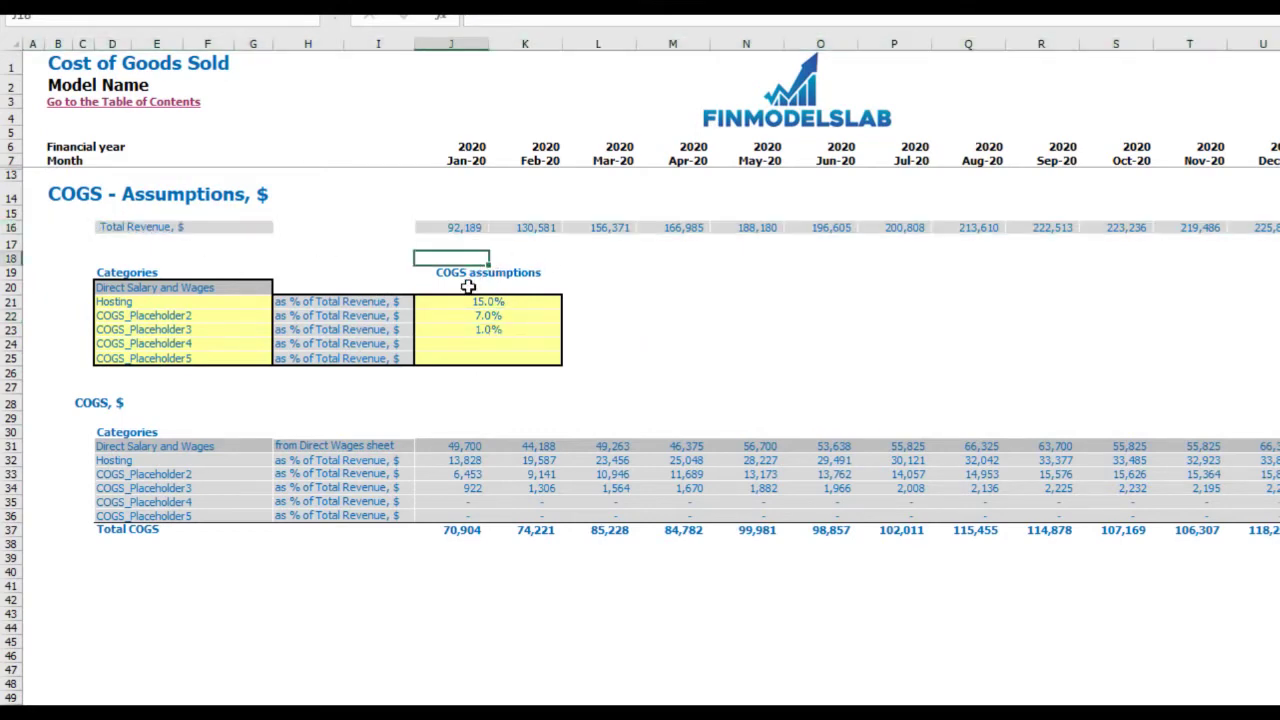
pyautogui.moveTo(466, 303); pyautogui.dragTo(455, 358)
pyautogui.click(630, 262)
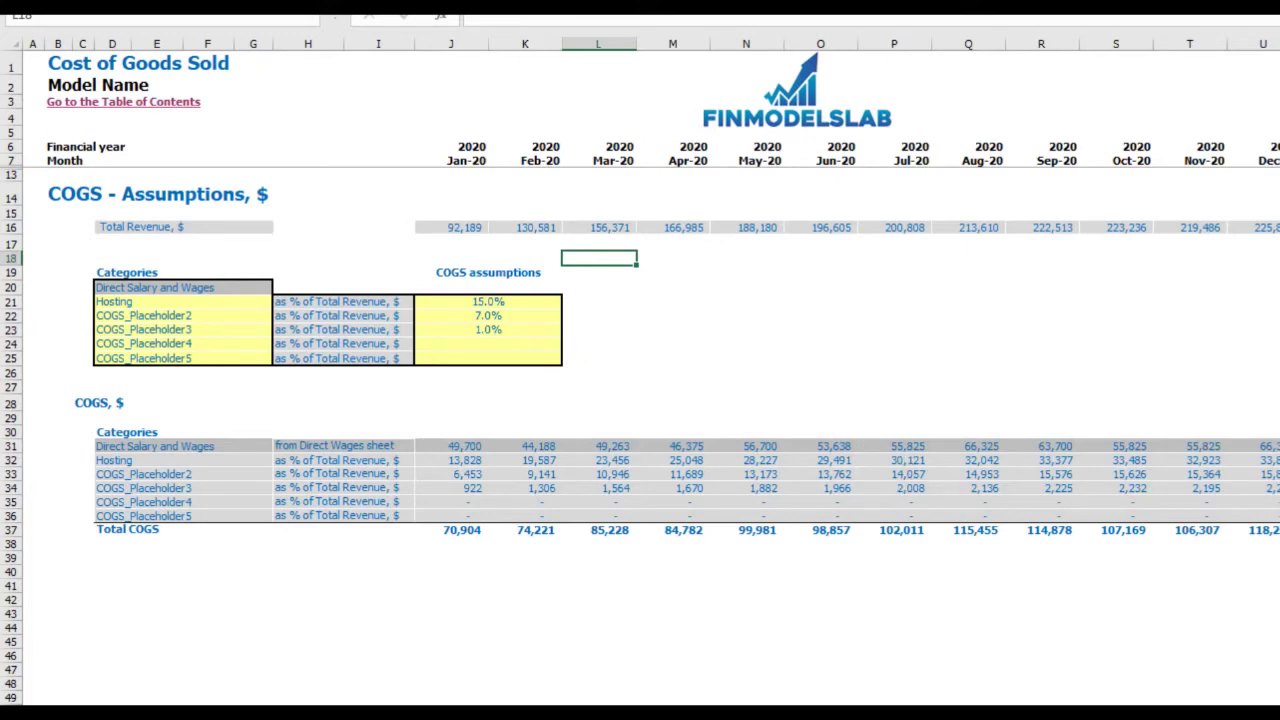
pyautogui.hotkey('ctrl', 'pagedown')
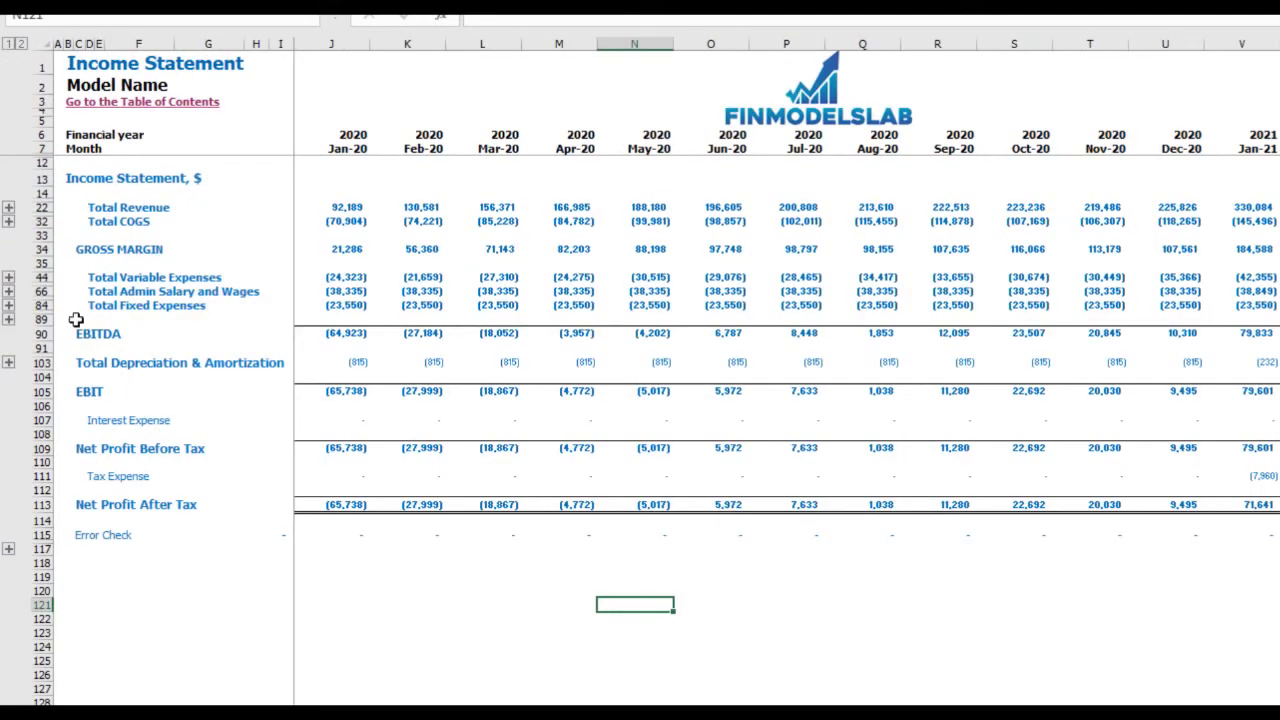
pyautogui.click(8, 221)
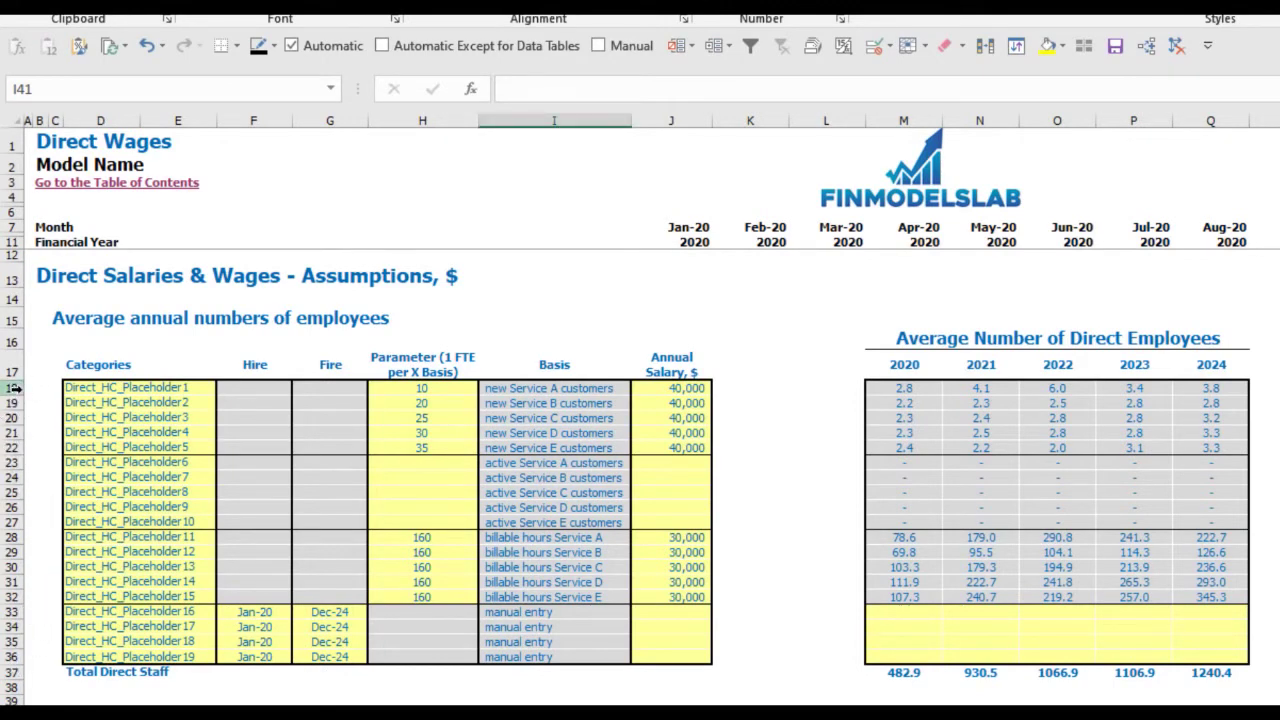
# Name the first two staff categories on the Direct Wages sheet AE and SDR
pyautogui.moveTo(12, 388); pyautogui.dragTo(12, 448)
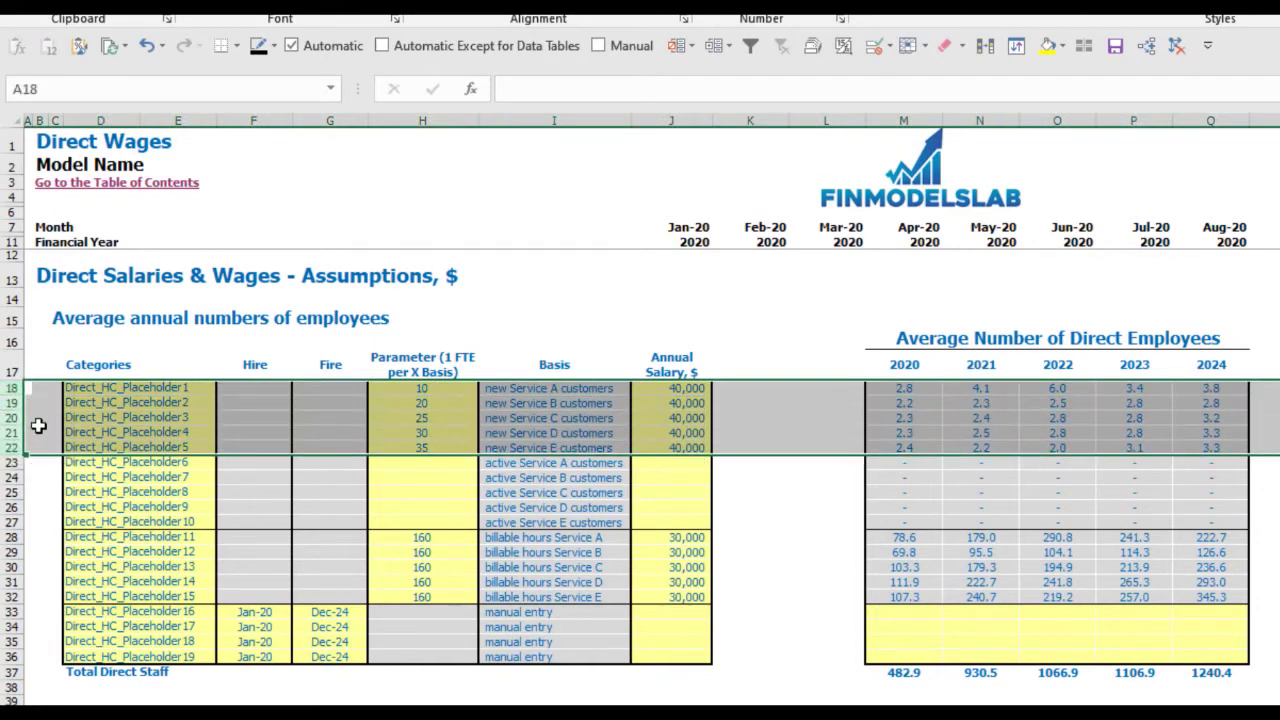
pyautogui.click(38, 418)
pyautogui.click(125, 389)
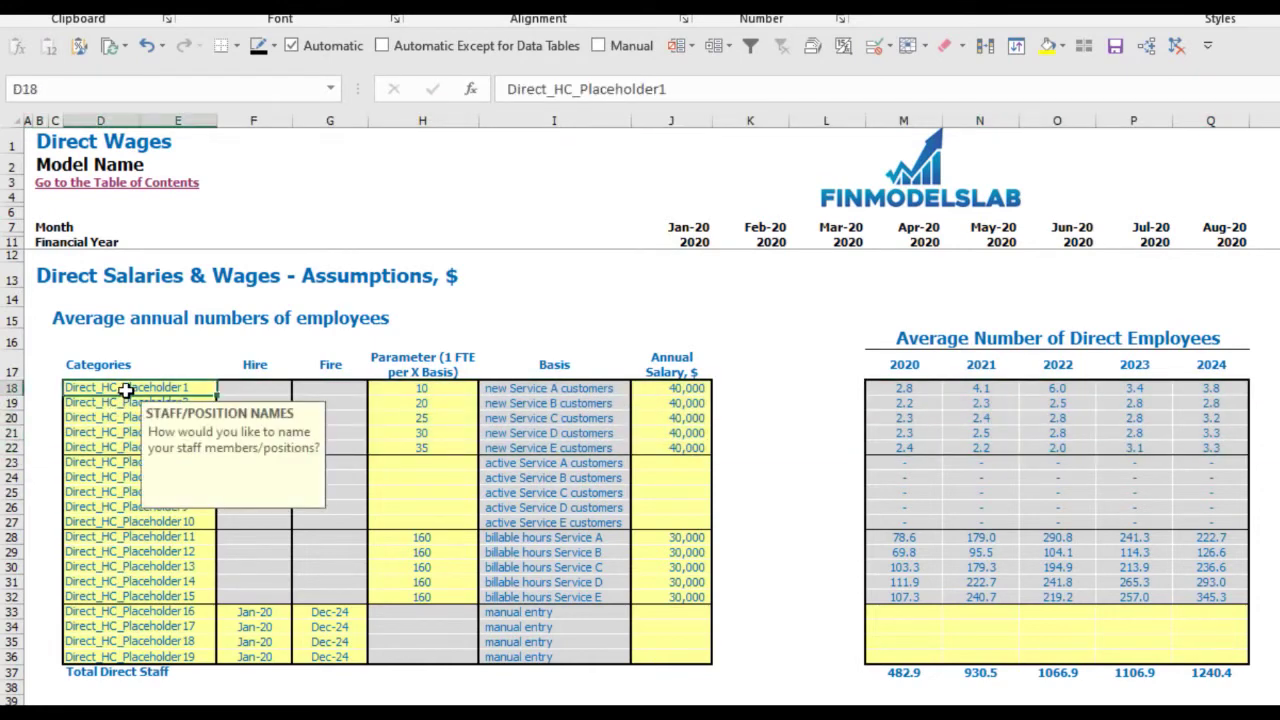
pyautogui.write('AE')
pyautogui.press('Return')
pyautogui.write('SDR')
pyautogui.press('Return')
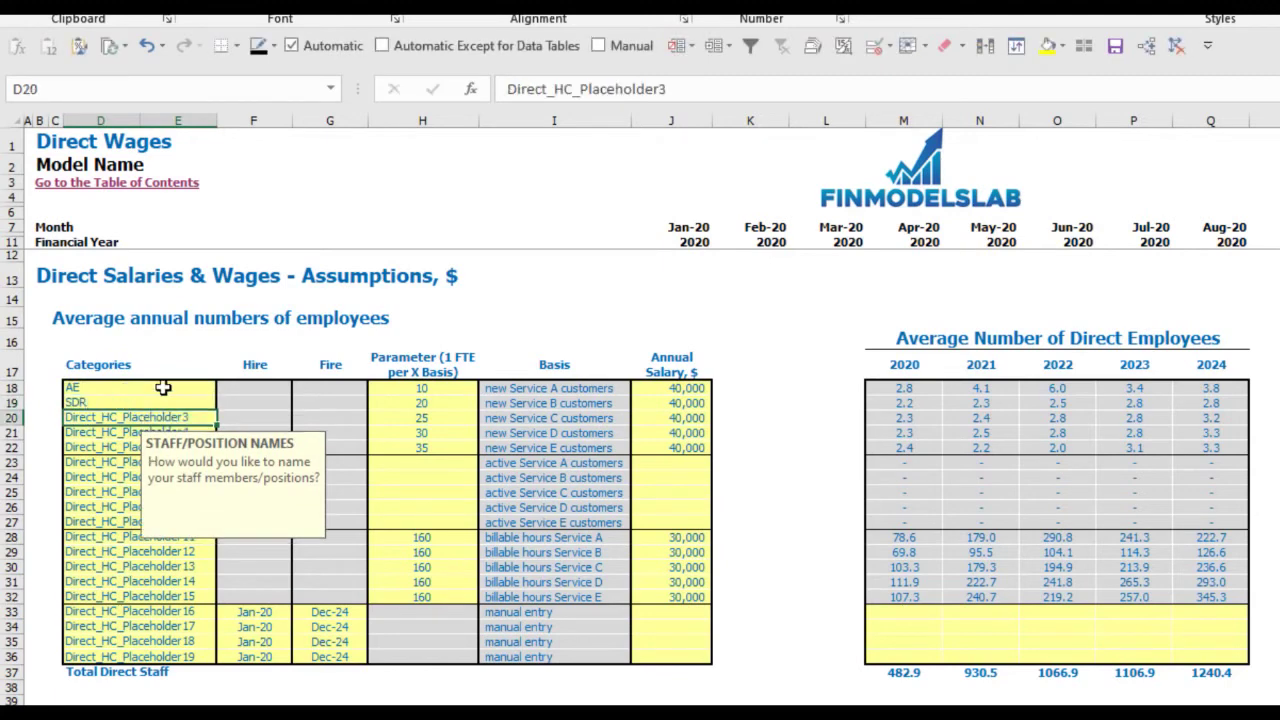
# Set the AE parameter to 15 new Service A customers per FTE and inspect the average number of direct employees for 2020 to 2024
pyautogui.click(504, 301)
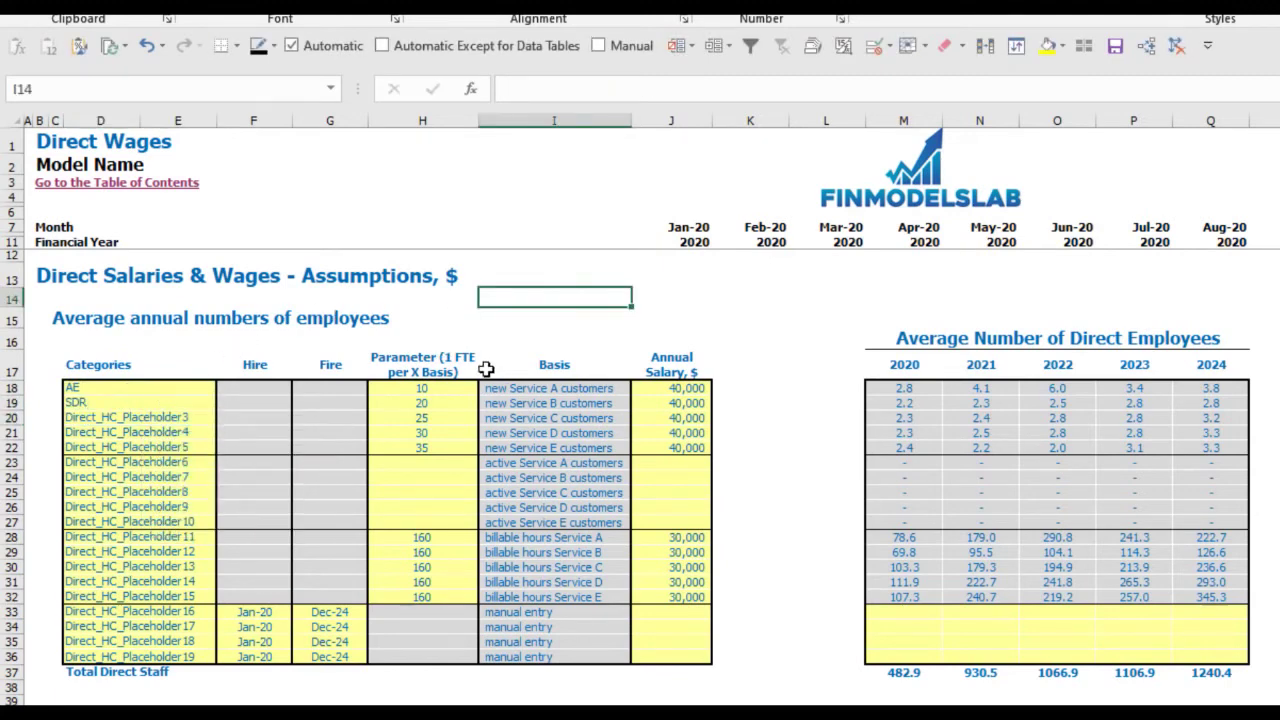
pyautogui.click(520, 370)
pyautogui.click(428, 372)
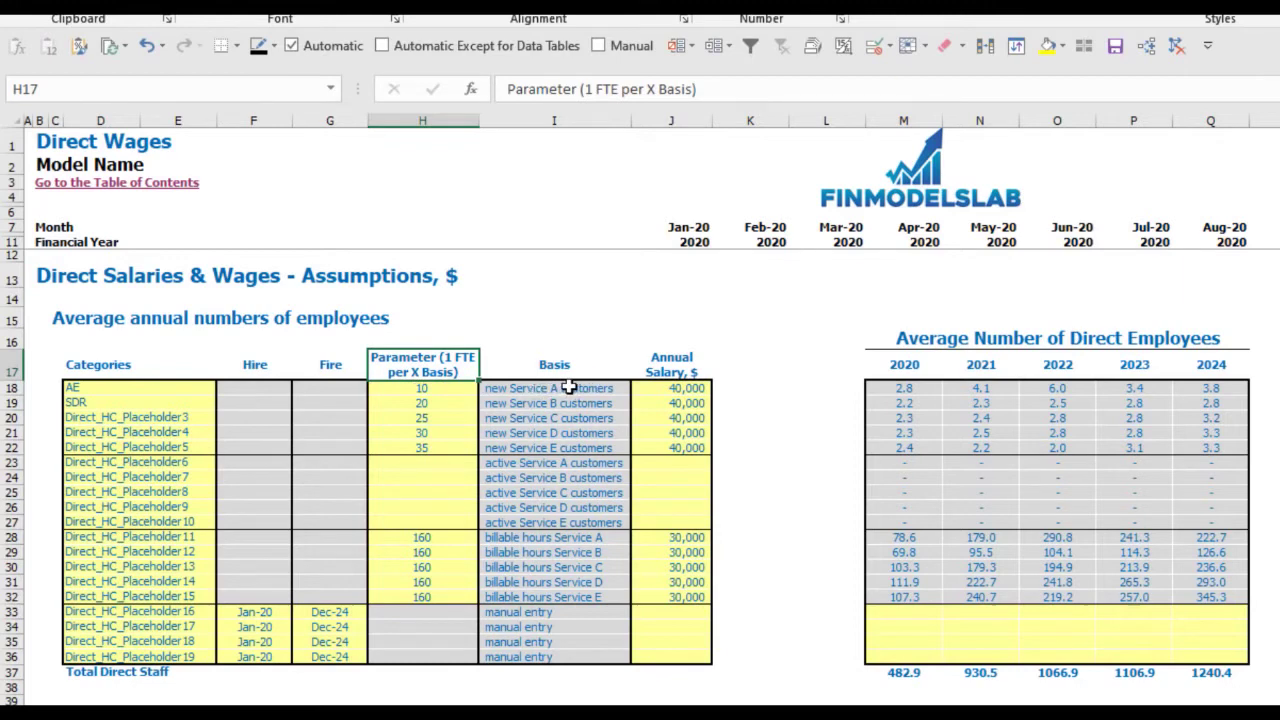
pyautogui.click(460, 401)
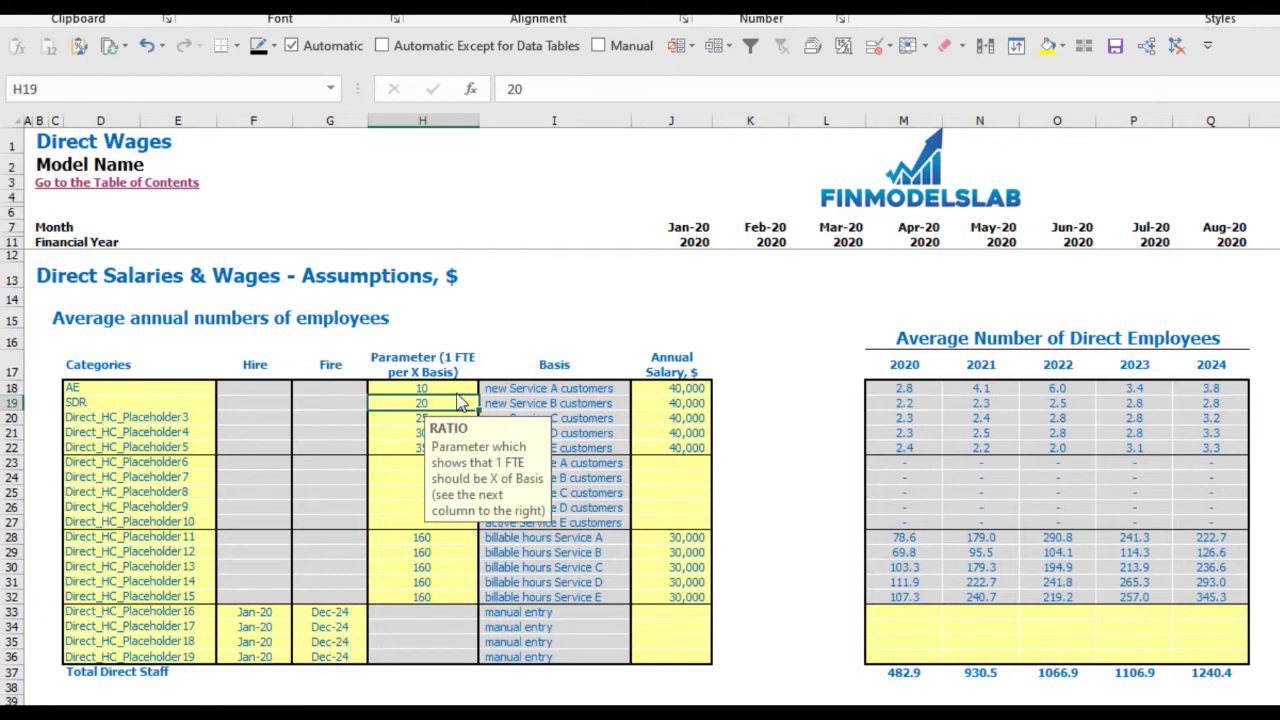
pyautogui.click(447, 386)
pyautogui.write('15')
pyautogui.press('Return')
pyautogui.click(430, 388)
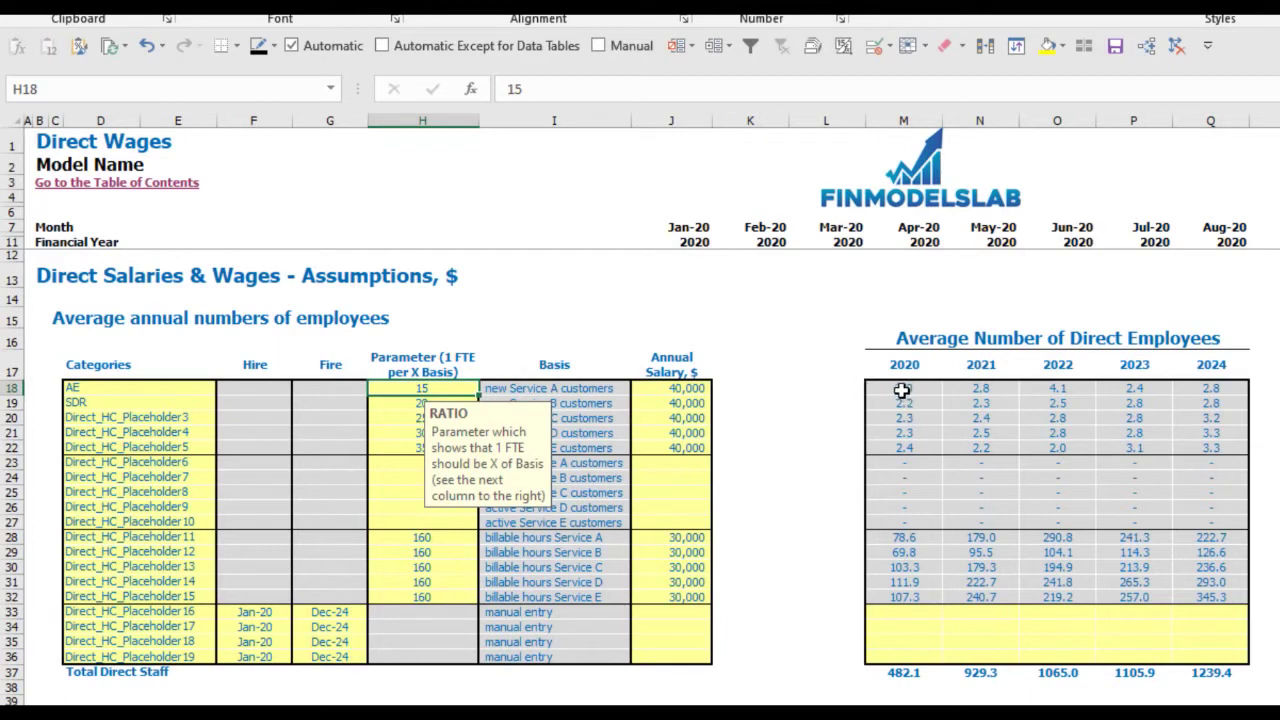
pyautogui.click(990, 292)
pyautogui.moveTo(915, 388); pyautogui.dragTo(1211, 392)
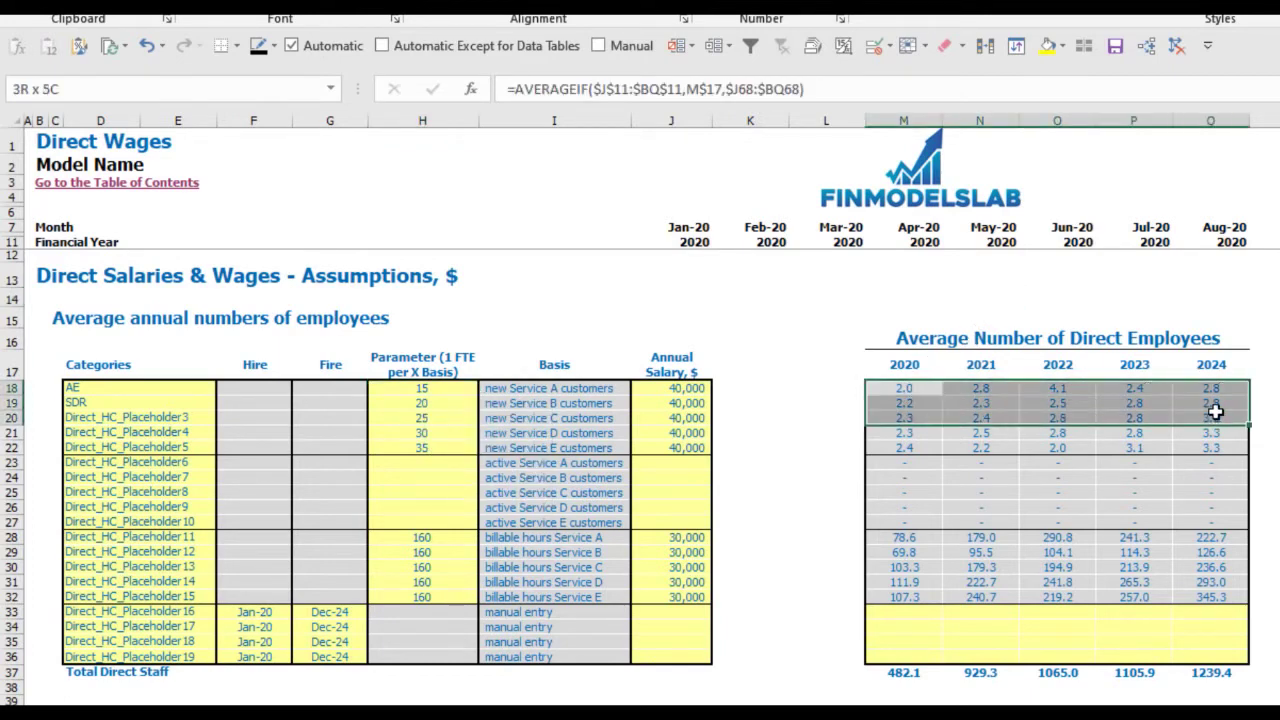
pyautogui.click(744, 319)
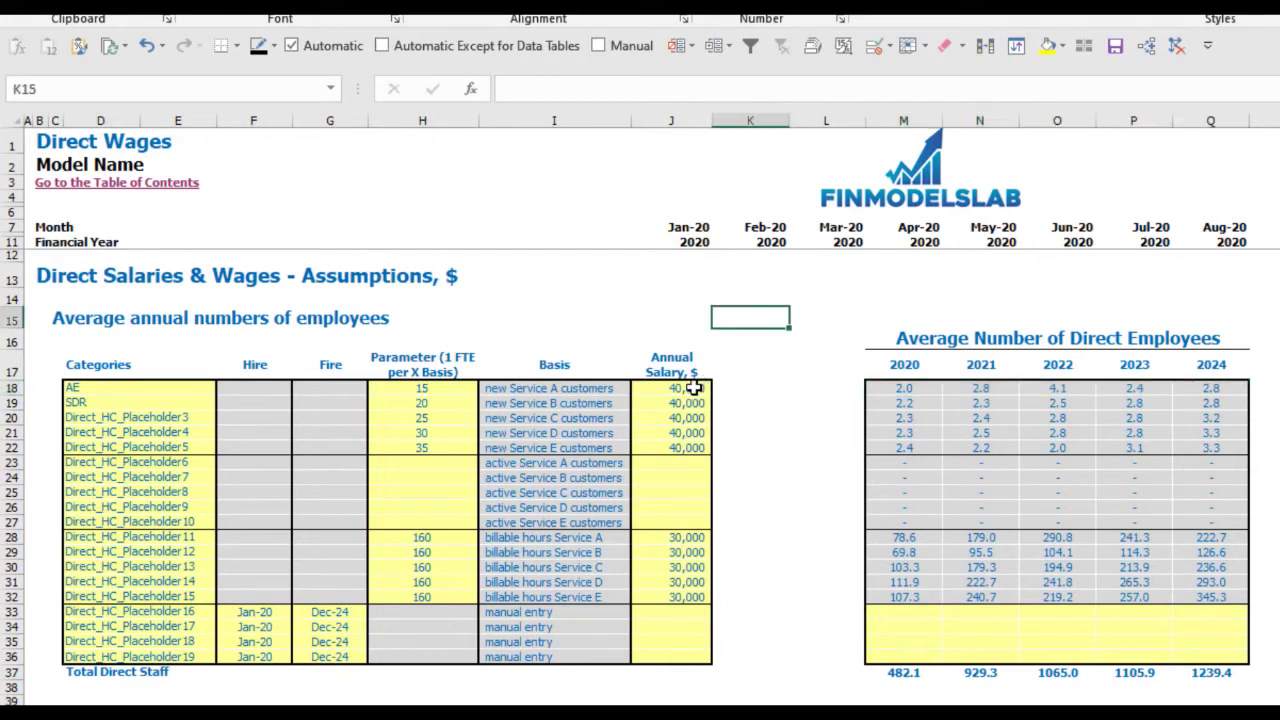
# Set the annual salary of the AE position to 25,000
pyautogui.click(695, 388)
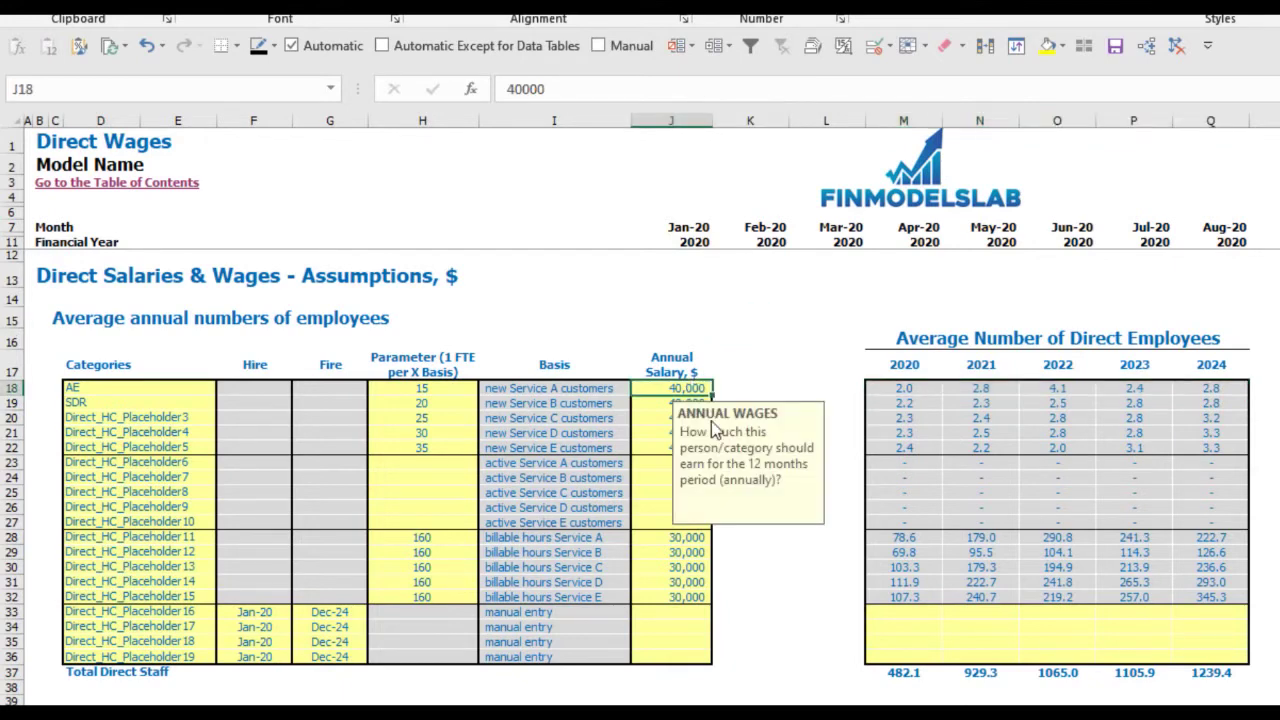
pyautogui.write('25,00')
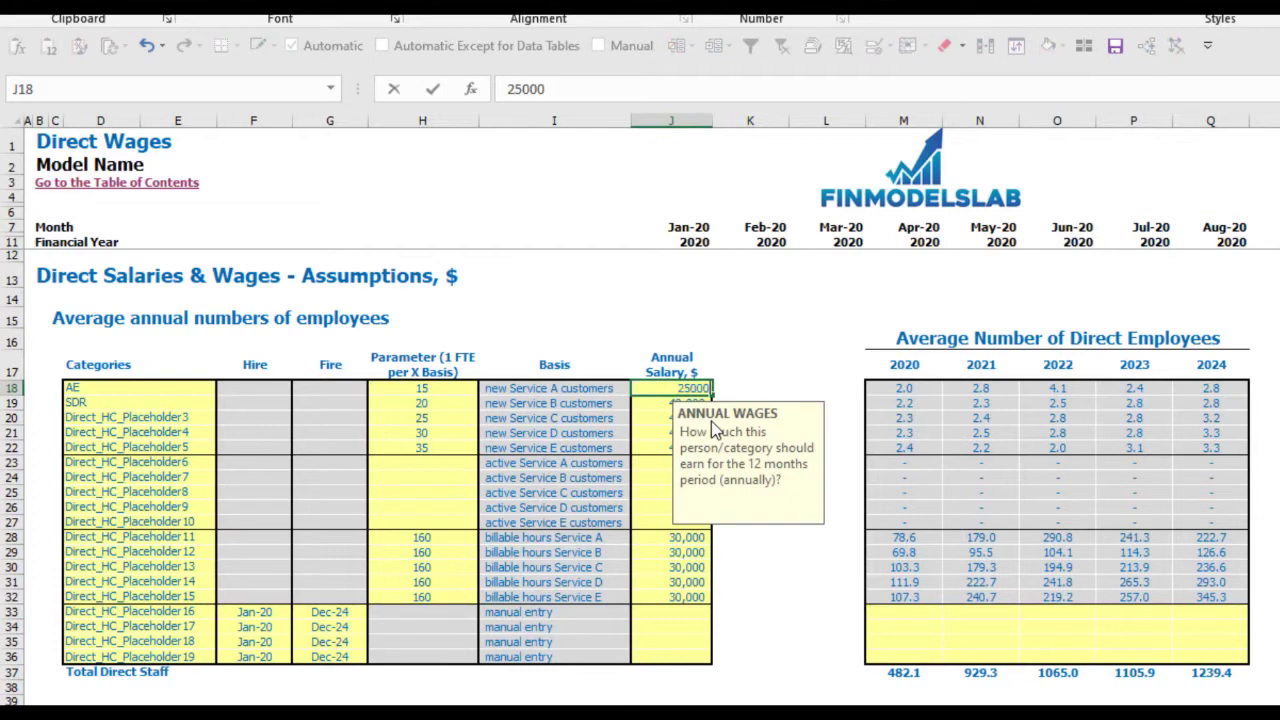
pyautogui.write('0')
pyautogui.press('Return')
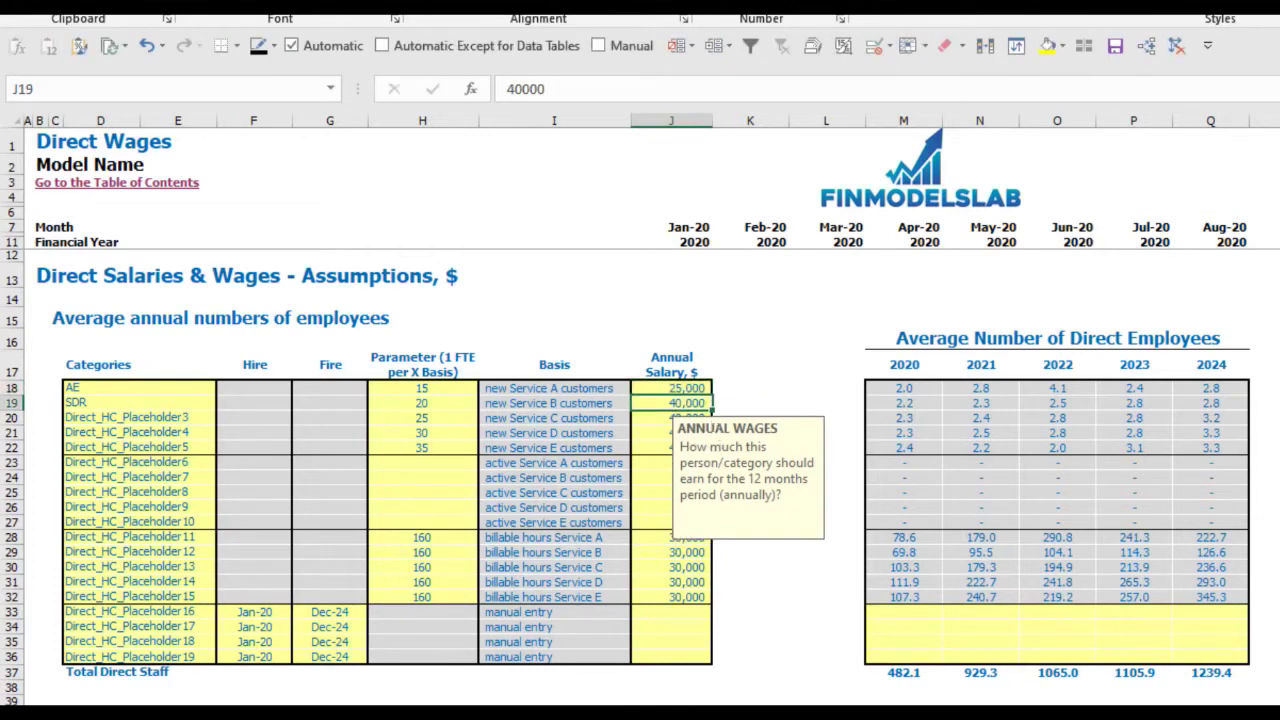
# Set the AE annual salary raise to 5% for 2021, 4% for 2022, 3% for 2023 and 2% for 2024
pyautogui.click(1272, 466)
pyautogui.press('Right')
pyautogui.press('Right')
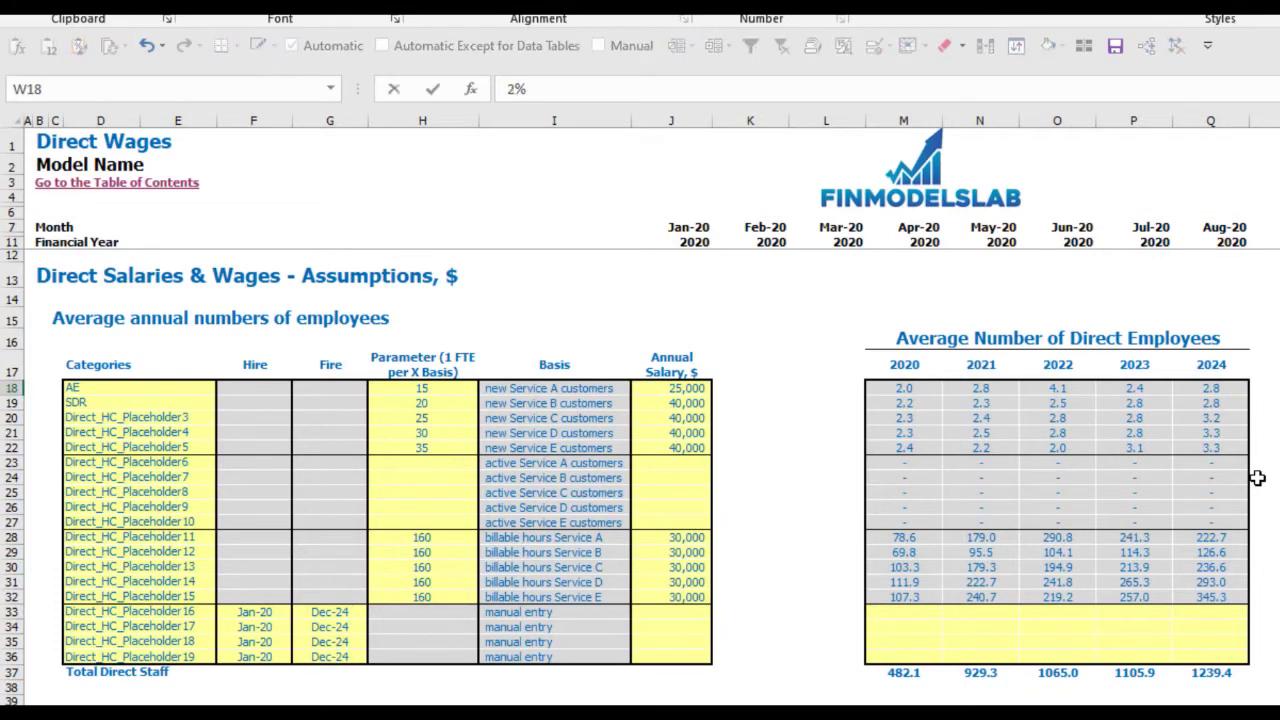
pyautogui.press('Right')
# Set the AE position's monthly bonus to 10% and its tax rate to 12%
pyautogui.click(1072, 388)
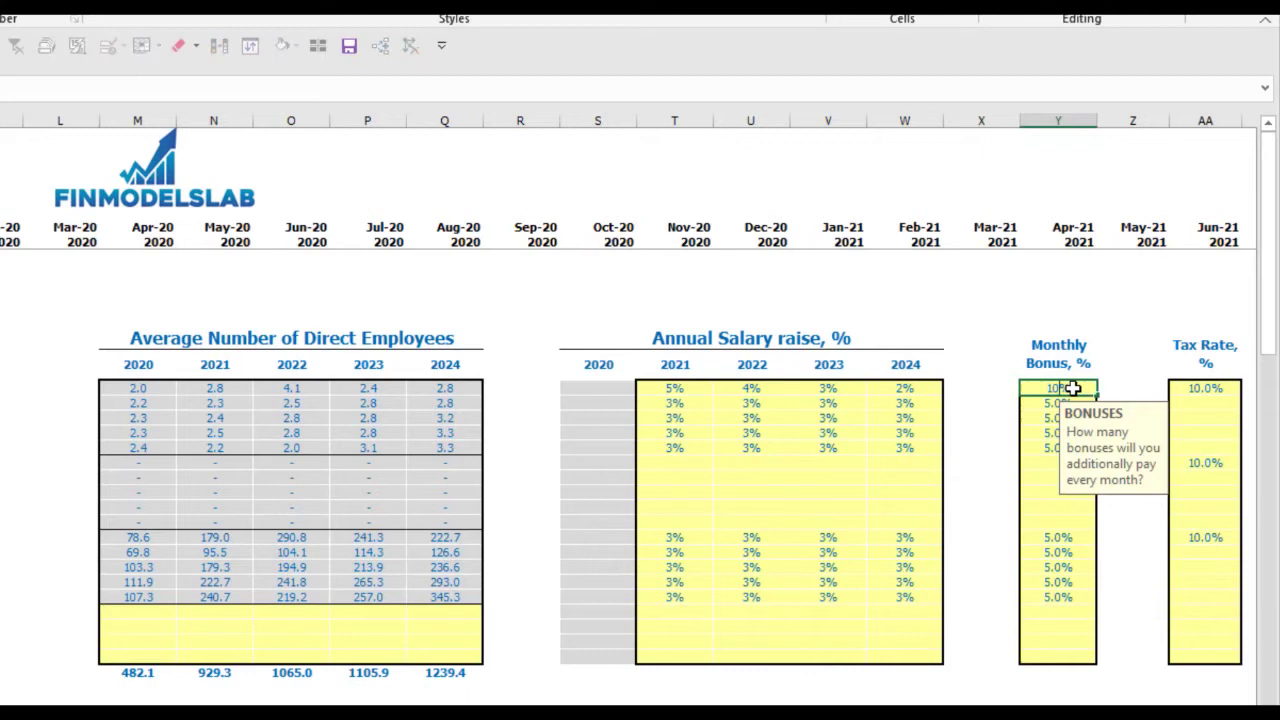
pyautogui.write('10')
pyautogui.hotkey('ctrl', 'Return')
pyautogui.click(1197, 386)
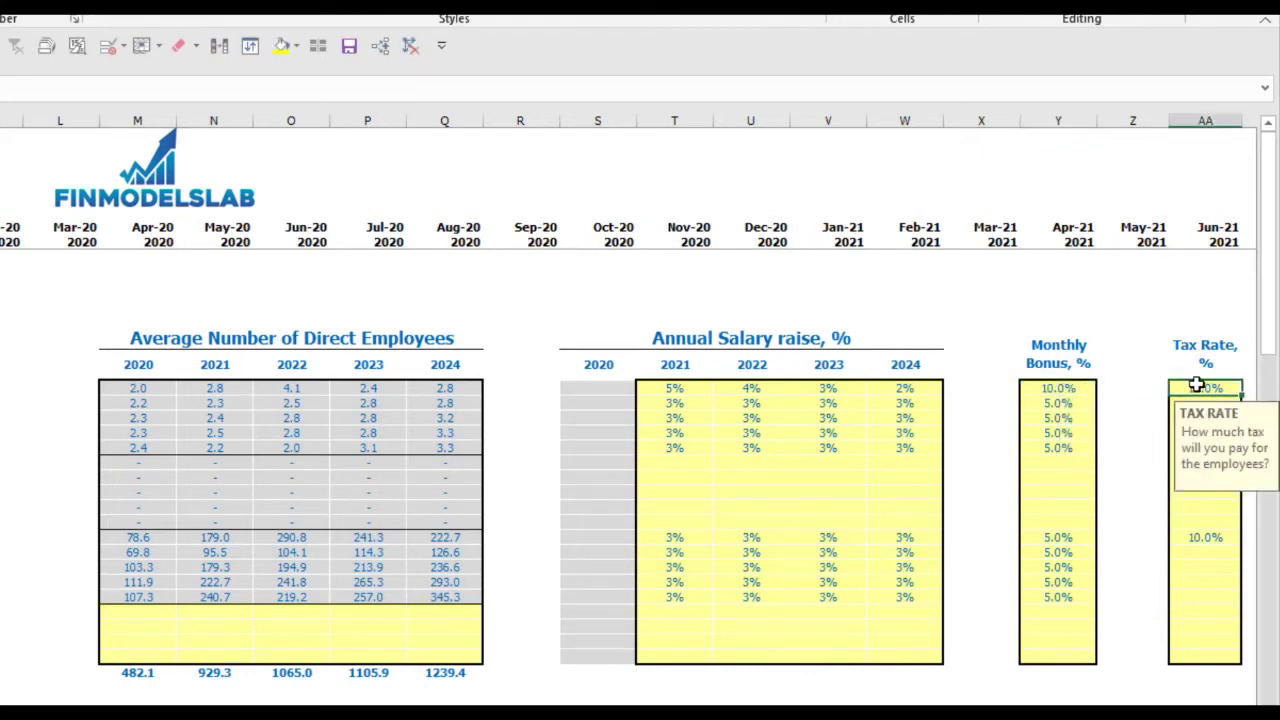
pyautogui.write('12')
pyautogui.press('Return')
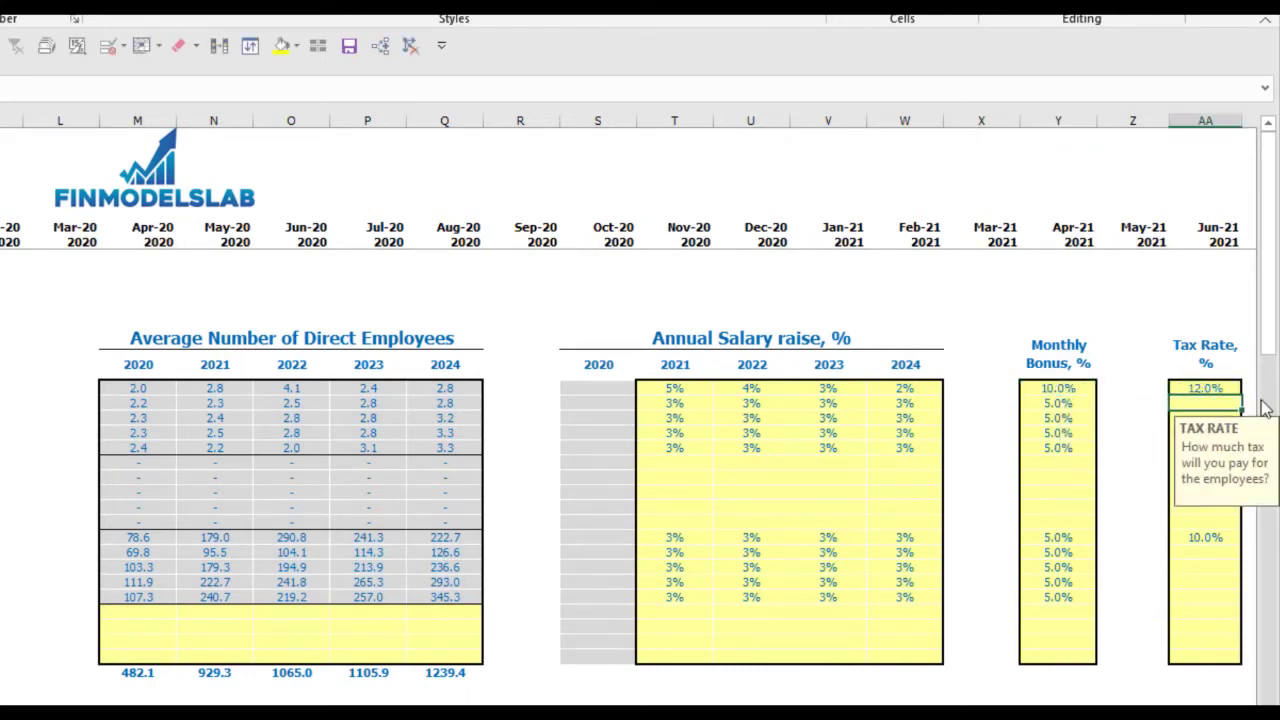
# Clear the monthly bonus and tax rate of the AE position
pyautogui.click(1058, 390)
pyautogui.press('Delete')
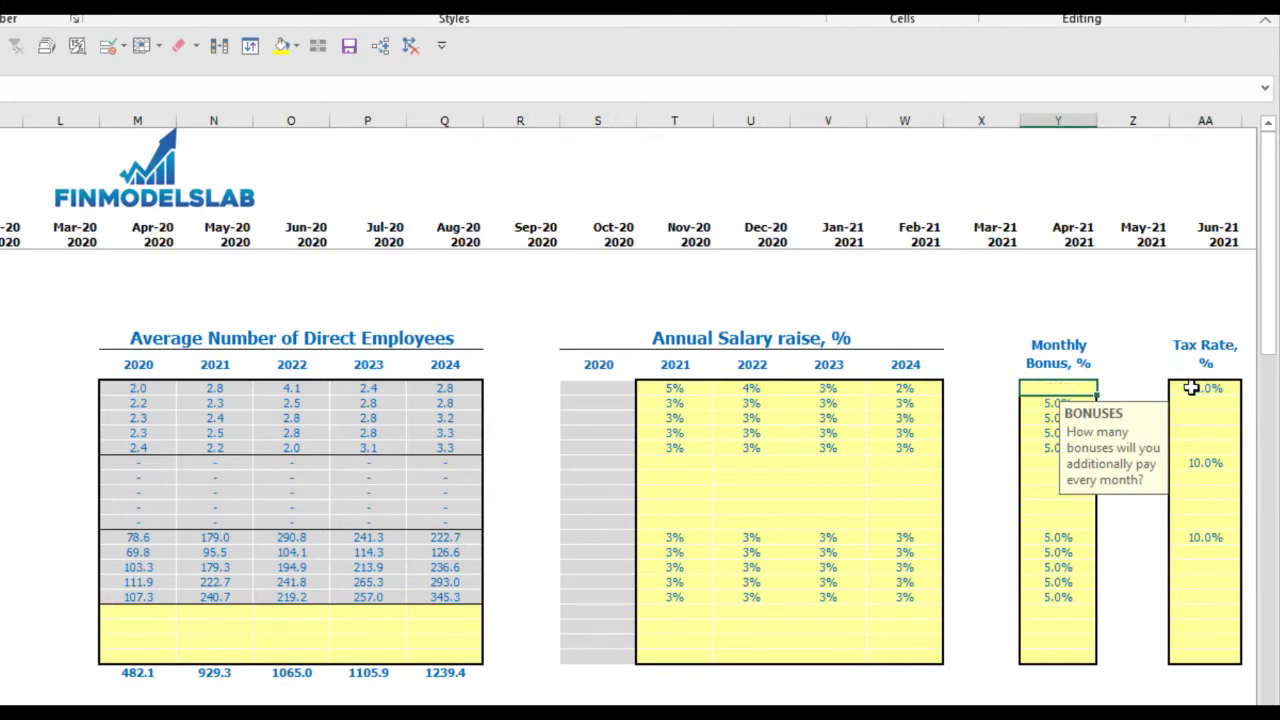
pyautogui.click(1191, 387)
pyautogui.press('Delete')
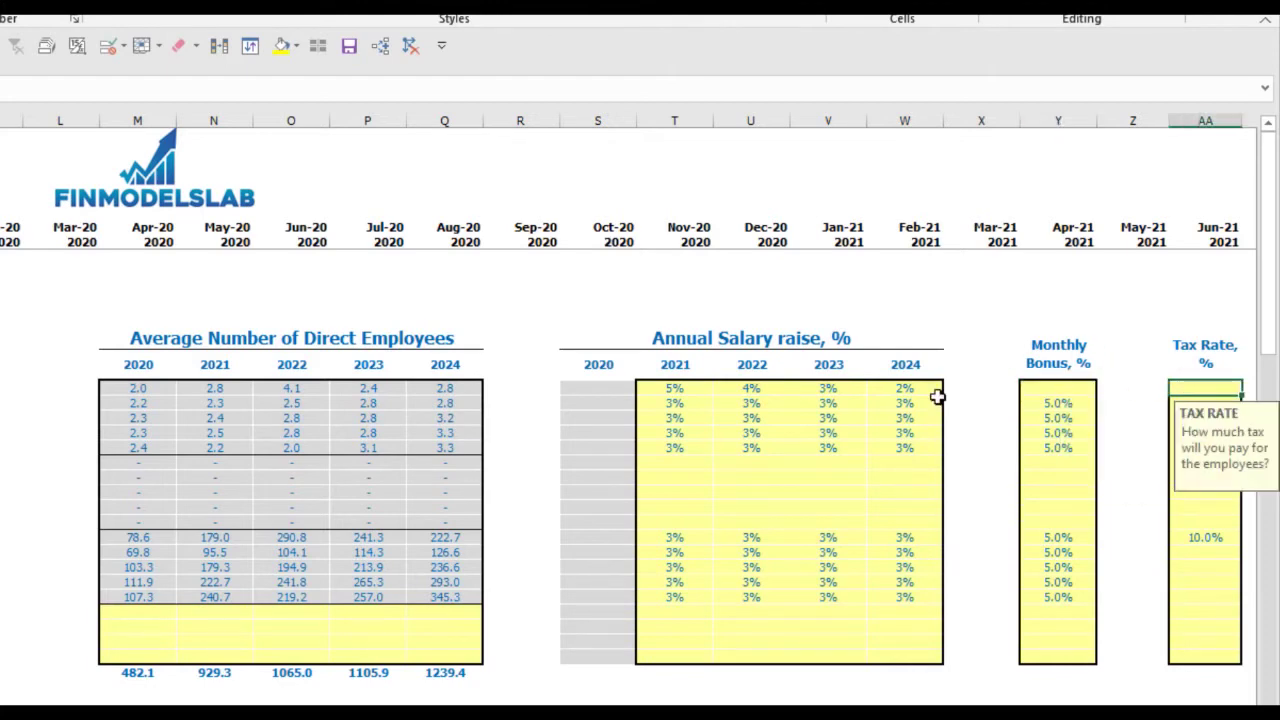
# Review the Direct Wages sheet's lower sections with the total direct staff numbers and monthly base salaries
pyautogui.moveTo(137, 700); pyautogui.dragTo(445, 700)
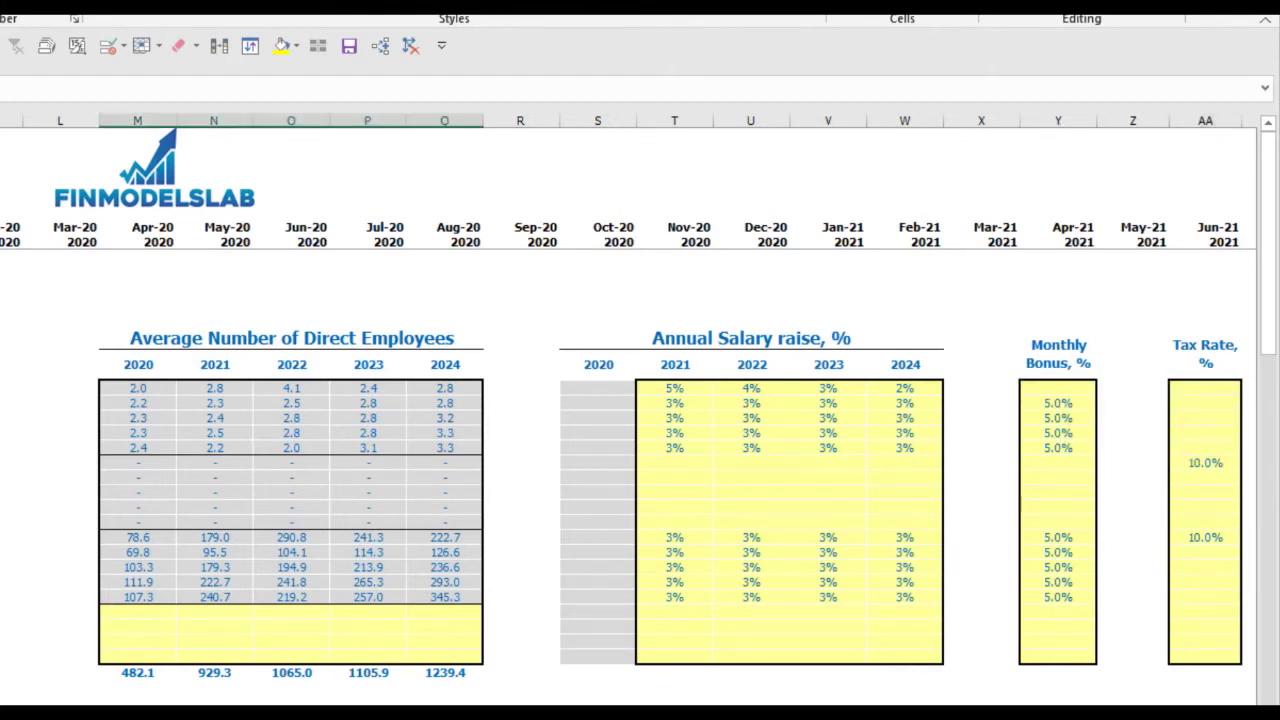
pyautogui.click(674, 700)
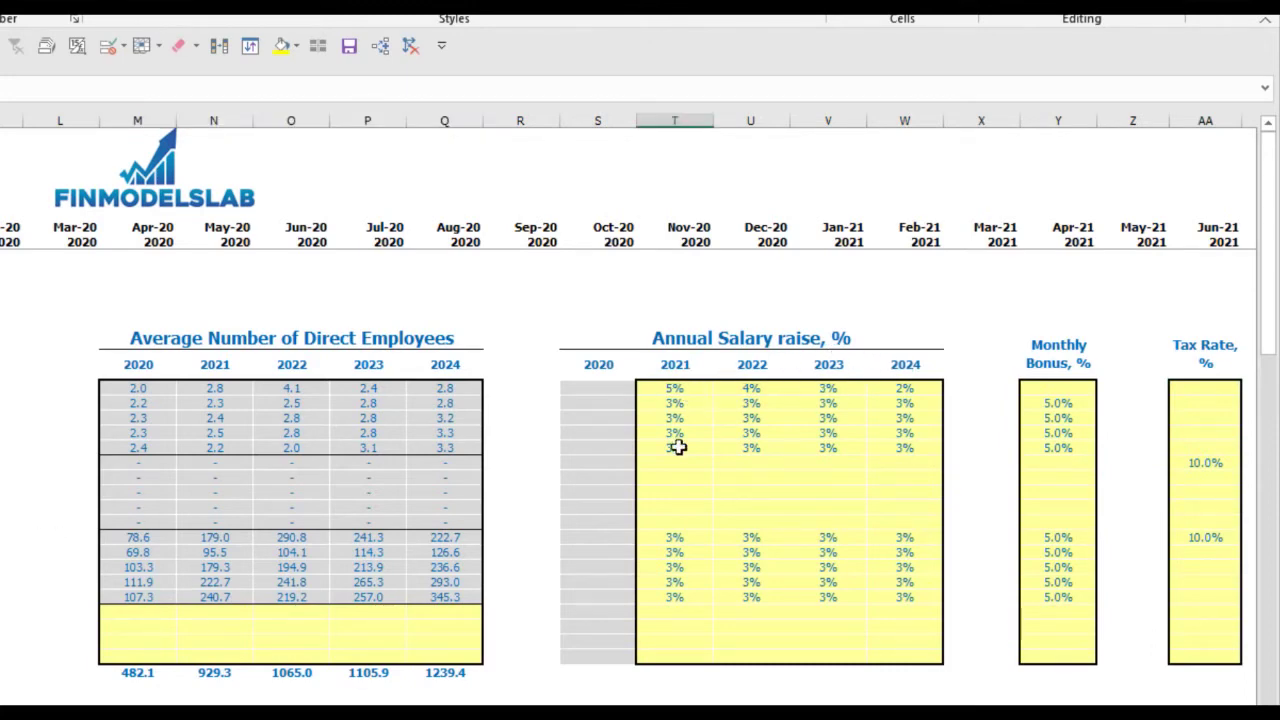
pyautogui.scroll(-8, 677, 443)
pyautogui.scroll(-7, 640, 450)
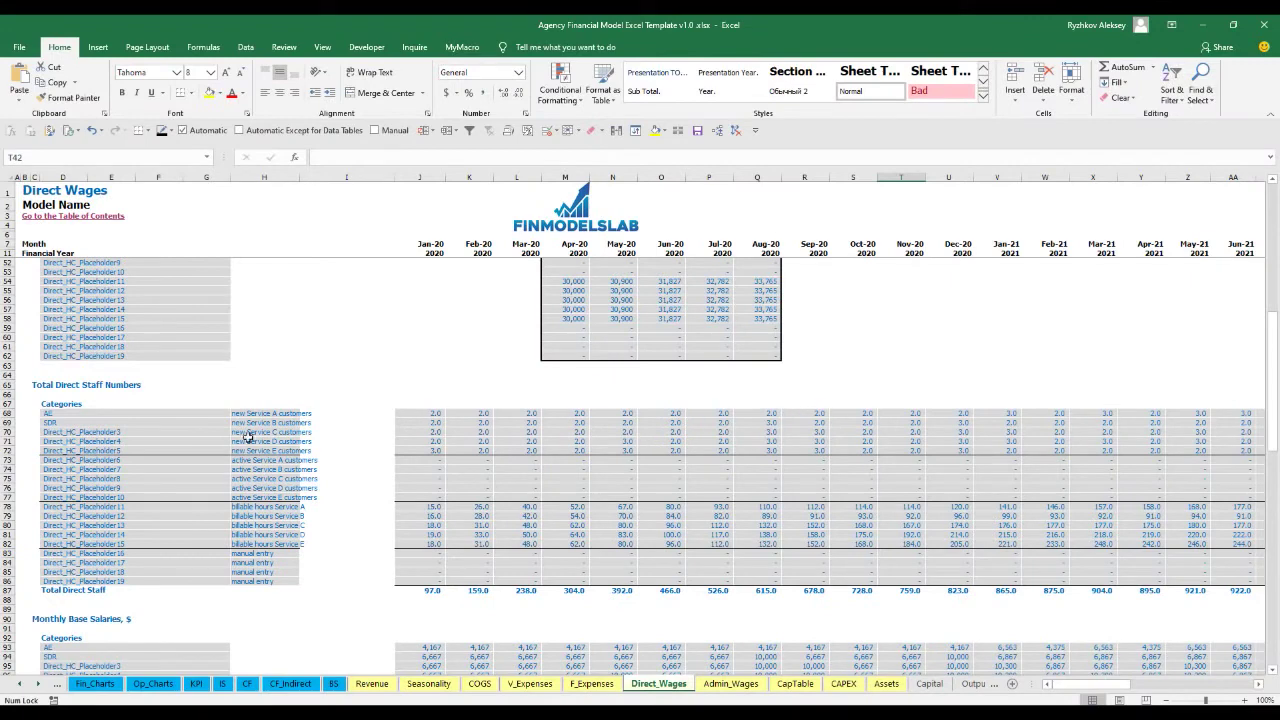
# Review the monthly base salaries, monthly bonus and monthly base taxes sections, returning to the Direct Wages assumptions
pyautogui.scroll(-7, 466, 471)
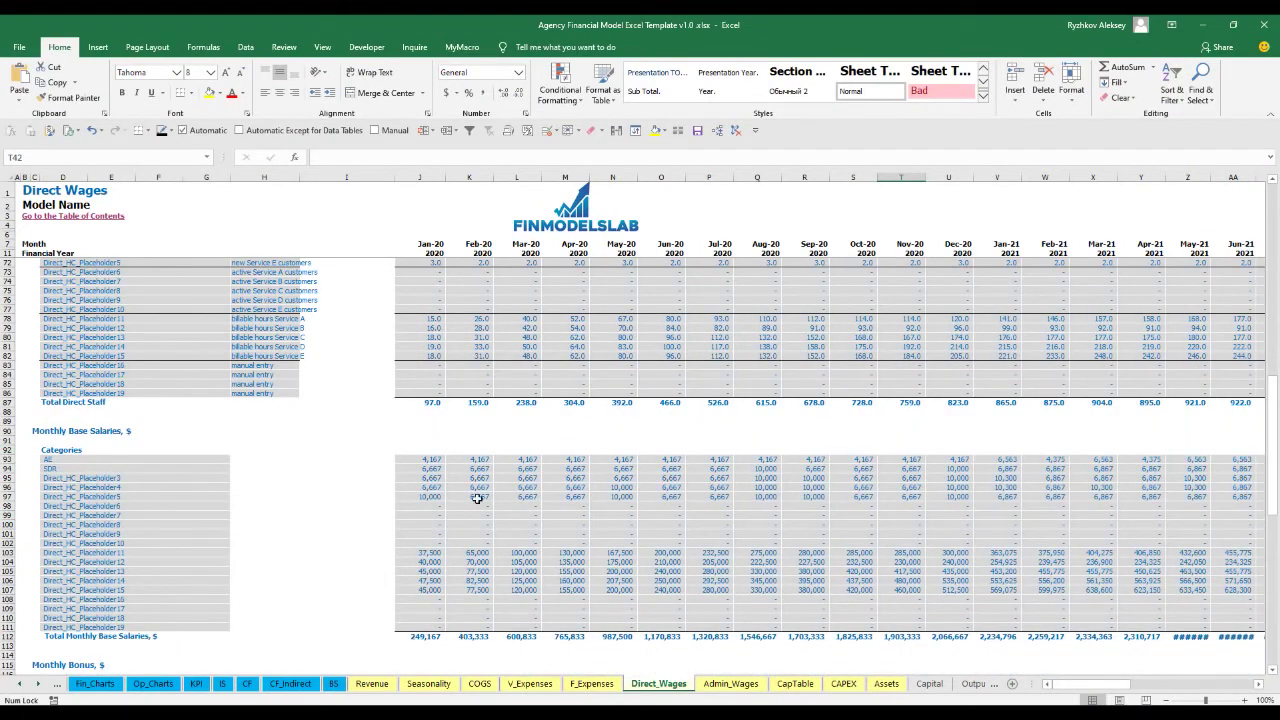
pyautogui.scroll(-10, 638, 489)
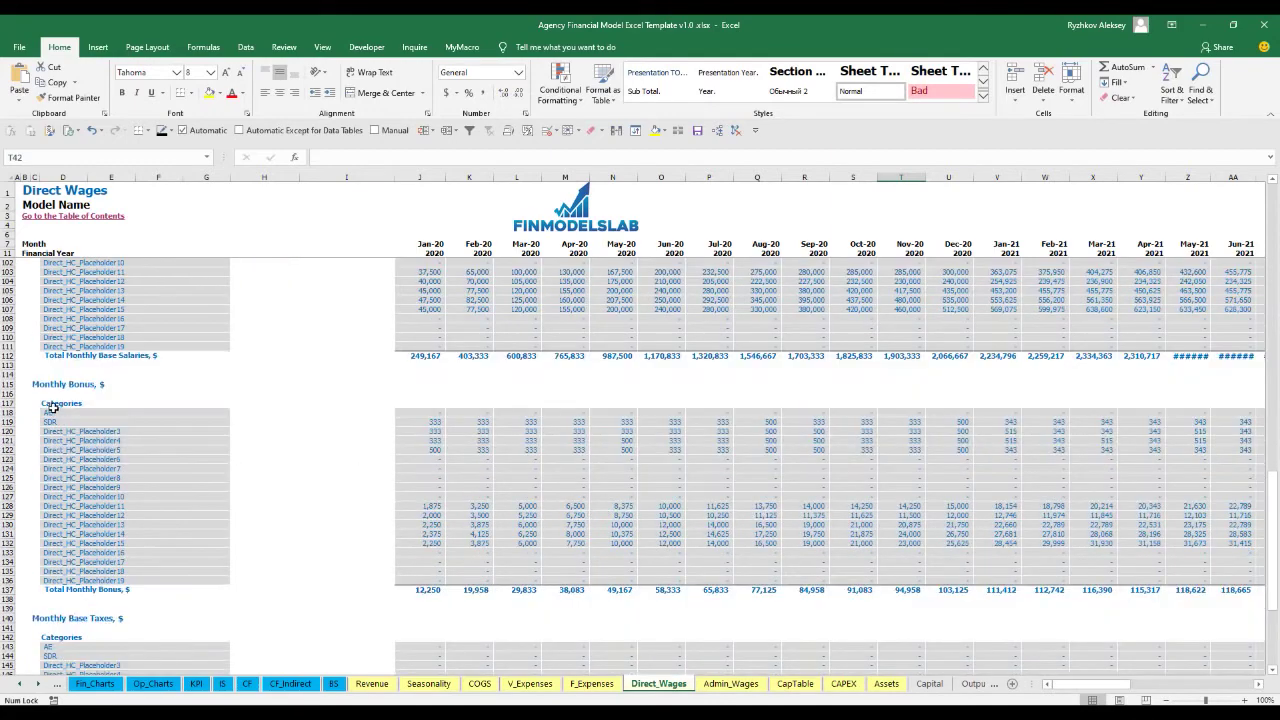
pyautogui.scroll(-7, 300, 483)
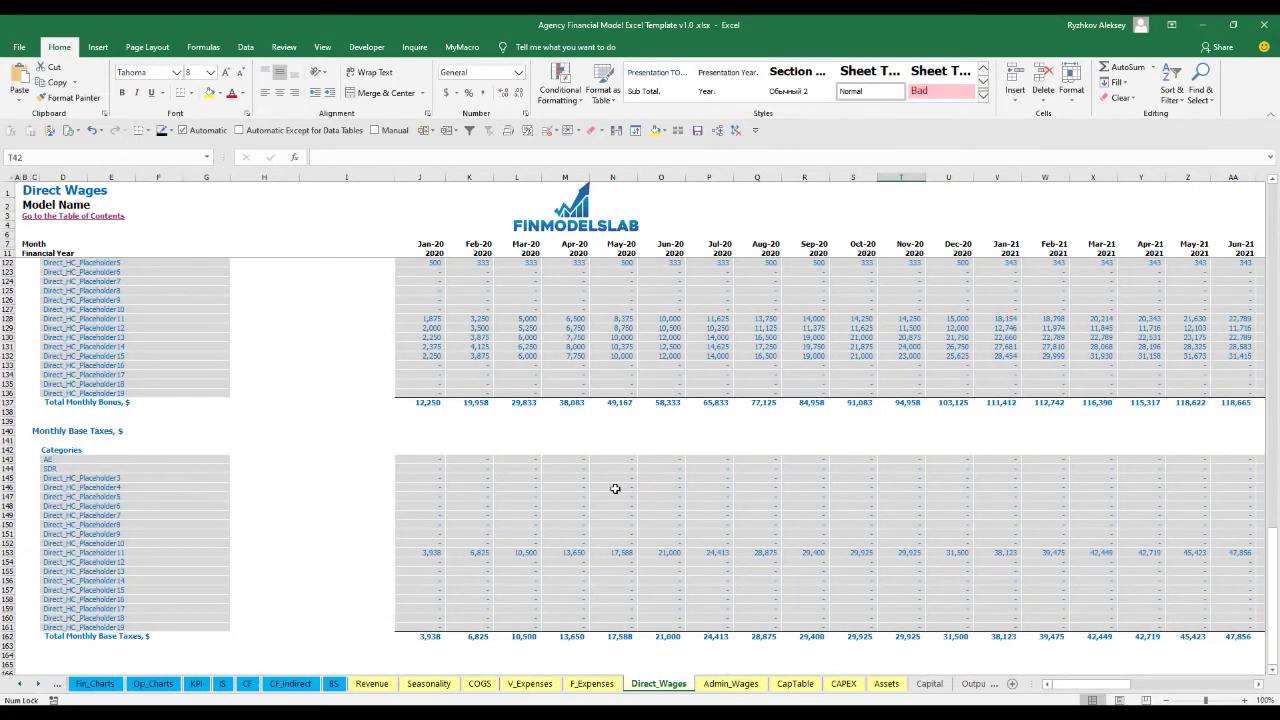
pyautogui.scroll(20, 920, 482)
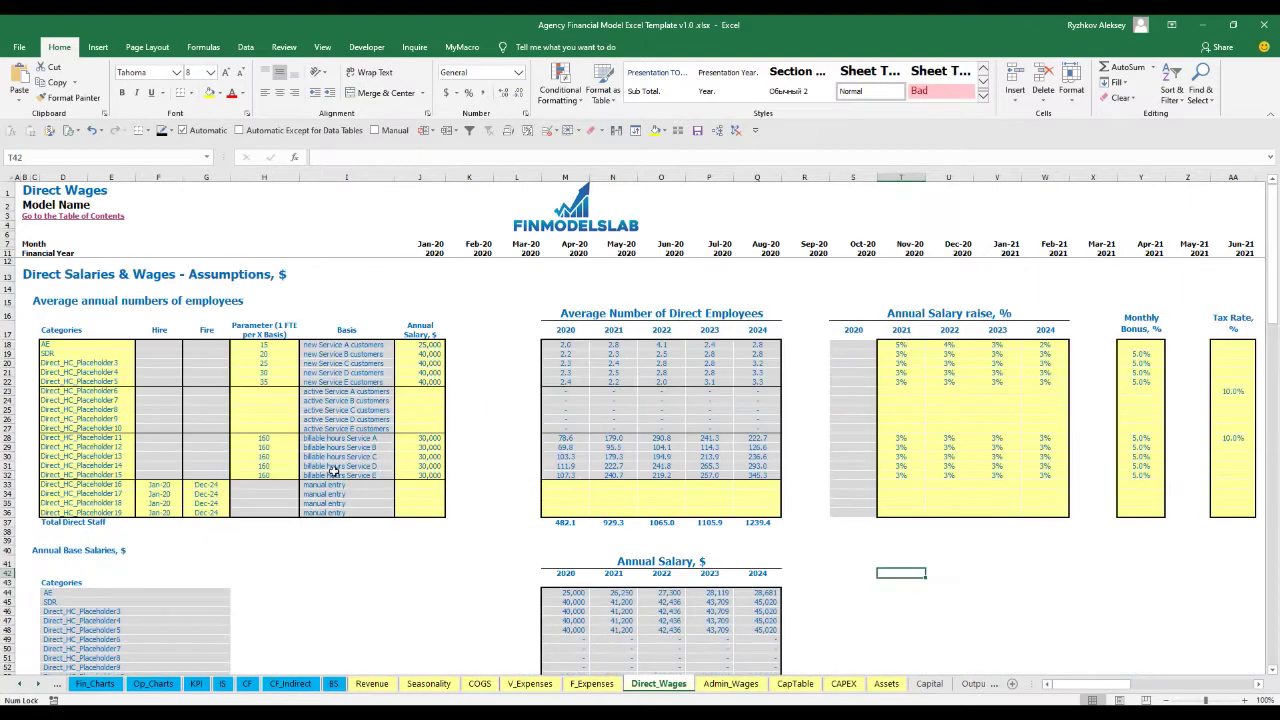
# Rename the first position based on active customers, Direct_HC_Placeholder6, as Cust Success
pyautogui.moveTo(12, 392); pyautogui.dragTo(8, 428)
pyautogui.click(347, 392)
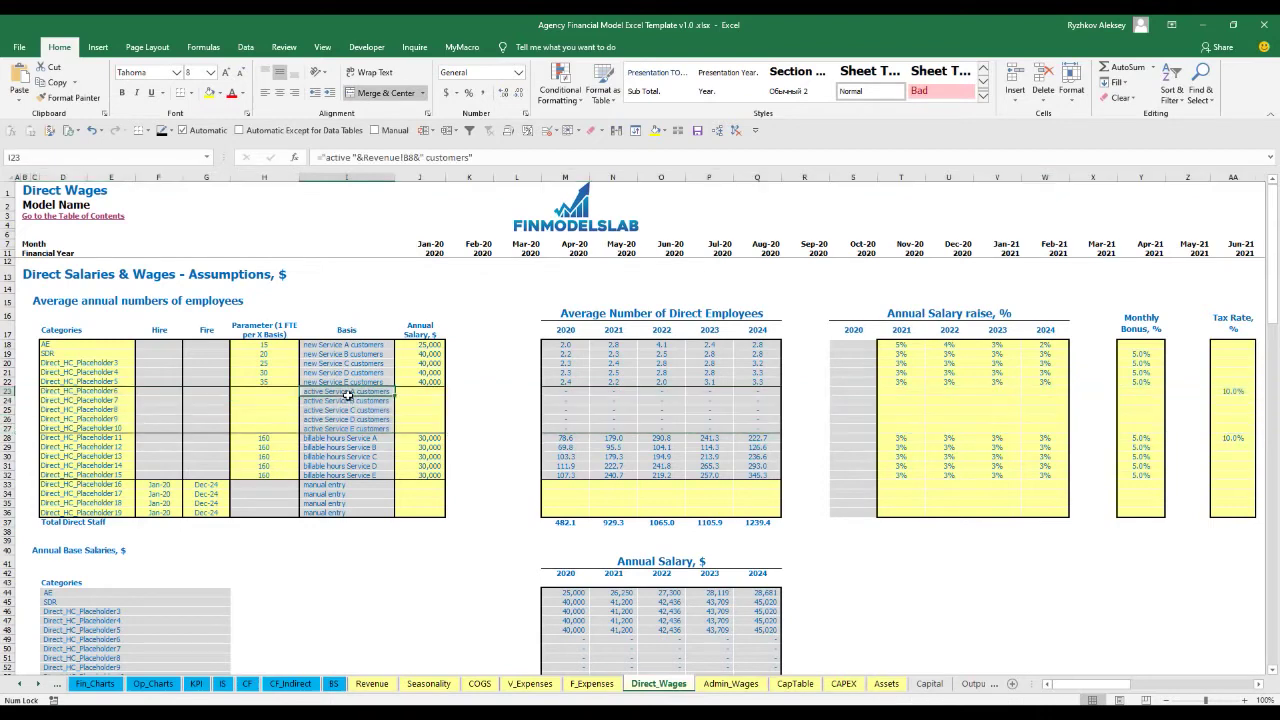
pyautogui.click(110, 393)
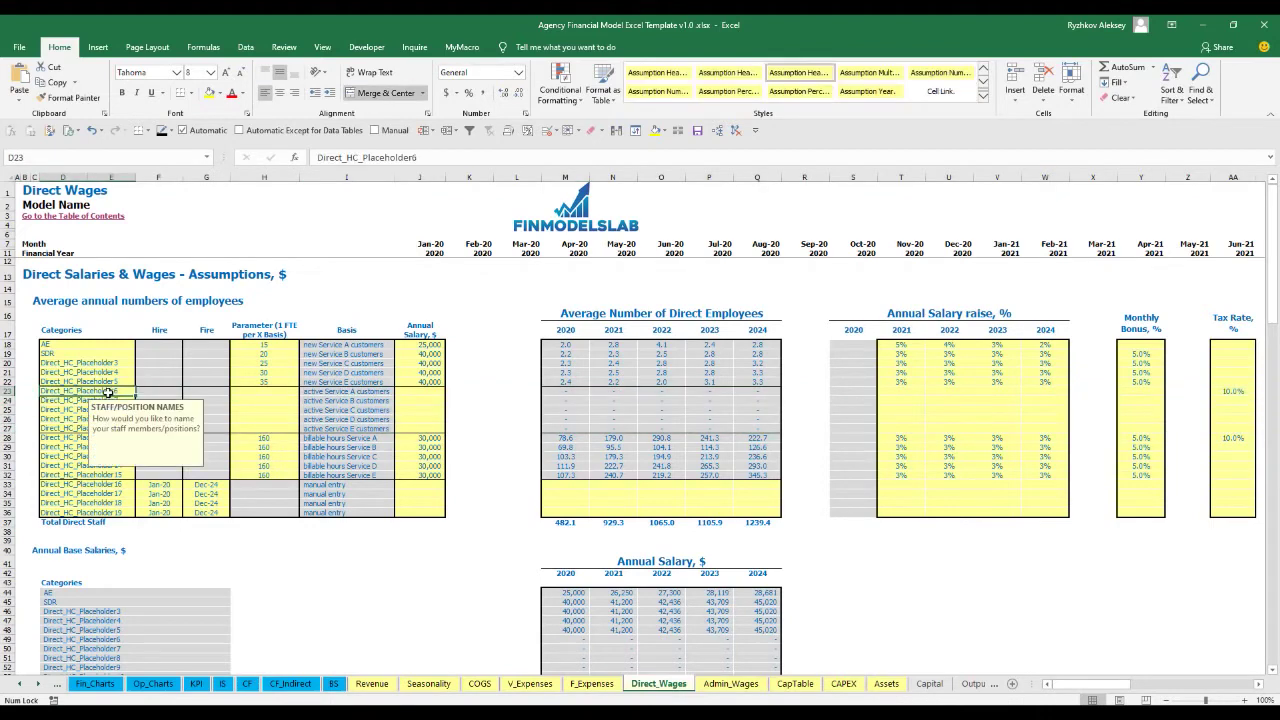
pyautogui.write('Cust Success')
pyautogui.press('Return')
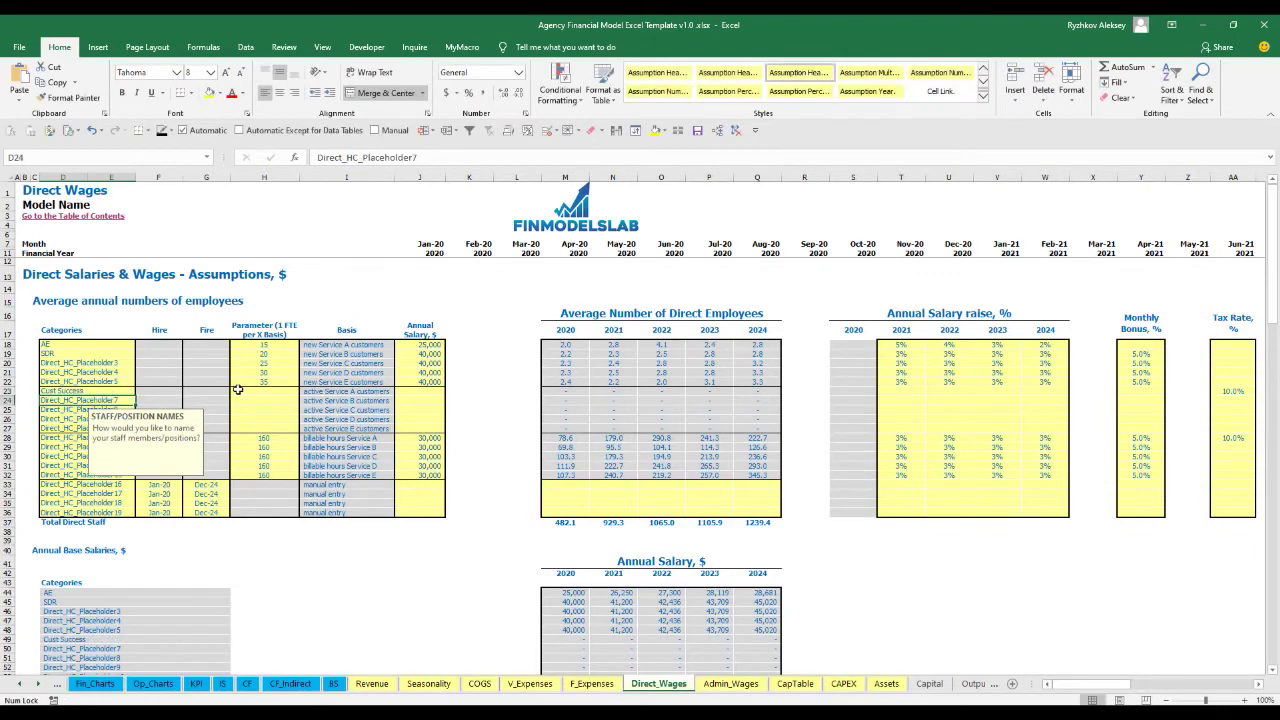
# Set the Cust Success position's parameter to 20 active Service A customers per FTE and its annual salary to 3,000
pyautogui.click(237, 389)
pyautogui.write('20')
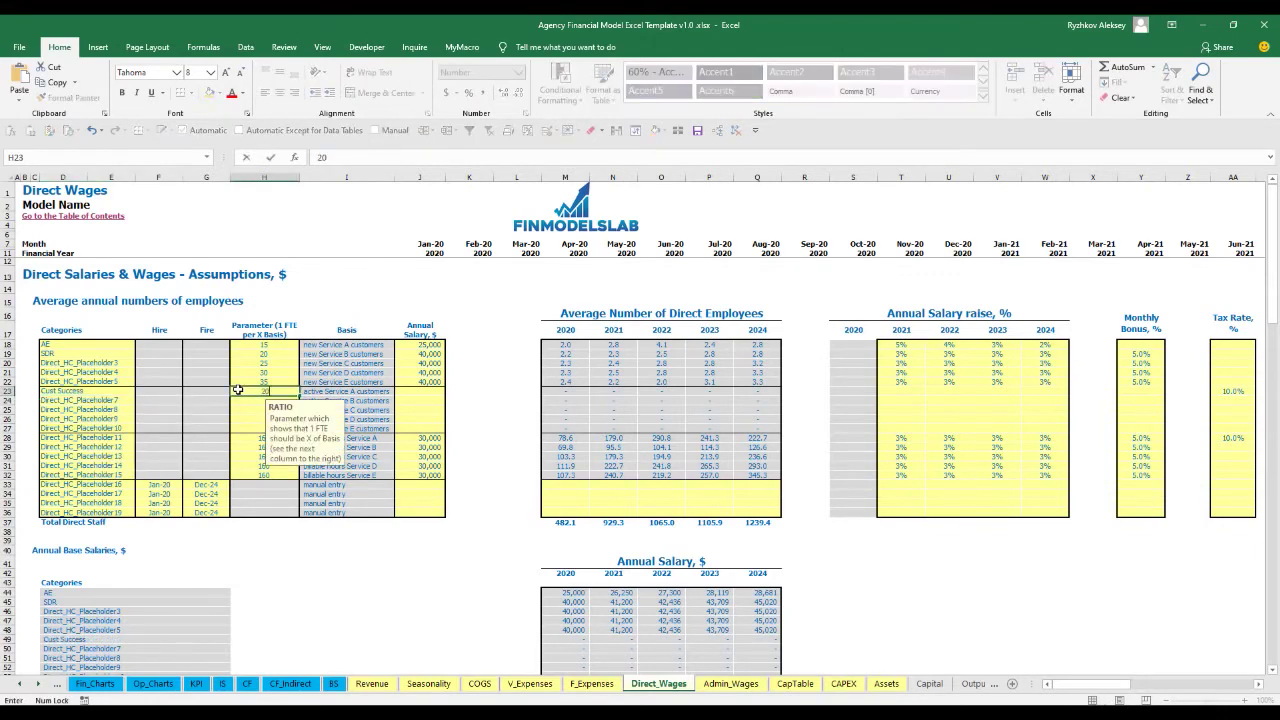
pyautogui.press('Return')
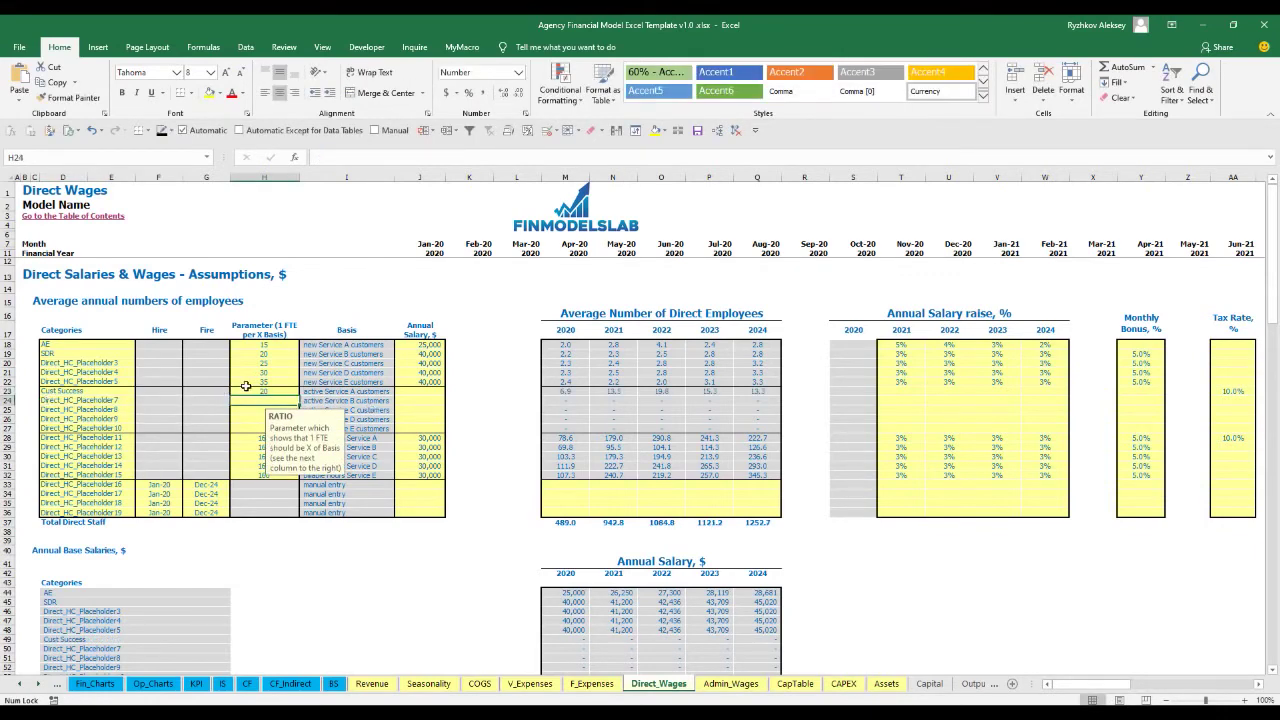
pyautogui.click(429, 390)
pyautogui.write('3000')
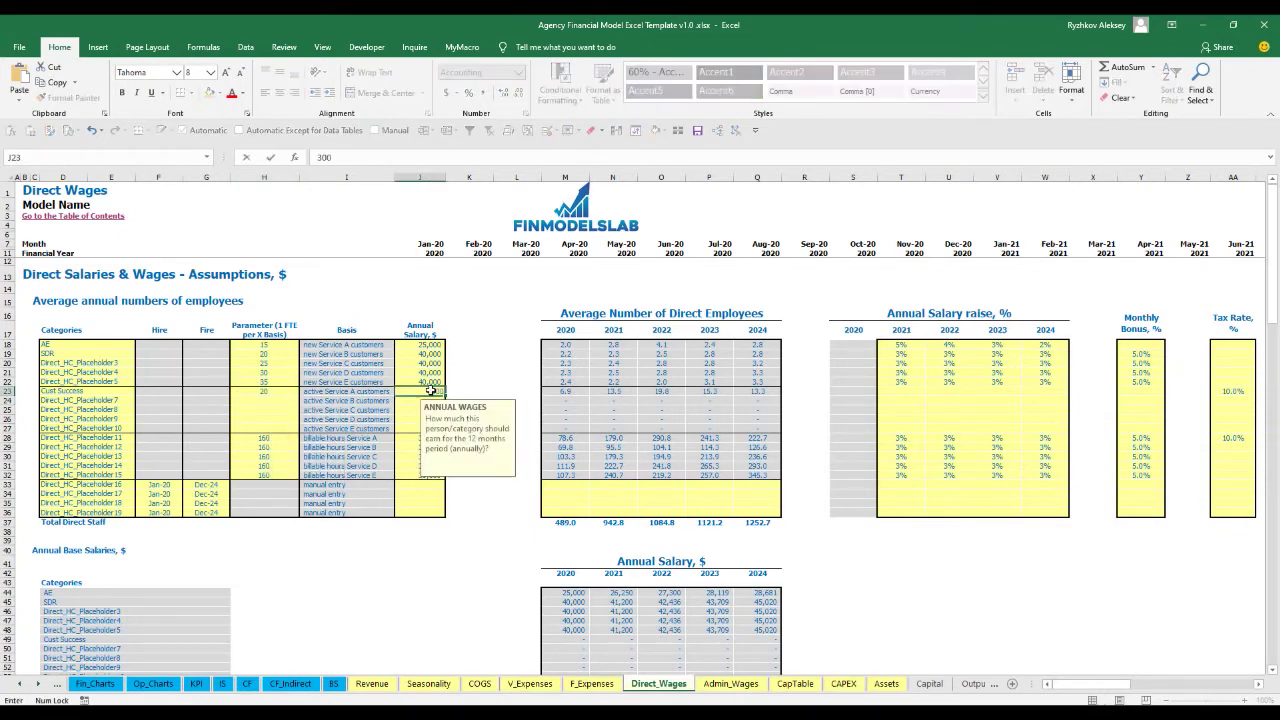
pyautogui.press('Return')
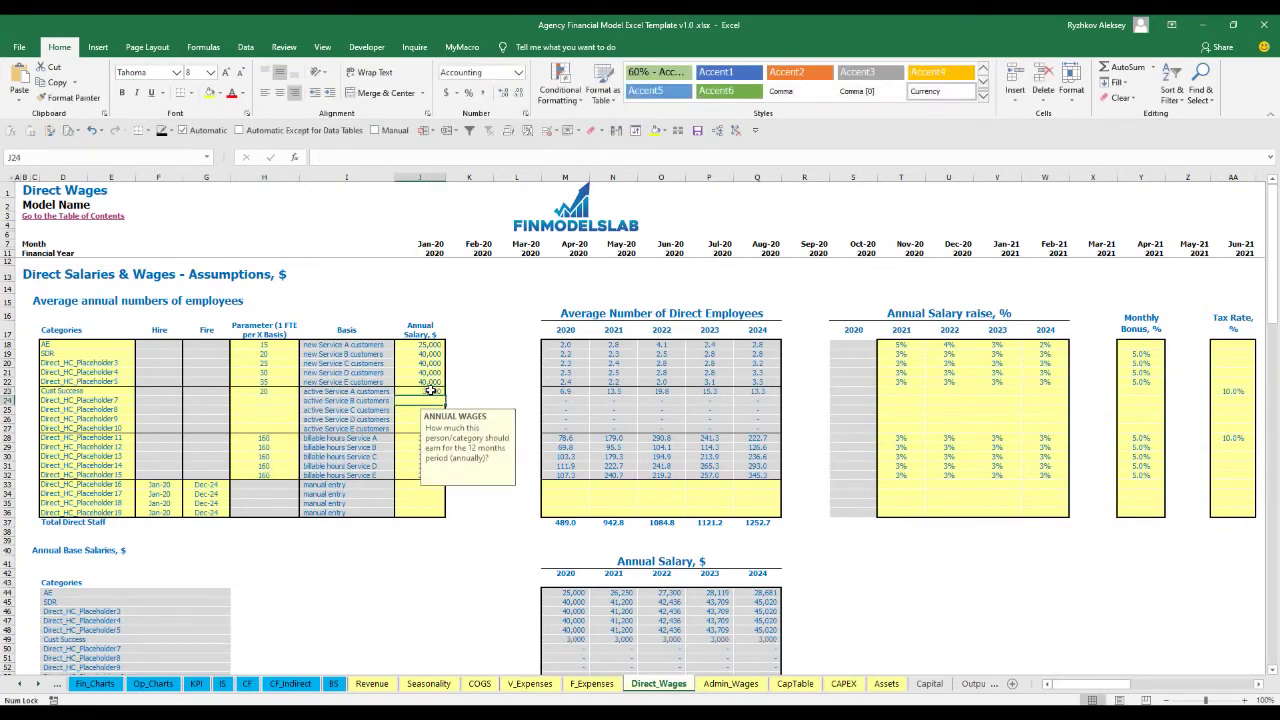
# Copy the 3% annual salary raise from the position above into the Cust Success row for 2021 through 2024
pyautogui.click(904, 383)
pyautogui.hotkey('ctrl', 'c')
pyautogui.moveTo(903, 391); pyautogui.dragTo(1038, 392)
pyautogui.hotkey('ctrl', 'v')
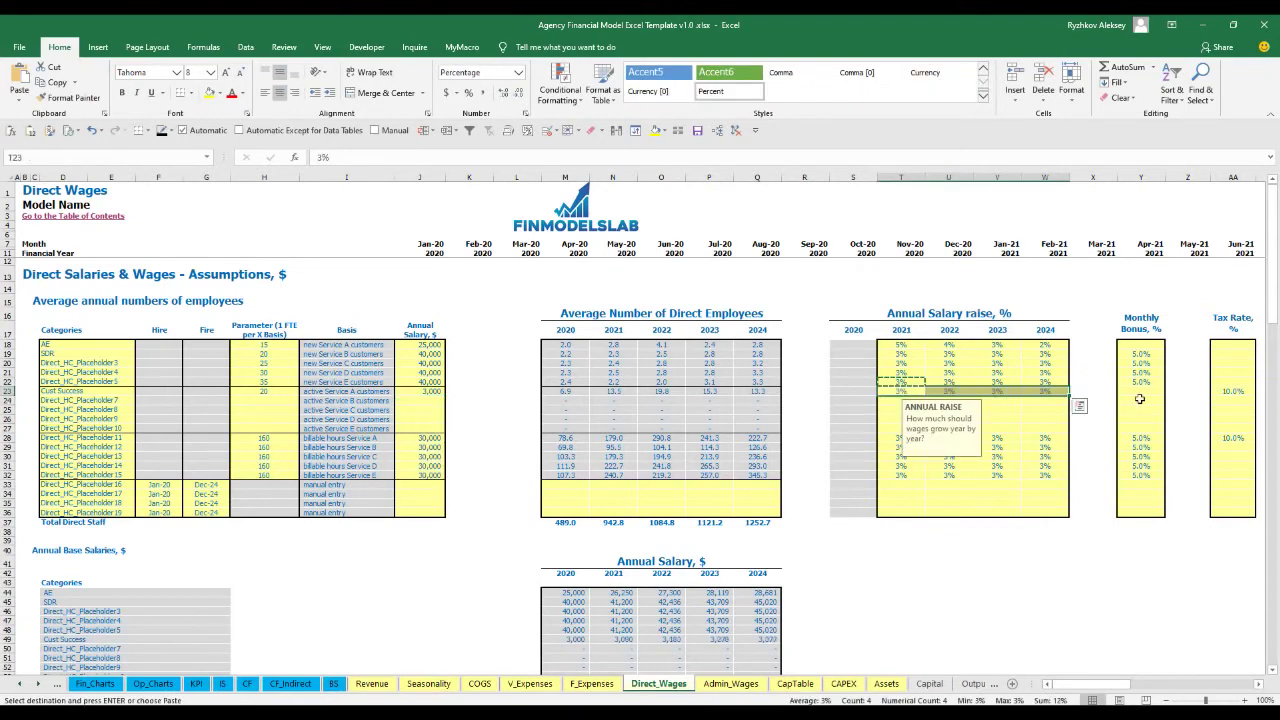
# Set the Cust Success position's monthly bonus to 5% and its tax rate to 12%
pyautogui.click(1143, 393)
pyautogui.press('Return')
pyautogui.click(1198, 389)
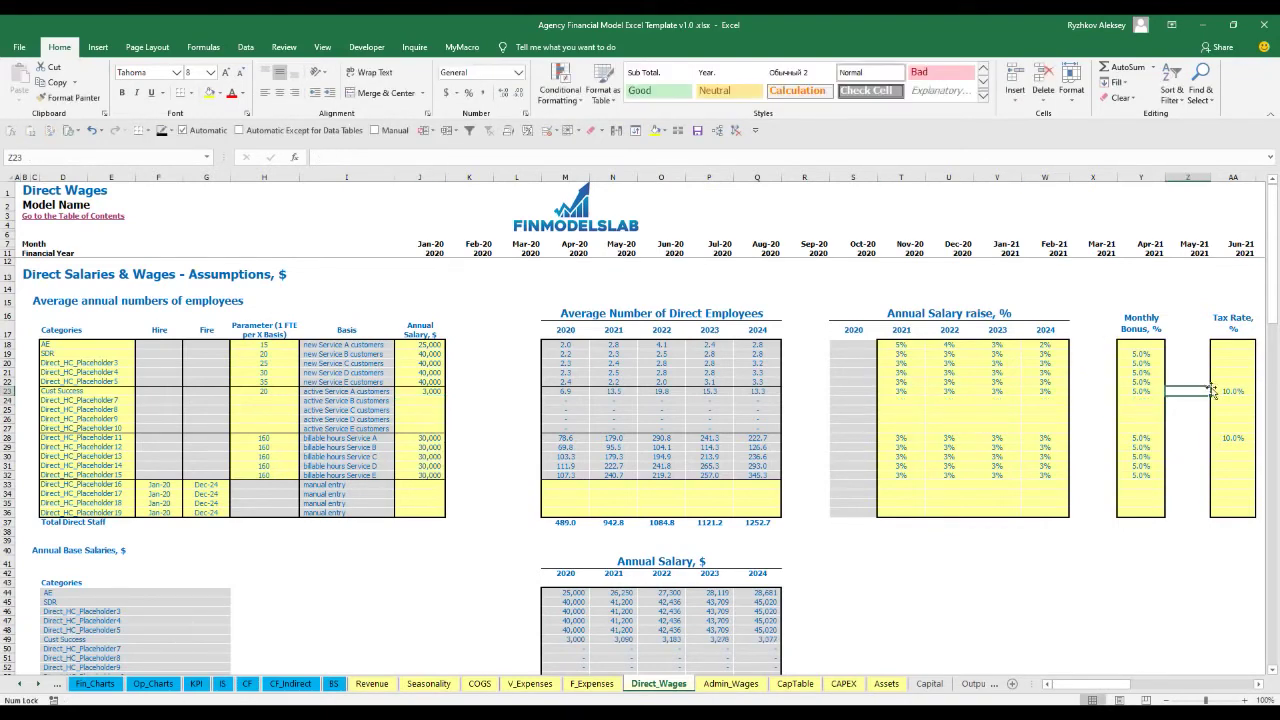
pyautogui.click(1226, 388)
pyautogui.write('10%')
pyautogui.press('Return')
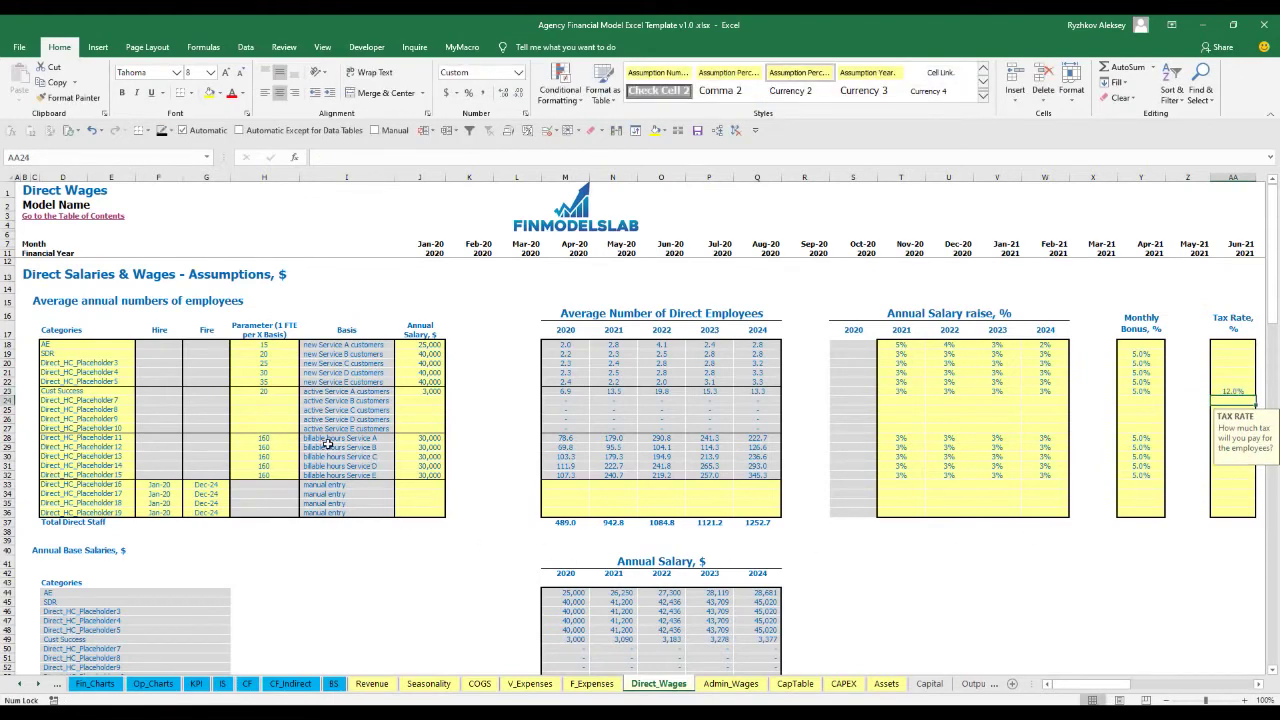
# Rename the first position based on billable hours, Direct_HC_Placeholder11, as Engineer
pyautogui.click(268, 440)
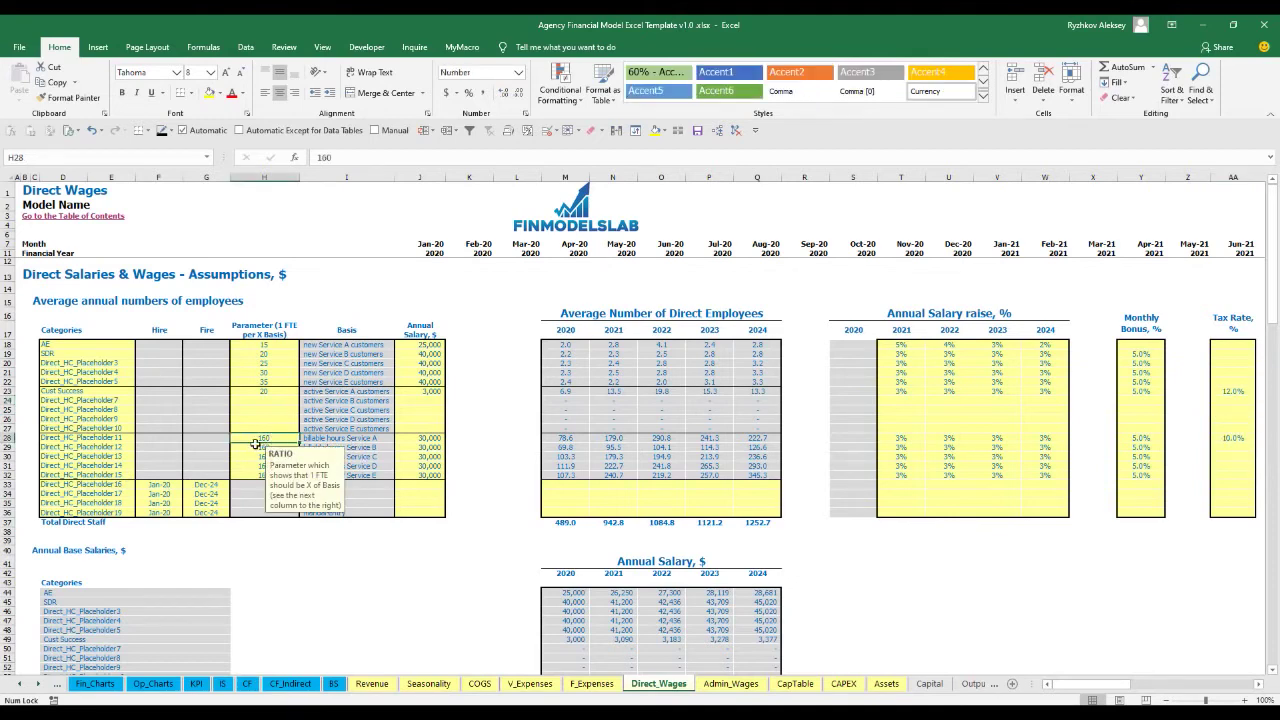
pyautogui.click(113, 440)
pyautogui.write('Engineer')
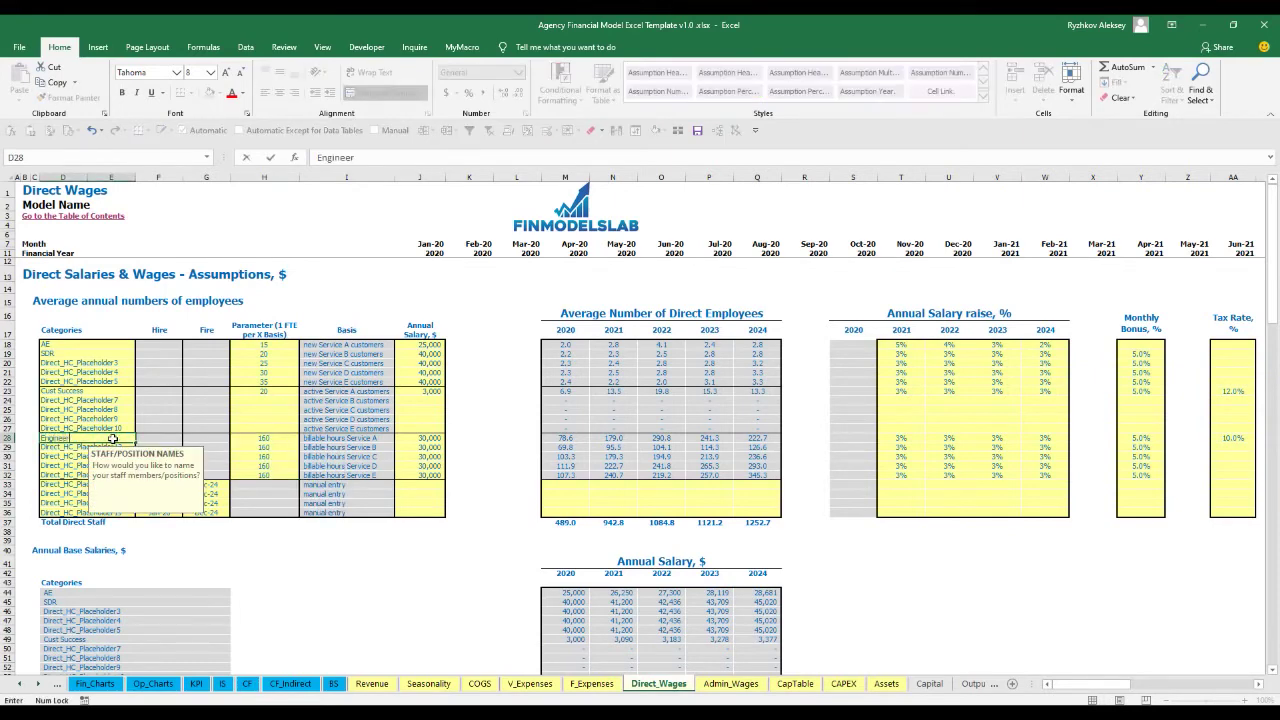
pyautogui.press('Return')
# Inspect the Engineer position's billable hours per FTE parameter and its annual salary
pyautogui.click(265, 447)
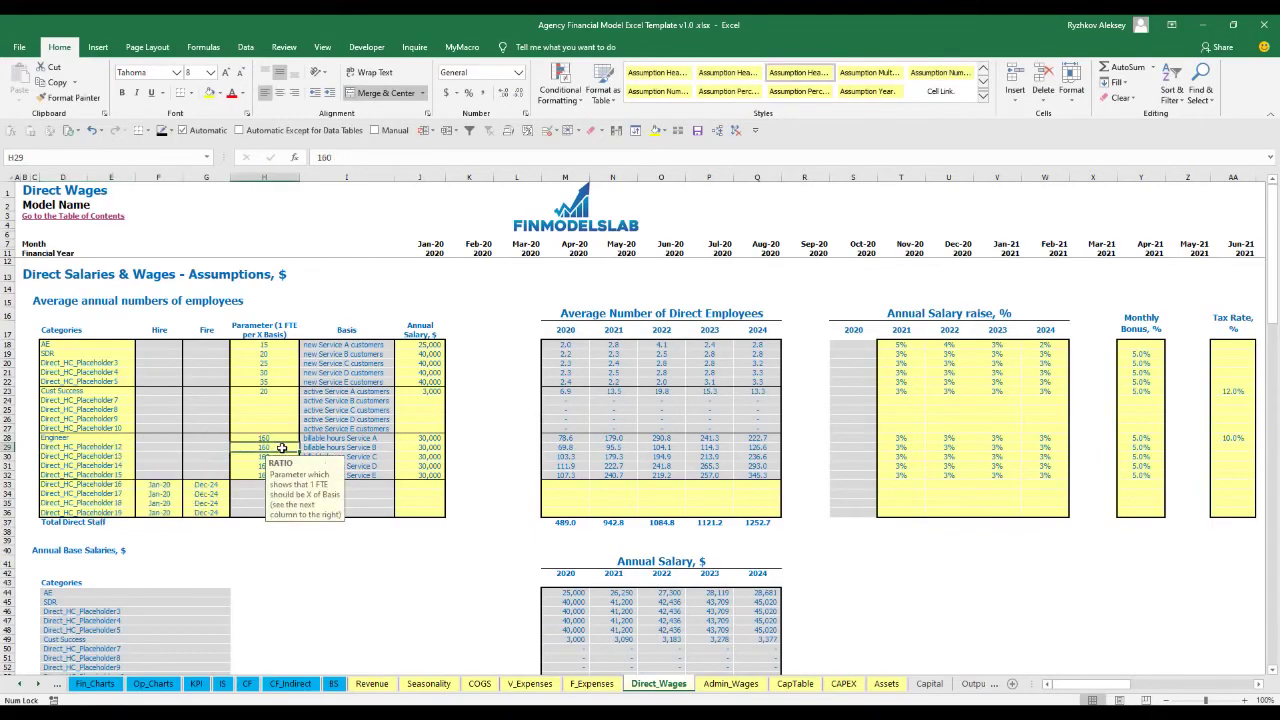
pyautogui.press('Up')
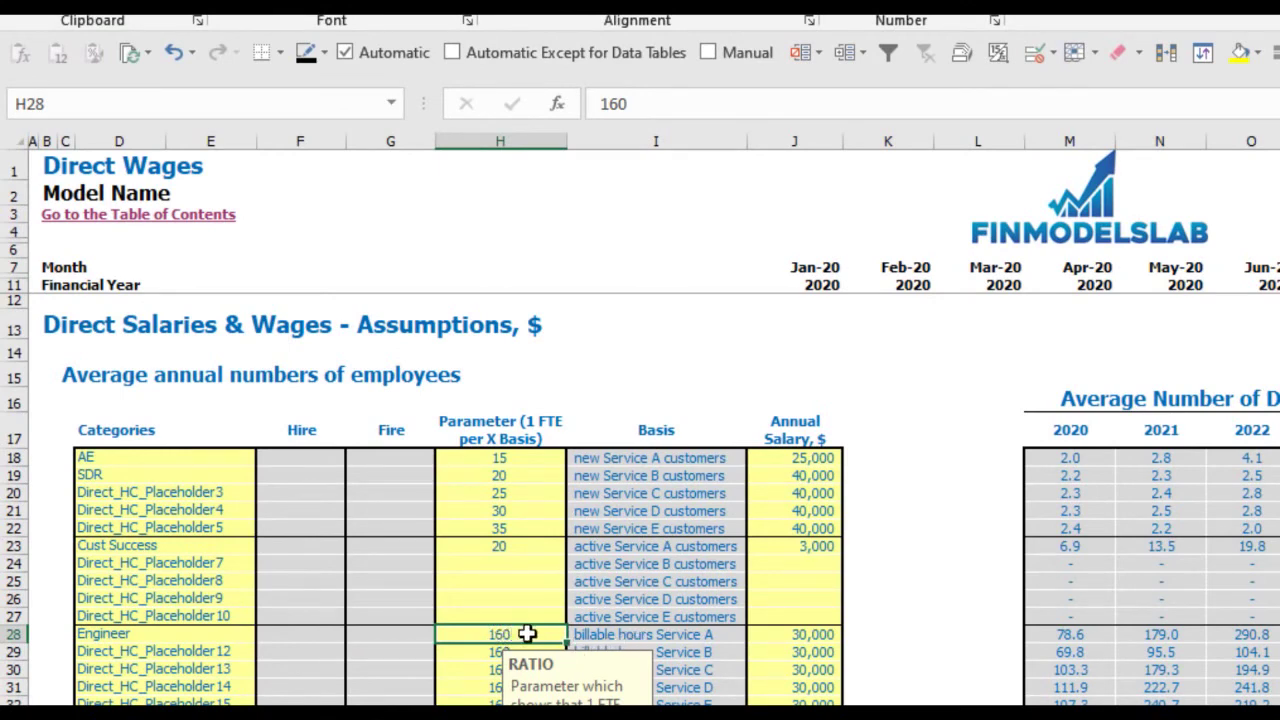
pyautogui.click(812, 637)
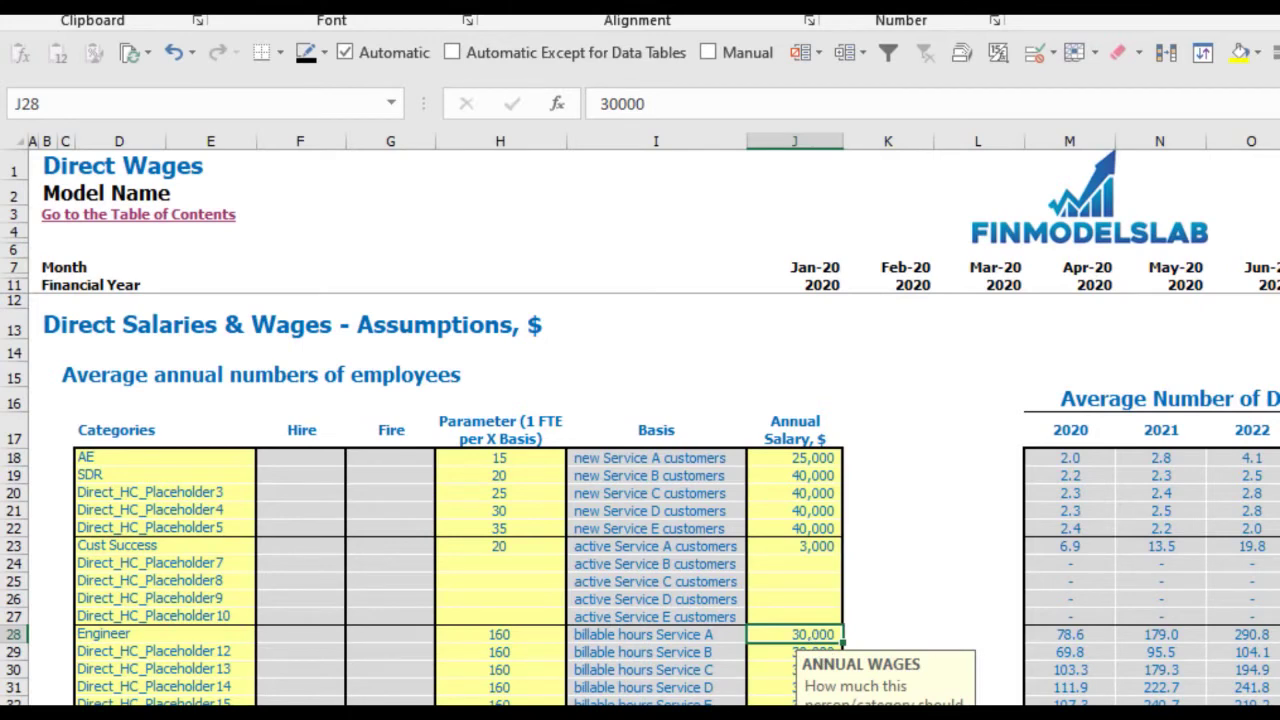
pyautogui.click(656, 715)
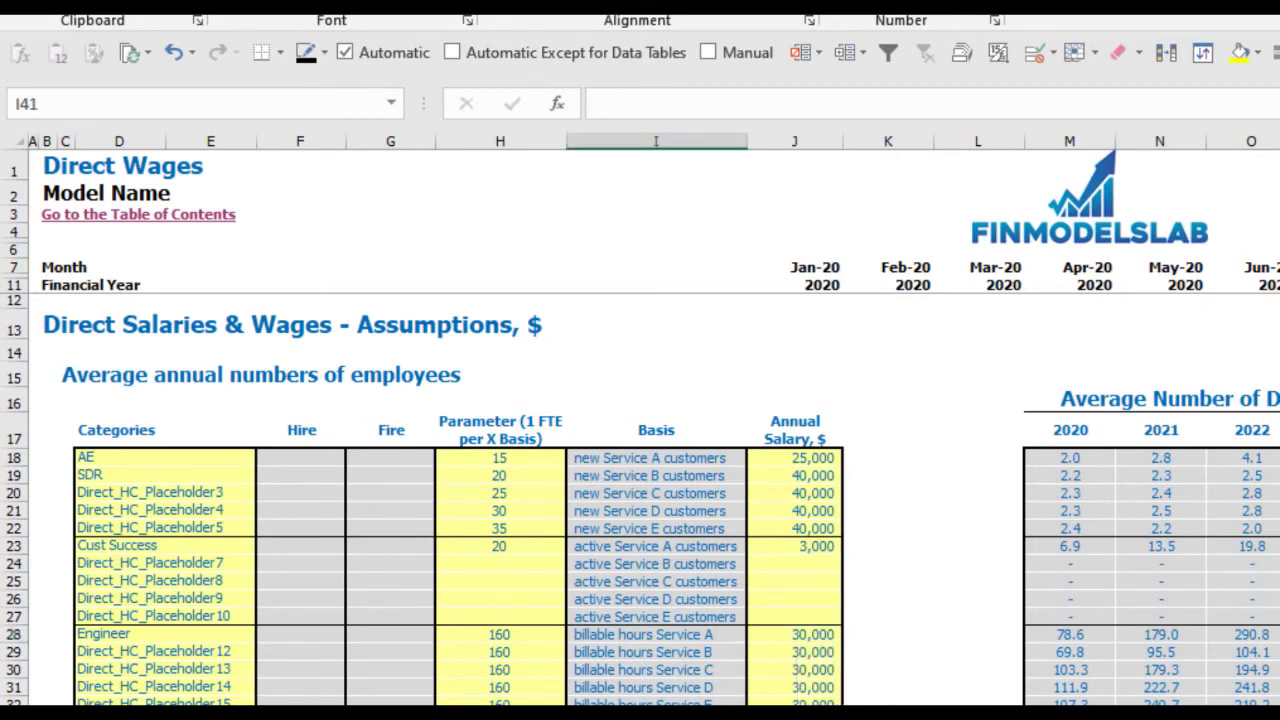
pyautogui.hotkey('shift', 'space')
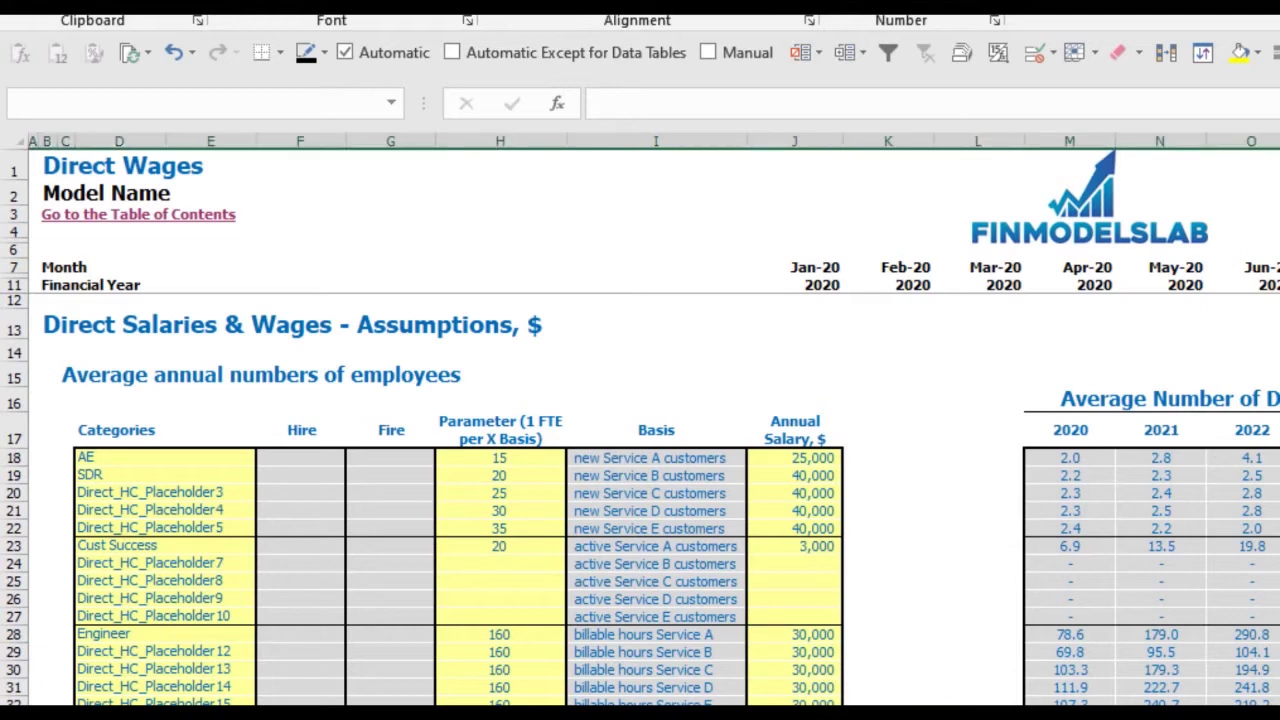
# Rename the first manual-entry position, Direct_HC_Placeholder16, as Manager
pyautogui.click(178, 712)
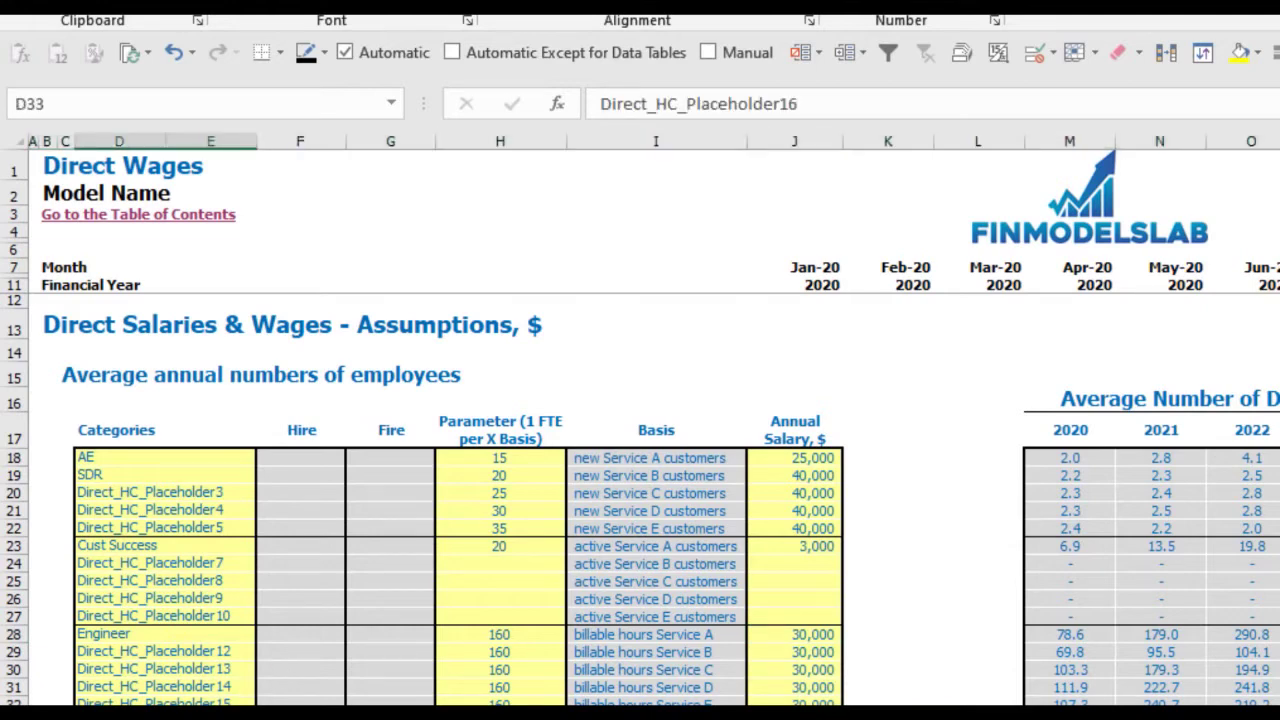
pyautogui.write('Manager')
pyautogui.press('Return')
# Set the Manager position's hire date to Mar-20 and its annual salary to 50,000
pyautogui.click(300, 712)
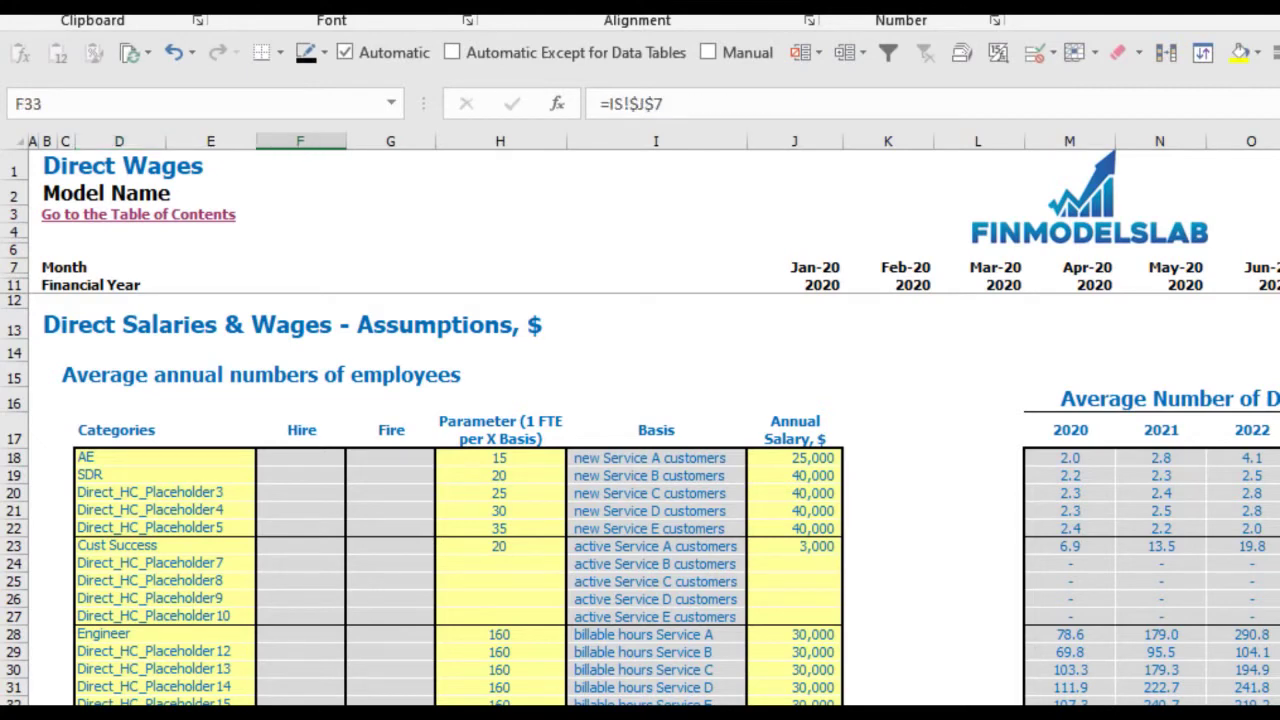
pyautogui.press('Right')
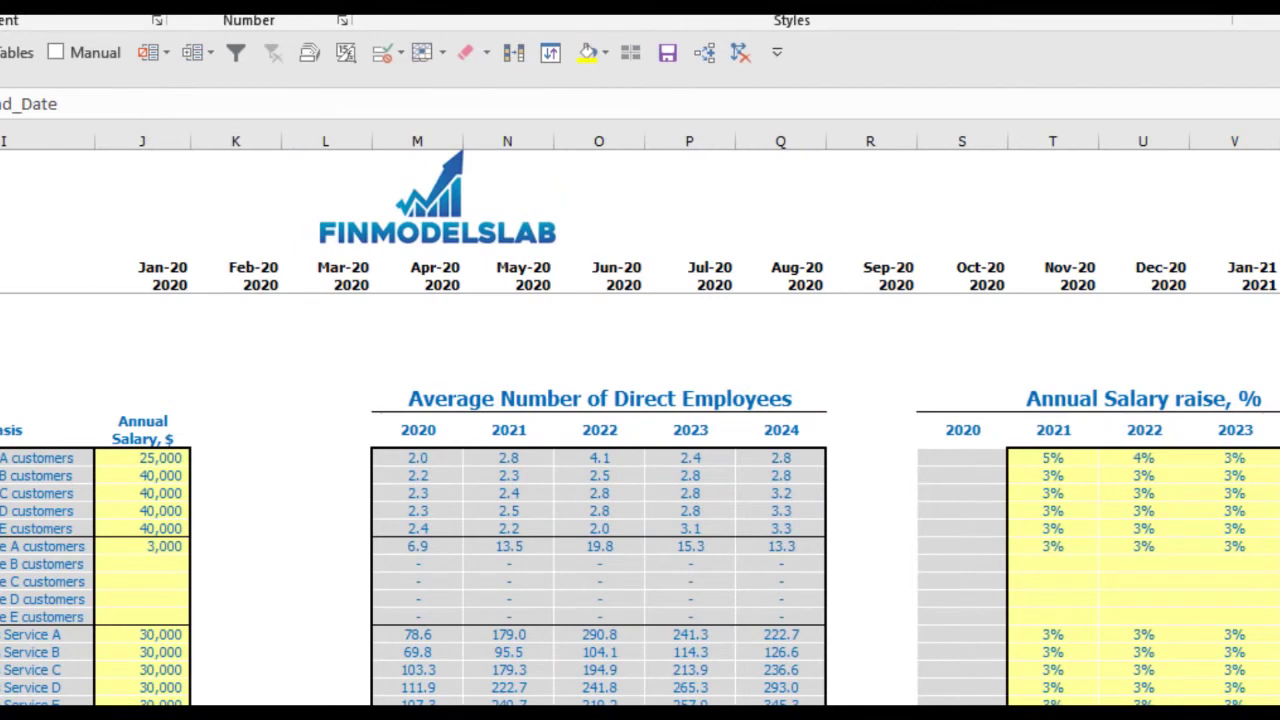
pyautogui.press('Right')
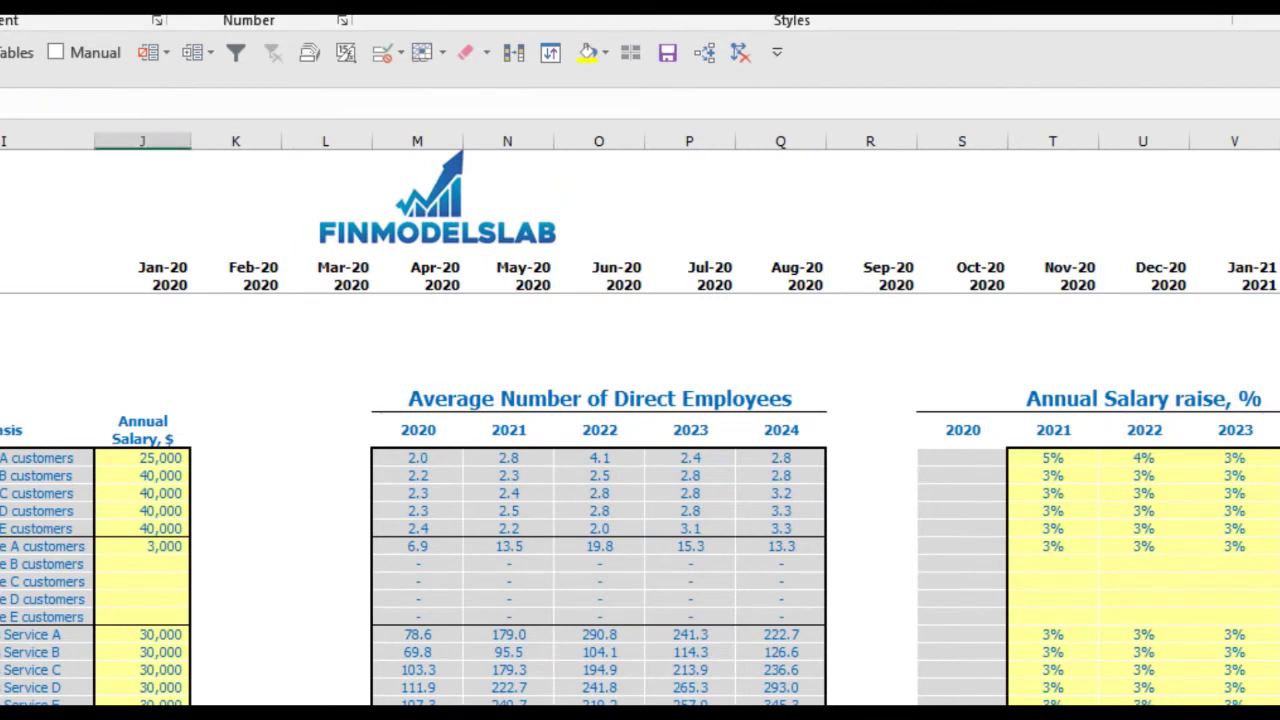
pyautogui.press('F2')
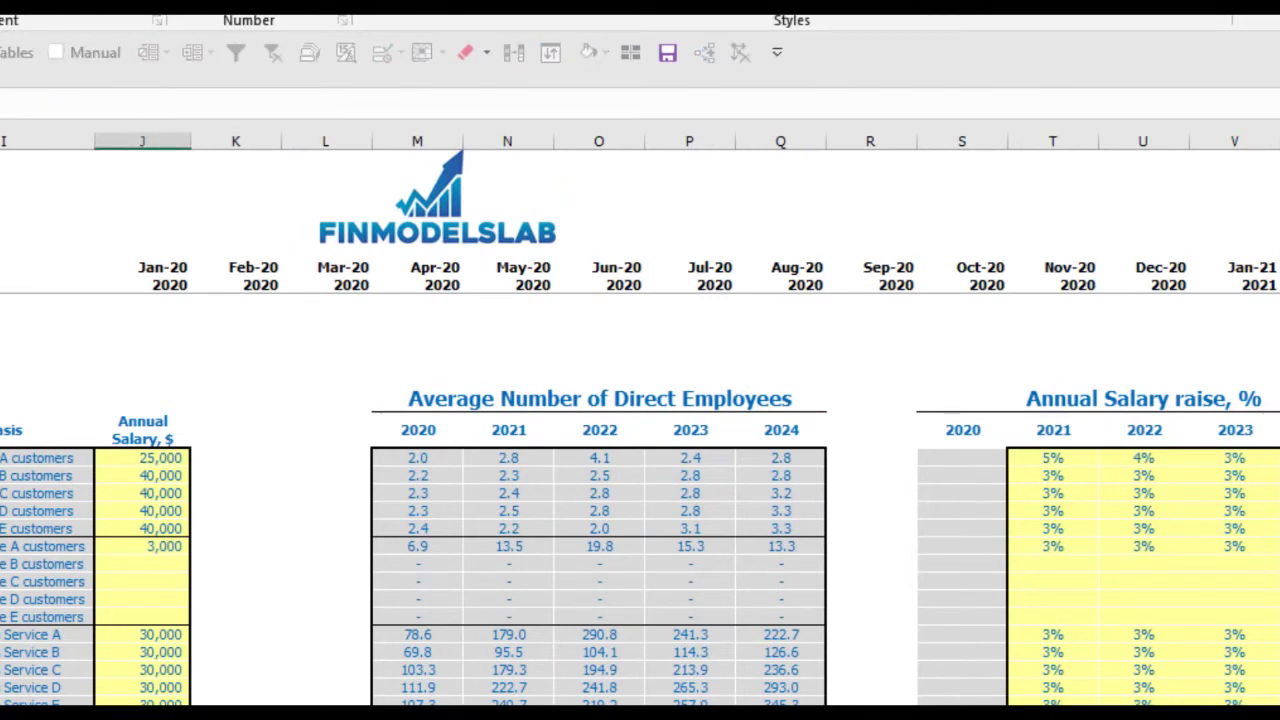
pyautogui.press('Escape')
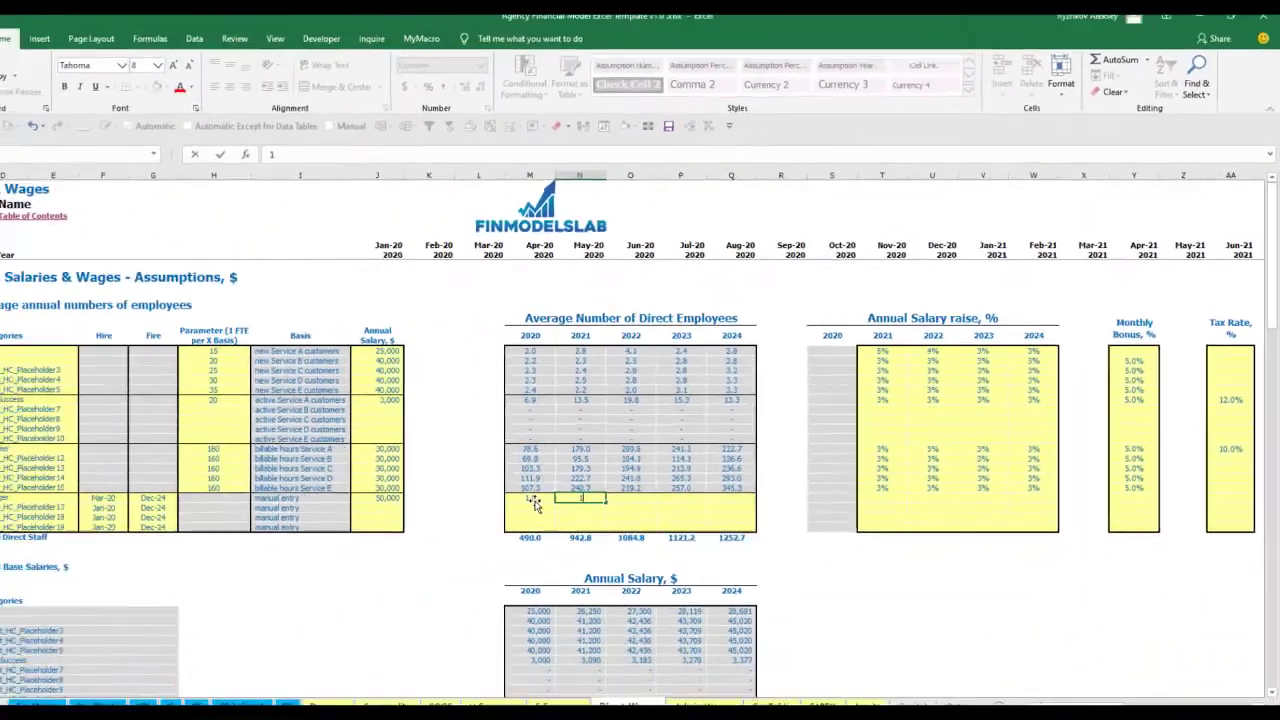
# Enter an average number of 1 Manager for each year from 2020 to 2024
pyautogui.write('1')
pyautogui.hotkey('ctrl', 'Return')
pyautogui.press('Left')
pyautogui.press('Left')
pyautogui.press('Left')
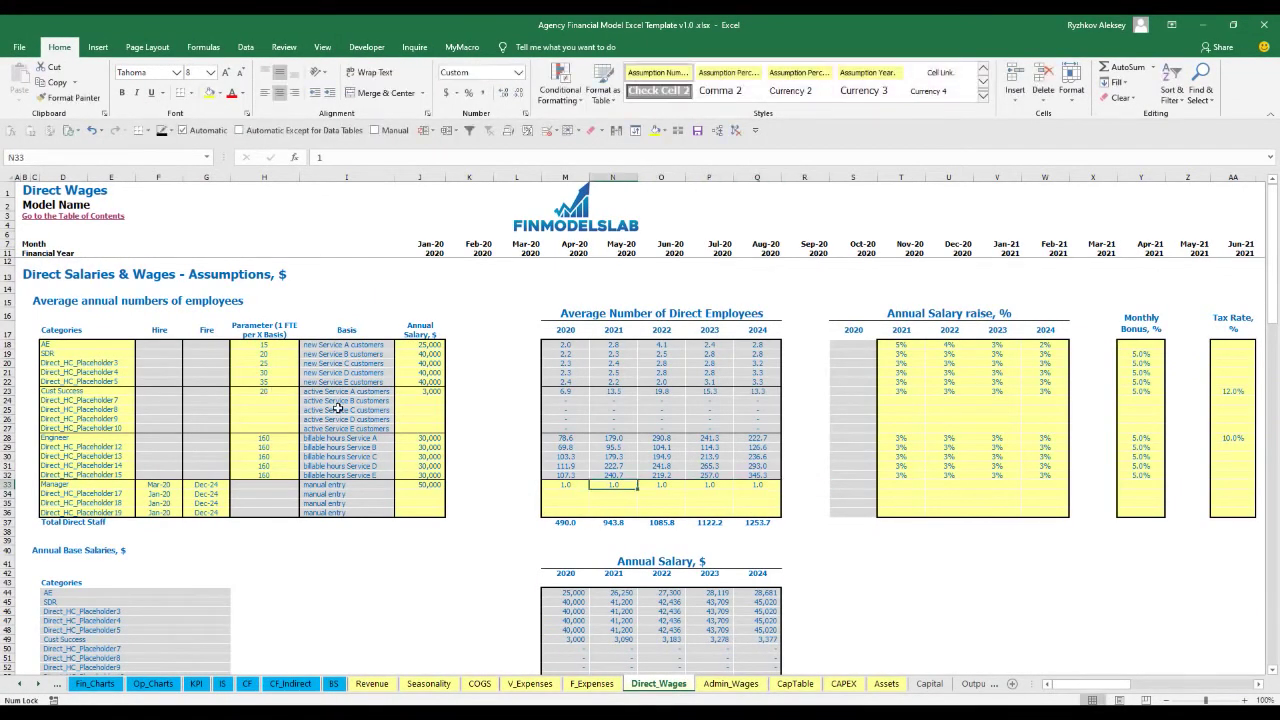
# Set the average number of Managers to 2 for 2021, 3 for 2022, 4 for 2023 and 5 for 2024
pyautogui.write('2')
pyautogui.press('Tab')
pyautogui.write('3')
pyautogui.press('Tab')
pyautogui.write('4')
pyautogui.press('Tab')
pyautogui.write('5')
pyautogui.press('Tab')
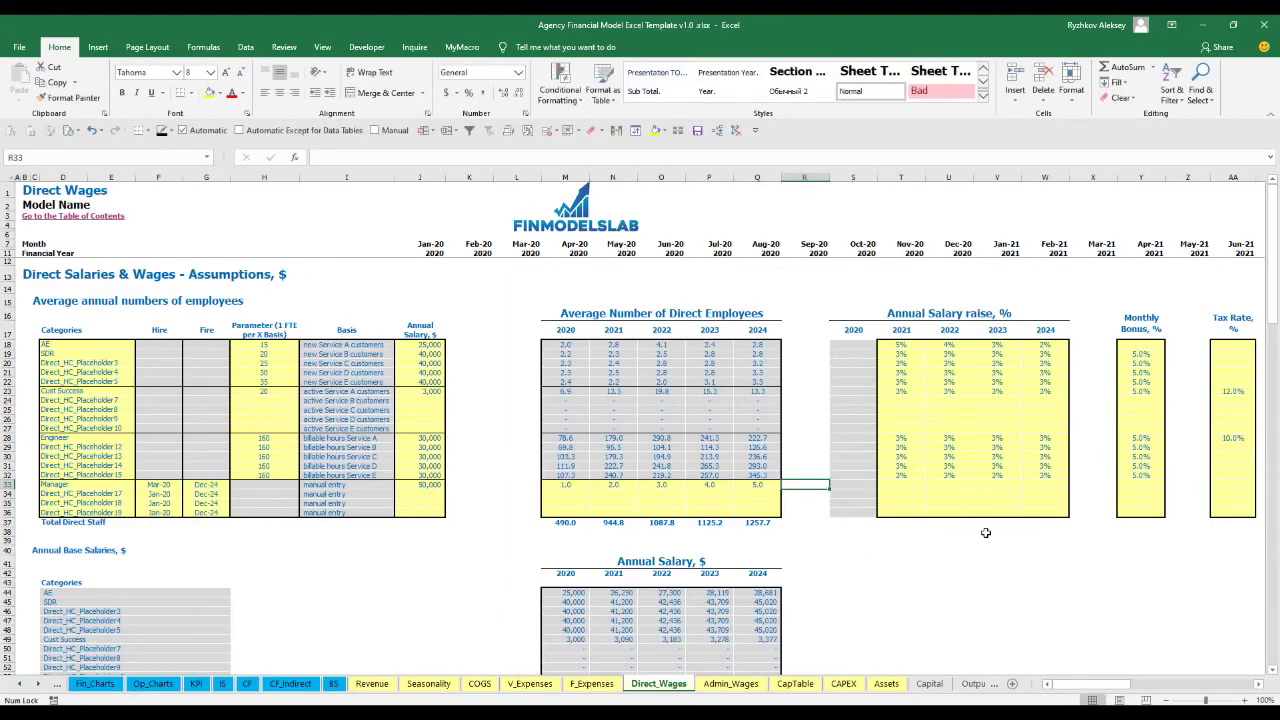
# Examine the Manager row of the Total Direct Staff Numbers section month by month from the Mar-20 hire date onward
pyautogui.scroll(-15, 391, 526)
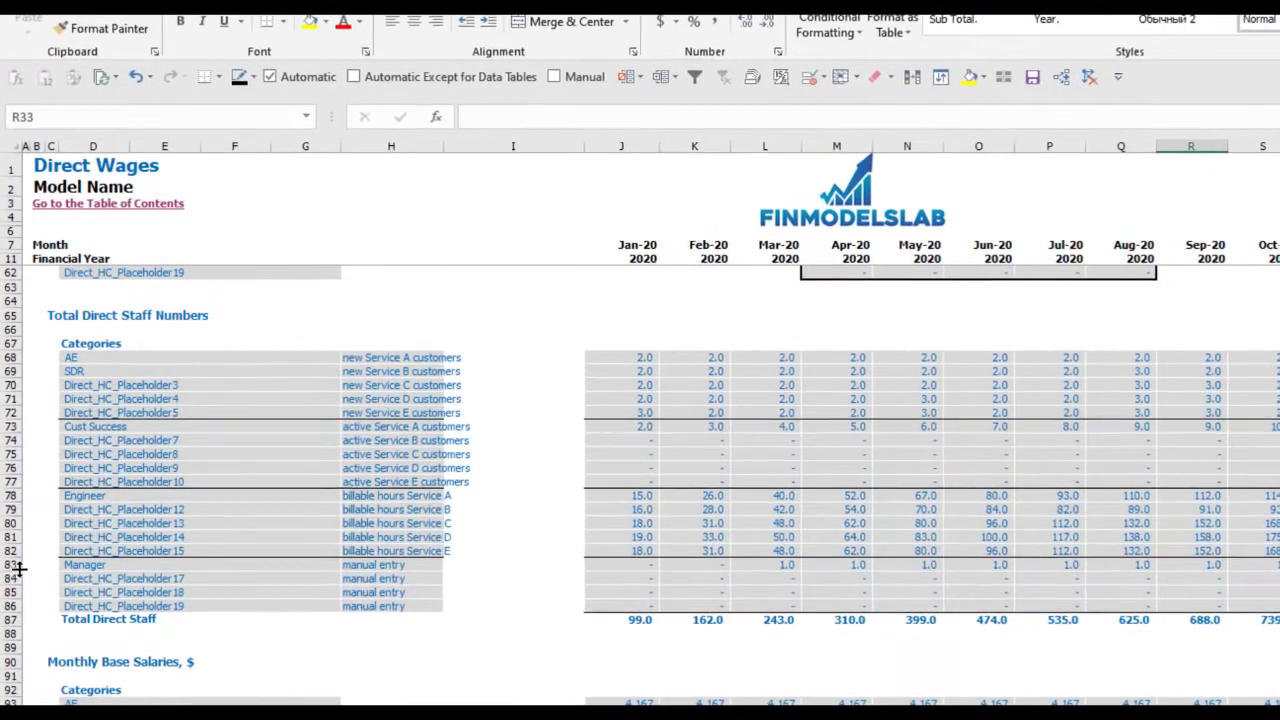
pyautogui.click(6, 505)
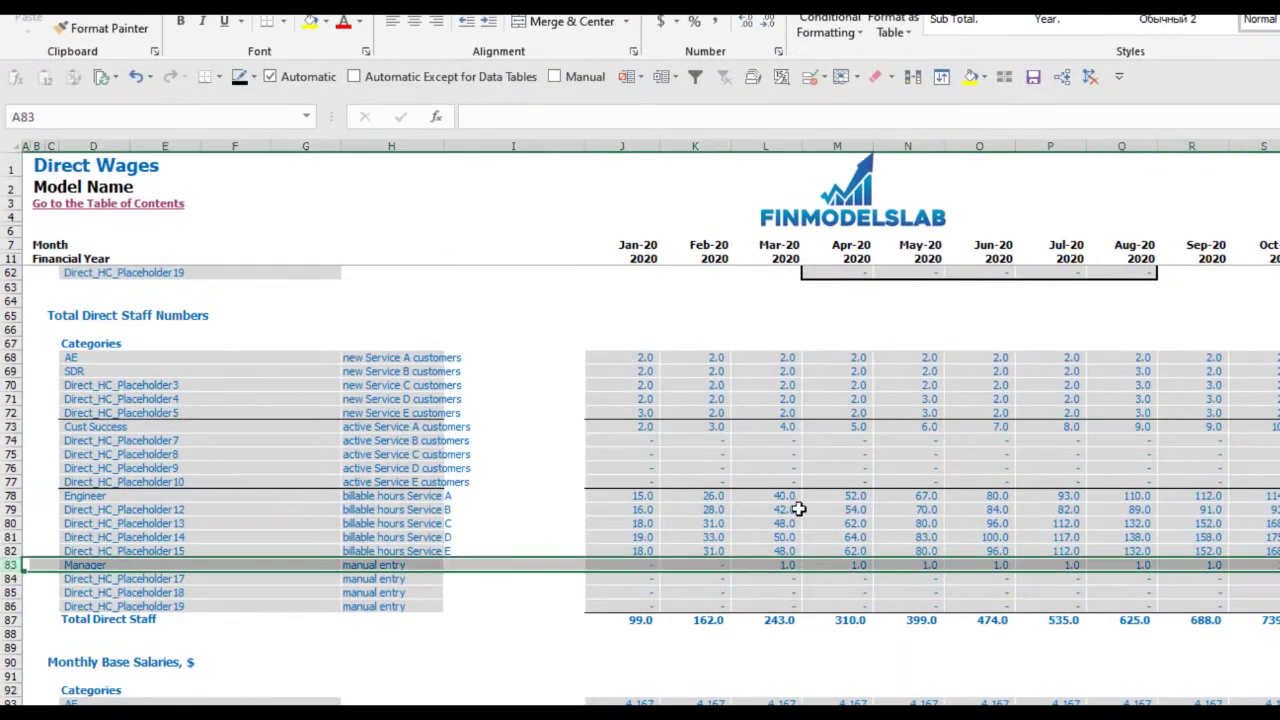
pyautogui.click(795, 566)
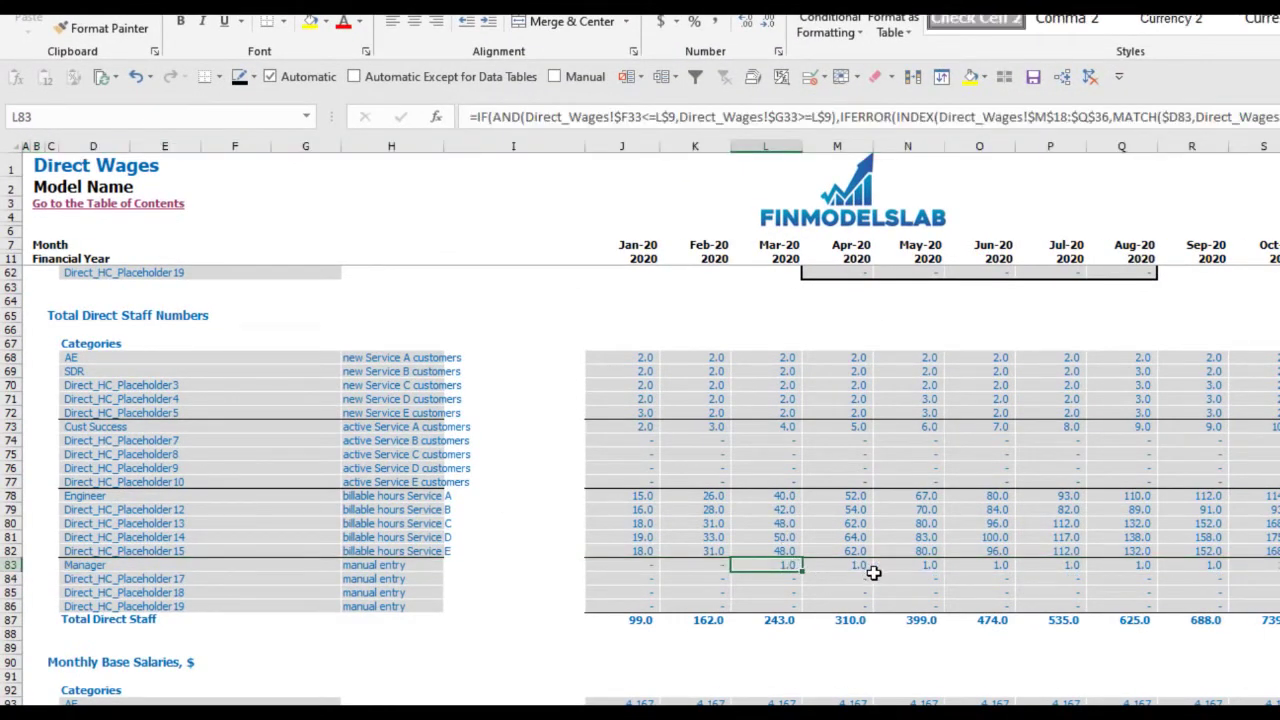
pyautogui.click(1279, 579)
pyautogui.press('Up')
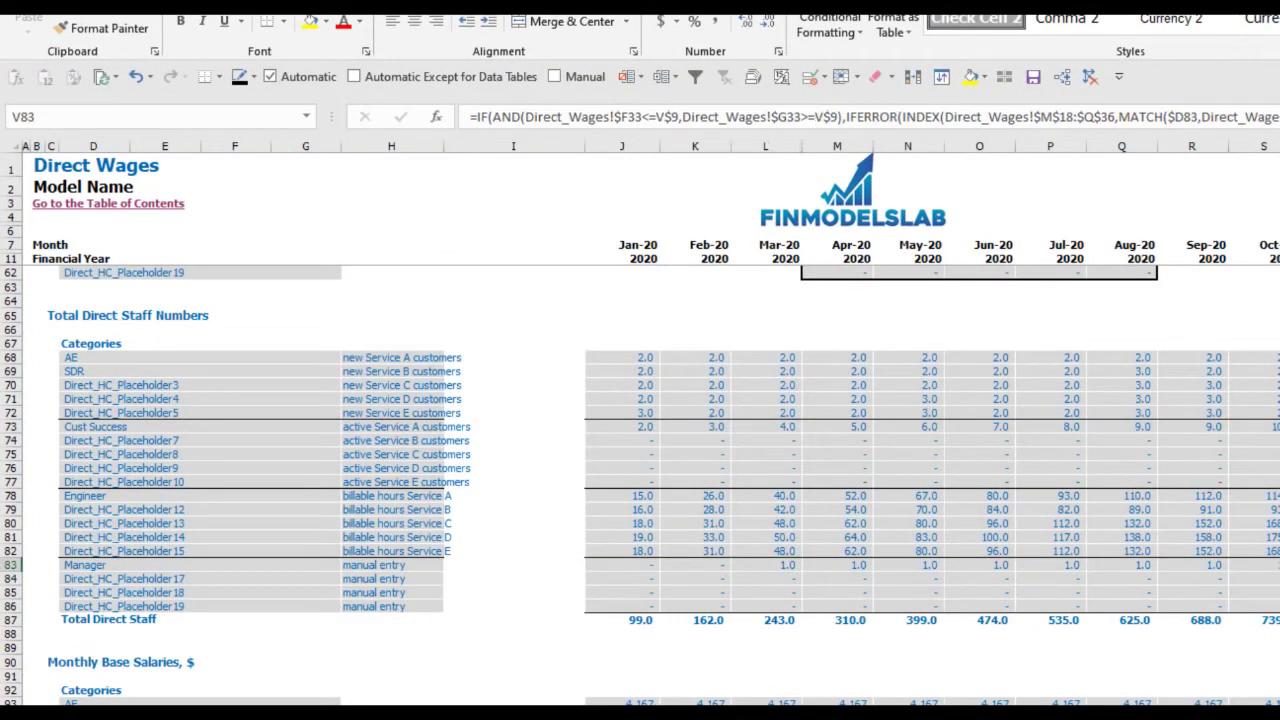
pyautogui.press('Right')
pyautogui.press('Right')
pyautogui.press('Right')
pyautogui.press('Right')
pyautogui.press('Right')
pyautogui.press('Right')
pyautogui.press('Right')
pyautogui.press('Right')
pyautogui.press('Right')
pyautogui.press('Right')
pyautogui.press('Right')
pyautogui.press('Right')
pyautogui.press('Right')
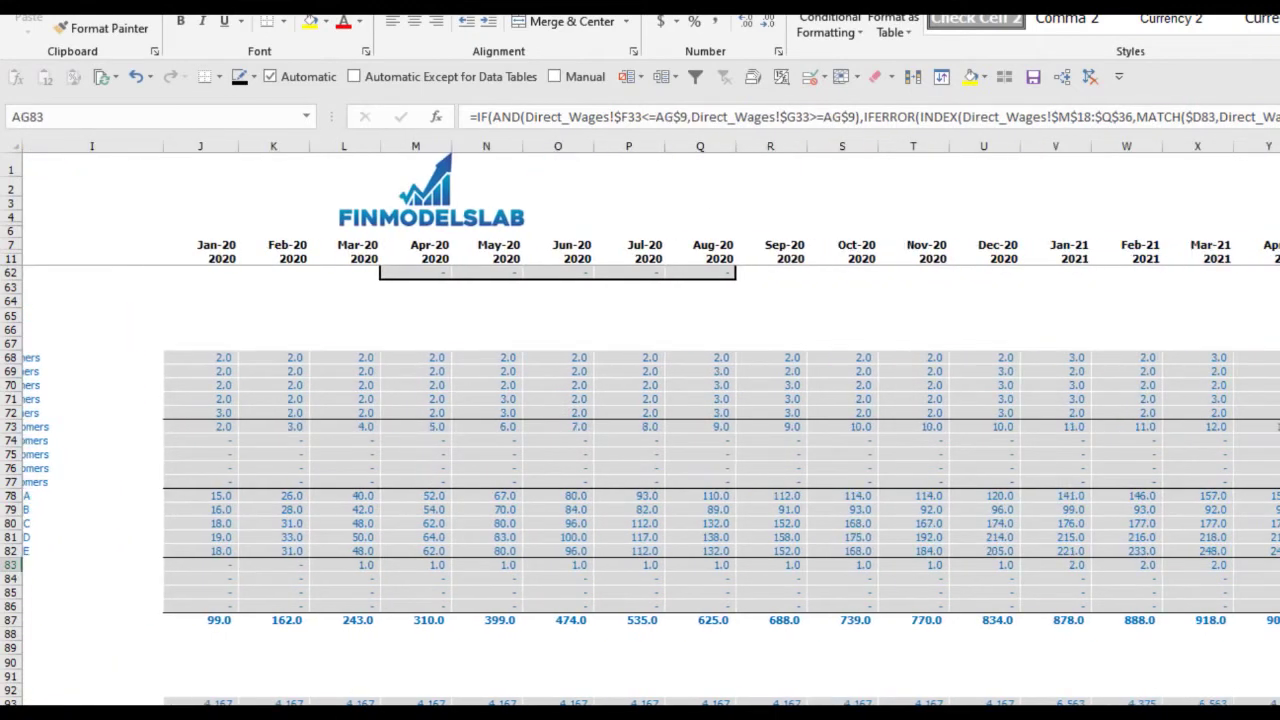
pyautogui.press('Left')
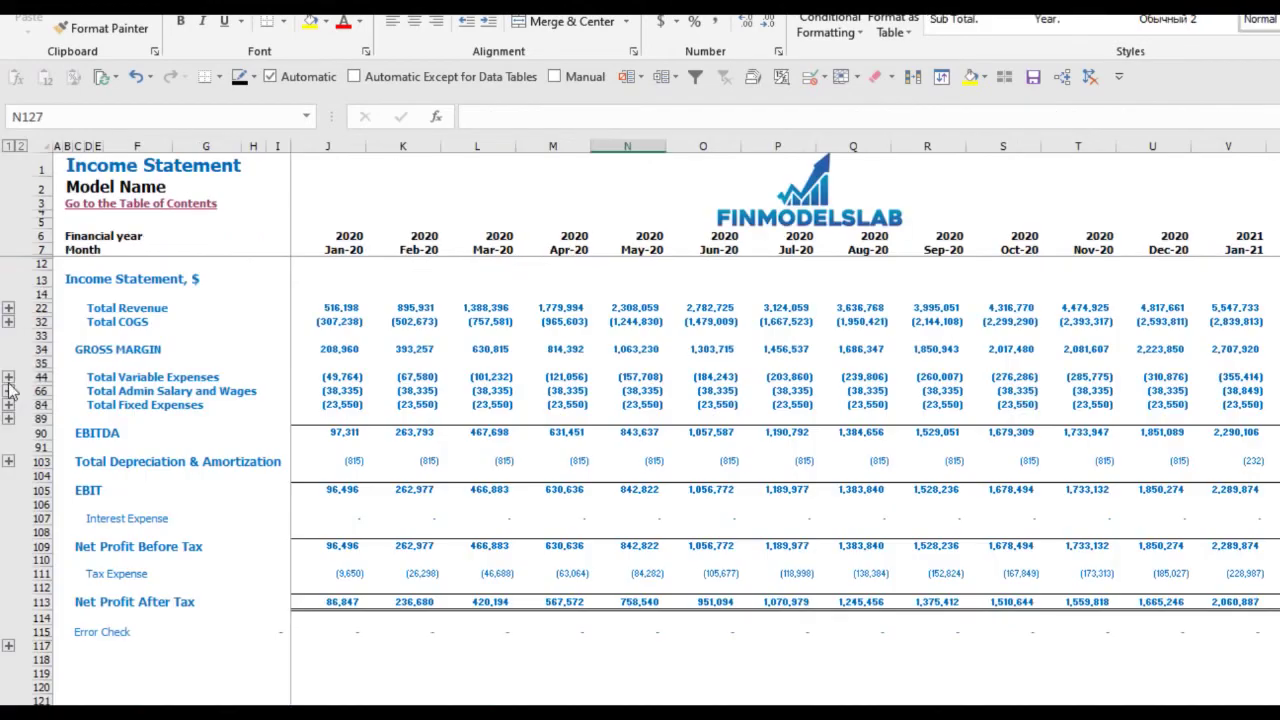
# Expand the Total COGS group in the Income Statement and review the Direct Salary and Wages row
pyautogui.click(8, 322)
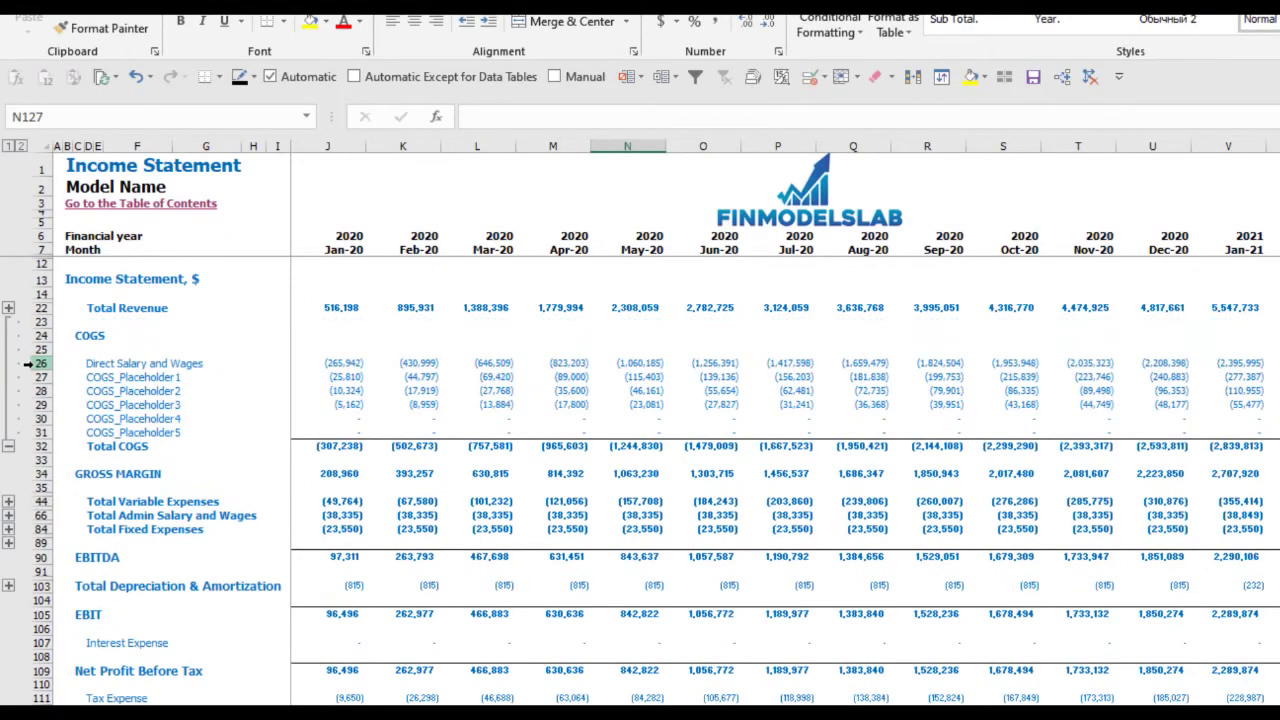
pyautogui.click(36, 363)
pyautogui.click(328, 364)
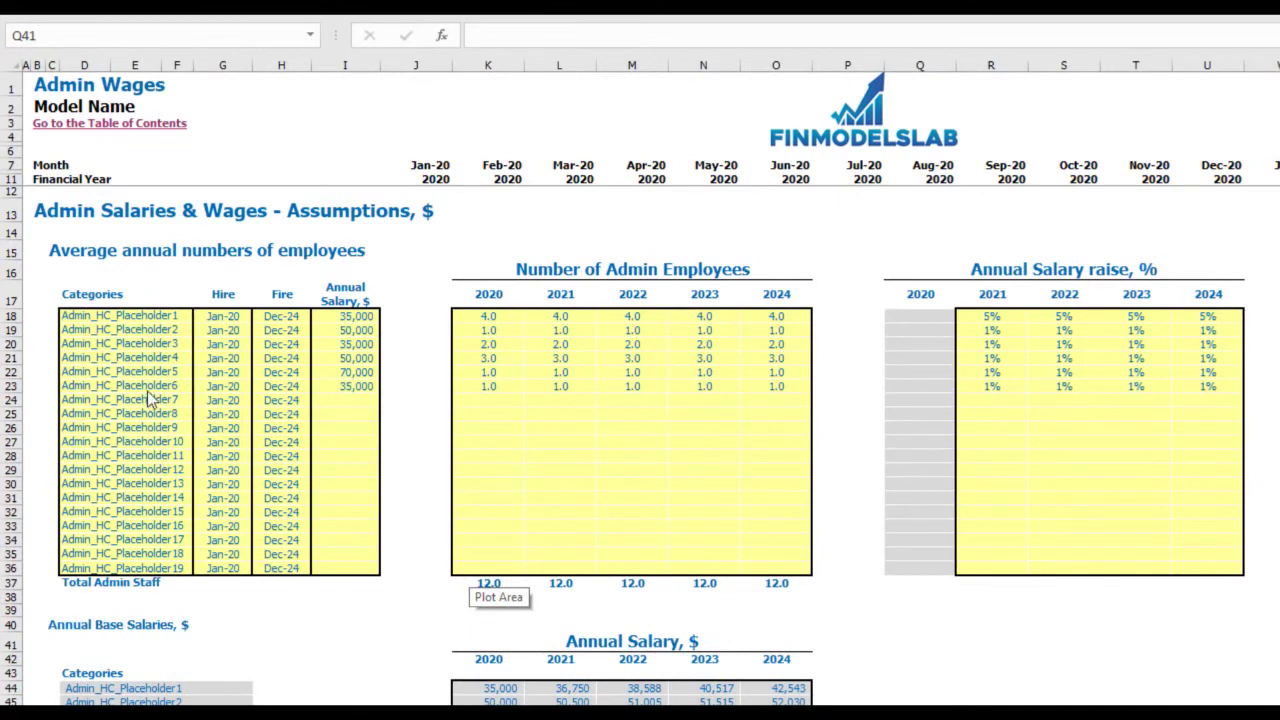
# Rename the first admin staff category as managers and set its hire date to Feb-20
pyautogui.click(81, 320)
pyautogui.write('managers')
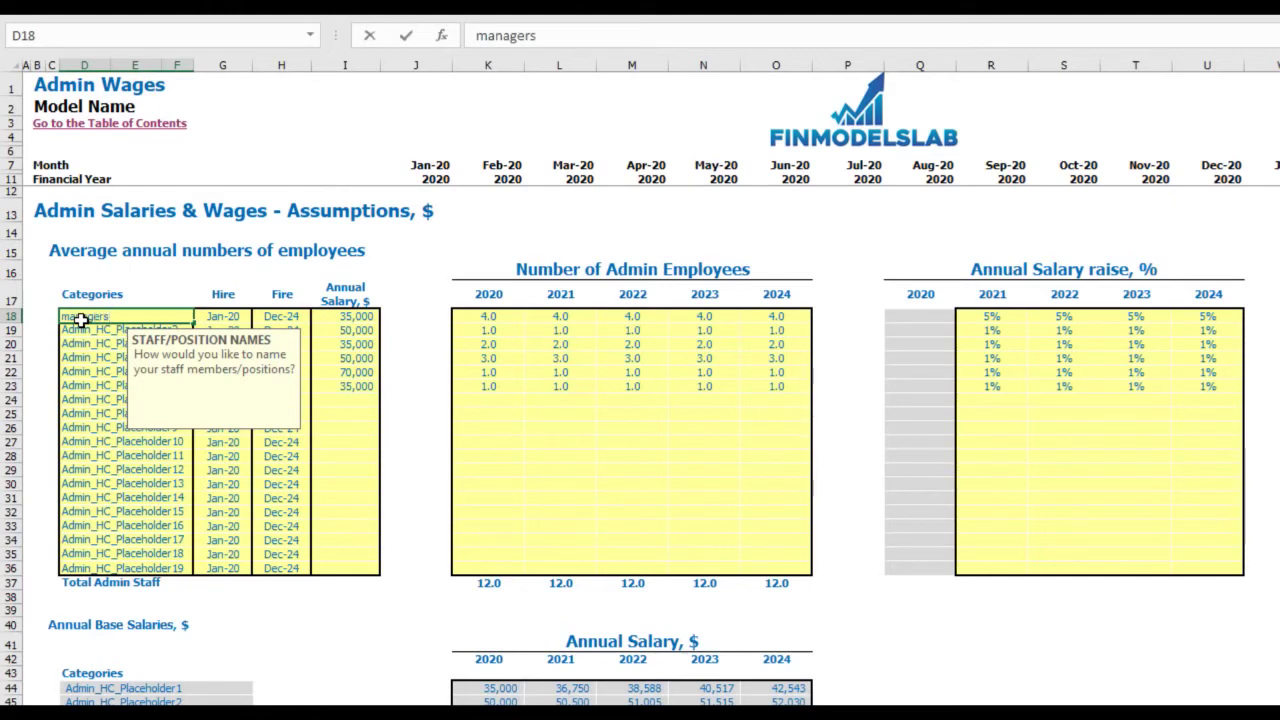
pyautogui.press('Return')
pyautogui.click(248, 317)
pyautogui.click(259, 317)
pyautogui.click(245, 345)
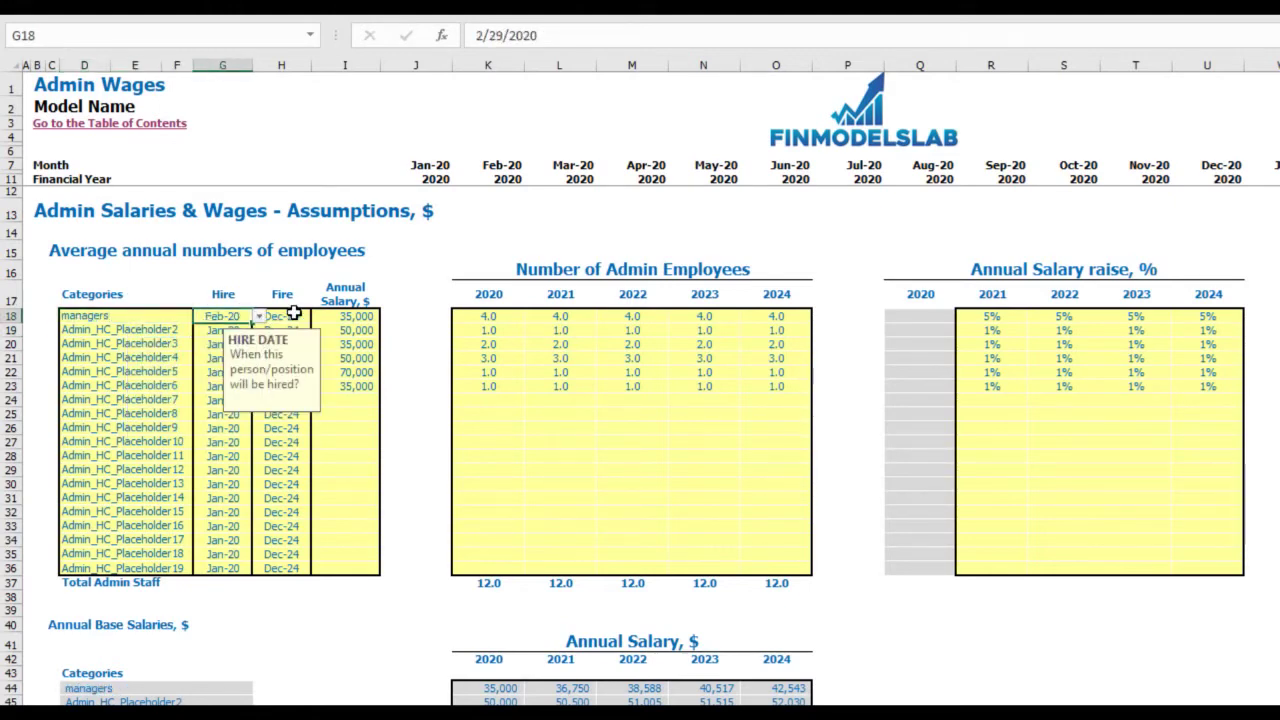
# Set the annual salary of the managers category to 40,000
pyautogui.click(294, 315)
pyautogui.click(402, 259)
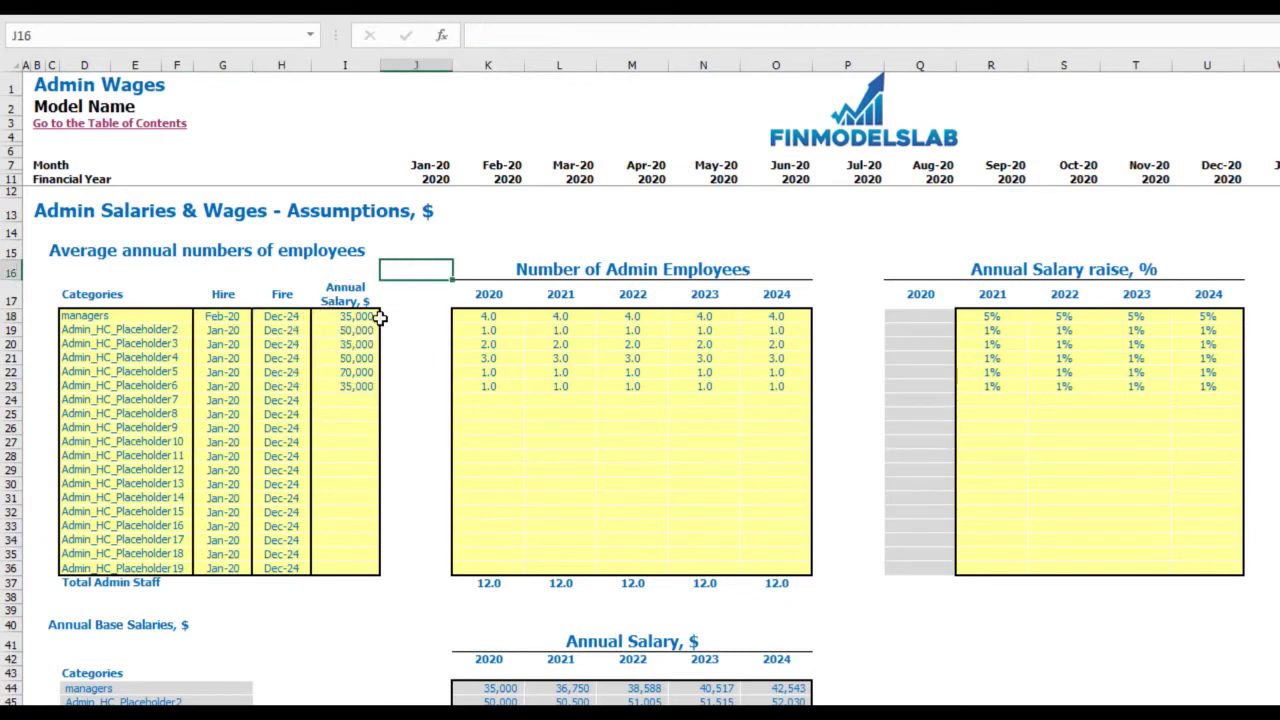
pyautogui.click(357, 316)
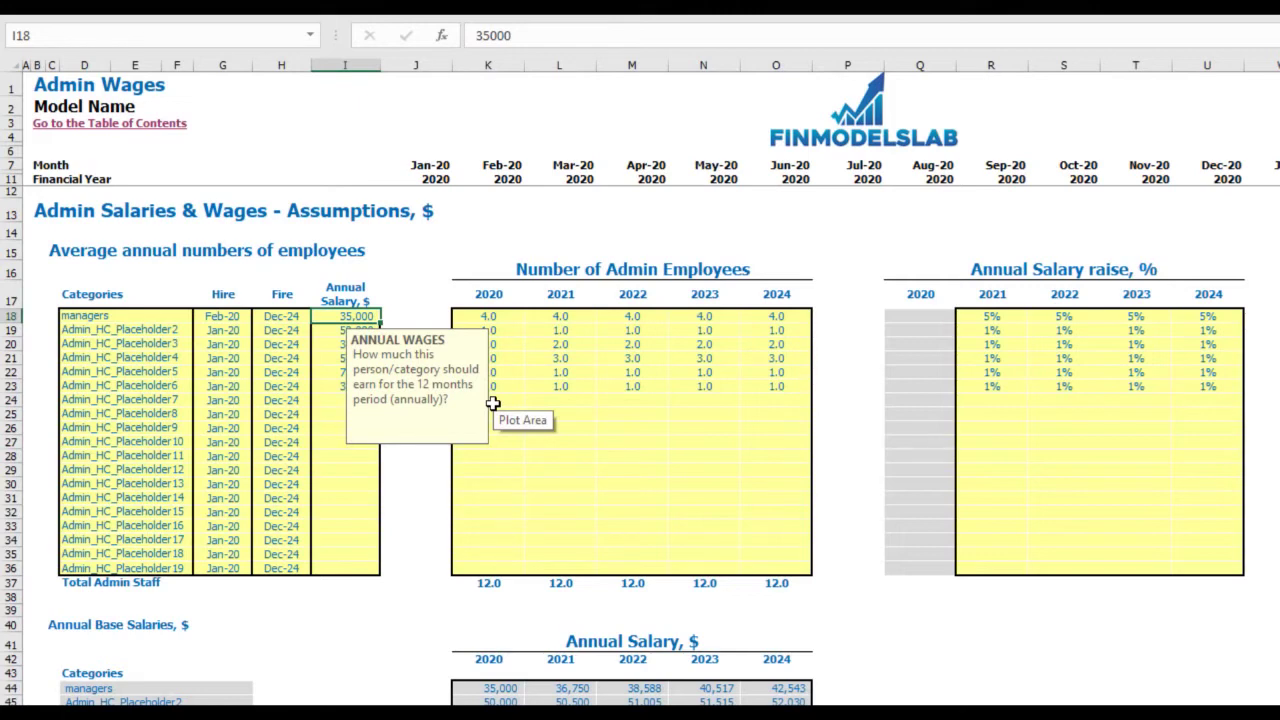
pyautogui.write('40000')
pyautogui.press('Return')
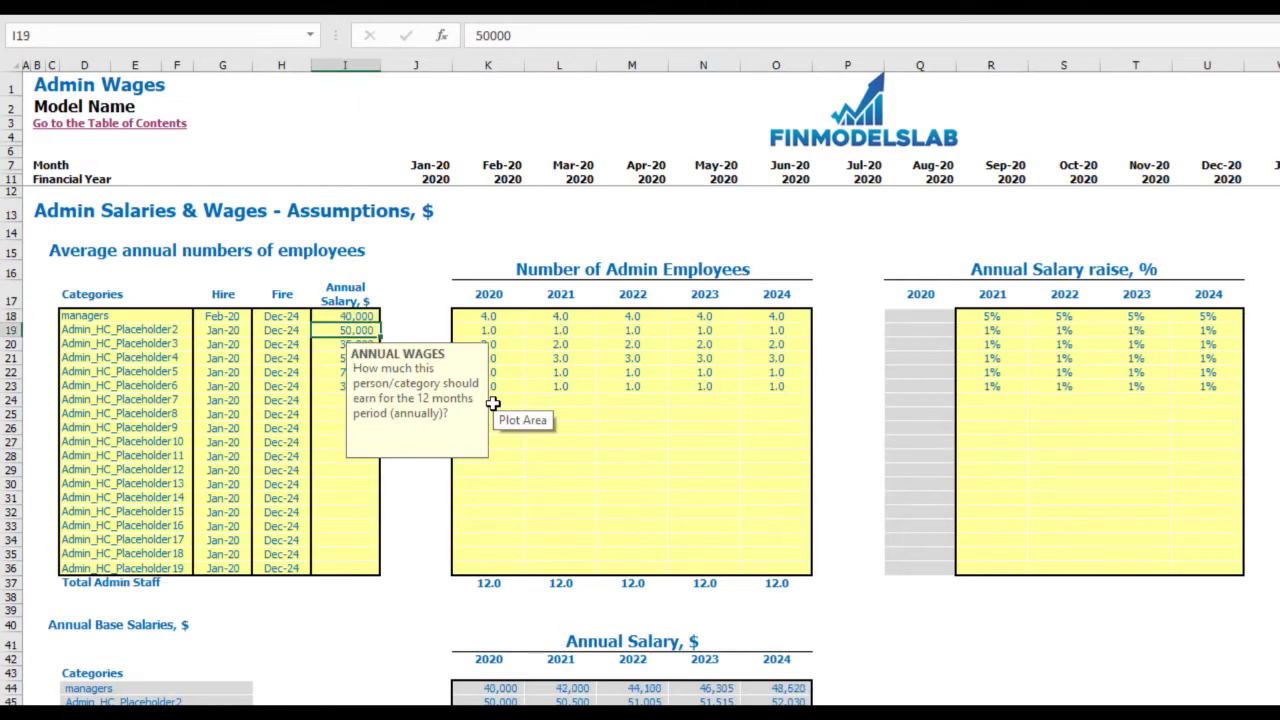
# Set the number of admin managers to 1, 2, 3, 4 and 5 for the years 2020 to 2024
pyautogui.click(488, 316)
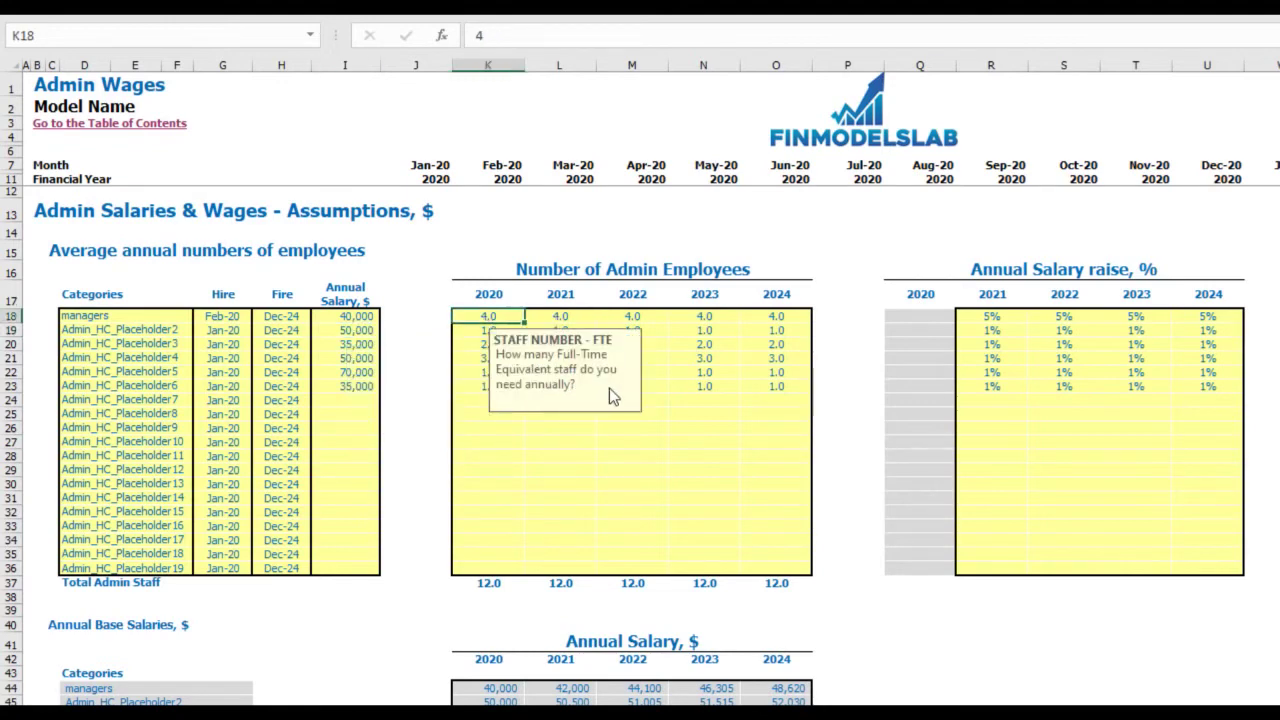
pyautogui.write('1')
pyautogui.press('Tab')
pyautogui.write('2')
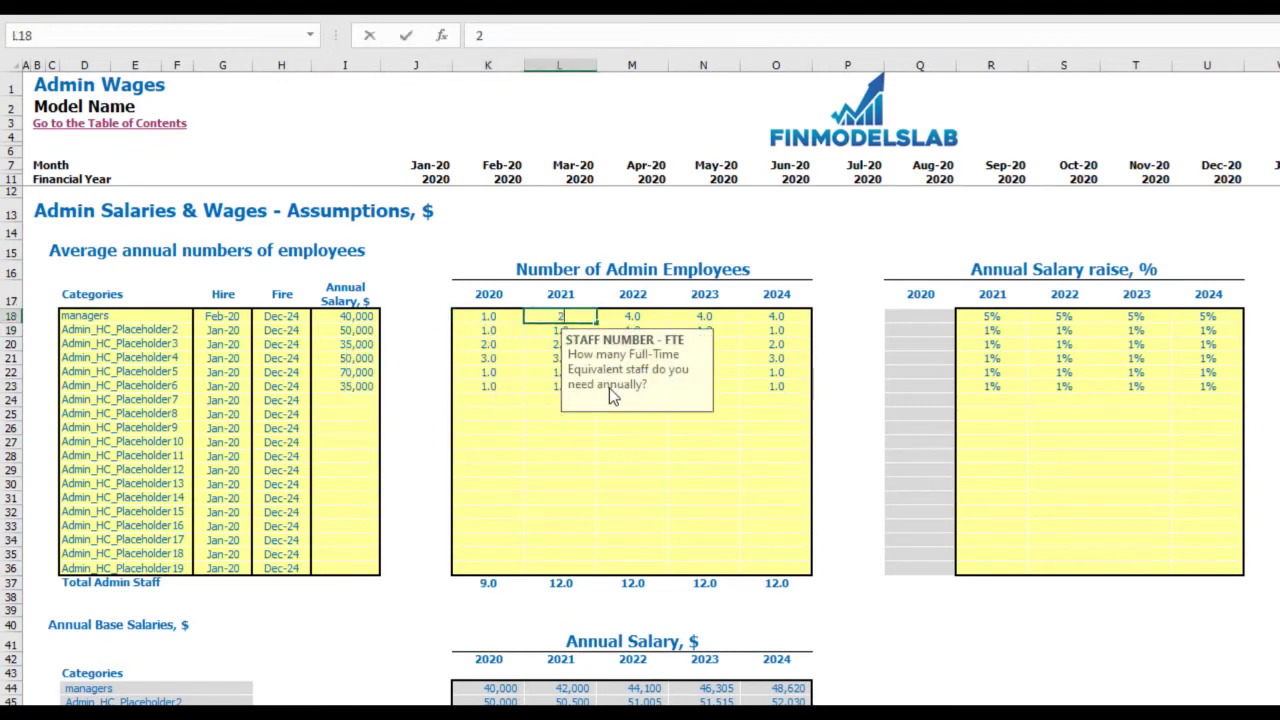
pyautogui.press('Tab')
pyautogui.write('3')
pyautogui.press('Tab')
pyautogui.press('Tab')
pyautogui.hscroll(5, 500, 251)
pyautogui.write('5')
pyautogui.click(500, 251)
# Set the managers' annual salary raise to 3%, 4%, 5% and 6% for the years 2021 to 2024
pyautogui.moveTo(674, 316); pyautogui.dragTo(893, 326)
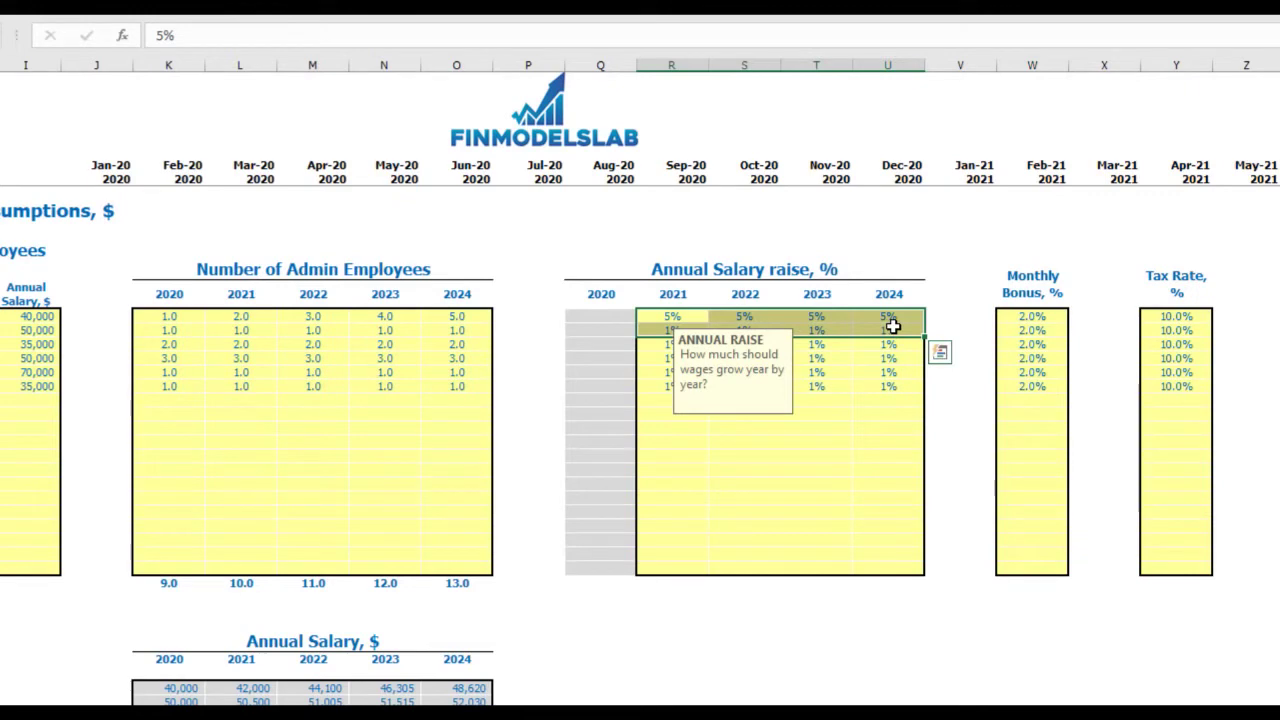
pyautogui.click(670, 314)
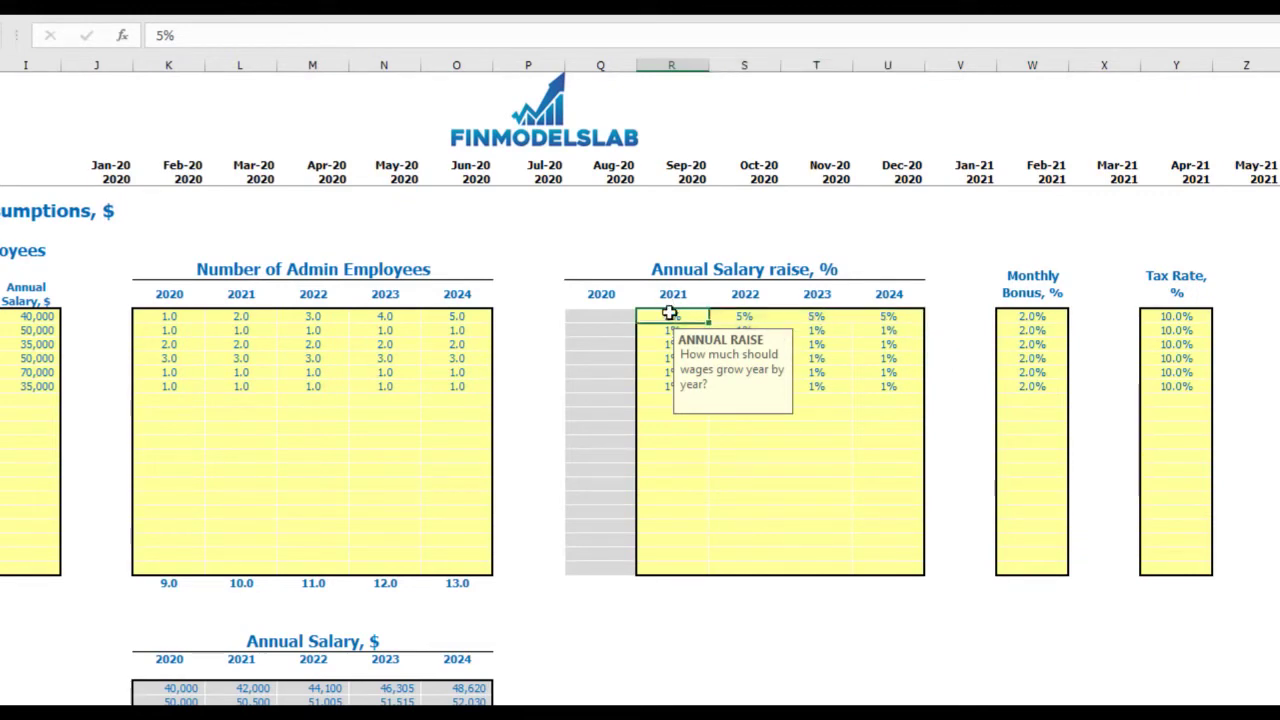
pyautogui.write('3')
pyautogui.press('Tab')
pyautogui.write('4')
pyautogui.press('Tab')
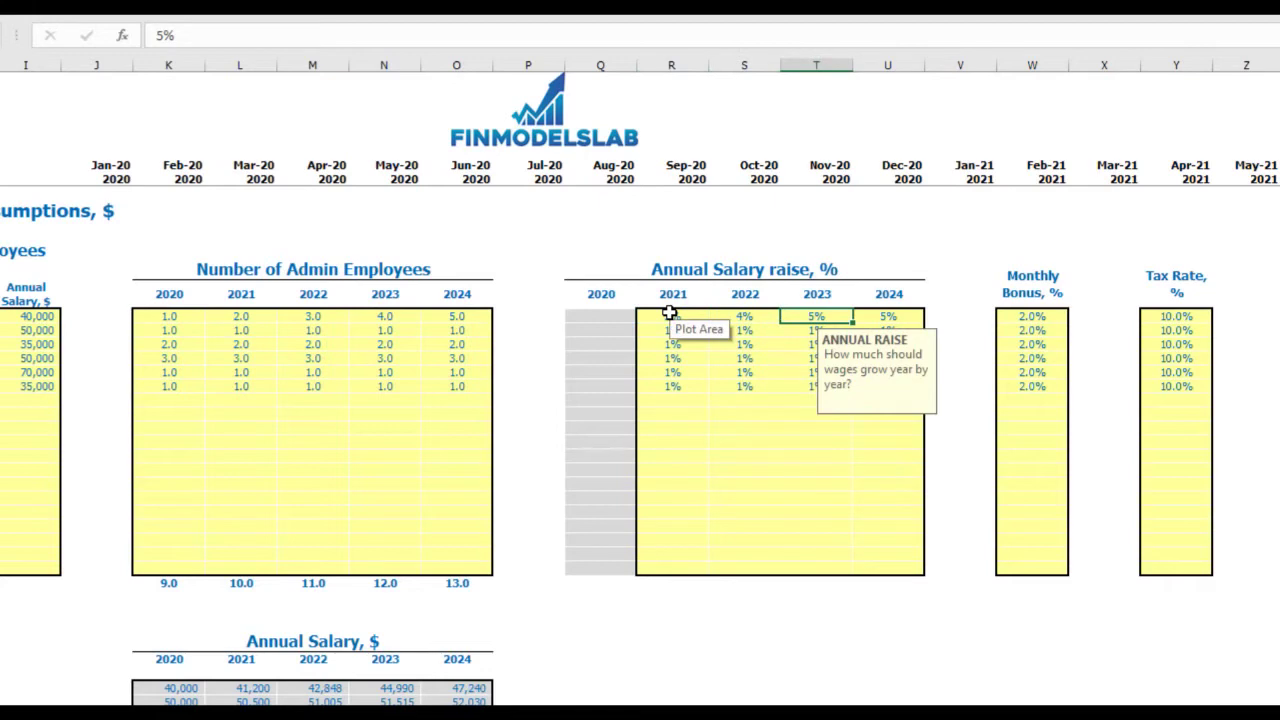
pyautogui.write('5')
pyautogui.press('Tab')
pyautogui.write('6')
pyautogui.press('Return')
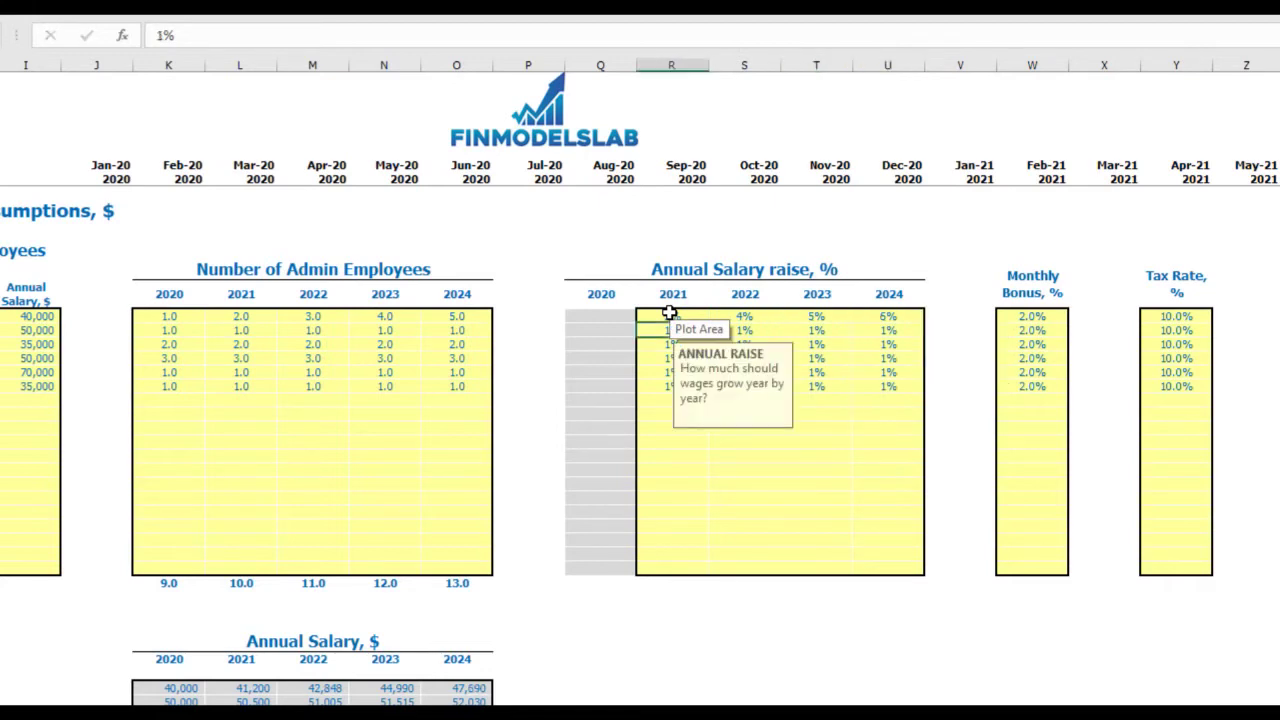
# Set the managers' monthly bonus to 5% and their tax rate to 12%
pyautogui.click(1047, 318)
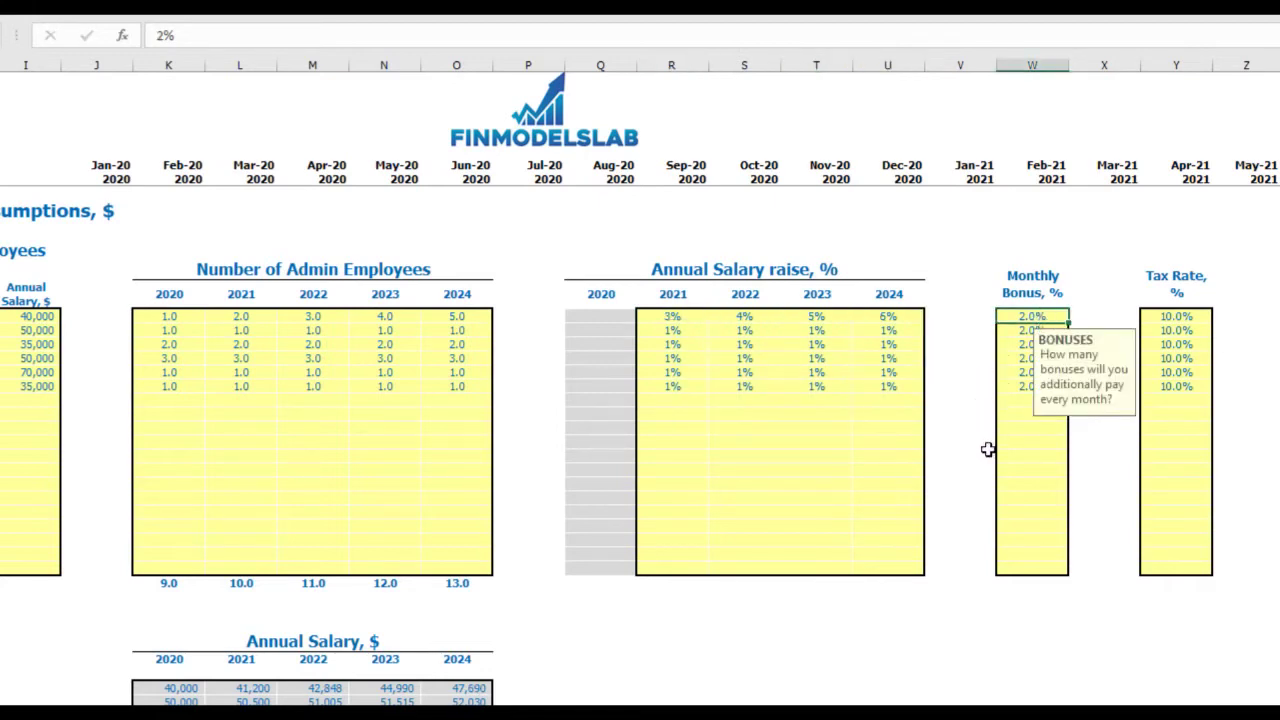
pyautogui.write('5')
pyautogui.press('Return')
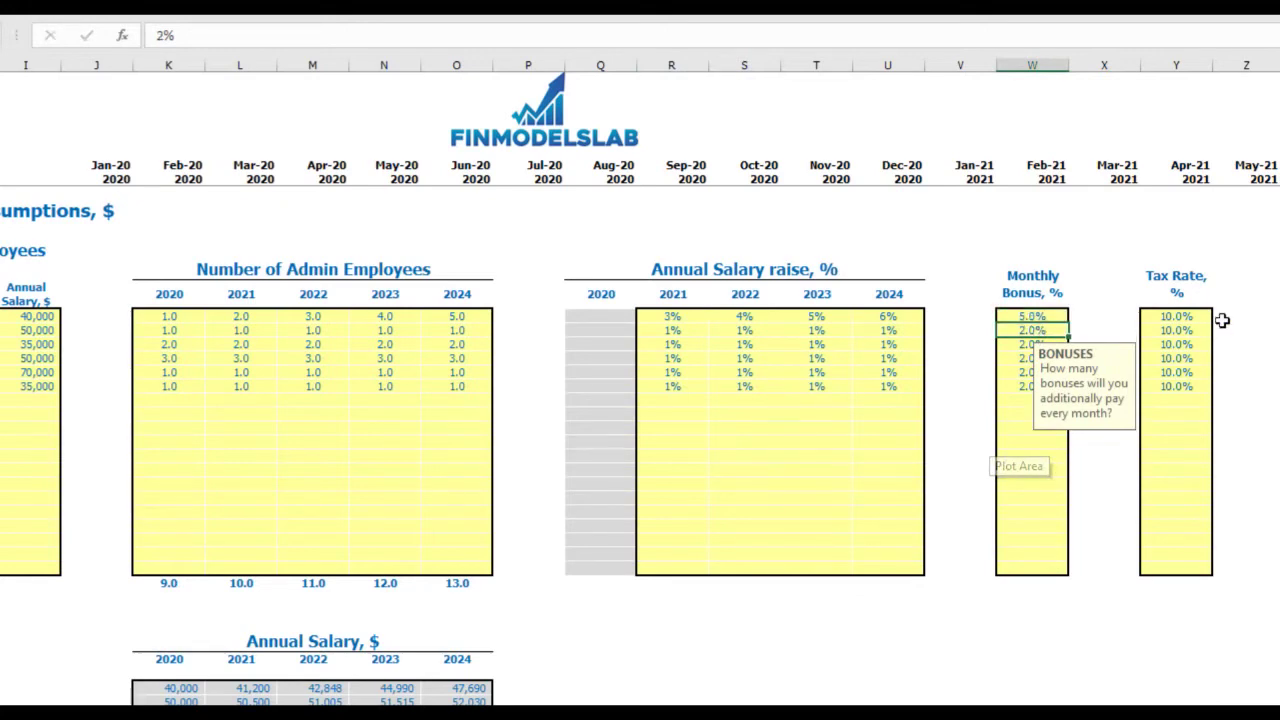
pyautogui.click(1195, 317)
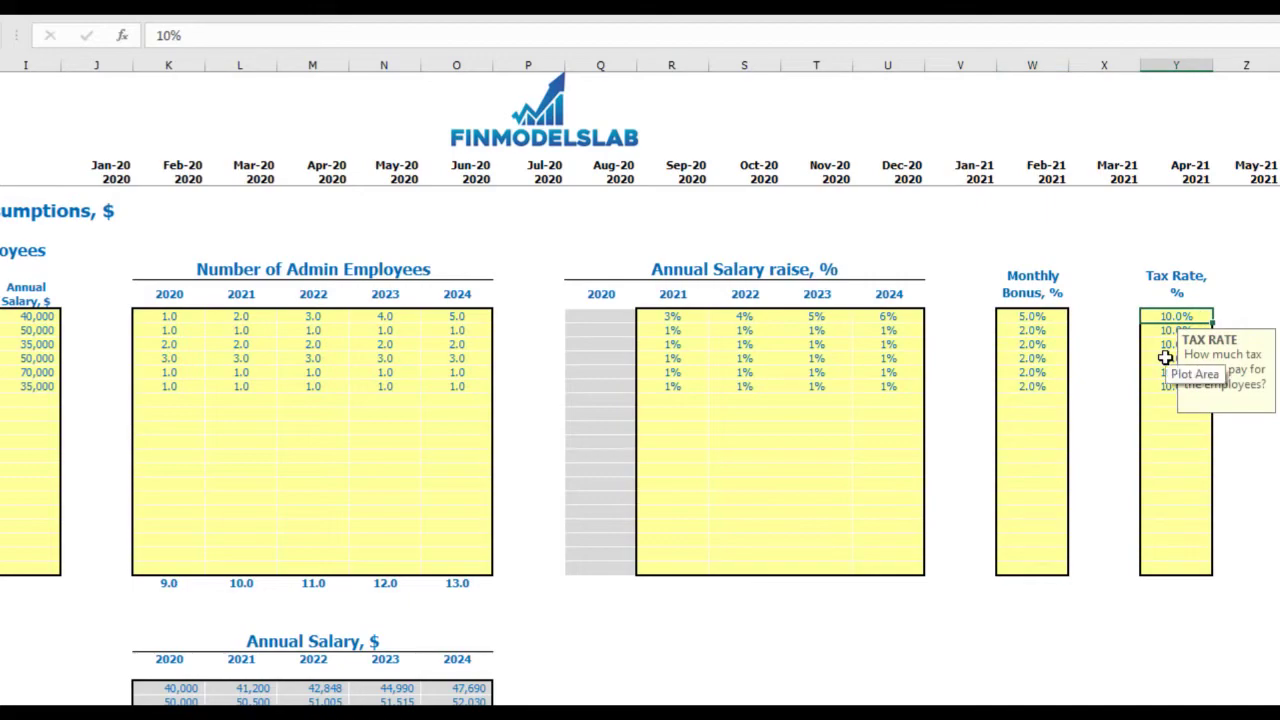
pyautogui.write('12')
pyautogui.press('Return')
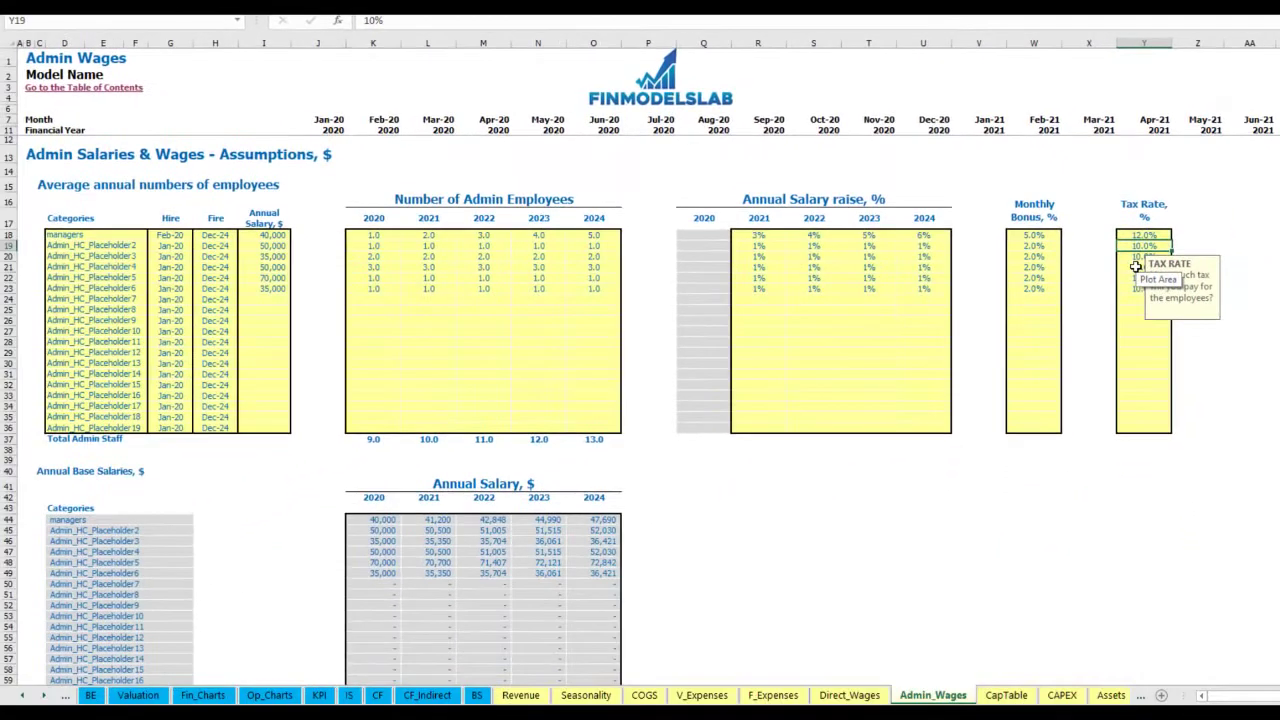
# Compare the managers' Annual Base Salaries row with the annual salary and the yearly raise percentages entered for them
pyautogui.scroll(-3, 386, 426)
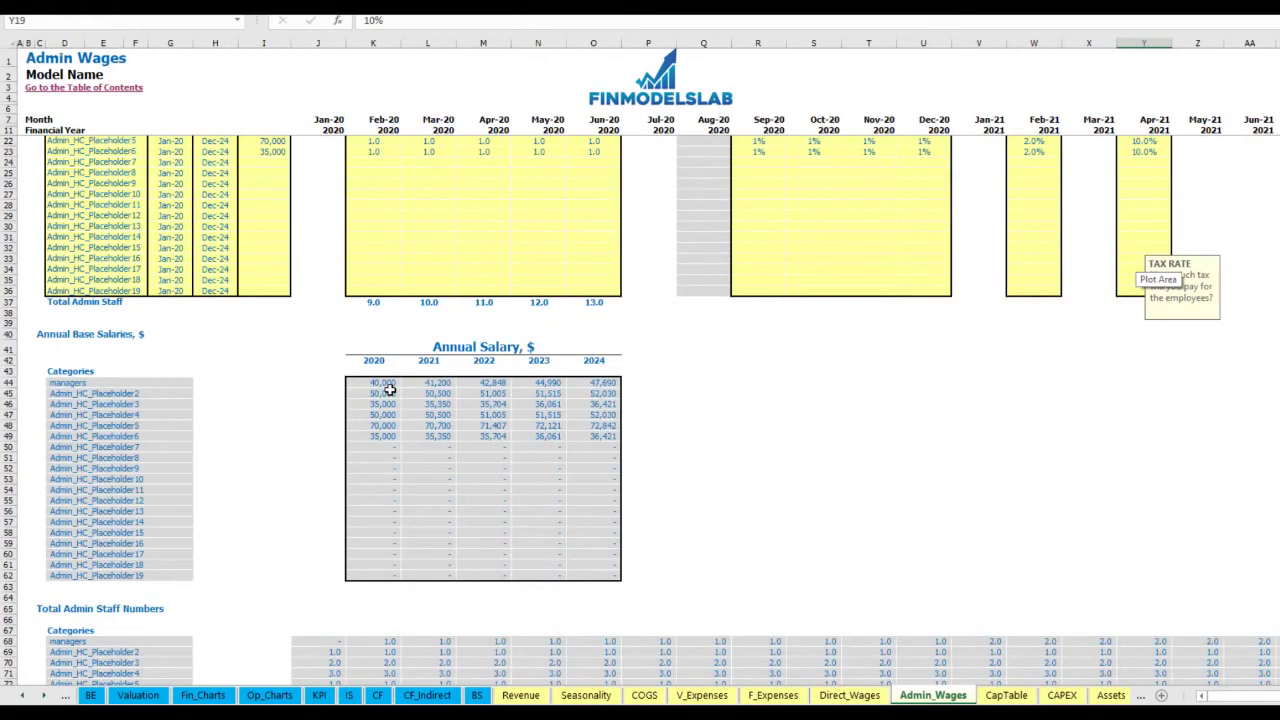
pyautogui.scroll(3, 386, 392)
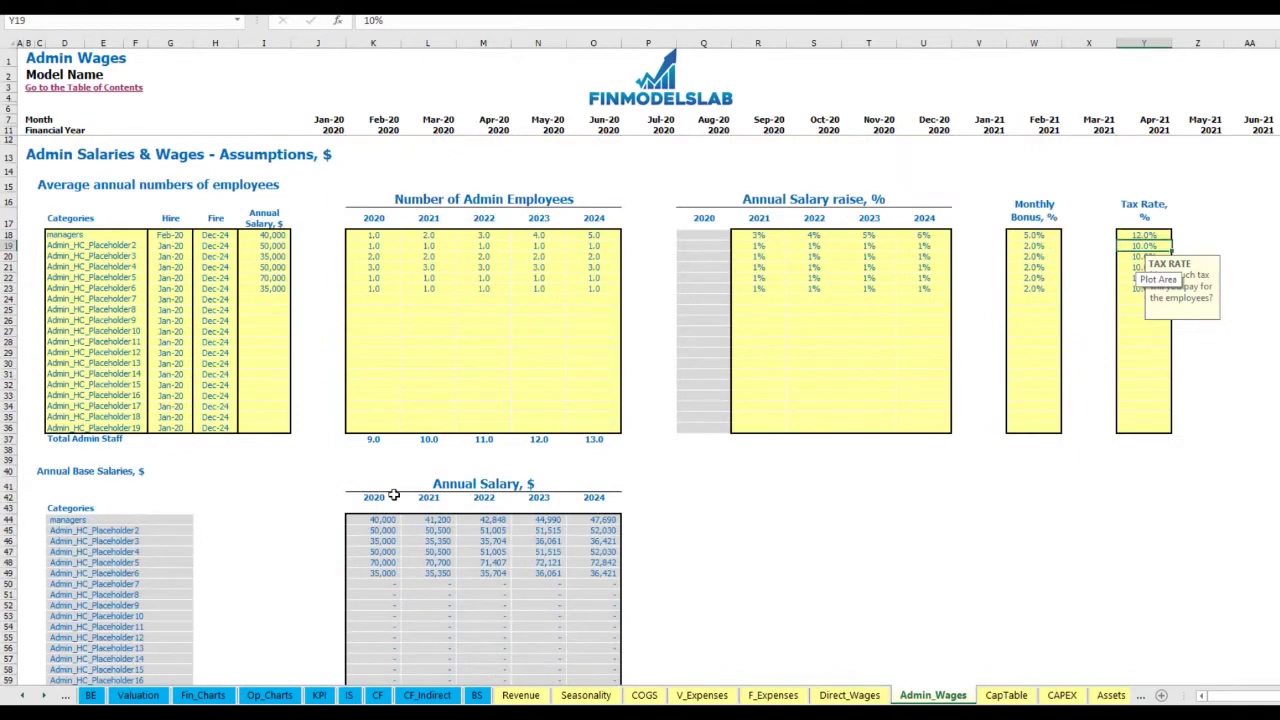
pyautogui.click(275, 236)
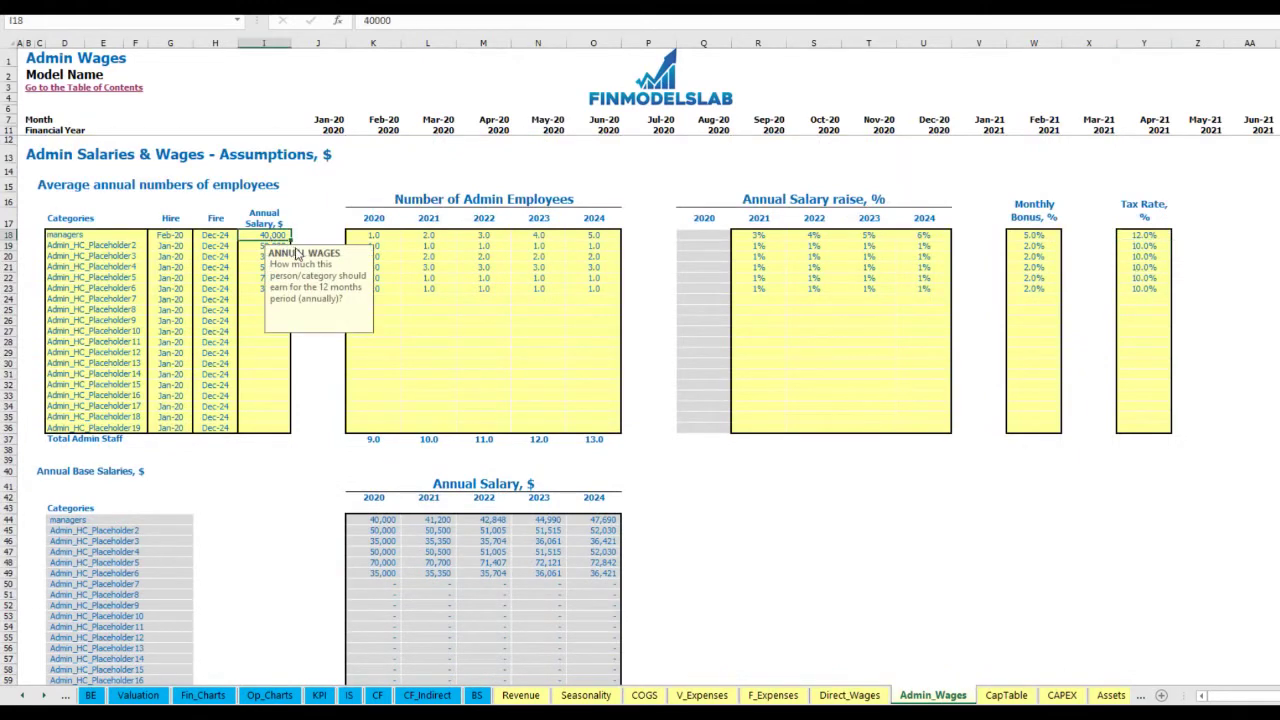
pyautogui.moveTo(758, 236); pyautogui.dragTo(924, 237)
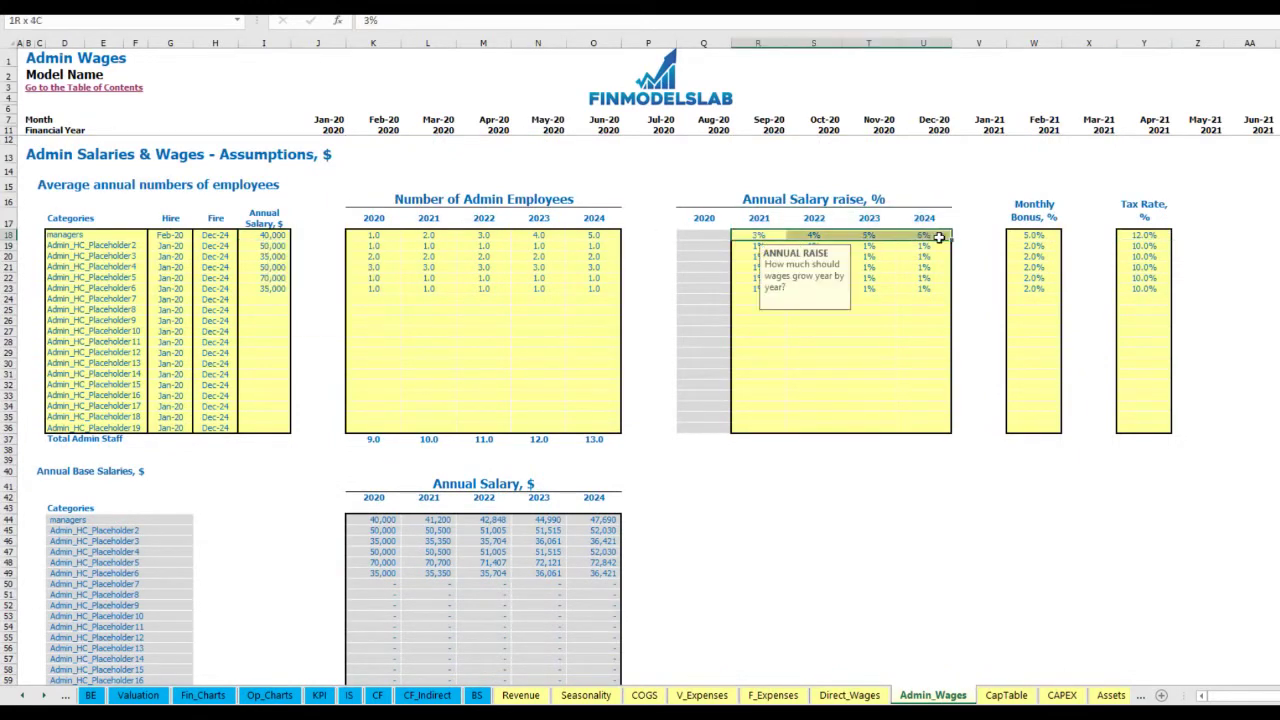
# Check the managers row of Total Admin Staff Numbers by month against the managers' hire date
pyautogui.scroll(-13, 405, 505)
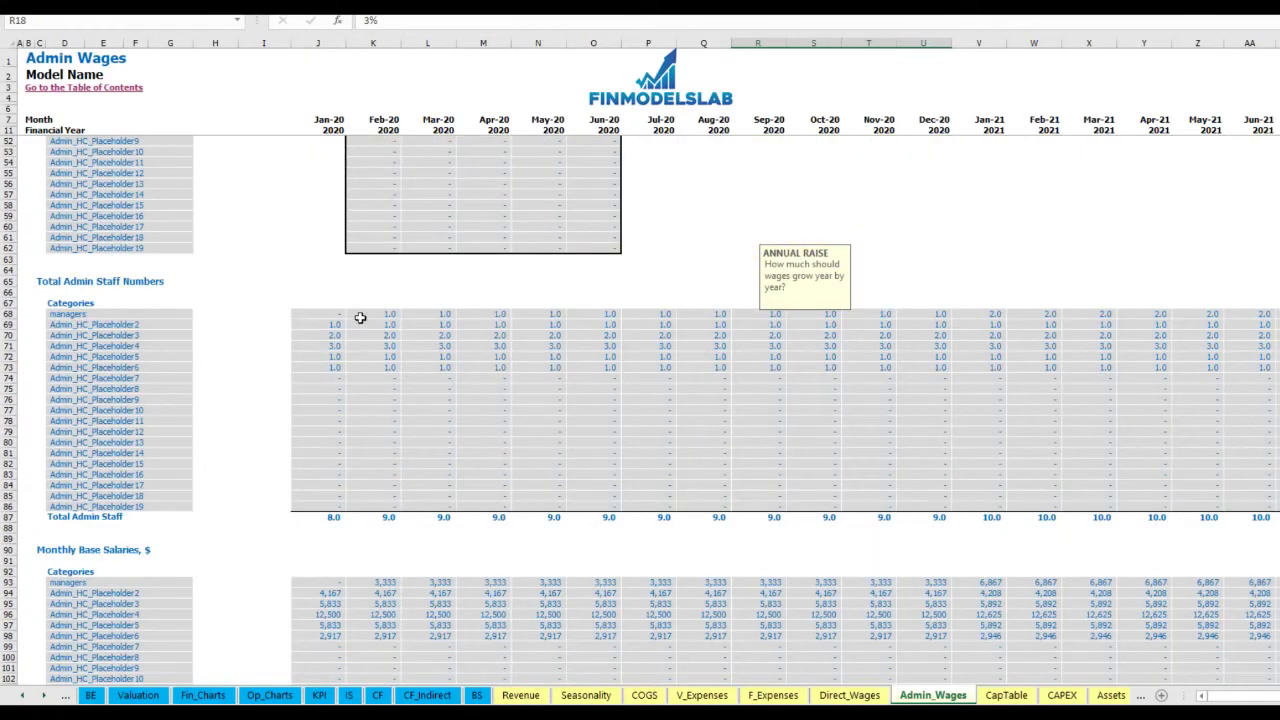
pyautogui.click(368, 313)
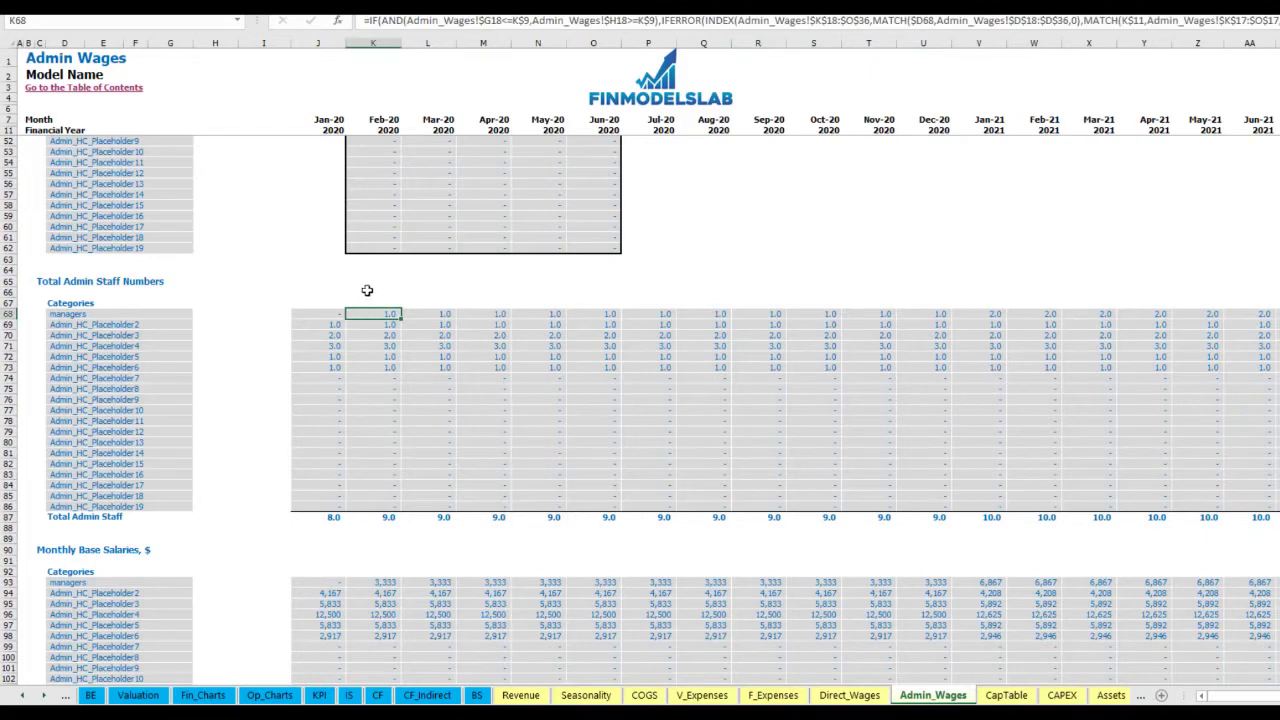
pyautogui.scroll(13, 363, 273)
pyautogui.click(180, 233)
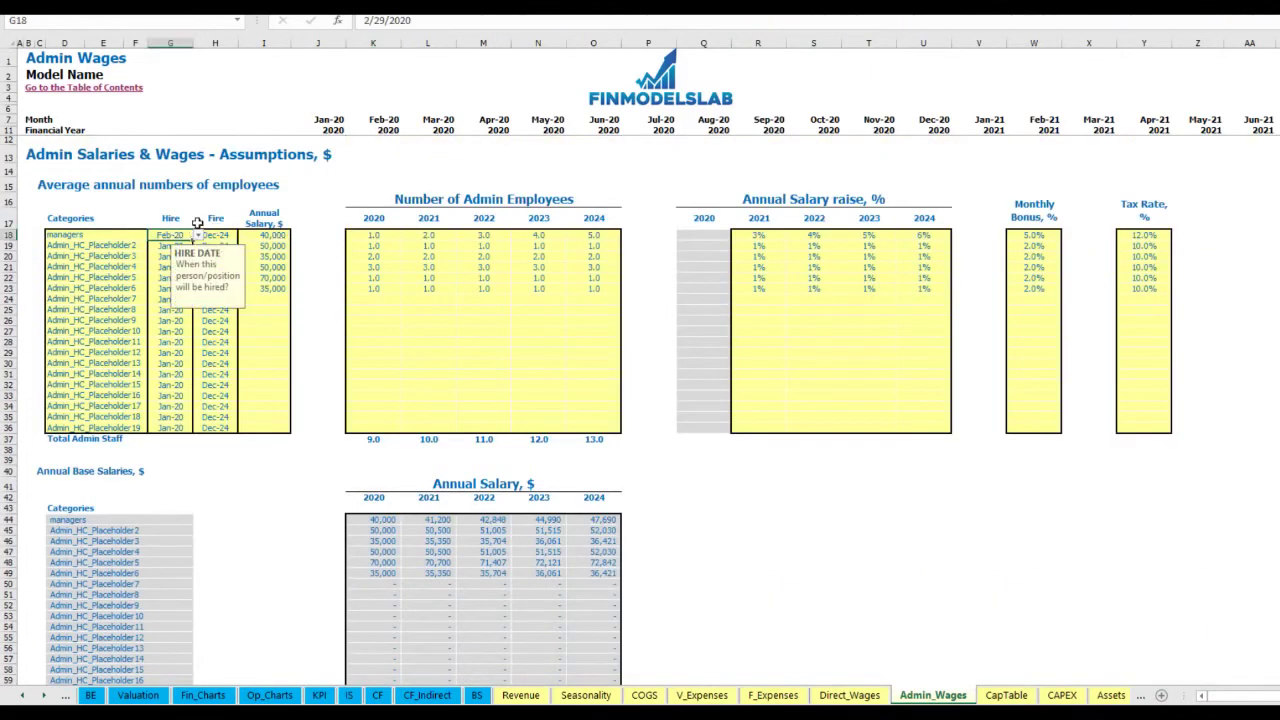
pyautogui.scroll(-13, 290, 302)
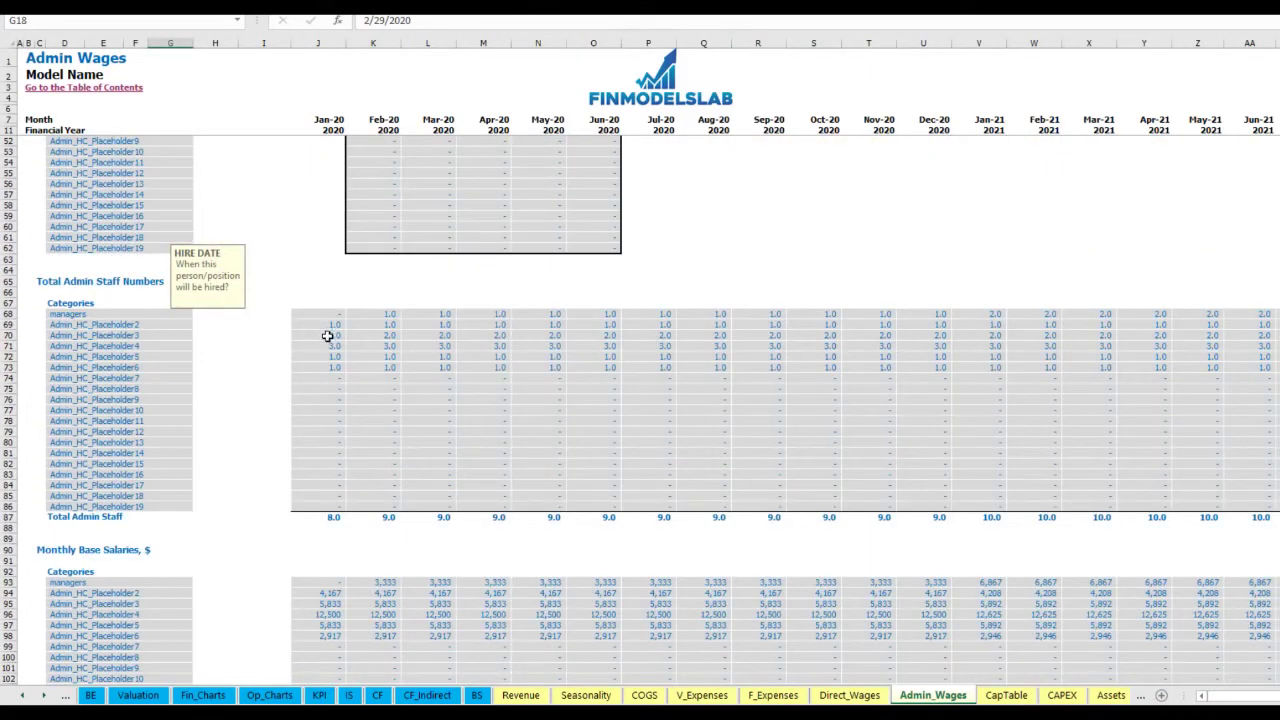
# Review the Monthly Base Salaries, Monthly Bonus and Monthly Base Taxes sections of the admin wages sheet
pyautogui.scroll(-7, 325, 350)
pyautogui.click(372, 334)
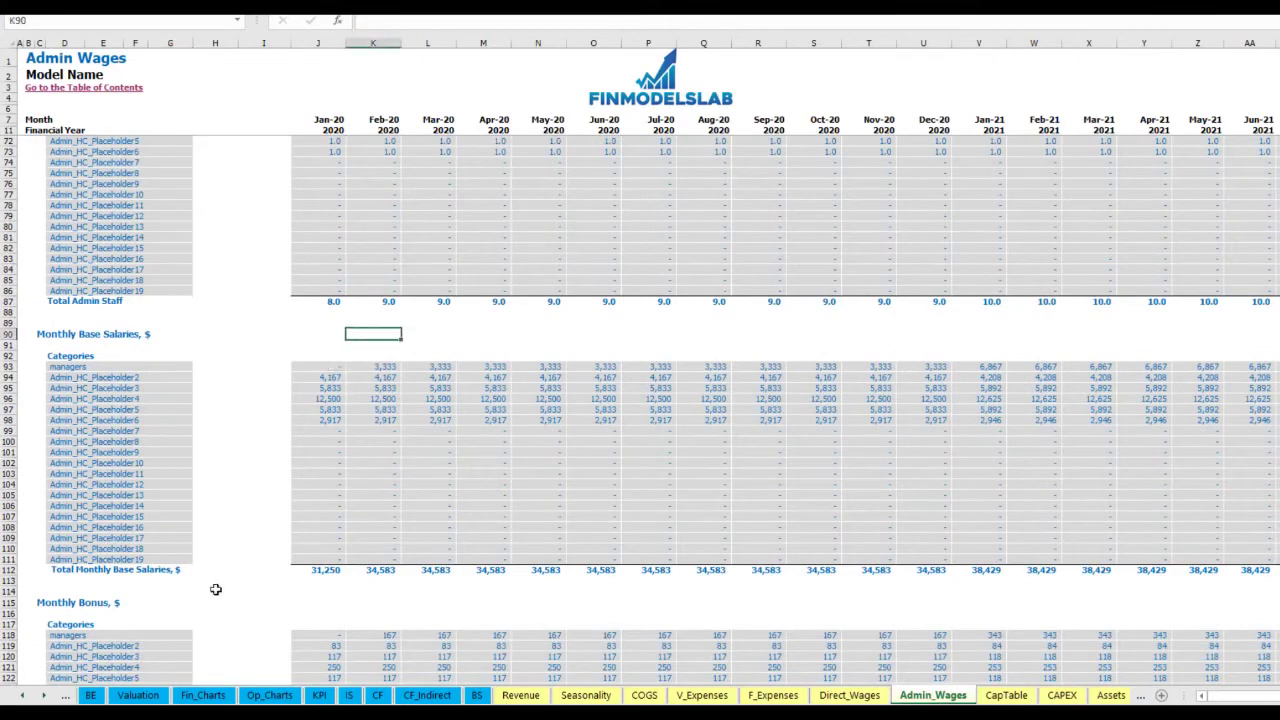
pyautogui.scroll(-7, 339, 484)
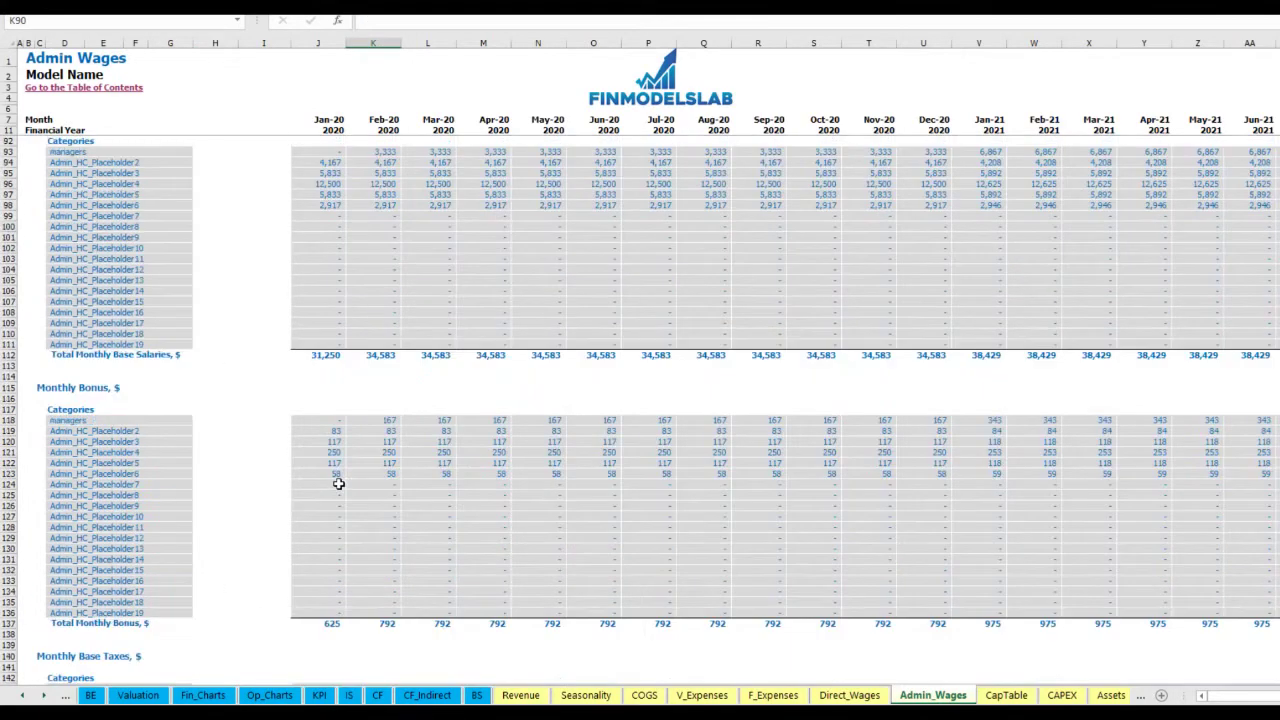
pyautogui.scroll(-7, 139, 402)
pyautogui.scroll(-3, 89, 409)
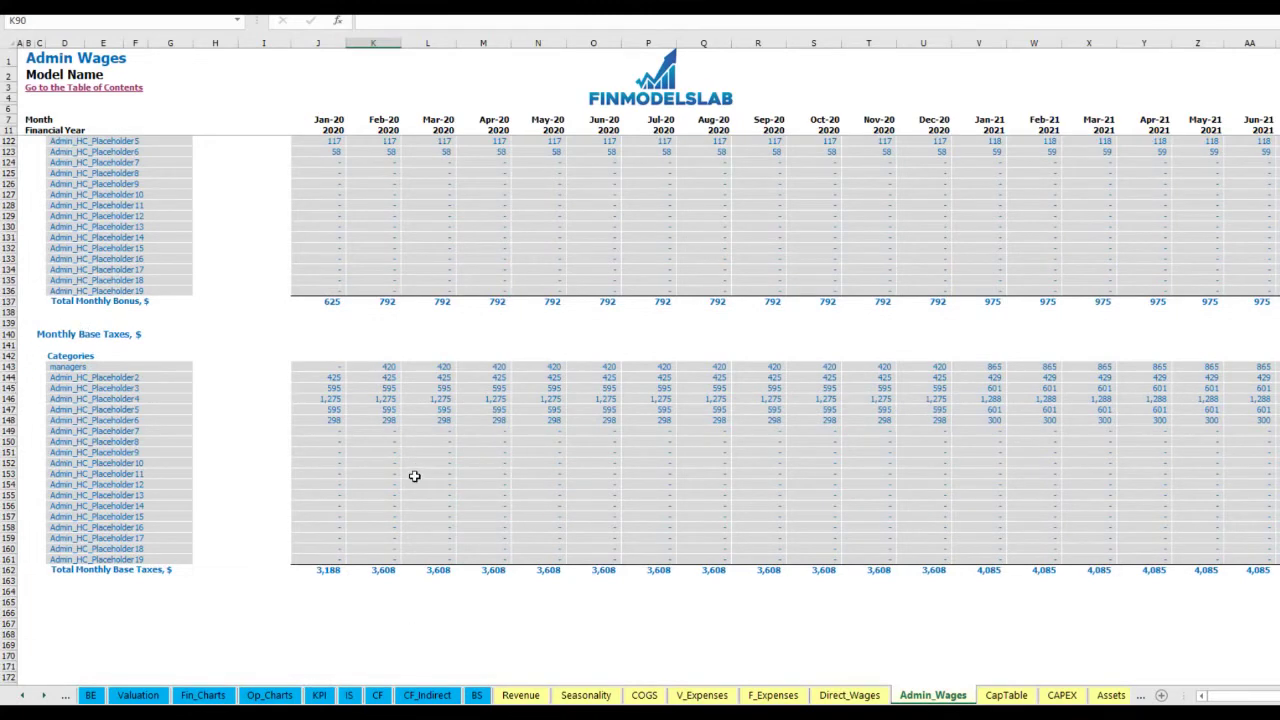
# Expand the Total Admin Salary and Wages group in the Income Statement and review its categories and monthly amounts
pyautogui.click(350, 695)
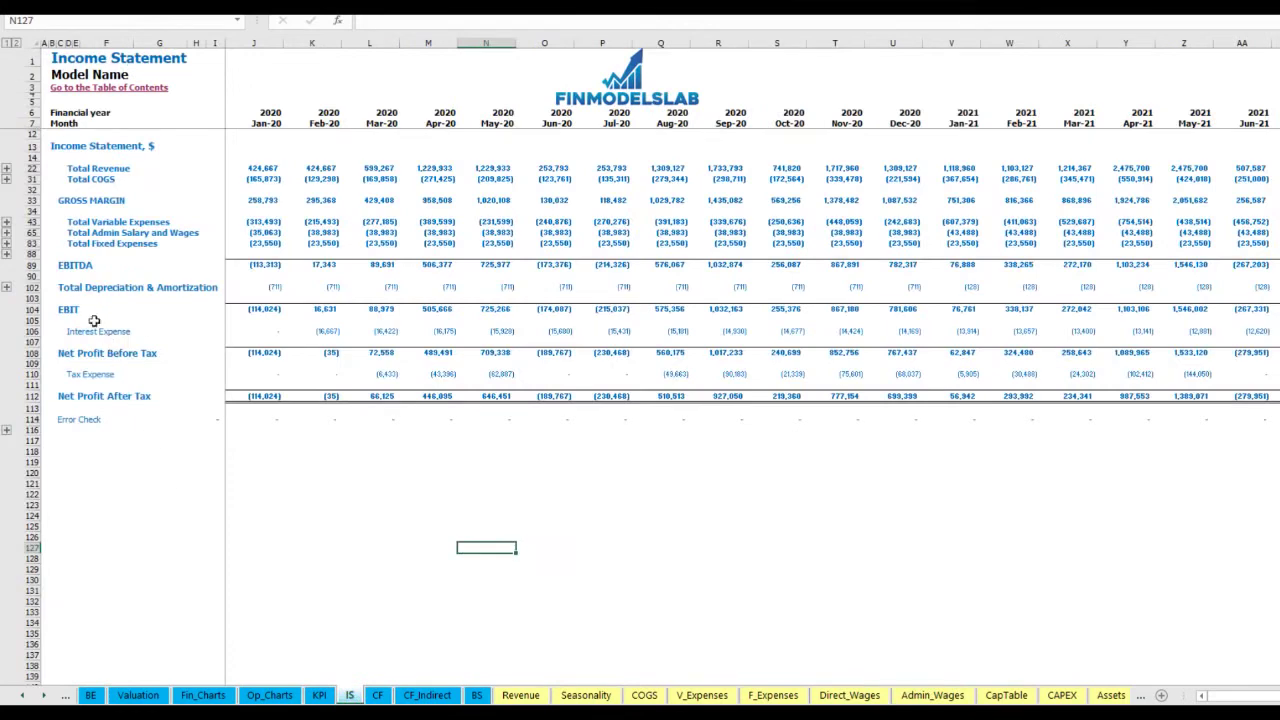
pyautogui.click(7, 233)
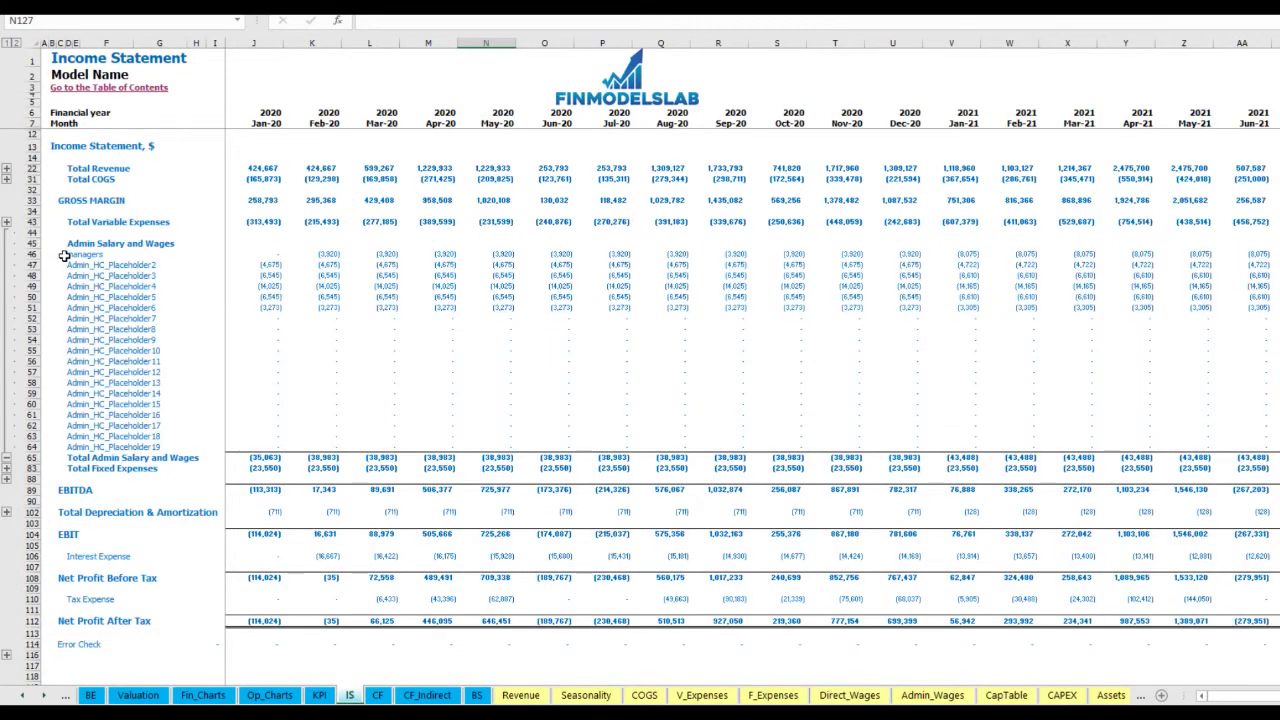
pyautogui.moveTo(68, 254); pyautogui.dragTo(71, 447)
pyautogui.moveTo(262, 254); pyautogui.dragTo(1134, 391)
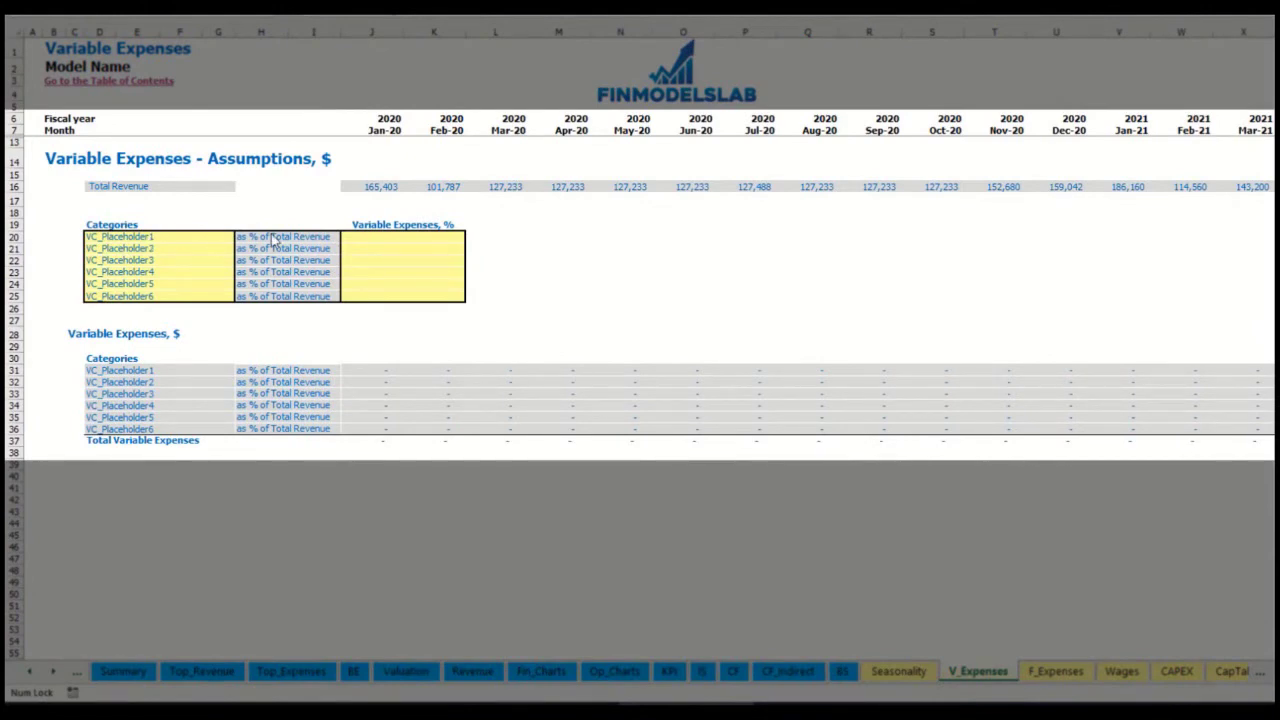
# Rename the first variable expense category as Bank fees and set it to 2.5% of total revenue
pyautogui.click(143, 236)
pyautogui.write('Ba')
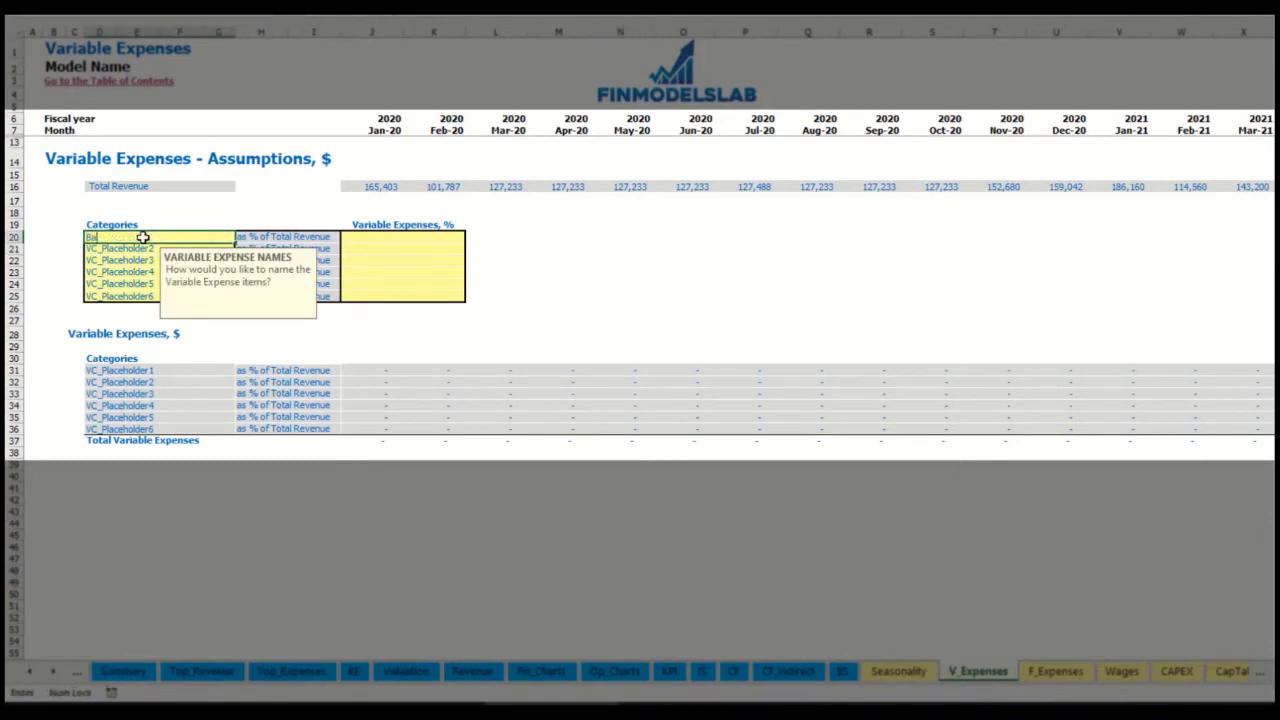
pyautogui.write('nk fees')
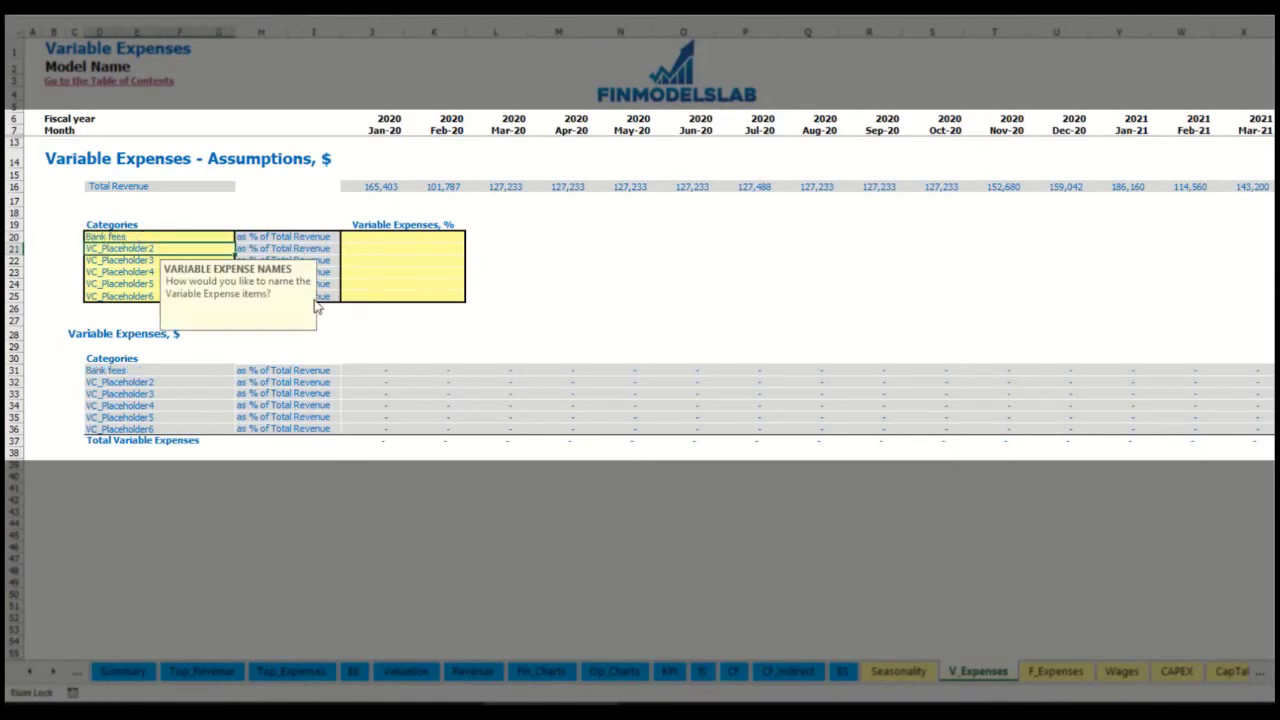
pyautogui.click(379, 236)
pyautogui.write('2.5%')
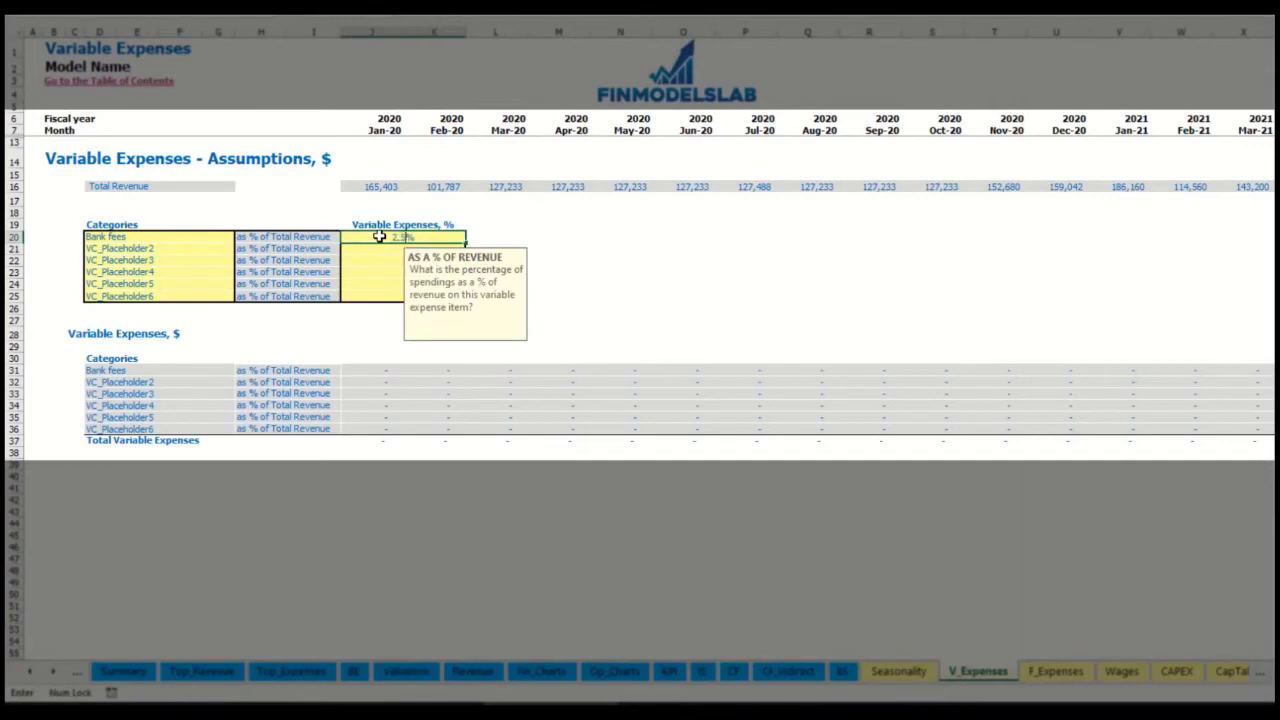
pyautogui.press('Return')
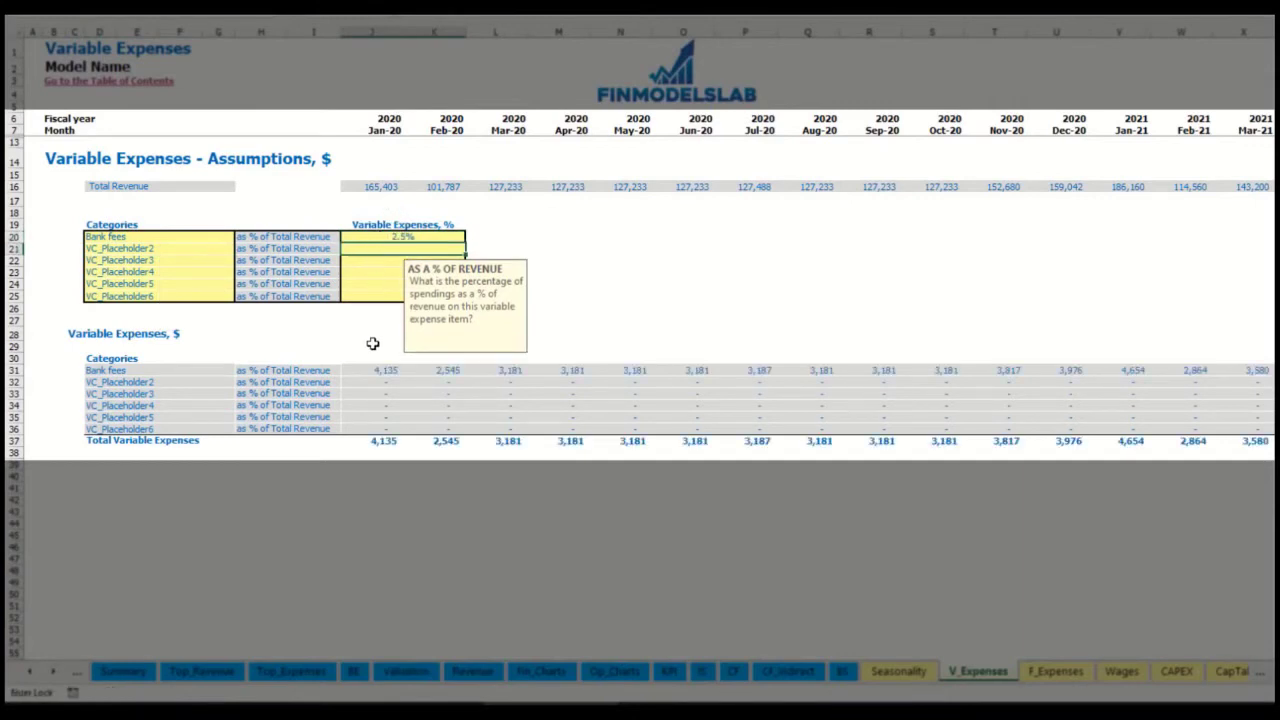
# Review the monthly Total Revenue row and compare it with the monthly Bank fees amounts on the variable expenses sheet
pyautogui.moveTo(375, 187); pyautogui.dragTo(995, 190)
pyautogui.hscroll(15, 640, 300)
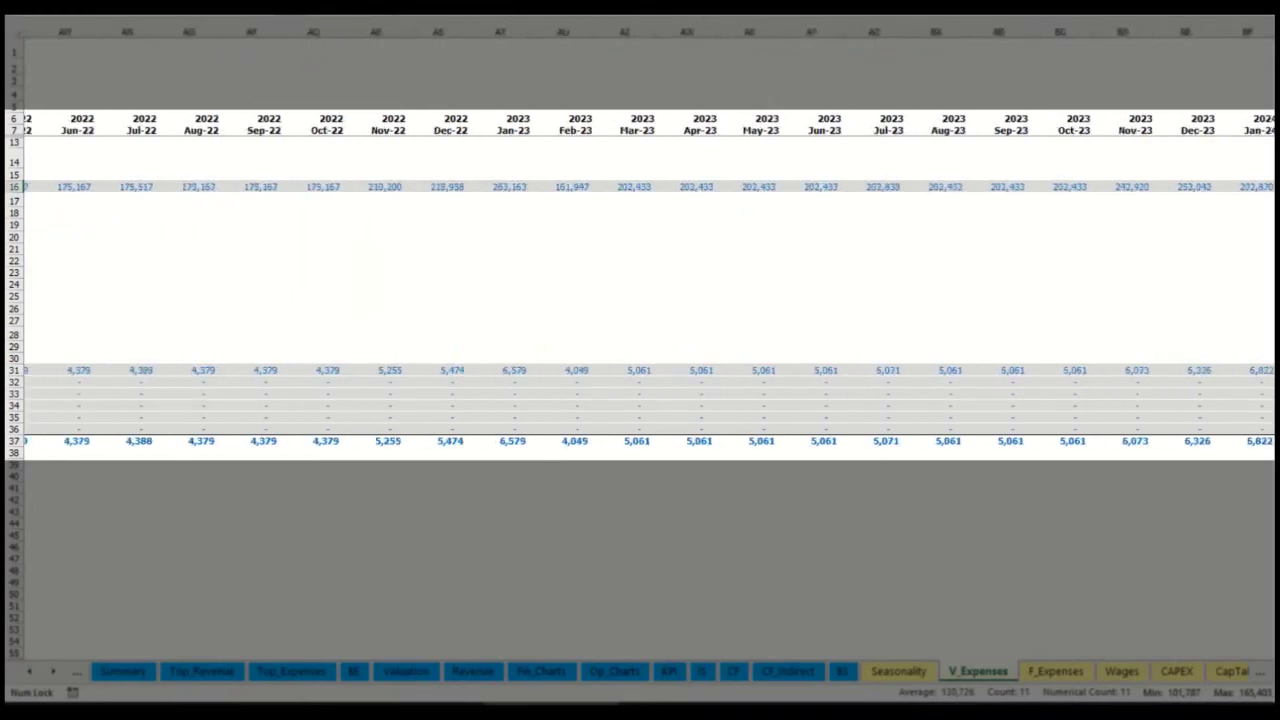
pyautogui.hscroll(-15, 543, 429)
pyautogui.click(390, 374)
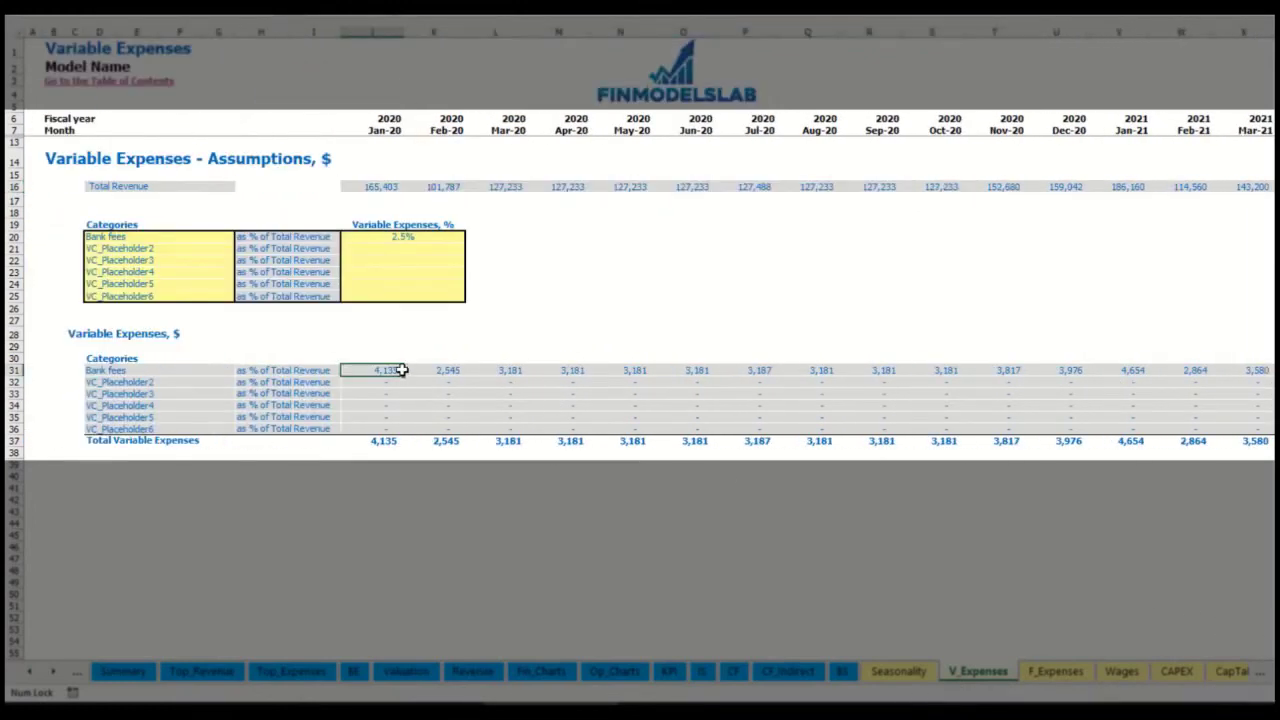
pyautogui.click(494, 372)
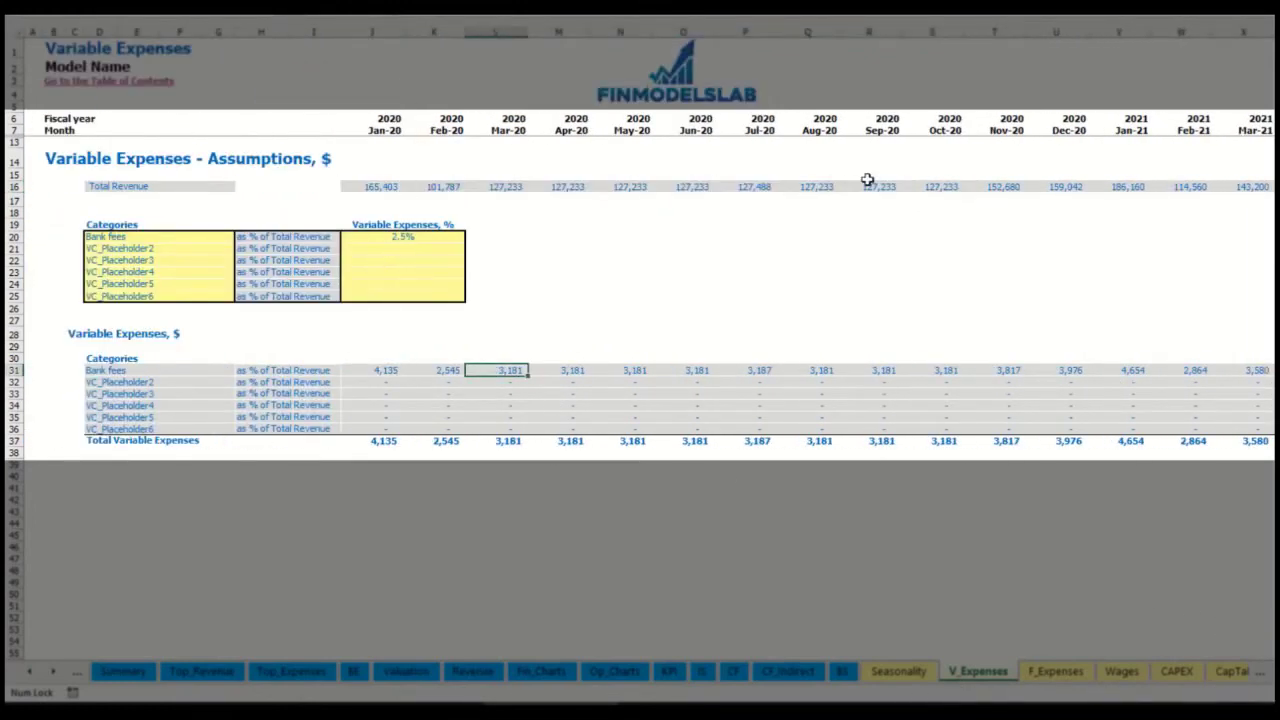
# Rename the second variable expense category as Other Var Exp and set it to 5% of total revenue
pyautogui.click(164, 249)
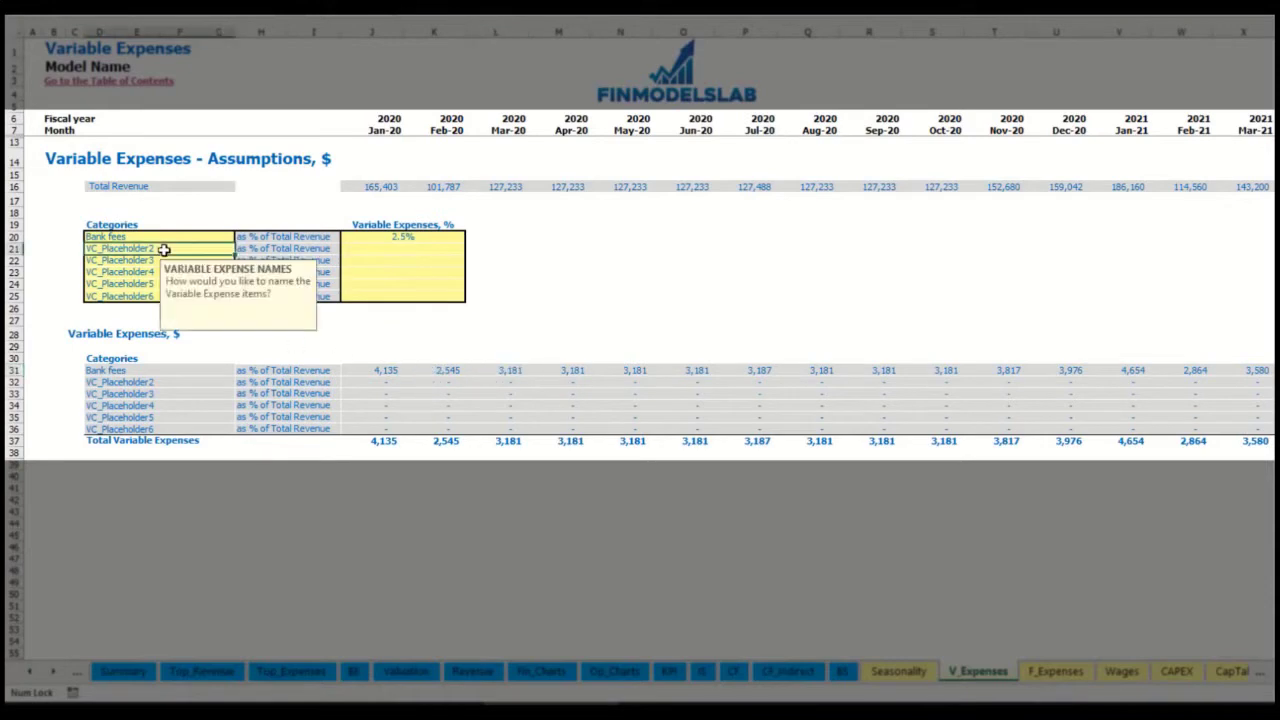
pyautogui.write('C')
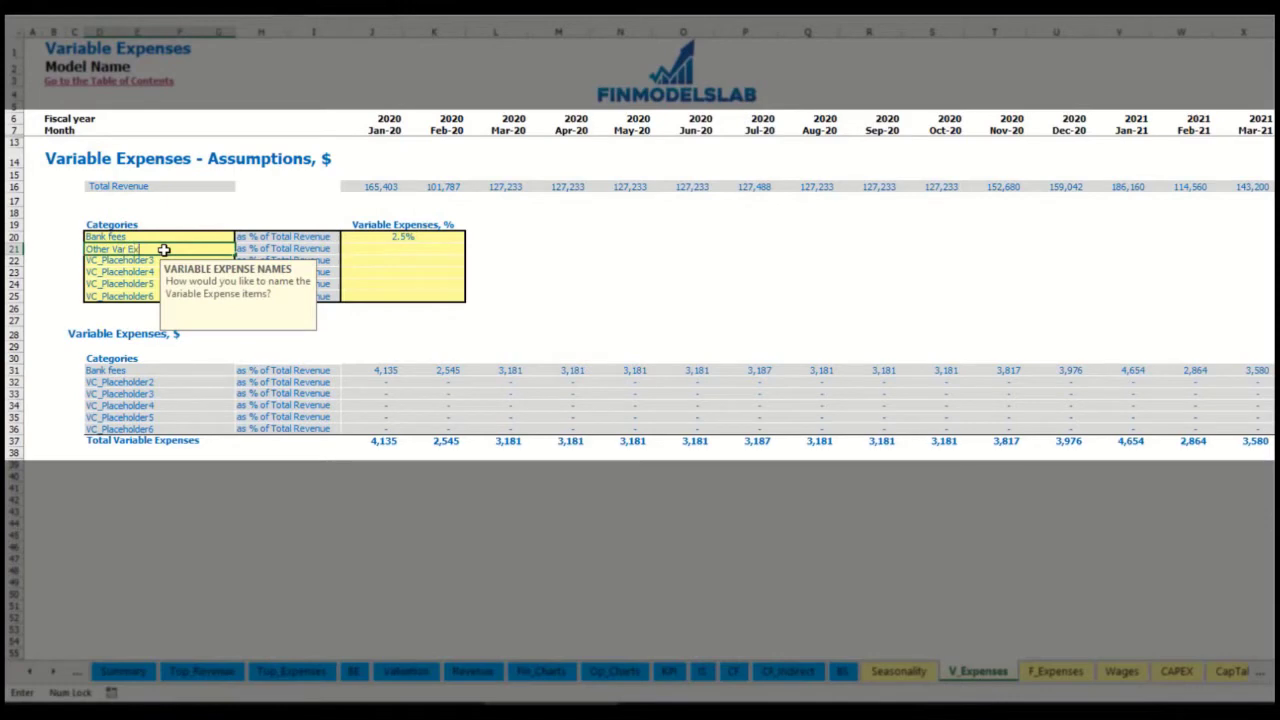
pyautogui.write('ther Var Exp')
pyautogui.click(390, 247)
pyautogui.write('5')
pyautogui.press('Return')
# Rename the third variable expense category as Direct Labor and set it to 15% of total revenue
pyautogui.click(205, 261)
pyautogui.write('Direct Labor')
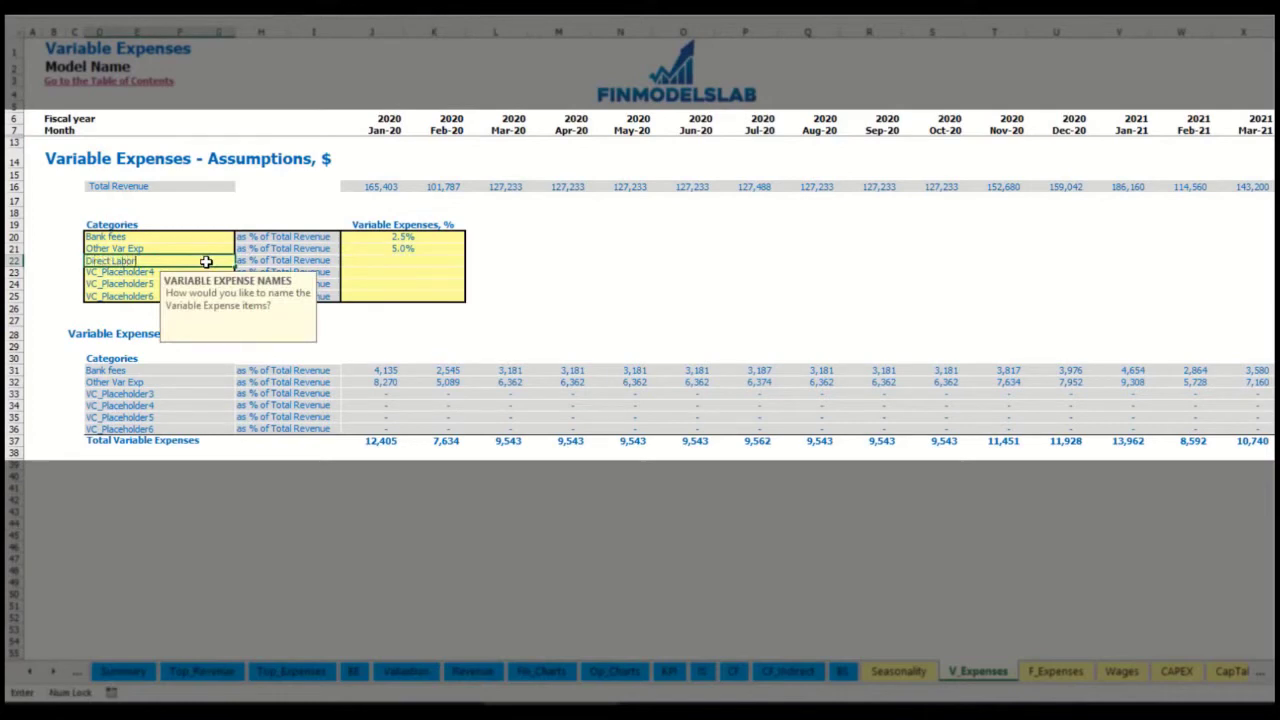
pyautogui.click(378, 262)
pyautogui.write('15')
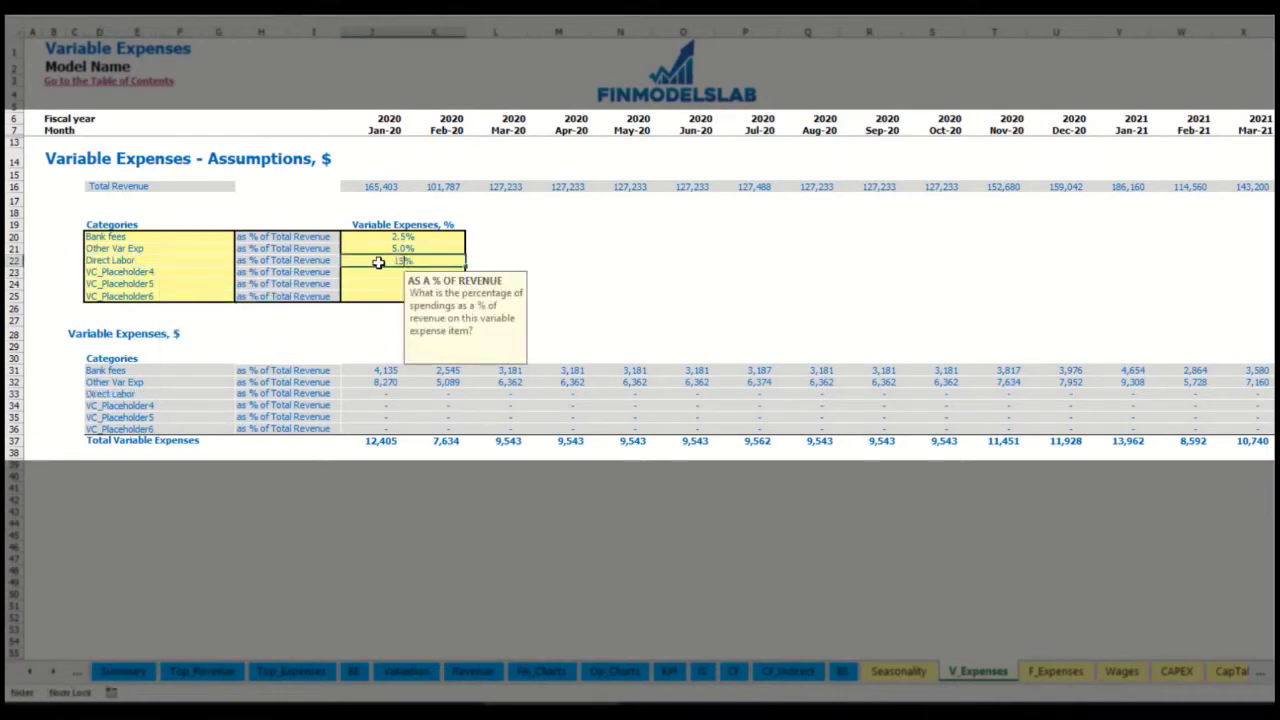
pyautogui.press('Return')
pyautogui.click(382, 371)
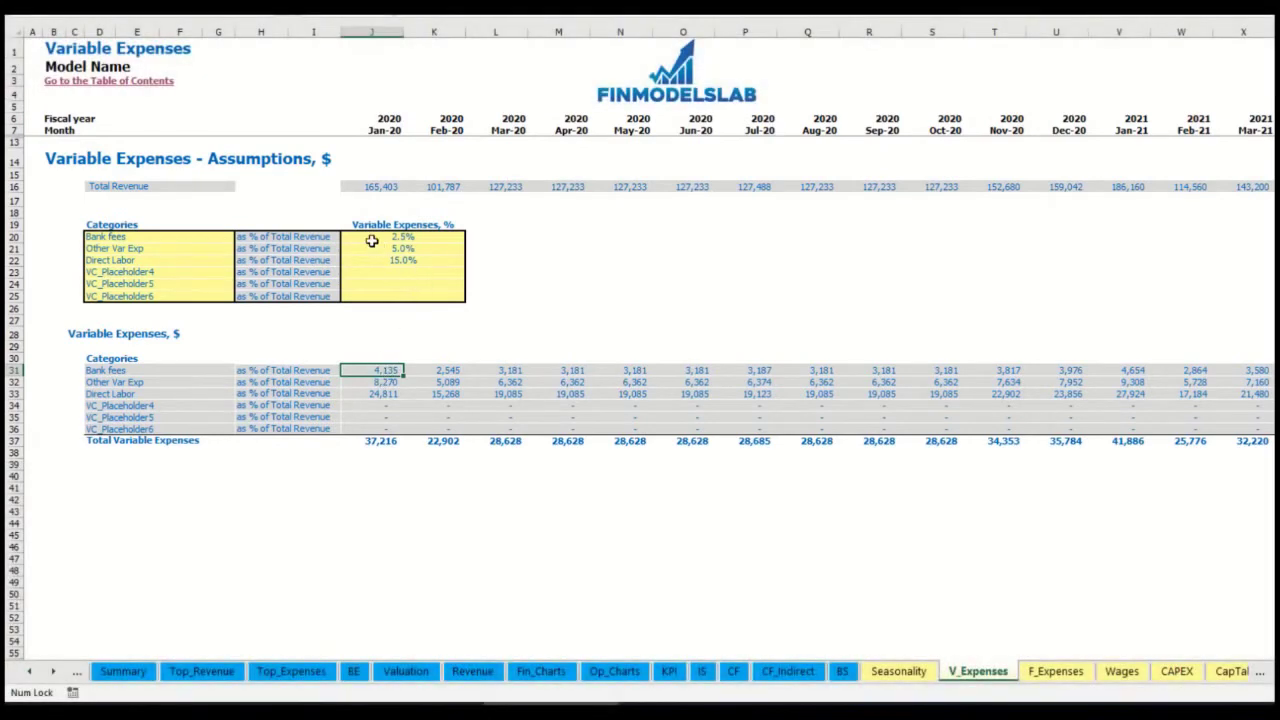
# Expand the Total Variable Expenses group in the Income Statement and review its categories and monthly amounts
pyautogui.click(706, 677)
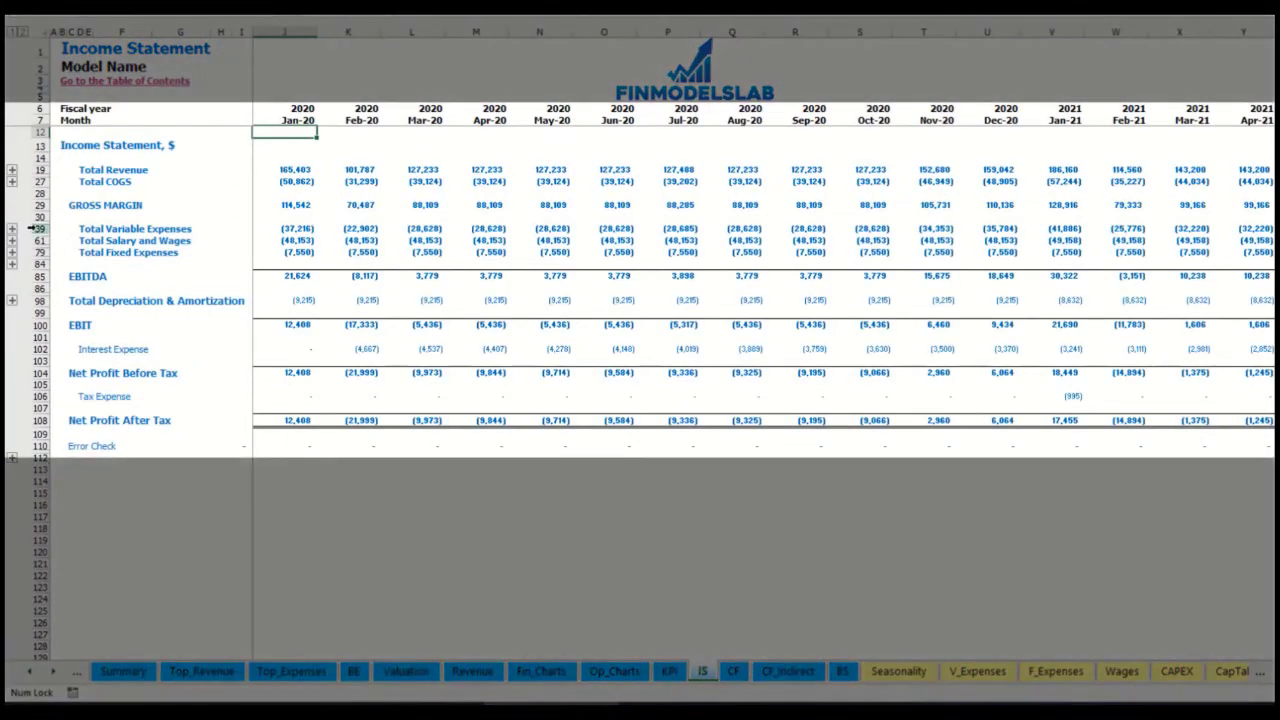
pyautogui.click(40, 229)
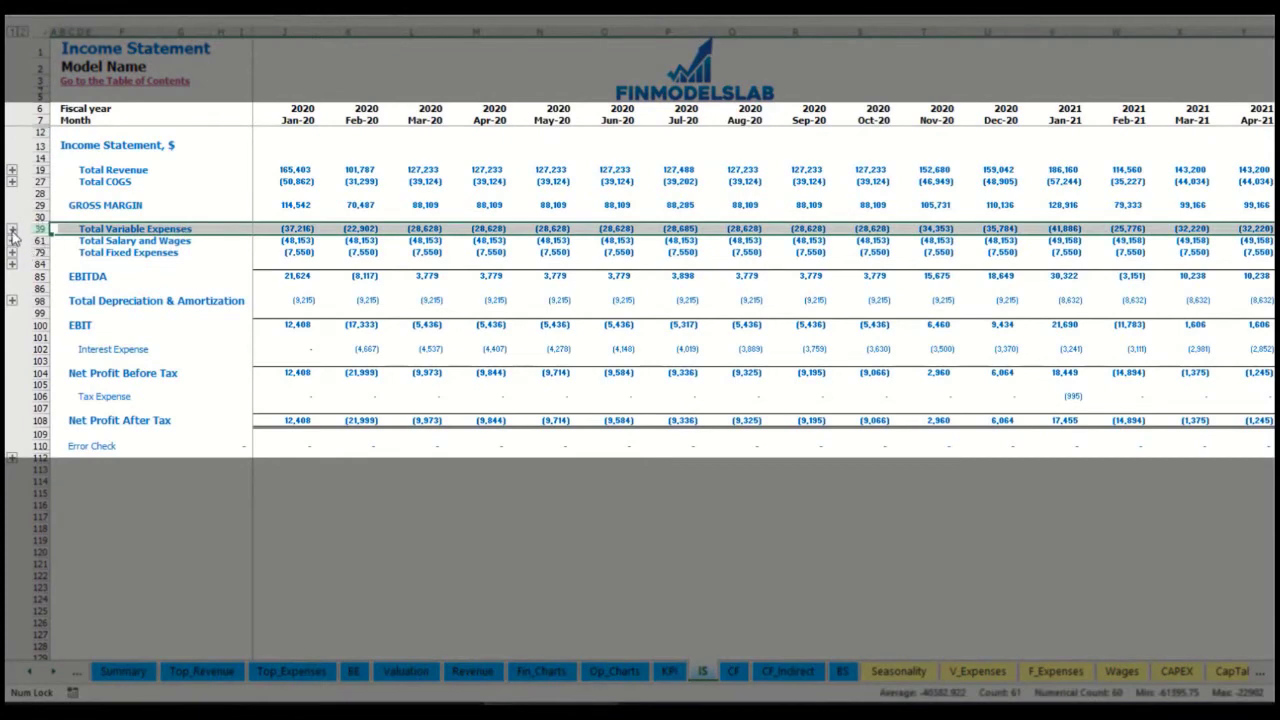
pyautogui.click(12, 229)
pyautogui.moveTo(40, 253); pyautogui.dragTo(51, 300)
pyautogui.click(309, 253)
pyautogui.press('Right')
pyautogui.press('Right')
pyautogui.press('Right')
pyautogui.moveTo(85, 253); pyautogui.dragTo(86, 312)
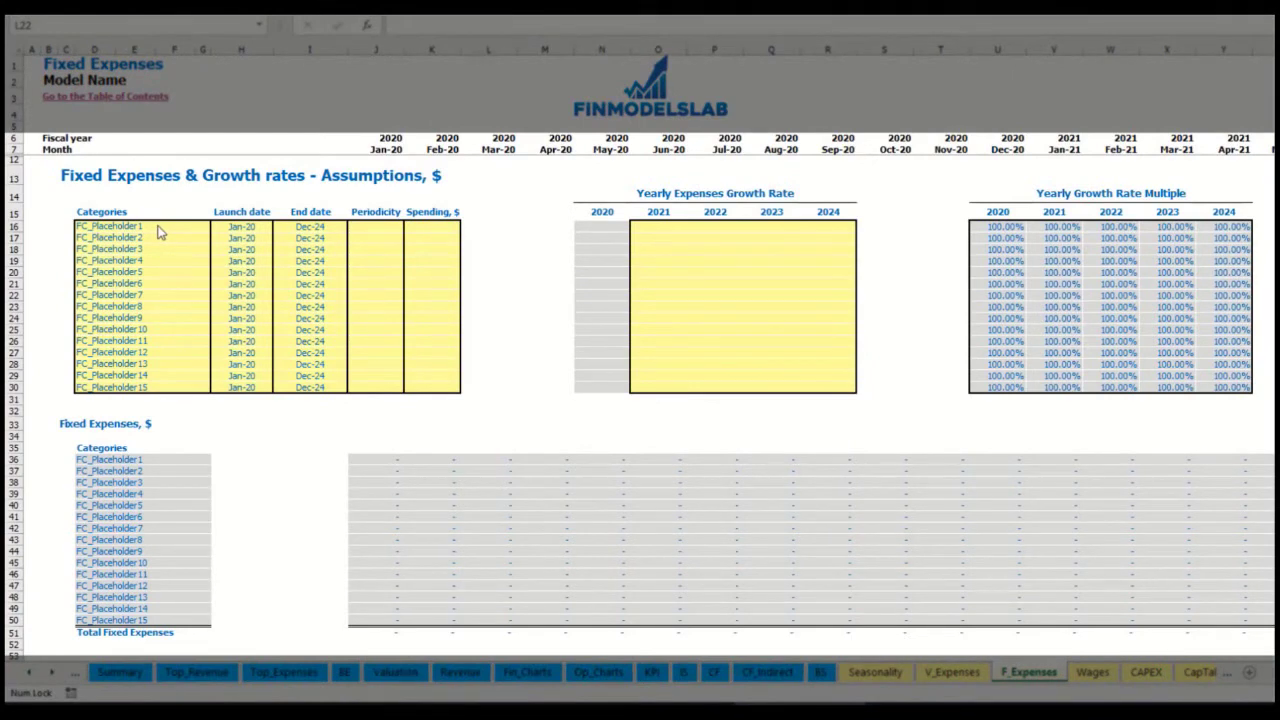
# Rename the first fixed expense category as Utilities on the fixed expenses sheet
pyautogui.click(145, 226)
pyautogui.write('Utilities')
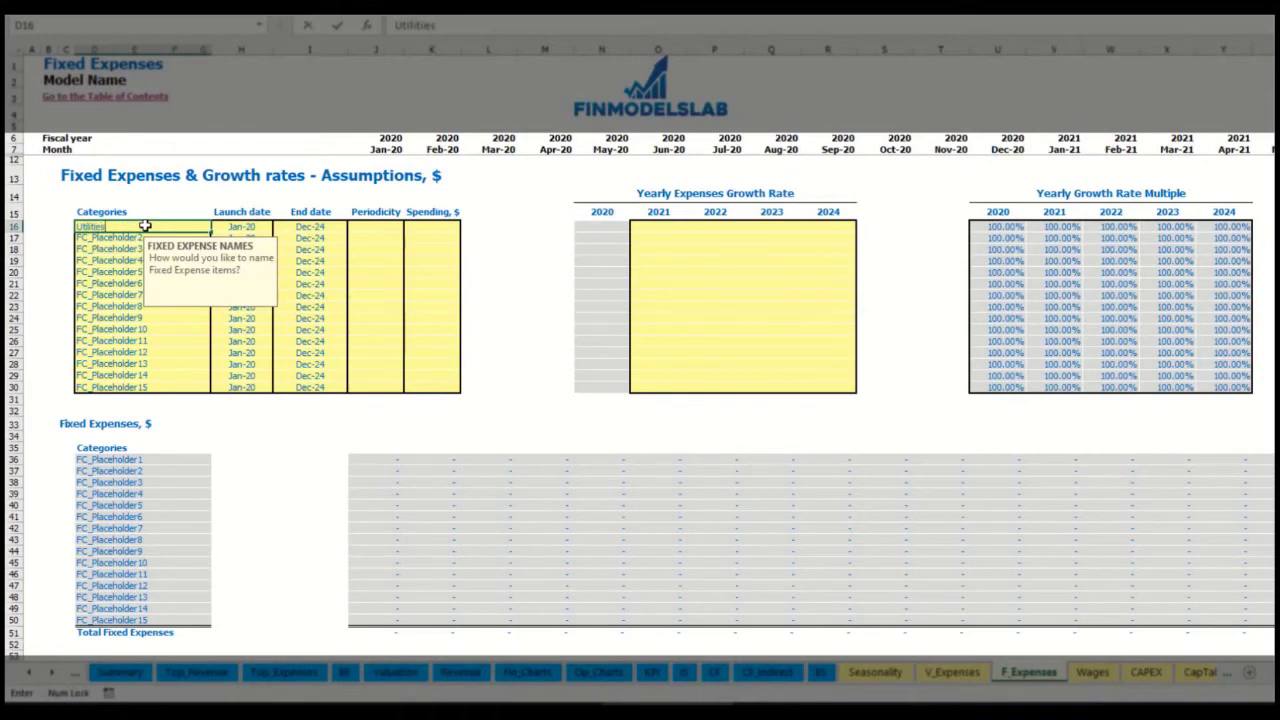
# Name the first fixed expense category Utilities and set its launch date to Mar-20
pyautogui.press('Return')
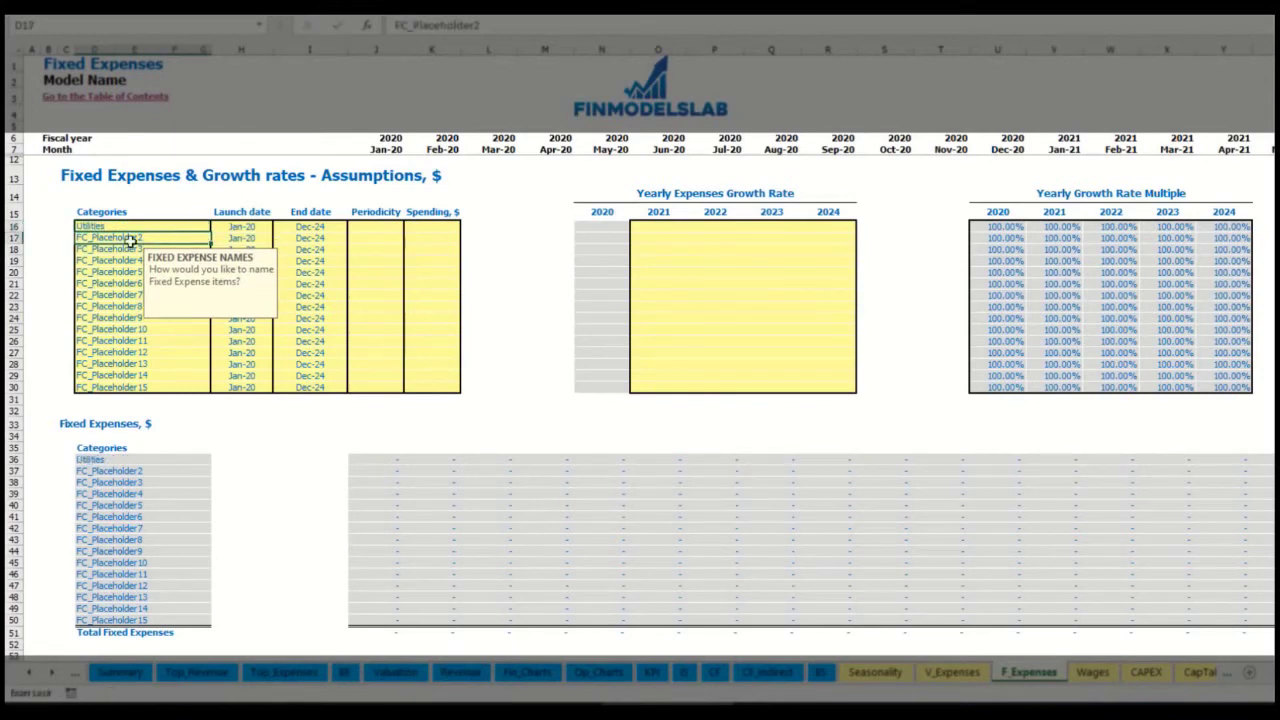
pyautogui.click(245, 226)
pyautogui.click(278, 227)
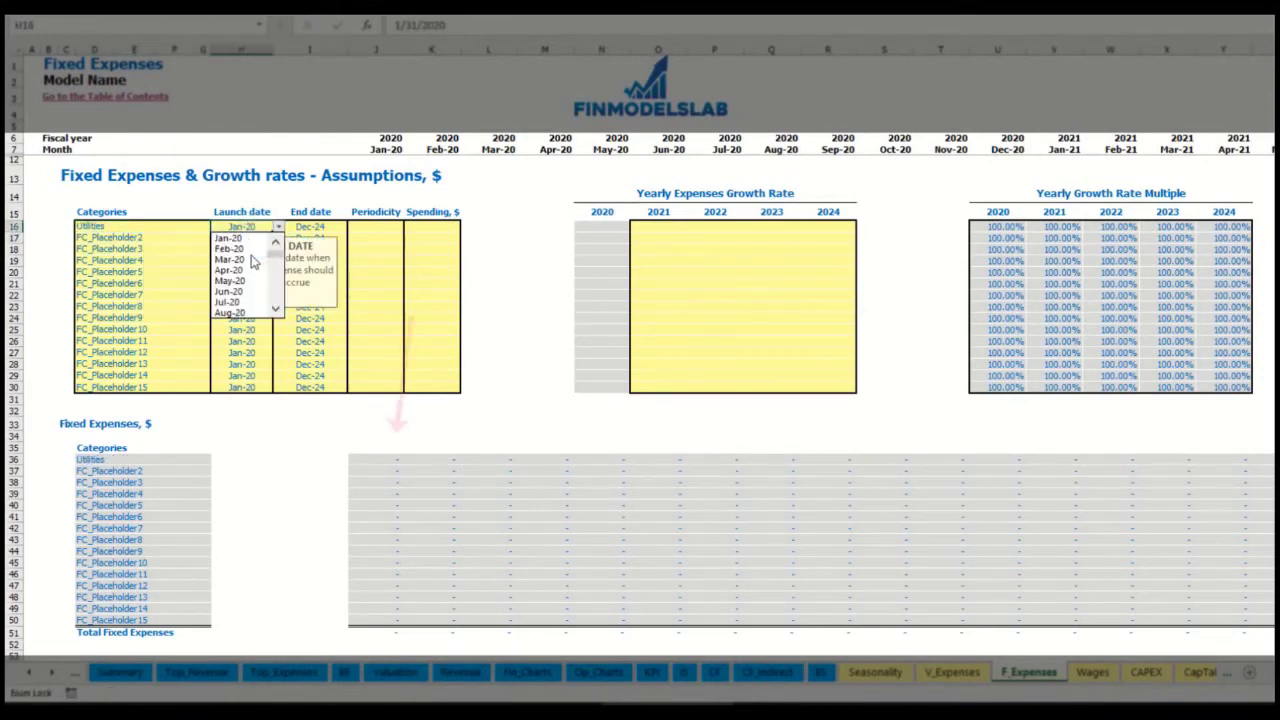
pyautogui.click(251, 259)
pyautogui.click(341, 226)
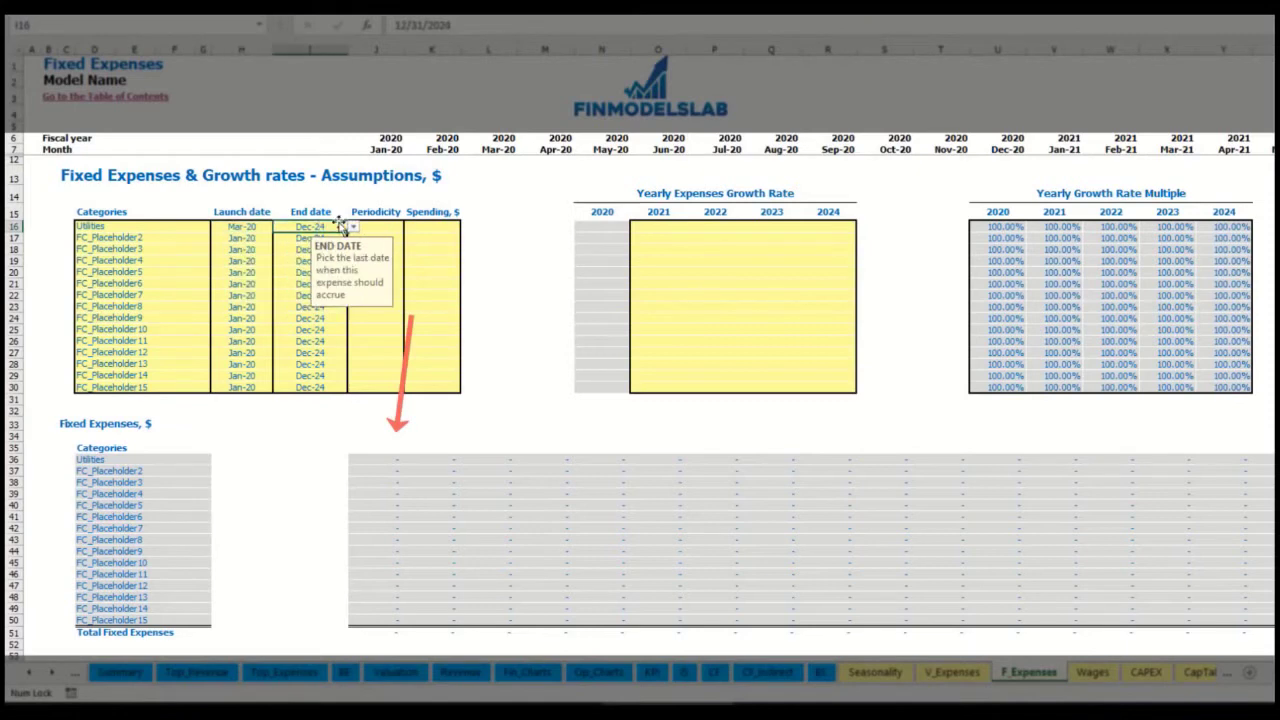
# Set the Utilities periodicity to Daily and its spending to 50
pyautogui.click(386, 149)
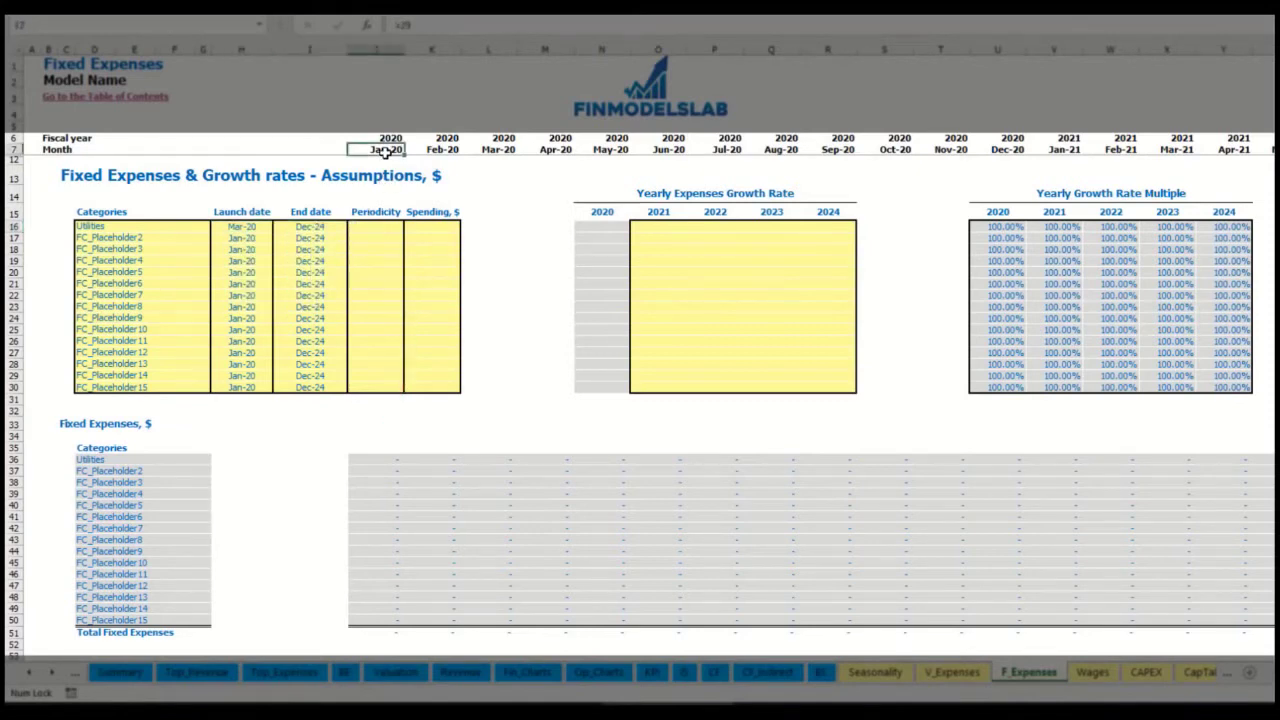
pyautogui.hotkey('ctrl', 'Right')
pyautogui.hotkey('ctrl', 'Left')
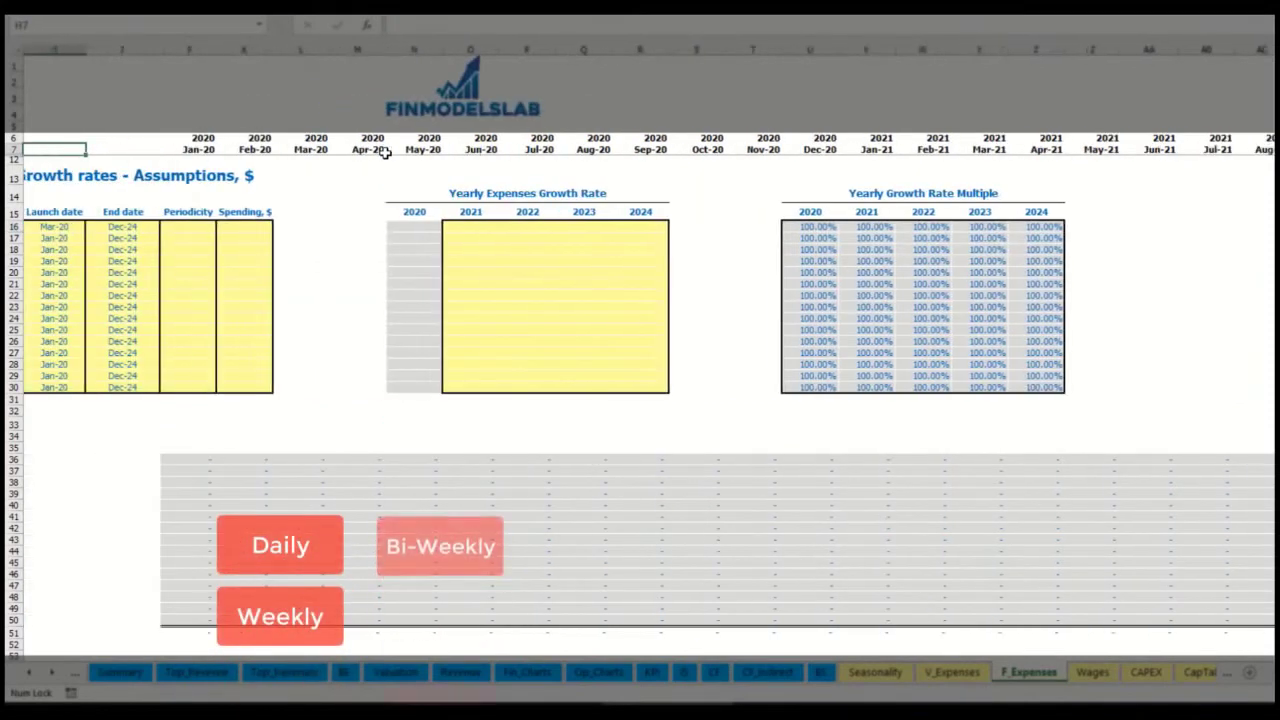
pyautogui.click(392, 228)
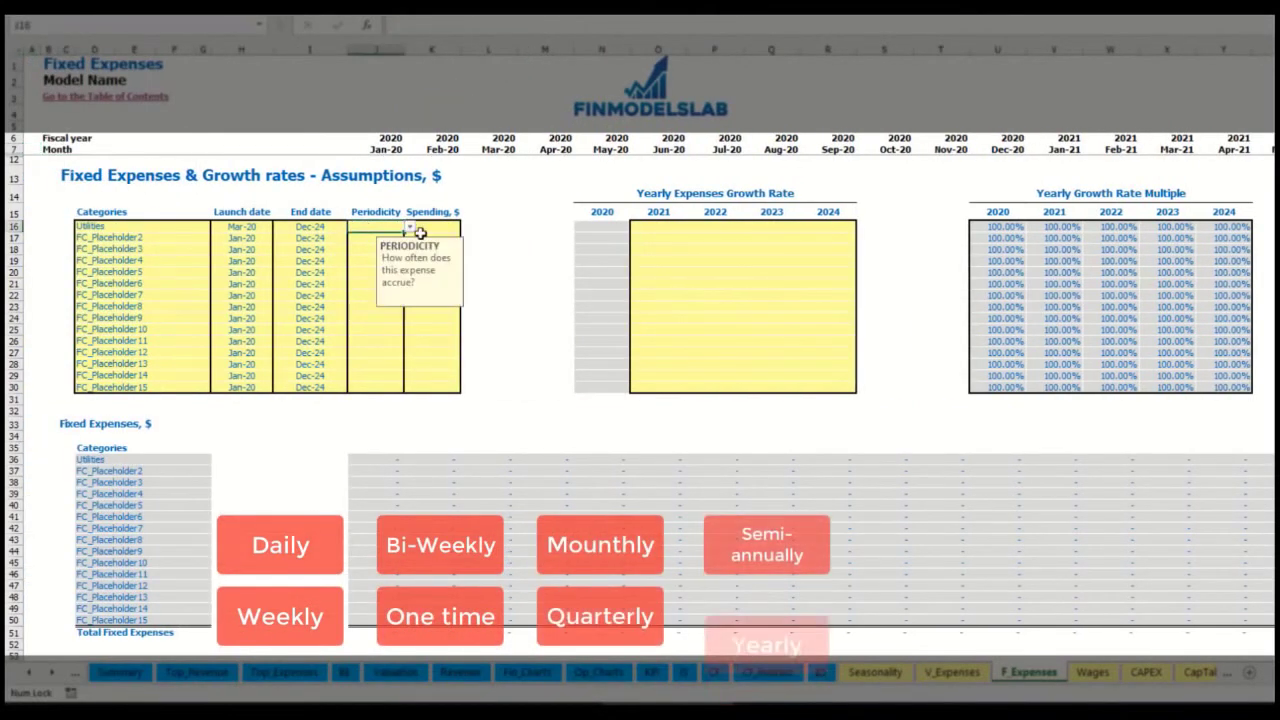
pyautogui.click(409, 229)
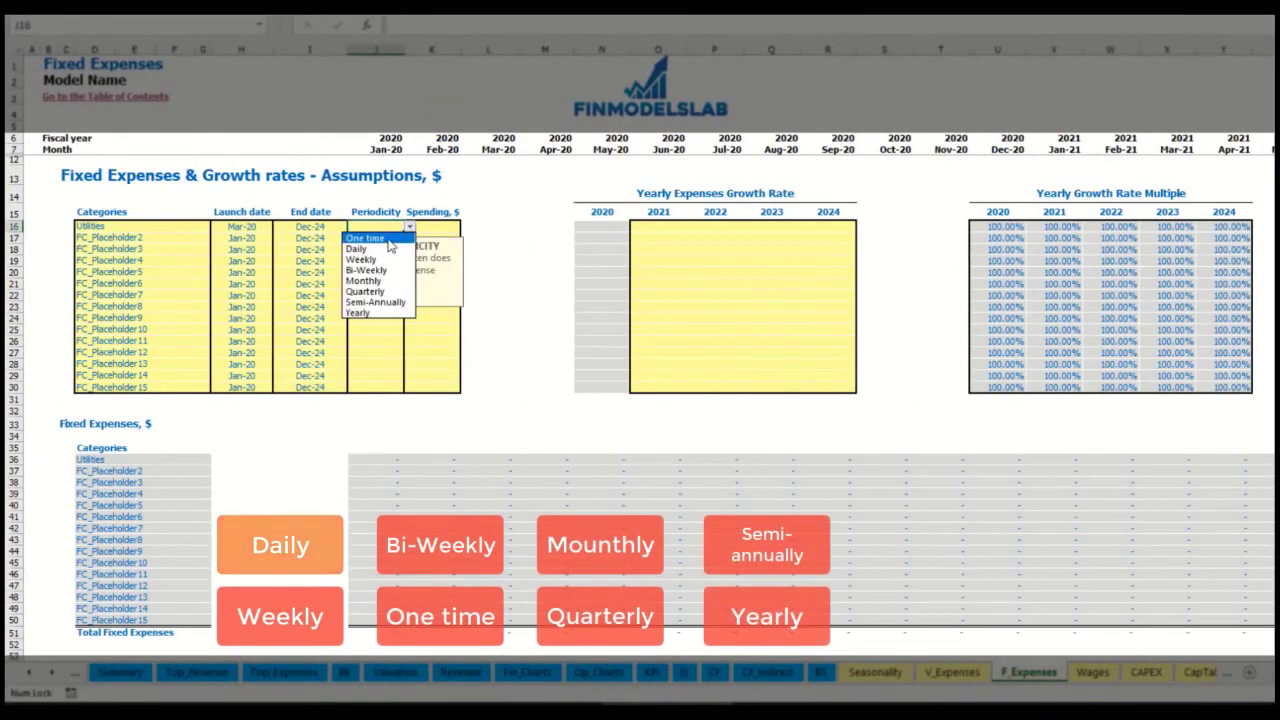
pyautogui.click(357, 248)
pyautogui.press('Tab')
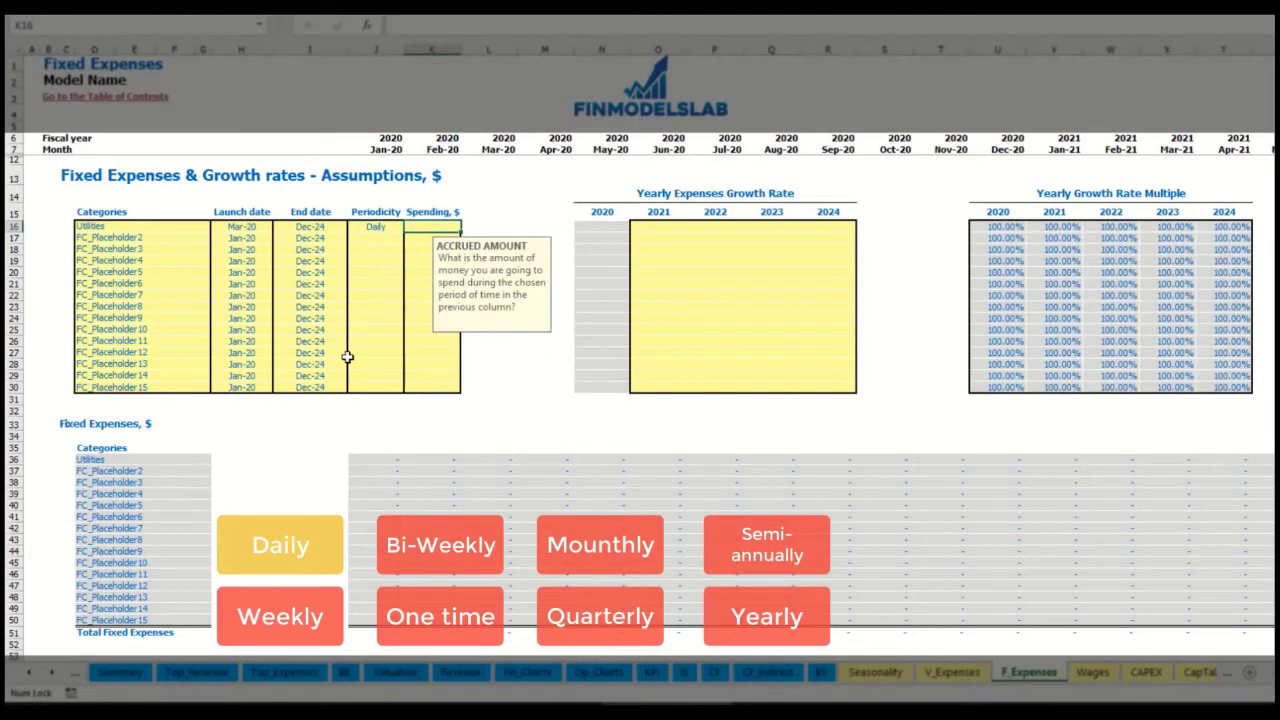
pyautogui.write('50')
pyautogui.press('Return')
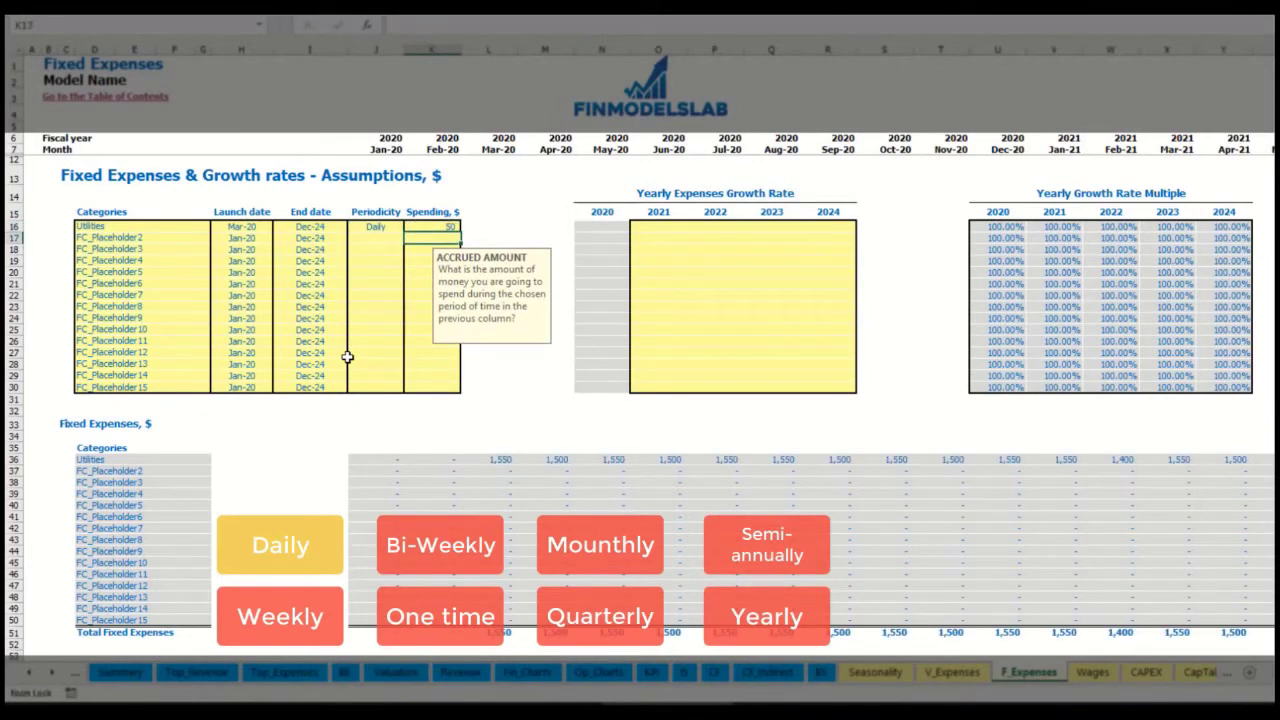
# Examine the calculated monthly Utilities expenses from Mar-20 onward against the month timeline
pyautogui.click(497, 463)
pyautogui.click(553, 461)
pyautogui.click(621, 460)
pyautogui.click(506, 458)
pyautogui.click(536, 461)
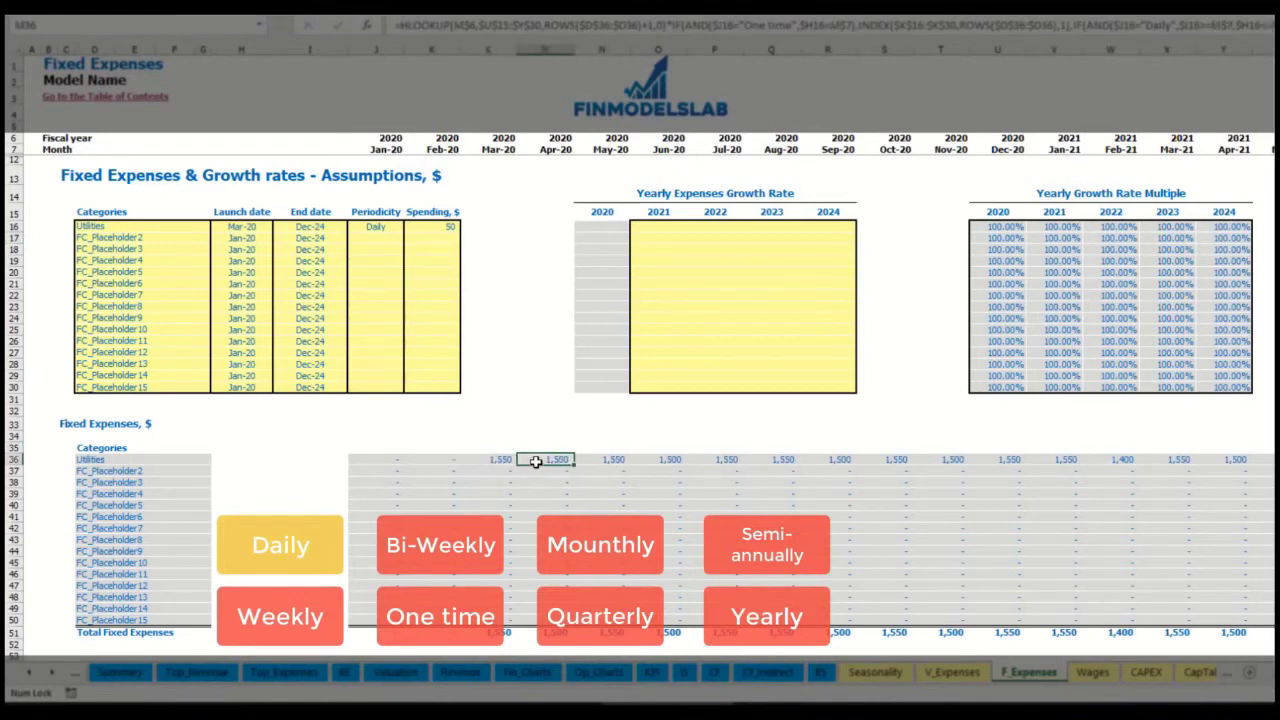
pyautogui.click(494, 148)
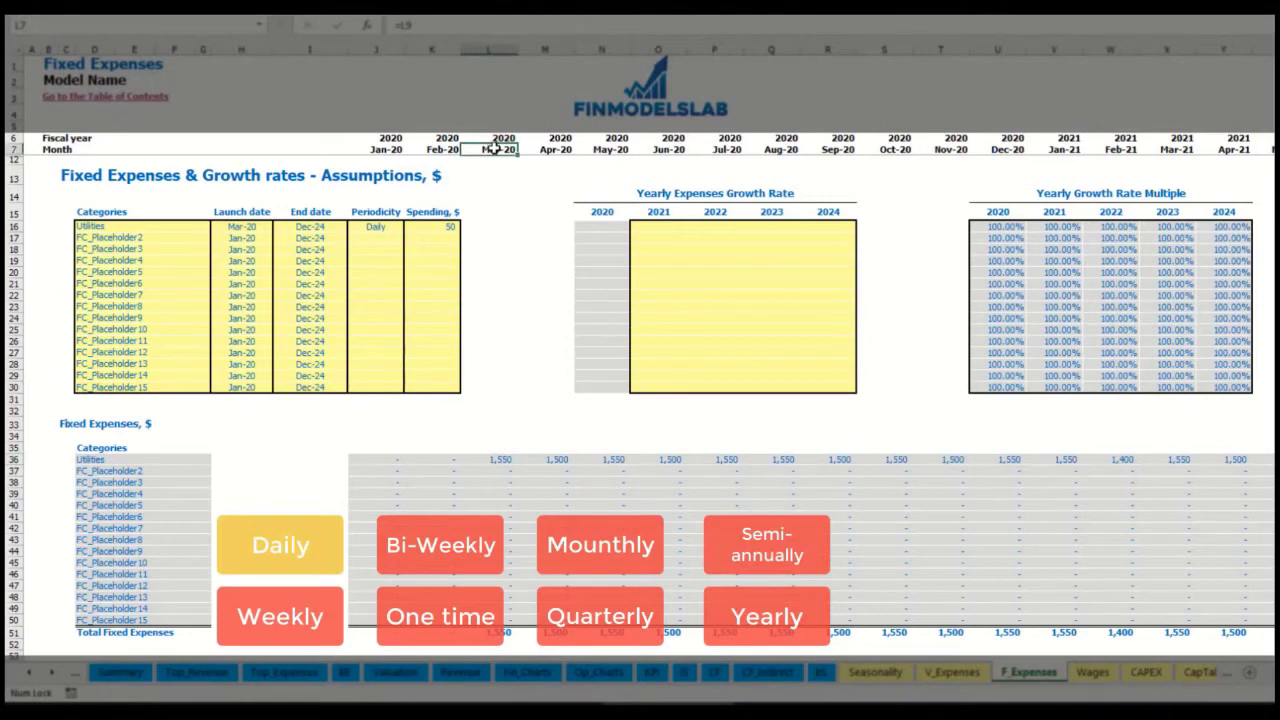
pyautogui.click(505, 460)
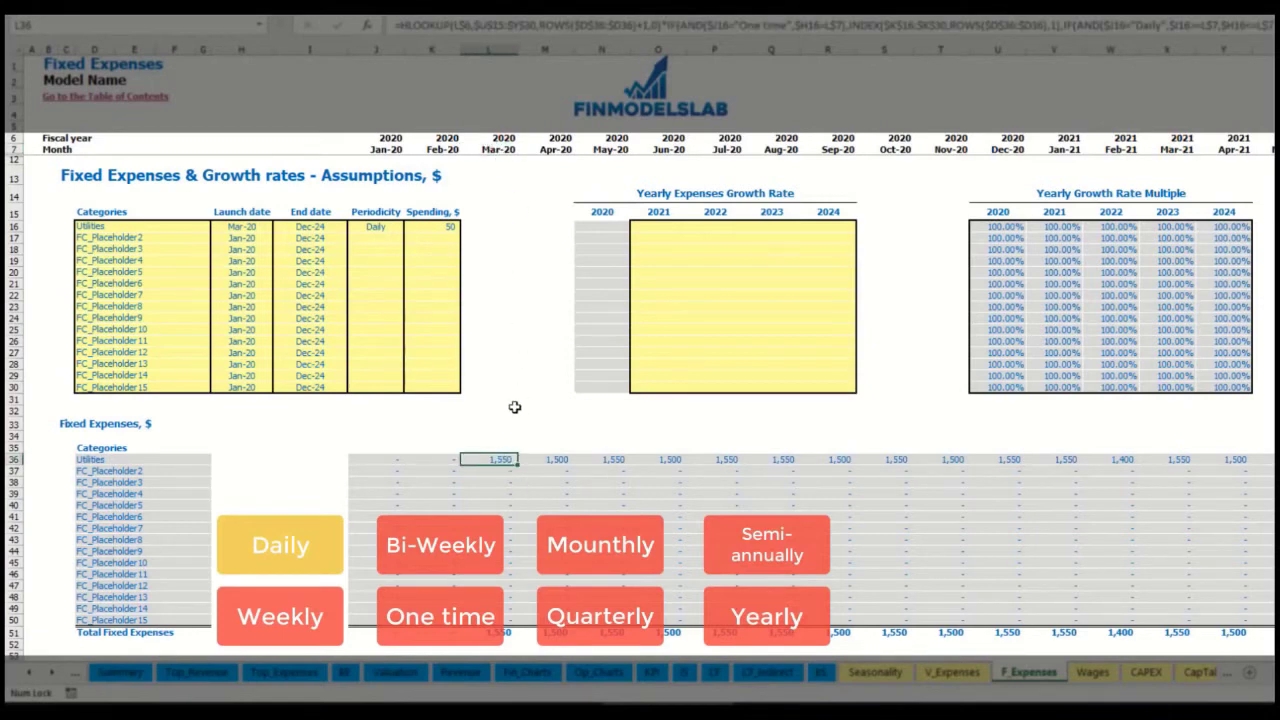
pyautogui.click(563, 461)
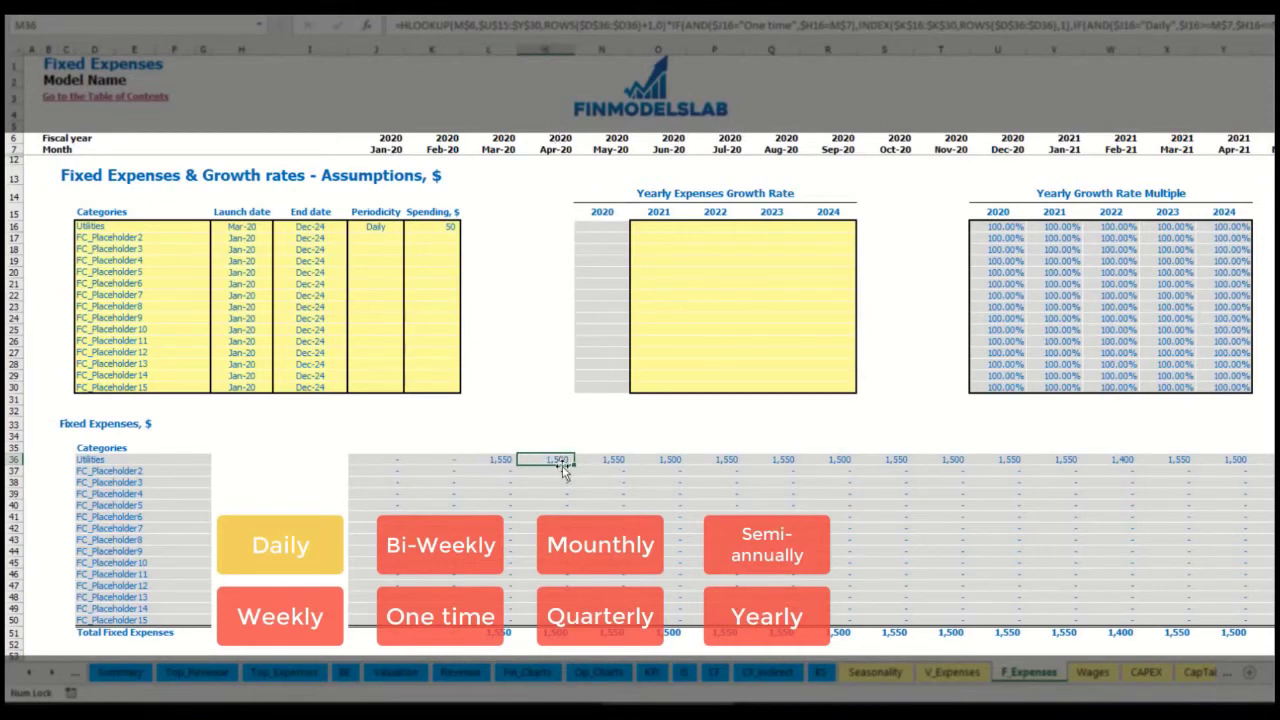
# Set the yearly expenses growth rate for Utilities to 5% for each year from 2021 to 2024
pyautogui.click(668, 229)
pyautogui.write('5%')
pyautogui.hotkey('ctrl', 'Return')
pyautogui.hotkey('ctrl', 'c')
pyautogui.press('Right')
pyautogui.hotkey('shift', 'Right')
pyautogui.hotkey('shift', 'Right')
pyautogui.hotkey('shift', 'Right')
pyautogui.hotkey('ctrl', 'v')
pyautogui.moveTo(667, 228); pyautogui.dragTo(818, 227)
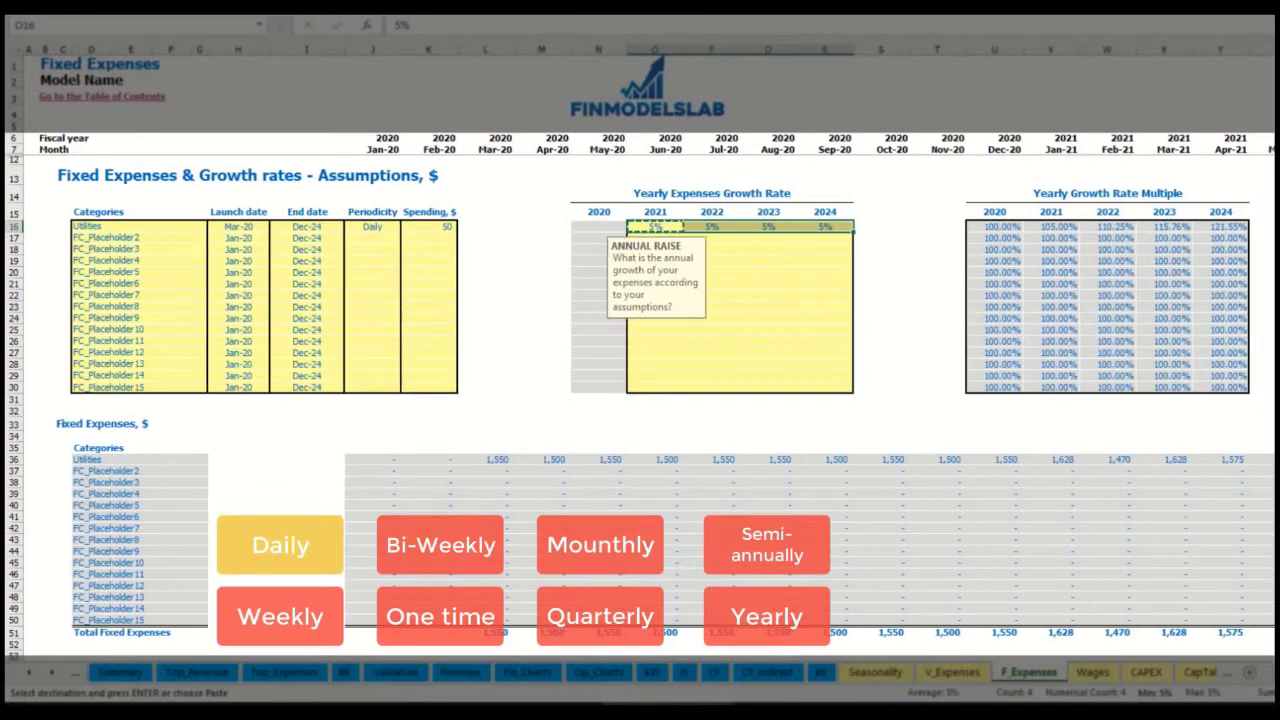
pyautogui.hscroll(10, 1235, 658)
pyautogui.hscroll(-10, 1235, 658)
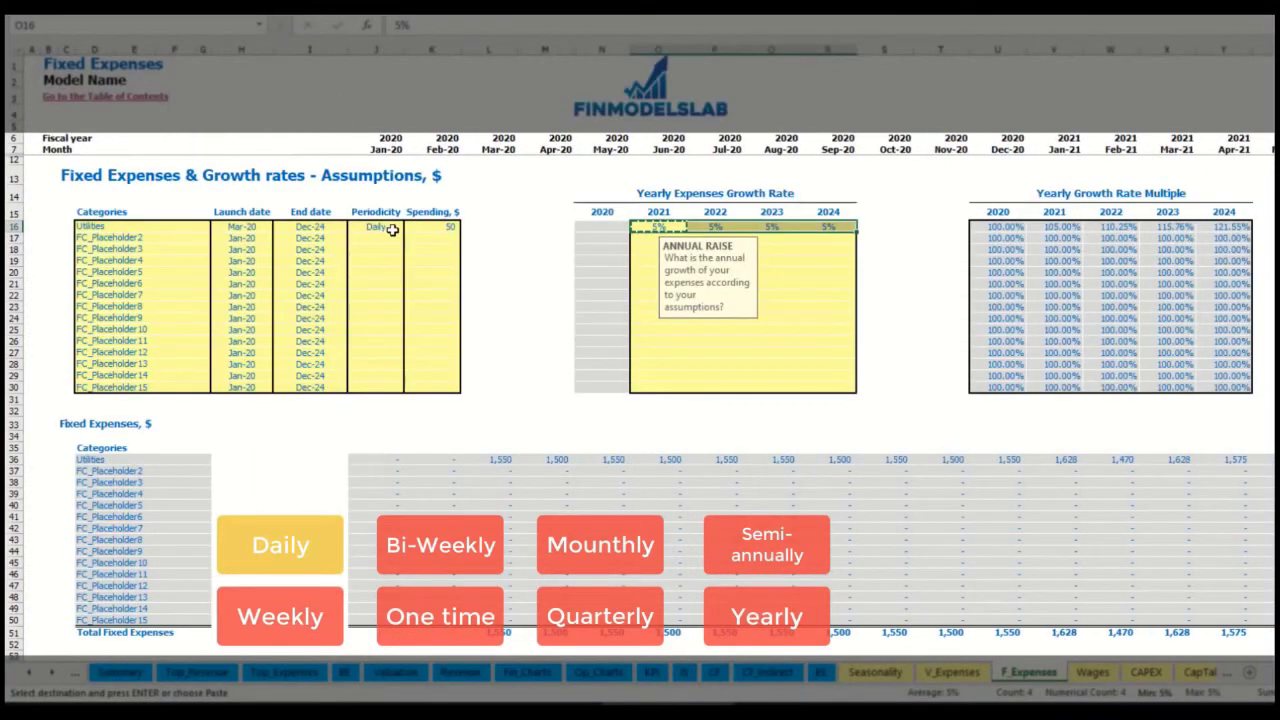
# Rename the second fixed expense category as Advertising
pyautogui.click(154, 236)
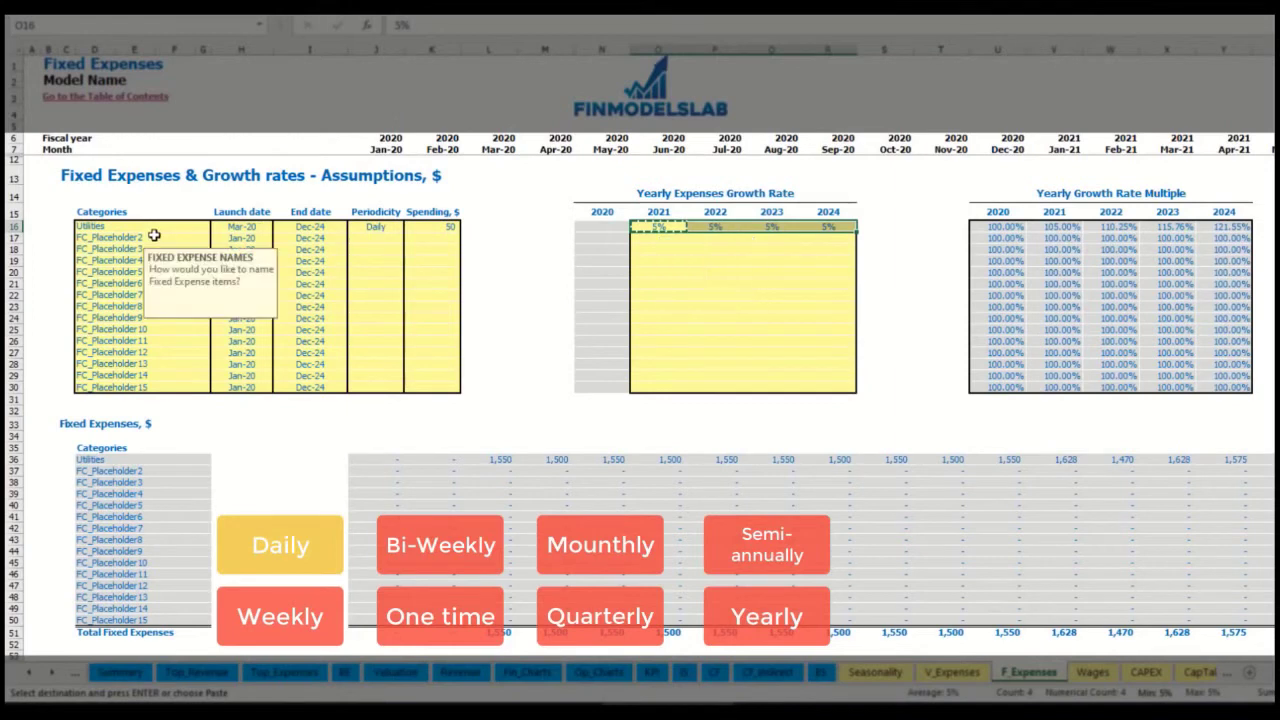
pyautogui.write('Advert')
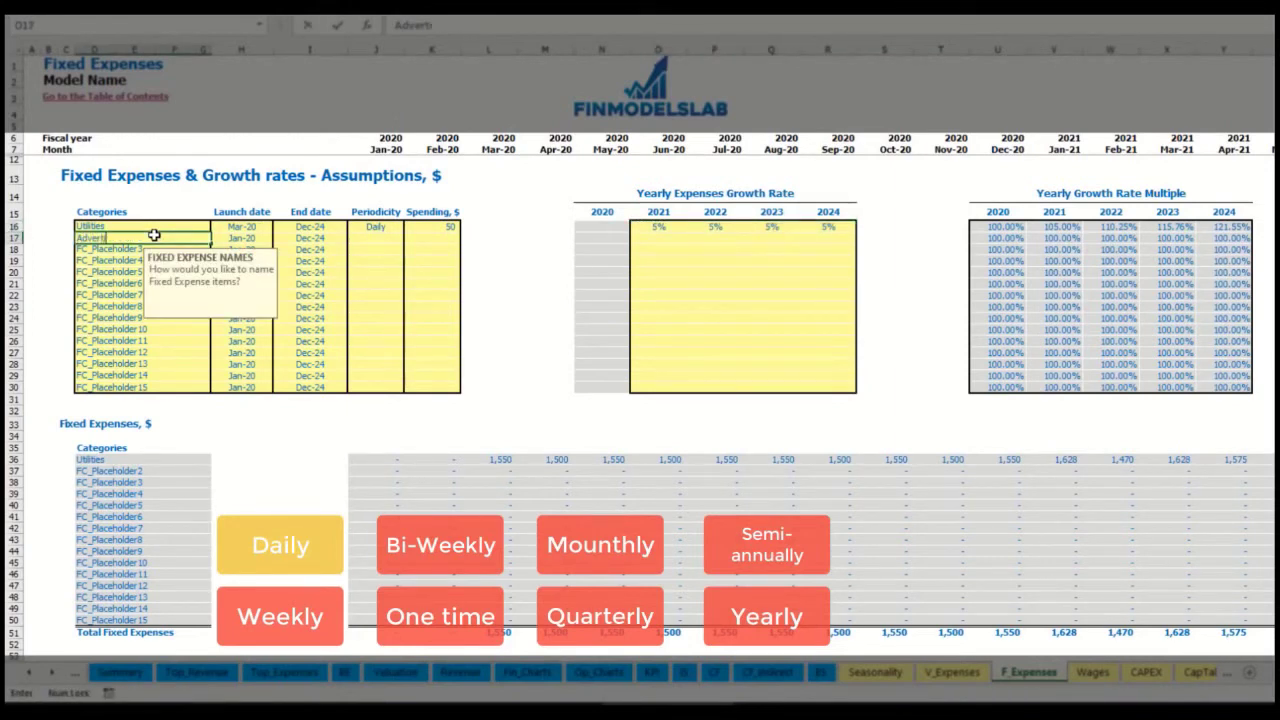
pyautogui.write('ising')
pyautogui.press('Return')
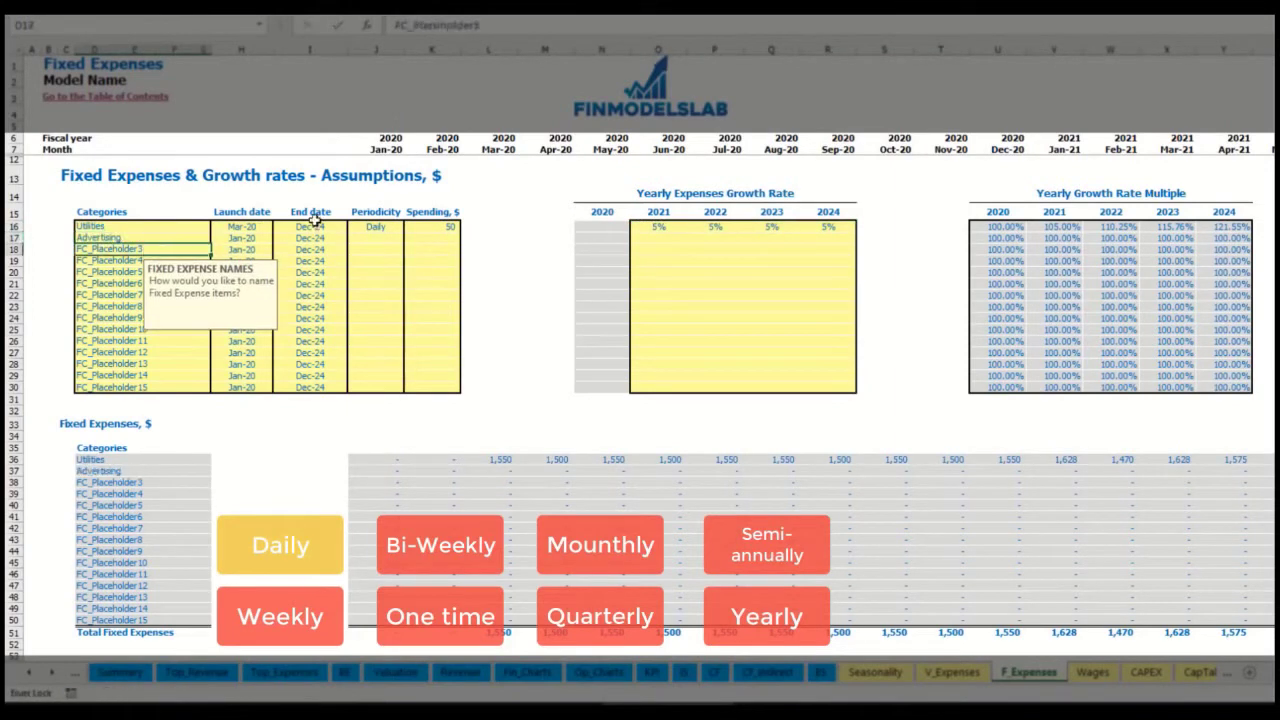
# Set the Advertising launch date to Mar-20 and its end date to Aug-24
pyautogui.click(240, 238)
pyautogui.click(278, 239)
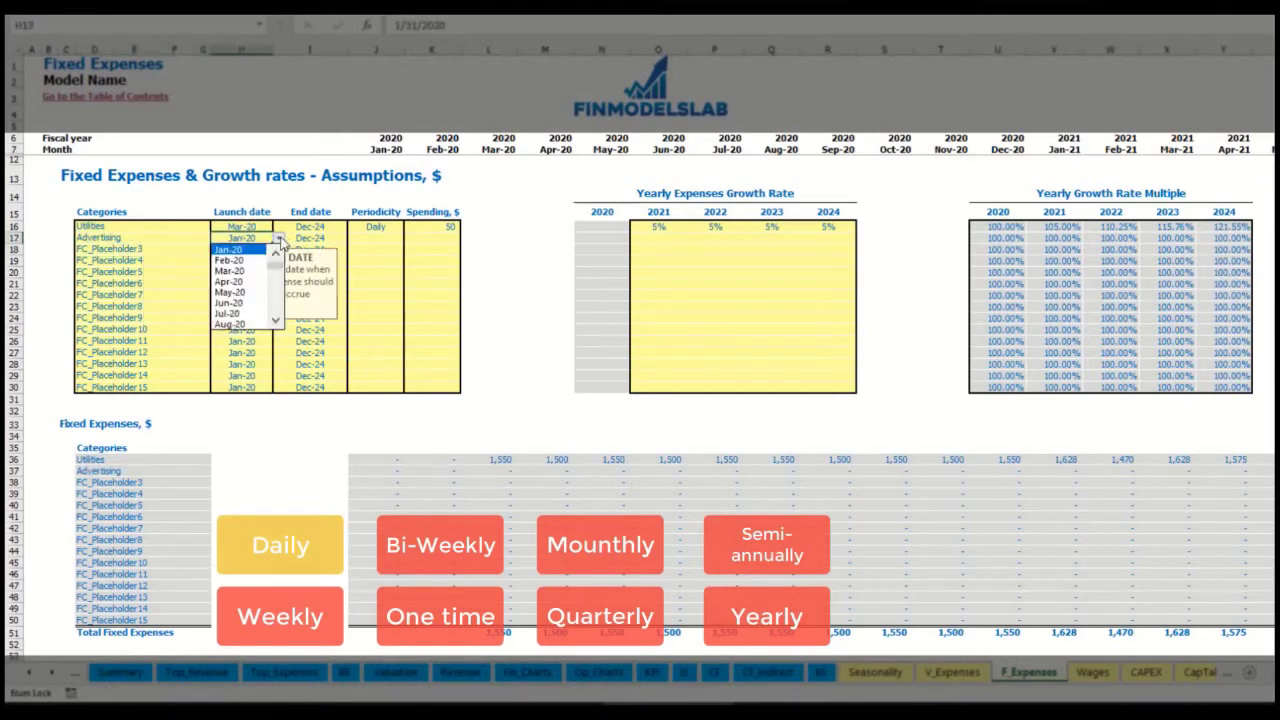
pyautogui.click(232, 270)
pyautogui.click(318, 238)
pyautogui.click(353, 241)
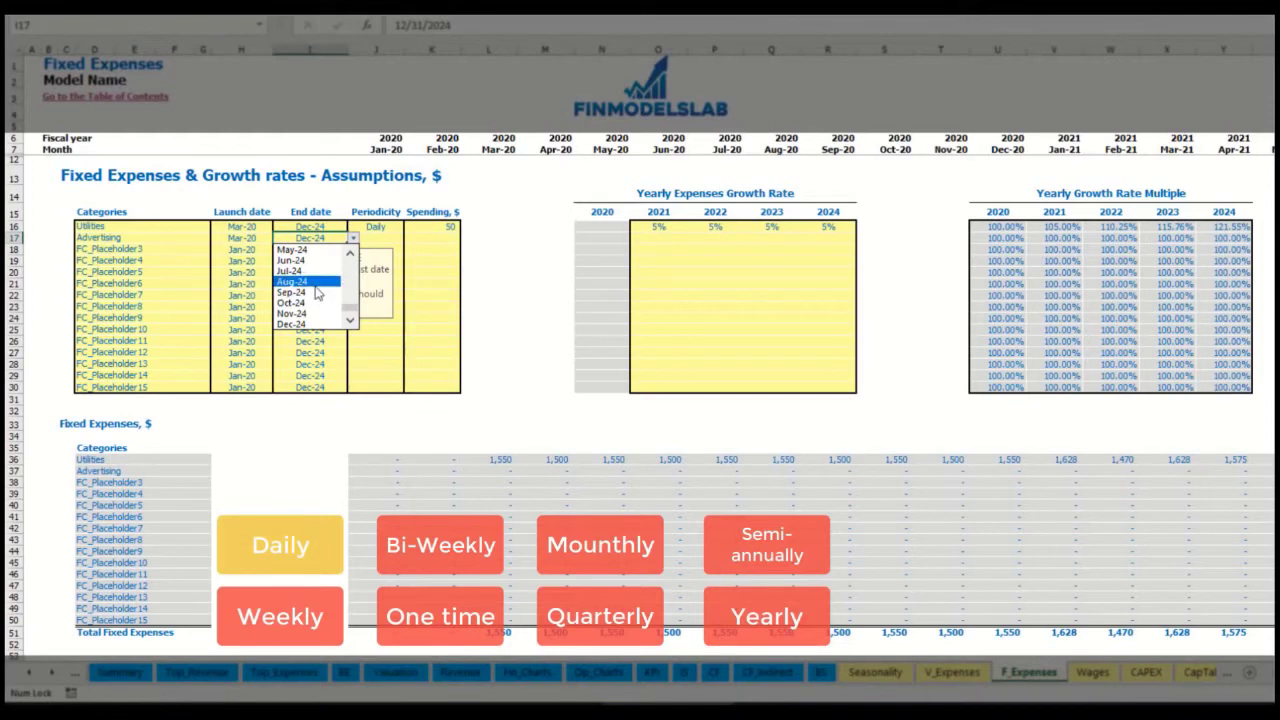
pyautogui.click(313, 284)
# Set Advertising to Weekly periodicity with spending of 100 and check its monthly amounts through 2024
pyautogui.click(372, 238)
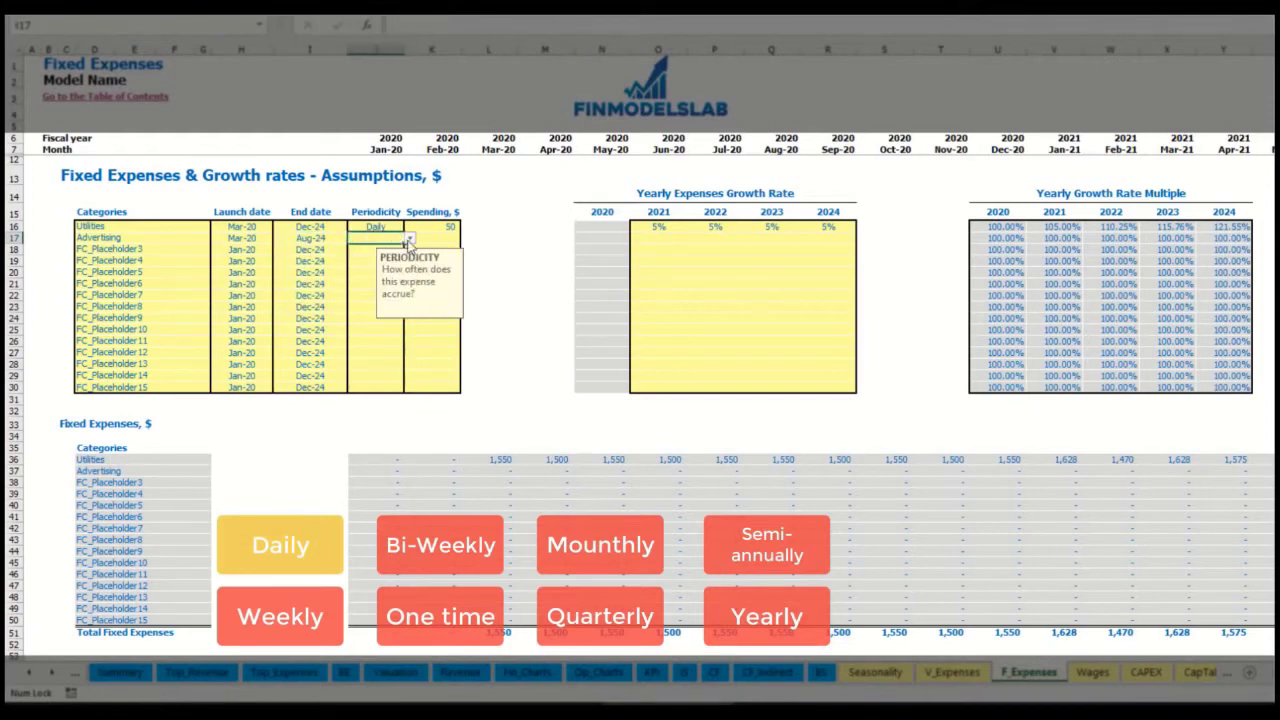
pyautogui.click(409, 242)
pyautogui.click(368, 271)
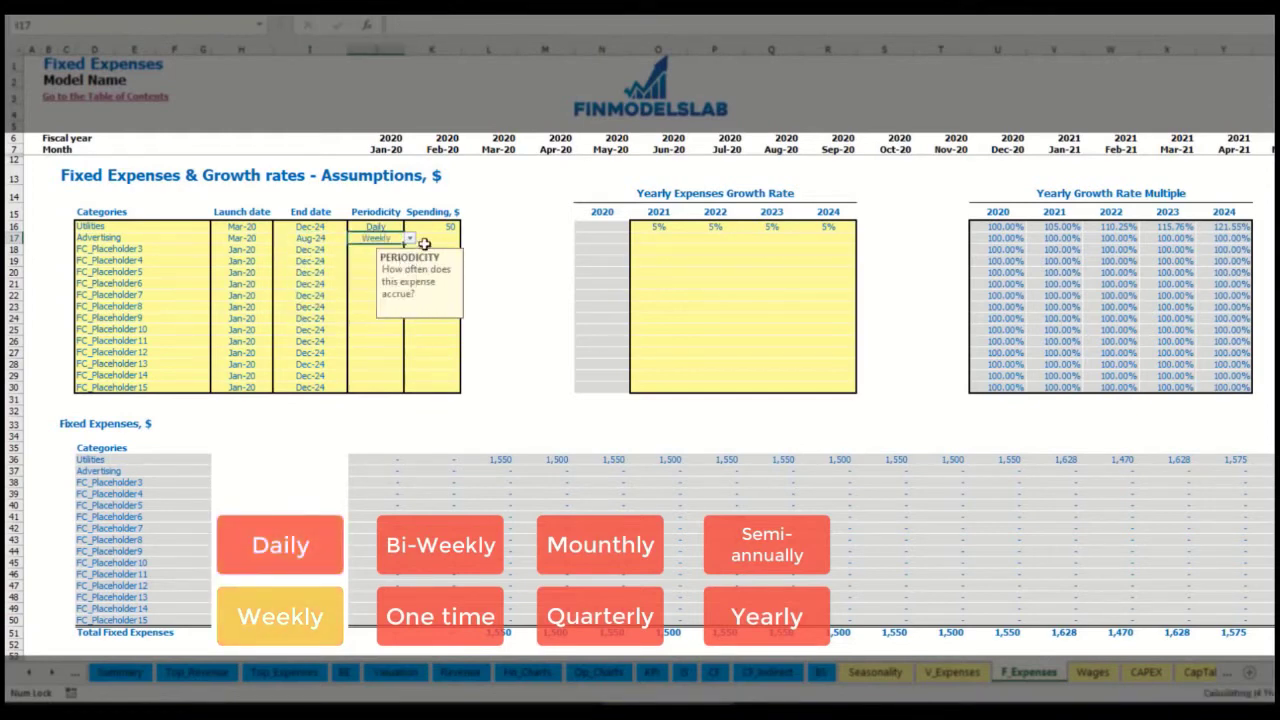
pyautogui.click(428, 242)
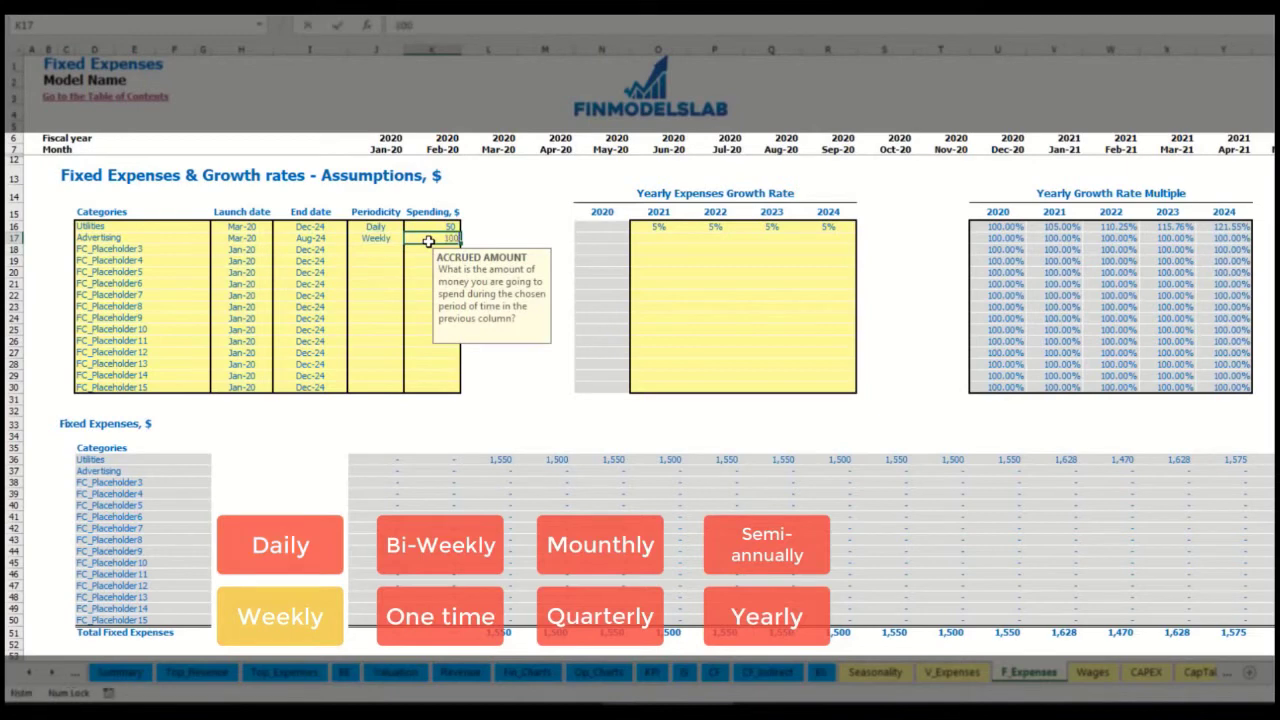
pyautogui.press('Return')
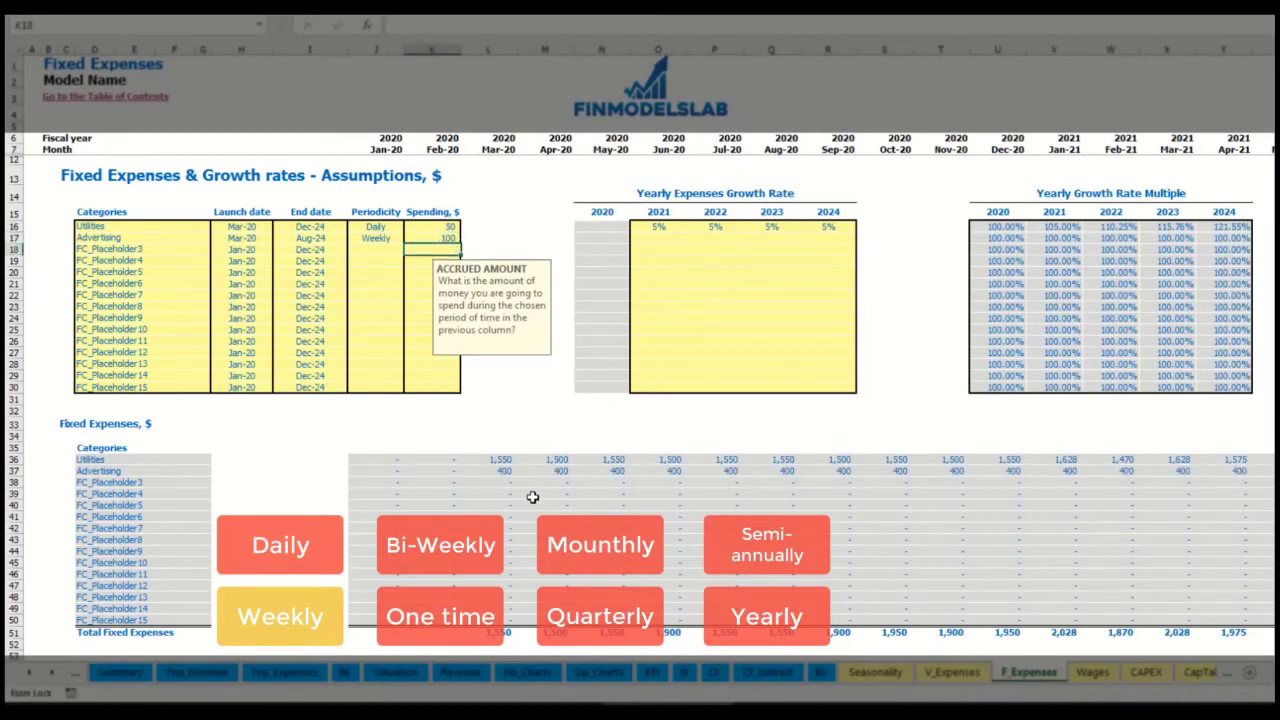
pyautogui.click(503, 470)
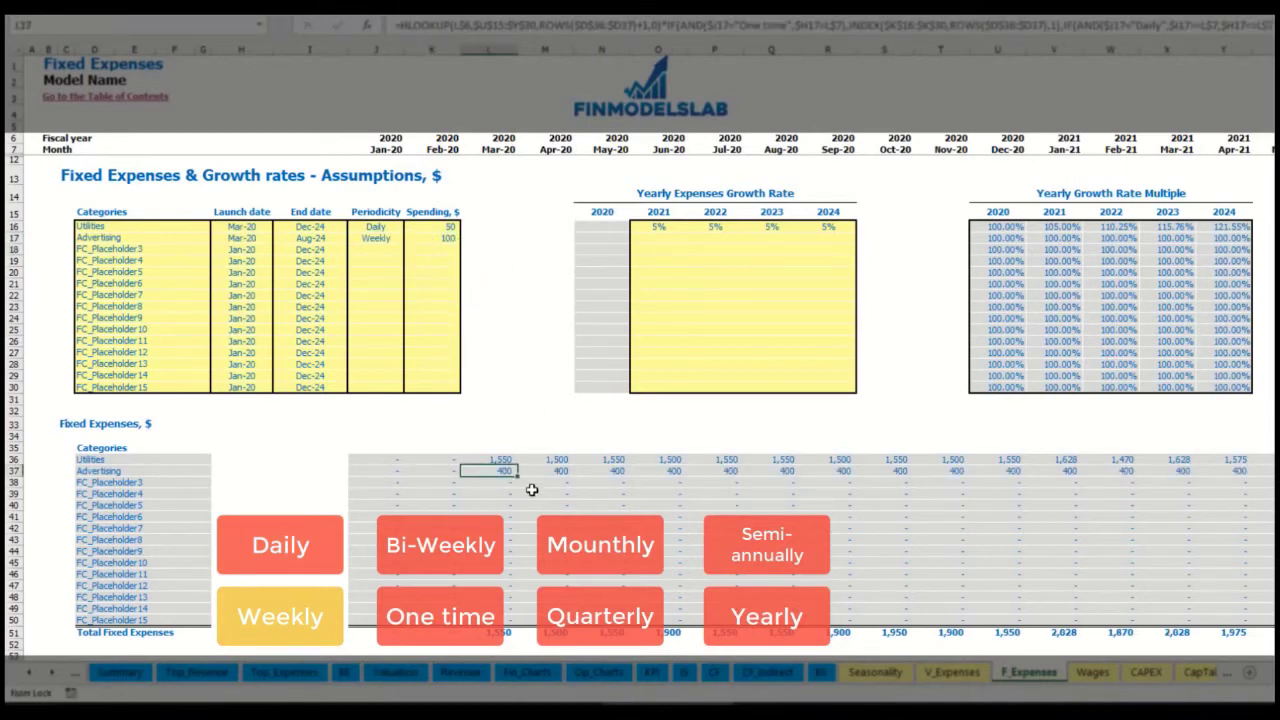
pyautogui.hscroll(10, 640, 400)
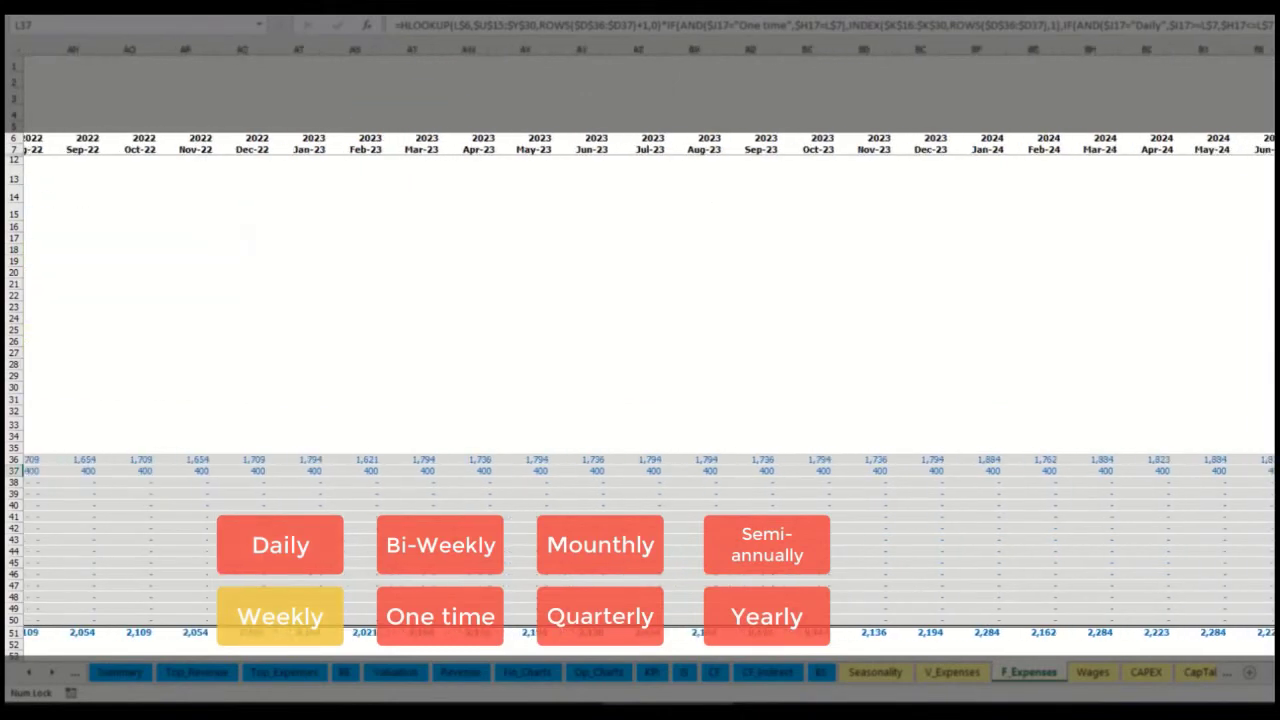
pyautogui.moveTo(1270, 66); pyautogui.dragTo(1270, 459)
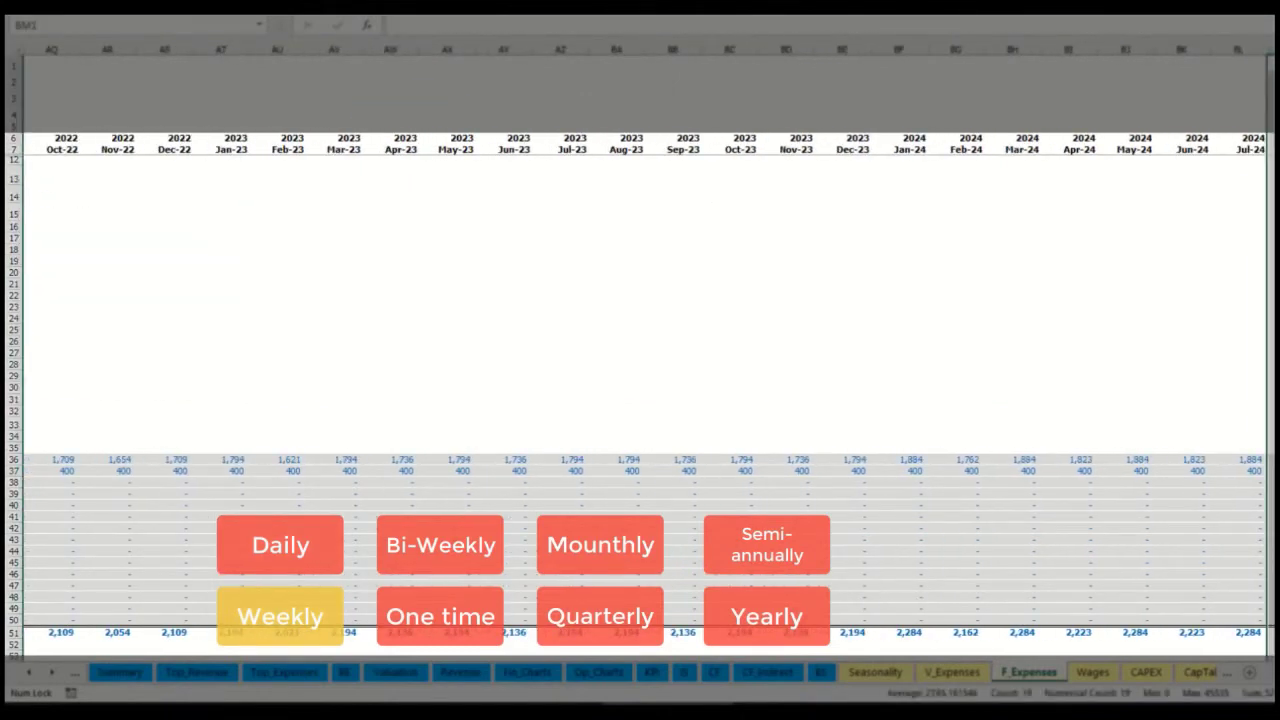
pyautogui.click(1270, 470)
pyautogui.hscroll(-10, 574, 435)
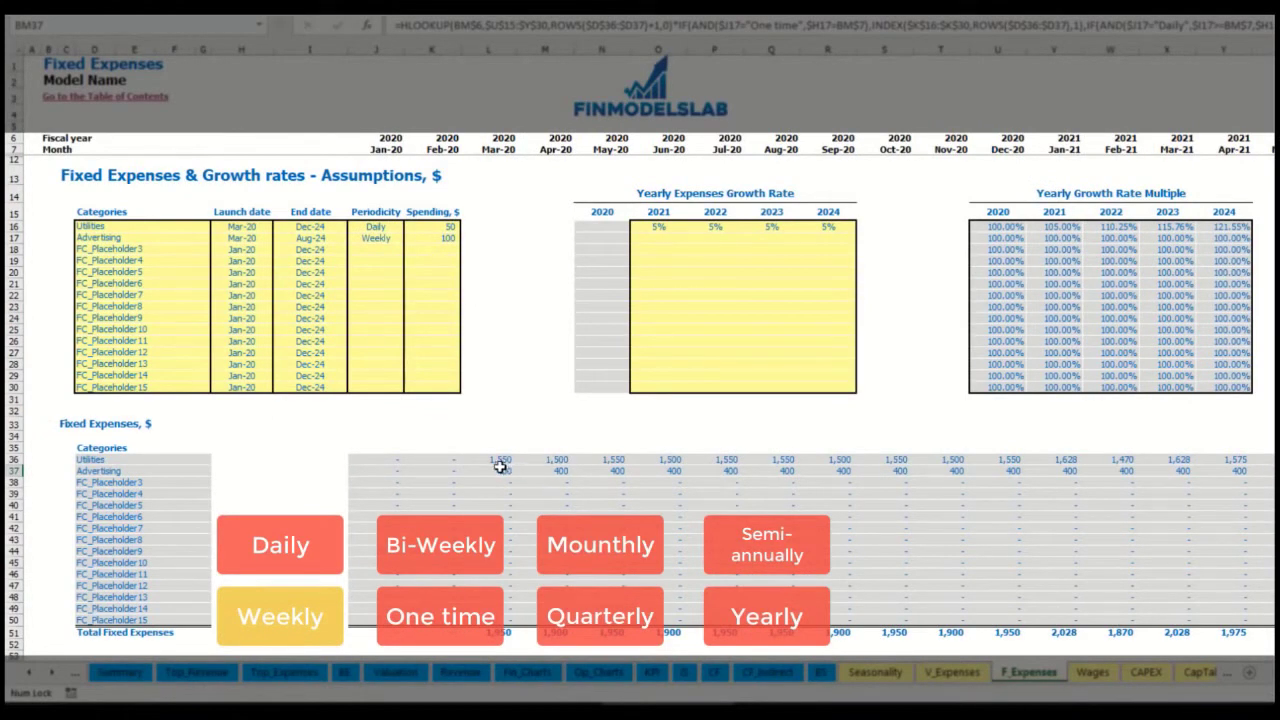
# Change the Advertising periodicity to Bi-Weekly and set its spending to 500
pyautogui.click(390, 239)
pyautogui.click(409, 239)
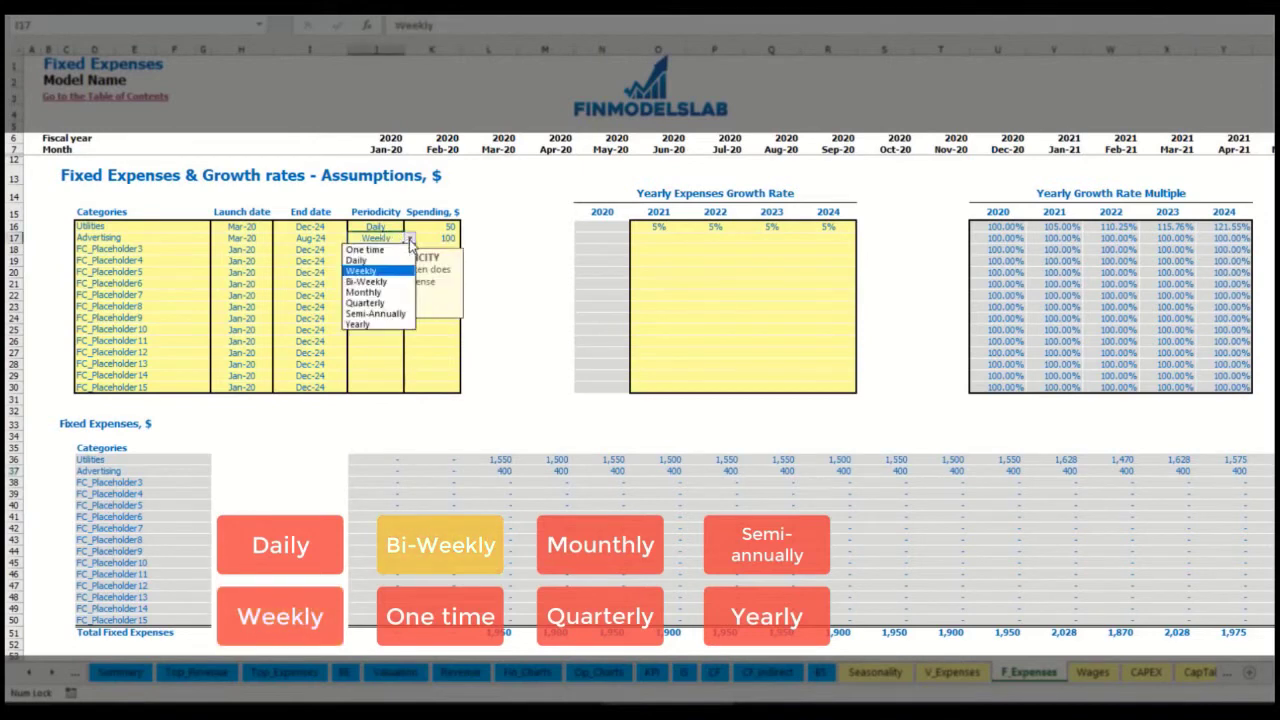
pyautogui.click(393, 283)
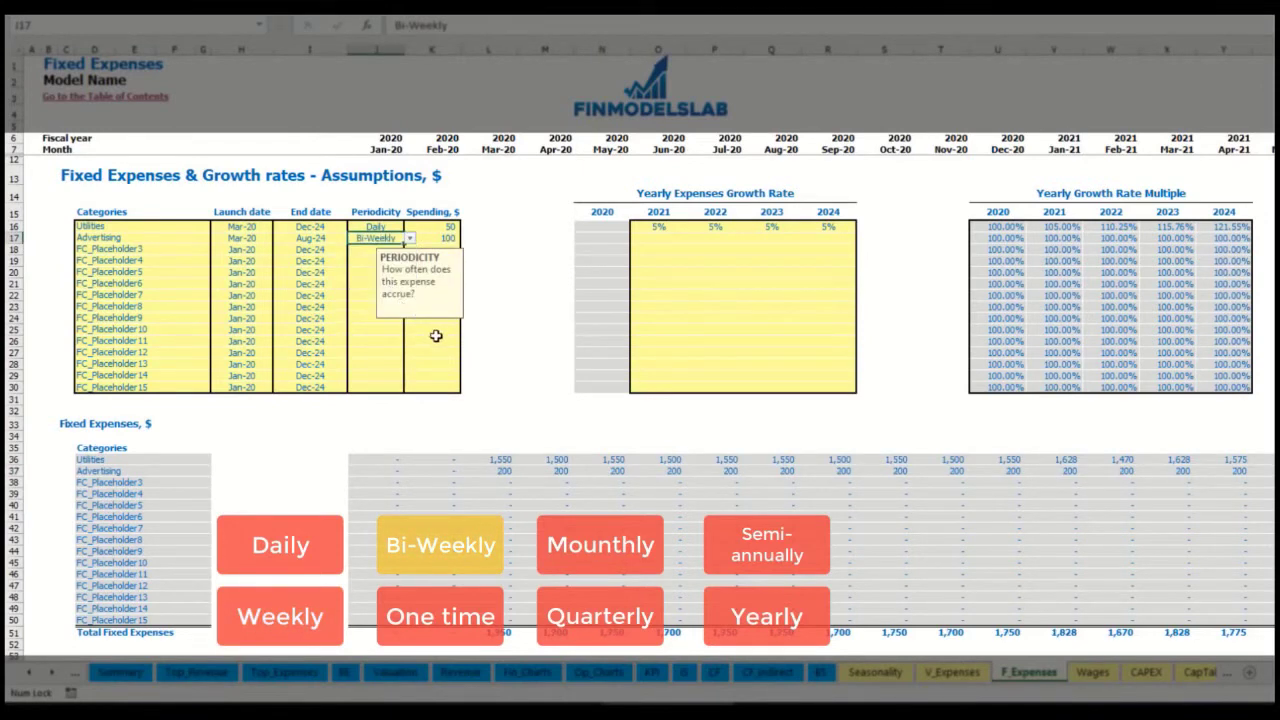
pyautogui.click(430, 238)
pyautogui.write('5')
pyautogui.press('Return')
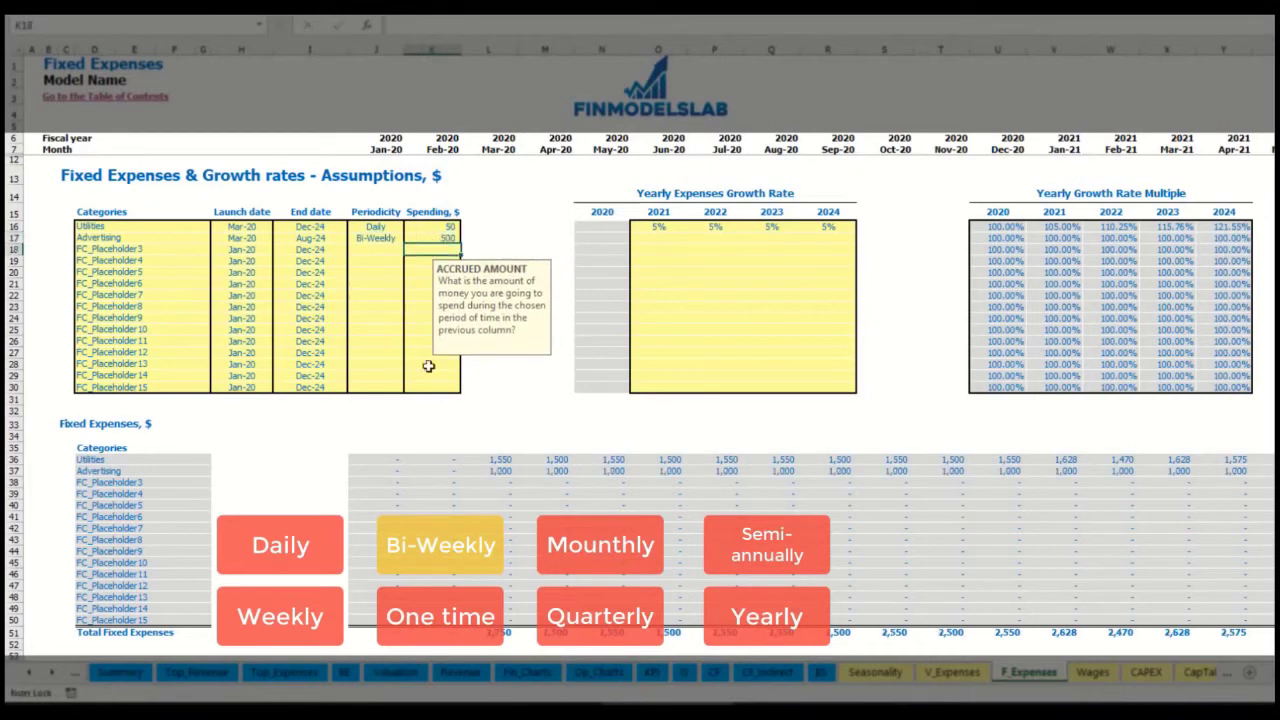
# Set the Advertising launch date to Jul-20
pyautogui.click(256, 229)
pyautogui.click(255, 238)
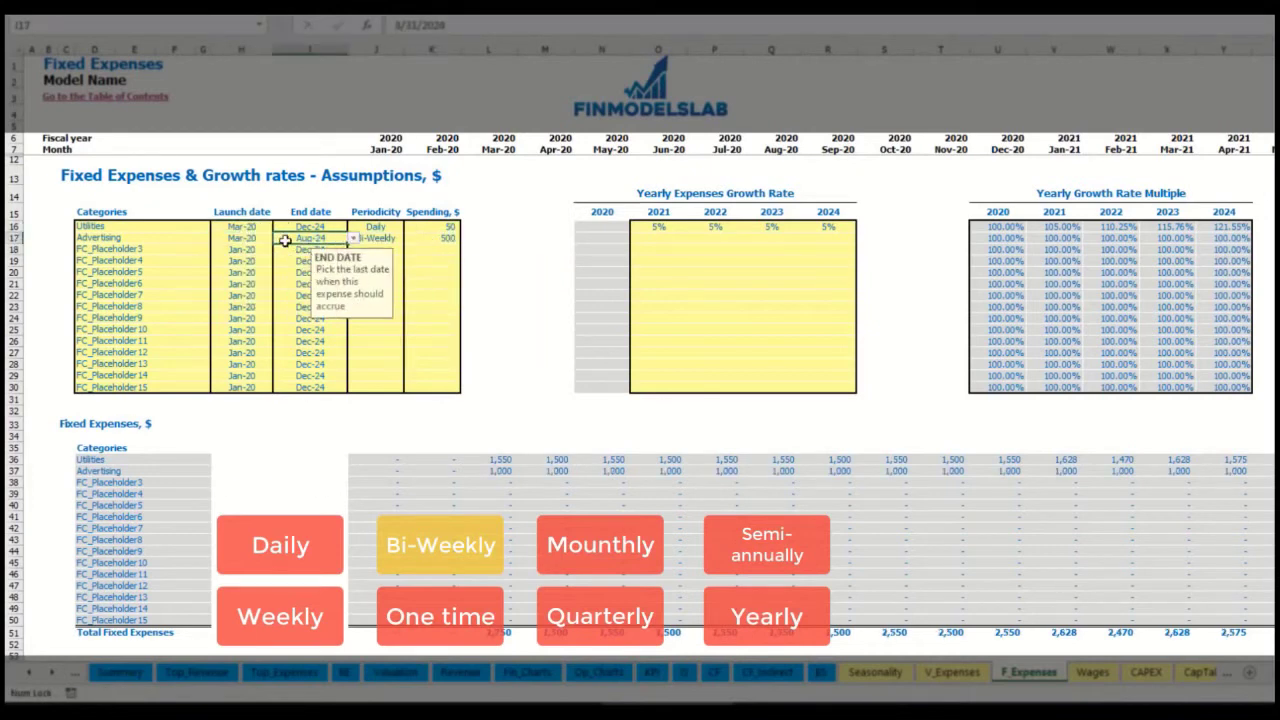
pyautogui.click(278, 239)
pyautogui.click(262, 292)
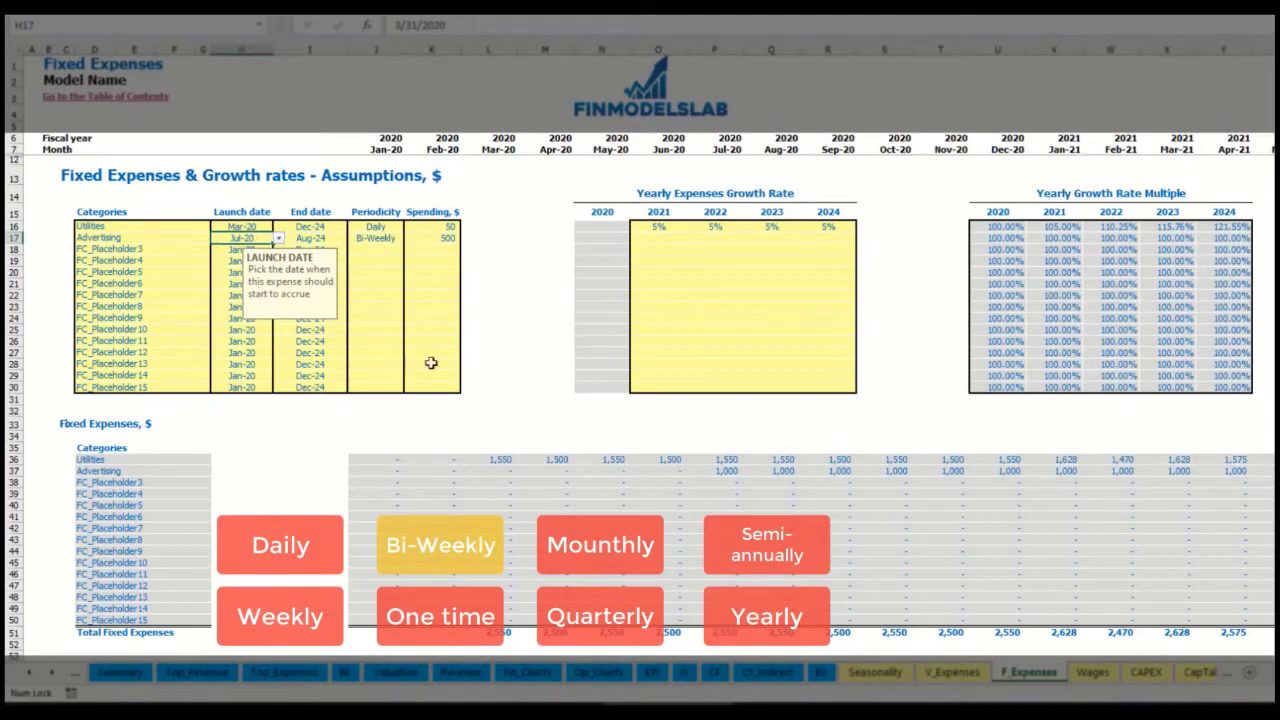
# Examine the calculated monthly Advertising expenses from Jul-20 onward, month by month
pyautogui.click(733, 476)
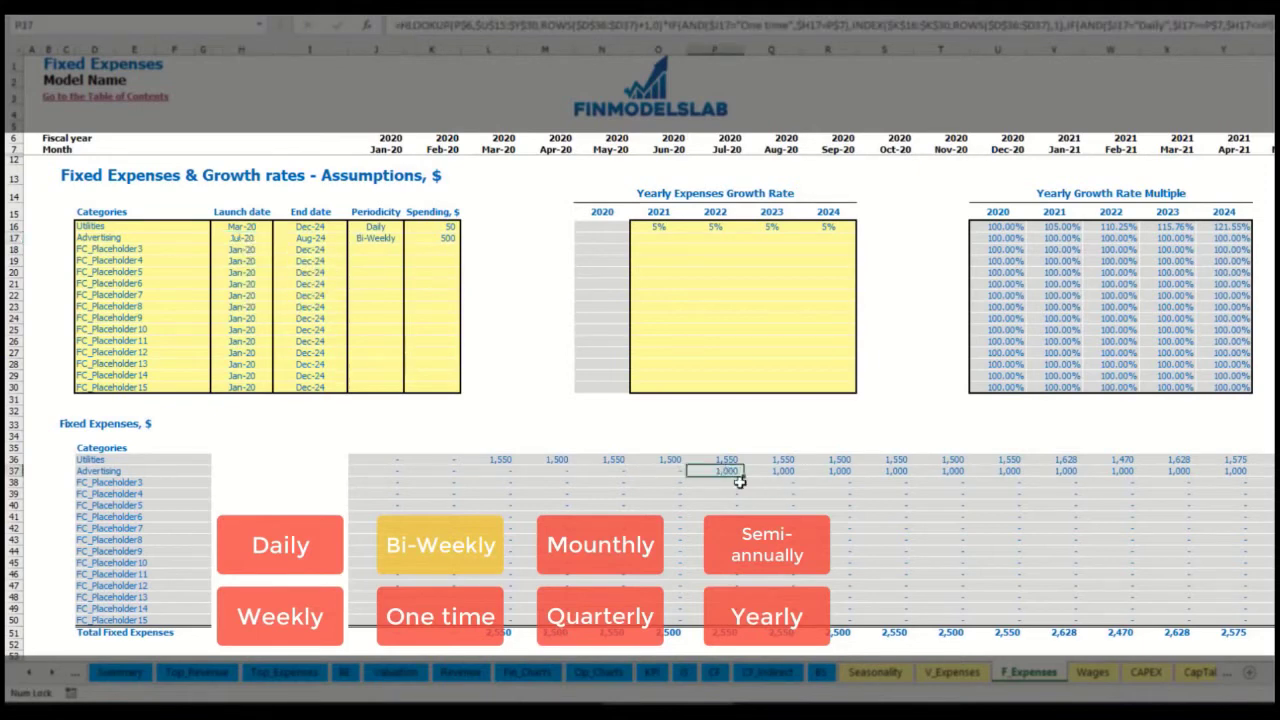
pyautogui.press('Right')
pyautogui.press('Right')
pyautogui.press('Right')
pyautogui.press('Right')
pyautogui.press('Right')
pyautogui.press('Right')
pyautogui.press('Right')
pyautogui.press('Right')
pyautogui.press('Right')
pyautogui.press('Right')
pyautogui.press('Right')
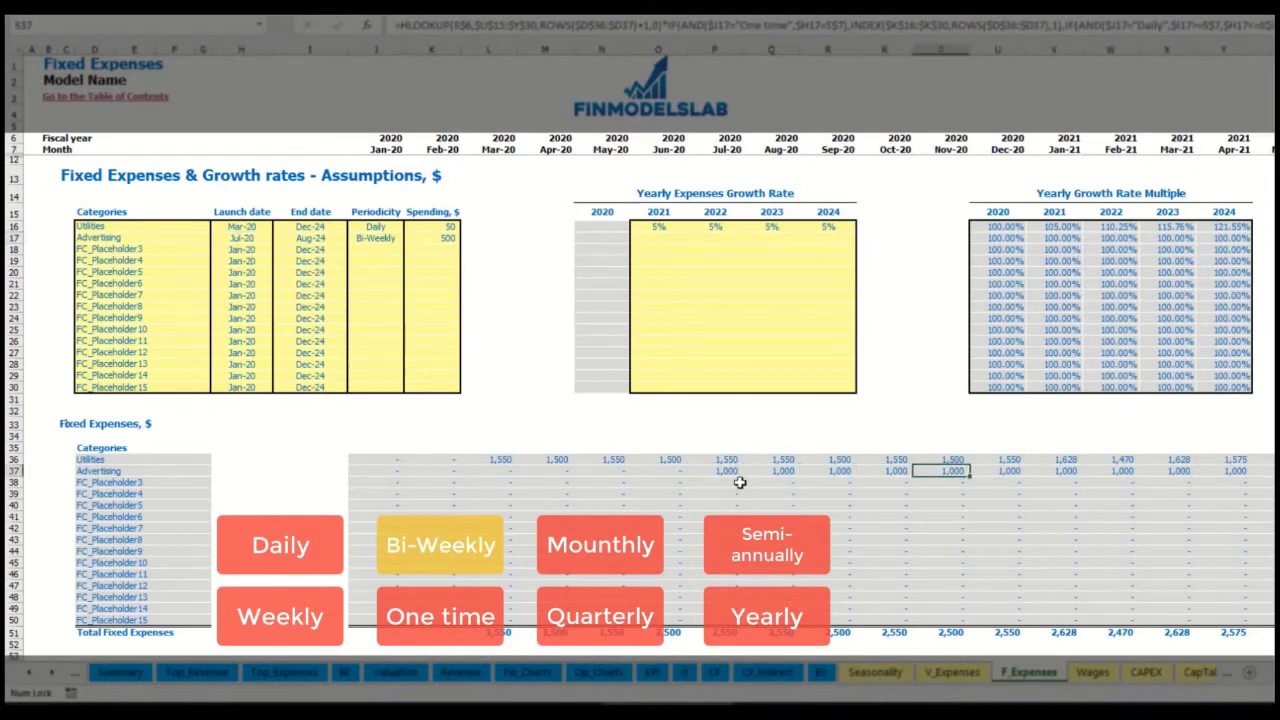
# Continue through the monthly Advertising amounts into 2021, and return to the Jul-20 amount
pyautogui.press('Right')
pyautogui.press('Right')
pyautogui.press('Right')
pyautogui.press('Right')
pyautogui.press('Right')
pyautogui.press('Right')
pyautogui.press('Right')
pyautogui.press('Right')
pyautogui.press('Right')
pyautogui.press('Right')
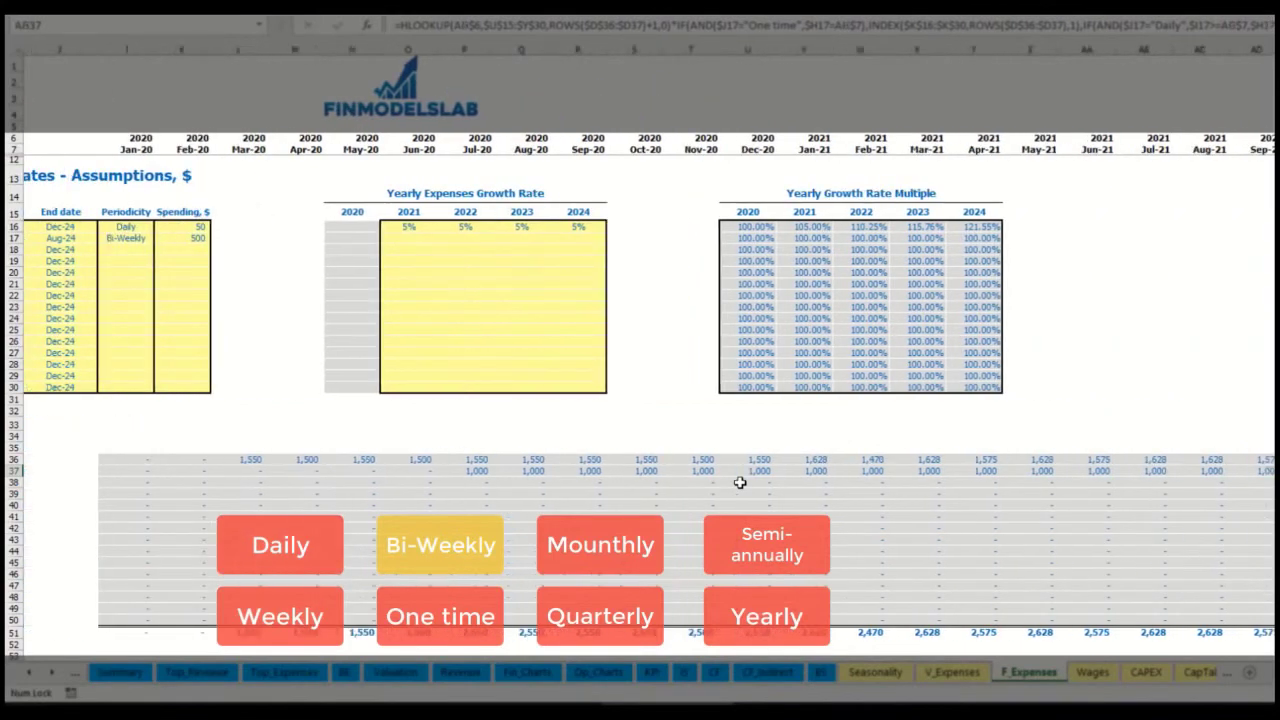
pyautogui.press('Home')
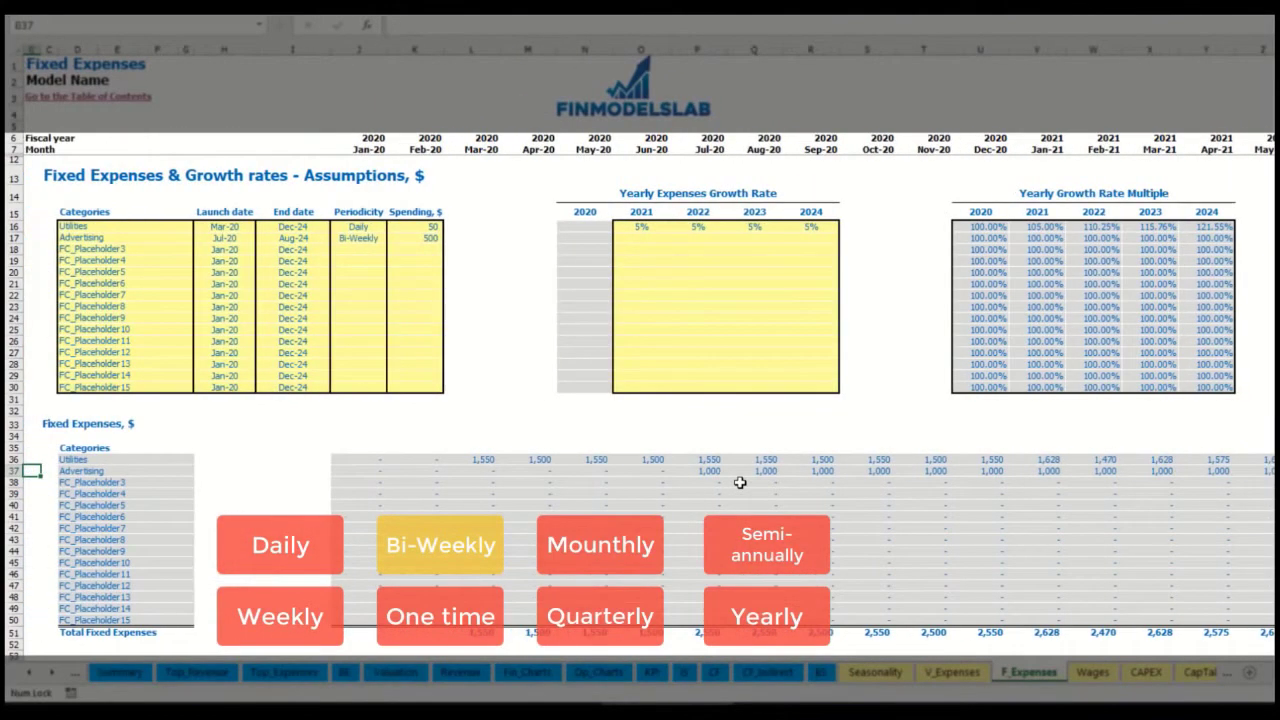
pyautogui.click(700, 475)
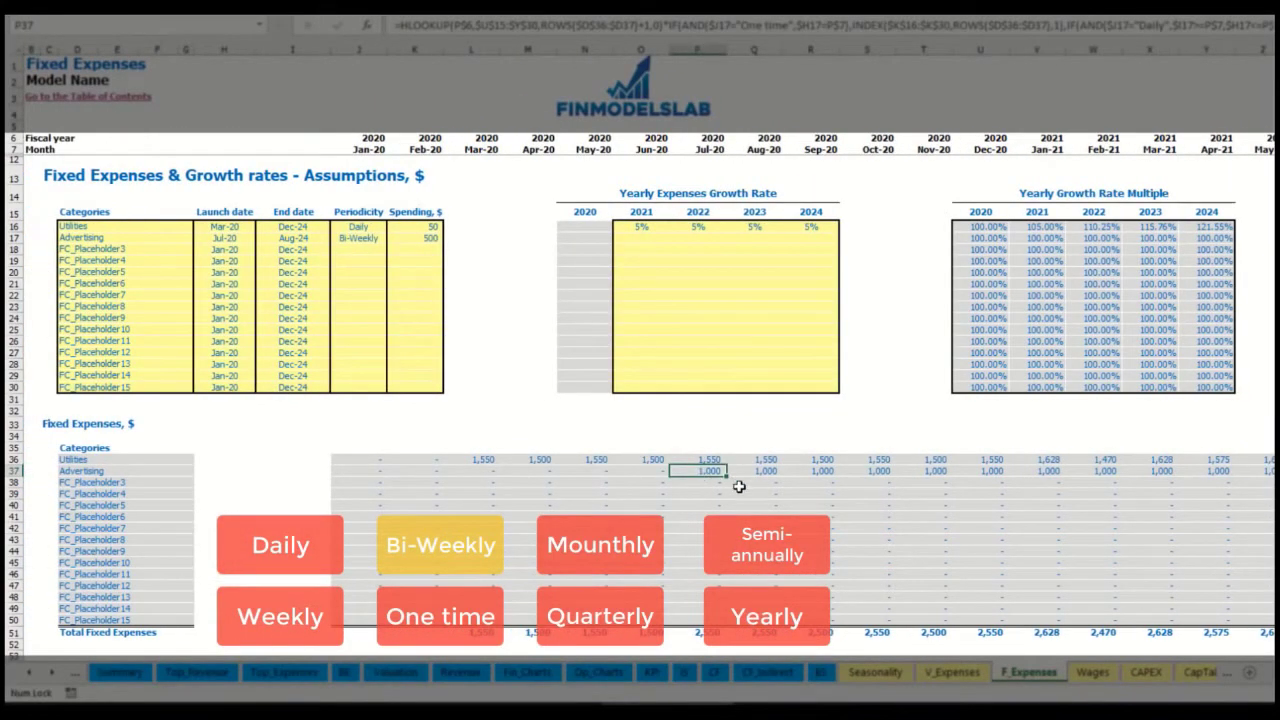
# Set the Advertising yearly growth rate to 3% for 2021 through 2024 and check its monthly amounts from Jan-21 onward
pyautogui.click(640, 243)
pyautogui.write('3%')
pyautogui.hotkey('ctrl', 'Return')
pyautogui.hotkey('ctrl', 'c')
pyautogui.moveTo(698, 238); pyautogui.dragTo(810, 238)
pyautogui.hotkey('ctrl', 'v')
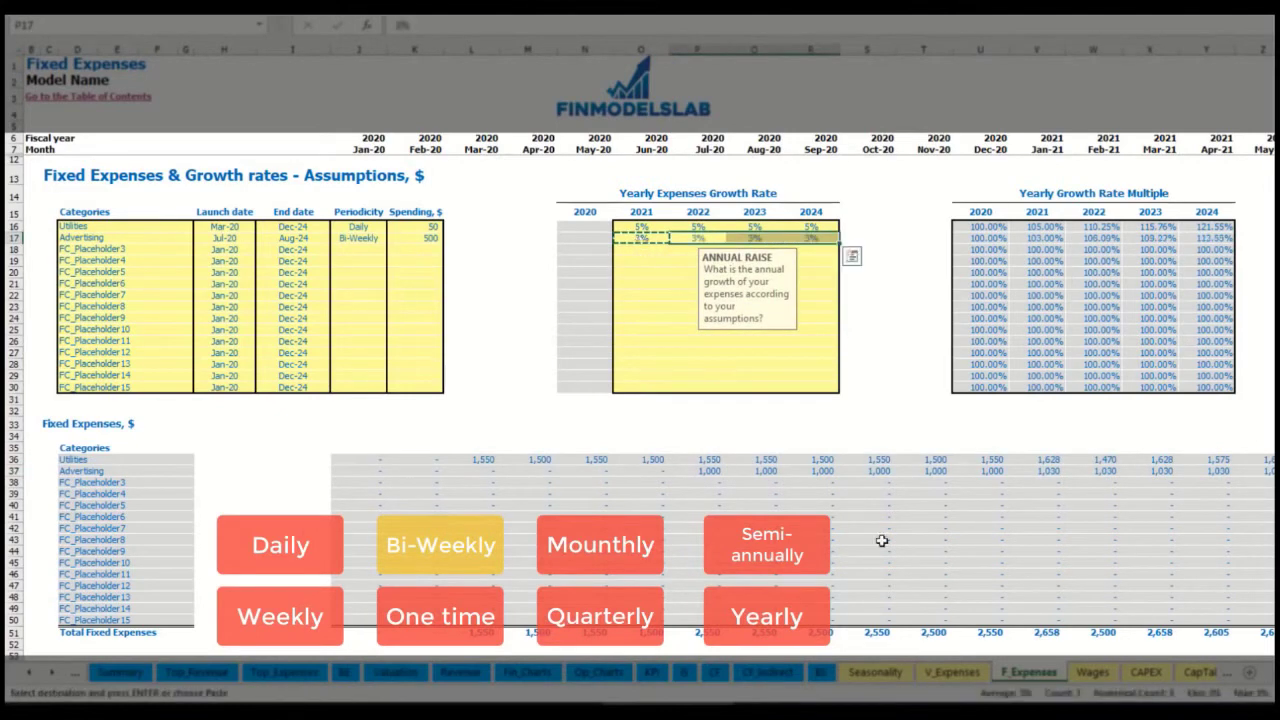
pyautogui.click(1222, 470)
pyautogui.click(1062, 471)
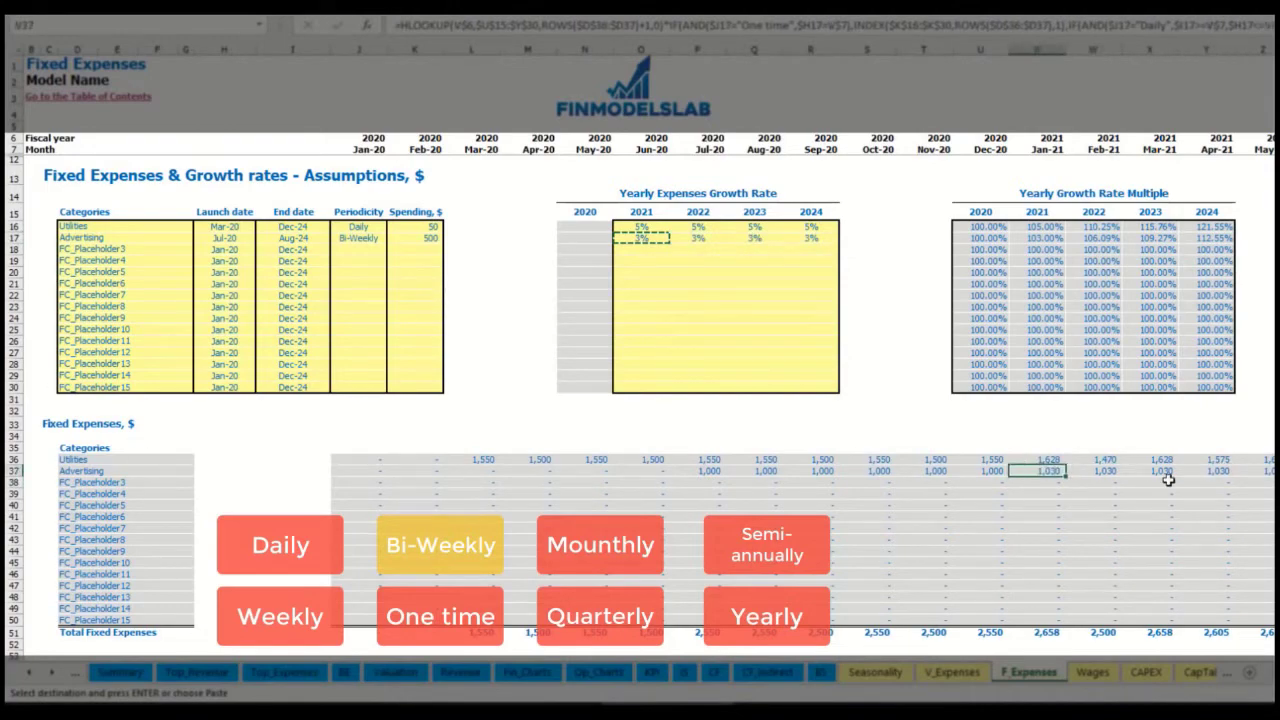
pyautogui.hscroll(10, 640, 340)
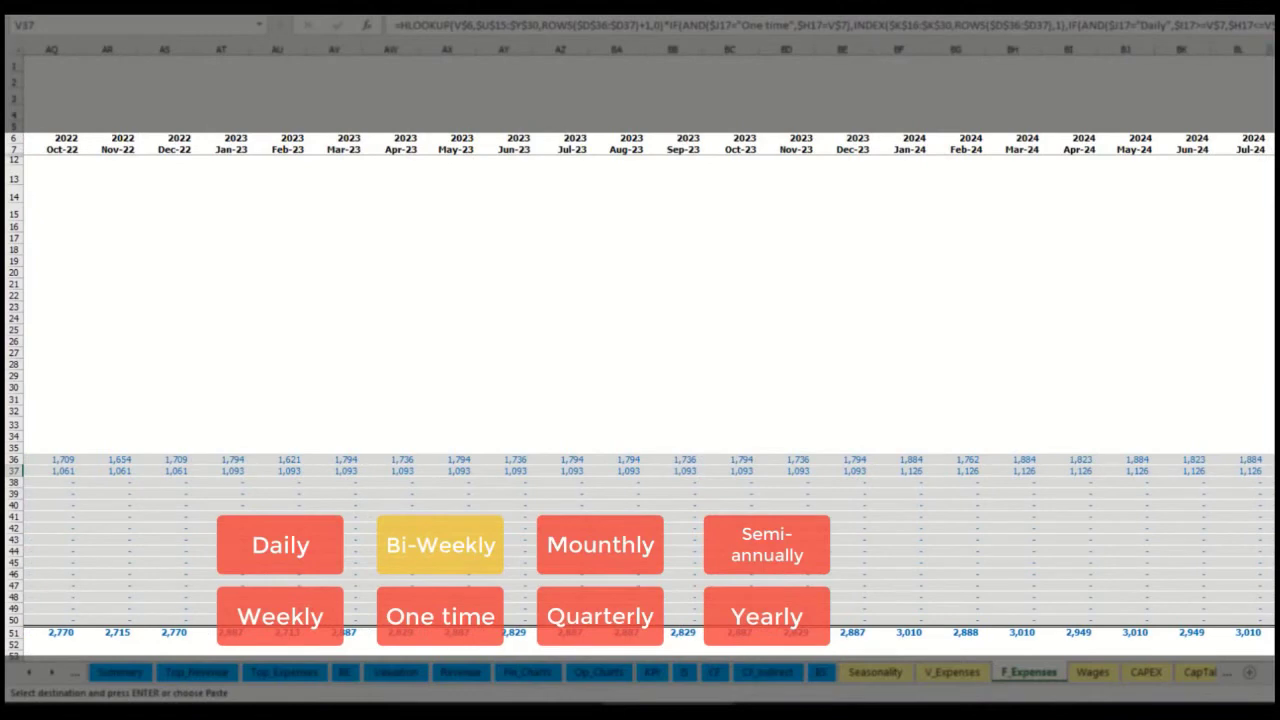
pyautogui.click(1270, 49)
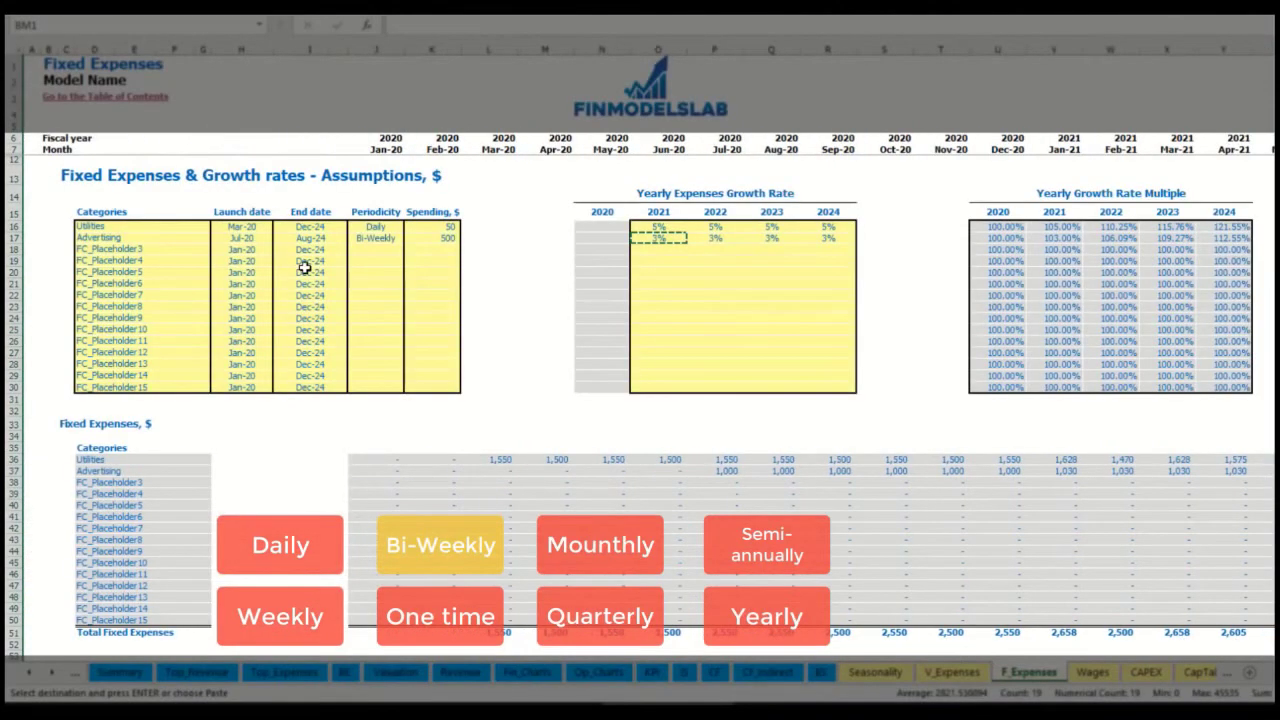
pyautogui.click(312, 238)
# Rename the FC_Placeholder3 category as Office Setup and set its periodicity to One time
pyautogui.click(117, 248)
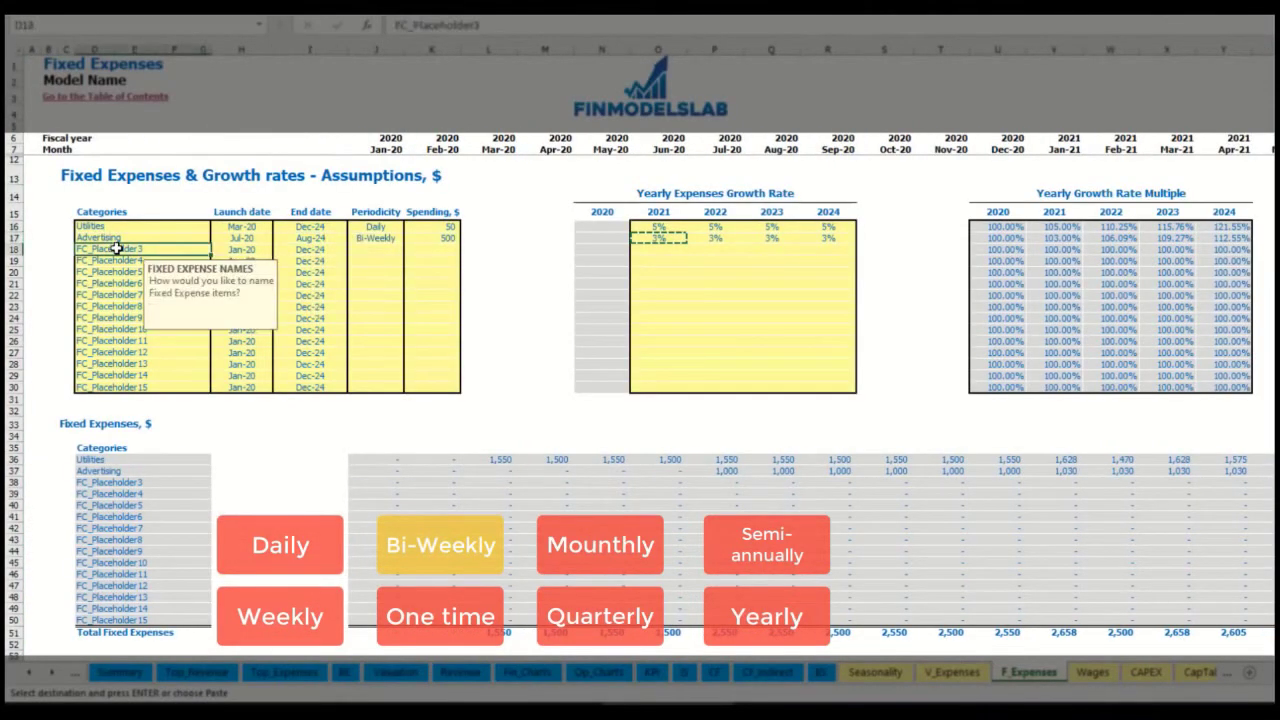
pyautogui.write('Setu')
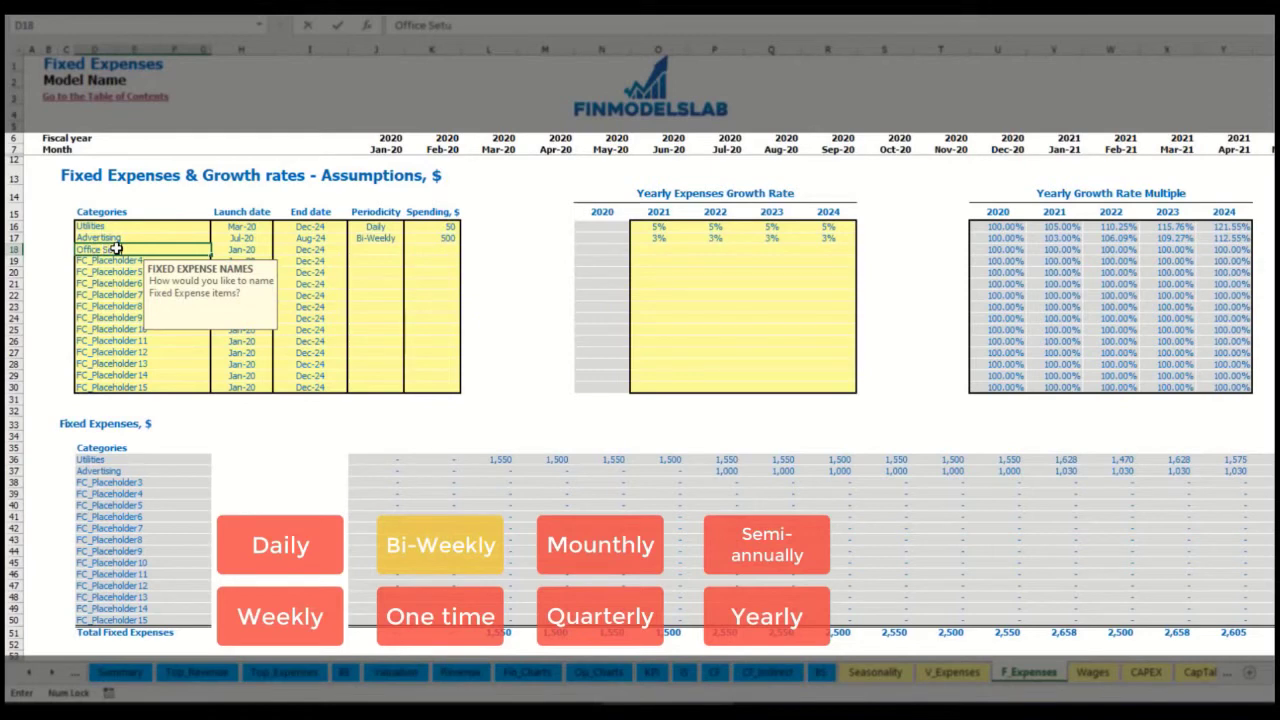
pyautogui.write('p')
pyautogui.click(375, 256)
pyautogui.click(409, 252)
pyautogui.click(375, 261)
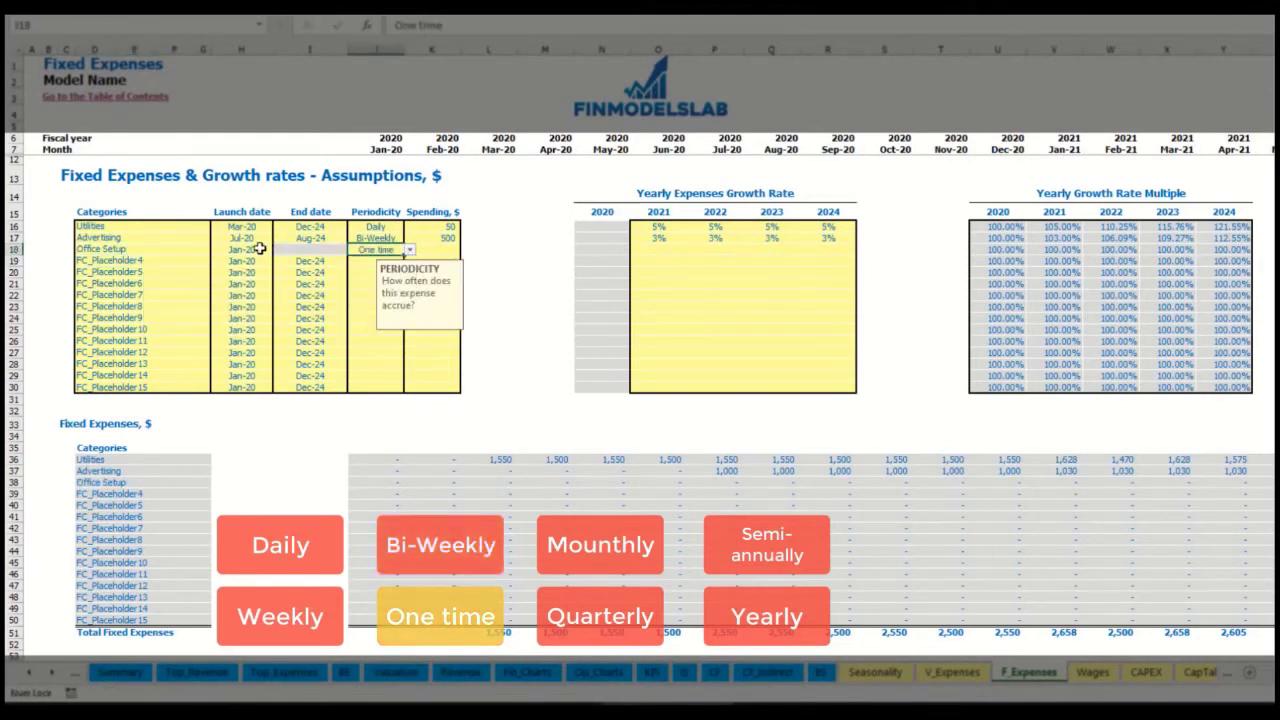
# Set the Office Setup launch date to Feb-20 and its spending to 5000, and check its Feb-20 expense
pyautogui.click(260, 248)
pyautogui.click(278, 249)
pyautogui.click(257, 273)
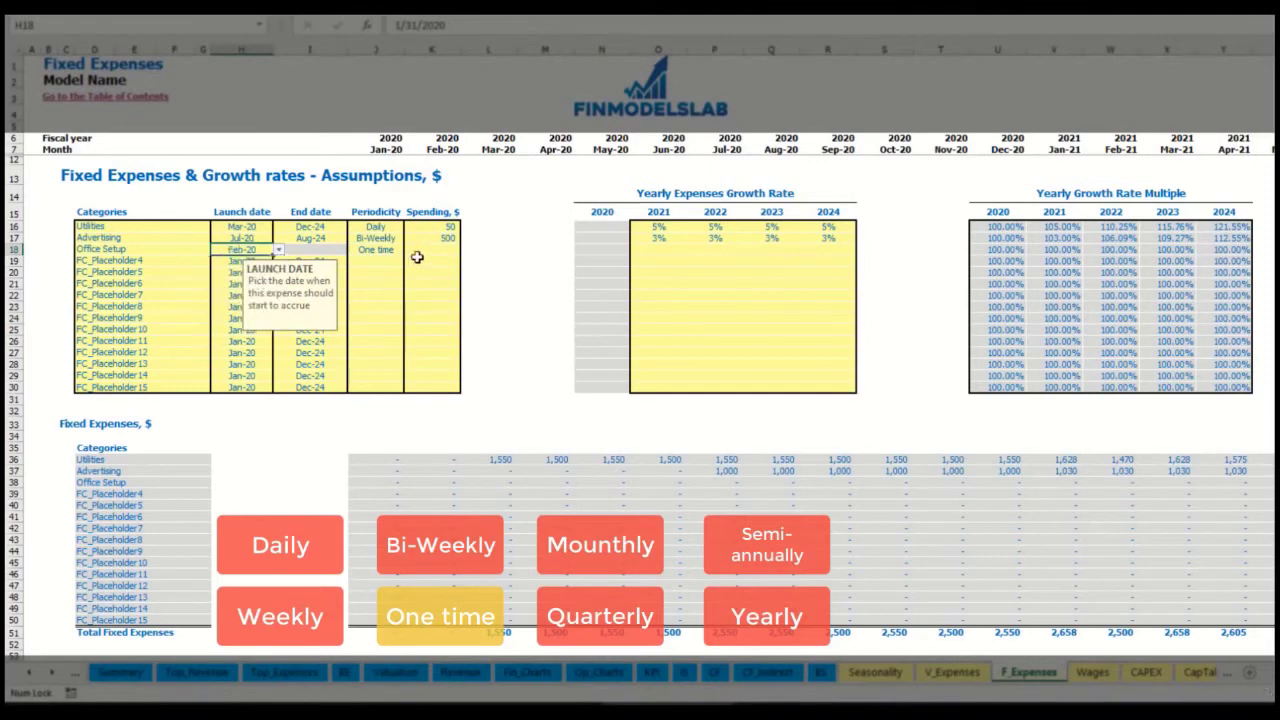
pyautogui.click(422, 250)
pyautogui.write('5000')
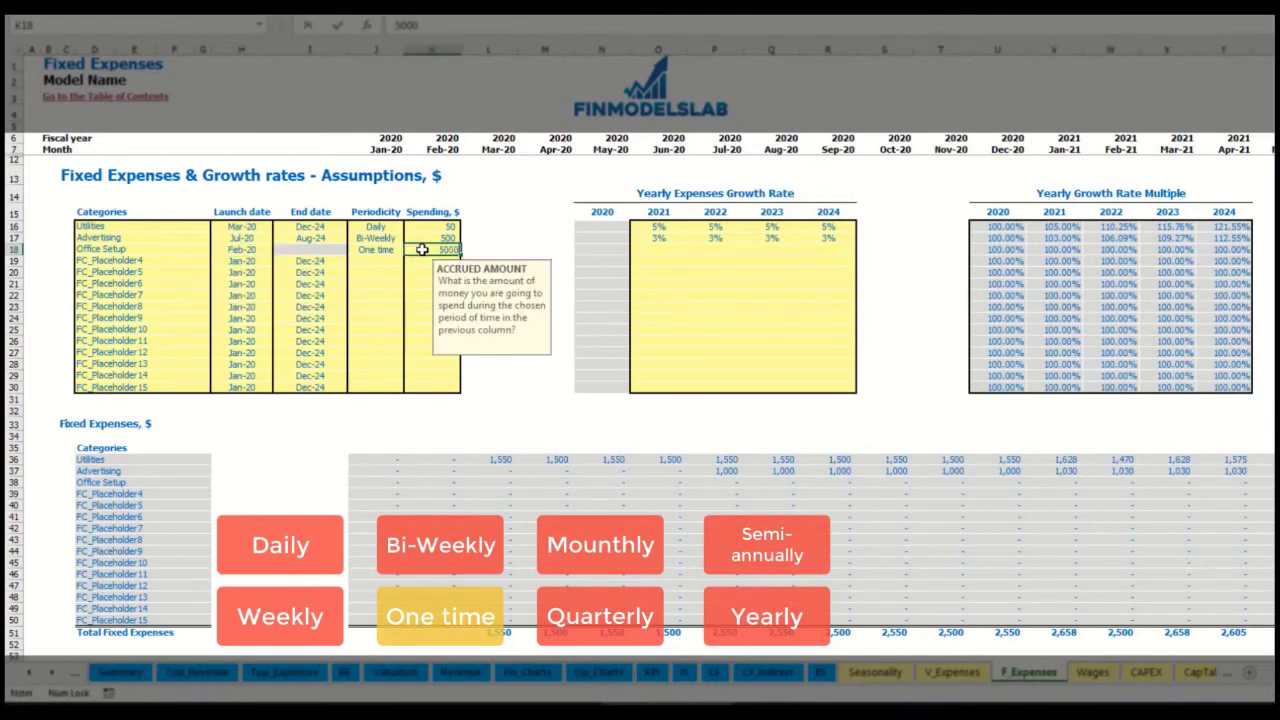
pyautogui.moveTo(658, 250); pyautogui.dragTo(802, 260)
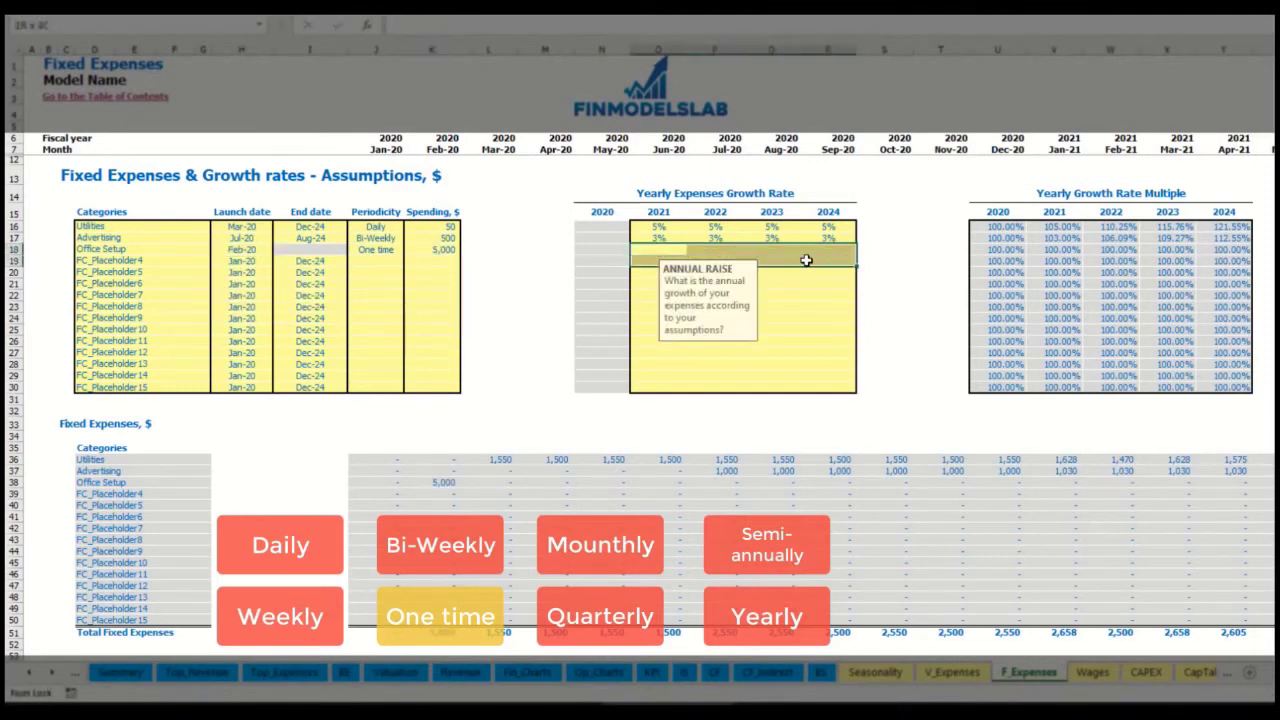
pyautogui.click(445, 482)
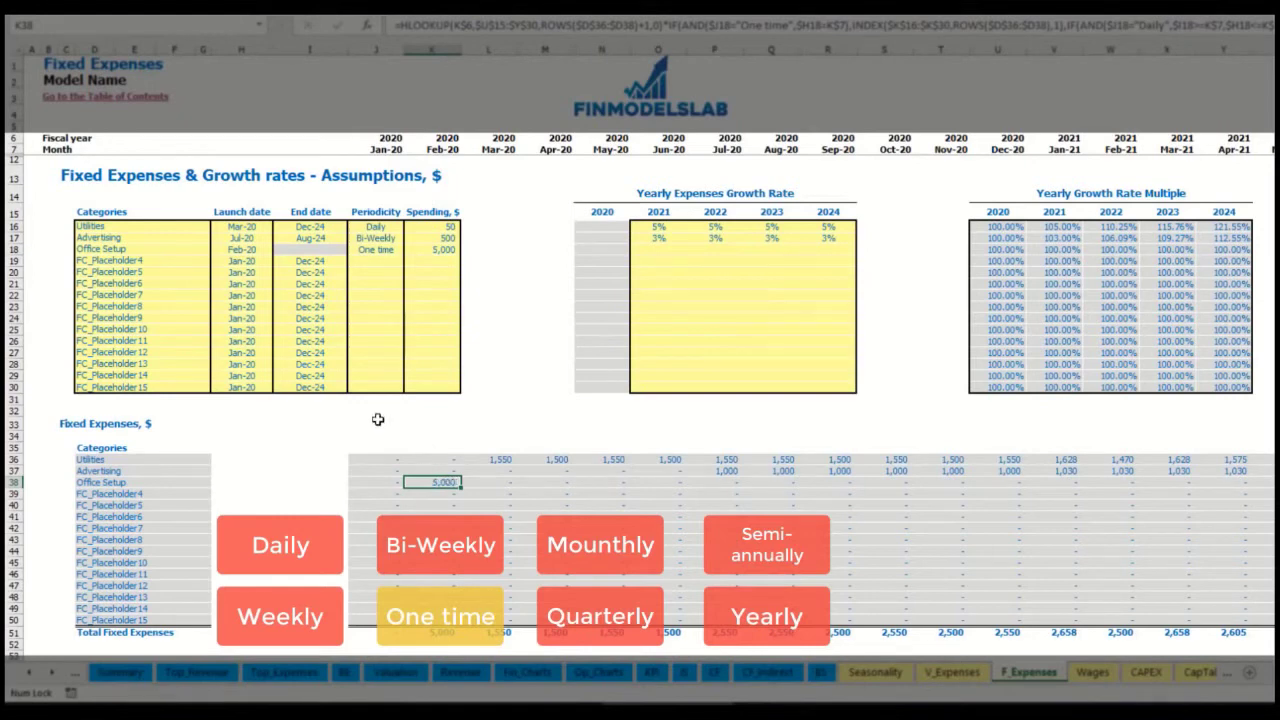
# Rename the FC_Placeholder4 category as Insurance and review its launch and end dates
pyautogui.click(180, 265)
pyautogui.write('Insuran')
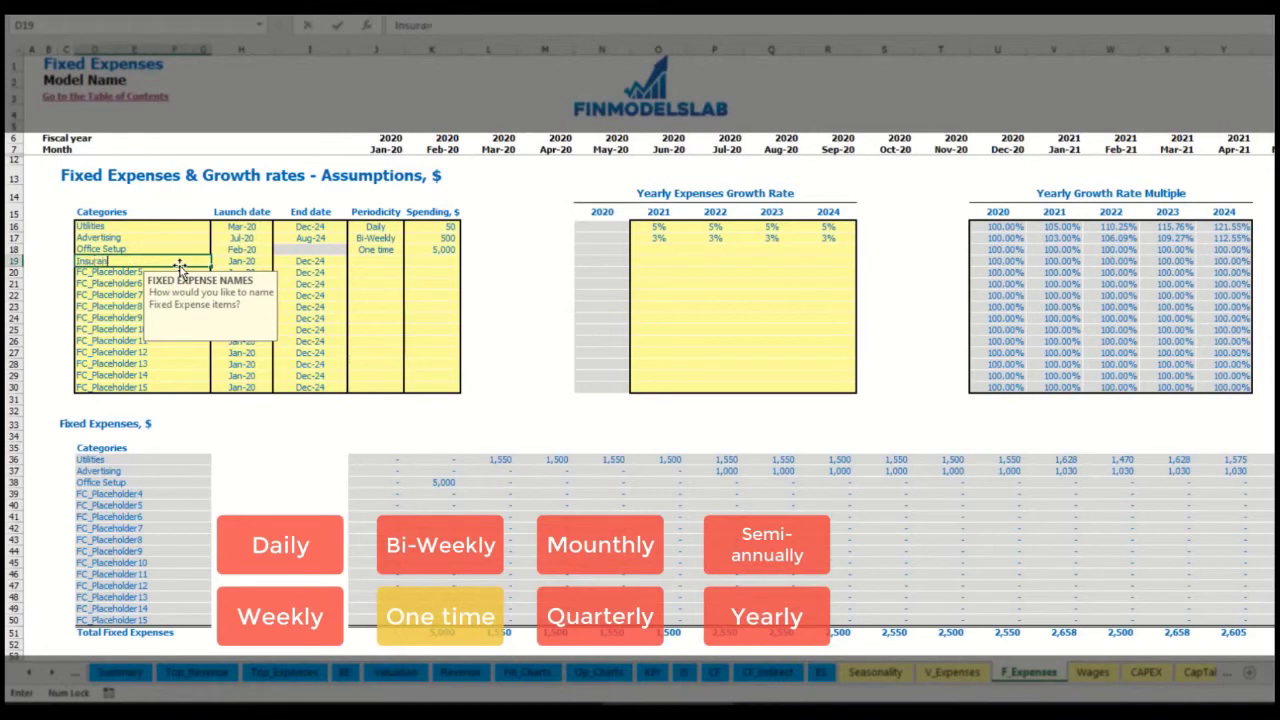
pyautogui.write('ce')
pyautogui.press('Return')
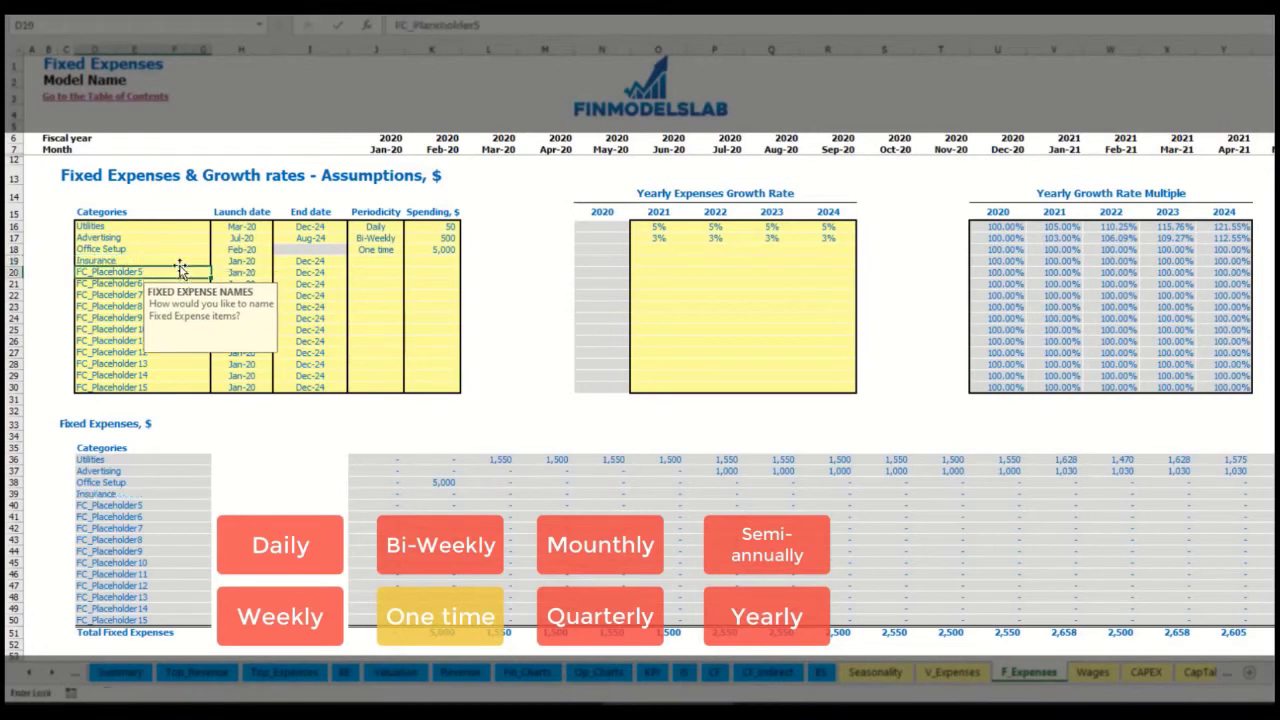
pyautogui.click(243, 261)
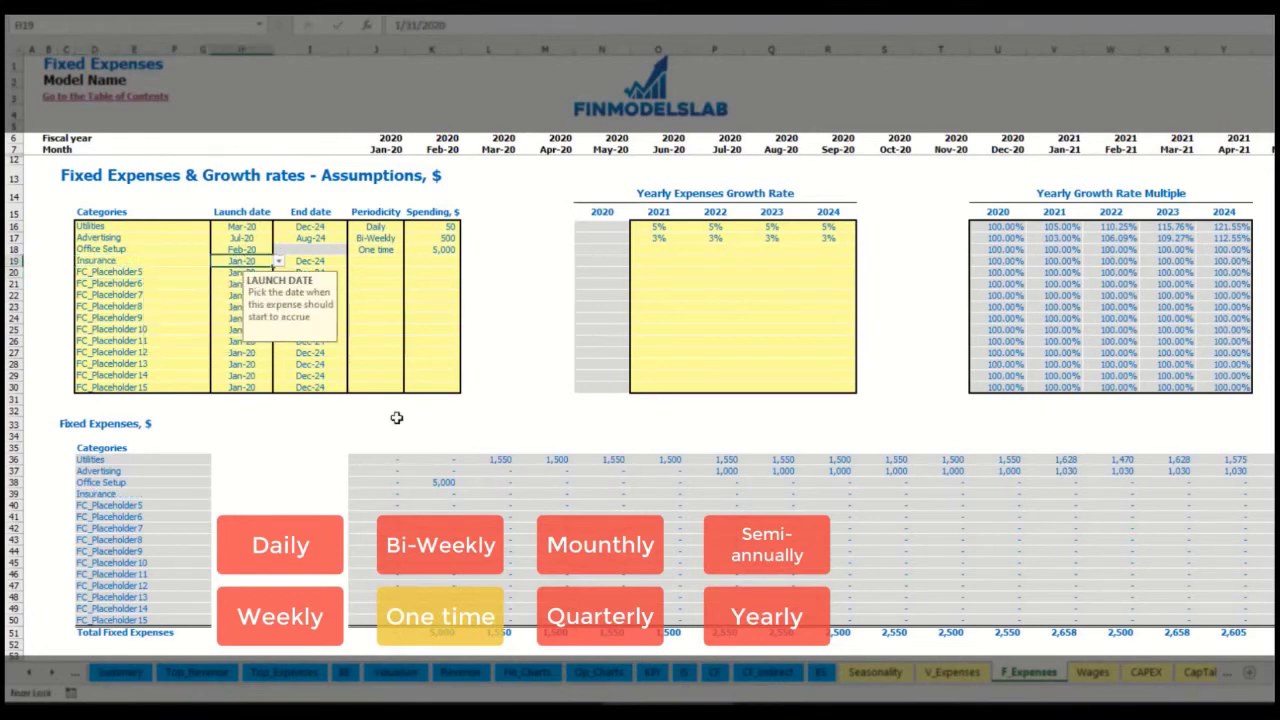
pyautogui.click(326, 265)
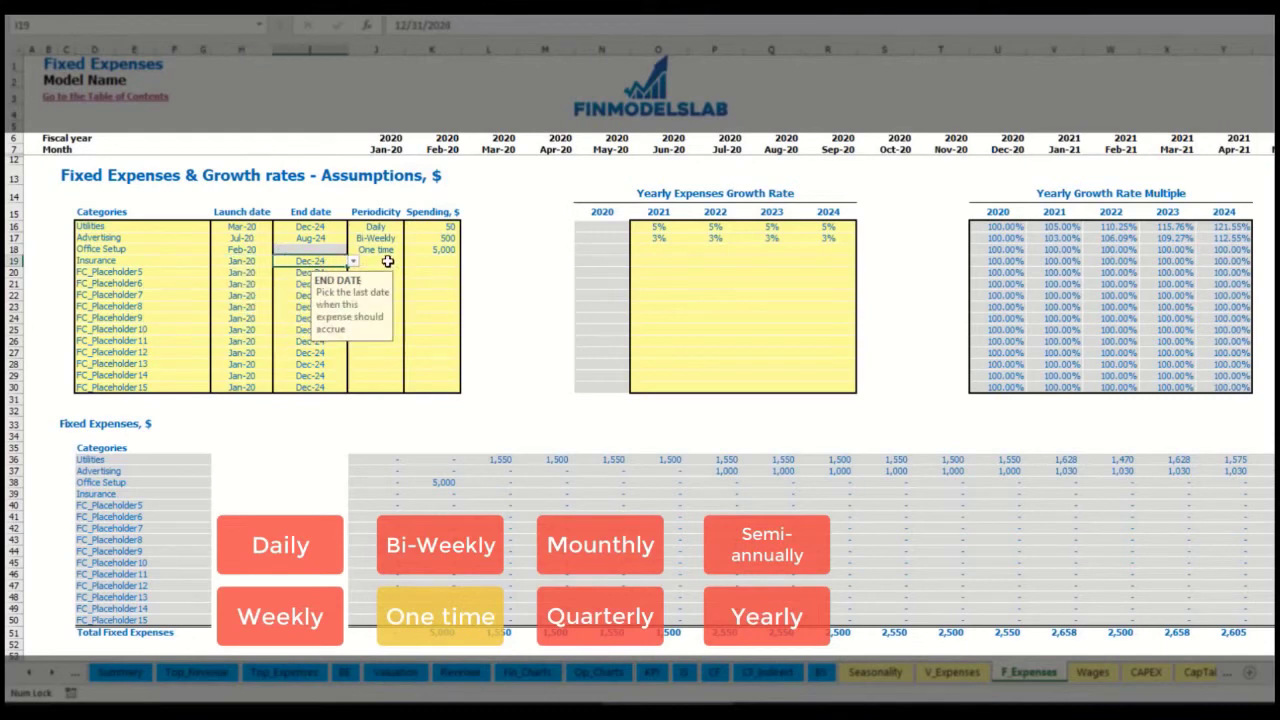
# Set the Insurance periodicity to Monthly with spending of 1000
pyautogui.click(375, 261)
pyautogui.click(409, 261)
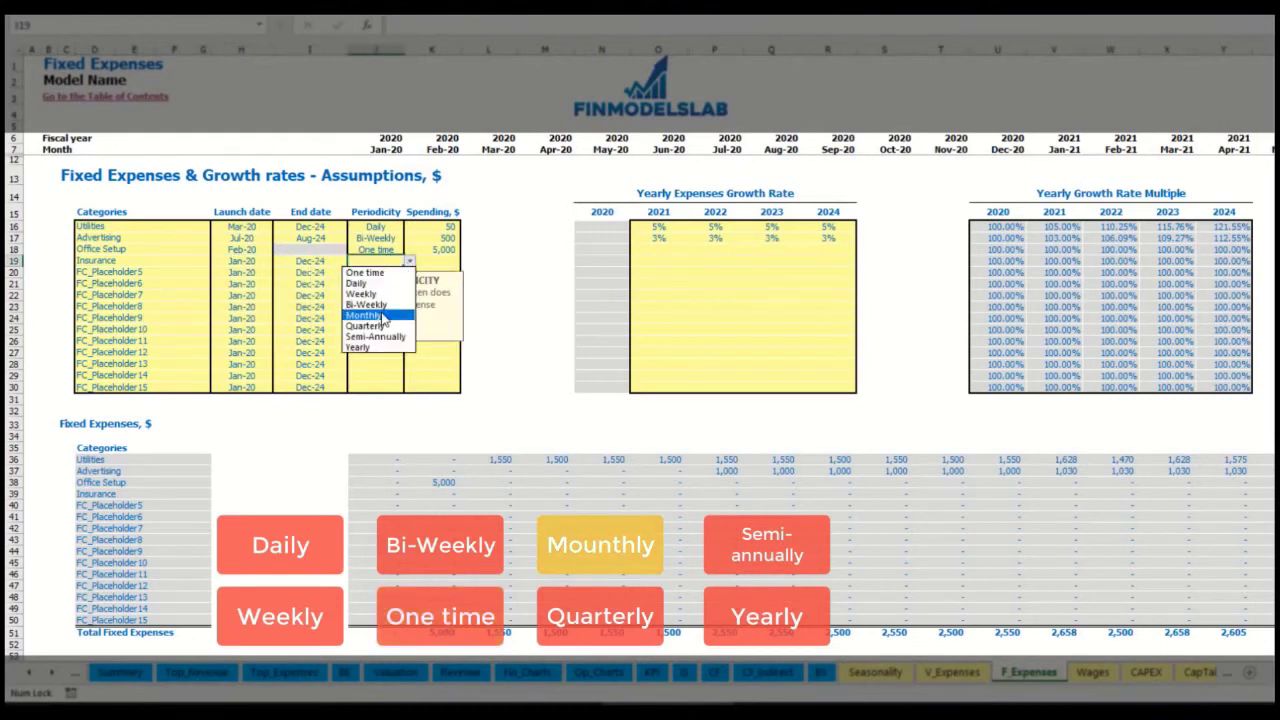
pyautogui.click(368, 315)
pyautogui.click(440, 261)
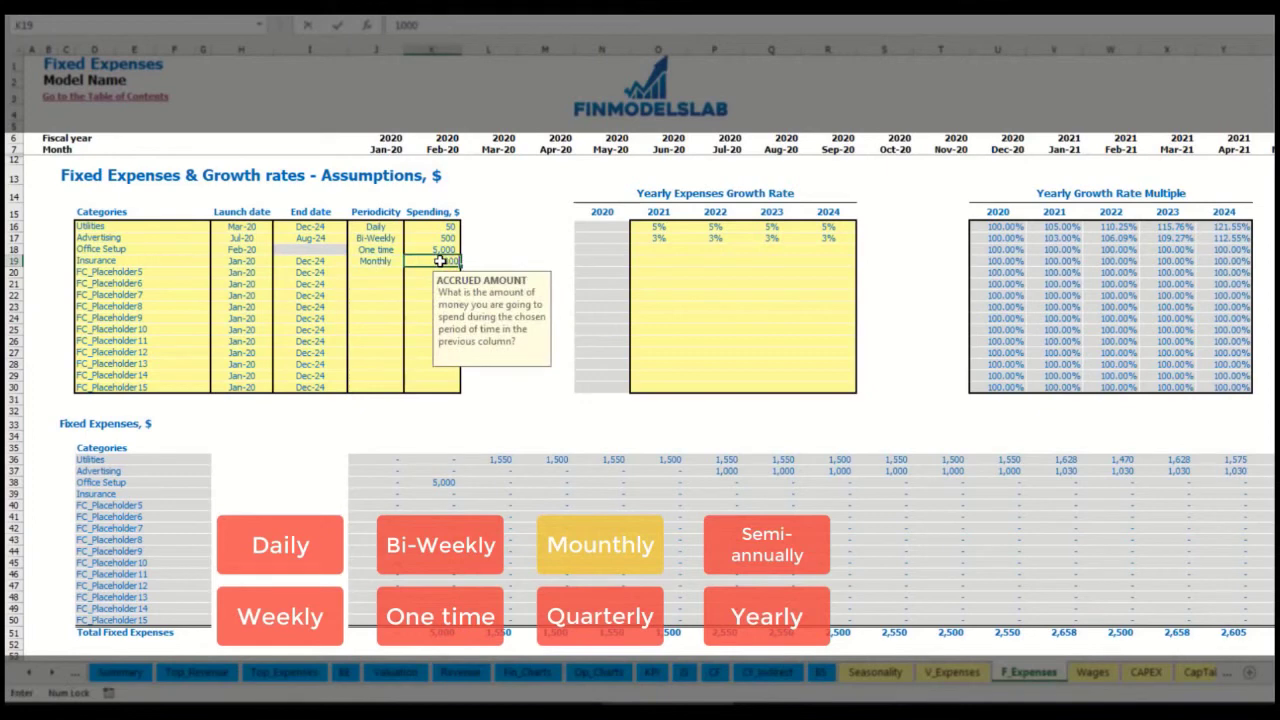
pyautogui.press('Return')
# Enter Insurance growth rates of 5% for 2021, 3% for 2022, 2% for 2023 and 1% for 2024
pyautogui.click(659, 263)
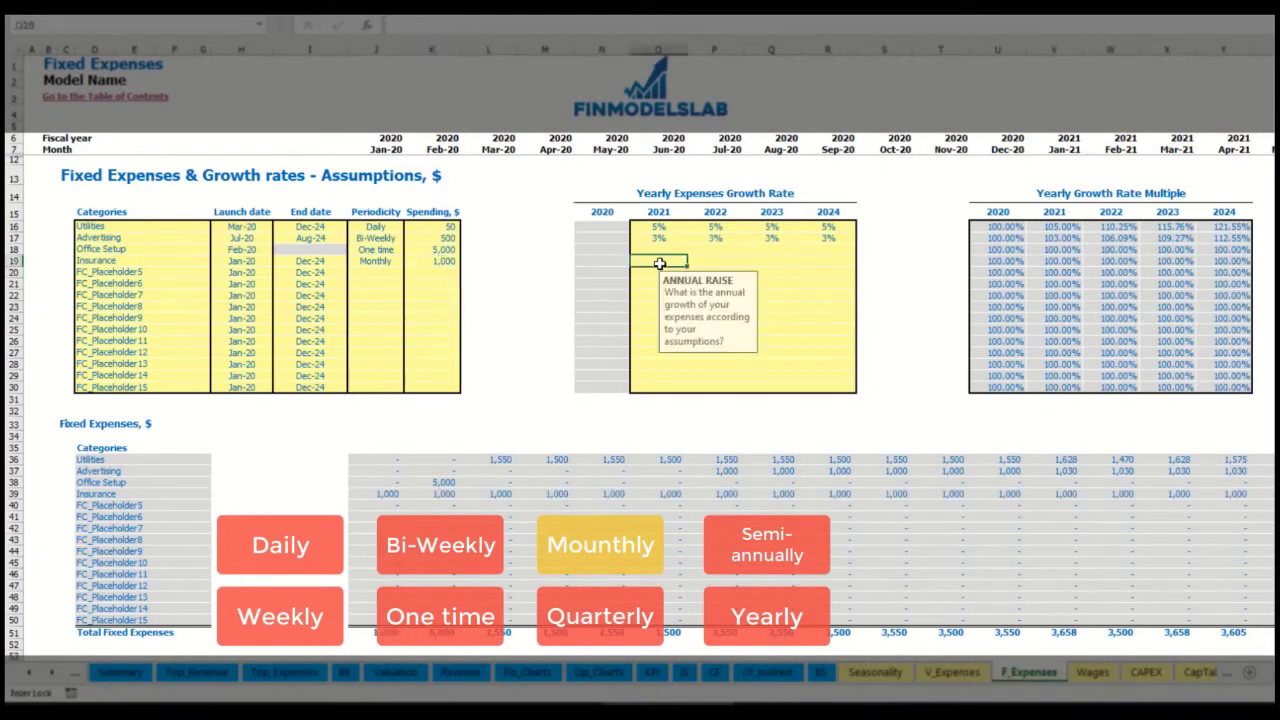
pyautogui.write('5%')
pyautogui.hotkey('ctrl', 'Return')
pyautogui.press('Right')
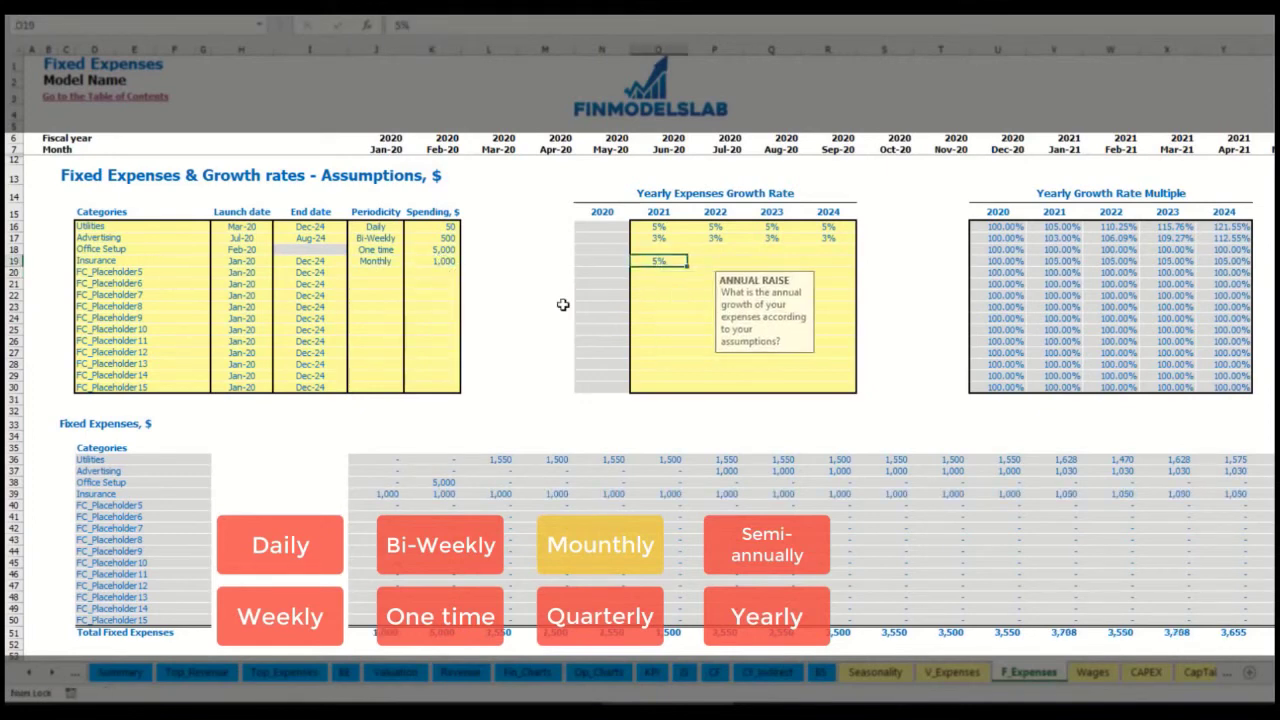
pyautogui.write('3%')
pyautogui.press('Right')
pyautogui.write('3%')
pyautogui.press('Right')
pyautogui.write('1%')
pyautogui.press('Return')
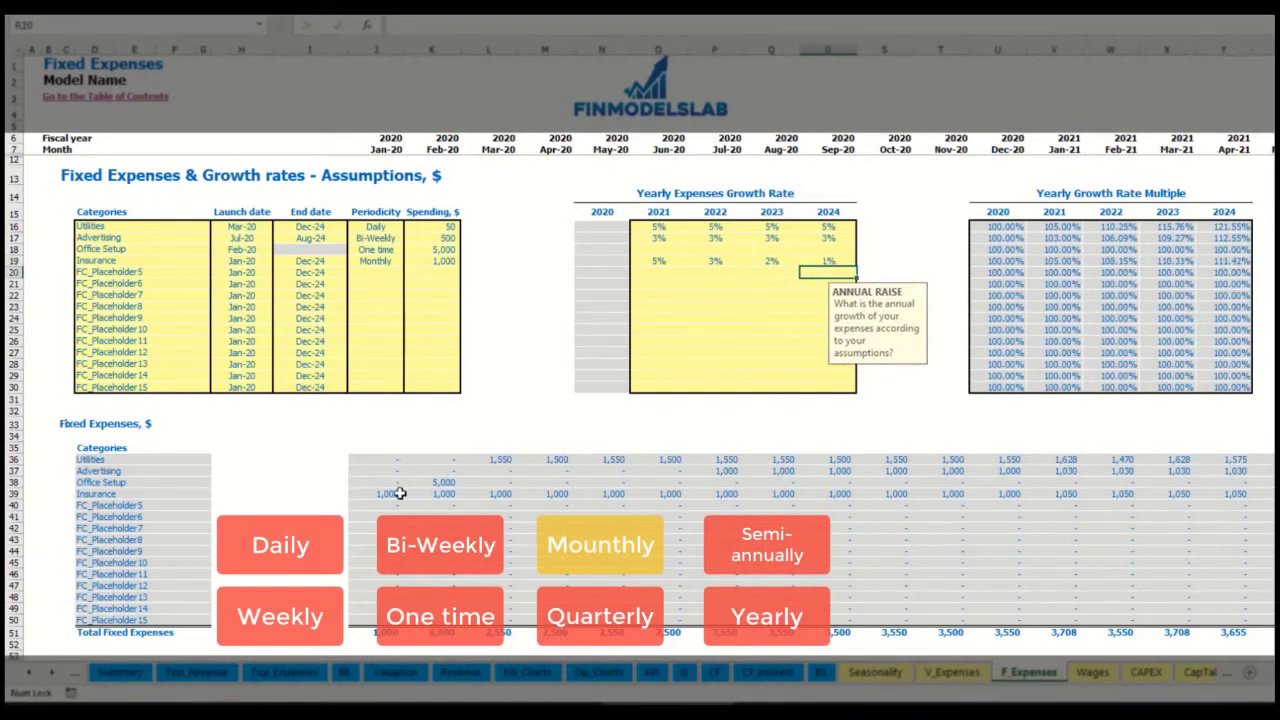
# Examine the monthly Insurance expenses across 2020 and the years that follow
pyautogui.moveTo(386, 495); pyautogui.dragTo(1026, 497)
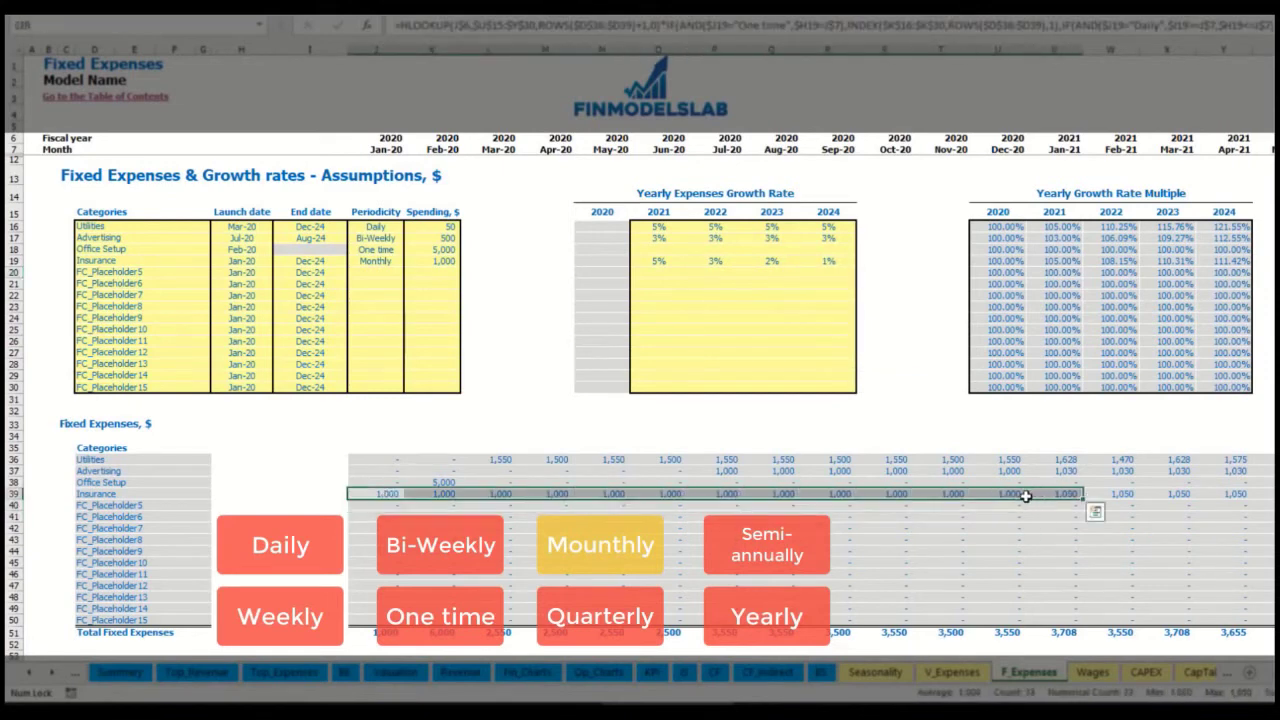
pyautogui.click(1036, 496)
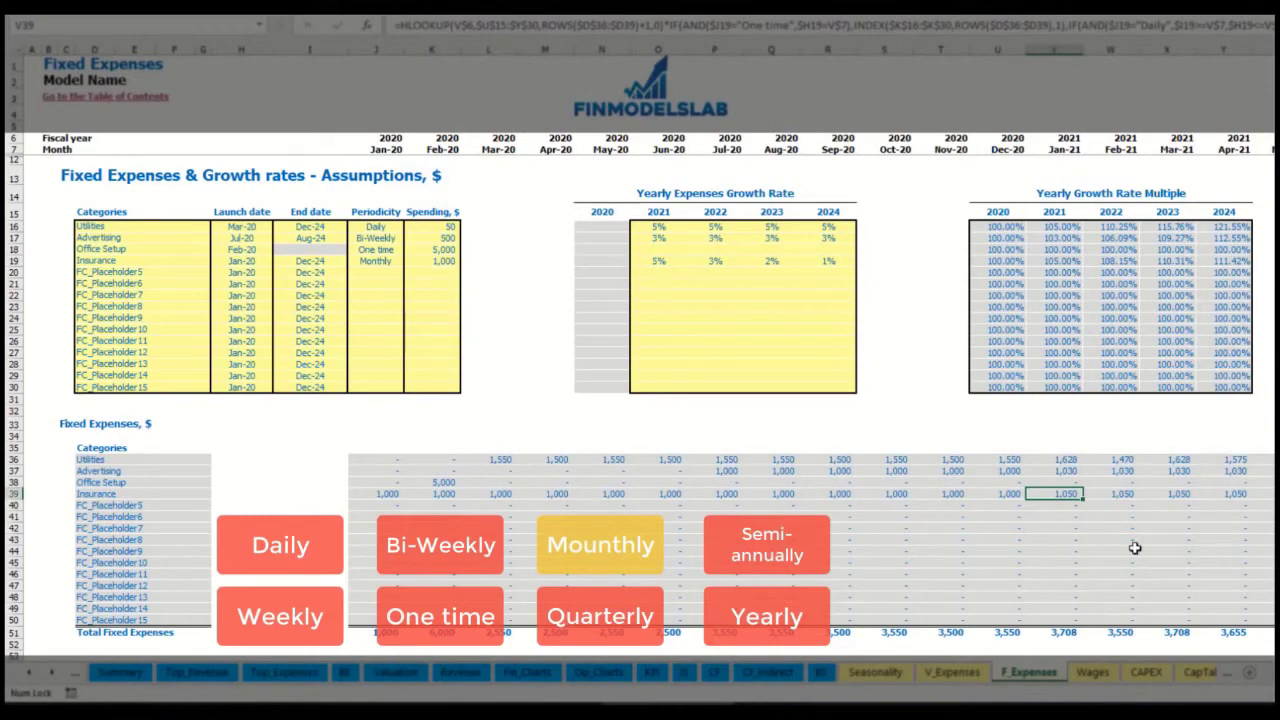
pyautogui.hscroll(6, 650, 340)
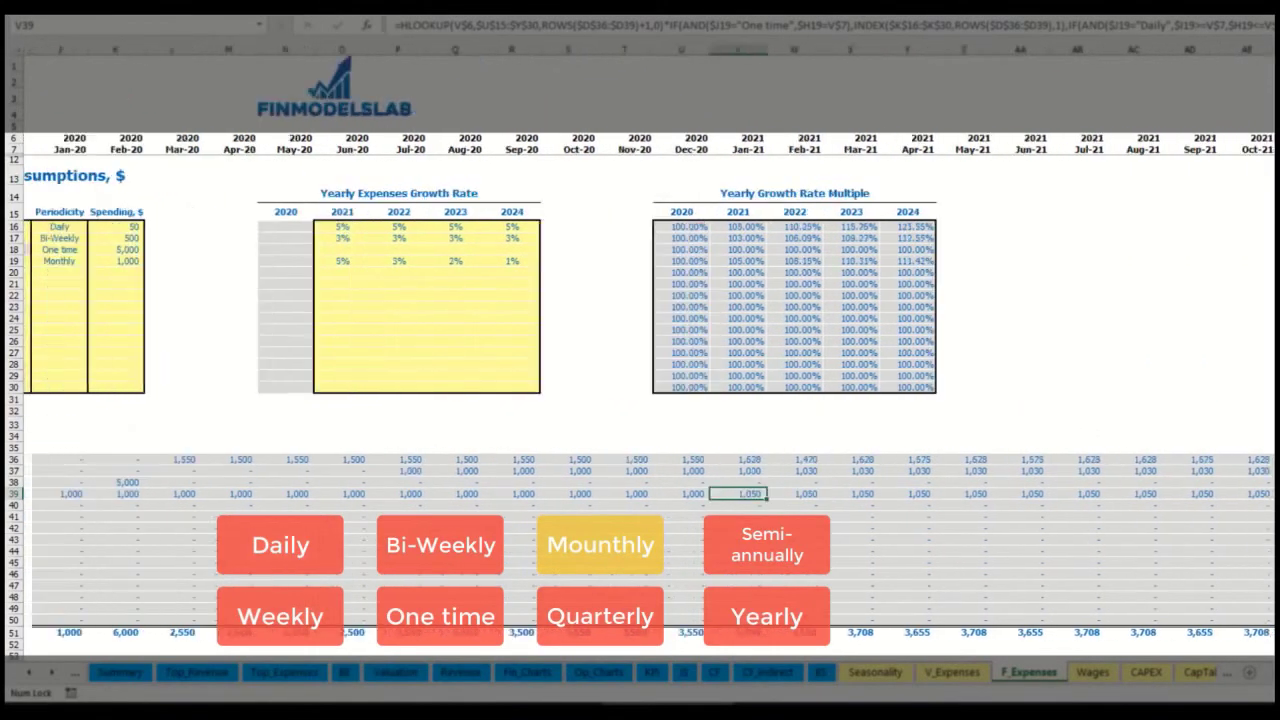
pyautogui.click(1274, 49)
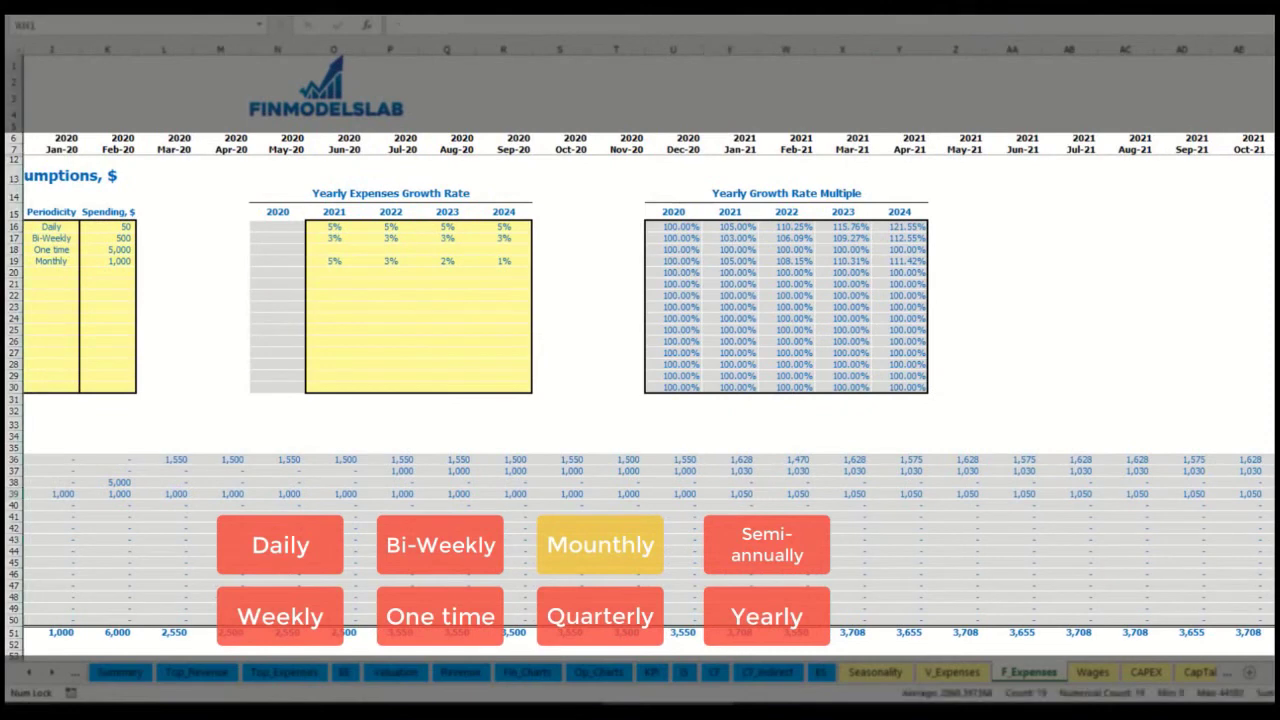
pyautogui.click(1274, 494)
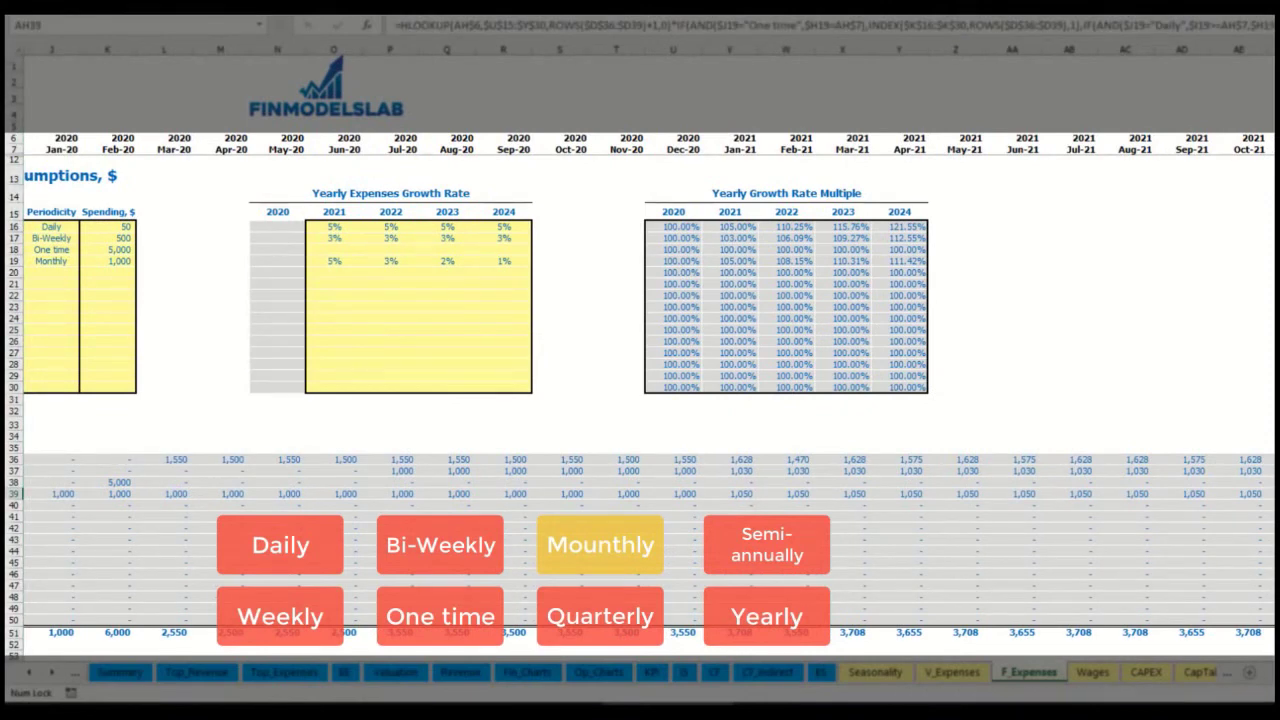
pyautogui.hscroll(-6, 977, 527)
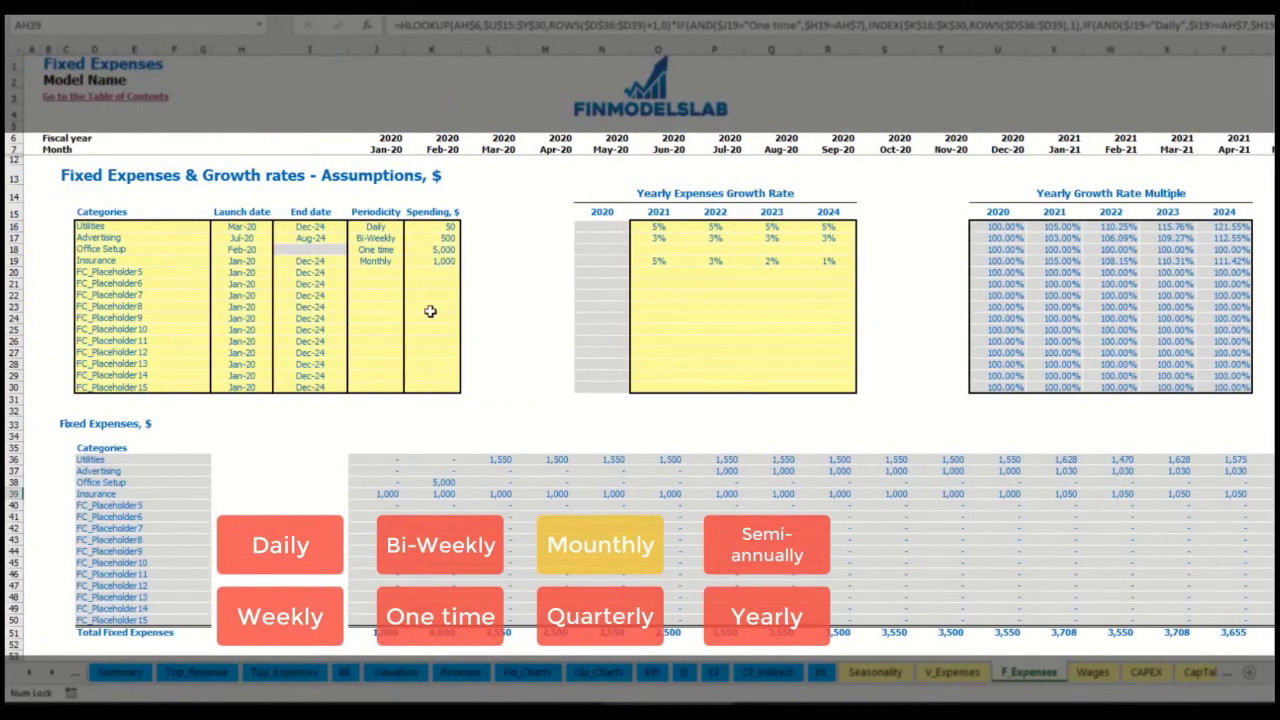
# Change the Insurance periodicity to Quarterly and check its amounts in Jan-20, Apr-20 and Jul-20
pyautogui.click(390, 262)
pyautogui.click(407, 262)
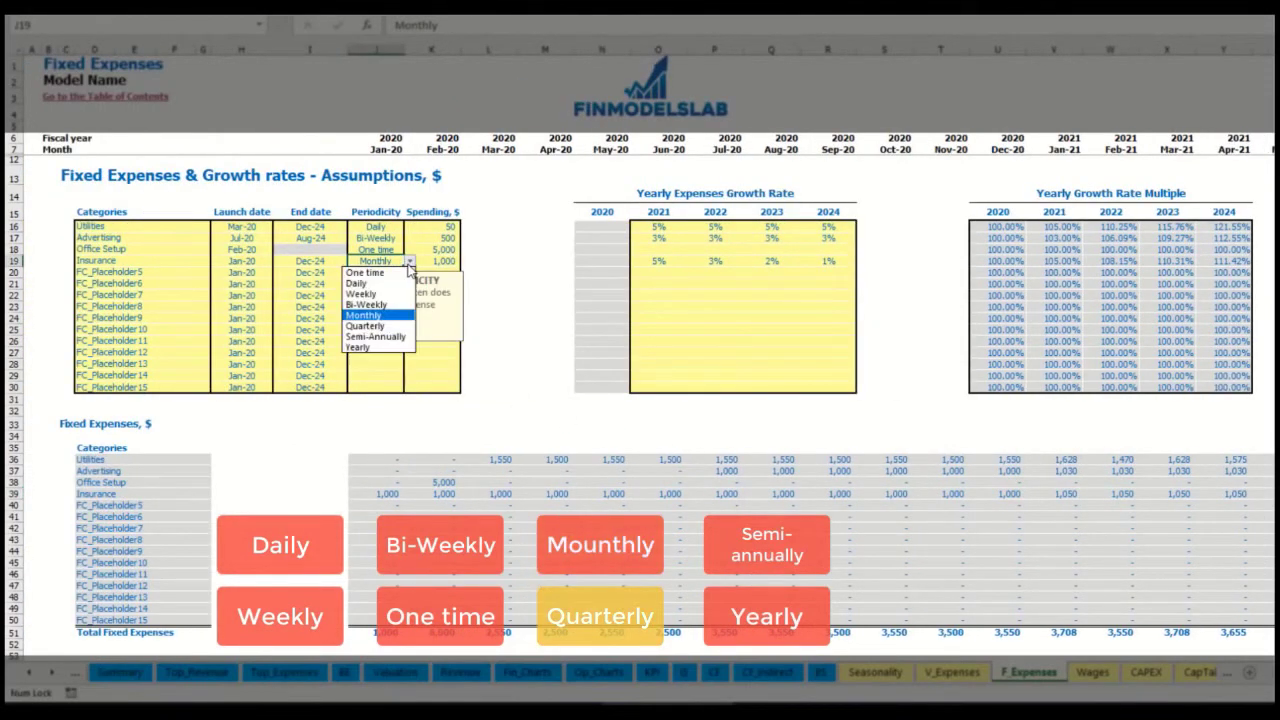
pyautogui.click(395, 320)
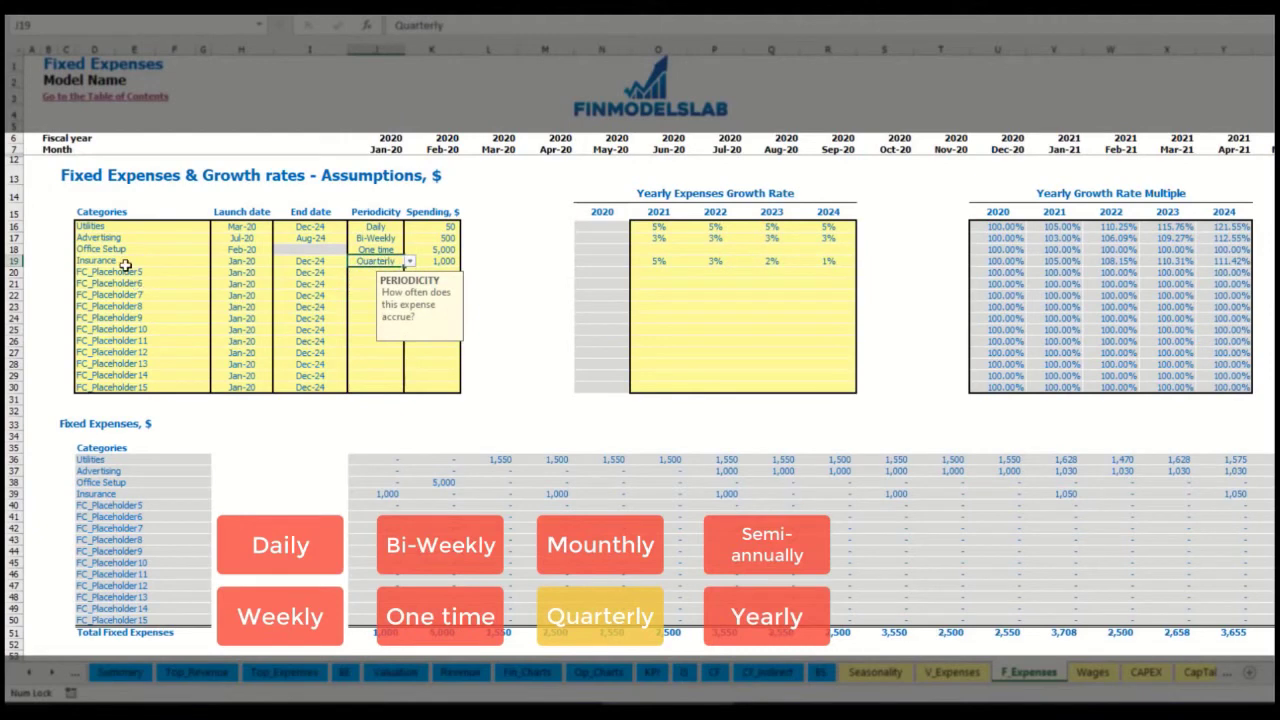
pyautogui.click(385, 494)
pyautogui.click(549, 492)
pyautogui.click(714, 494)
# Set the Insurance launch date to Feb-20 and check its quarterly amounts in Feb-20, May-20 and Aug-20
pyautogui.click(255, 261)
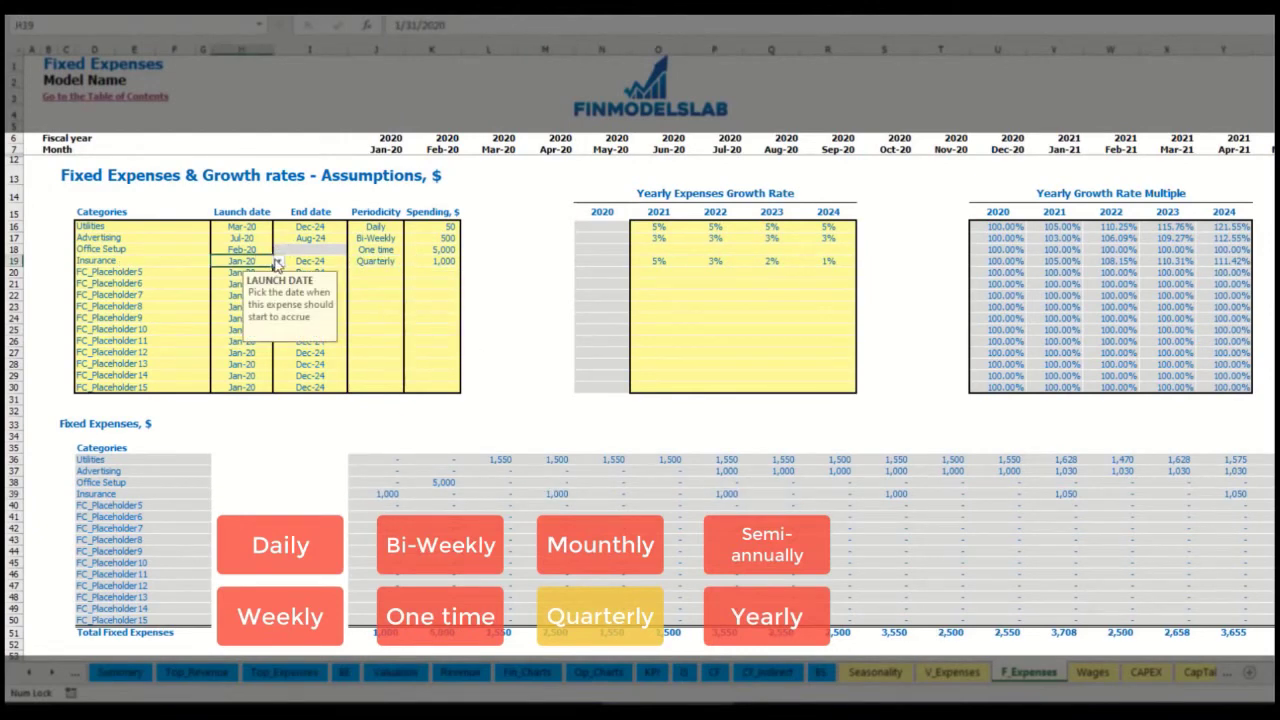
pyautogui.click(447, 493)
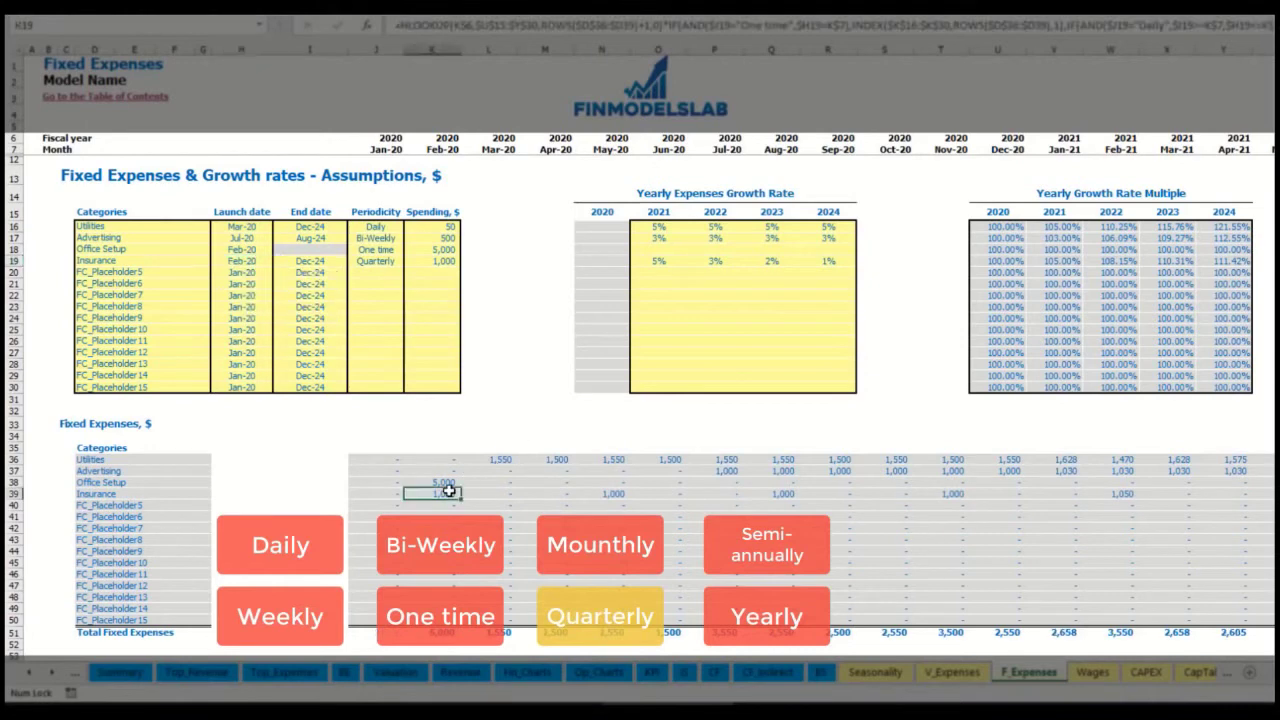
pyautogui.click(612, 493)
pyautogui.click(783, 493)
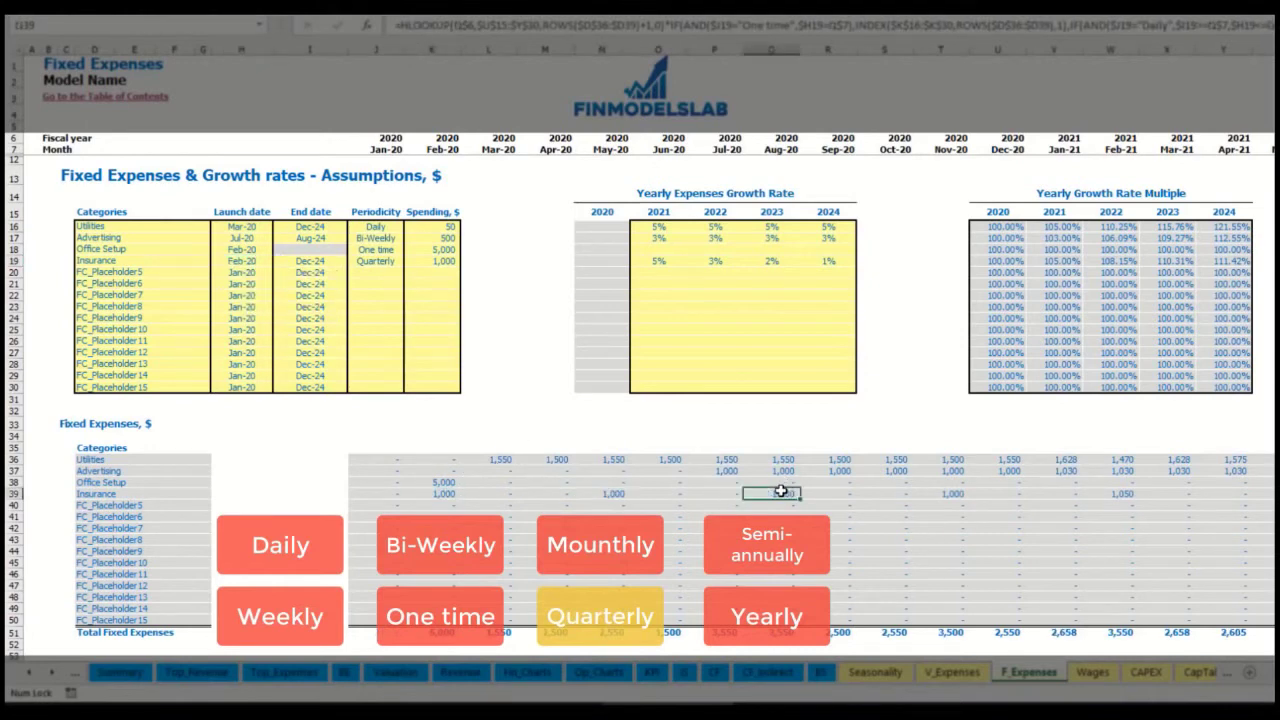
pyautogui.click(429, 497)
pyautogui.click(613, 493)
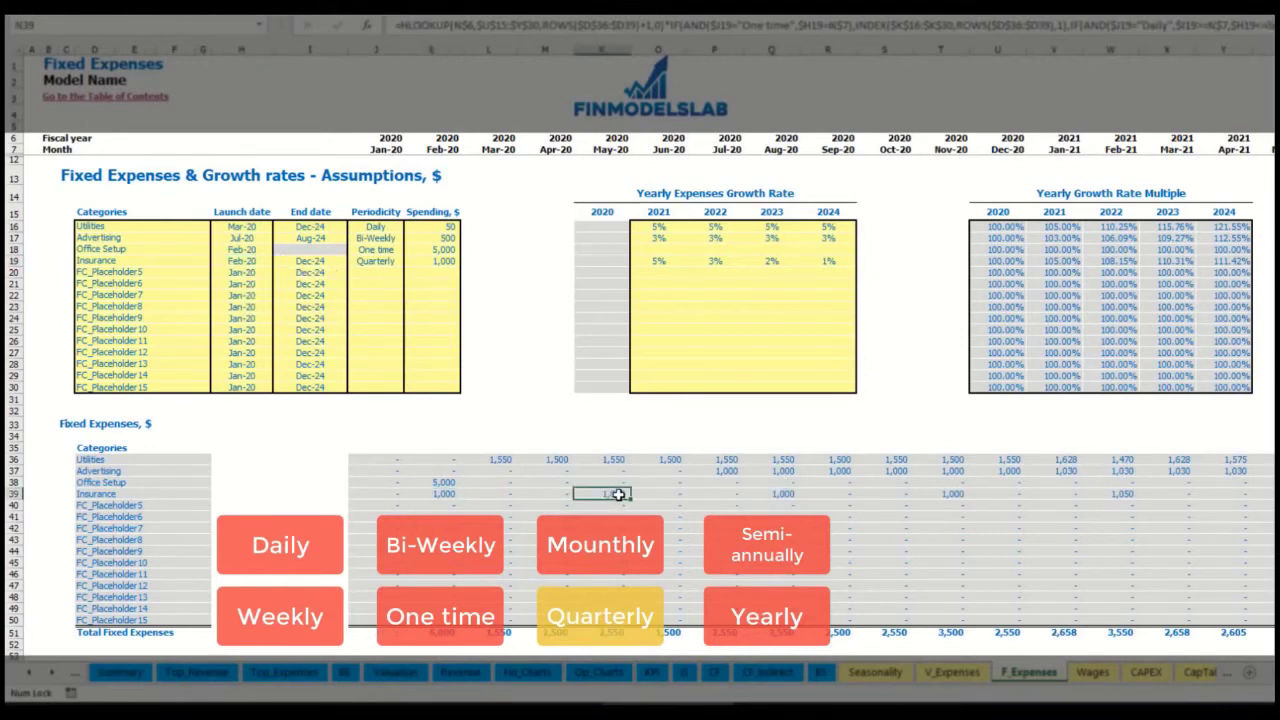
# Change the Insurance periodicity to Semi-Annually and check its amounts from Feb-20 through Feb-21
pyautogui.click(400, 261)
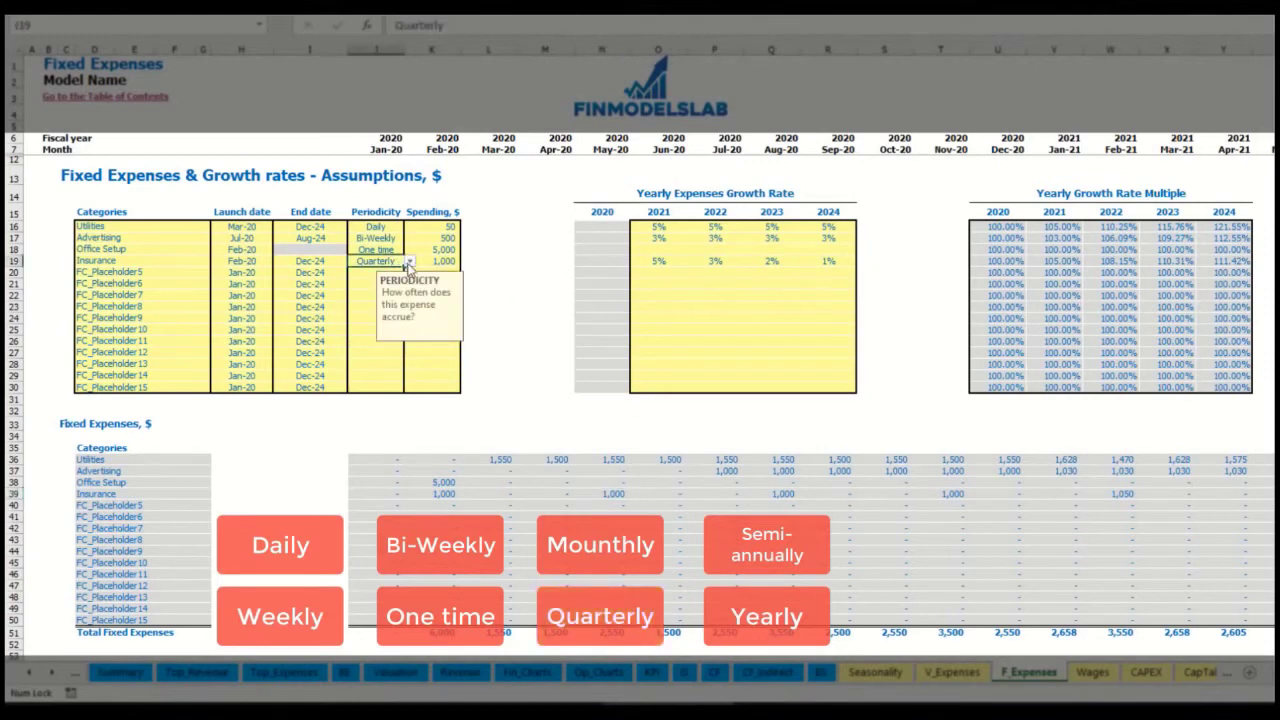
pyautogui.click(409, 261)
pyautogui.click(385, 336)
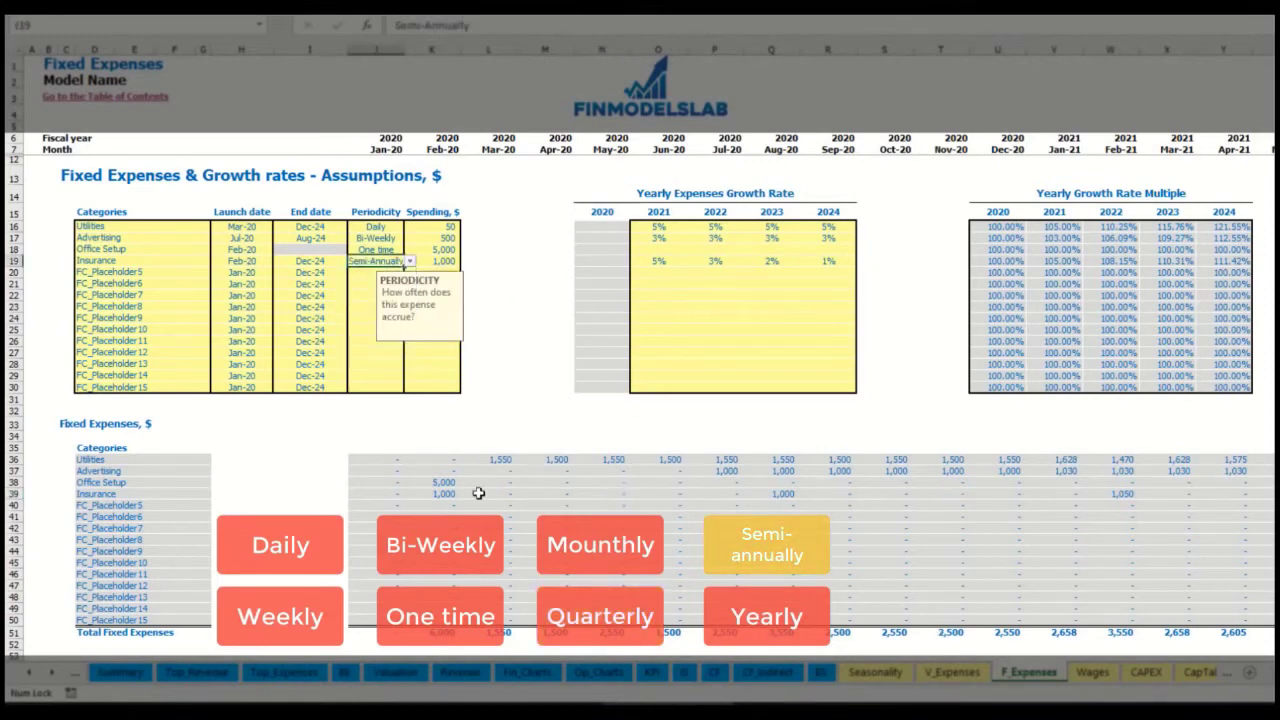
pyautogui.moveTo(443, 493); pyautogui.dragTo(1064, 494)
pyautogui.click(1105, 505)
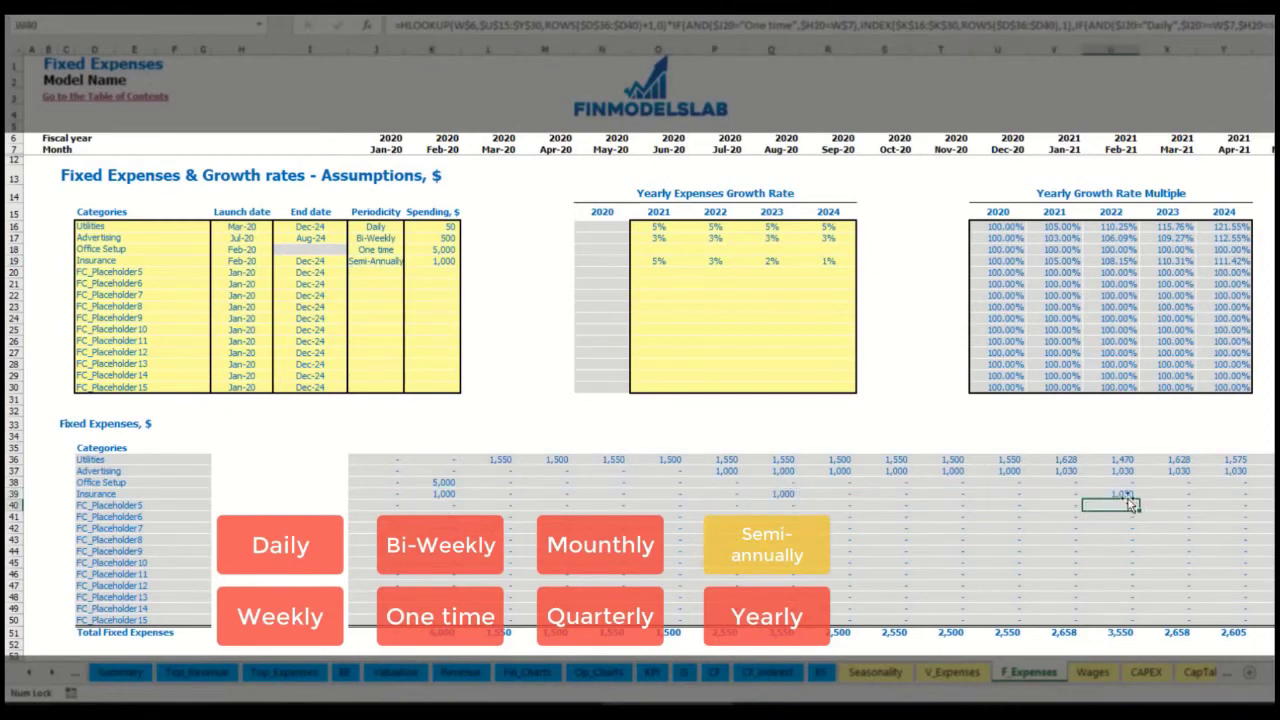
# Set the Insurance periodicity to Yearly and check its monthly amounts from Feb-20 onward
pyautogui.click(390, 262)
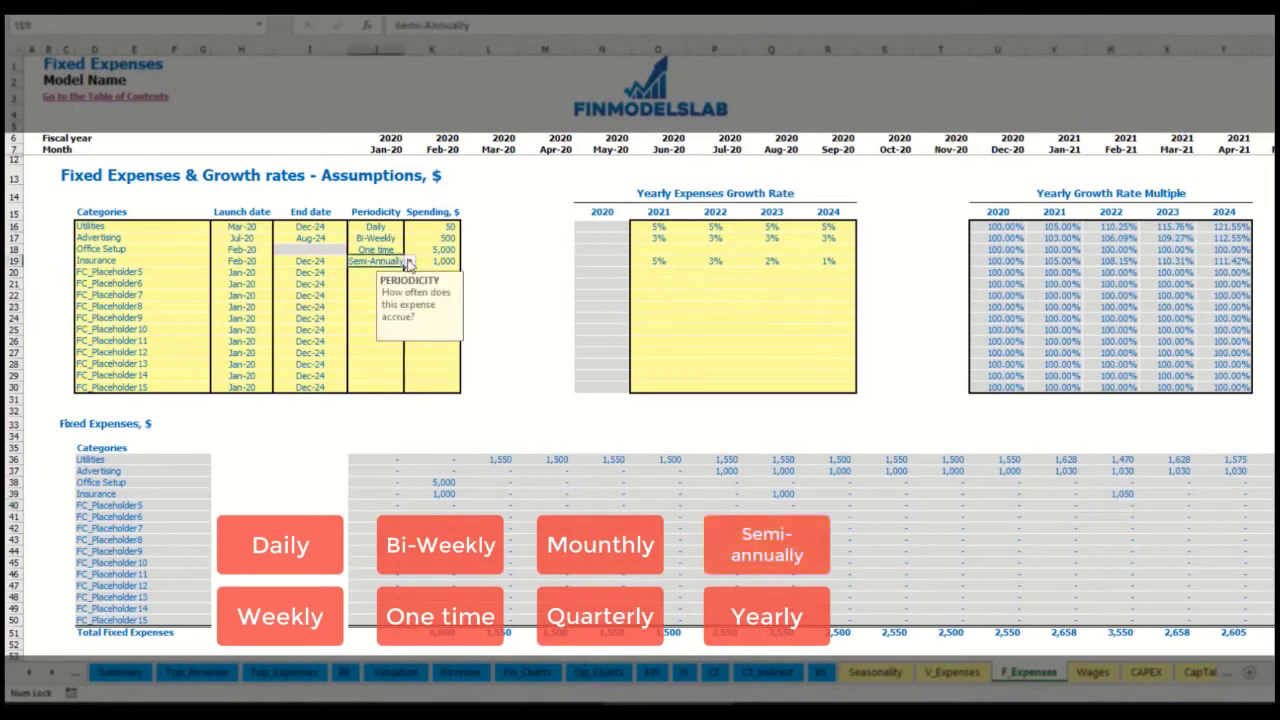
pyautogui.click(410, 261)
pyautogui.click(364, 347)
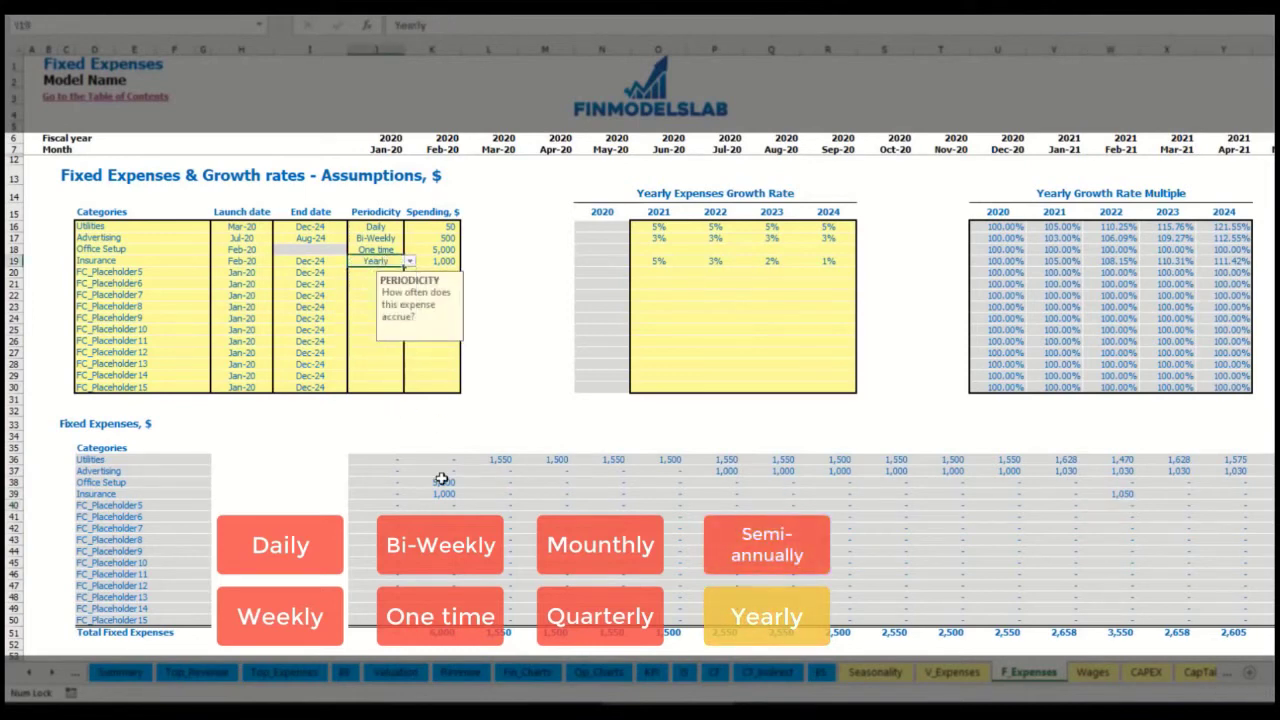
pyautogui.moveTo(434, 495); pyautogui.dragTo(1275, 495)
# Review the Insurance launch and end dates and the monthly amounts of all fixed expense categories
pyautogui.click(252, 263)
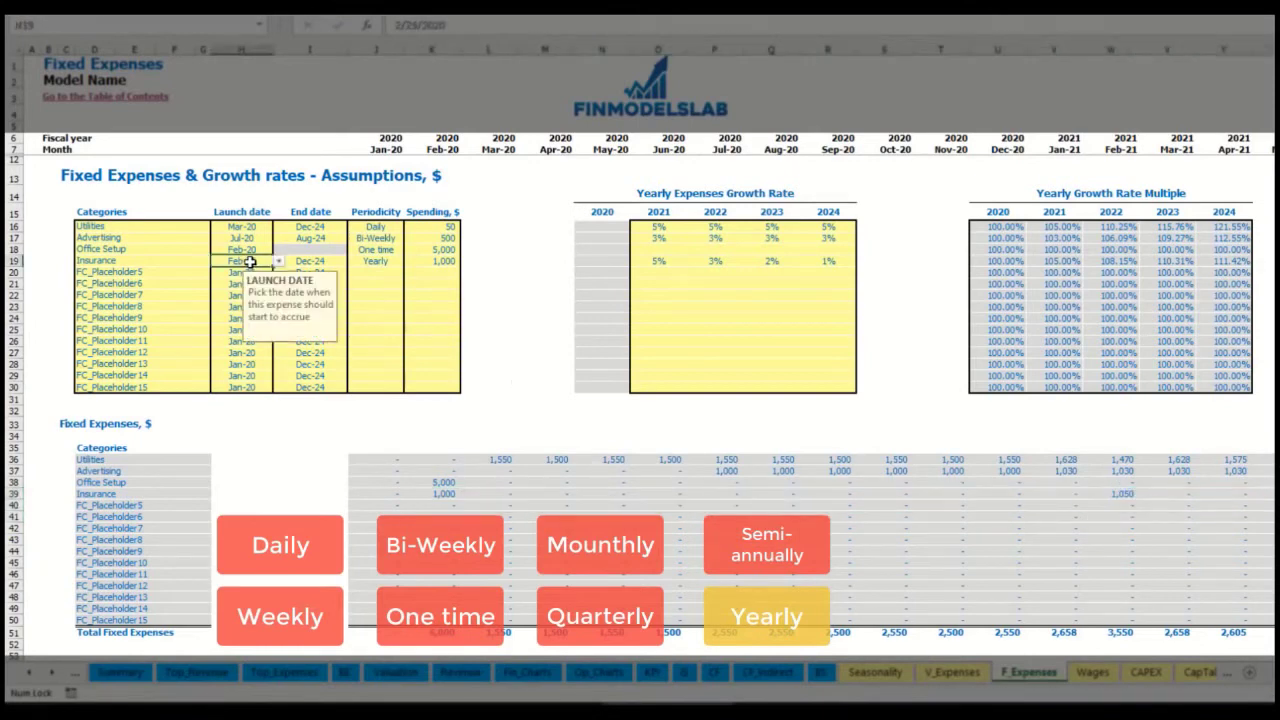
pyautogui.click(310, 260)
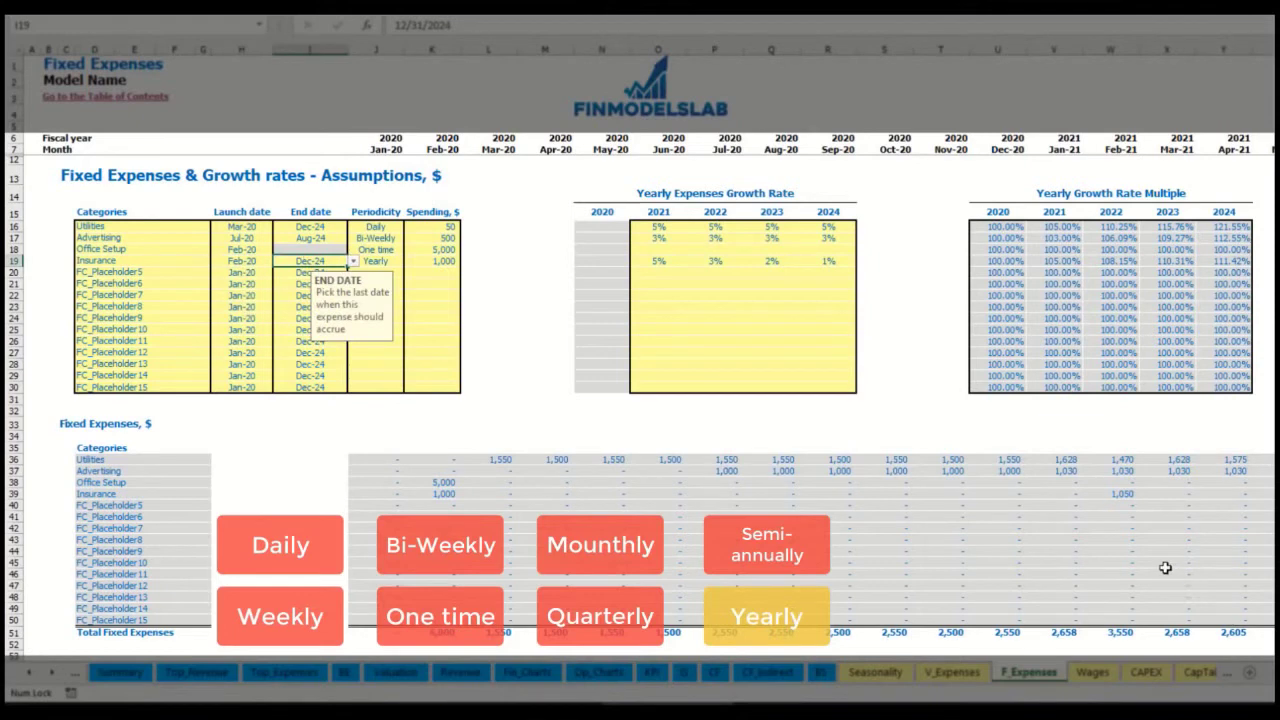
pyautogui.click(893, 388)
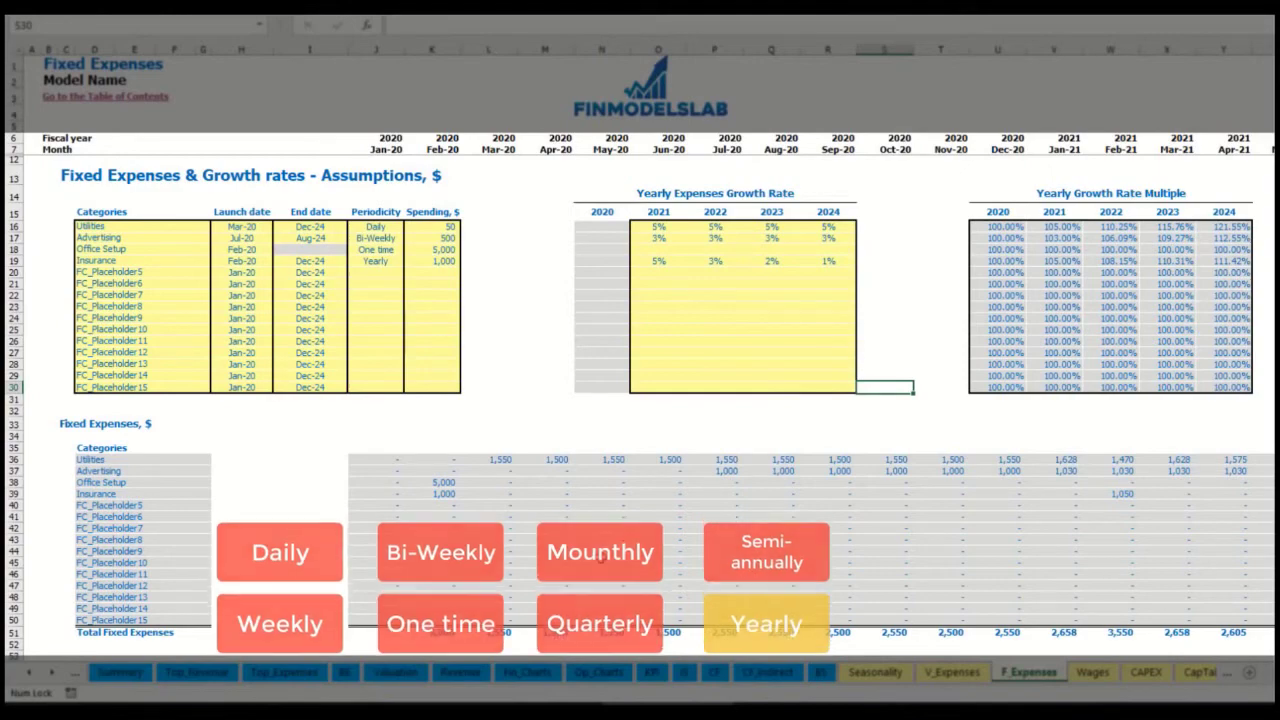
pyautogui.moveTo(373, 467); pyautogui.dragTo(1167, 617)
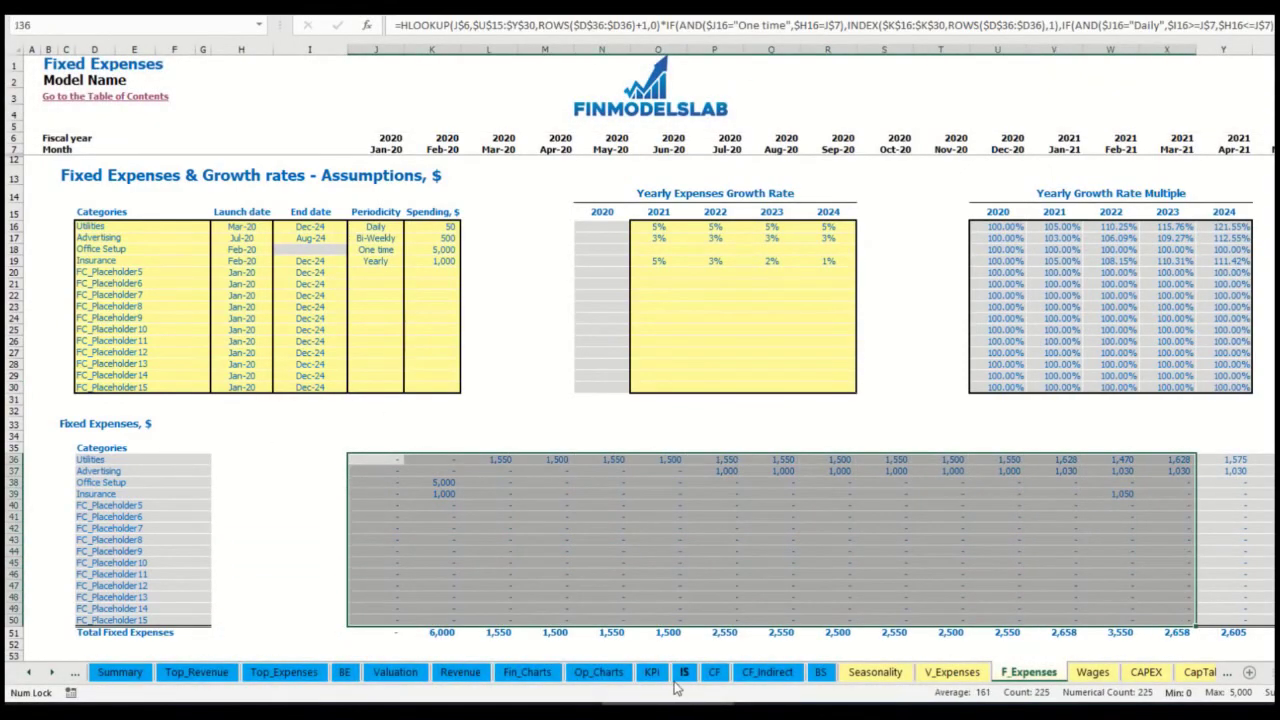
# Expand the Total Fixed Expenses group in the Income Statement and review its category rows
pyautogui.click(684, 672)
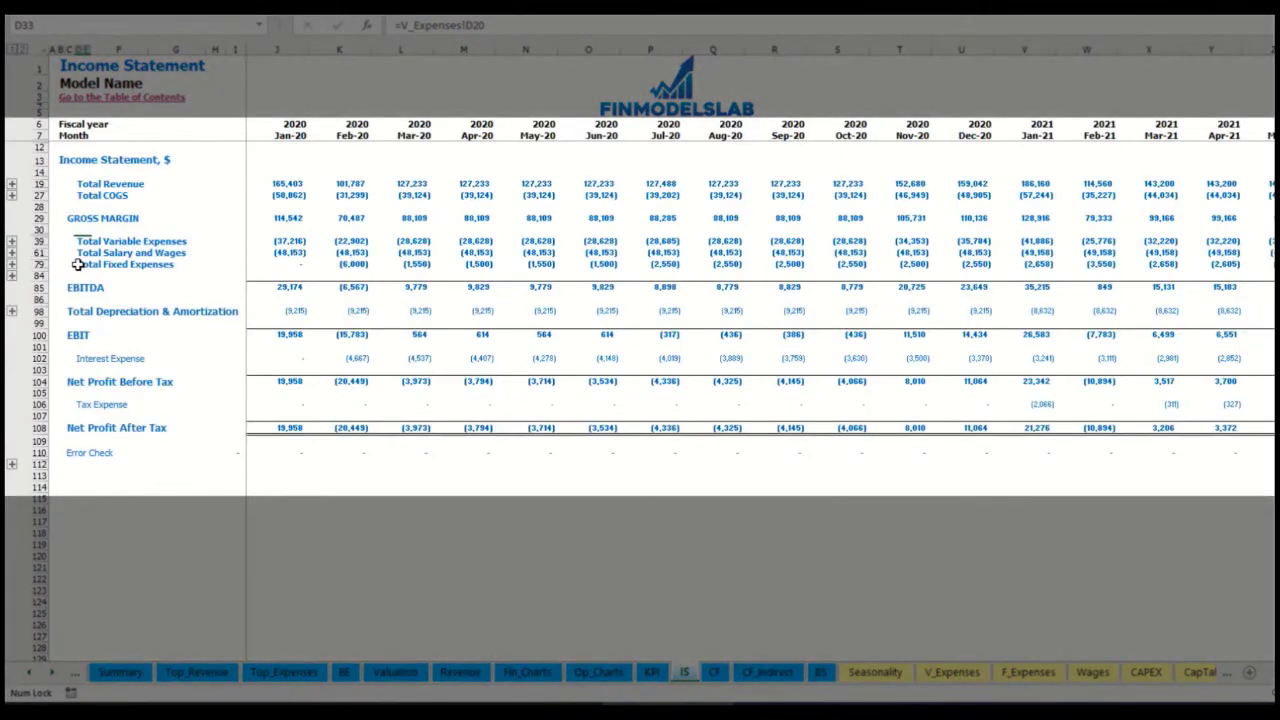
pyautogui.click(77, 264)
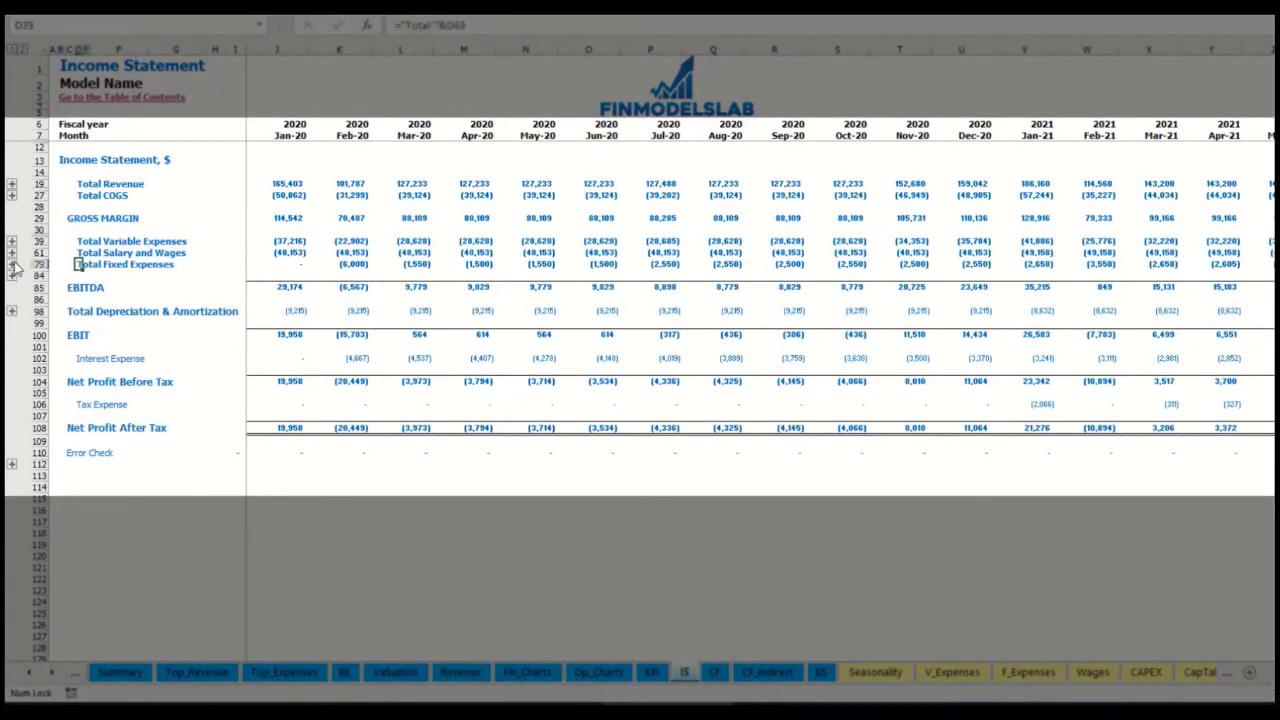
pyautogui.click(12, 264)
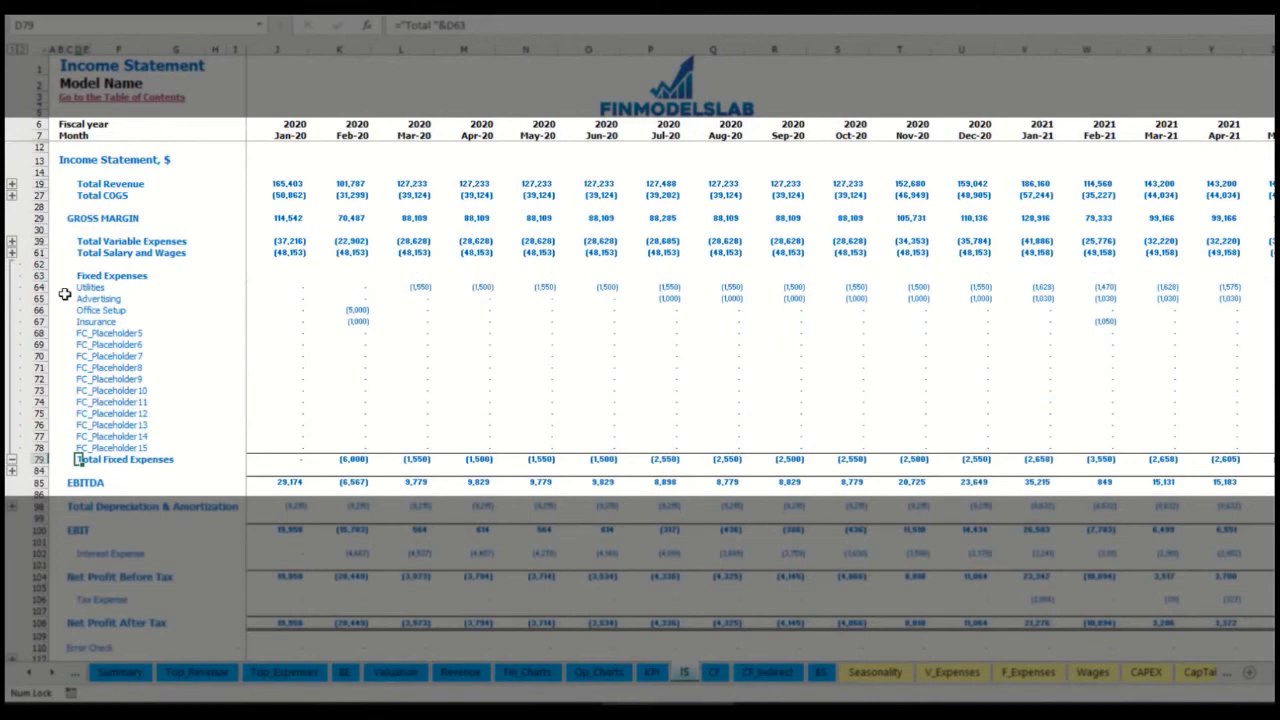
pyautogui.moveTo(49, 288); pyautogui.dragTo(90, 449)
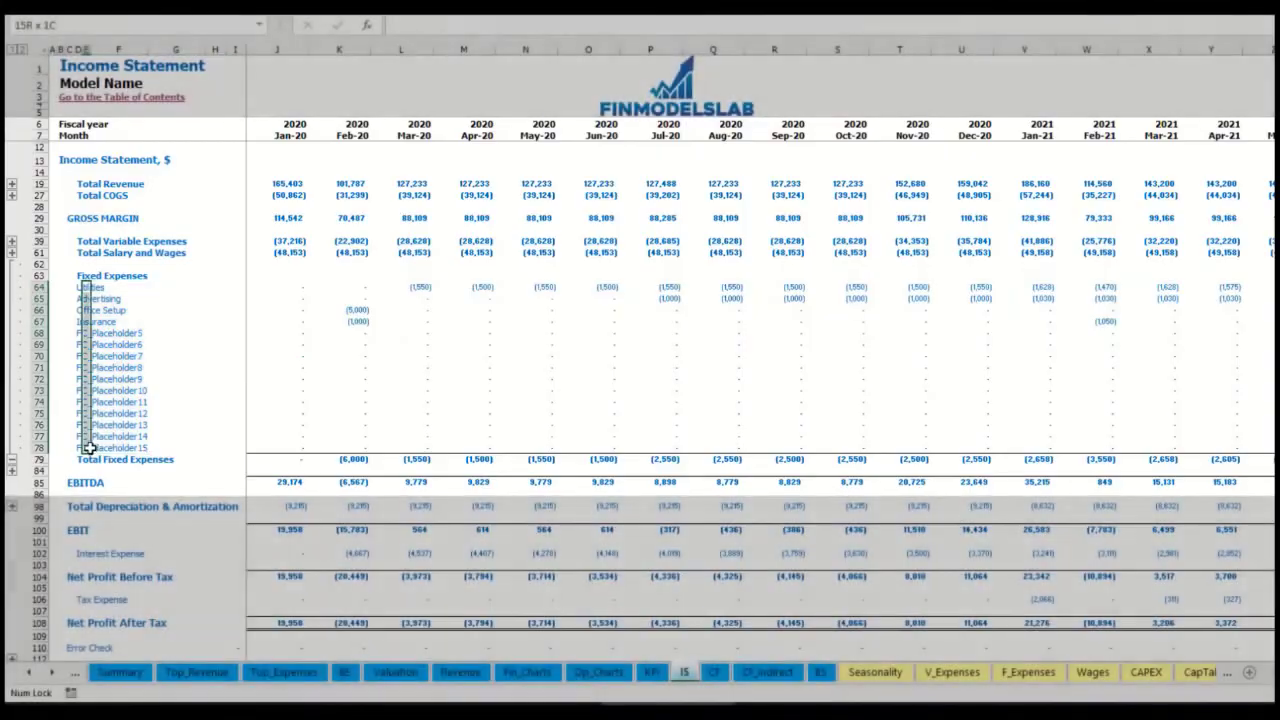
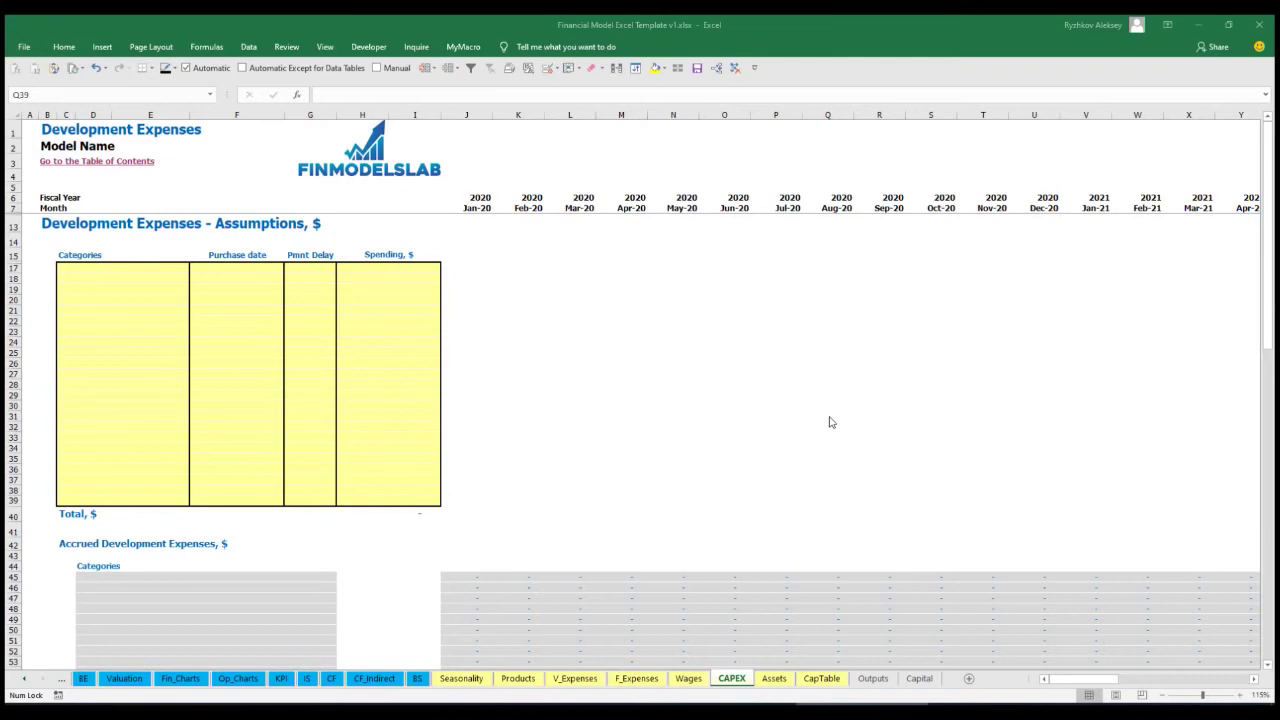
# Add an "Office dev" category to the Development Expenses assumptions with purchase date Feb-20 and spending of 10,000
pyautogui.click(154, 268)
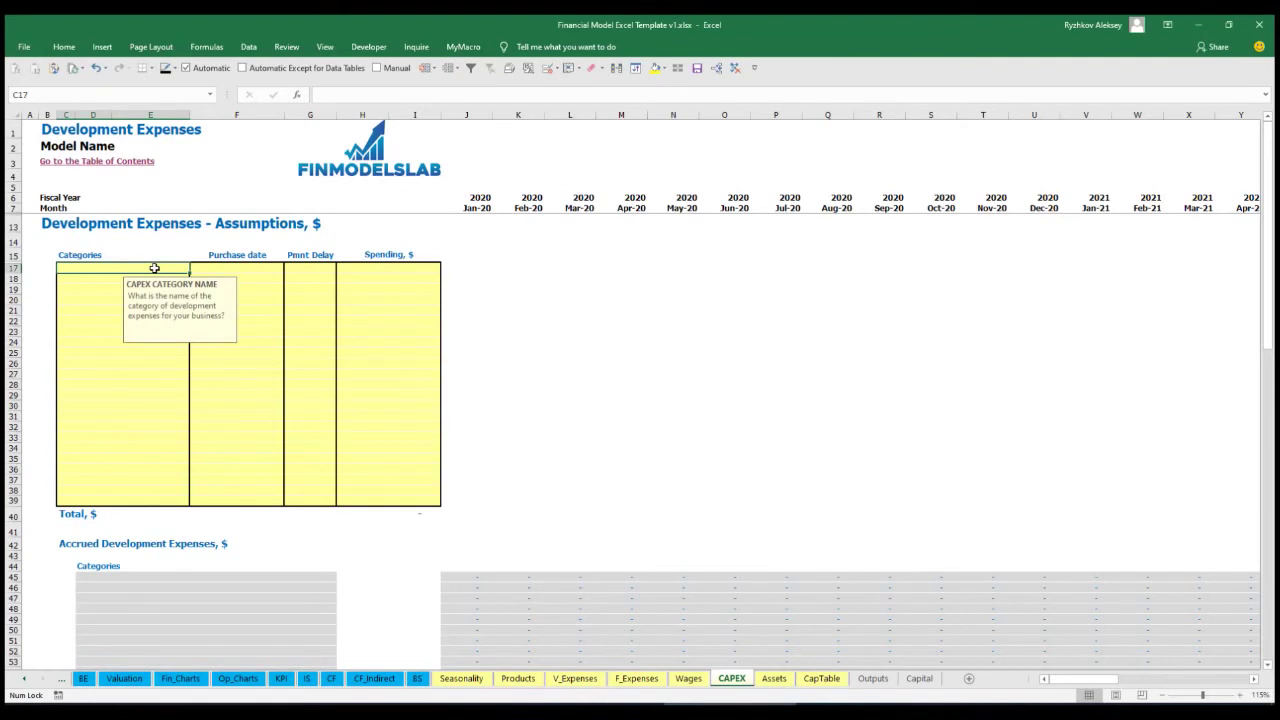
pyautogui.write('Office dev')
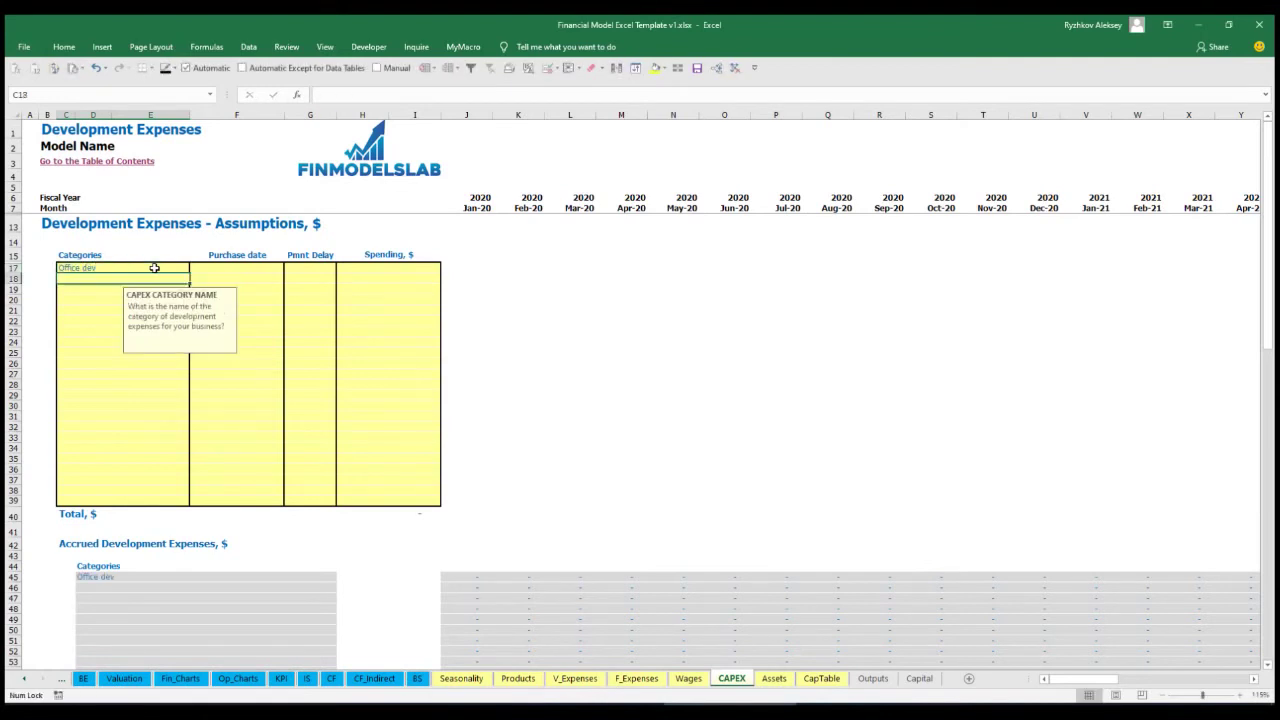
pyautogui.click(253, 269)
pyautogui.click(289, 272)
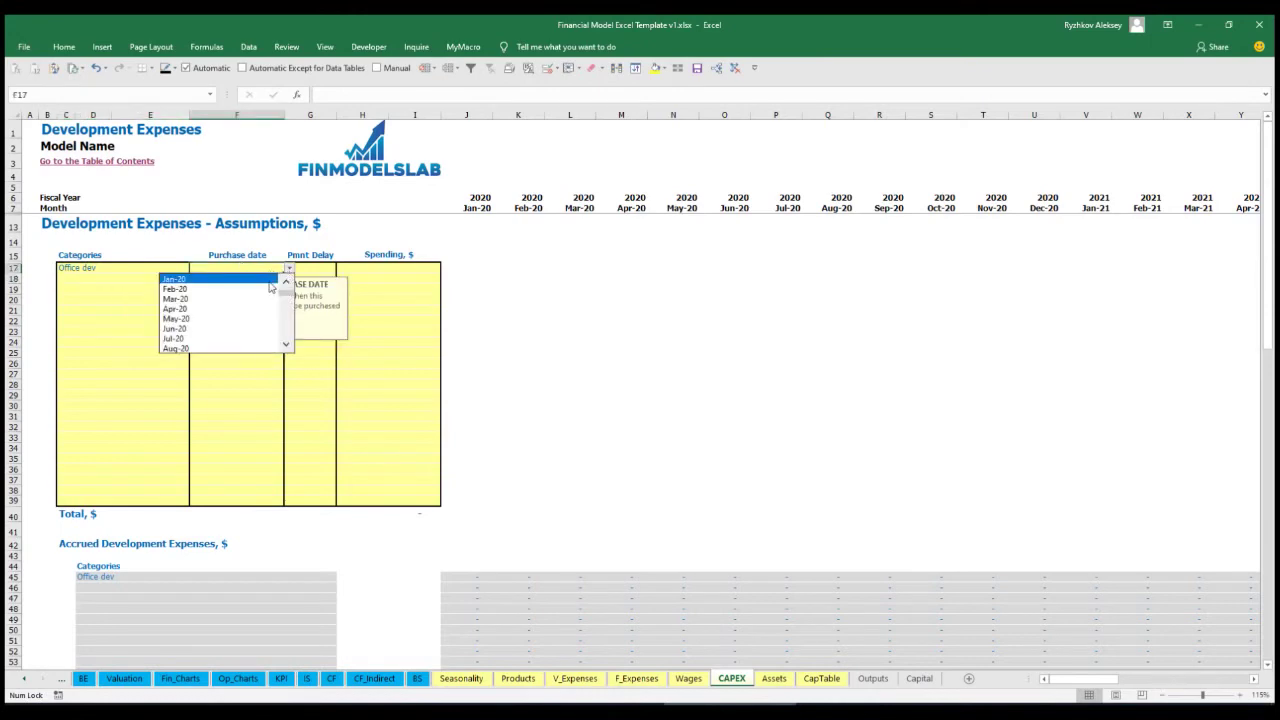
pyautogui.click(271, 286)
pyautogui.click(373, 265)
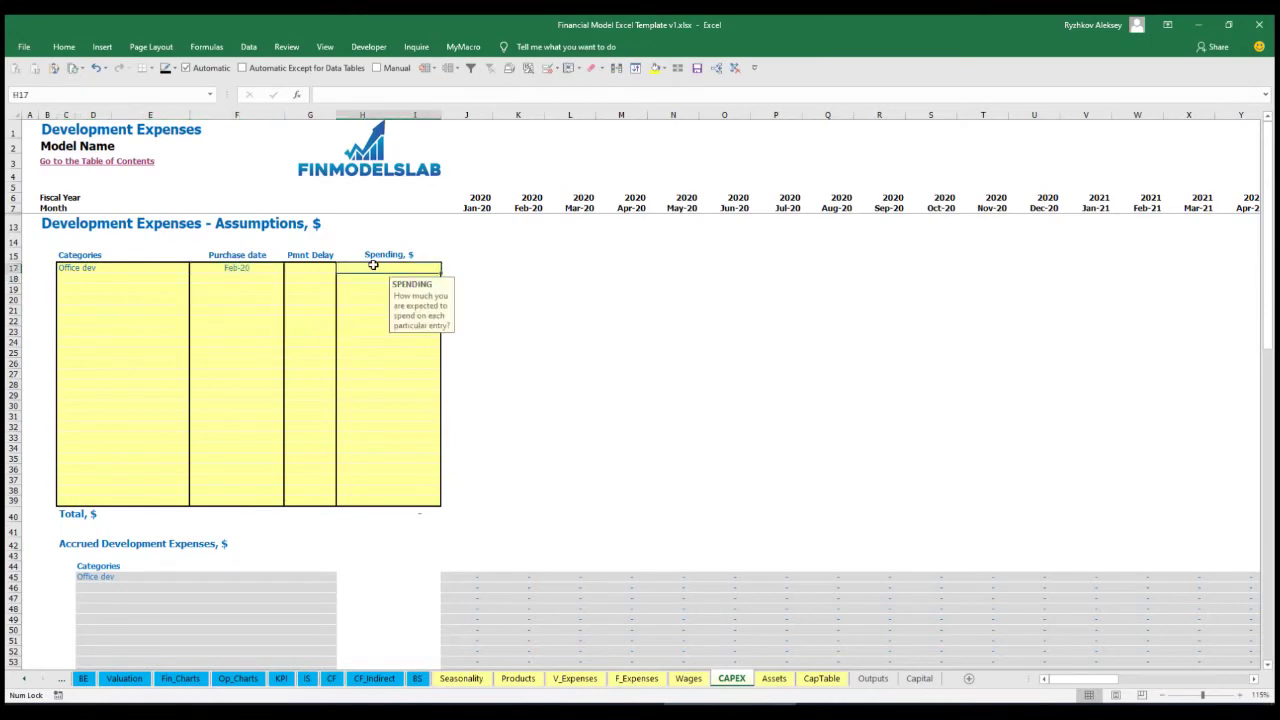
pyautogui.write('10000')
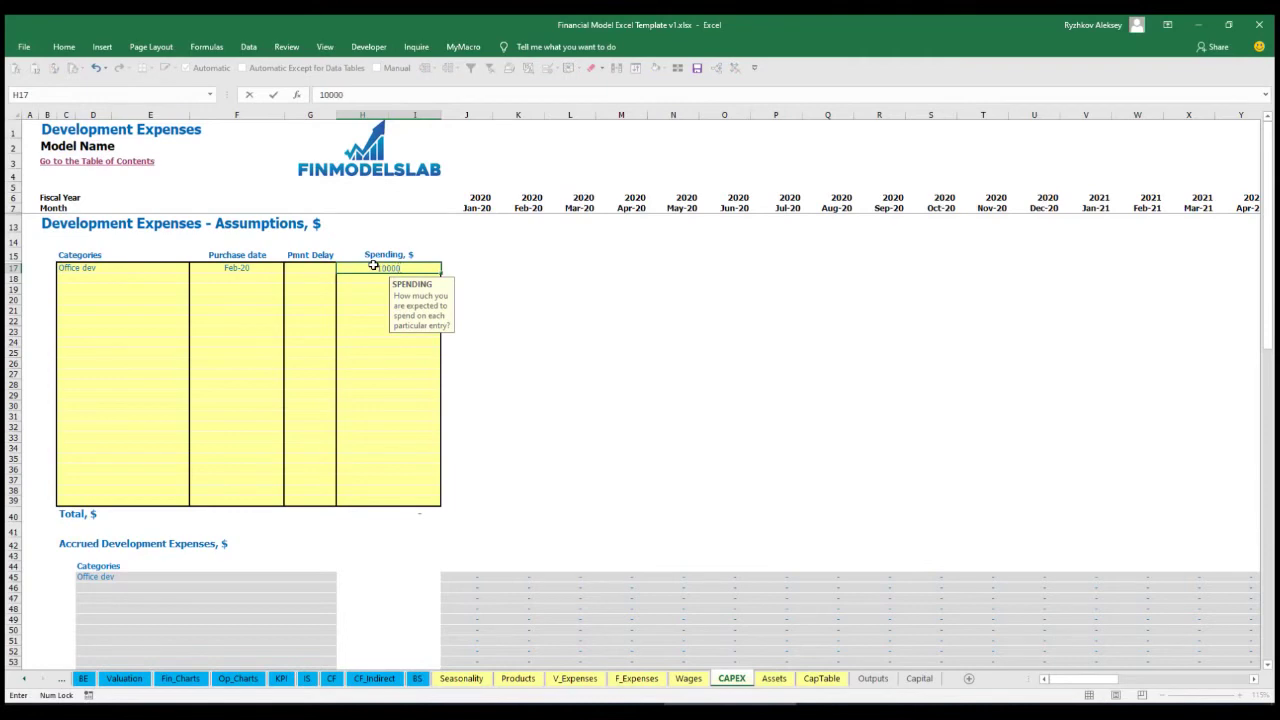
pyautogui.press('Return')
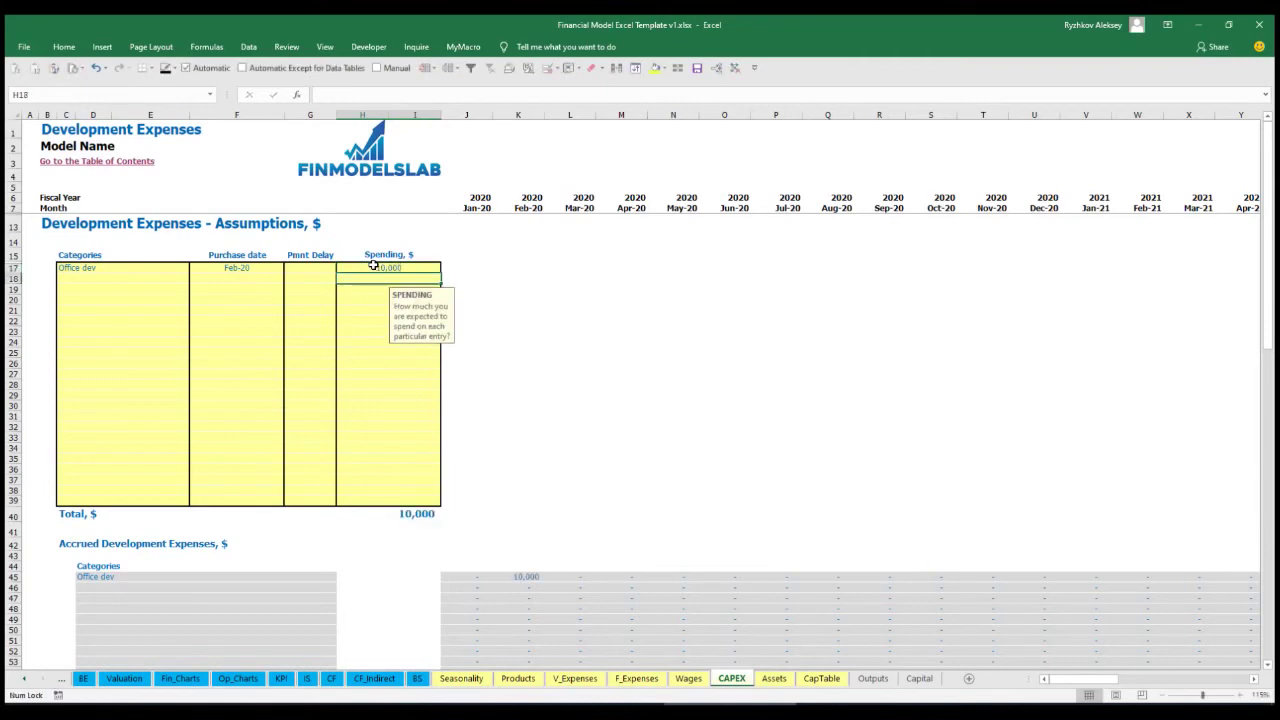
# Set the payment delay for Office dev to 2M
pyautogui.click(316, 267)
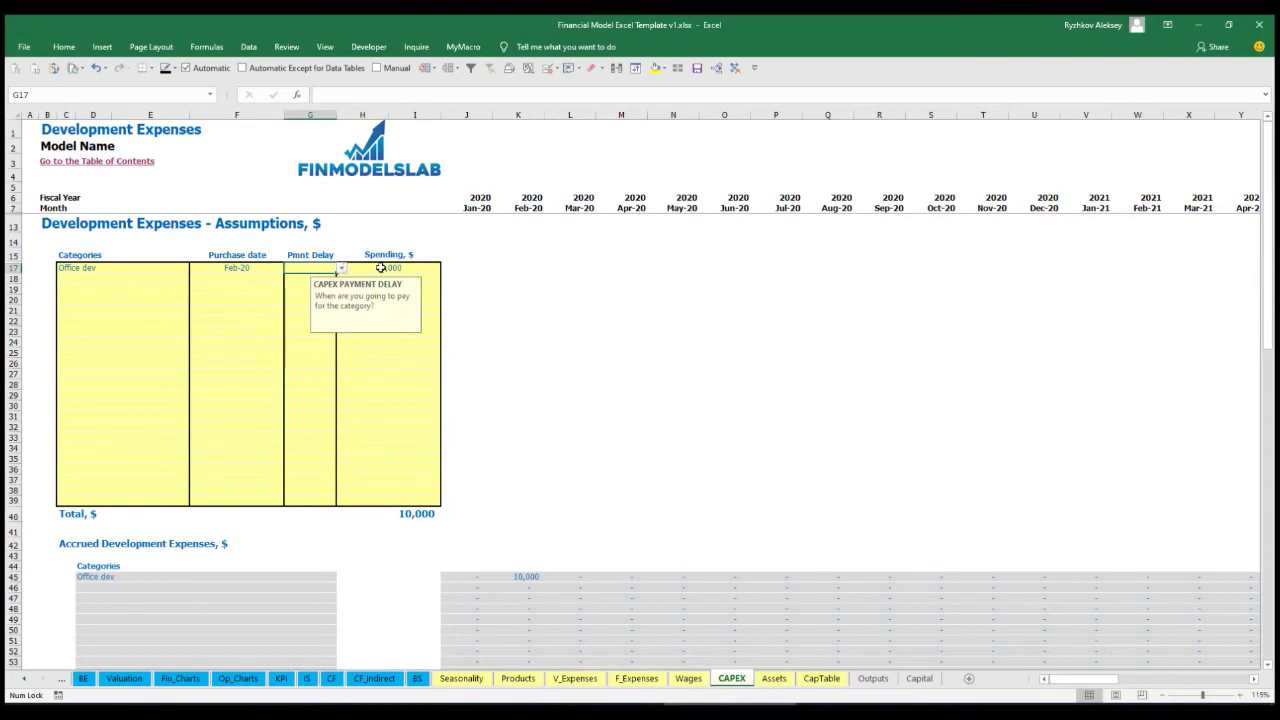
pyautogui.click(341, 270)
pyautogui.click(306, 302)
pyautogui.click(555, 303)
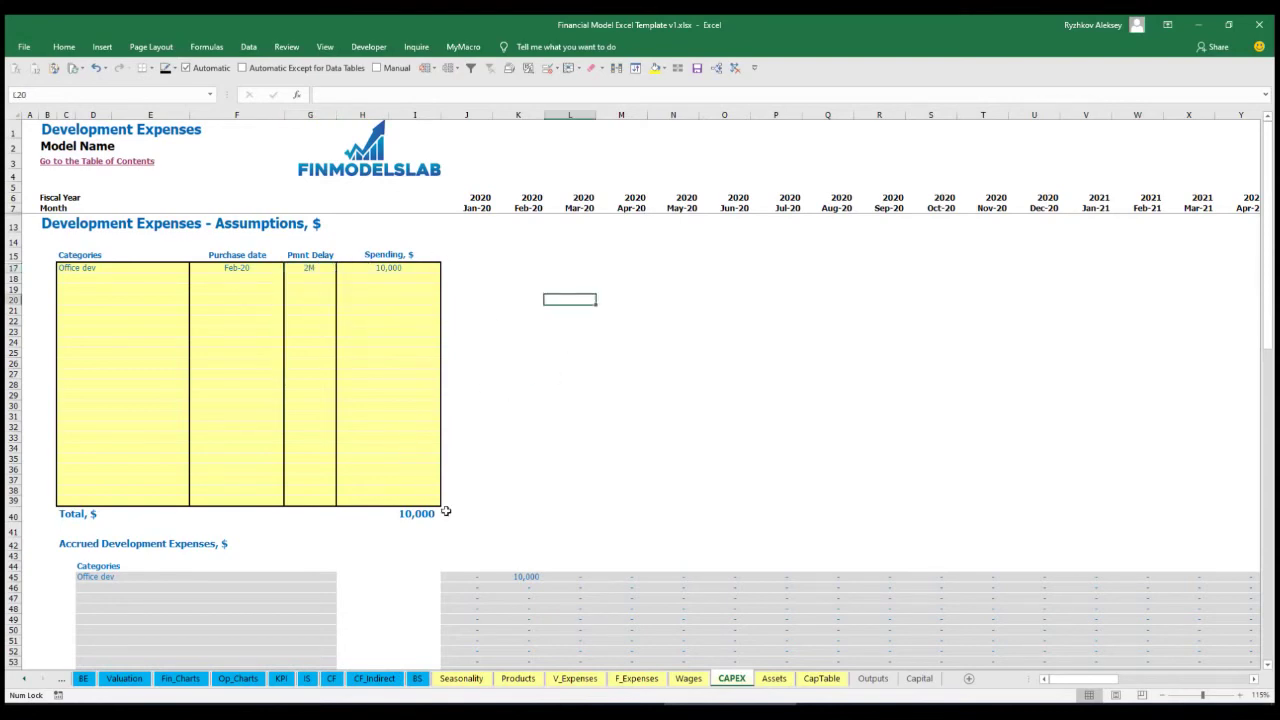
# Check the Office dev amounts in the accrued and paid development expenses and in the CAPEX summary
pyautogui.click(527, 579)
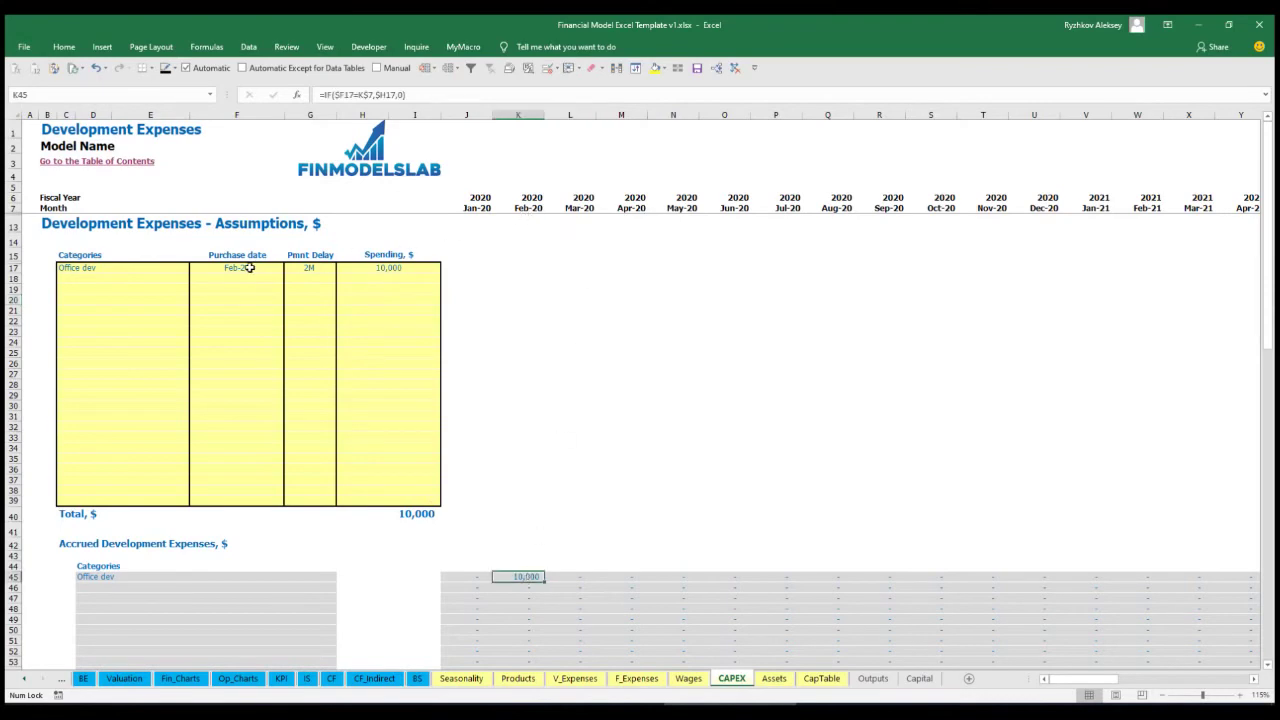
pyautogui.scroll(-10, 526, 355)
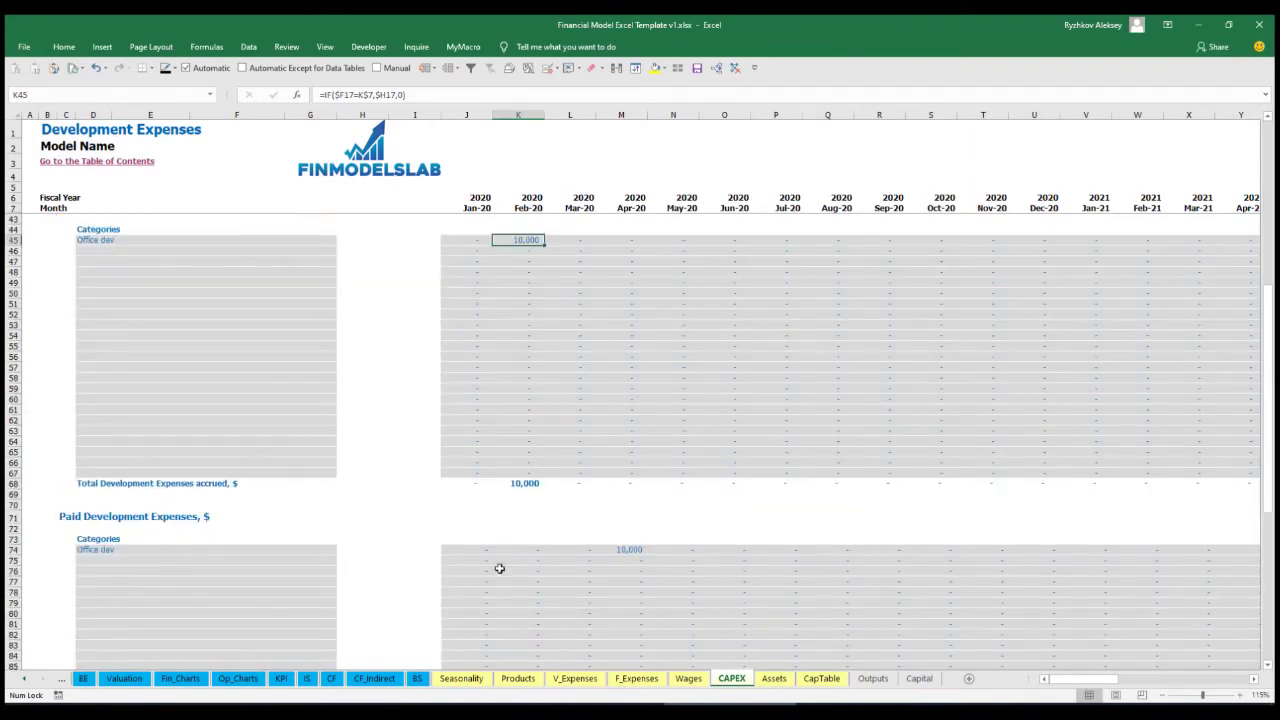
pyautogui.click(622, 551)
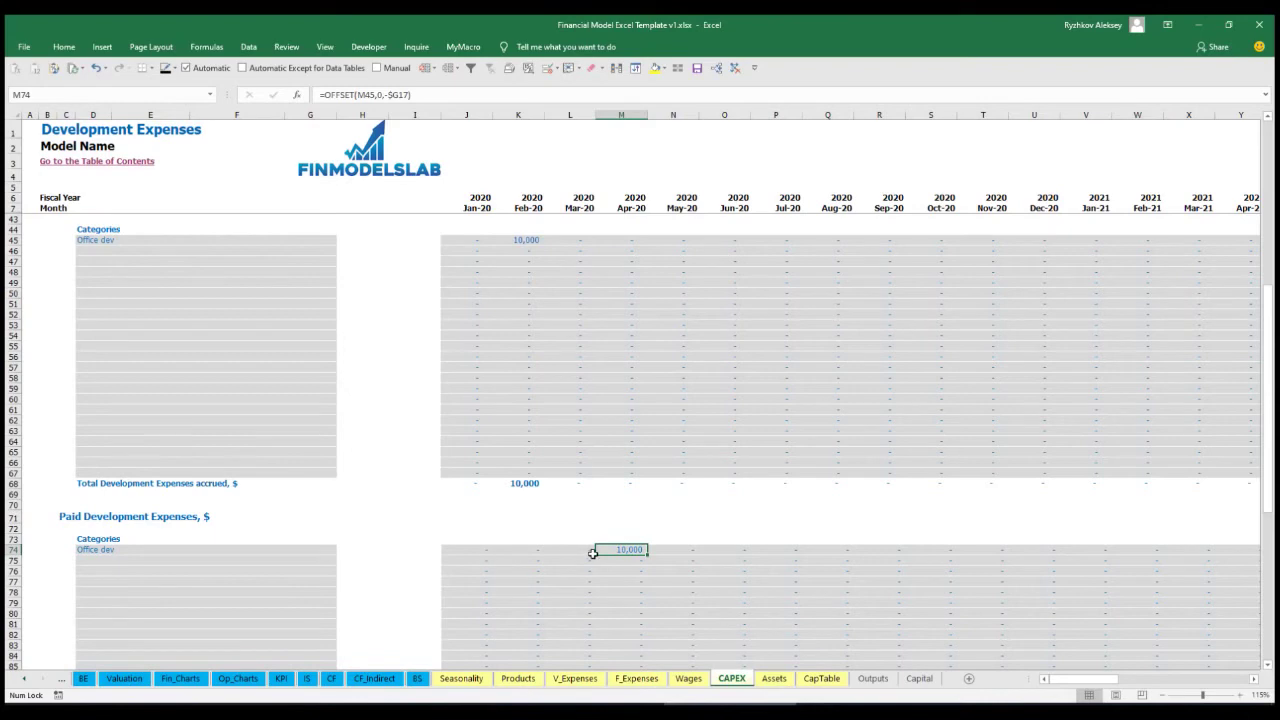
pyautogui.scroll(-13, 593, 552)
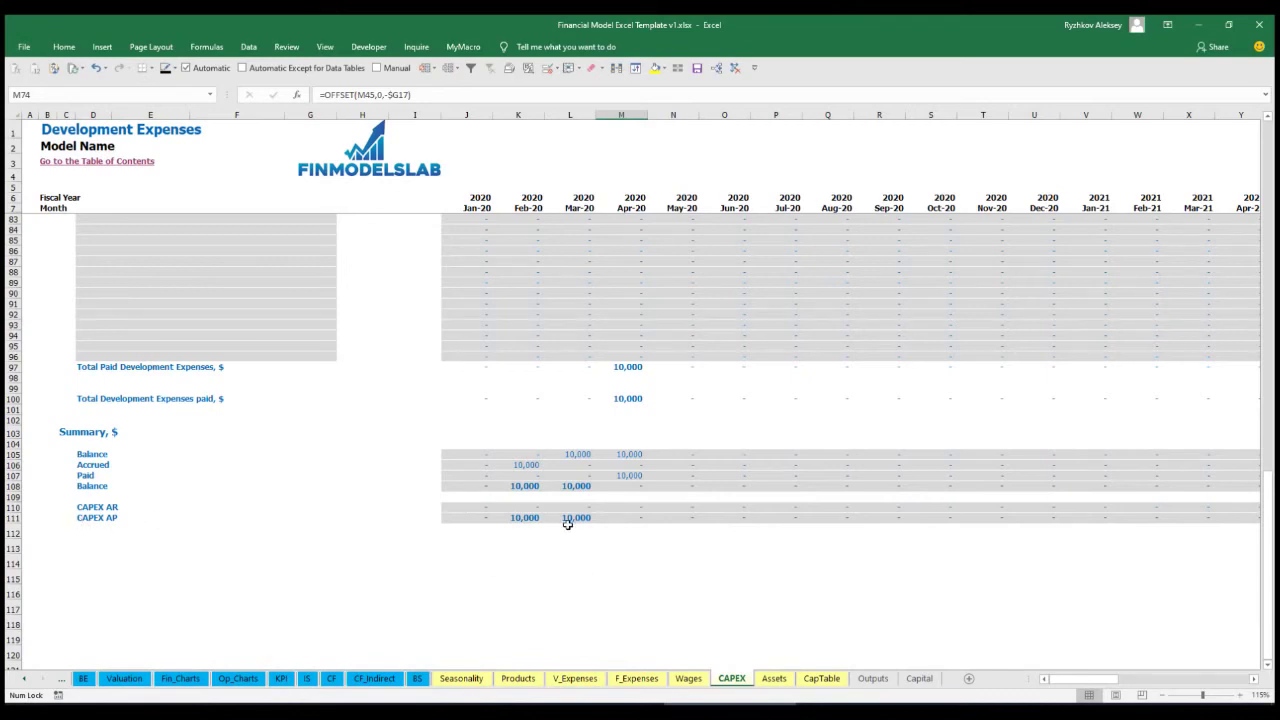
# Add a second development expense category named "Other dev exp" with purchase date Mar-20
pyautogui.scroll(20, 575, 438)
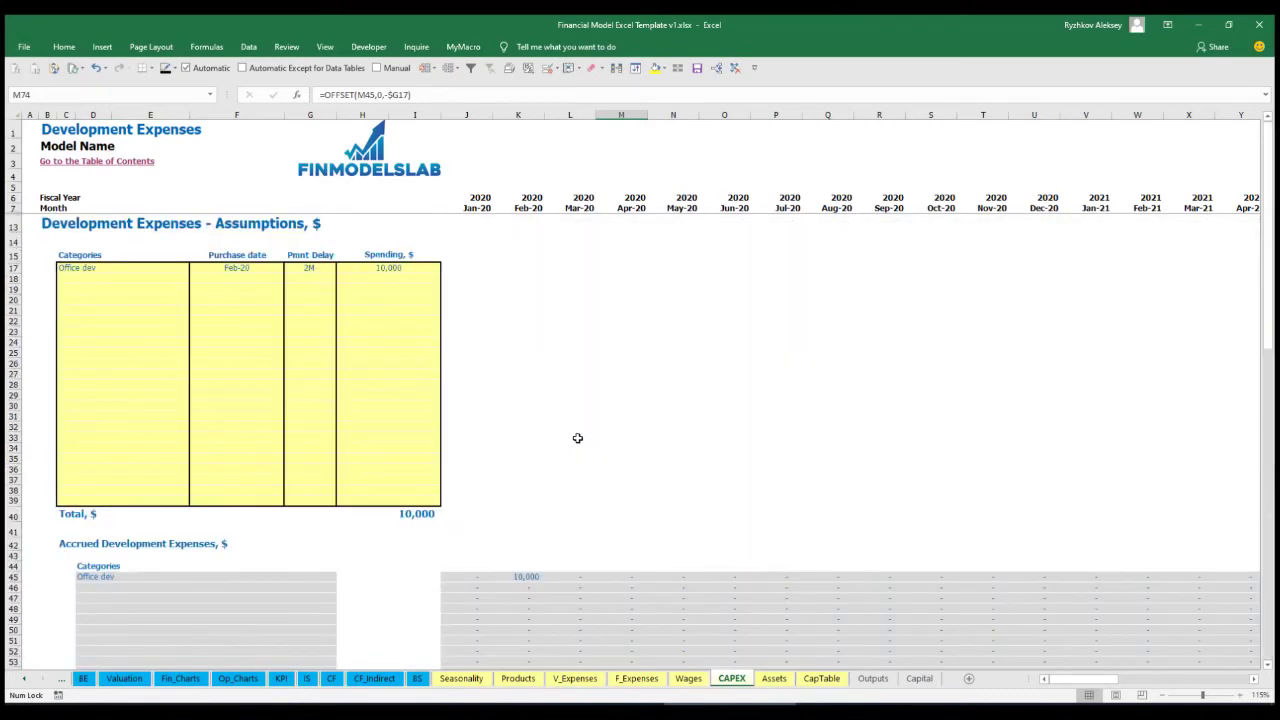
pyautogui.click(103, 277)
pyautogui.write('Other dev')
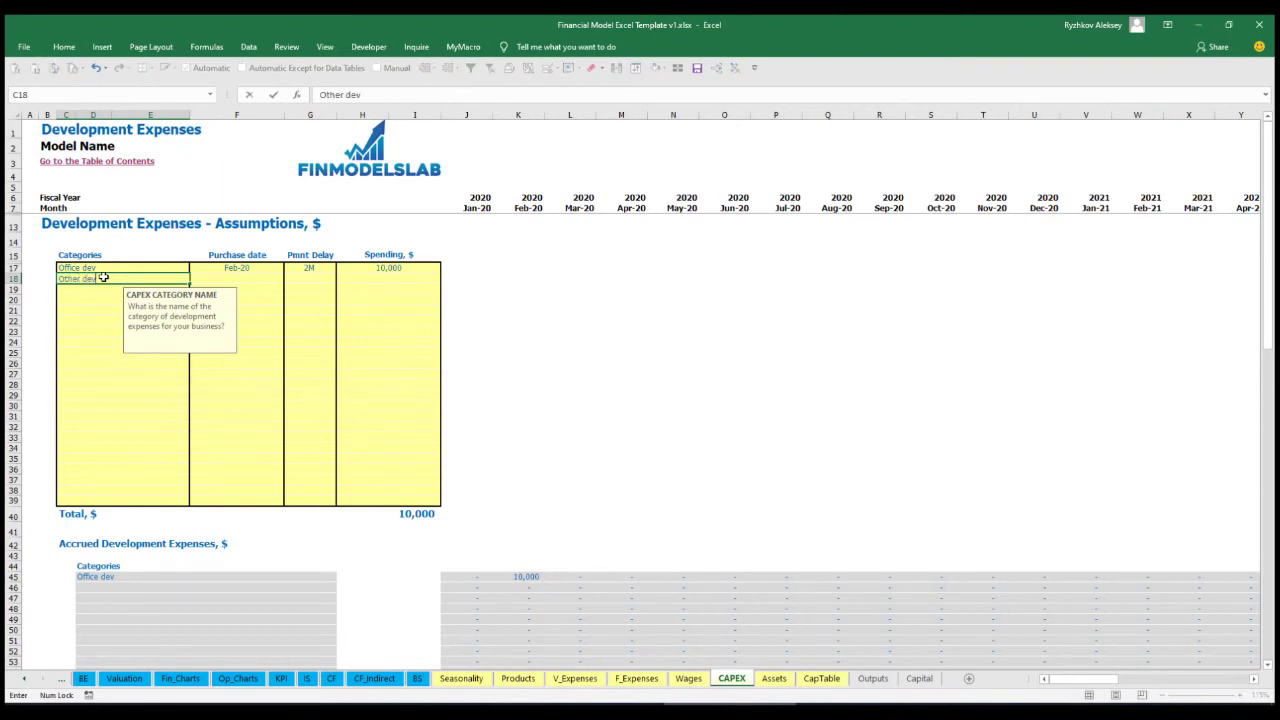
pyautogui.press('Return')
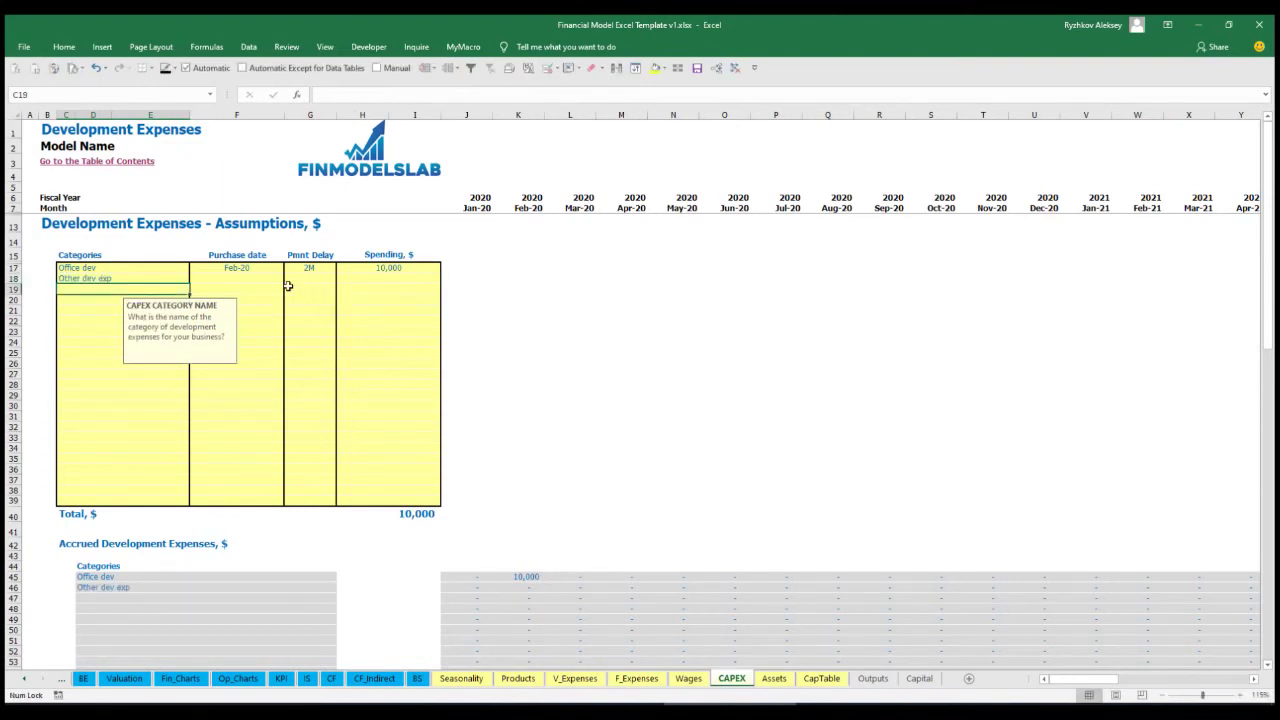
pyautogui.click(262, 277)
pyautogui.click(289, 280)
pyautogui.click(270, 309)
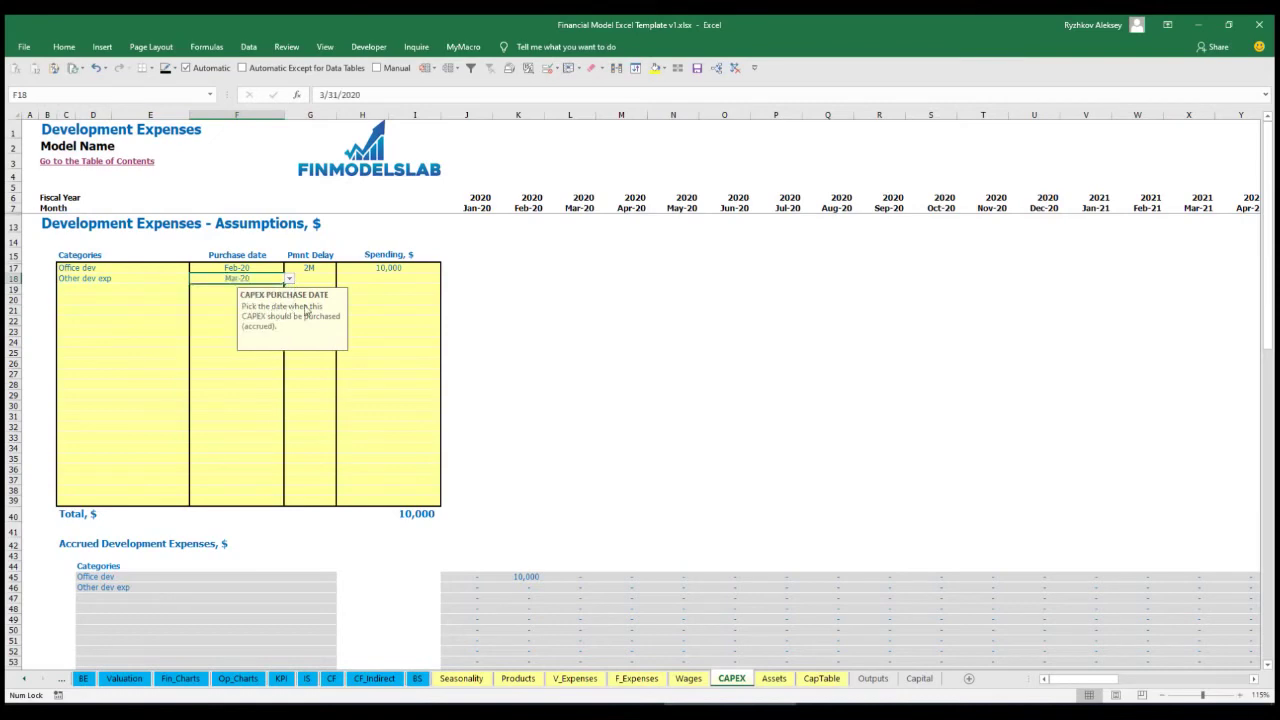
# Give Other dev exp a spending of 5,000 and a payment delay of 0M
pyautogui.click(372, 282)
pyautogui.write('5,0')
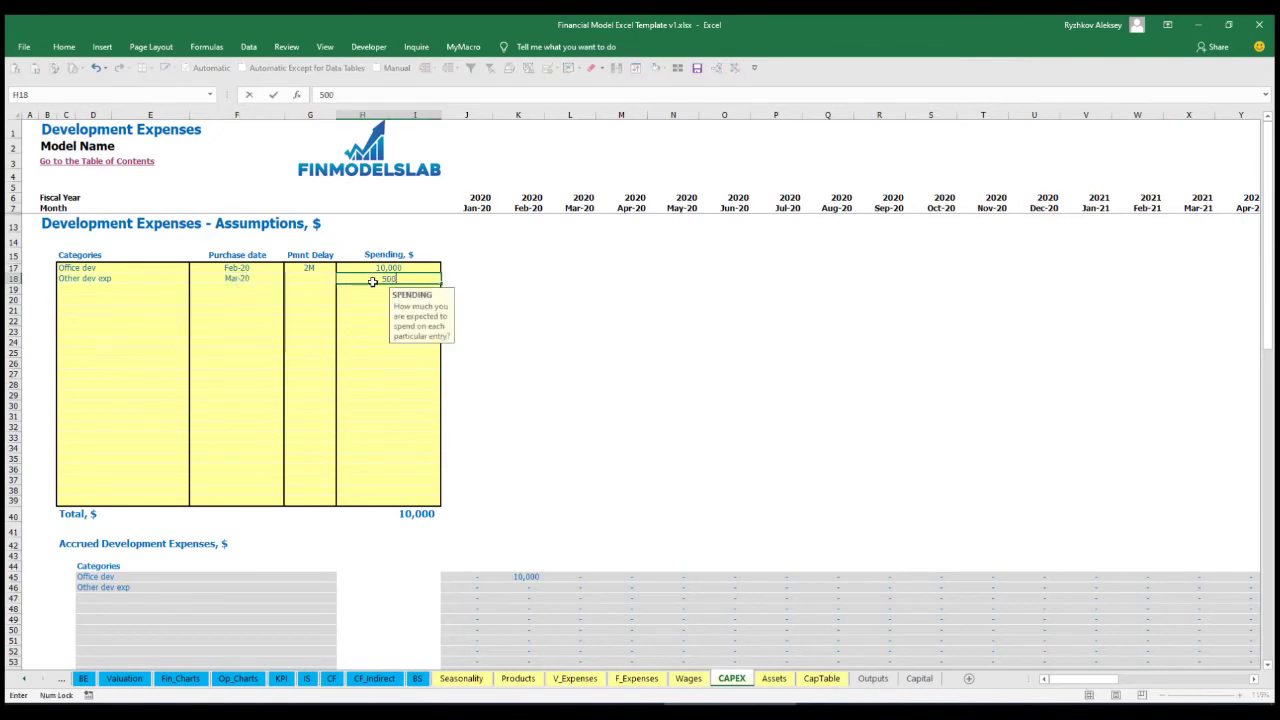
pyautogui.write('00')
pyautogui.press('Return')
pyautogui.click(320, 281)
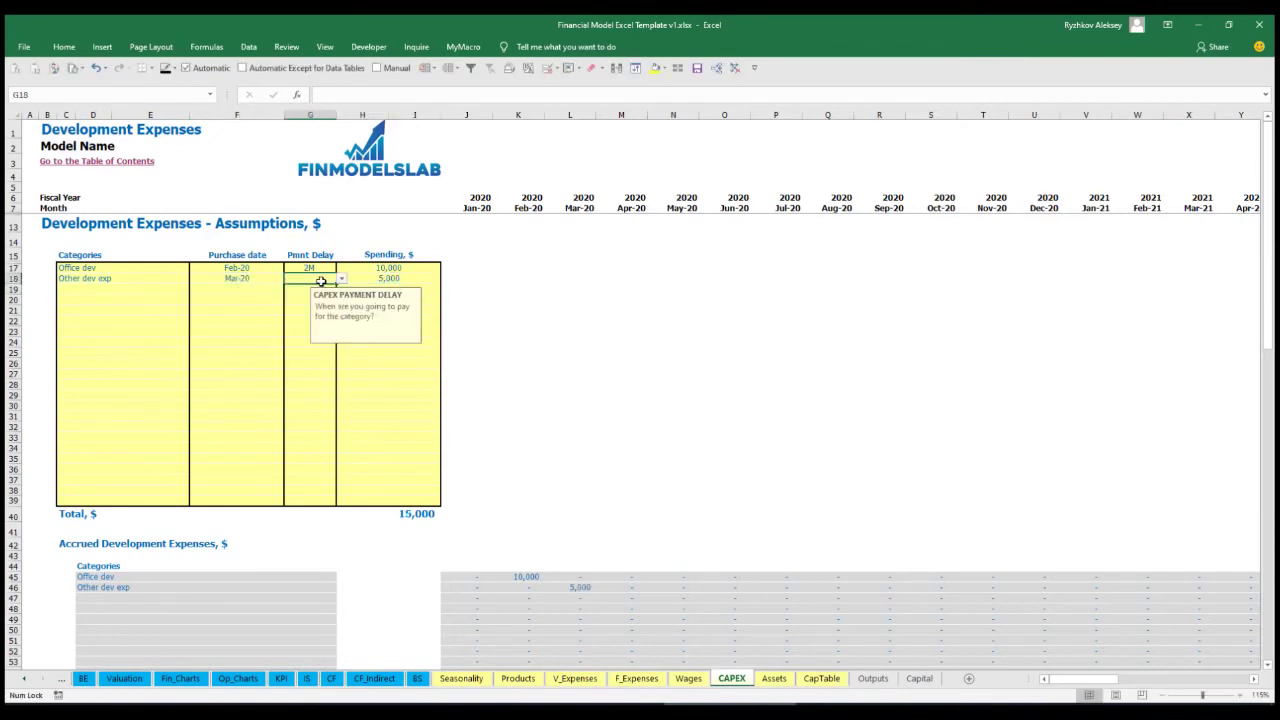
pyautogui.click(342, 280)
pyautogui.click(295, 288)
# Check the month in which Other dev exp is accrued and paid, and return to the assumptions
pyautogui.scroll(-3, 544, 492)
pyautogui.click(580, 476)
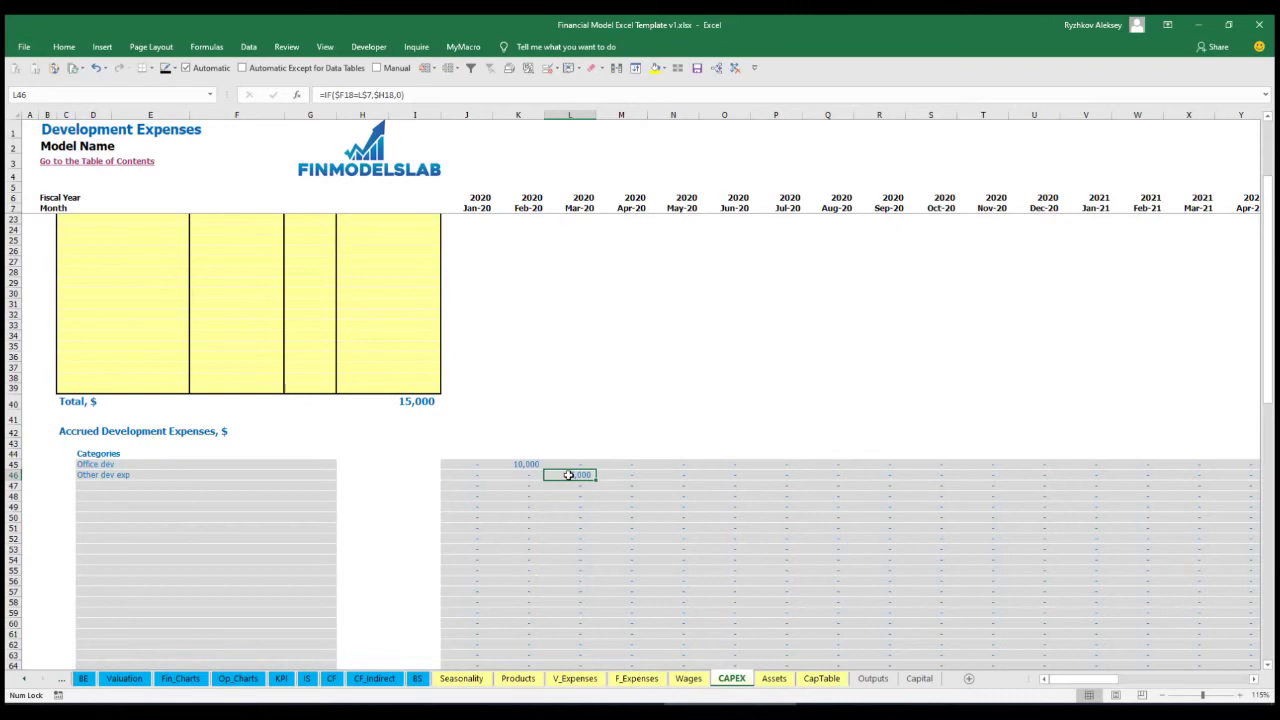
pyautogui.scroll(-10, 571, 477)
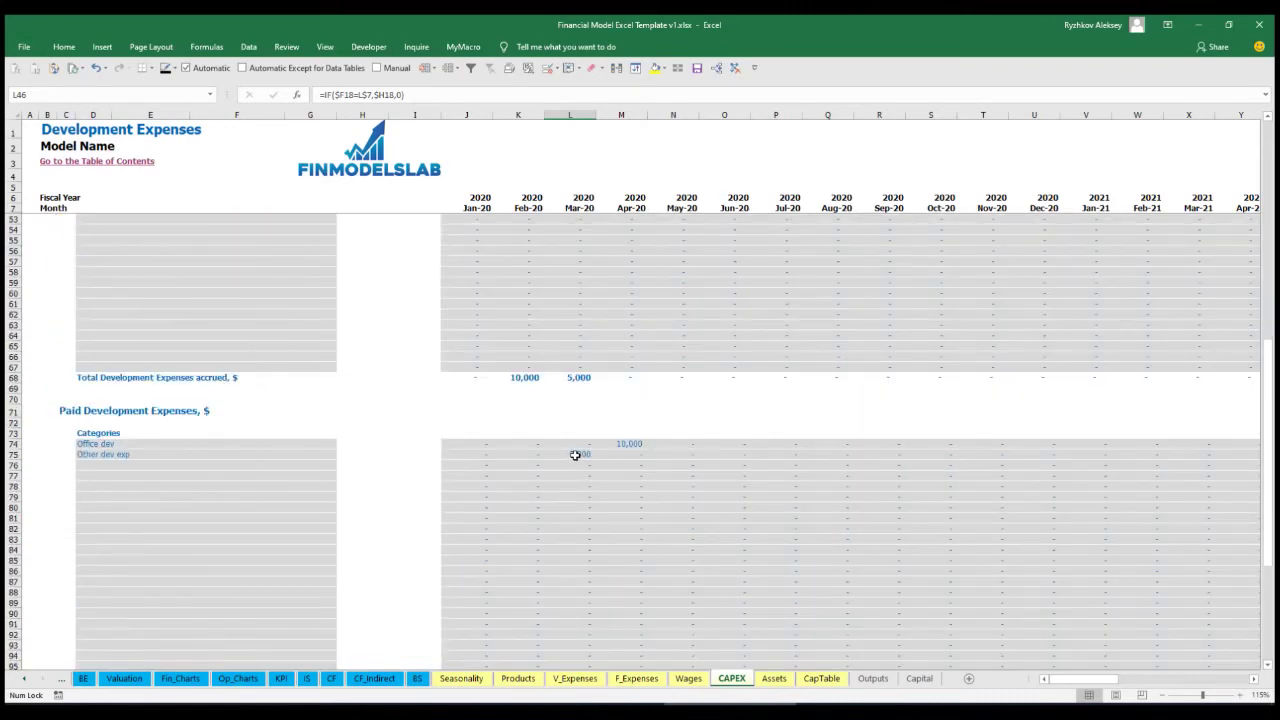
pyautogui.scroll(13, 575, 455)
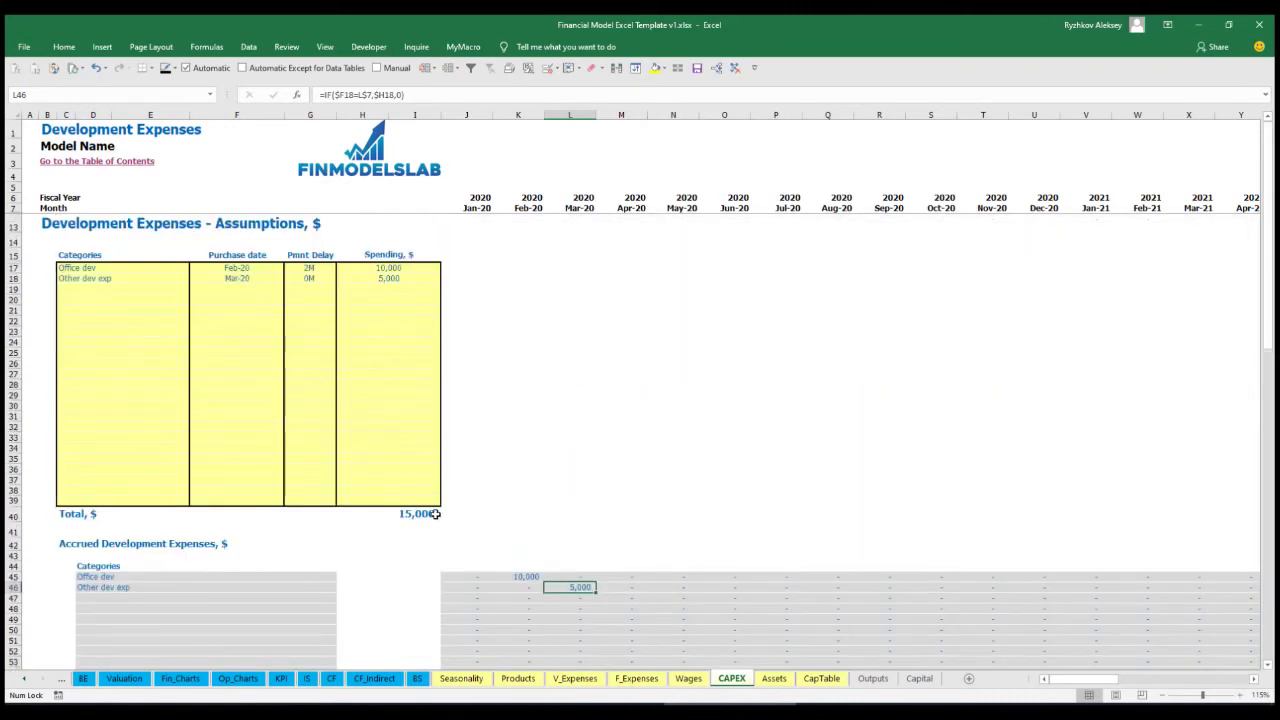
# Review the capital expenditure, book depreciation and closing net book value of Development Expenses on the Assets sheet
pyautogui.click(770, 681)
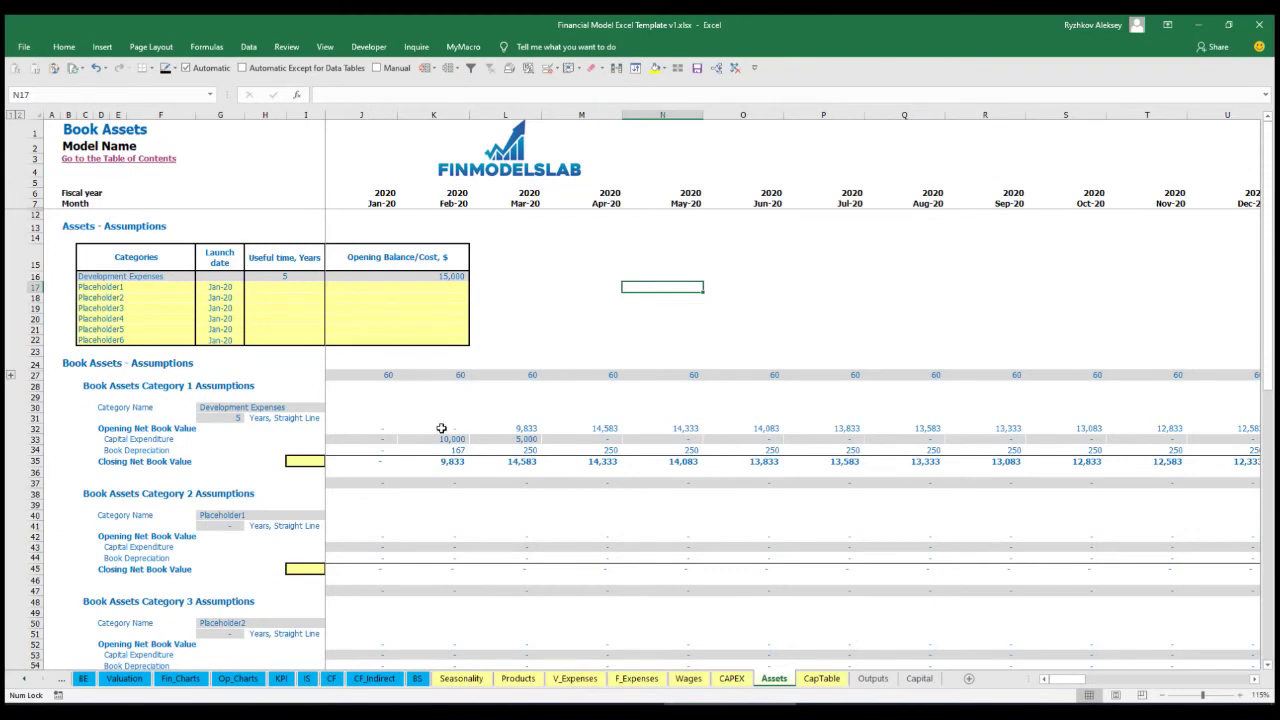
pyautogui.click(34, 450)
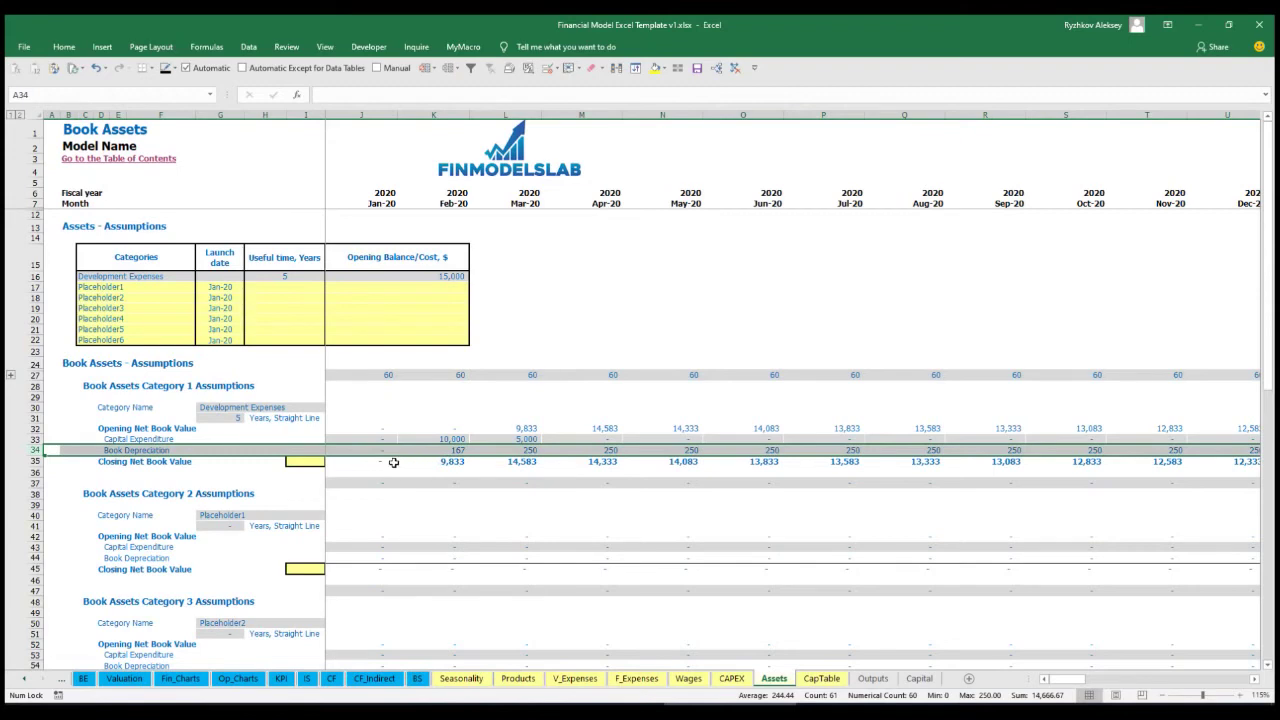
pyautogui.moveTo(360, 439); pyautogui.dragTo(645, 440)
pyautogui.moveTo(383, 462); pyautogui.dragTo(712, 465)
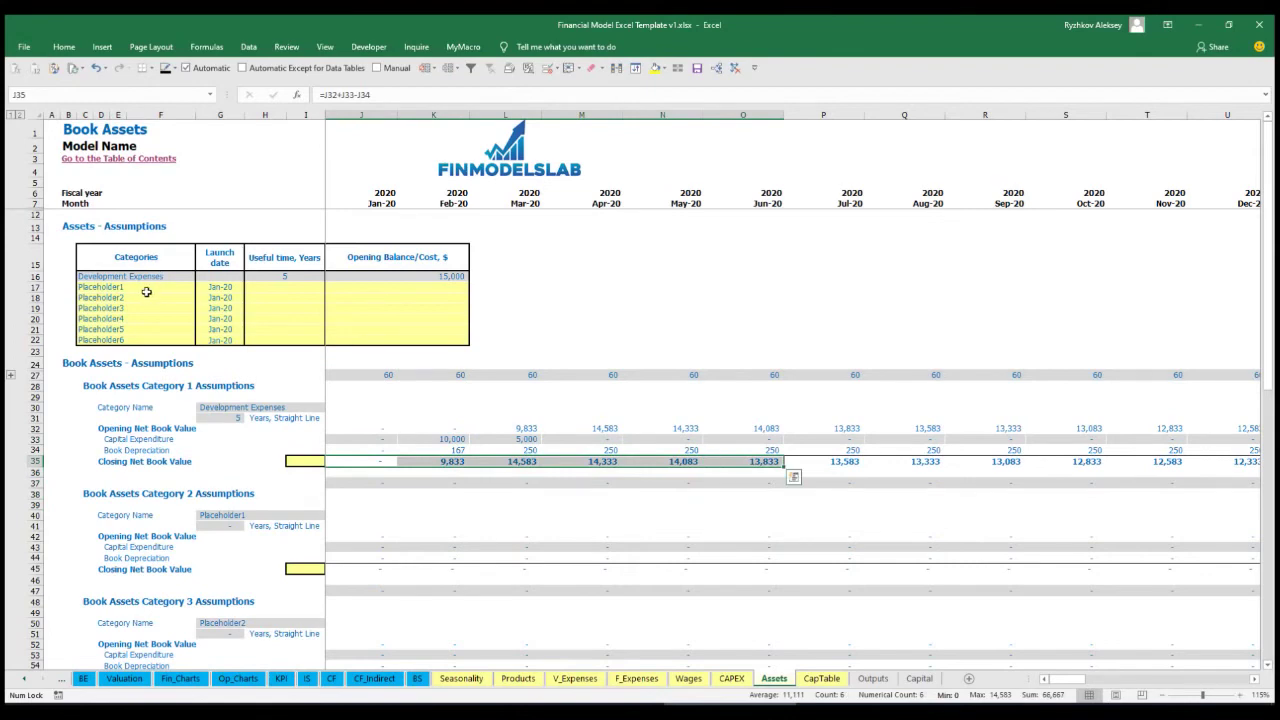
# Name the first placeholder asset category "Other assets" and set its useful time to 10 years
pyautogui.click(152, 283)
pyautogui.write('Other assets')
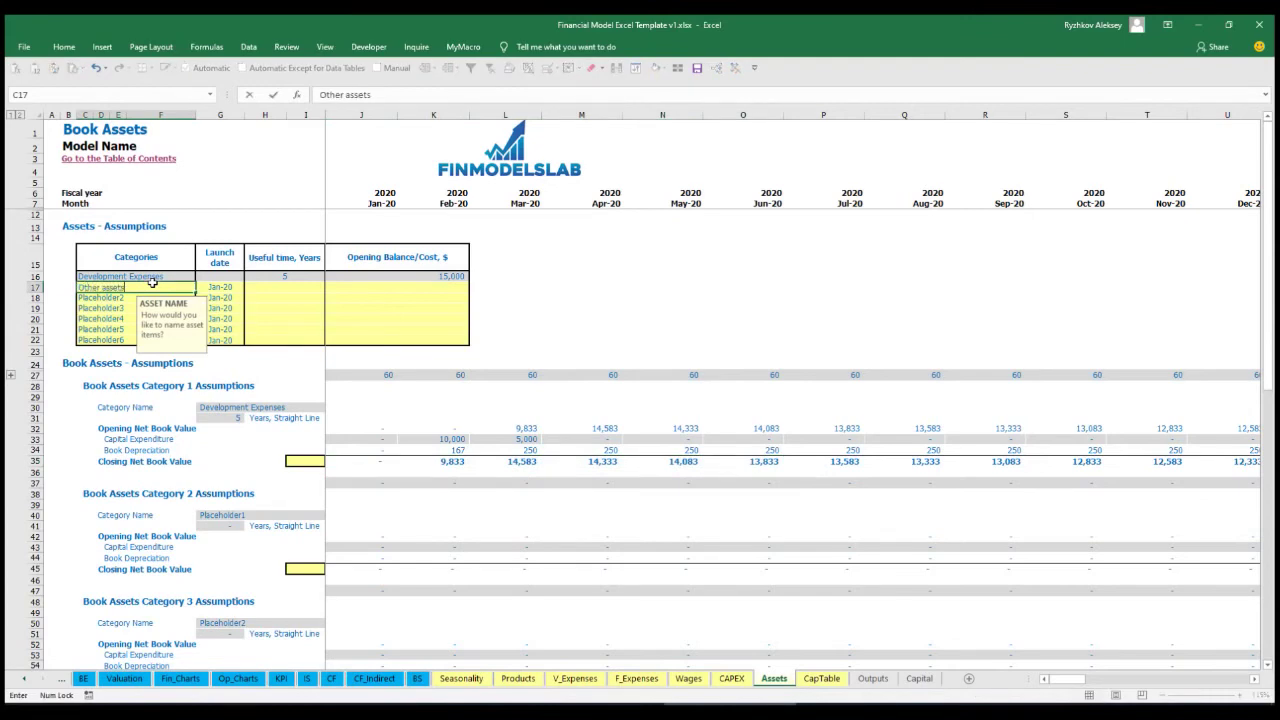
pyautogui.press('Return')
pyautogui.click(313, 287)
pyautogui.write('10')
pyautogui.press('Return')
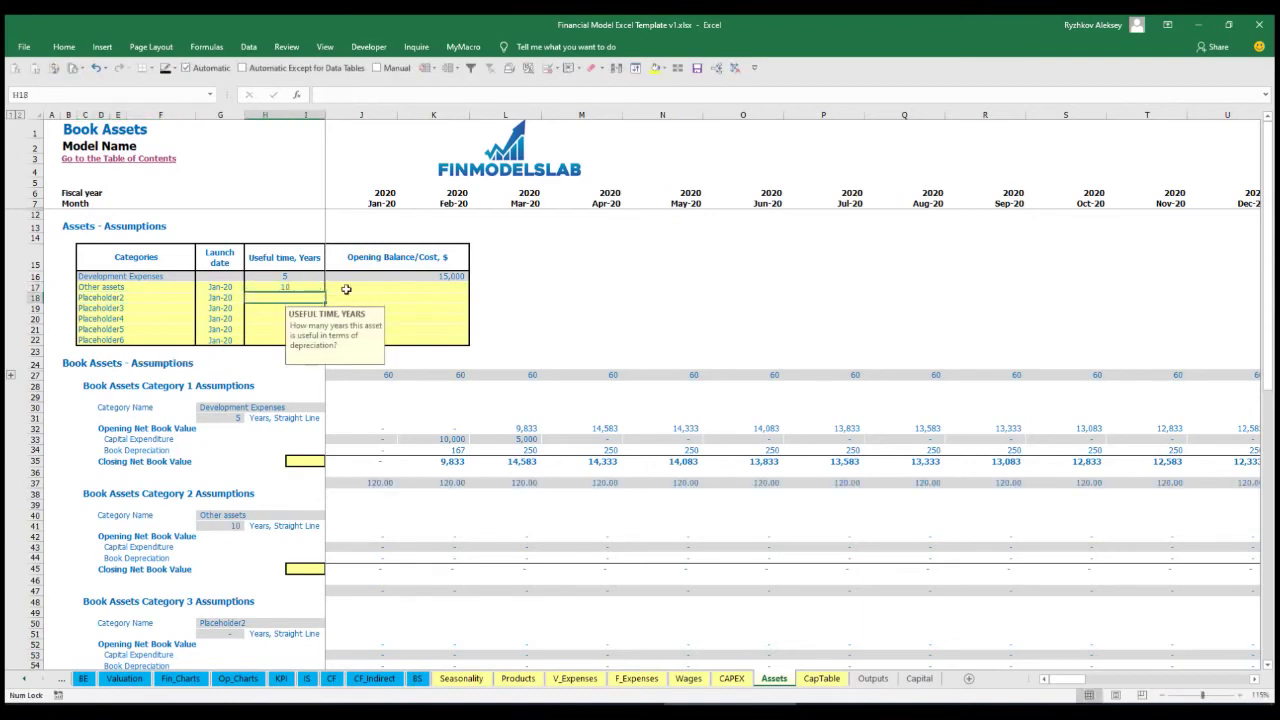
# Give Other assets an opening balance/cost of 25,000 and the launch date Apr-20
pyautogui.click(400, 288)
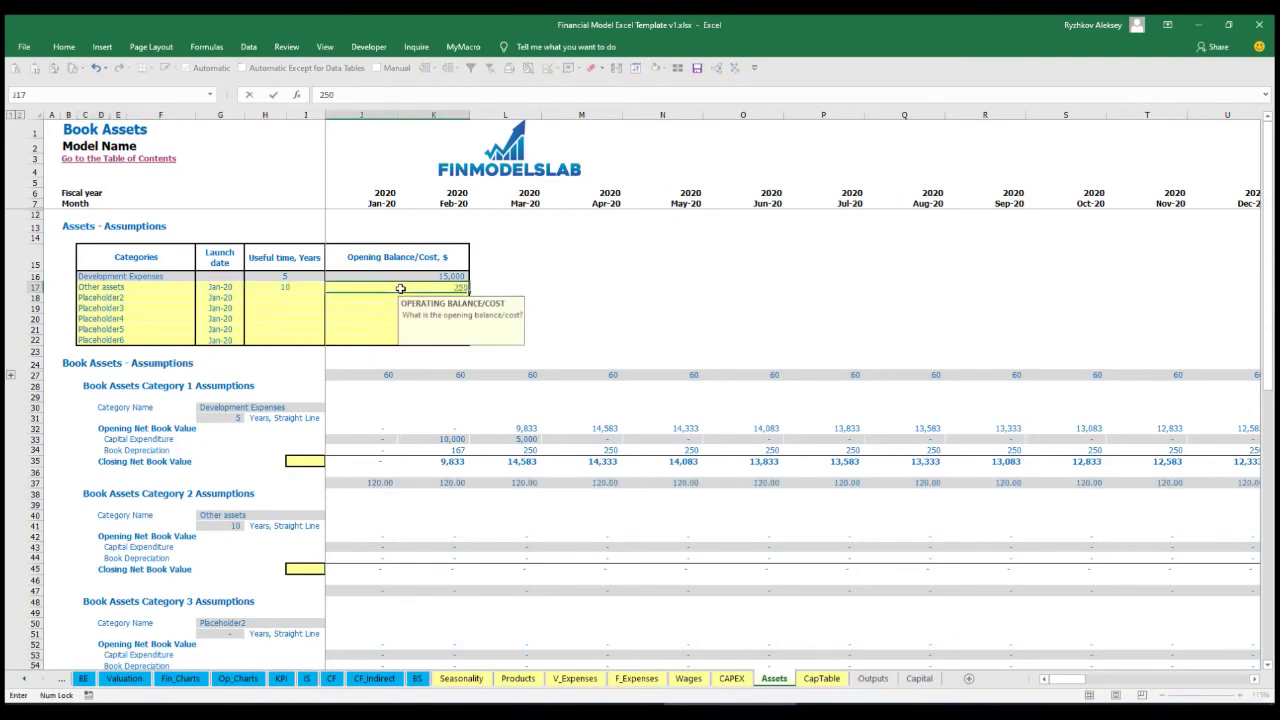
pyautogui.write('0')
pyautogui.press('Return')
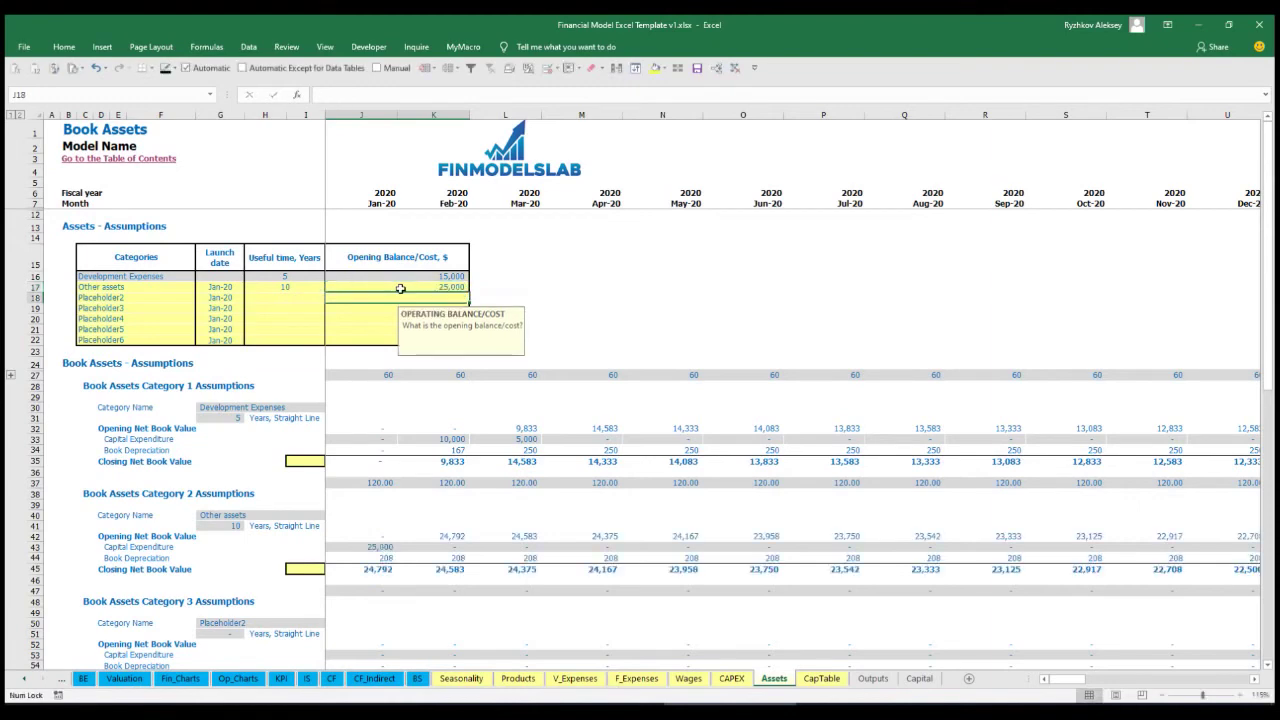
pyautogui.click(238, 289)
pyautogui.click(248, 288)
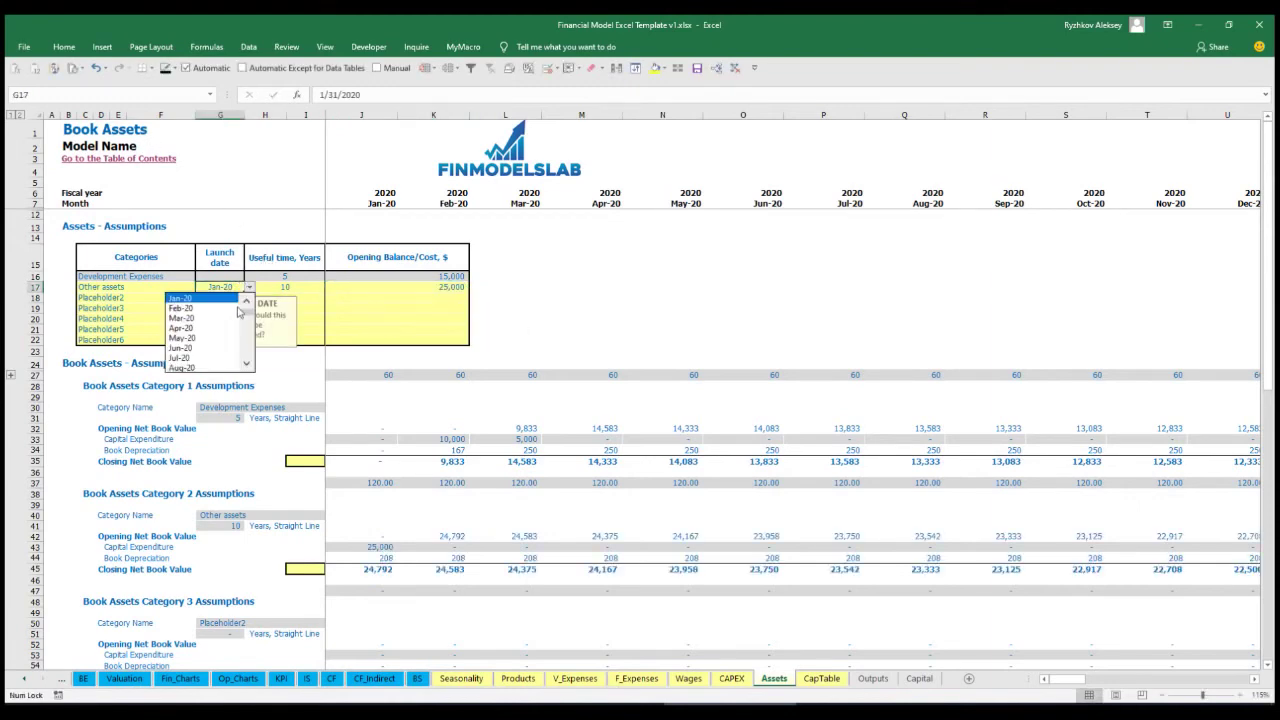
pyautogui.click(222, 333)
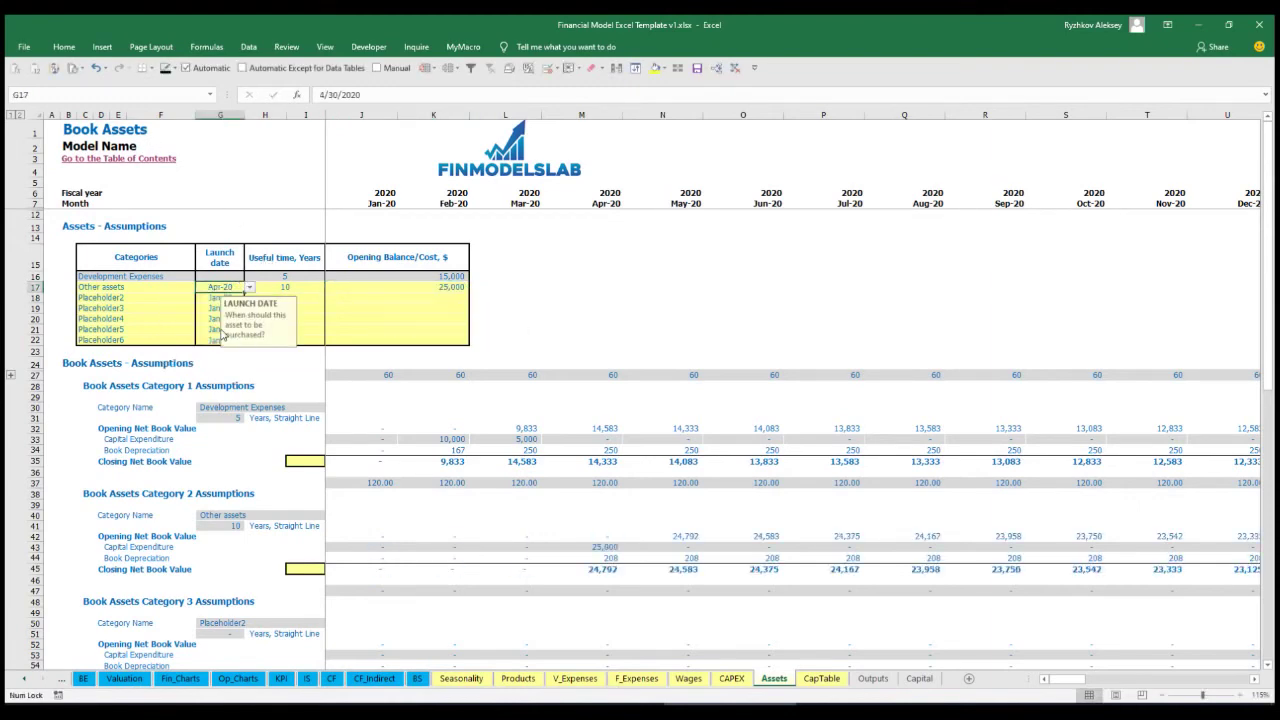
# Check the capital expenditure, monthly book depreciation and closing net book value of Other assets
pyautogui.click(606, 548)
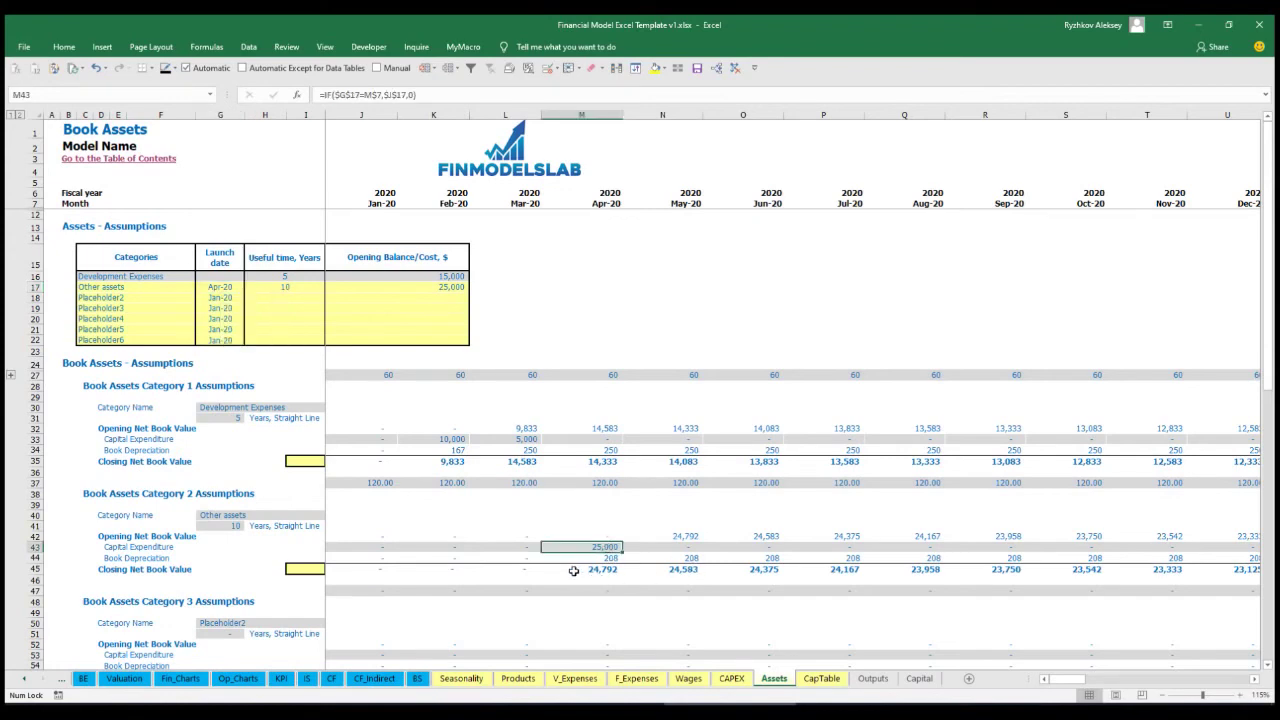
pyautogui.moveTo(610, 557); pyautogui.dragTo(826, 556)
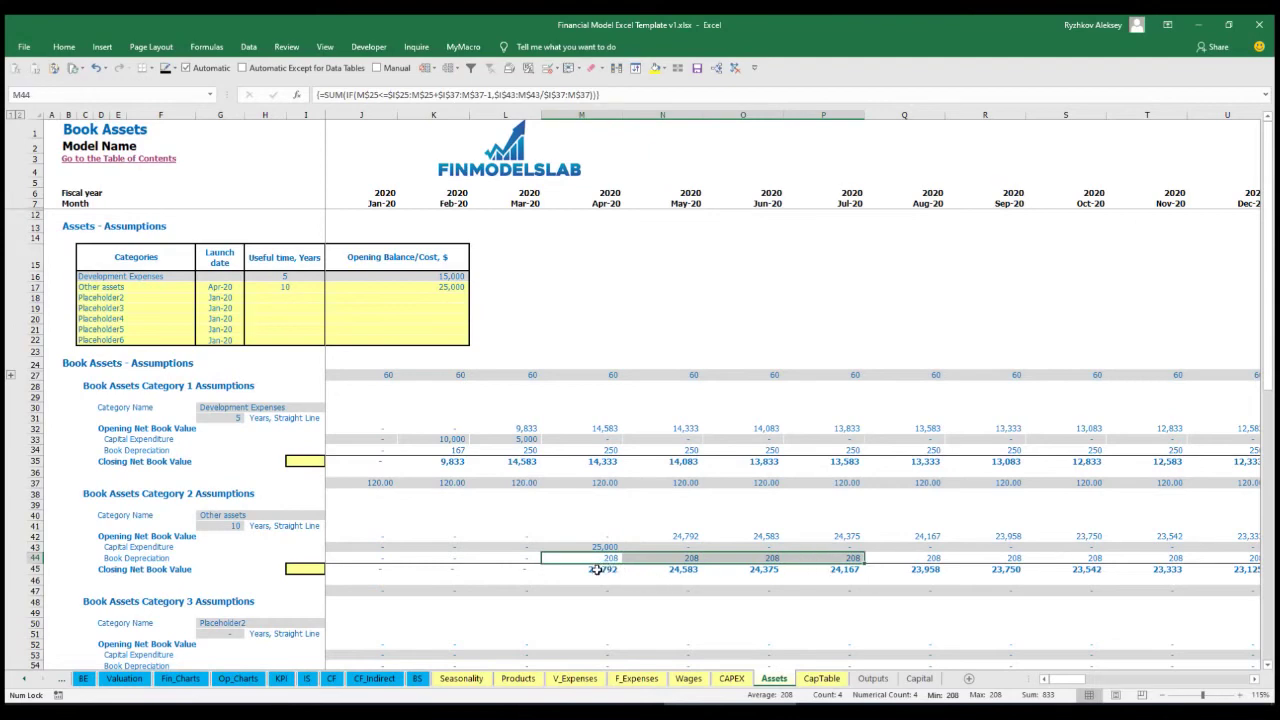
pyautogui.moveTo(611, 570); pyautogui.dragTo(876, 569)
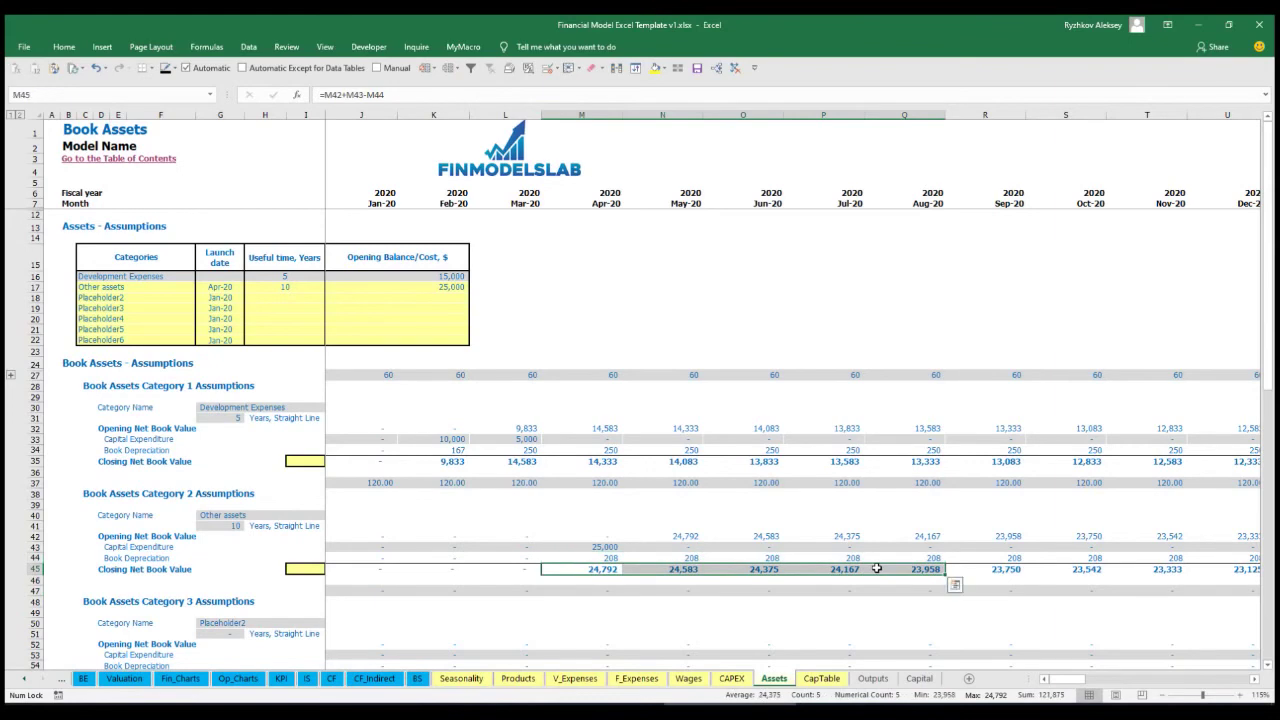
# Review the income statement, cash flow statement and balance sheet, examining the Fixed Assets, CAPEX Prepayment and CAPEX Payable rows
pyautogui.click(308, 679)
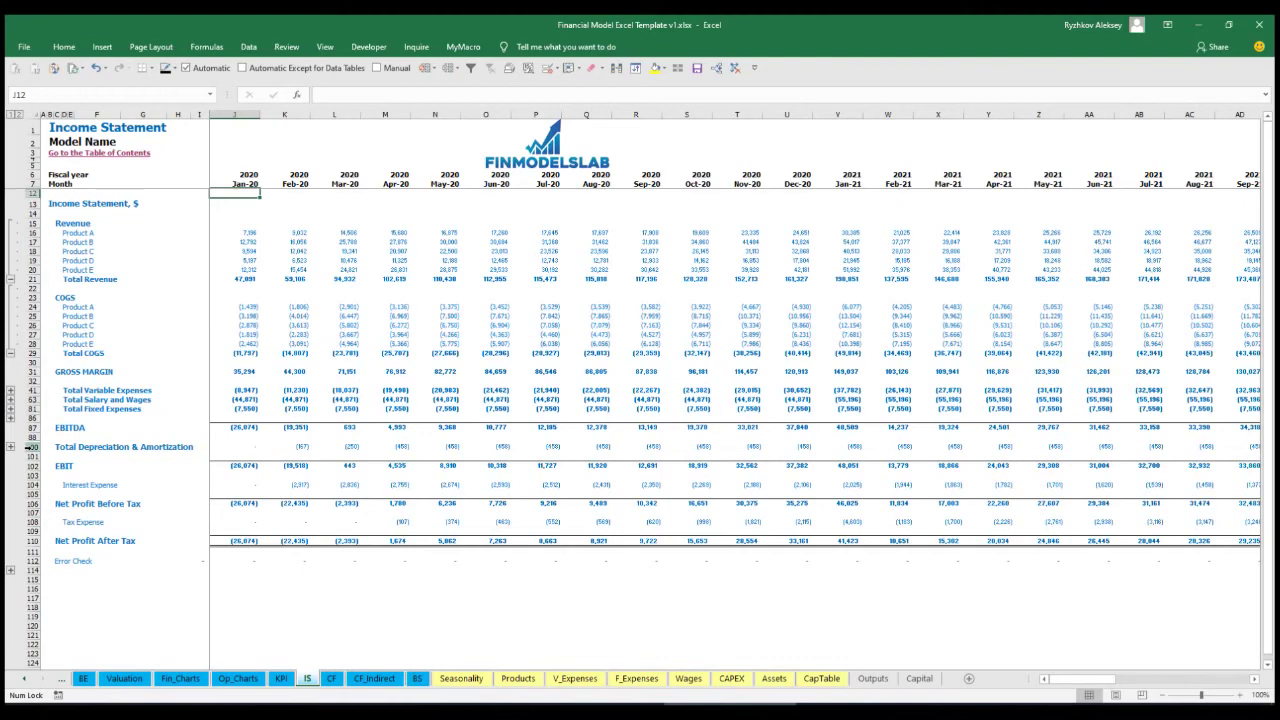
pyautogui.click(326, 680)
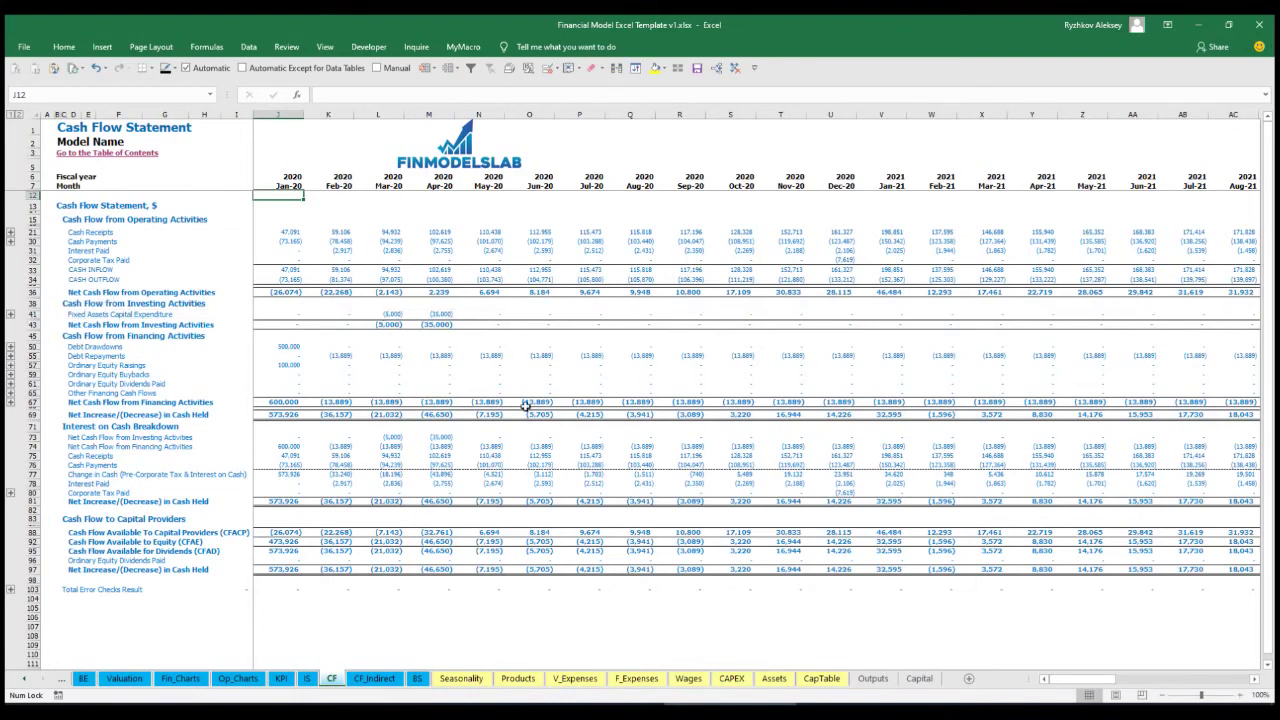
pyautogui.click(417, 679)
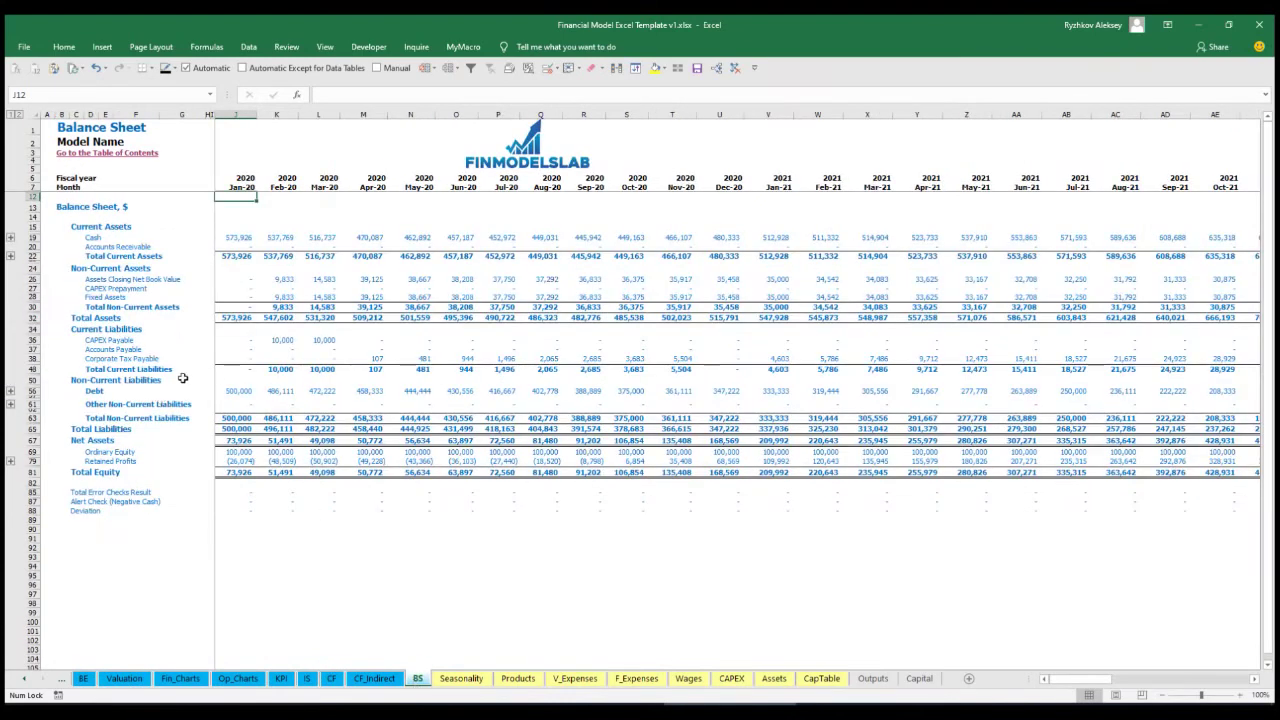
pyautogui.click(33, 297)
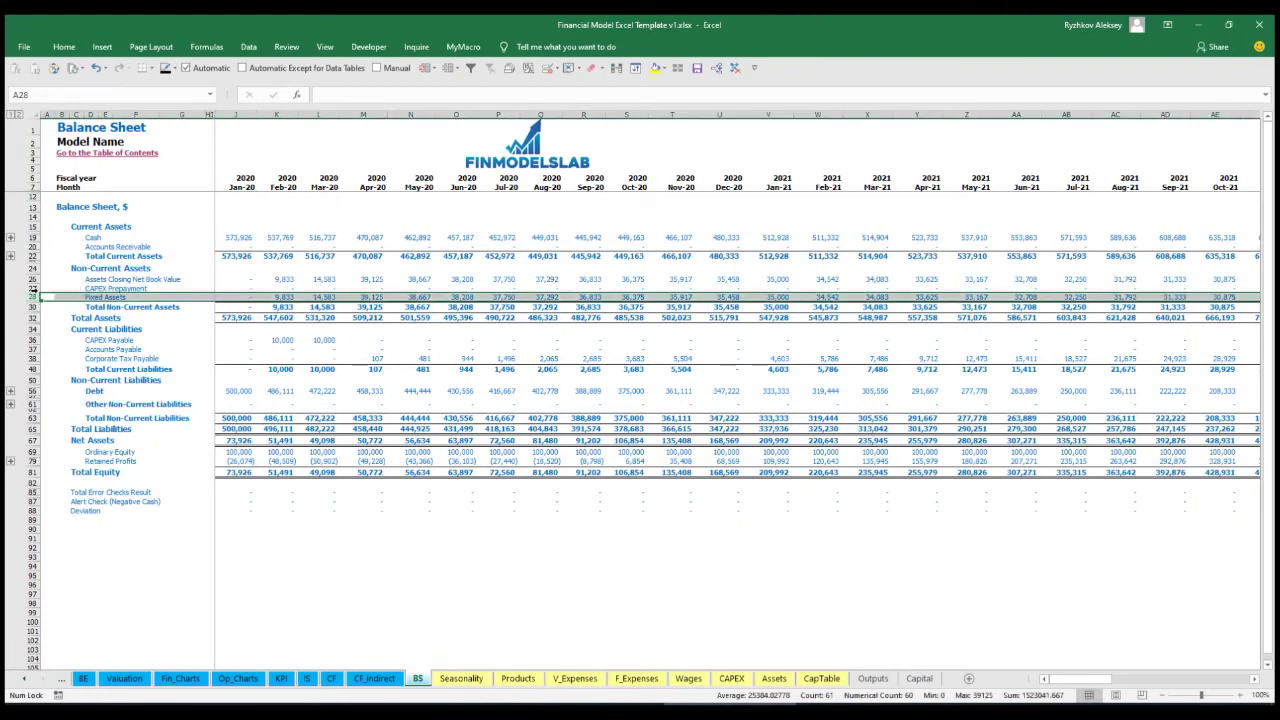
pyautogui.click(30, 288)
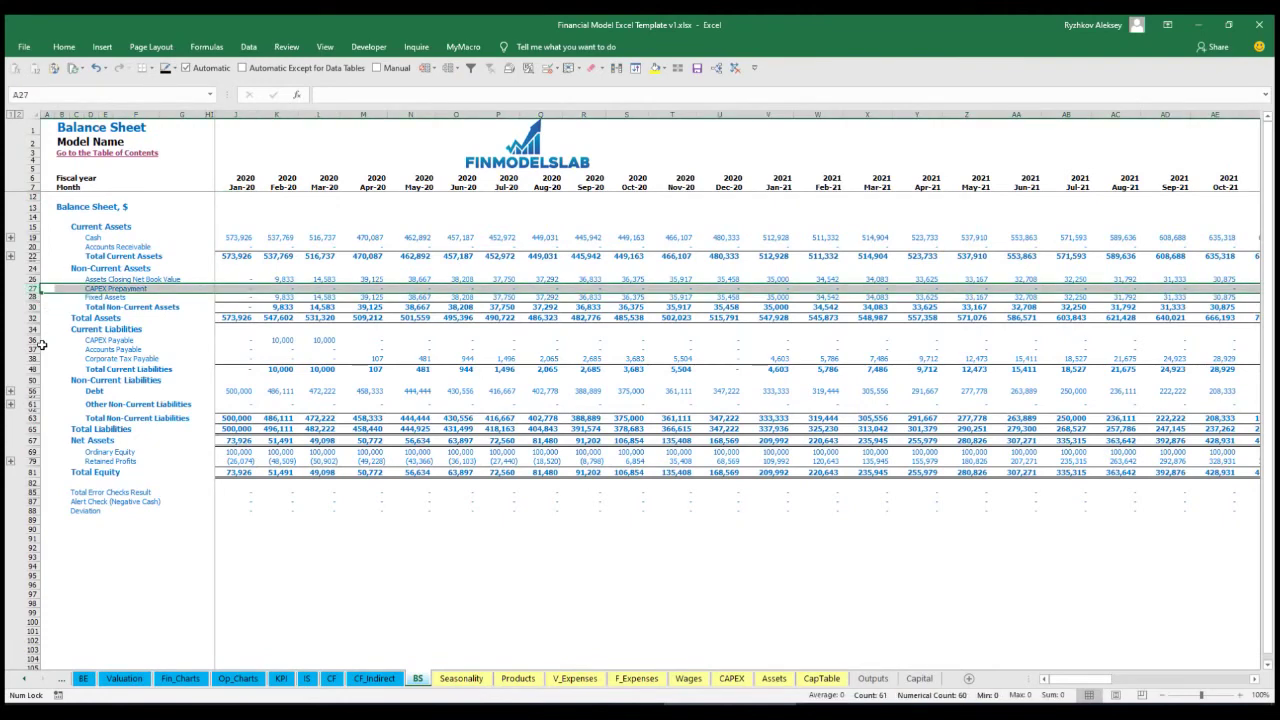
pyautogui.click(35, 340)
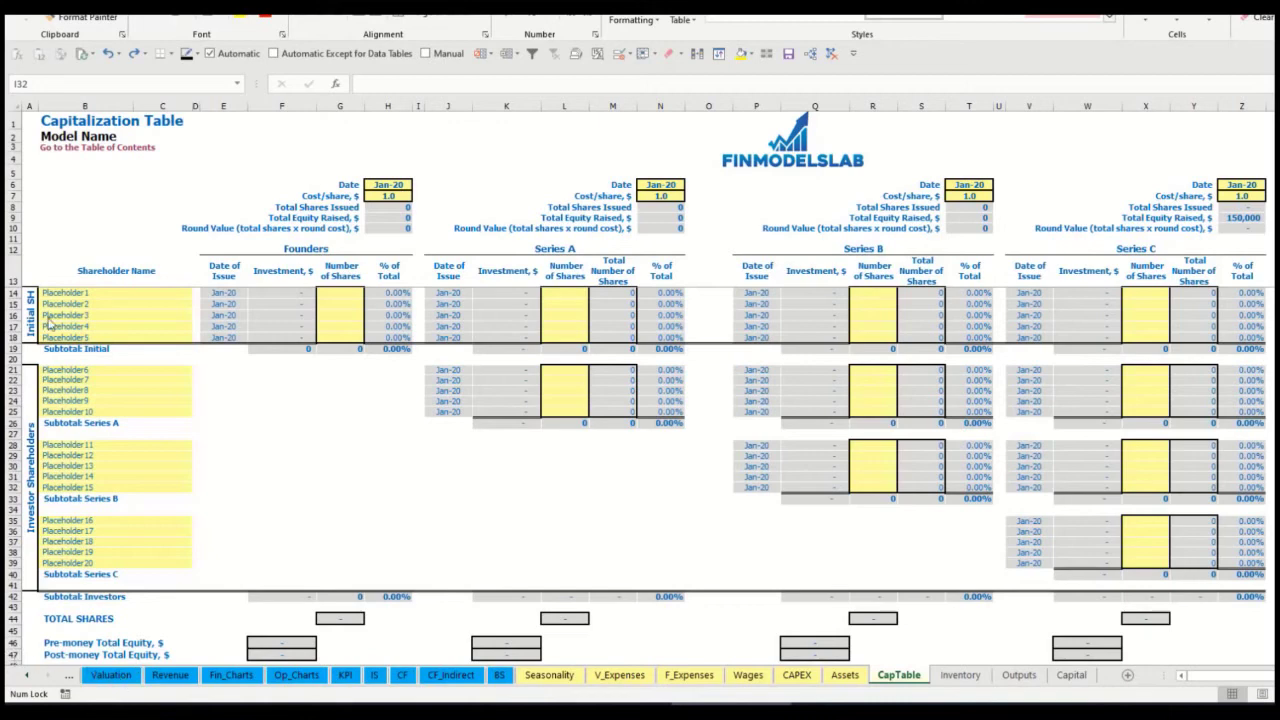
# Rename the first two initial shareholders in the capitalization table to "Founder 1" and "Founder 2"
pyautogui.click(68, 291)
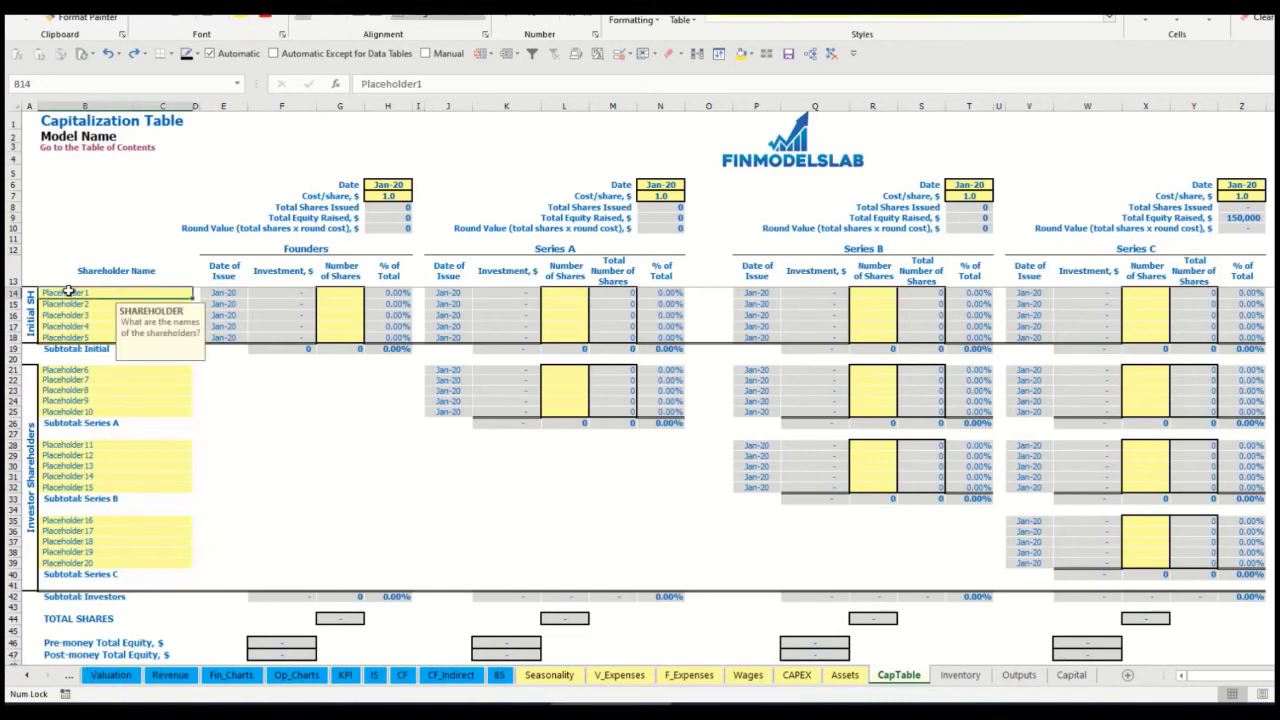
pyautogui.write('Found')
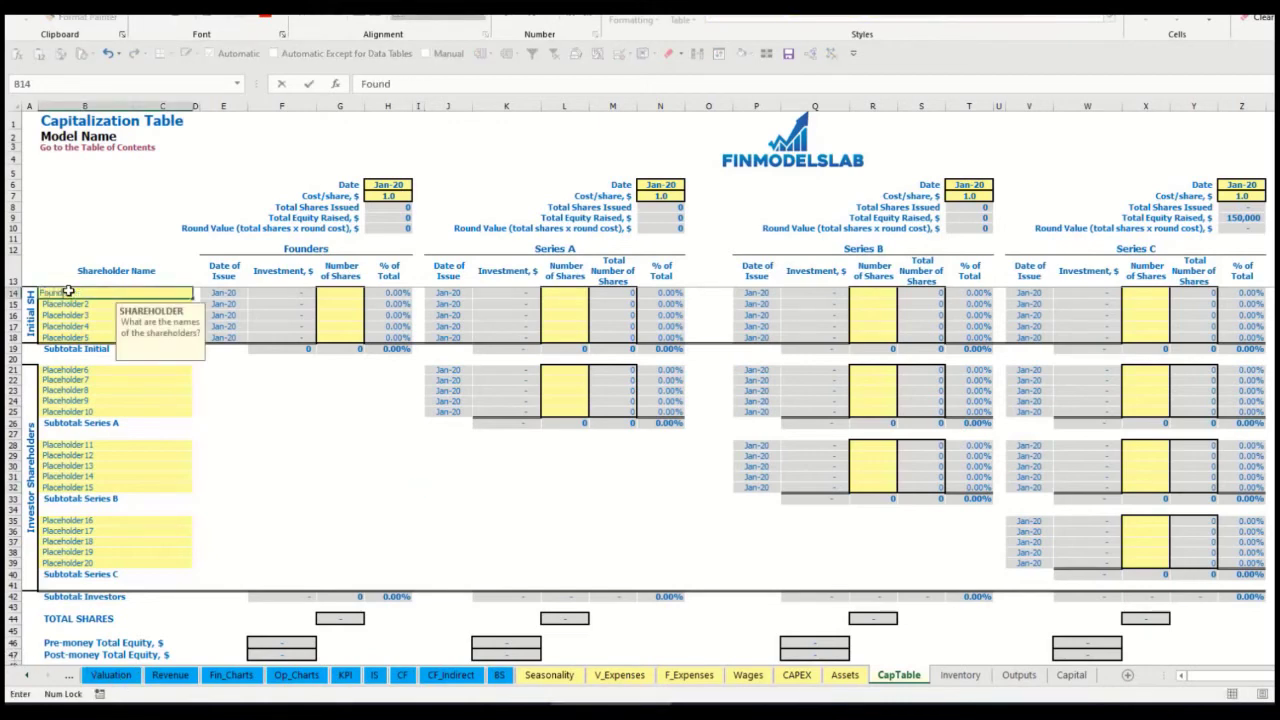
pyautogui.press('Return')
pyautogui.press('Up')
pyautogui.hotkey('ctrl', 'c')
pyautogui.press('Down')
pyautogui.hotkey('ctrl', 'v')
pyautogui.click(425, 84)
pyautogui.press('BackSpace')
pyautogui.write('2')
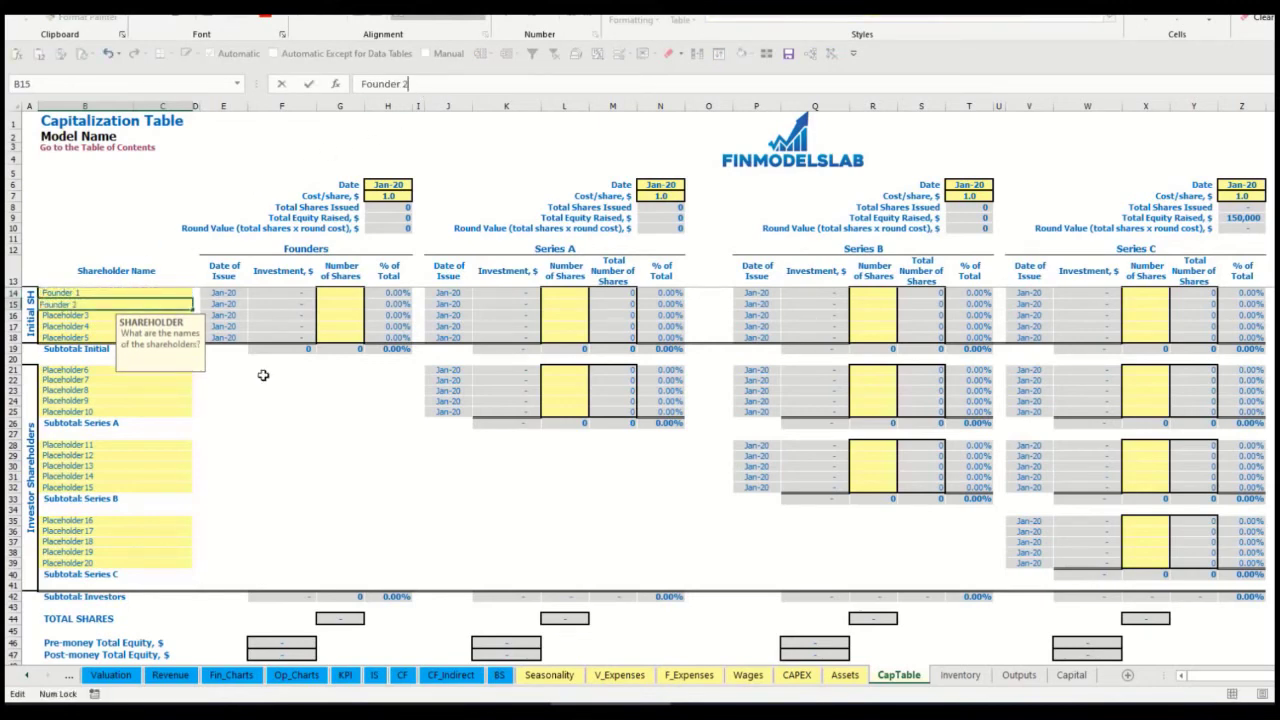
pyautogui.press('Return')
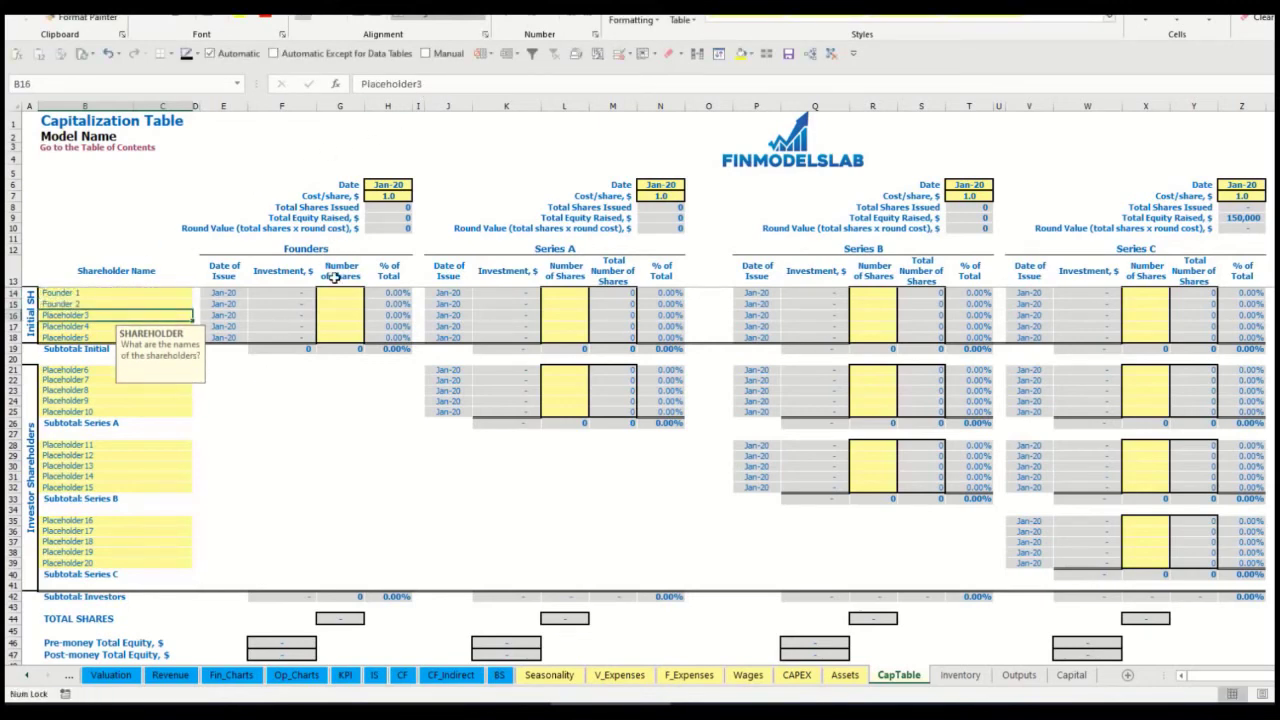
# Issue 10,000 shares to Founder 1 and 20,000 shares to Founder 2 in the Founders round
pyautogui.click(140, 293)
pyautogui.click(340, 291)
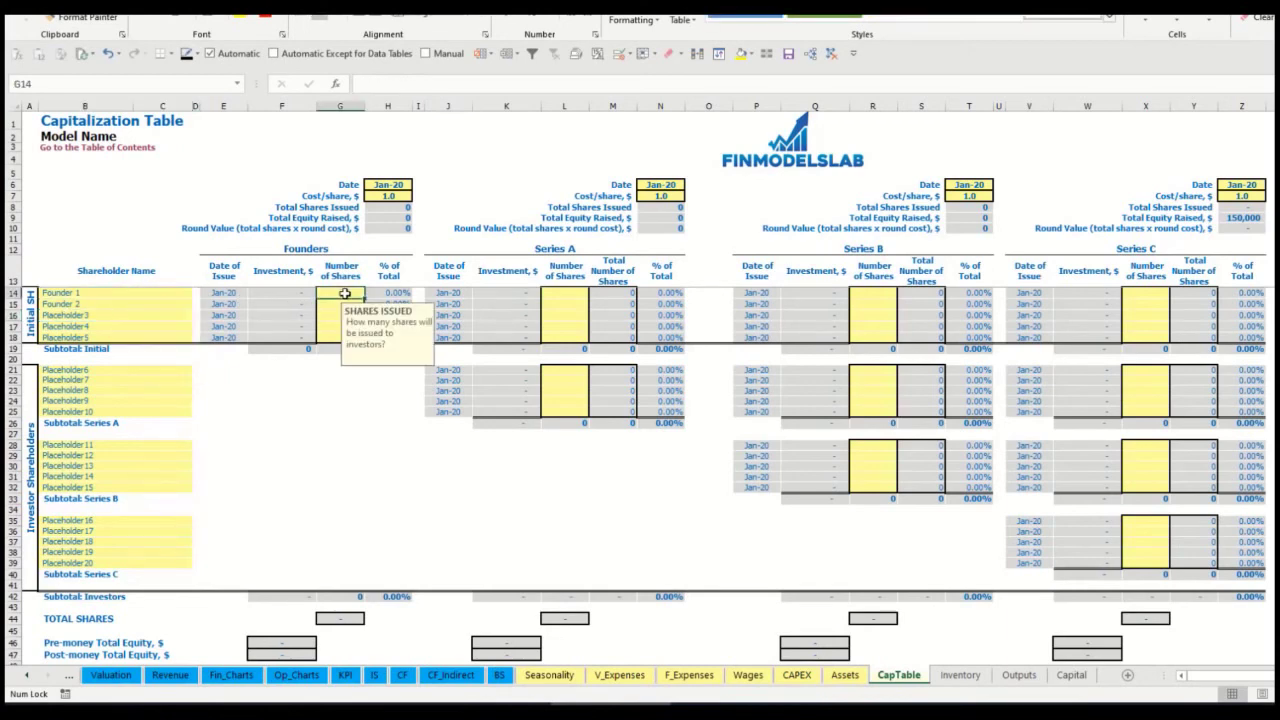
pyautogui.write('1')
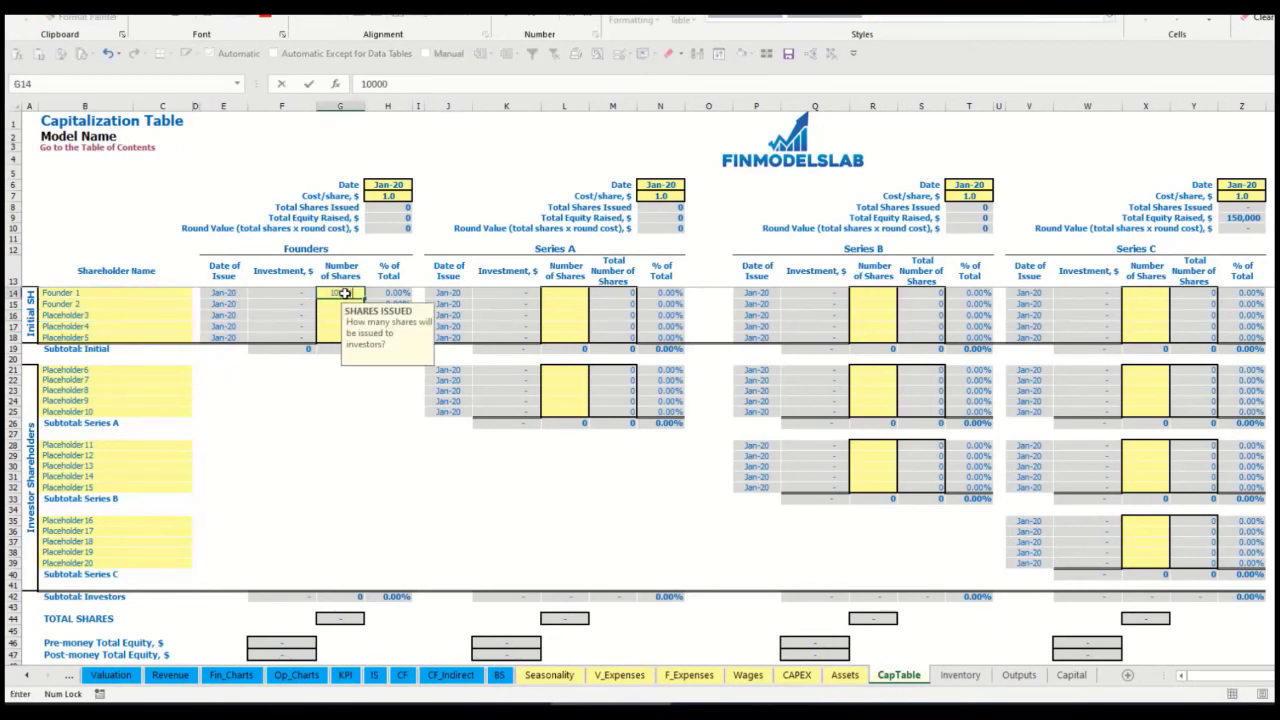
pyautogui.write('0,000')
pyautogui.press('Return')
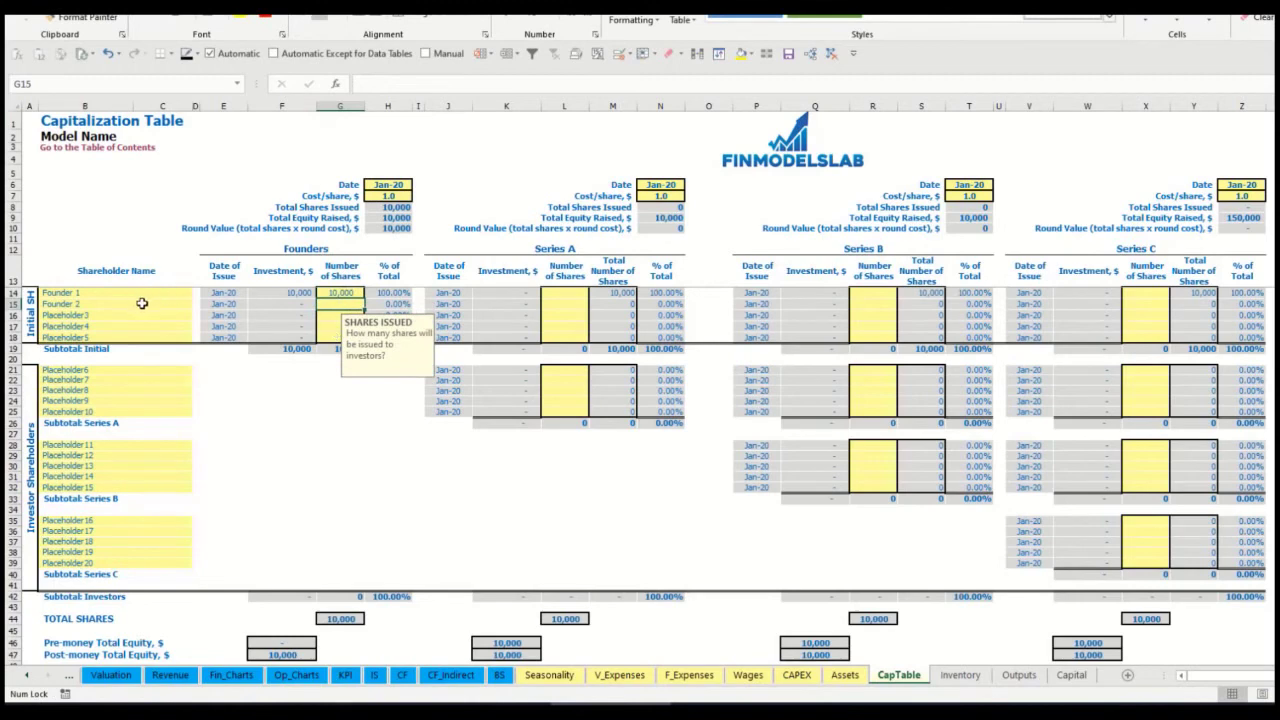
pyautogui.write('20000')
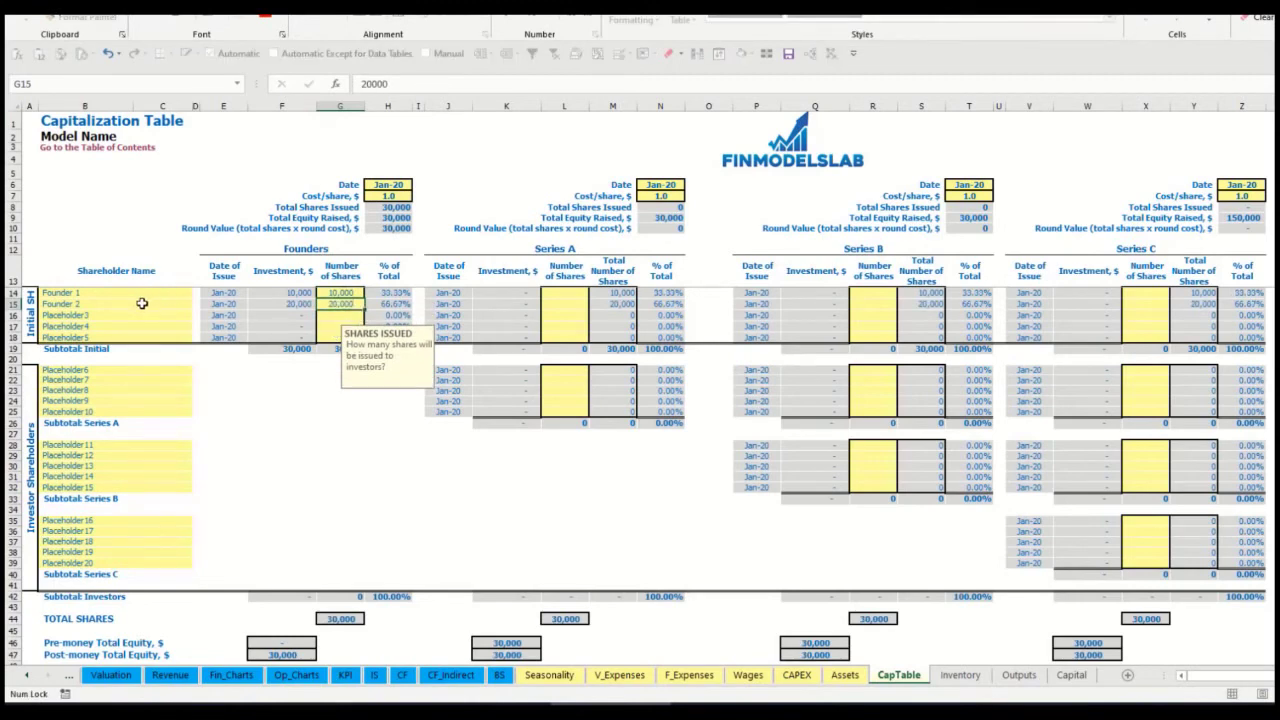
# Set the Founders round's cost per share to 2 and its date to Feb-20
pyautogui.click(386, 187)
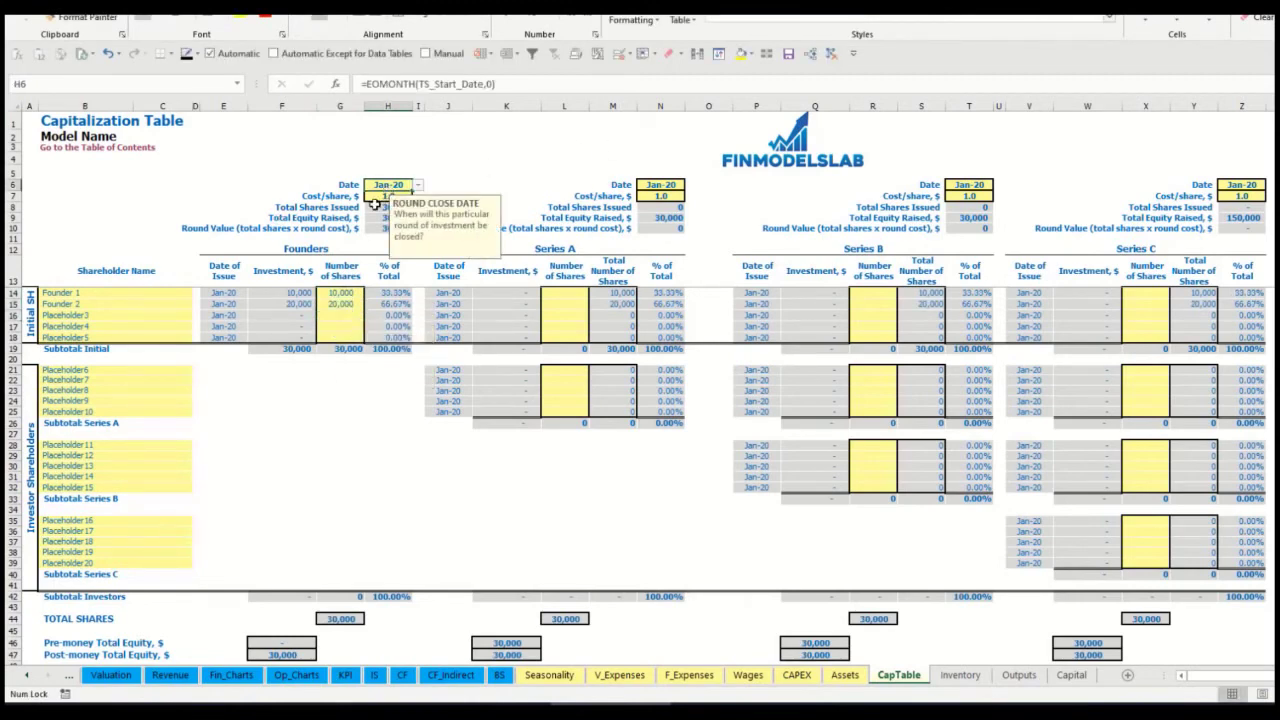
pyautogui.click(376, 198)
pyautogui.write('2')
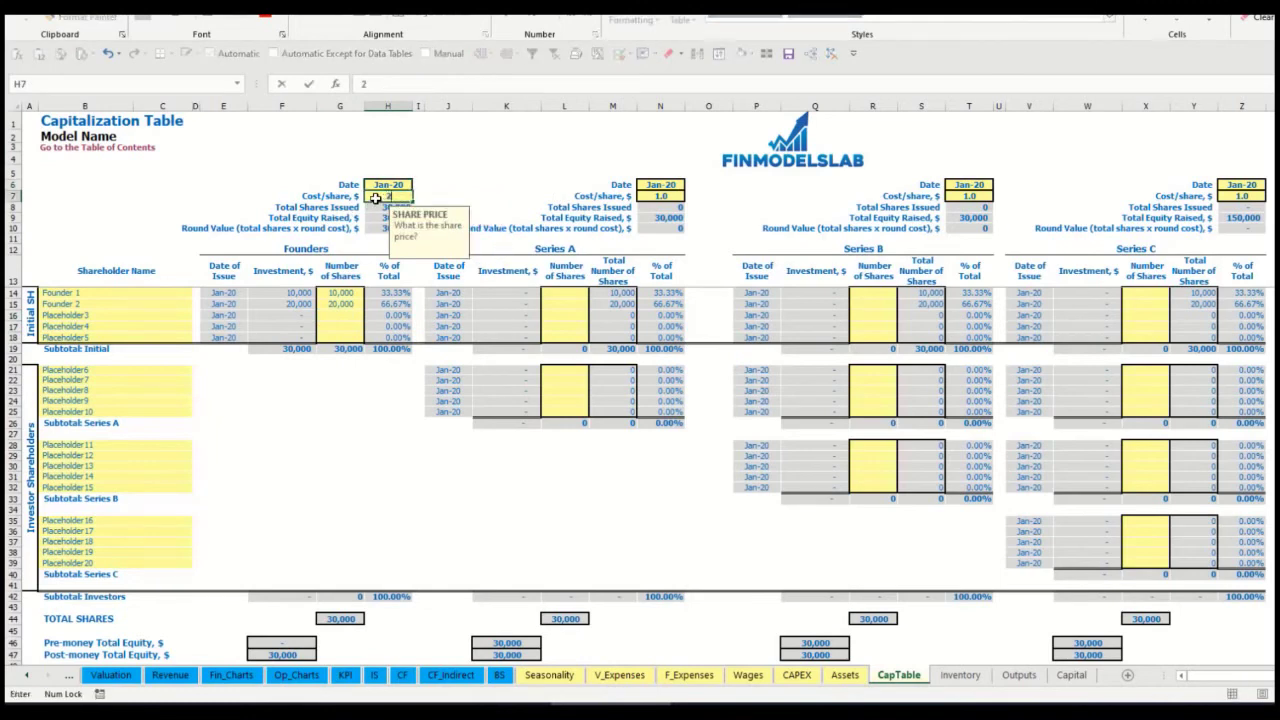
pyautogui.click(383, 187)
pyautogui.click(418, 186)
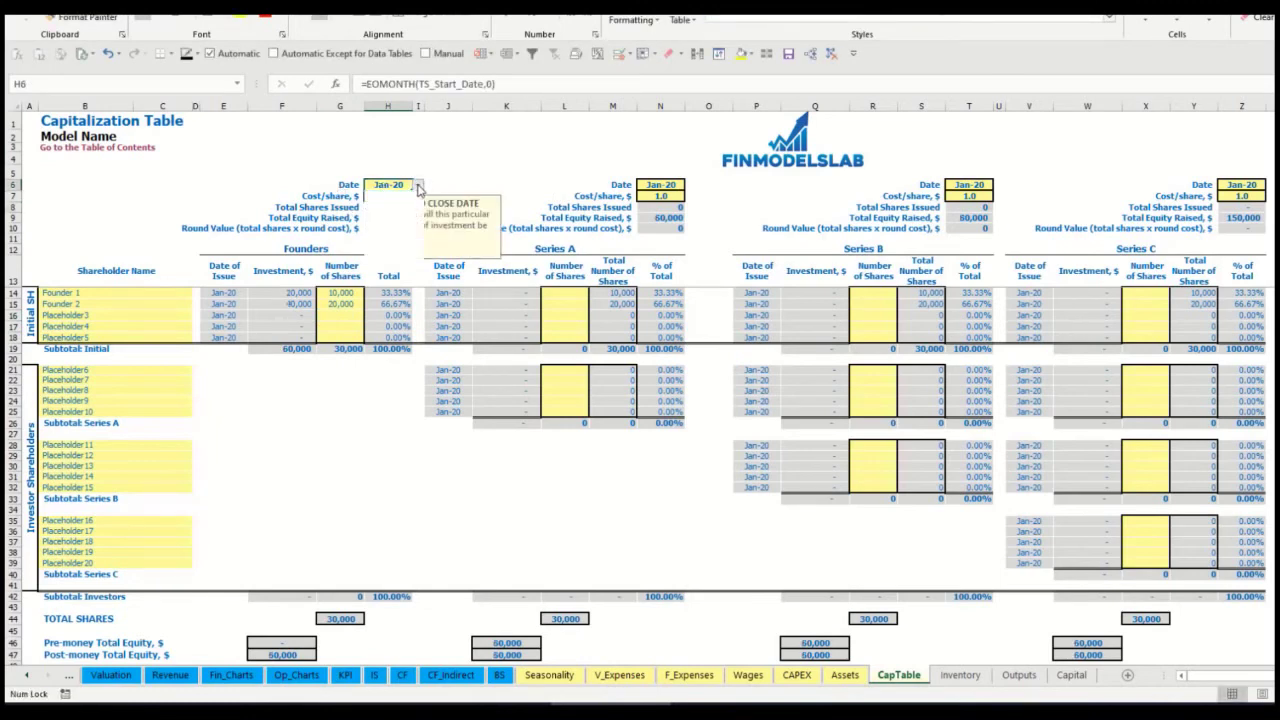
pyautogui.click(392, 208)
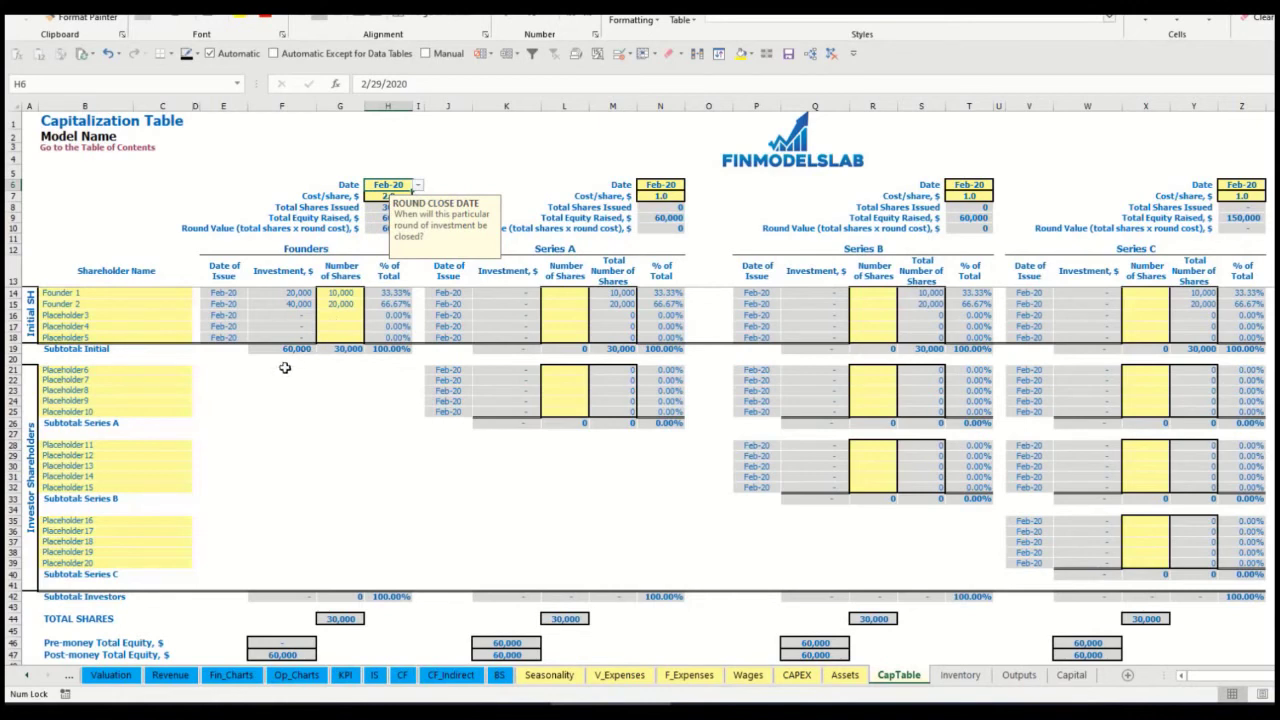
# Check the founders' investments, initial subtotal, post-money total equity and Founder 1's percentage of total shares
pyautogui.click(290, 293)
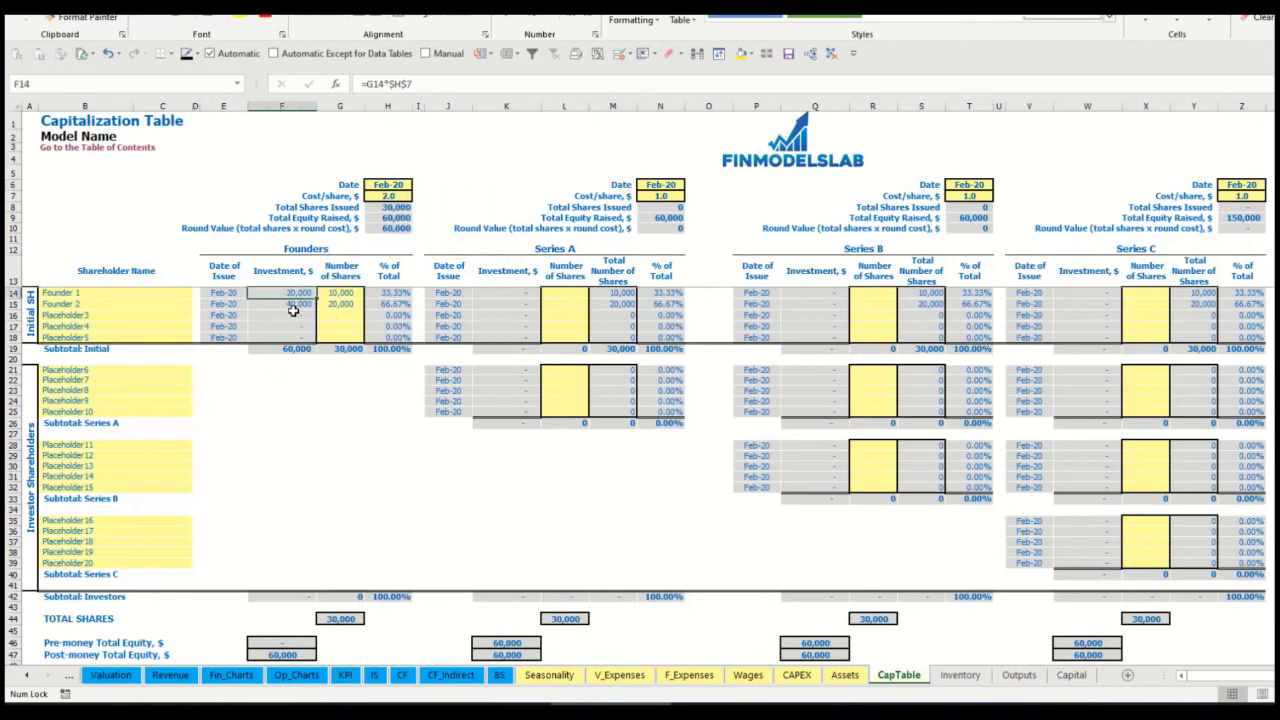
pyautogui.click(288, 305)
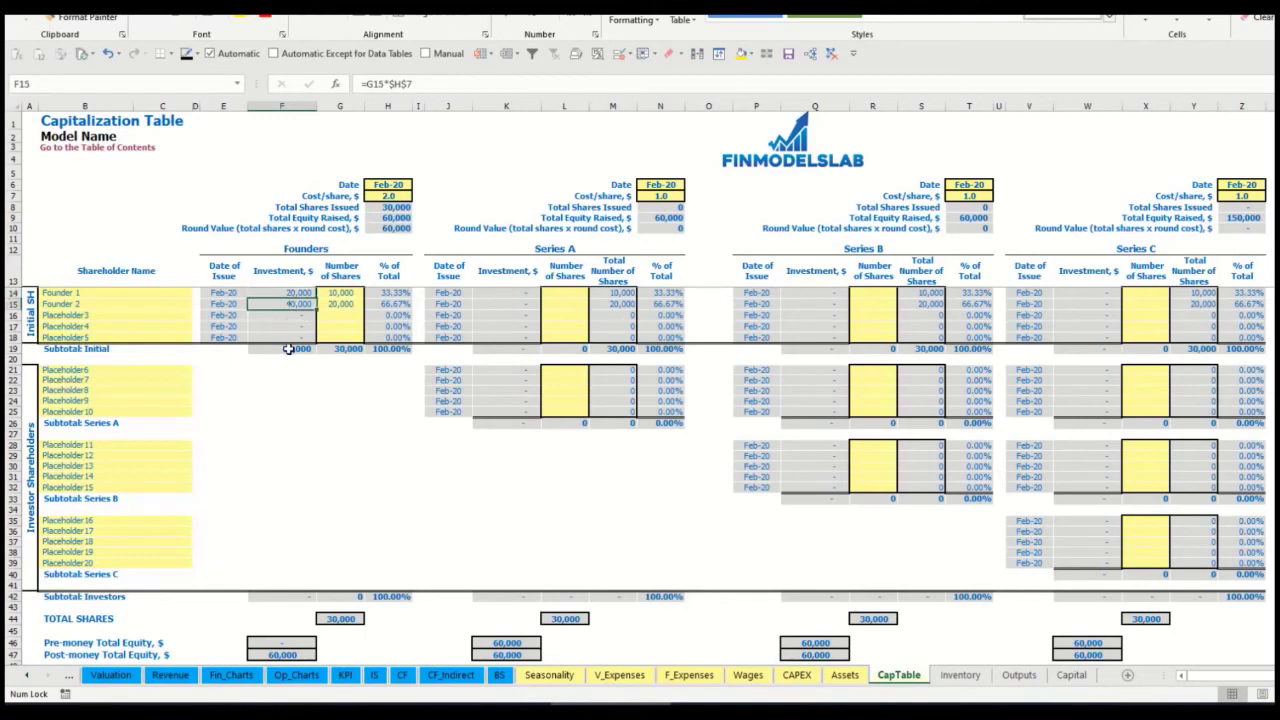
pyautogui.click(288, 348)
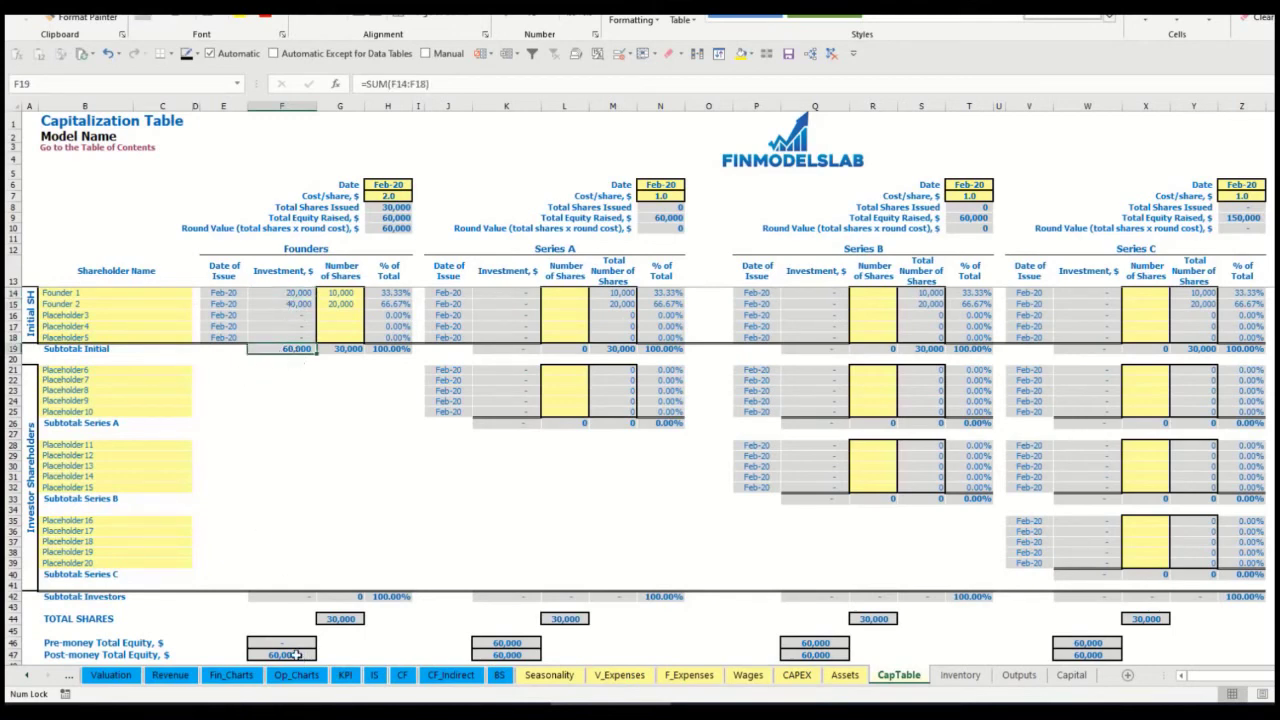
pyautogui.click(12, 654)
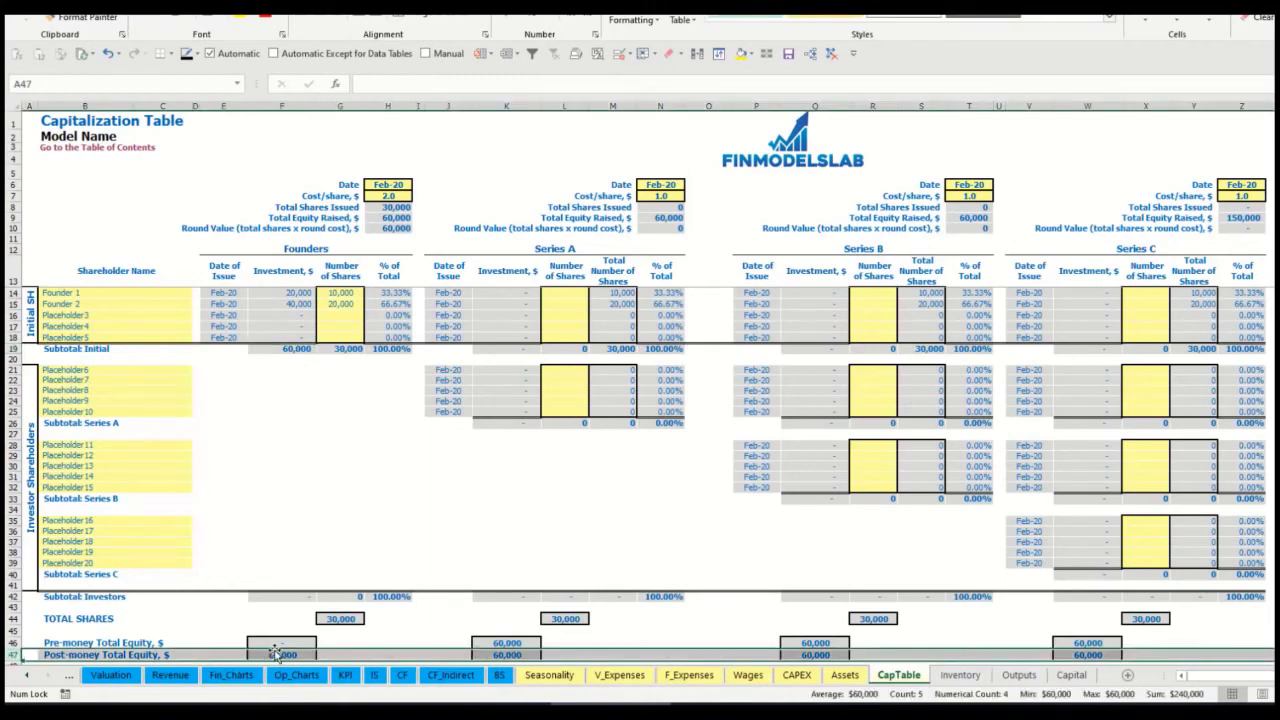
pyautogui.click(397, 293)
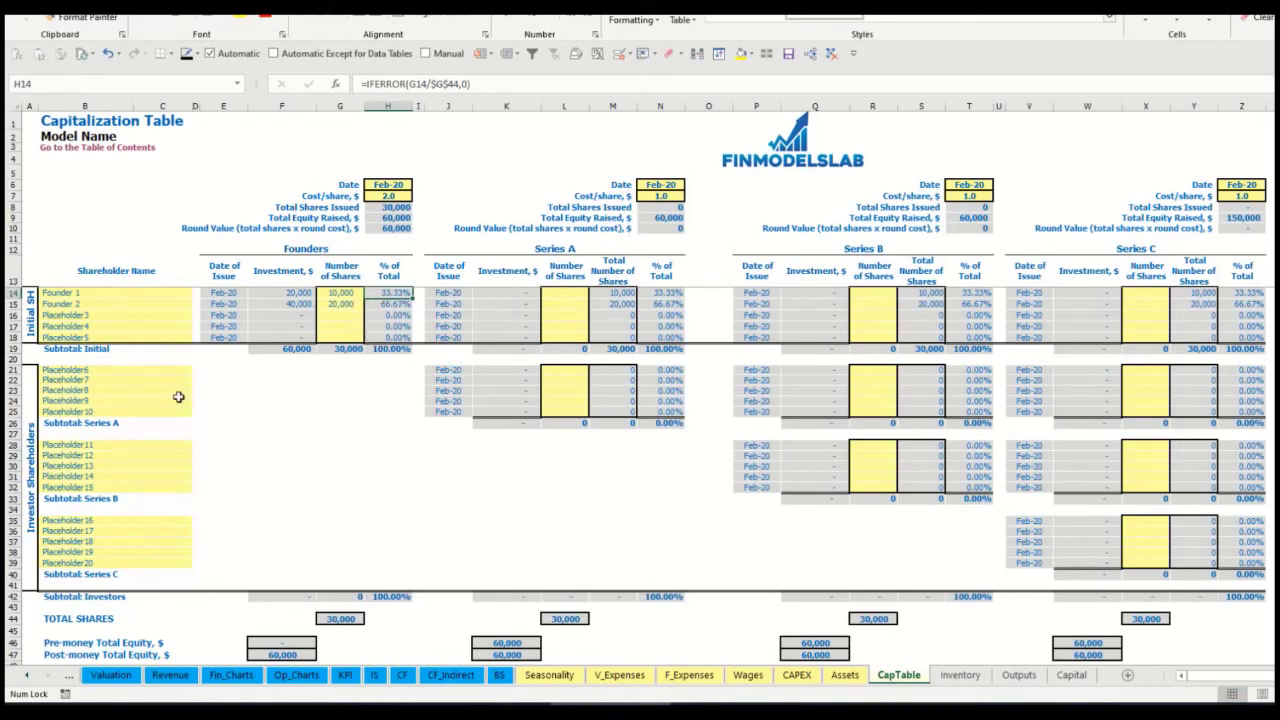
# Rename the first Series A investor shareholder in the capitalization table to "Investor 1"
pyautogui.click(156, 372)
pyautogui.click(580, 250)
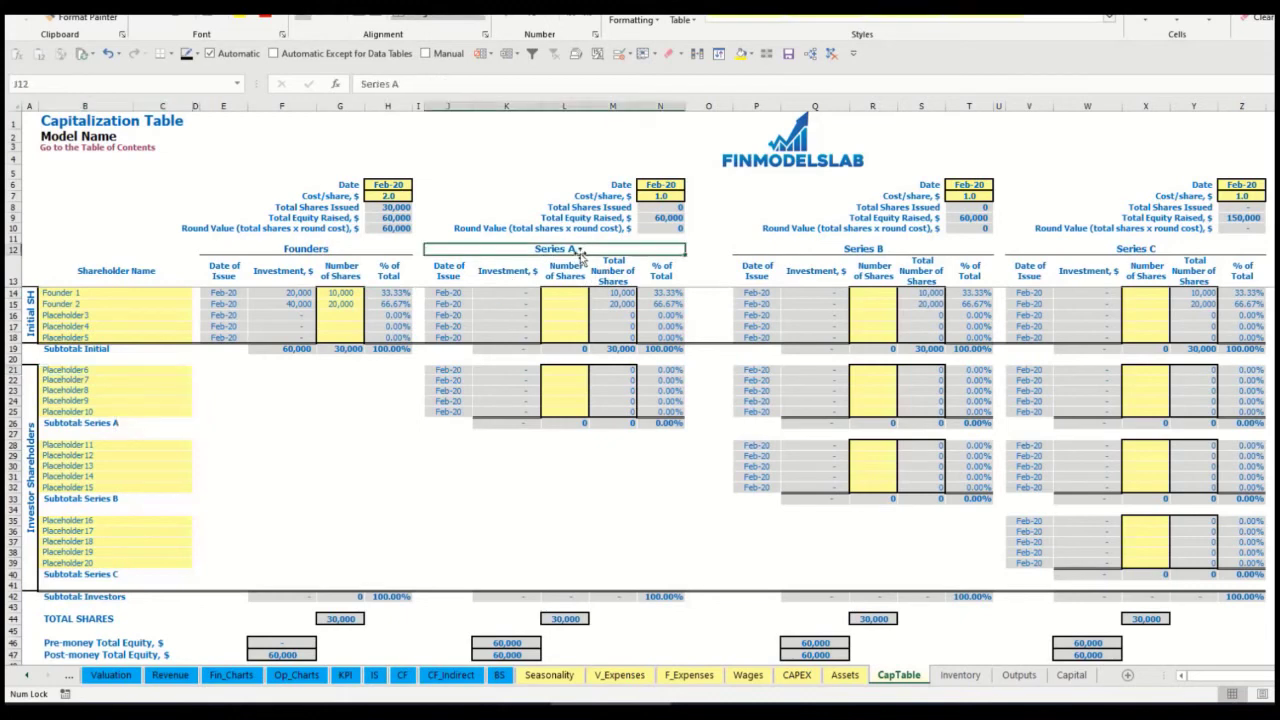
pyautogui.click(95, 372)
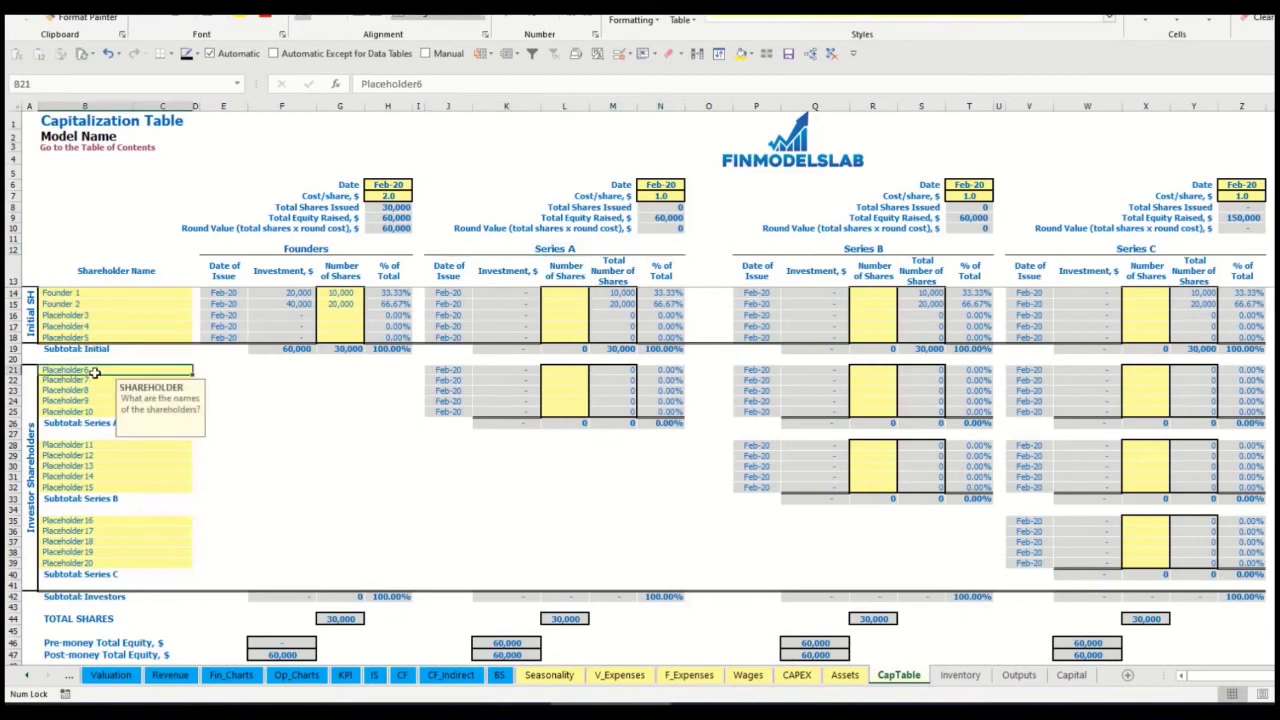
pyautogui.press('BackSpace')
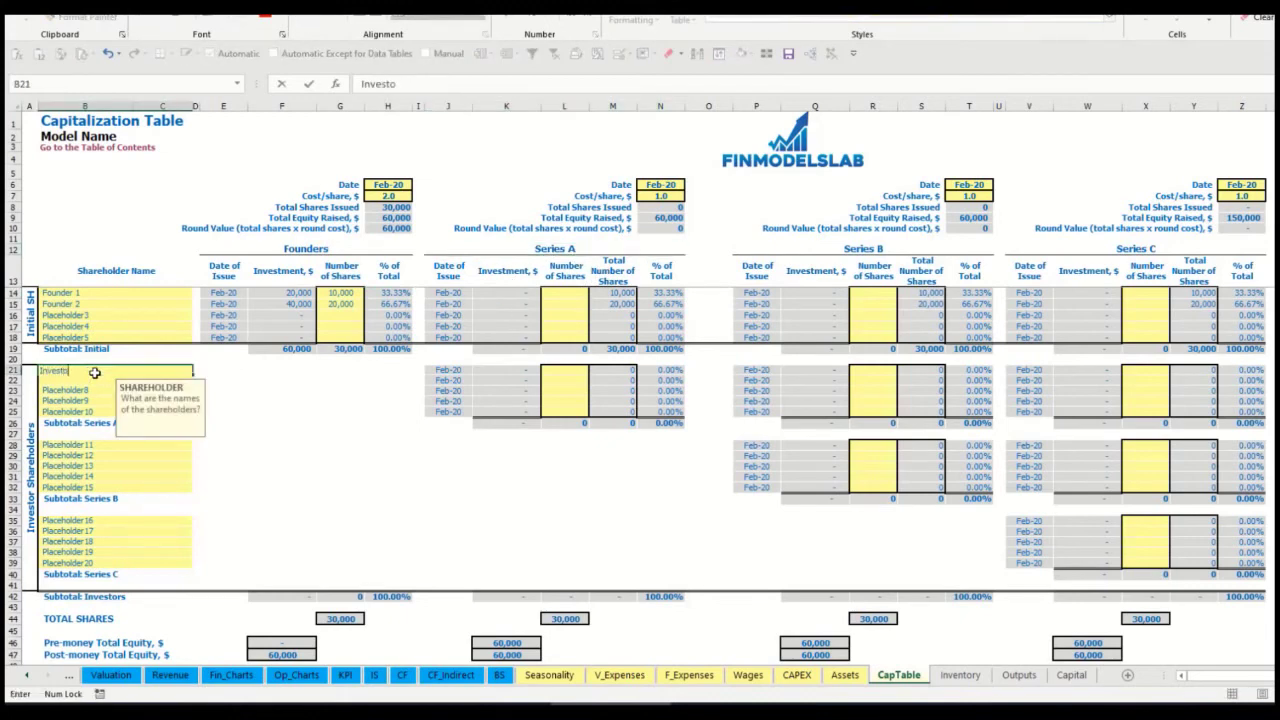
pyautogui.press('Return')
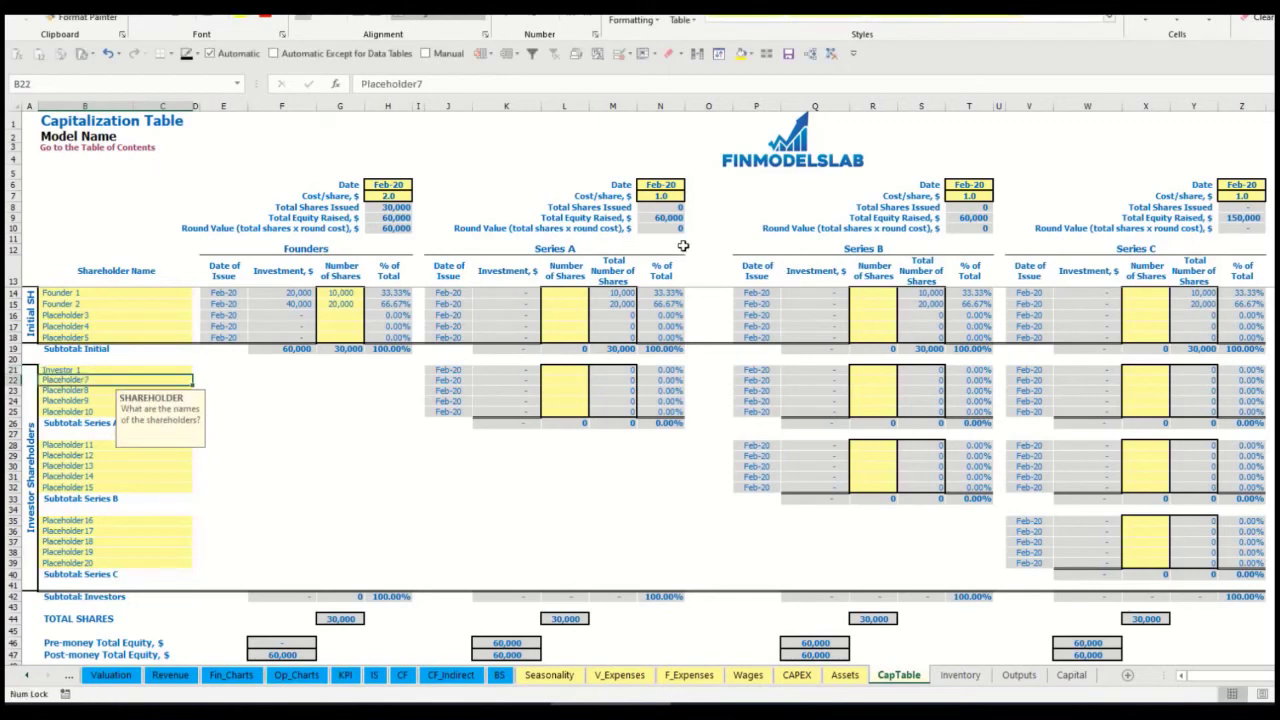
# Set the Series A round's date to May-20 and its cost per share to 5
pyautogui.click(668, 184)
pyautogui.click(689, 186)
pyautogui.click(655, 230)
pyautogui.click(653, 196)
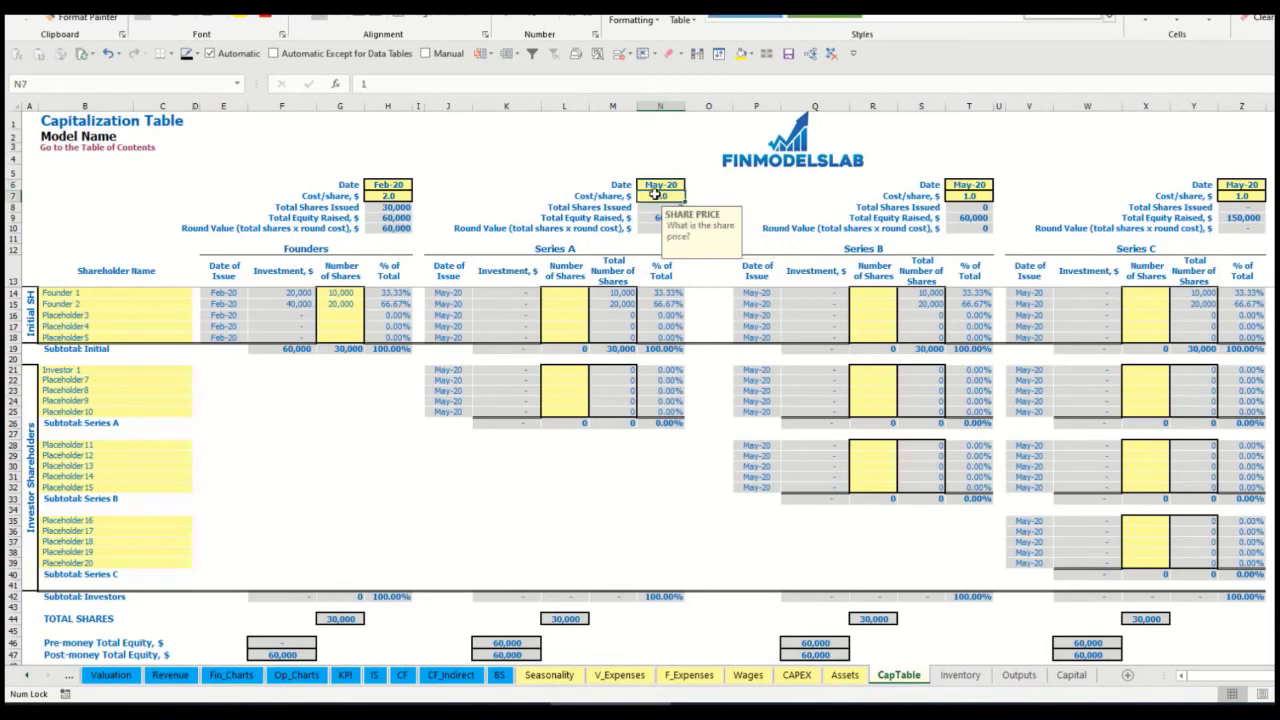
pyautogui.write('5')
pyautogui.press('Return')
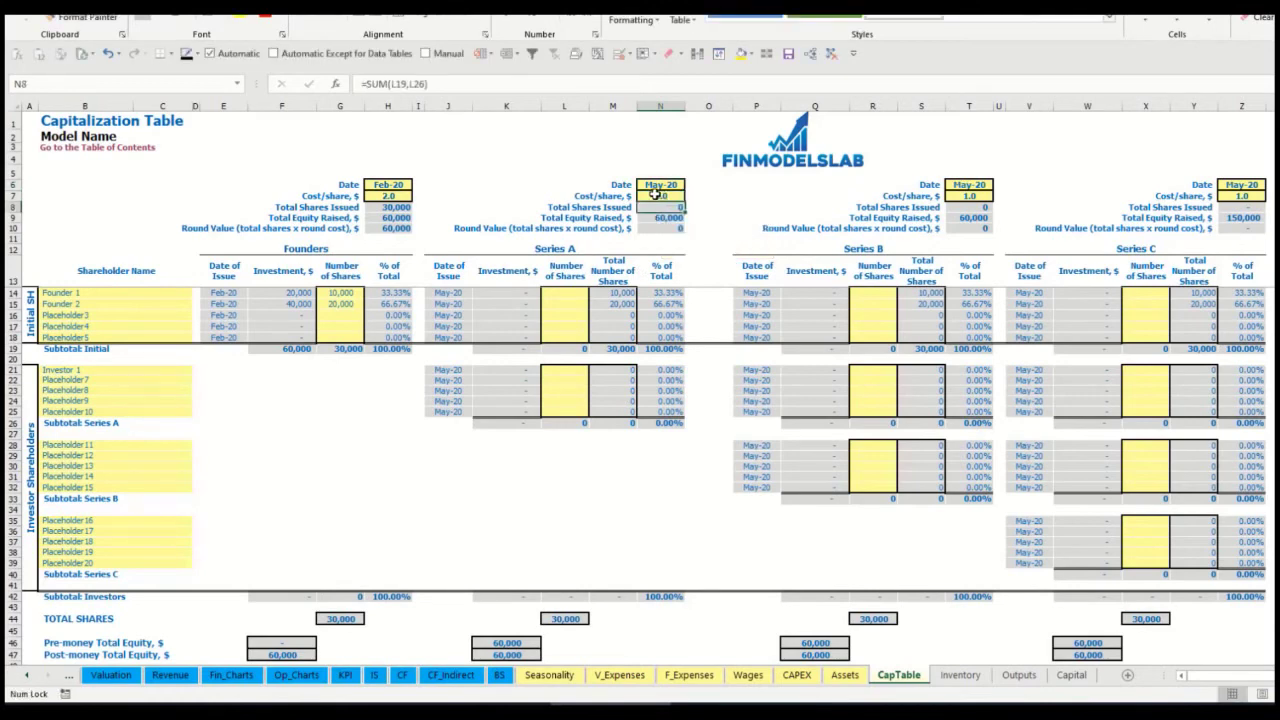
# Issue 1,000 shares to Investor 1 in the Series A round
pyautogui.click(565, 370)
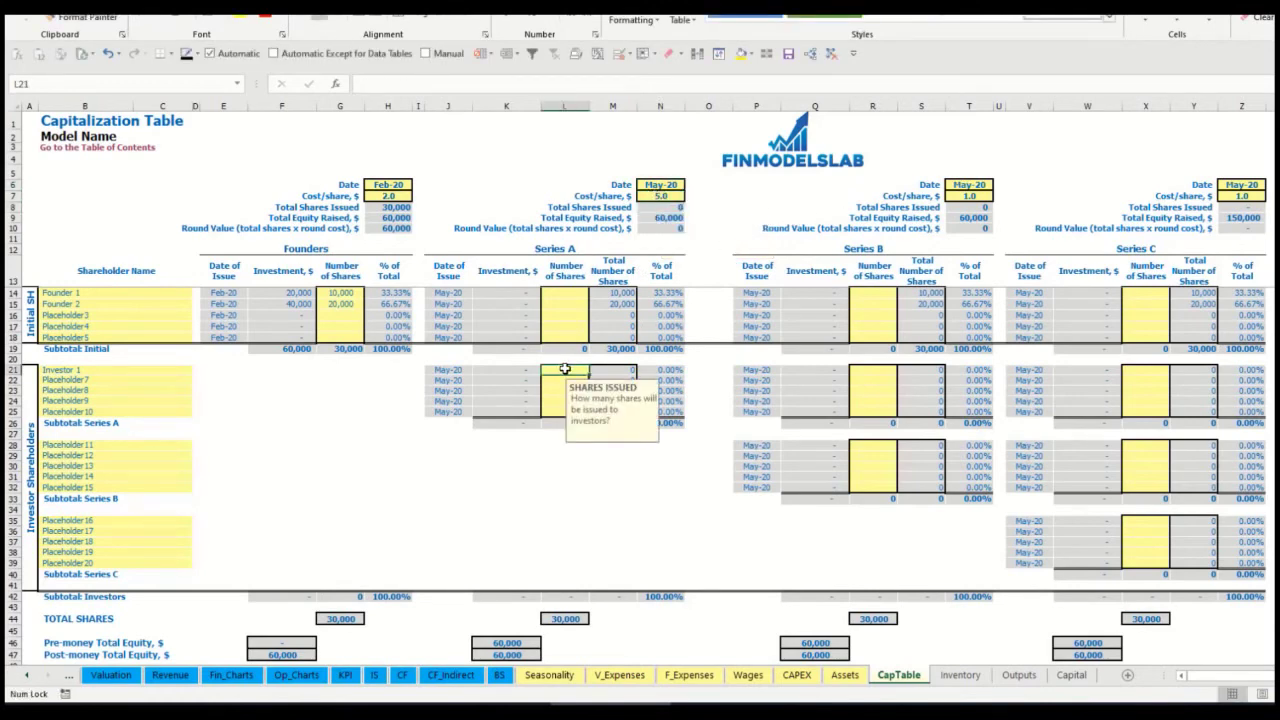
pyautogui.write('1,000')
pyautogui.press('Return')
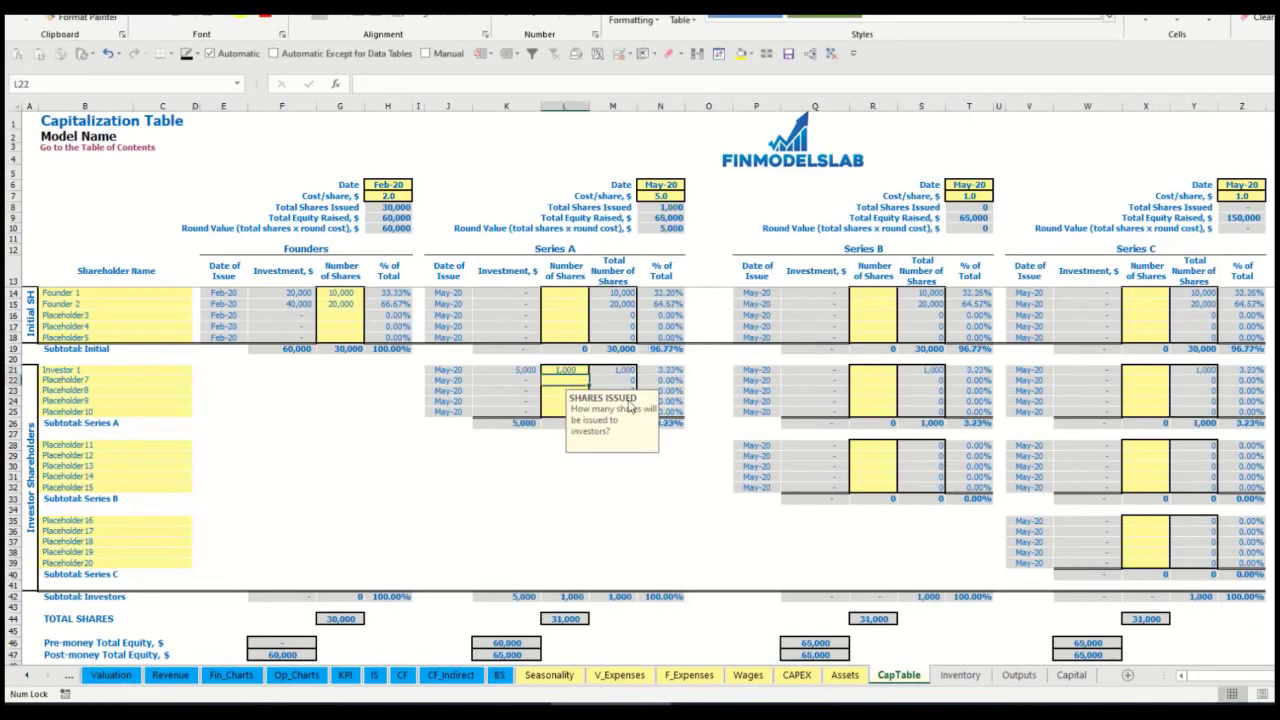
# Check Investor 1's investment and the pre-money and post-money total equity of the Series A round
pyautogui.click(507, 476)
pyautogui.click(517, 371)
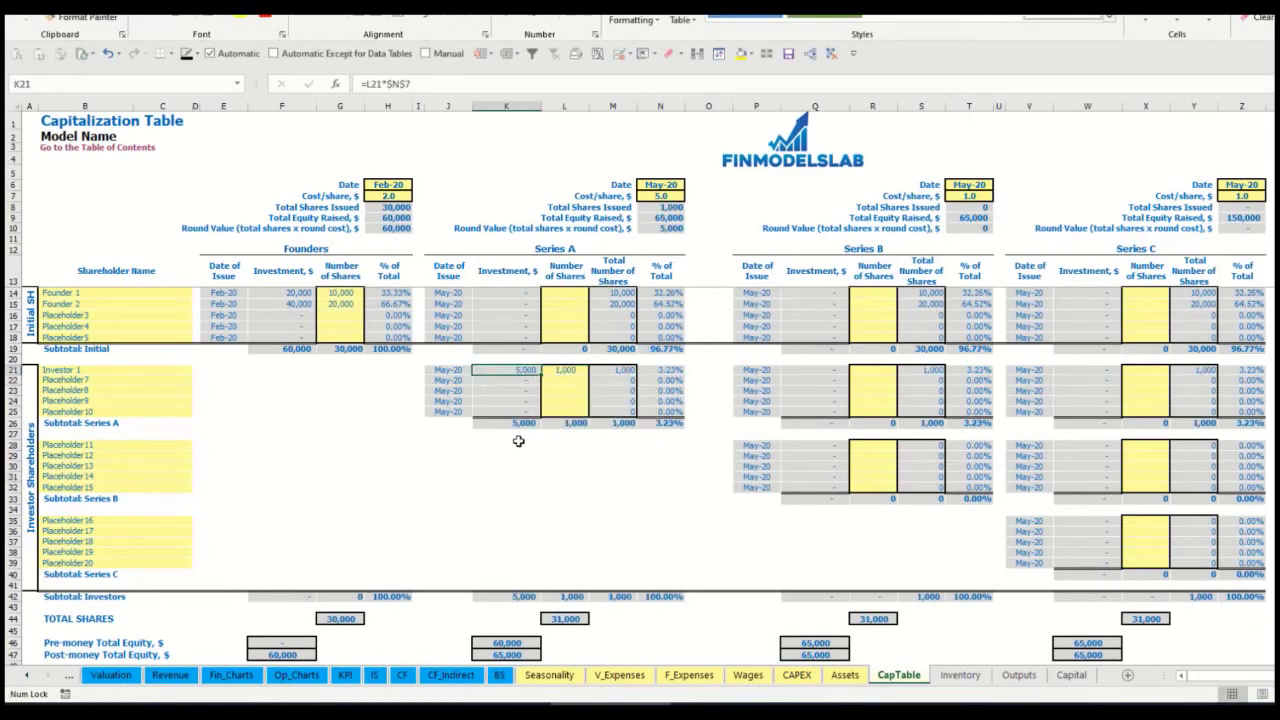
pyautogui.click(497, 640)
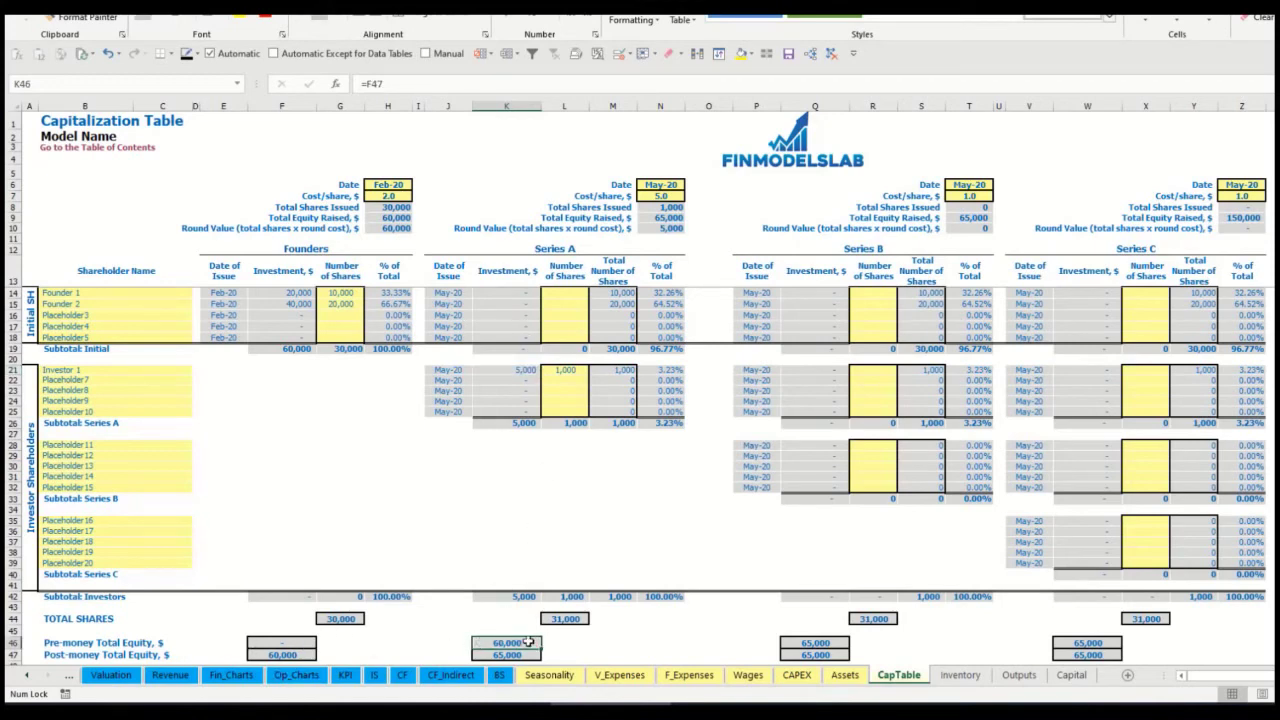
pyautogui.press('Down')
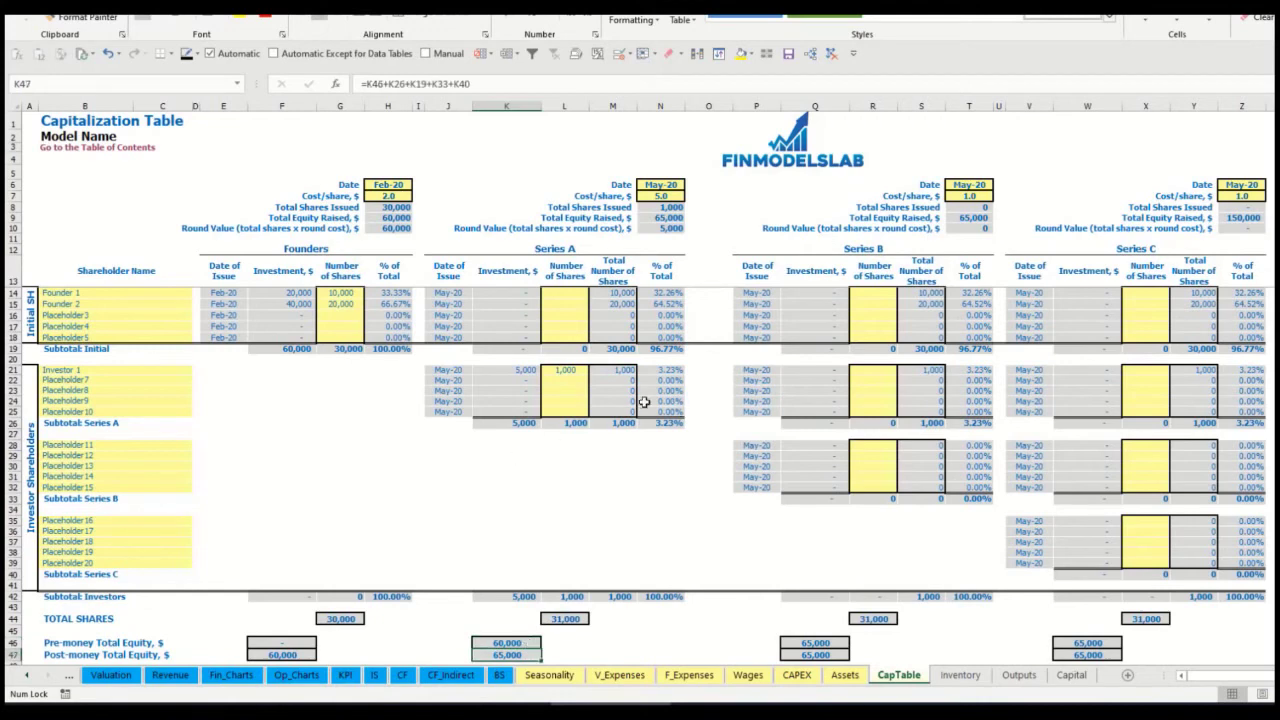
# Examine the Series A ownership percentages of Investor 1, Founder 1 and Founder 2
pyautogui.click(655, 370)
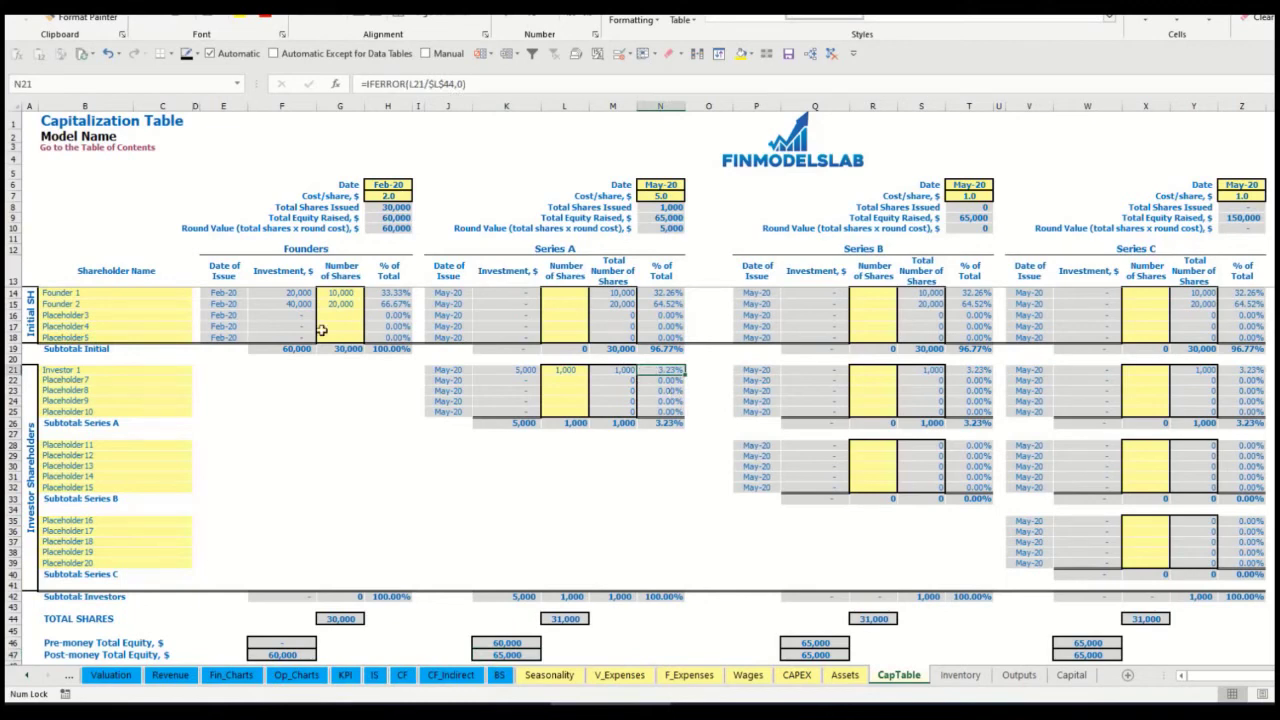
pyautogui.moveTo(146, 293); pyautogui.dragTo(146, 304)
pyautogui.moveTo(662, 293); pyautogui.dragTo(665, 304)
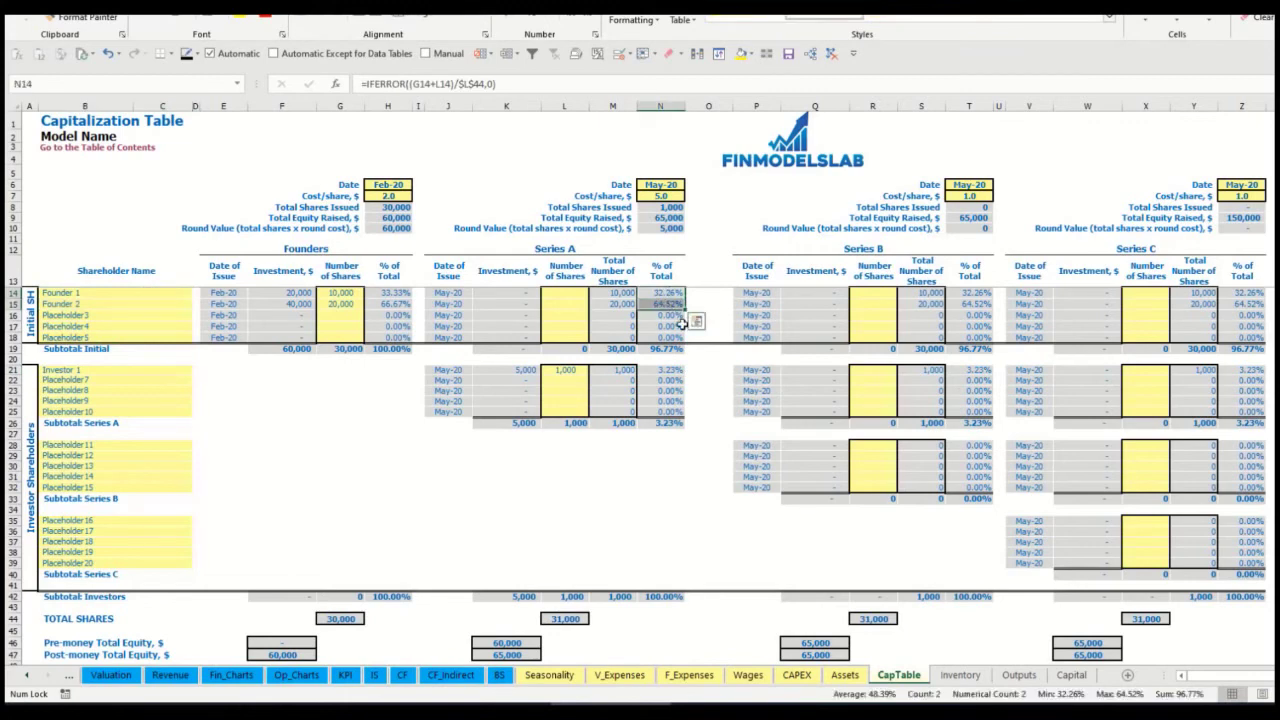
pyautogui.press('Up')
pyautogui.press('Down')
pyautogui.press('Down')
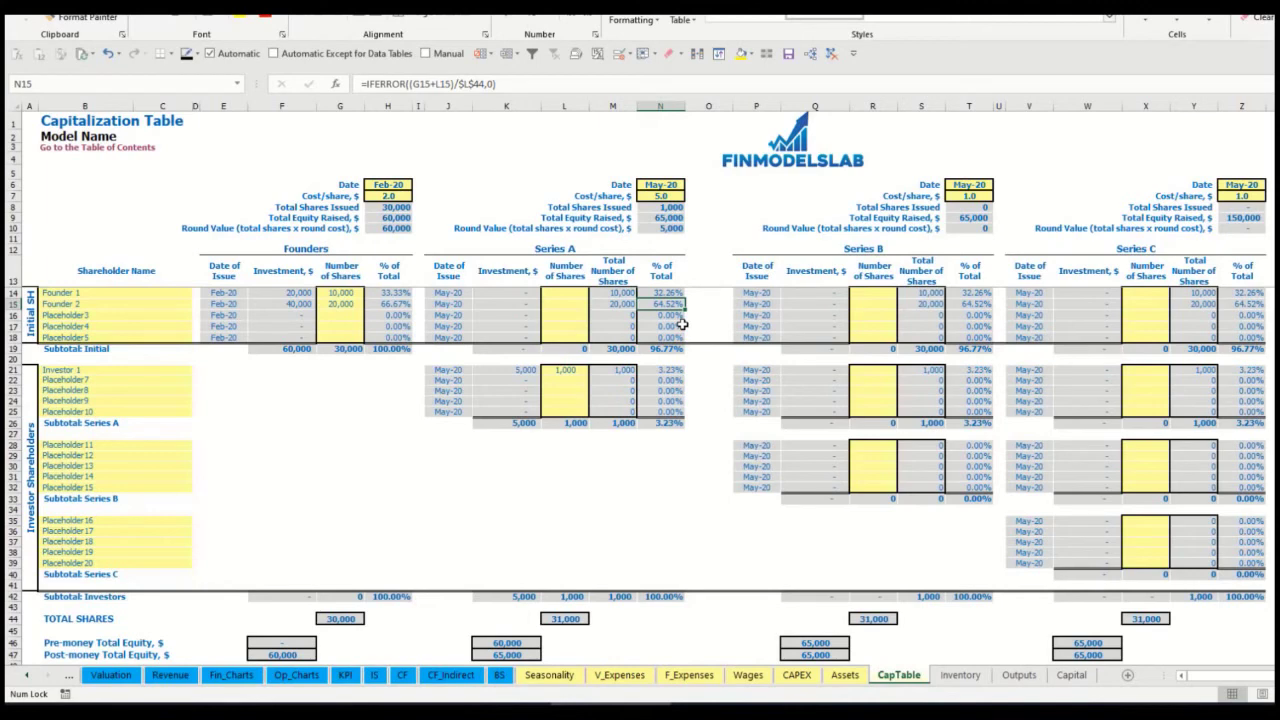
# Review the Series B and Series C shareholder name entries and the Series A share entries
pyautogui.click(130, 455)
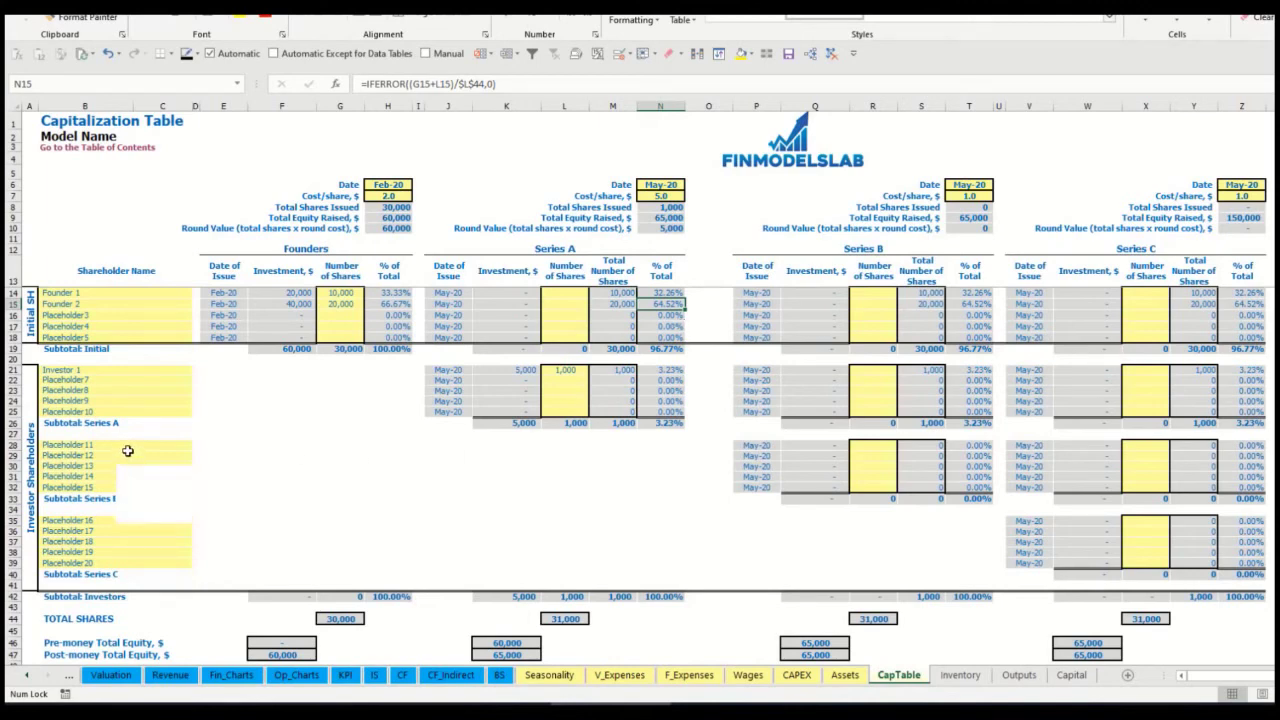
pyautogui.click(115, 524)
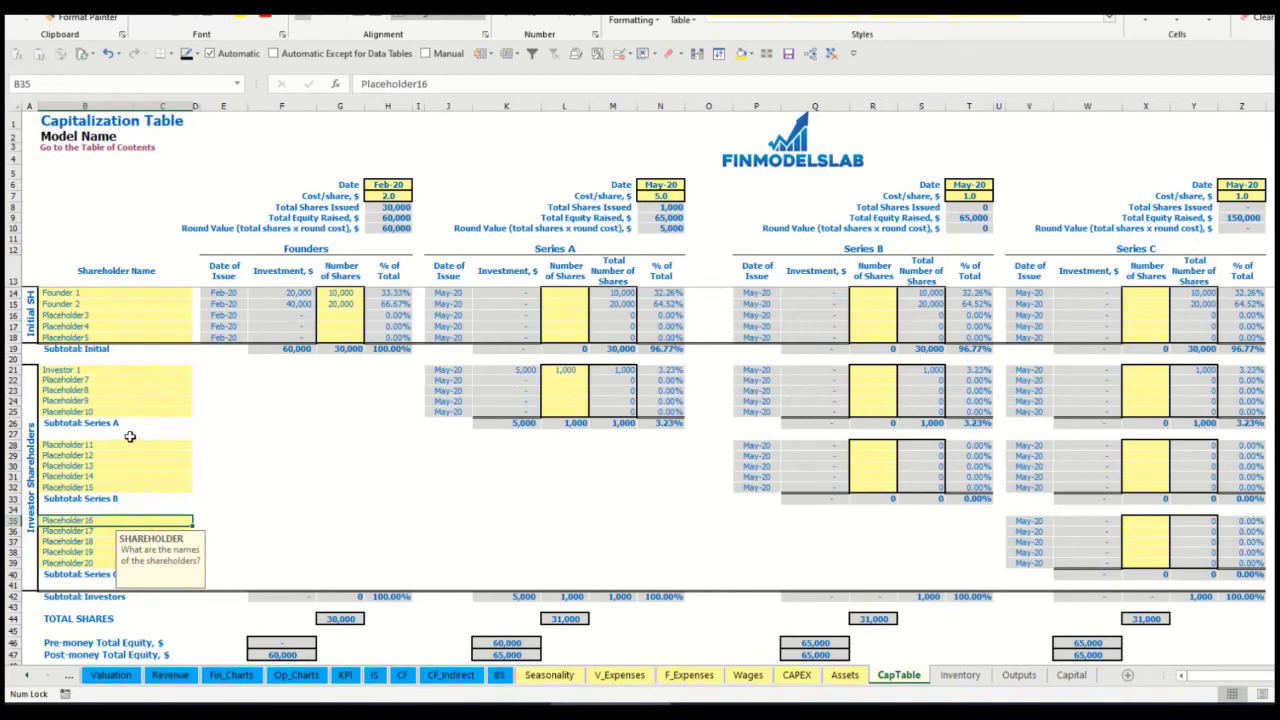
pyautogui.click(568, 370)
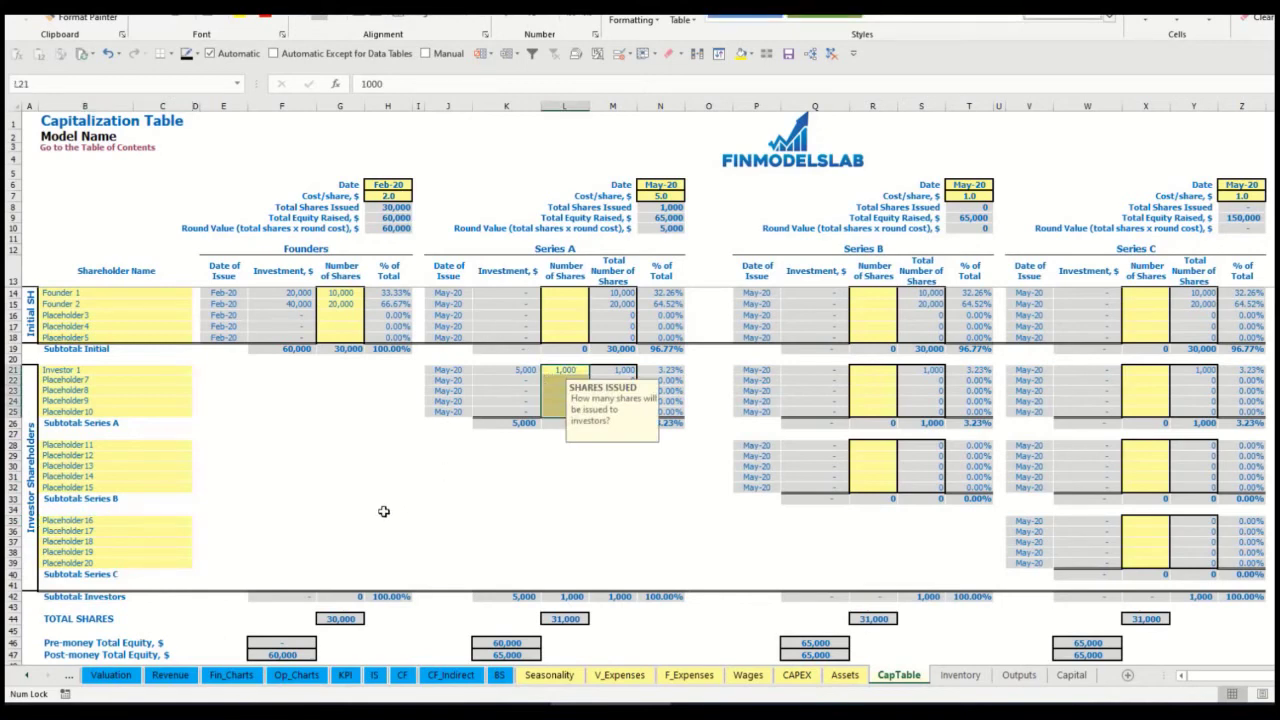
pyautogui.click(580, 465)
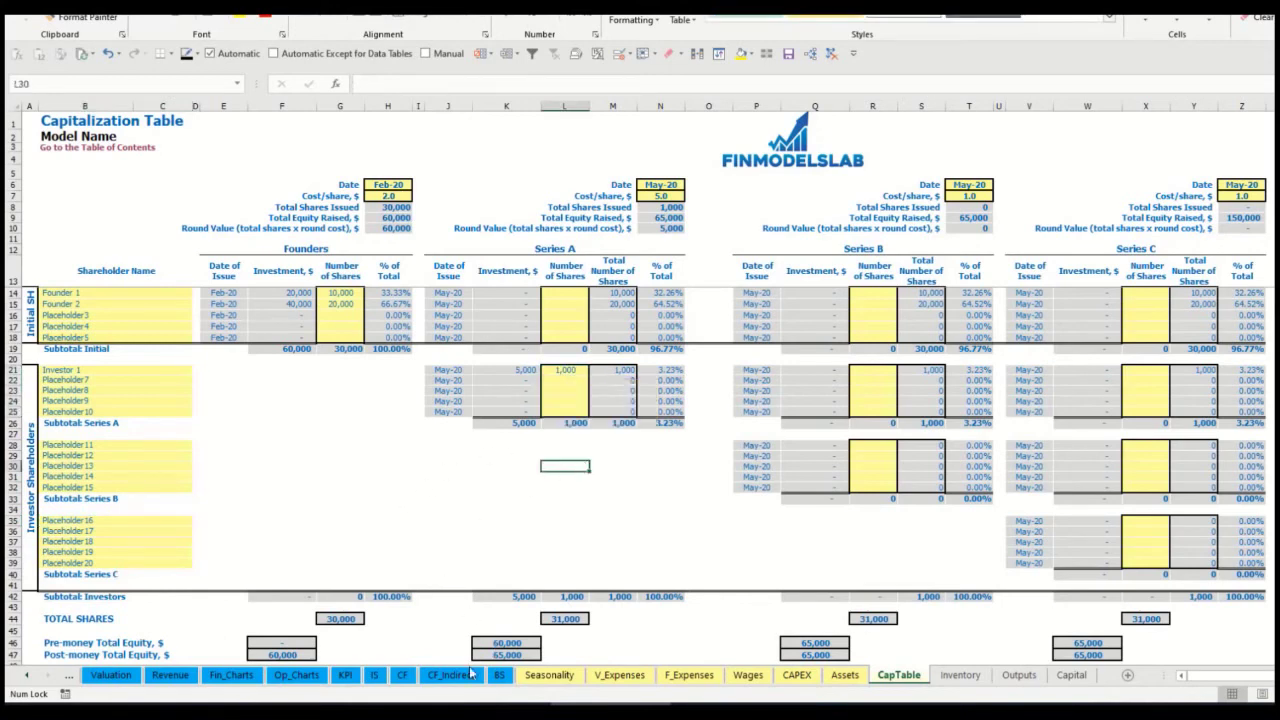
# Check the ordinary equity raisings for Feb-20 and May-20 in the cash flow statement and the ordinary equity row in the balance sheet
pyautogui.click(402, 675)
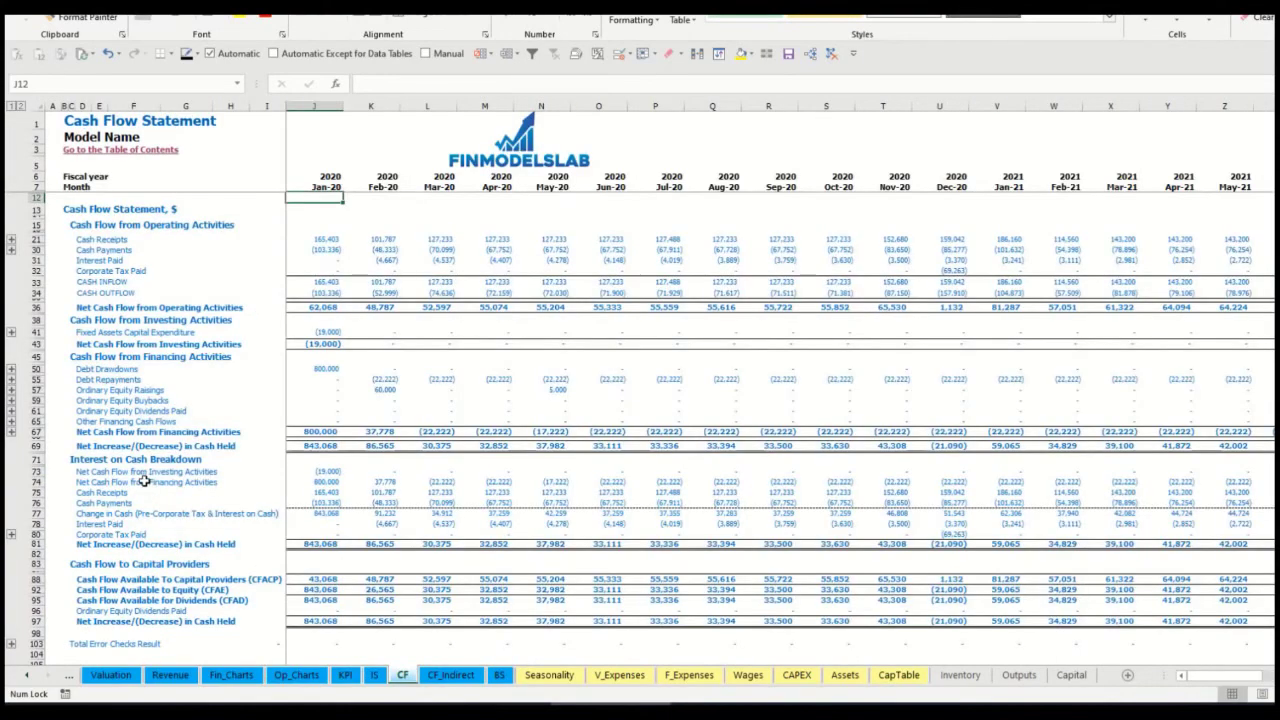
pyautogui.click(36, 390)
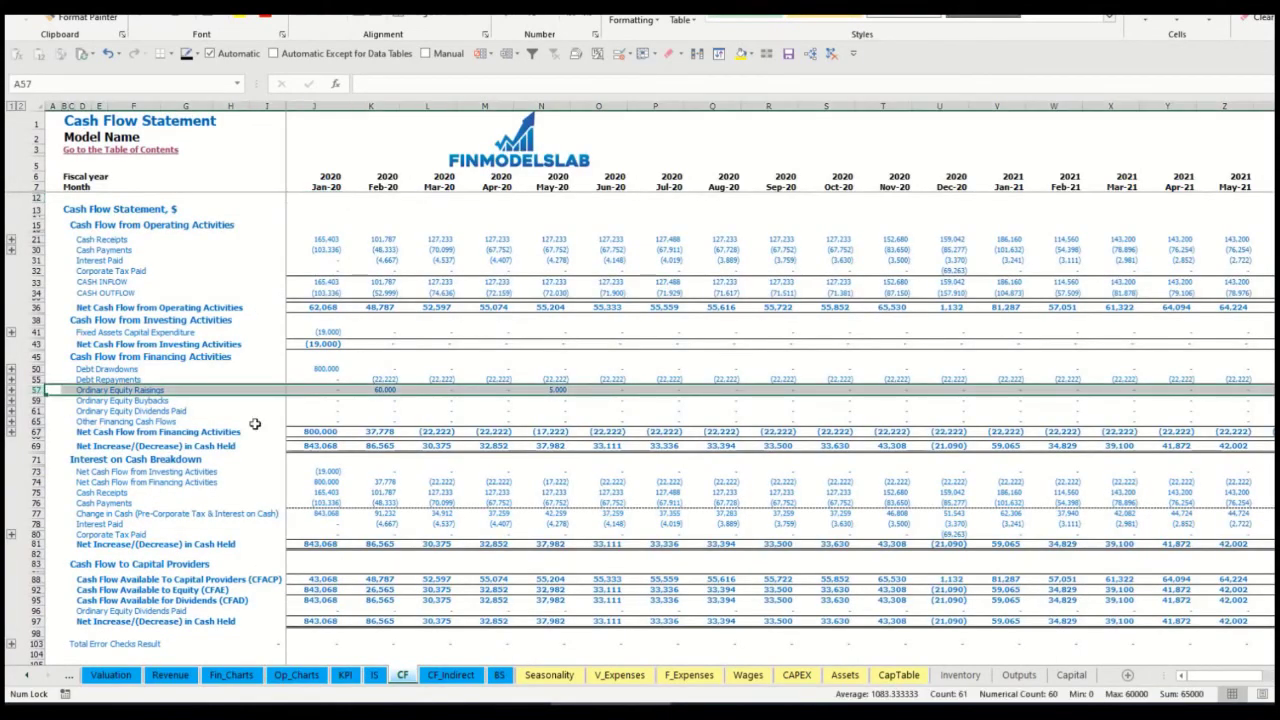
pyautogui.click(388, 391)
pyautogui.moveTo(556, 404); pyautogui.dragTo(551, 397)
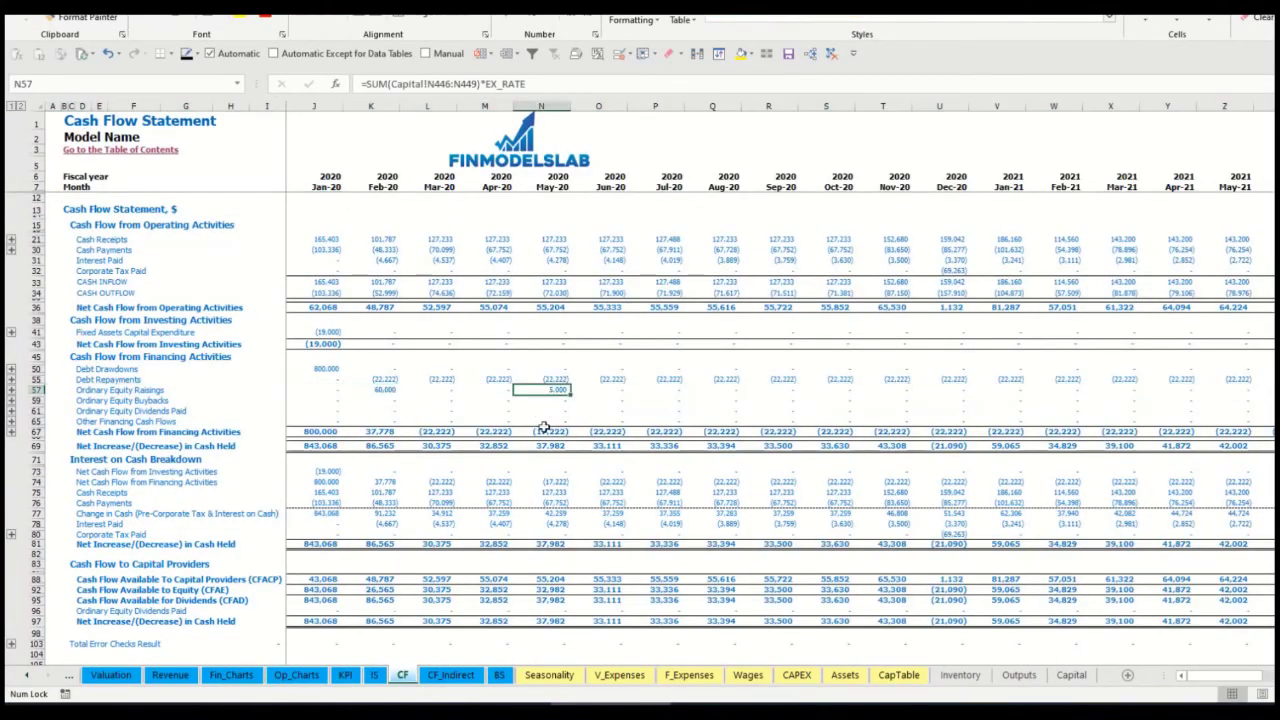
pyautogui.click(500, 675)
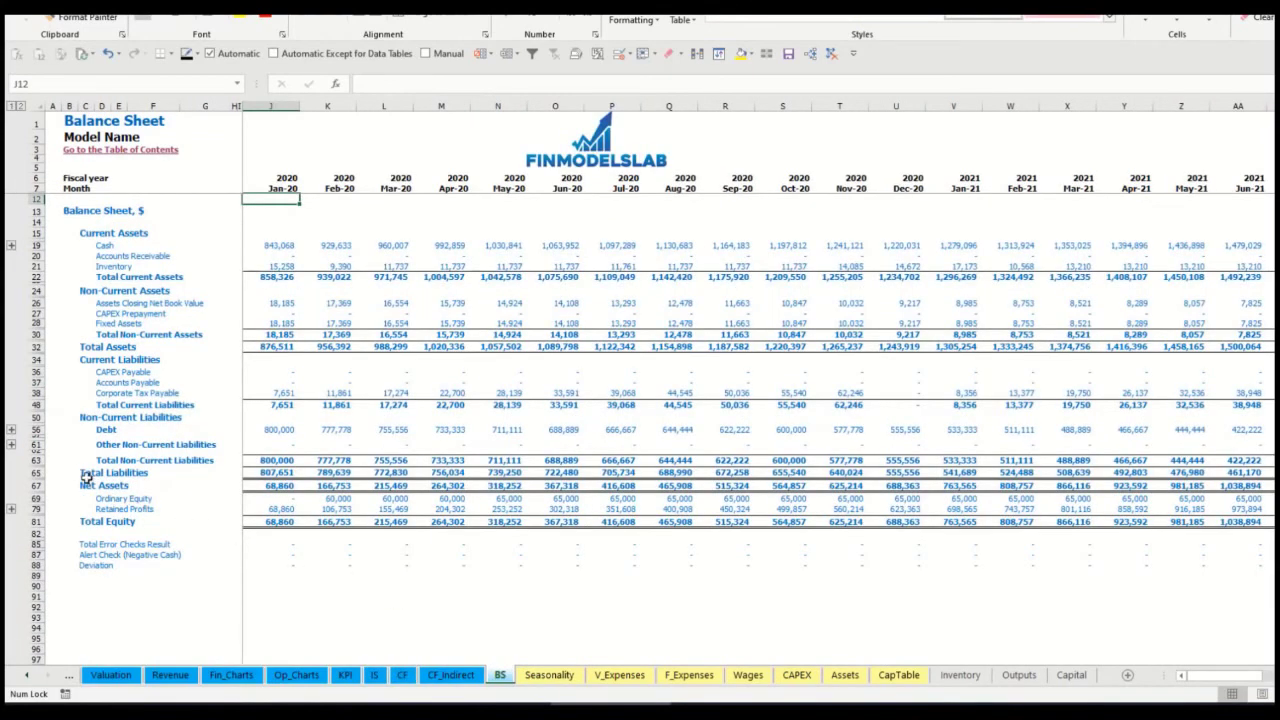
pyautogui.click(36, 498)
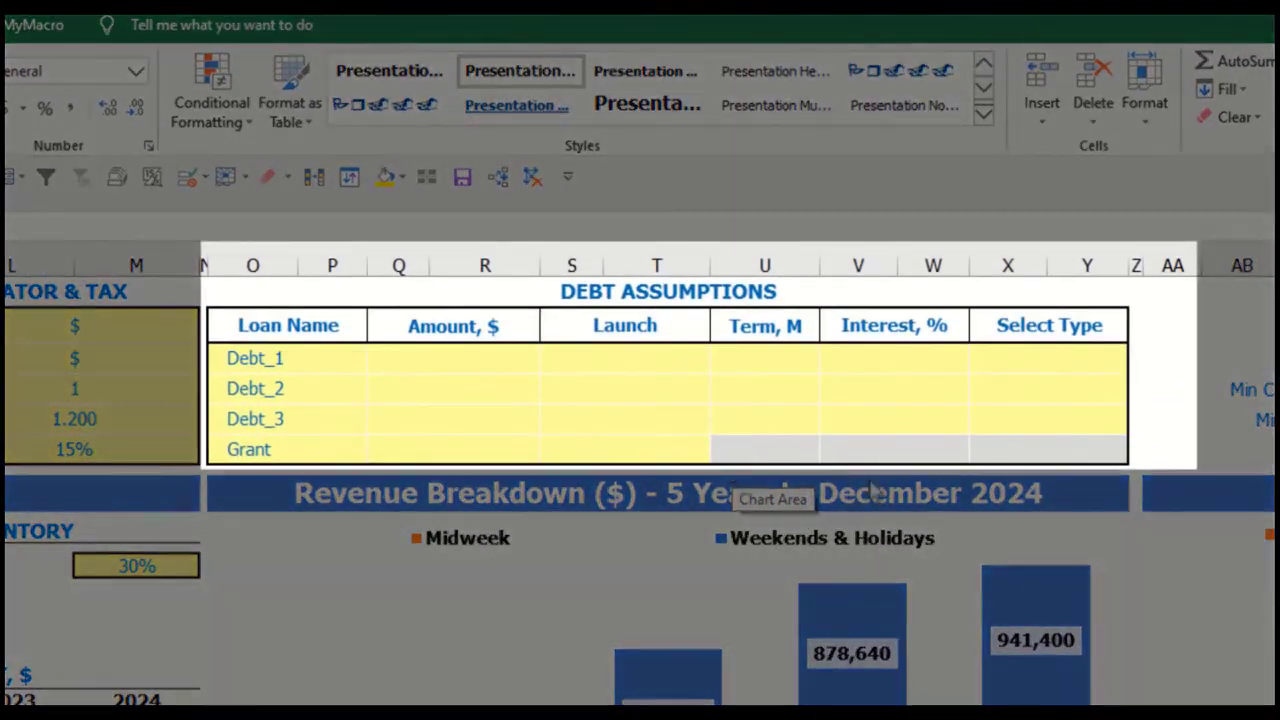
# Try Annuity as the repayment type for Debt_1 in the debt assumptions
pyautogui.click(741, 291)
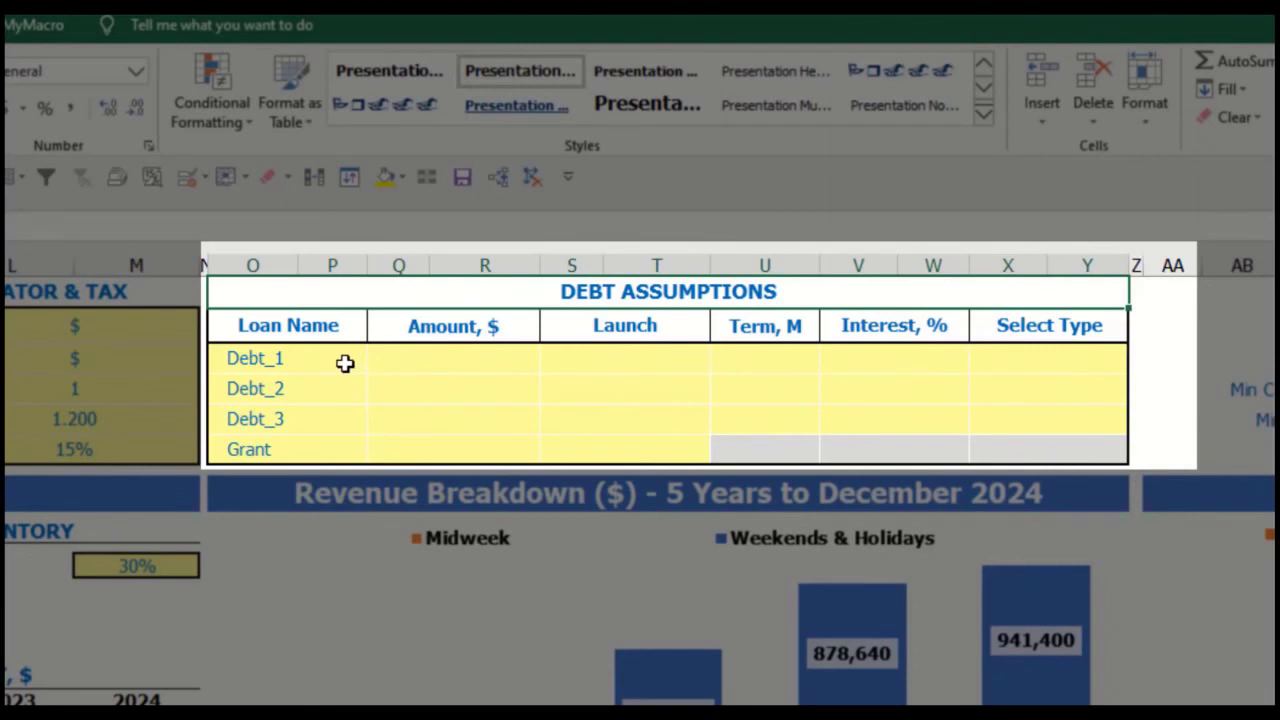
pyautogui.click(1118, 355)
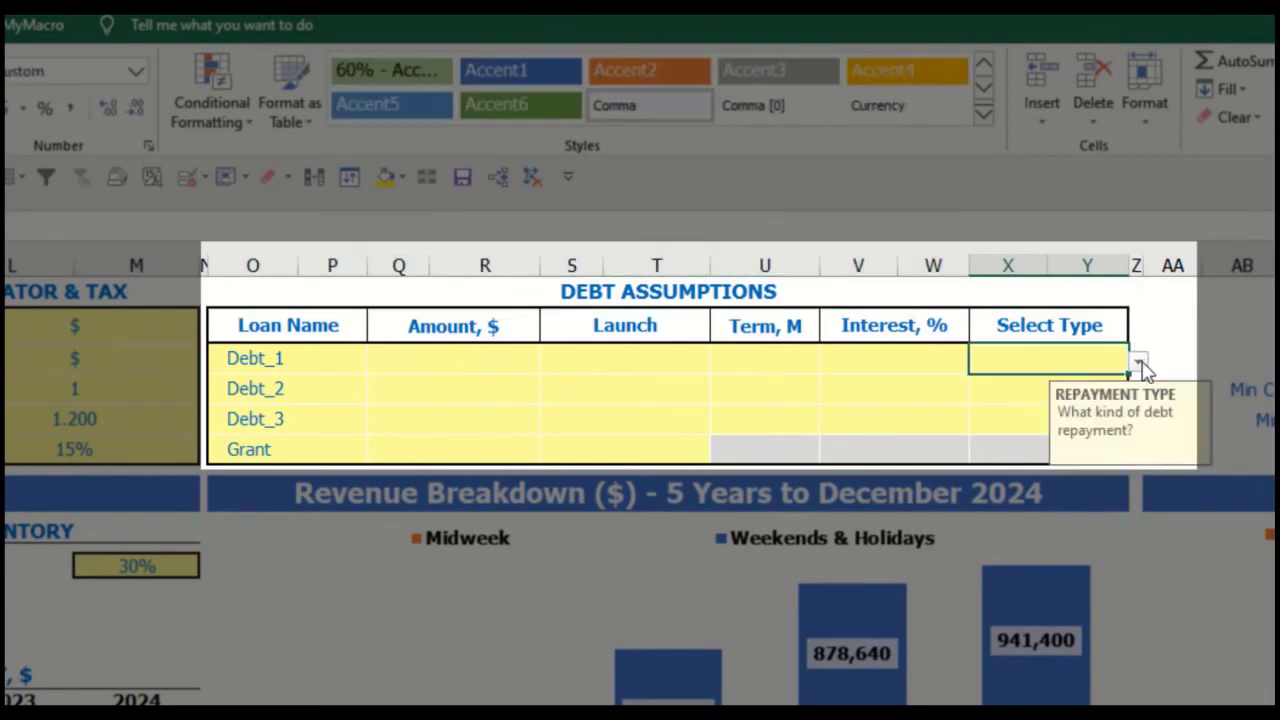
pyautogui.click(1140, 363)
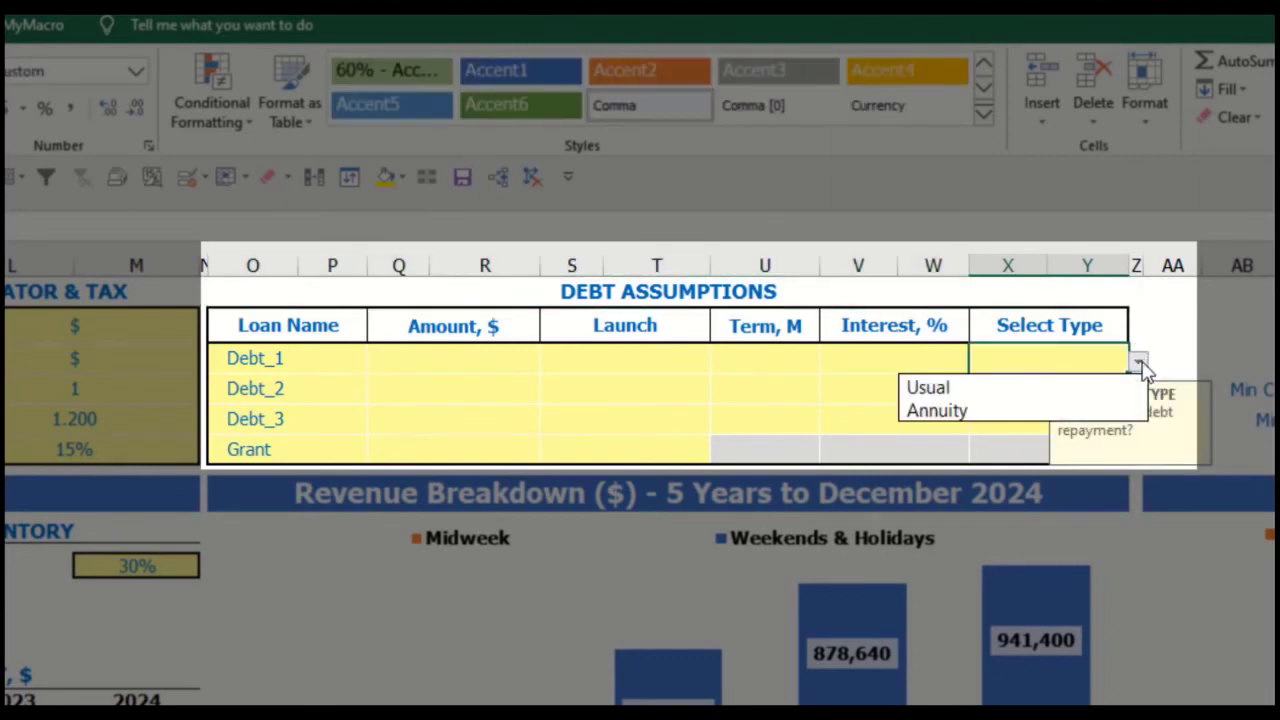
pyautogui.click(1113, 411)
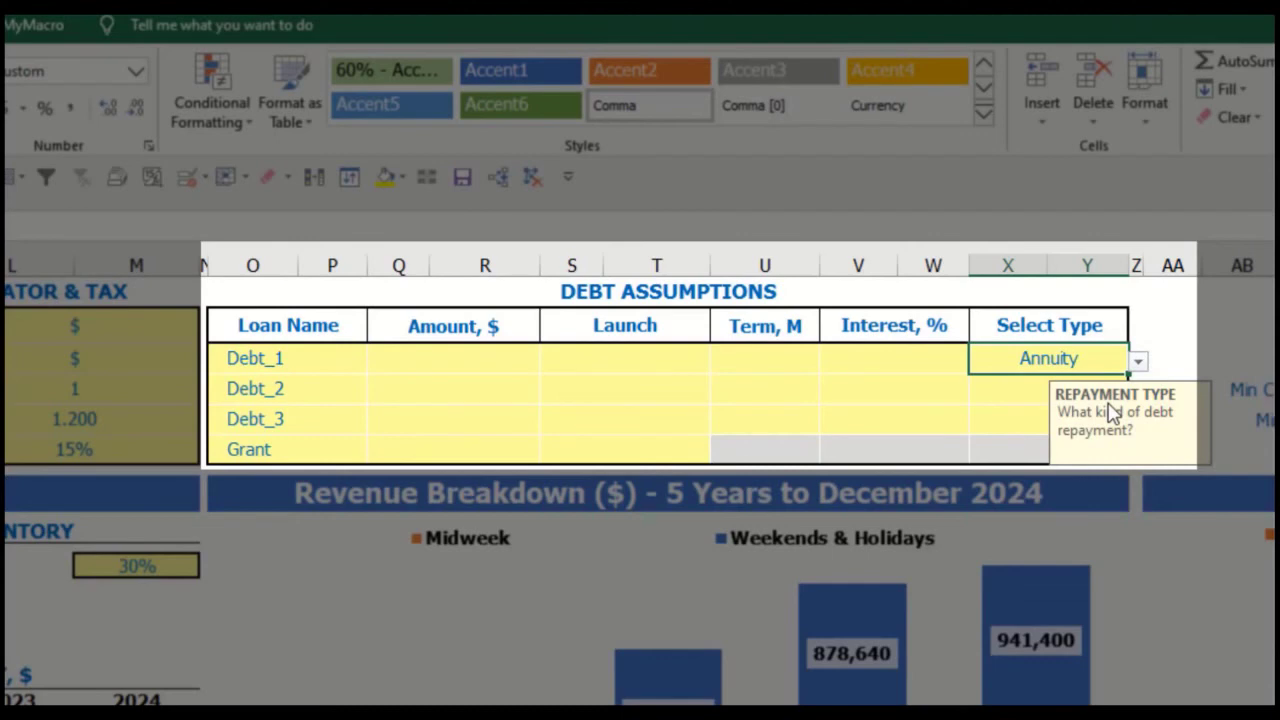
# Set the repayment type of Debt_1 to Usual
pyautogui.click(1139, 361)
pyautogui.click(1092, 404)
pyautogui.hotkey('ctrl', 'z')
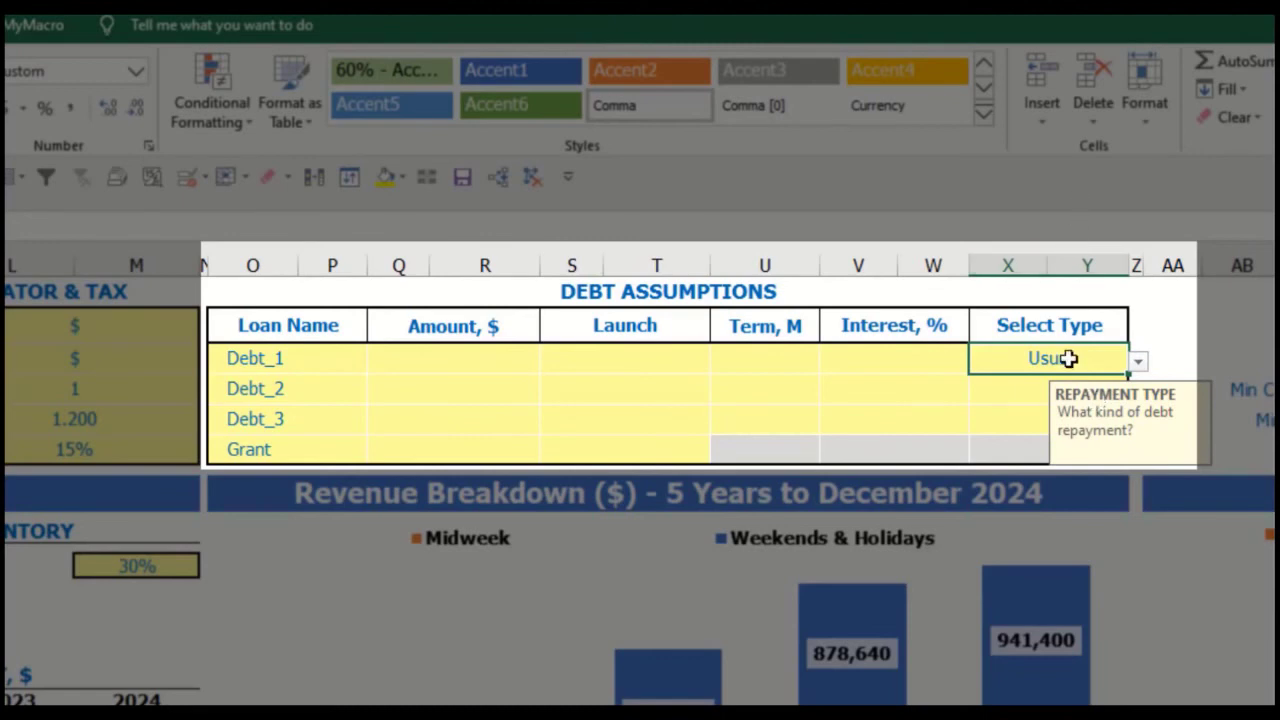
# Set the Debt_1 loan amount to 1,000,000 and its launch date to Feb-20
pyautogui.click(507, 359)
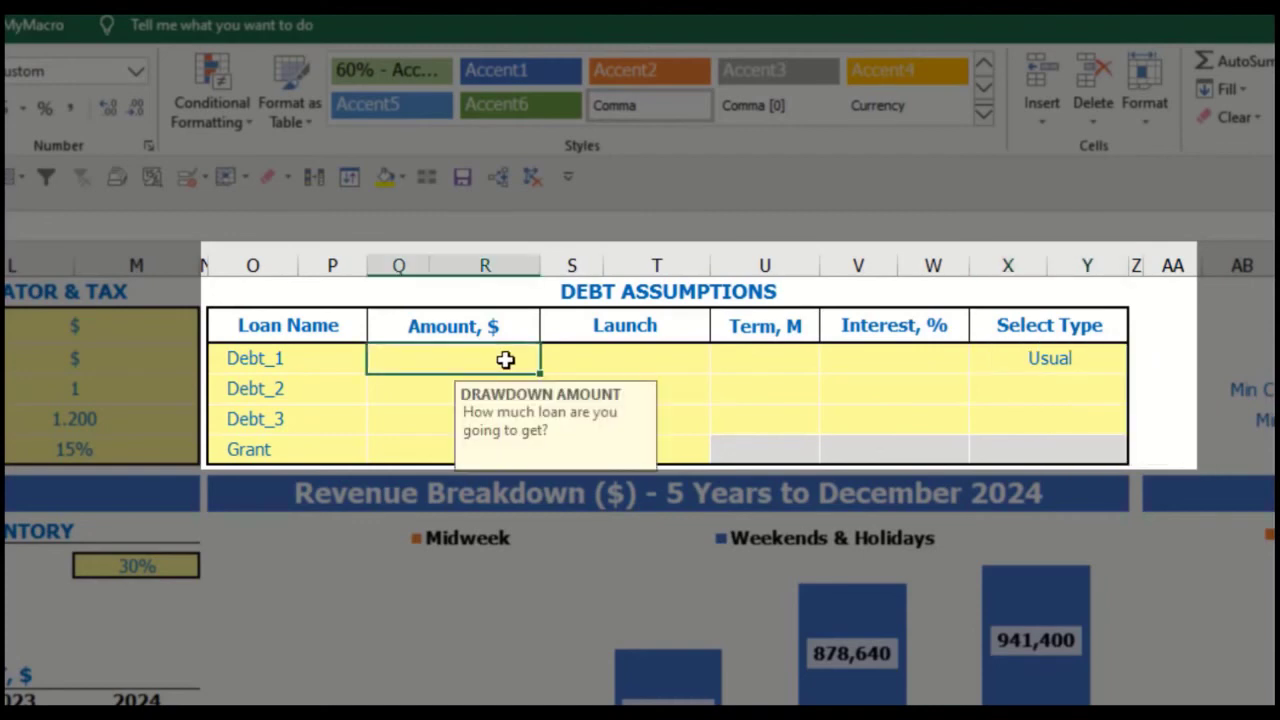
pyautogui.write('1,000,0')
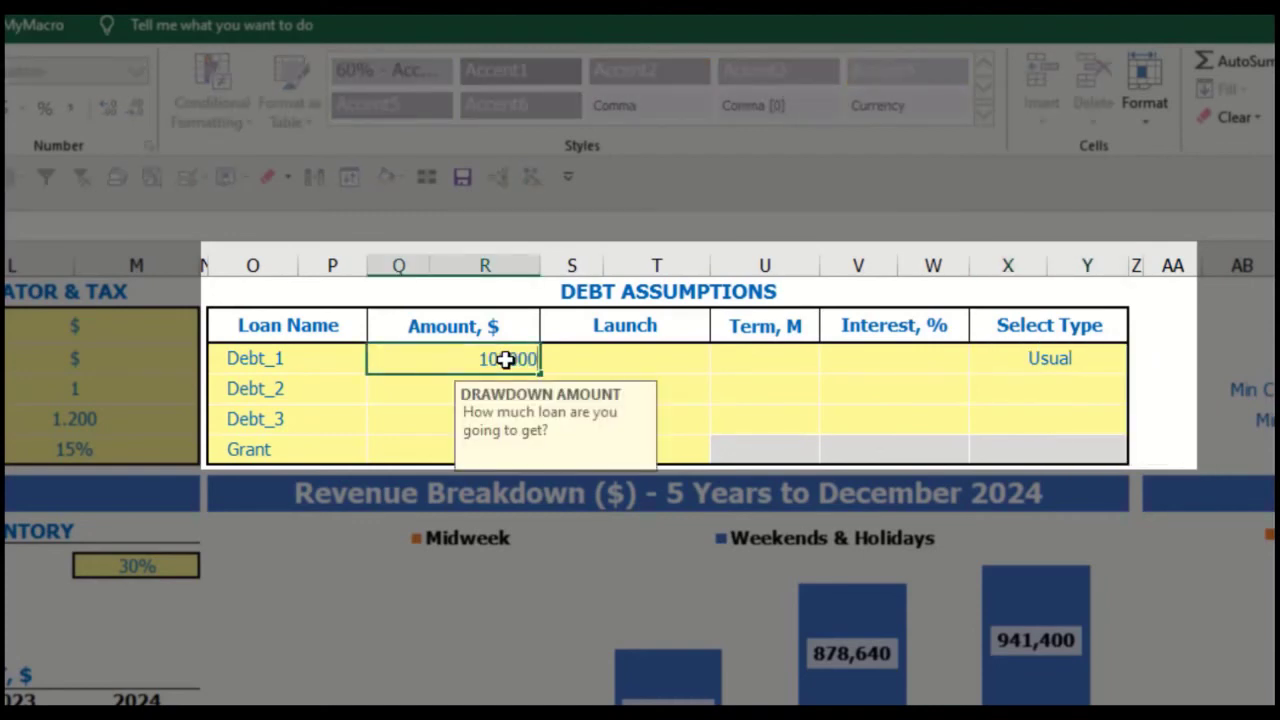
pyautogui.write('00')
pyautogui.press('Return')
pyautogui.click(705, 358)
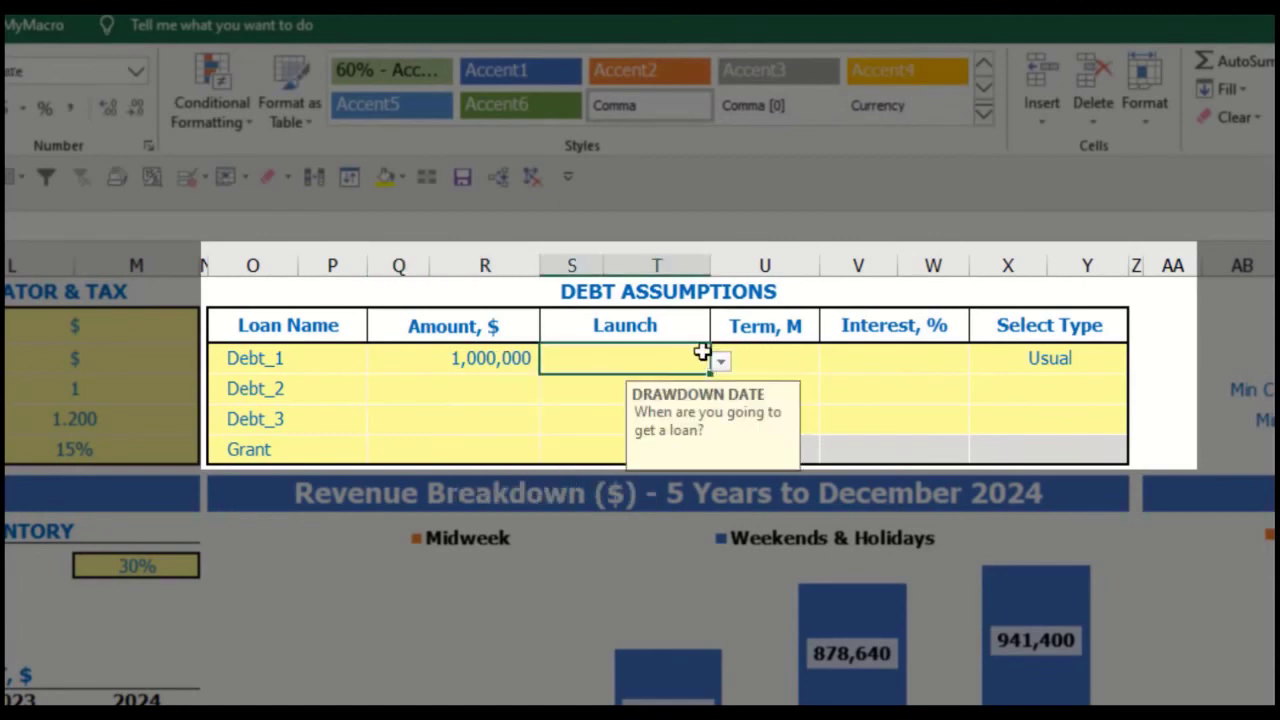
pyautogui.click(720, 362)
pyautogui.click(666, 410)
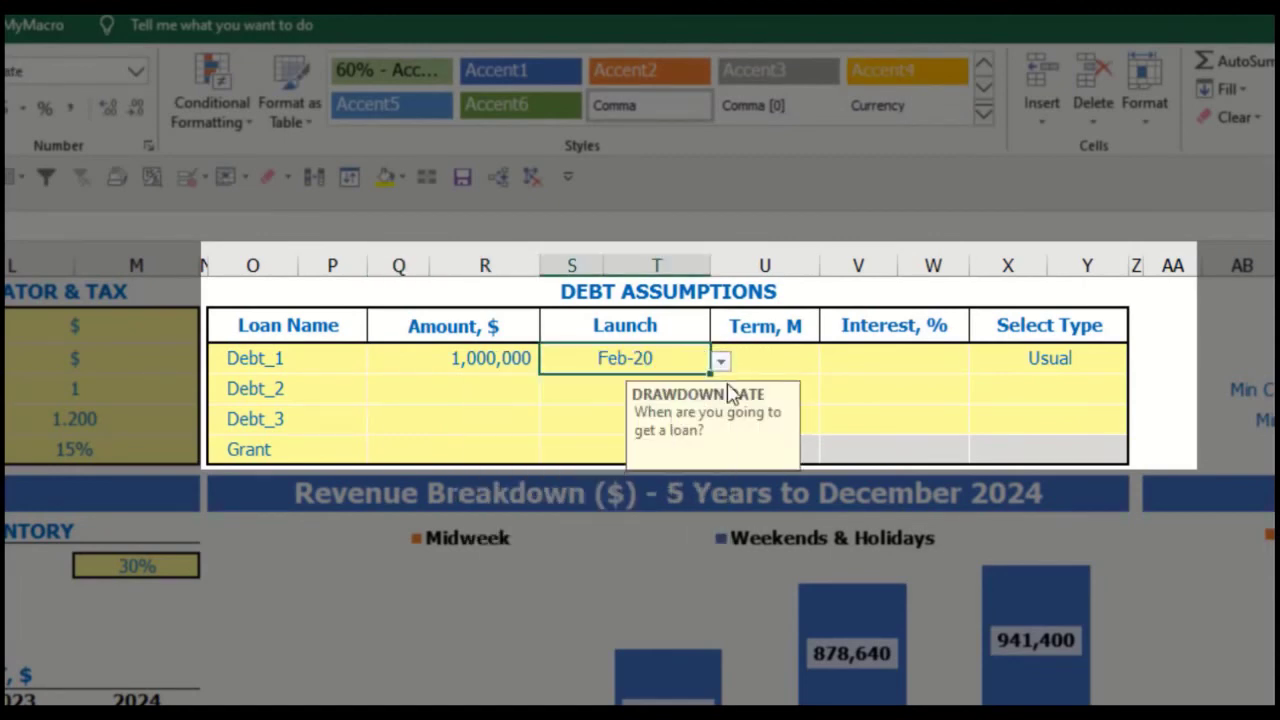
# Set the Debt_1 term to 60 months and its annual interest rate to 5%
pyautogui.click(766, 358)
pyautogui.write('60')
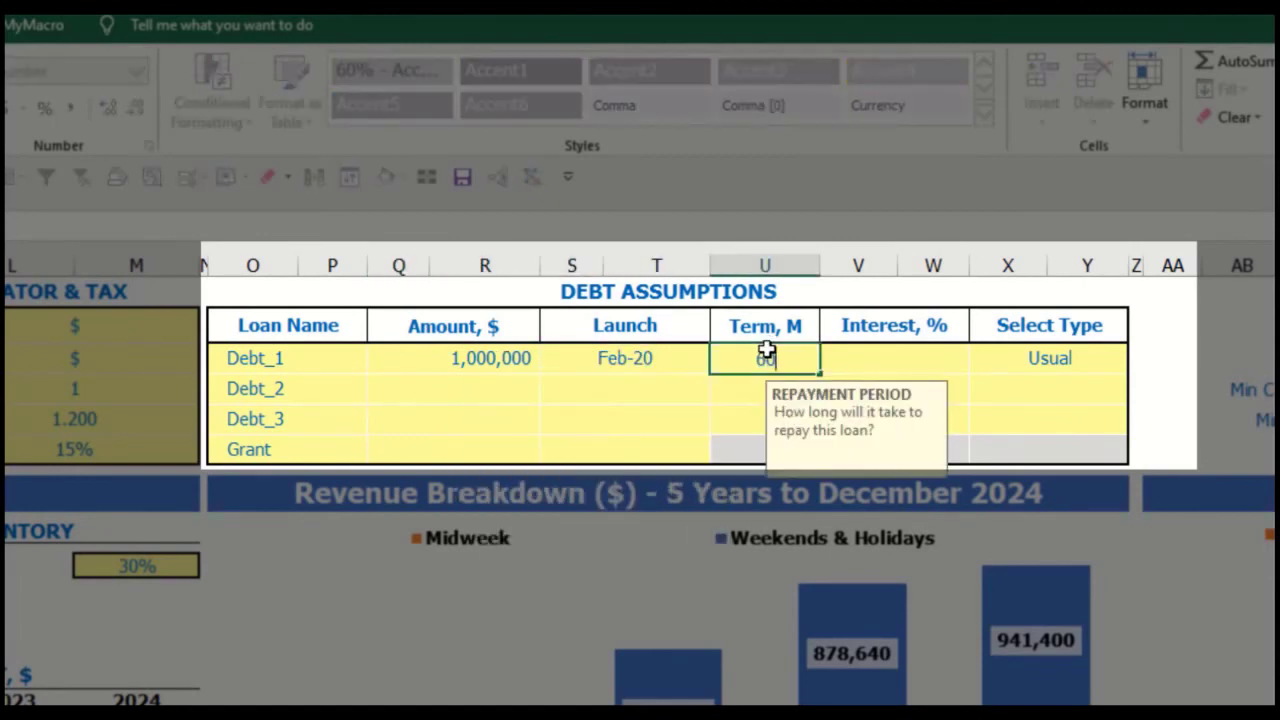
pyautogui.press('Return')
pyautogui.click(841, 357)
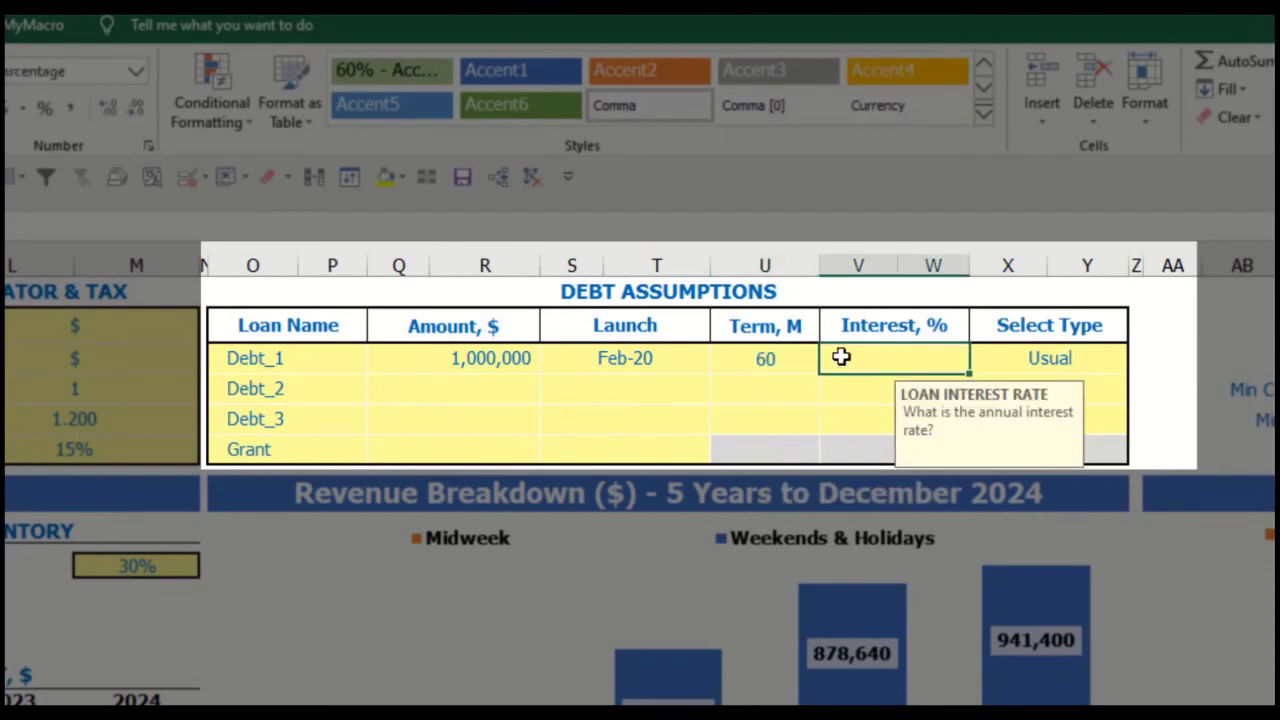
pyautogui.write('5')
pyautogui.press('Return')
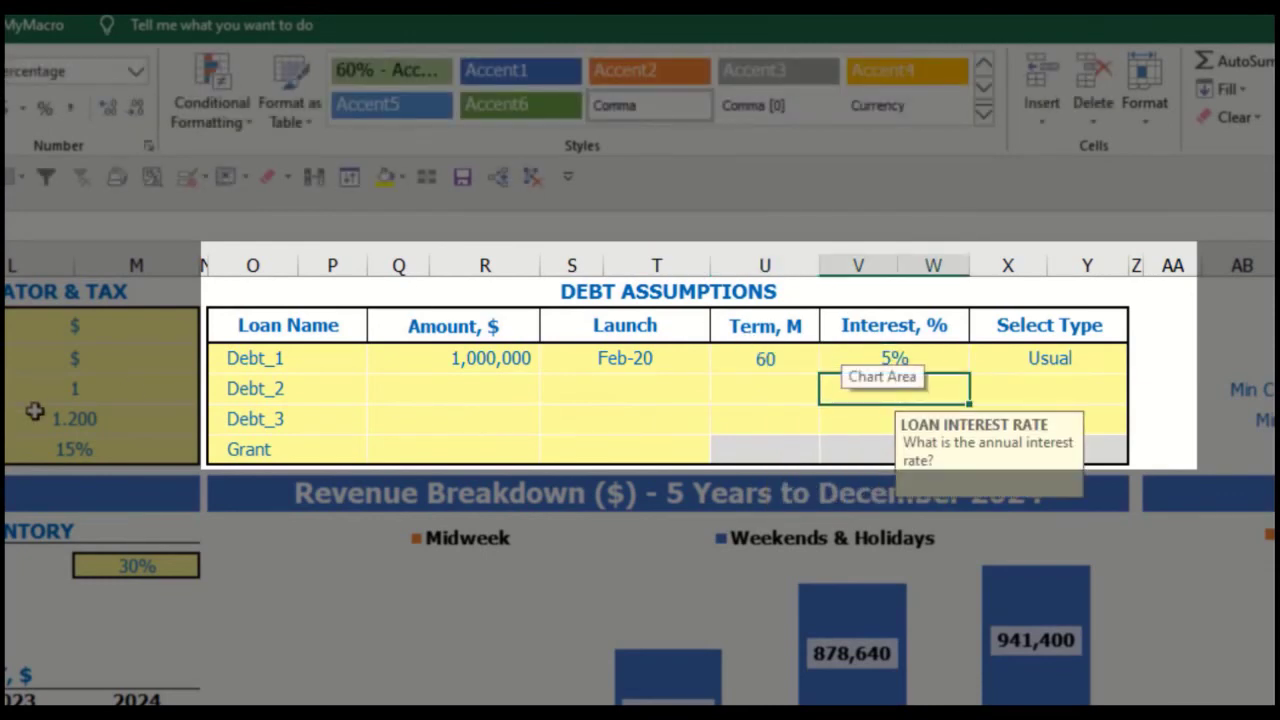
# Set the Grant amount to 500,000 and its drawdown date to Mar-20 in the debt assumptions
pyautogui.click(478, 454)
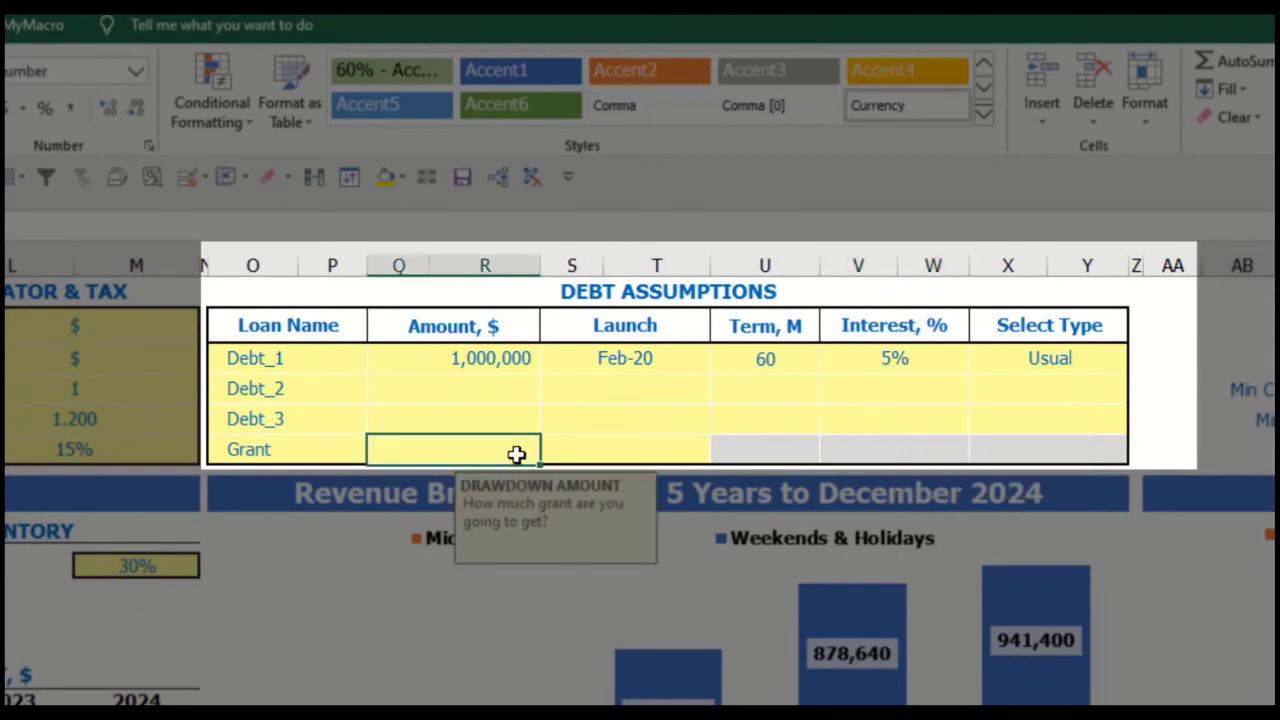
pyautogui.write('500000')
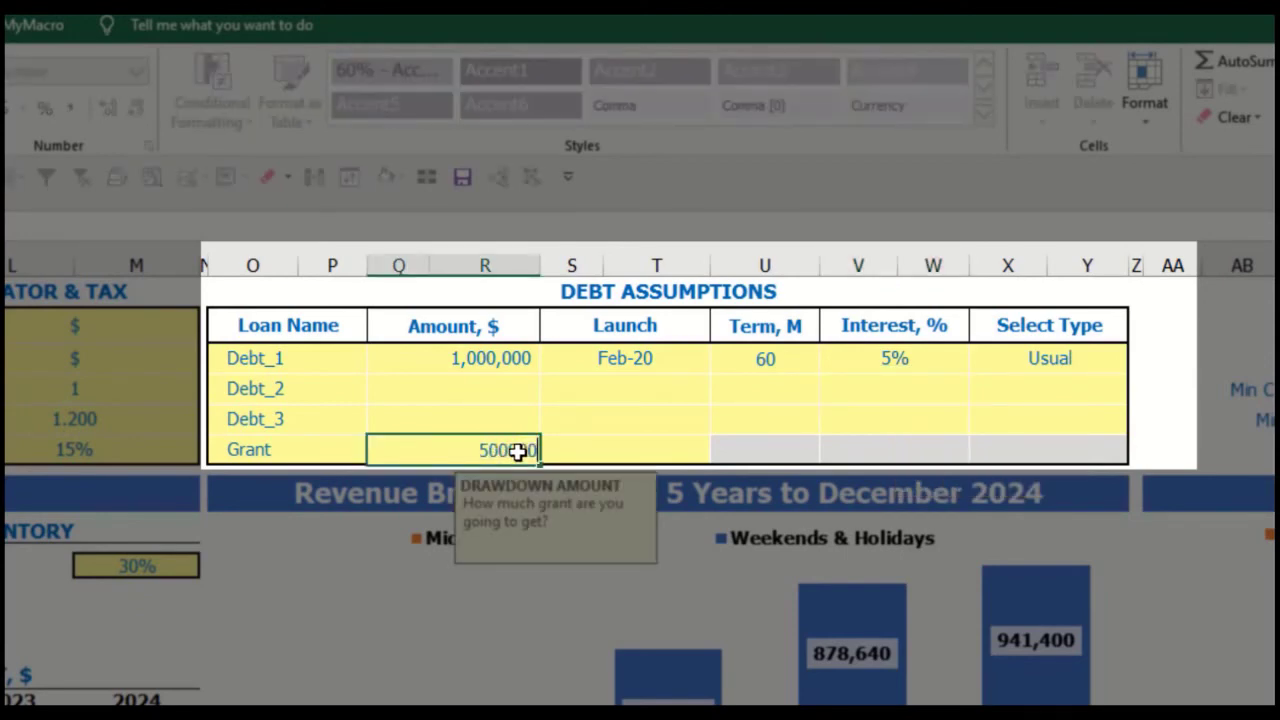
pyautogui.press('Return')
pyautogui.click(657, 454)
pyautogui.click(720, 456)
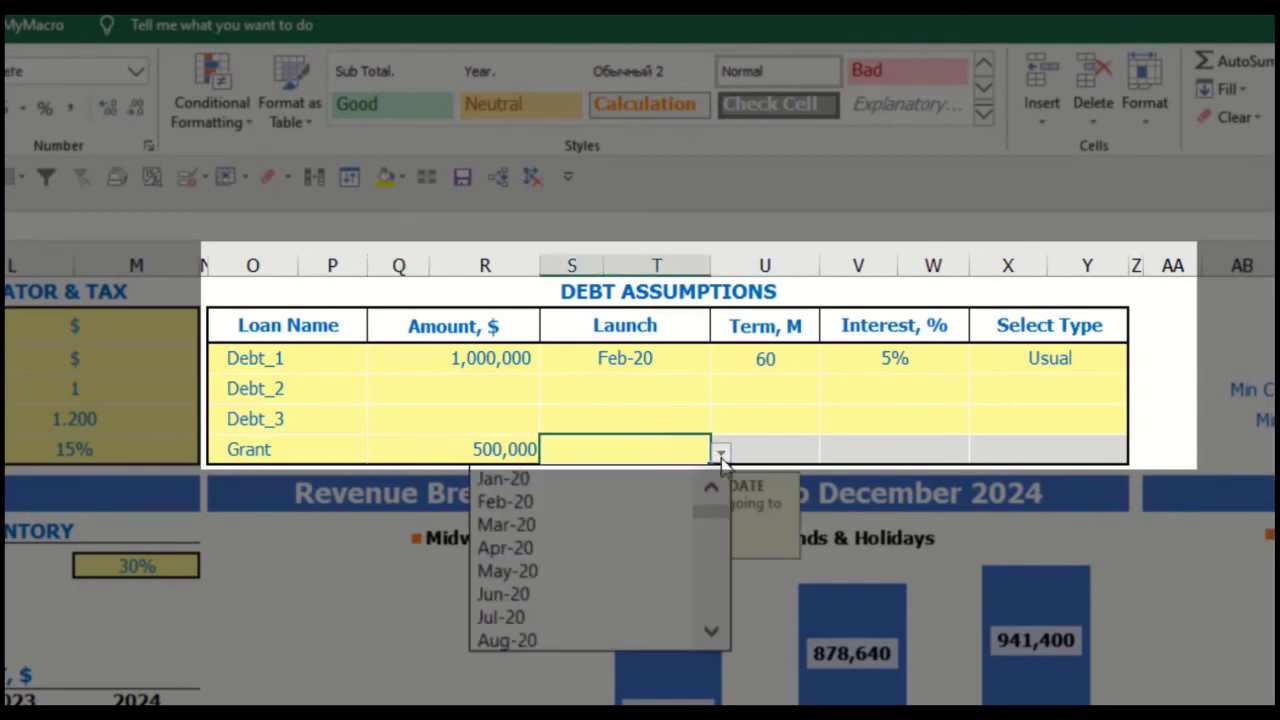
pyautogui.click(645, 524)
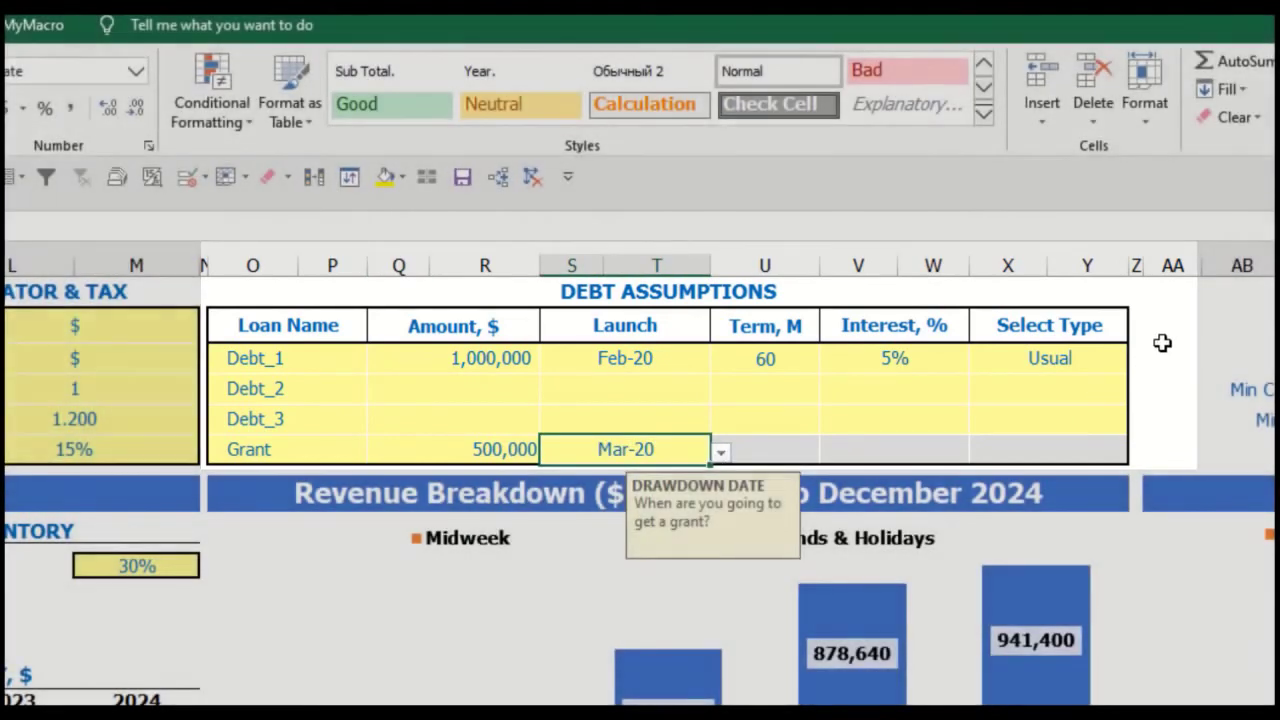
pyautogui.click(1162, 343)
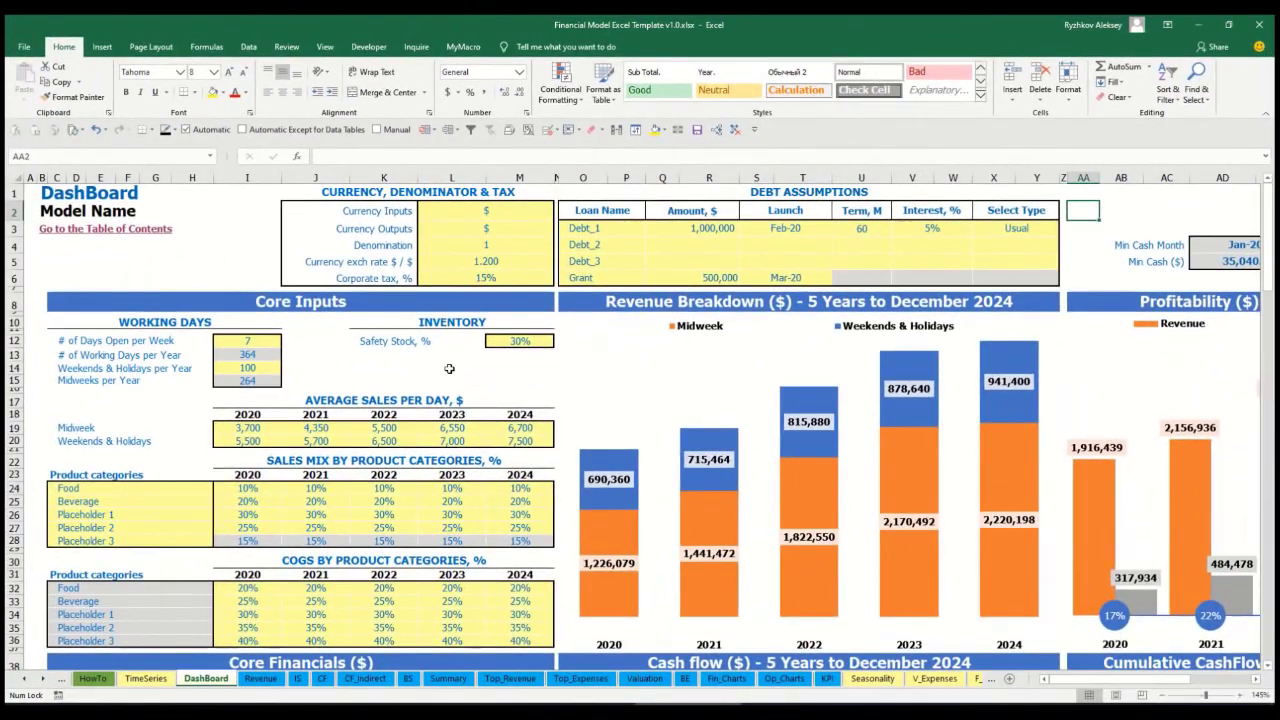
# Open the Capital sheet and review the Debt_1, Debt_2, Debt_3 and total debt calculation schedules
pyautogui.click(42, 682)
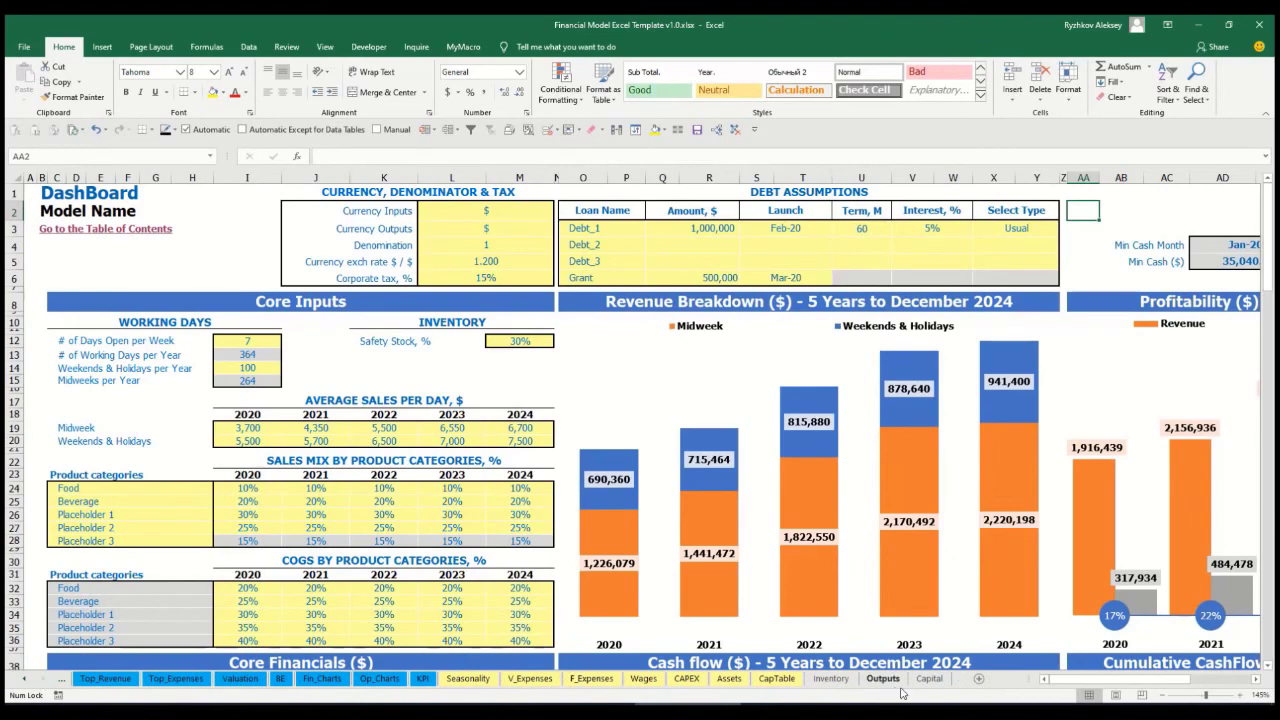
pyautogui.click(930, 679)
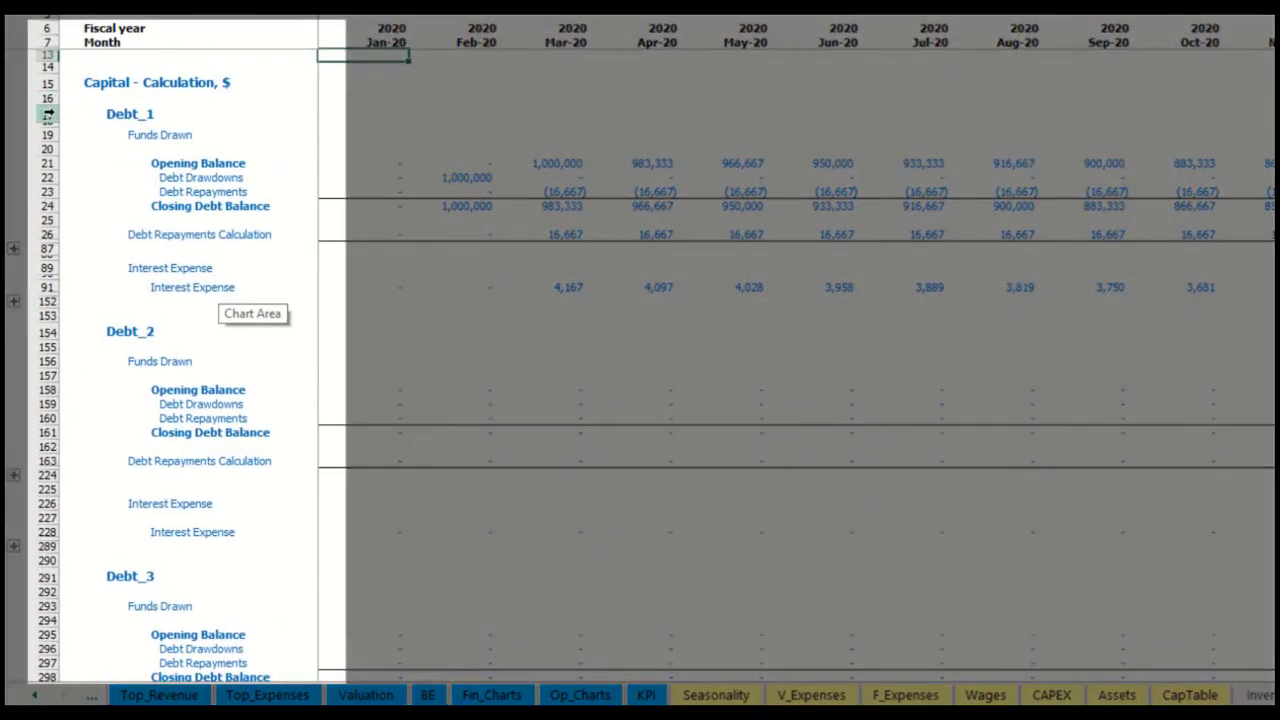
pyautogui.scroll(-9, 40, 336)
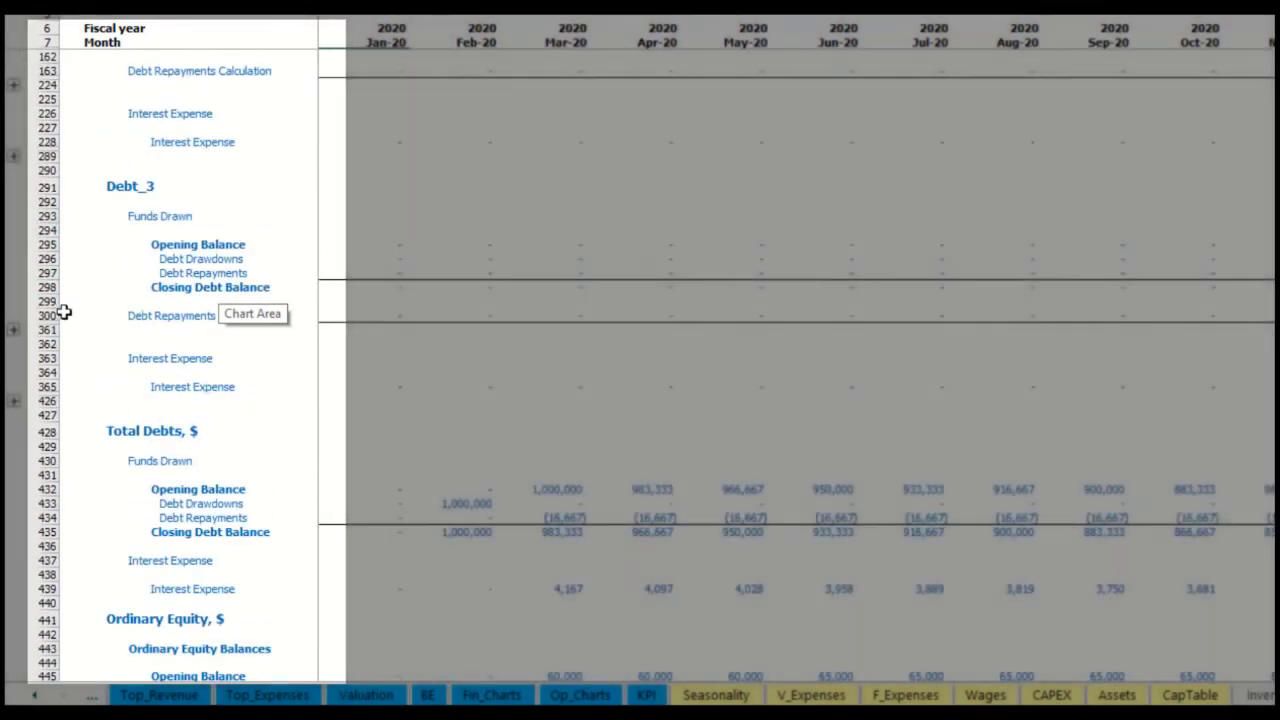
pyautogui.scroll(5, 85, 344)
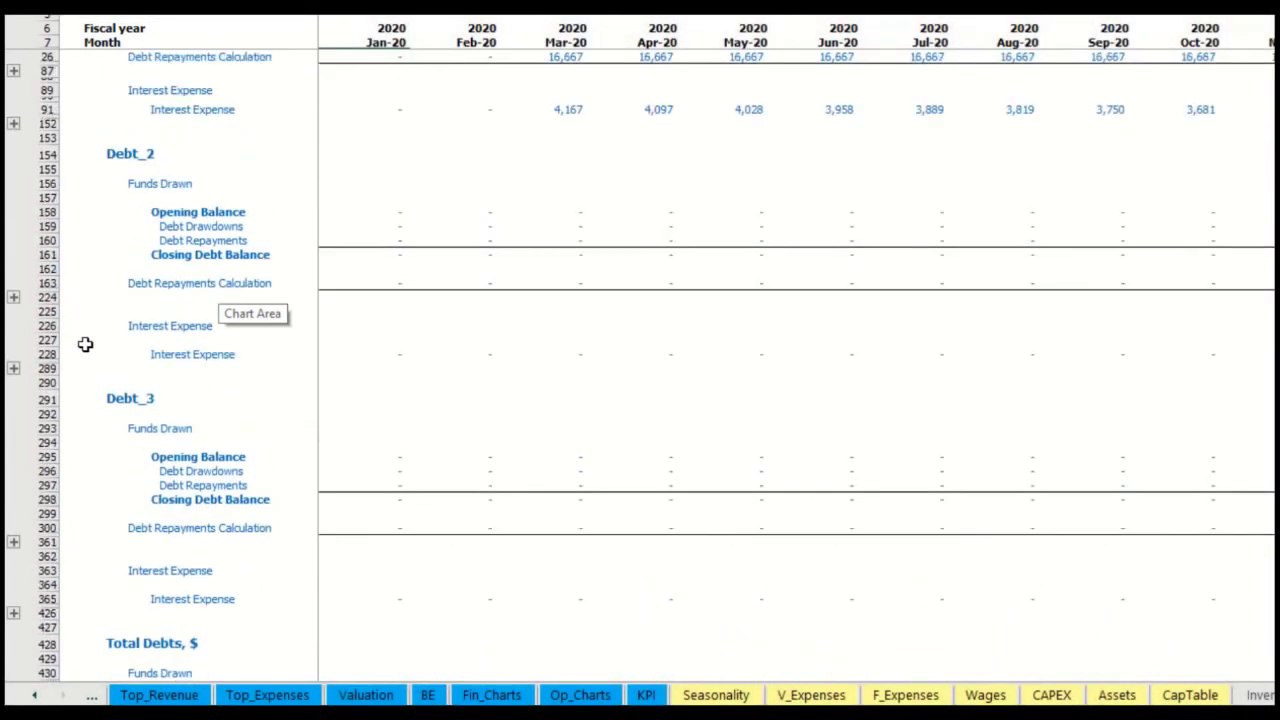
pyautogui.scroll(4, 85, 344)
# Open the monthly income statement and examine its interest expense row
pyautogui.click(35, 695)
pyautogui.click(35, 697)
pyautogui.click(35, 697)
pyautogui.click(286, 695)
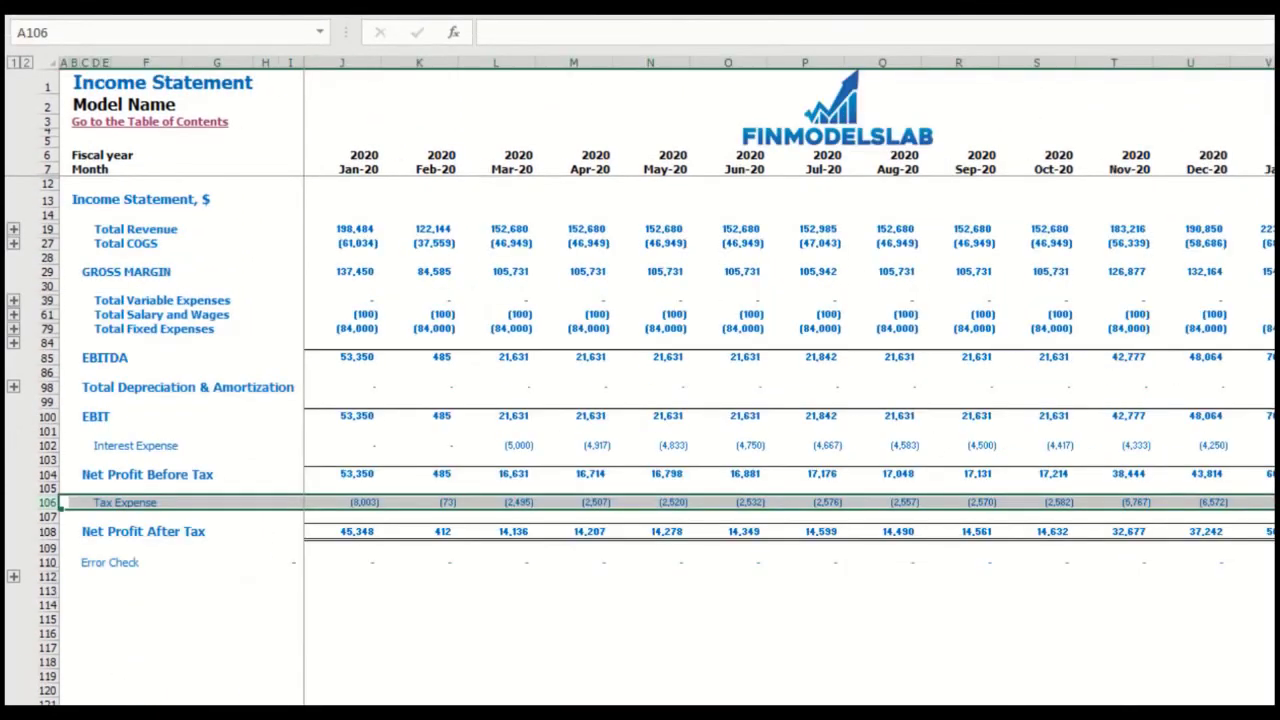
pyautogui.click(50, 446)
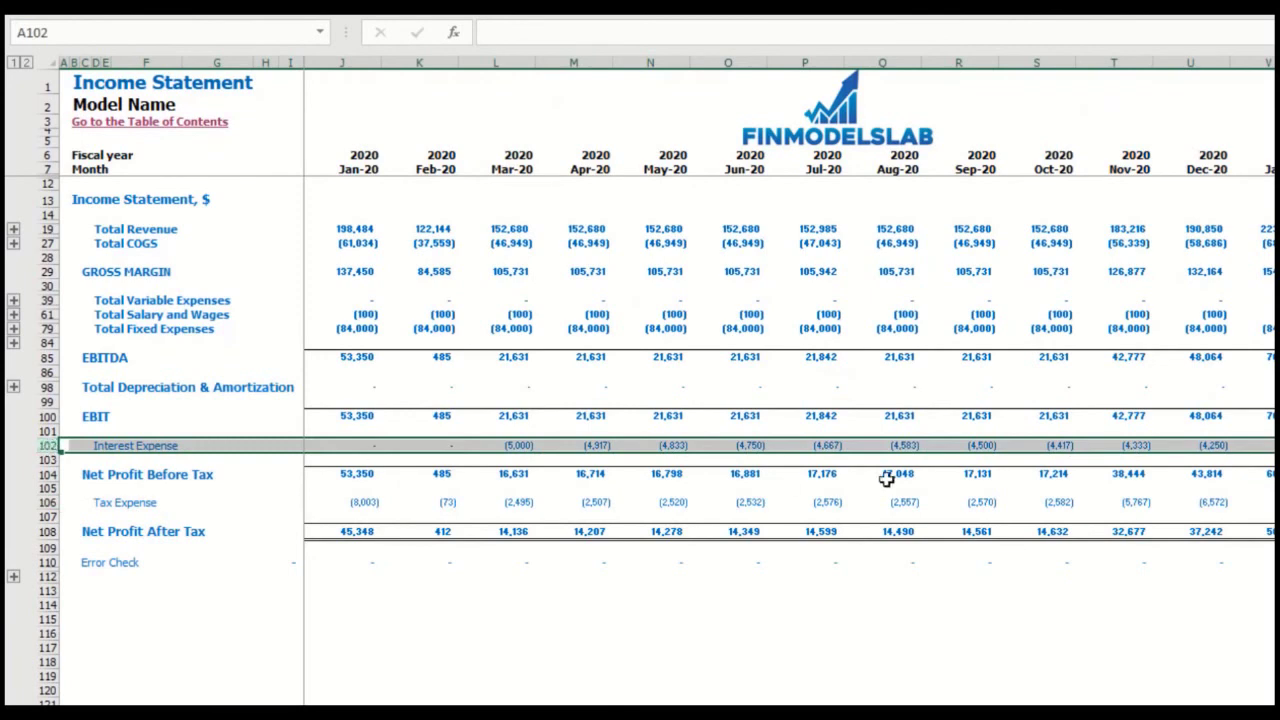
# Examine interest paid, debt drawdowns and debt repayments in the cash flow statement, and the debt row in the balance sheet
pyautogui.hotkey('ctrl', 'pagedown')
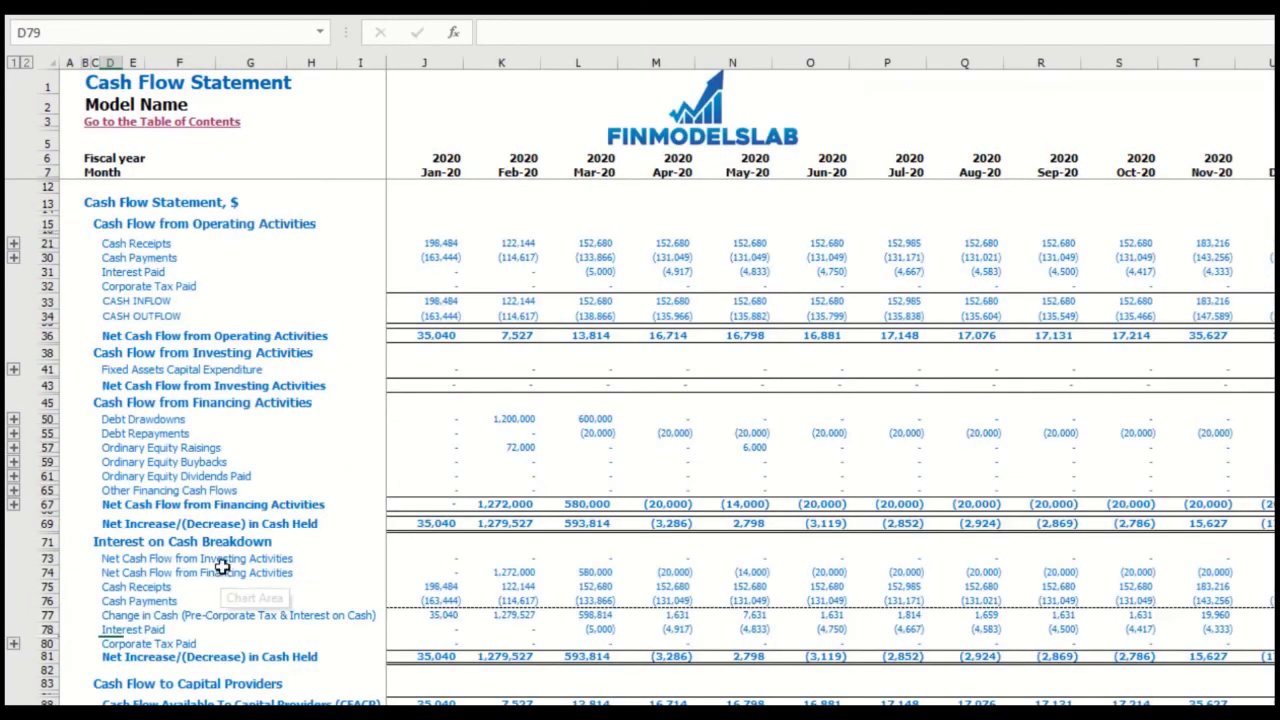
pyautogui.click(50, 273)
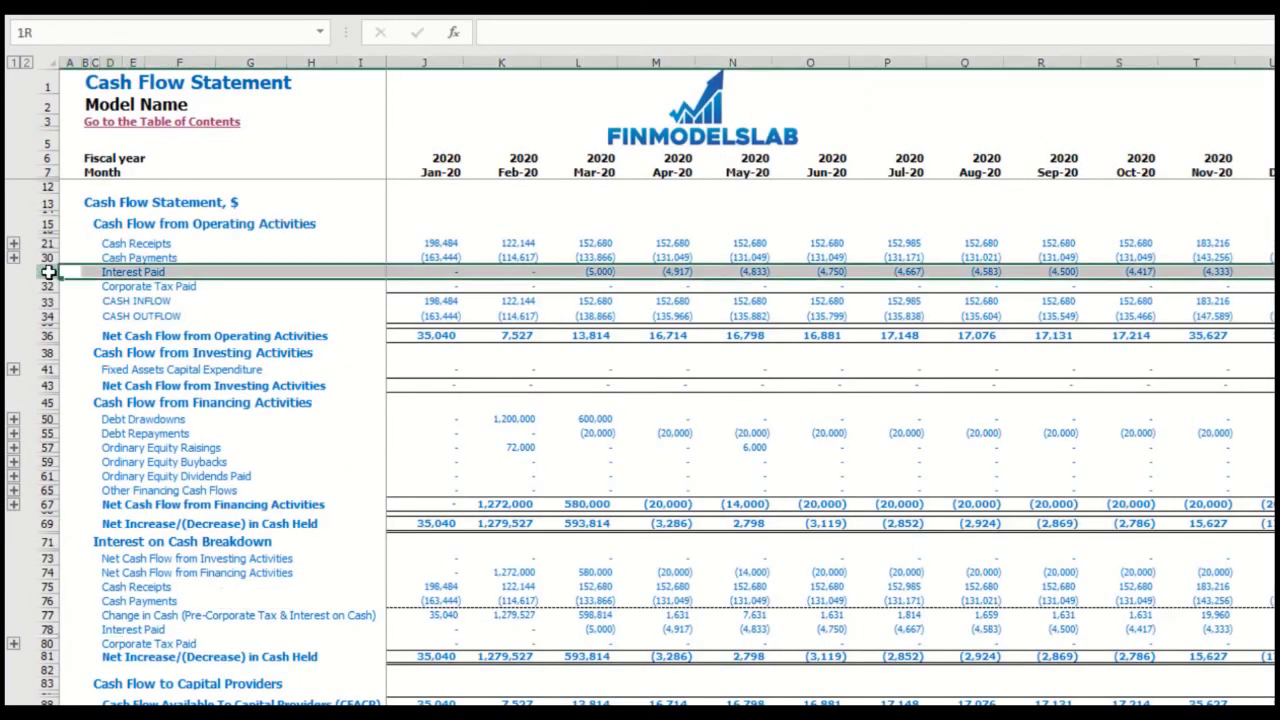
pyautogui.click(48, 419)
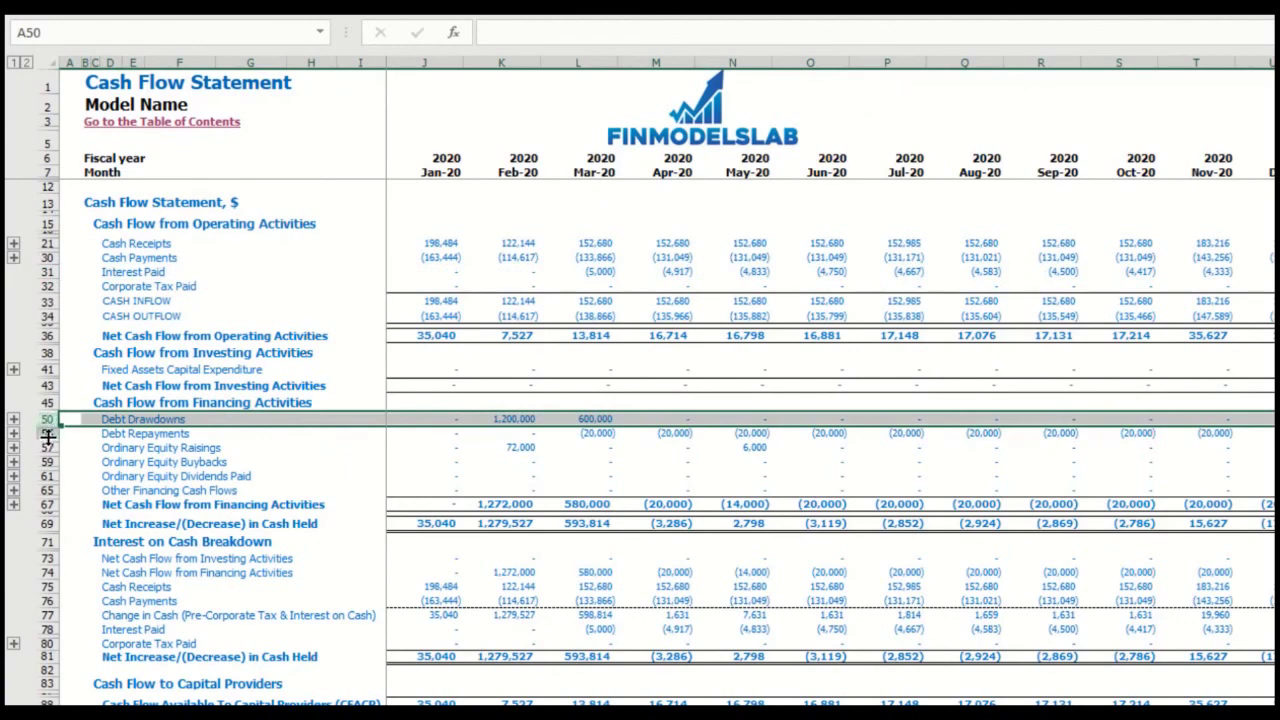
pyautogui.click(47, 433)
pyautogui.hotkey('ctrl', 'pagedown')
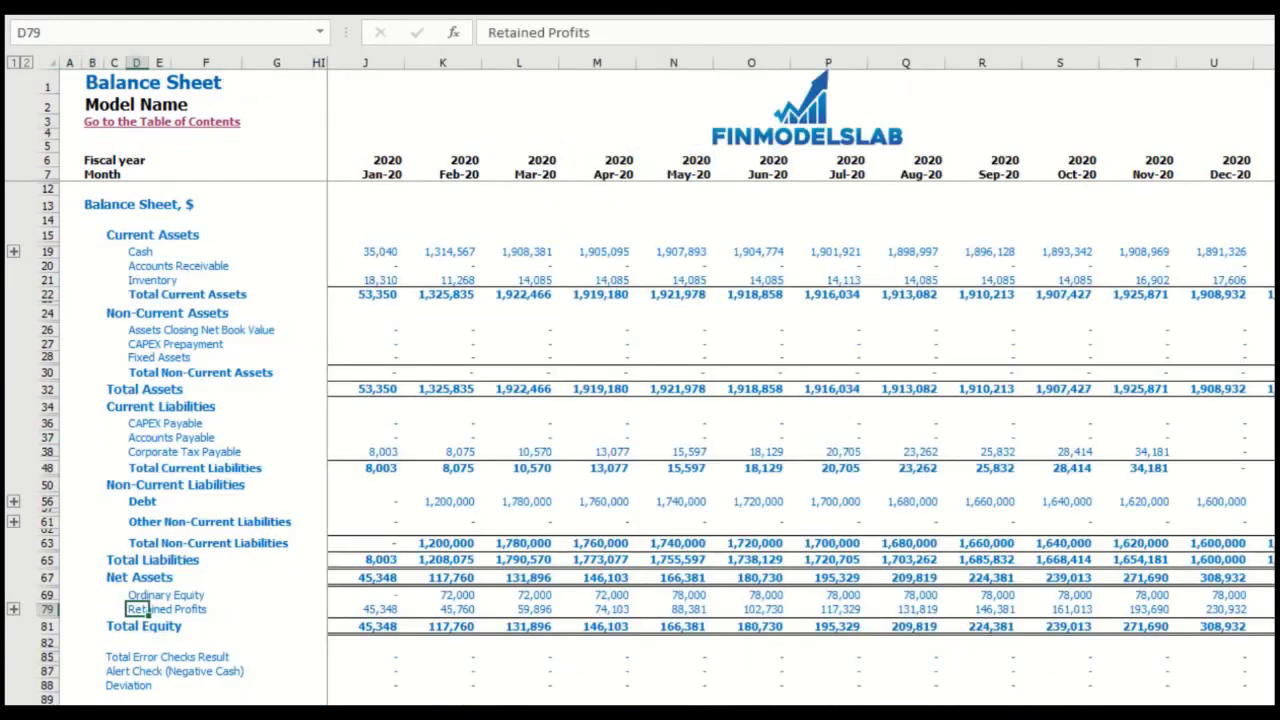
pyautogui.click(47, 501)
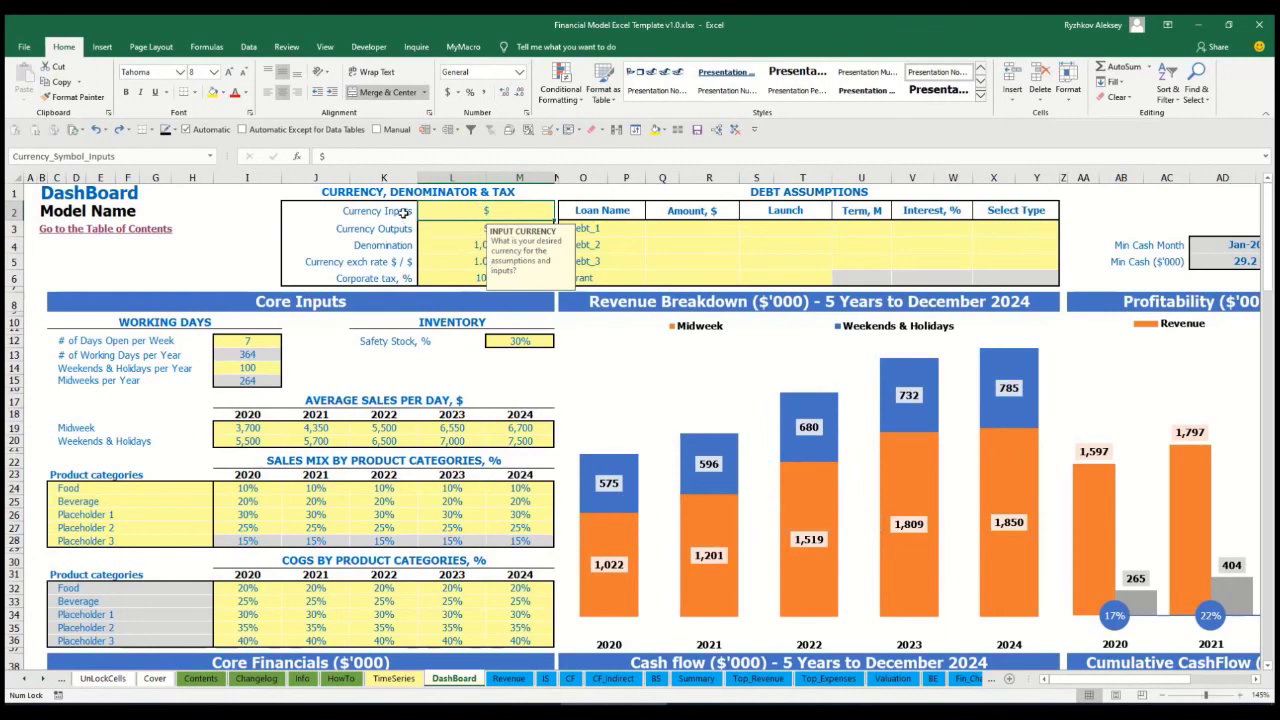
# Set the input currency to USD in the DashBoard's currency, denominator and tax assumptions
pyautogui.click(231, 218)
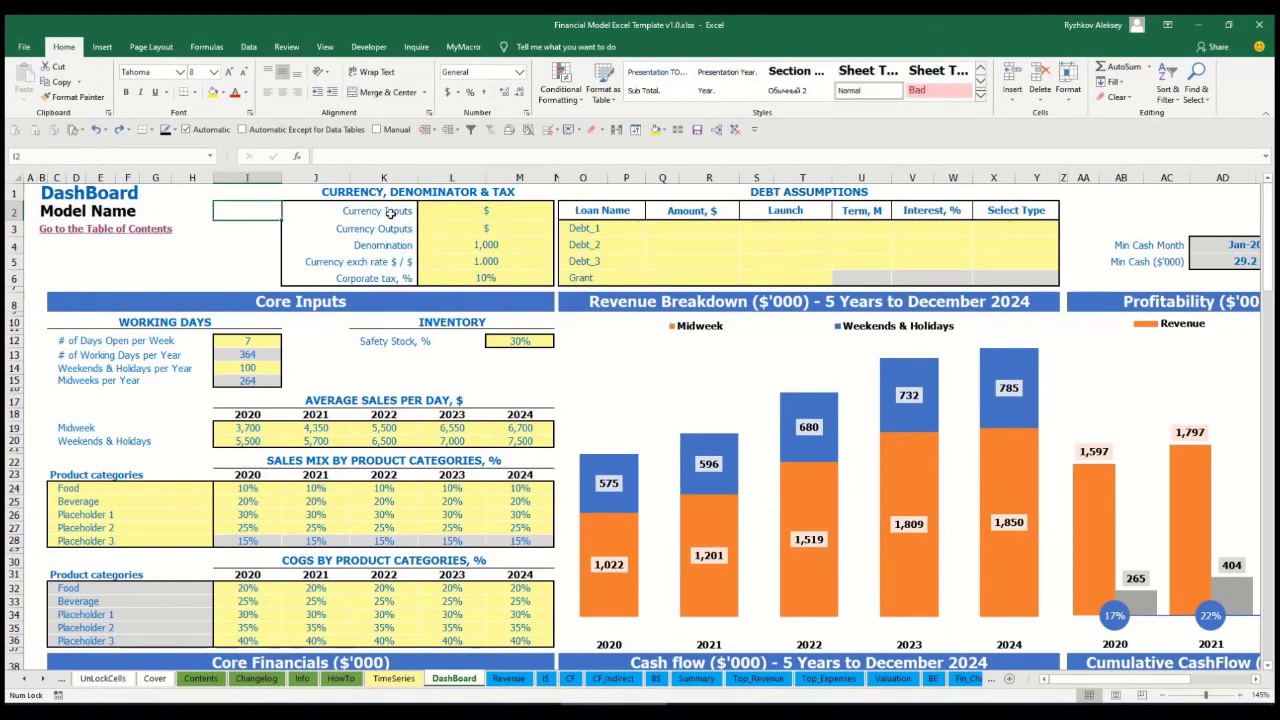
pyautogui.click(469, 212)
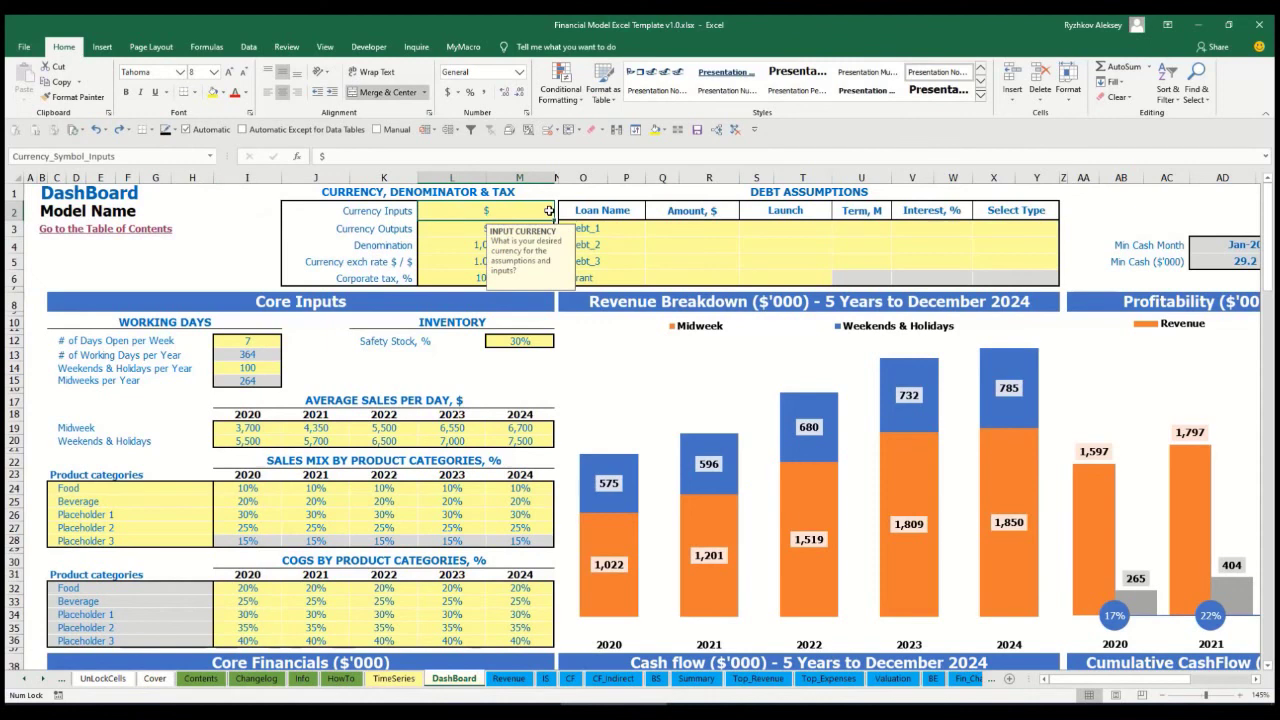
pyautogui.click(439, 231)
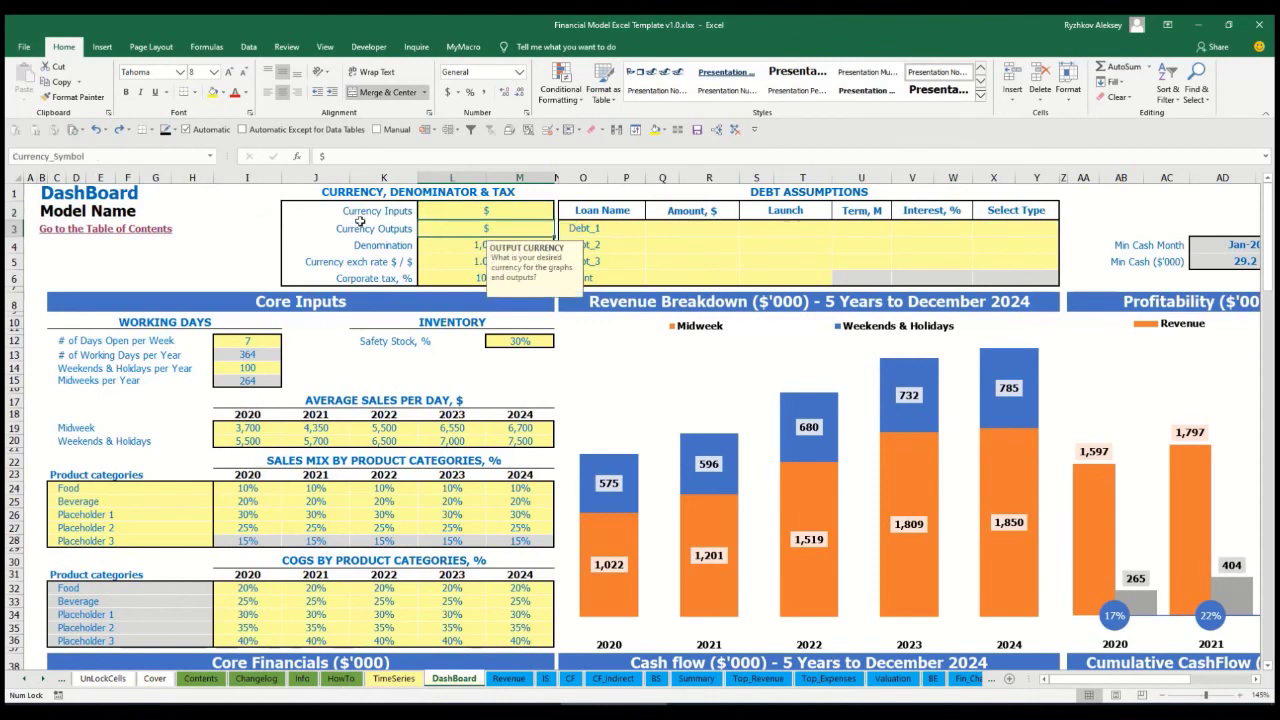
pyautogui.click(457, 213)
pyautogui.click(455, 229)
pyautogui.click(472, 213)
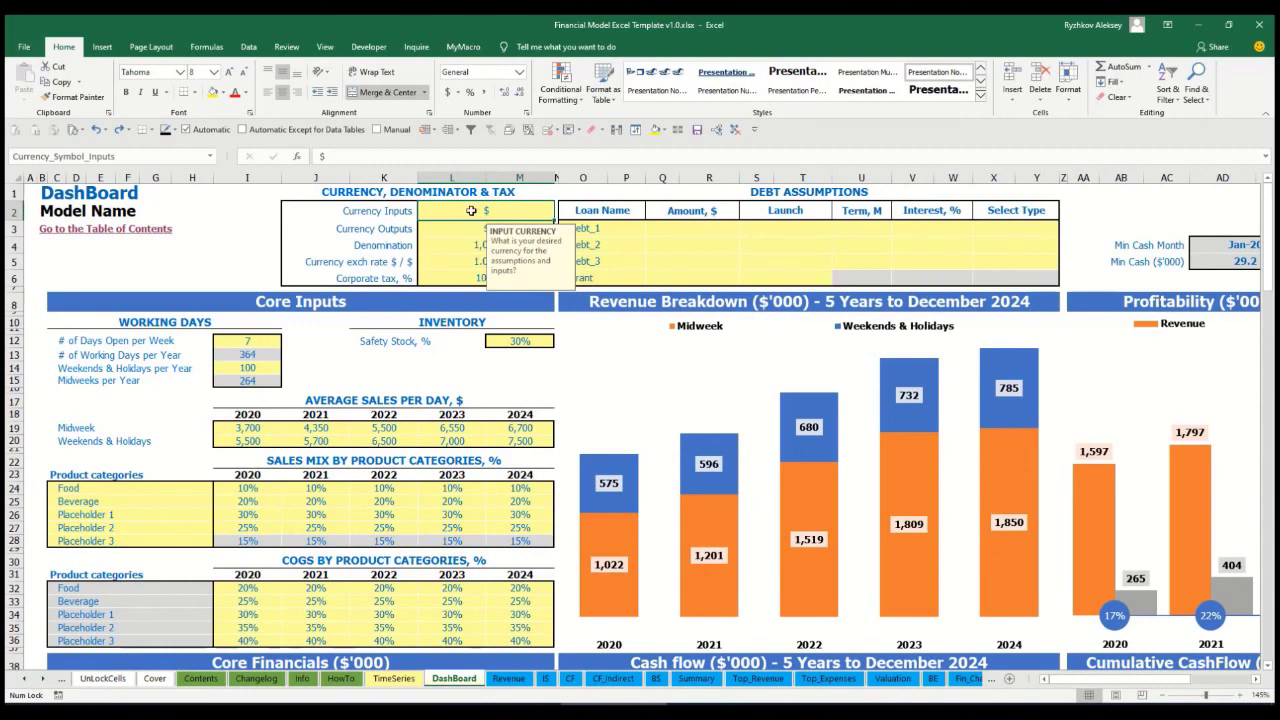
pyautogui.write('USD')
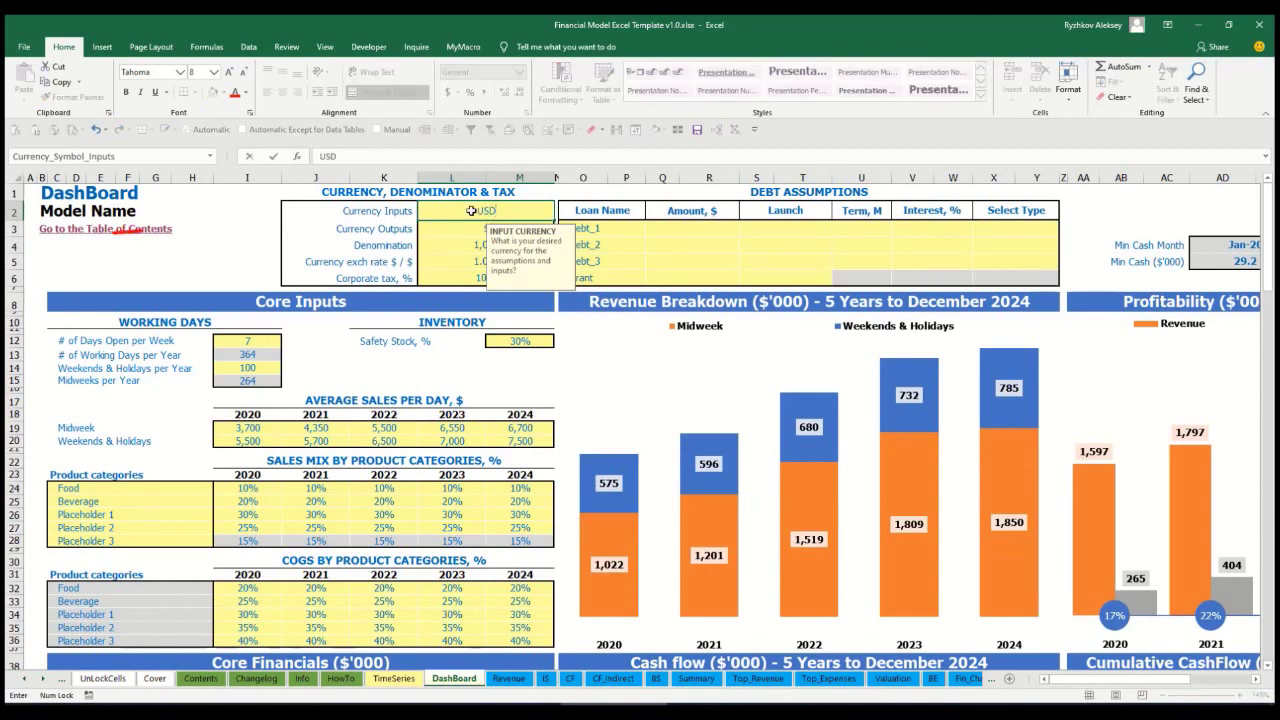
pyautogui.press('Return')
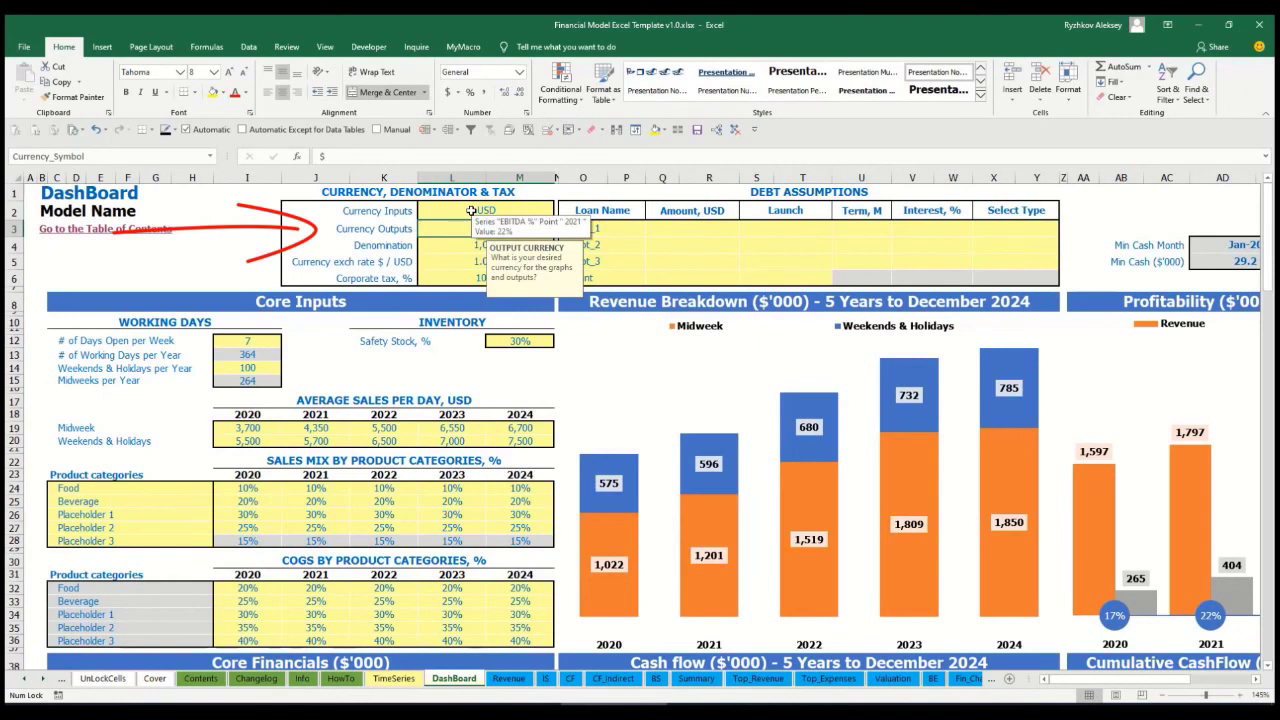
# Set the output currency for the graphs and reports to EUR
pyautogui.write('EUR')
pyautogui.press('Return')
pyautogui.press('Return')
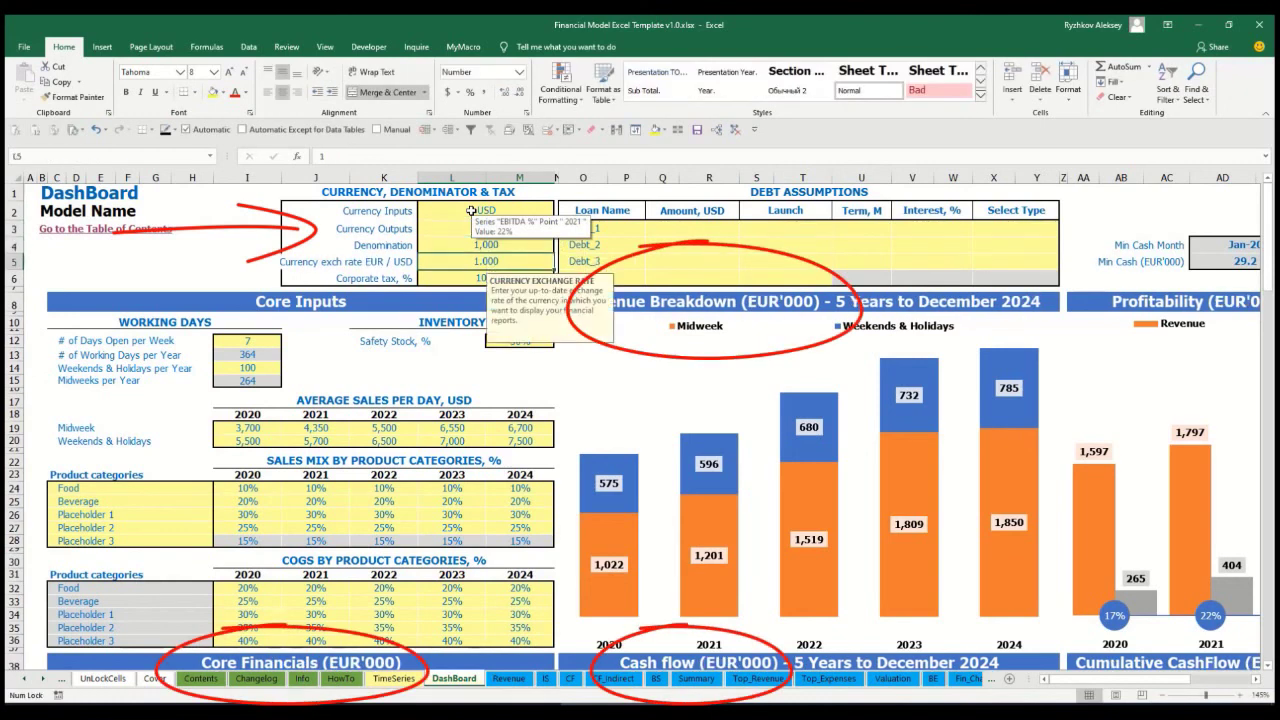
pyautogui.click(257, 235)
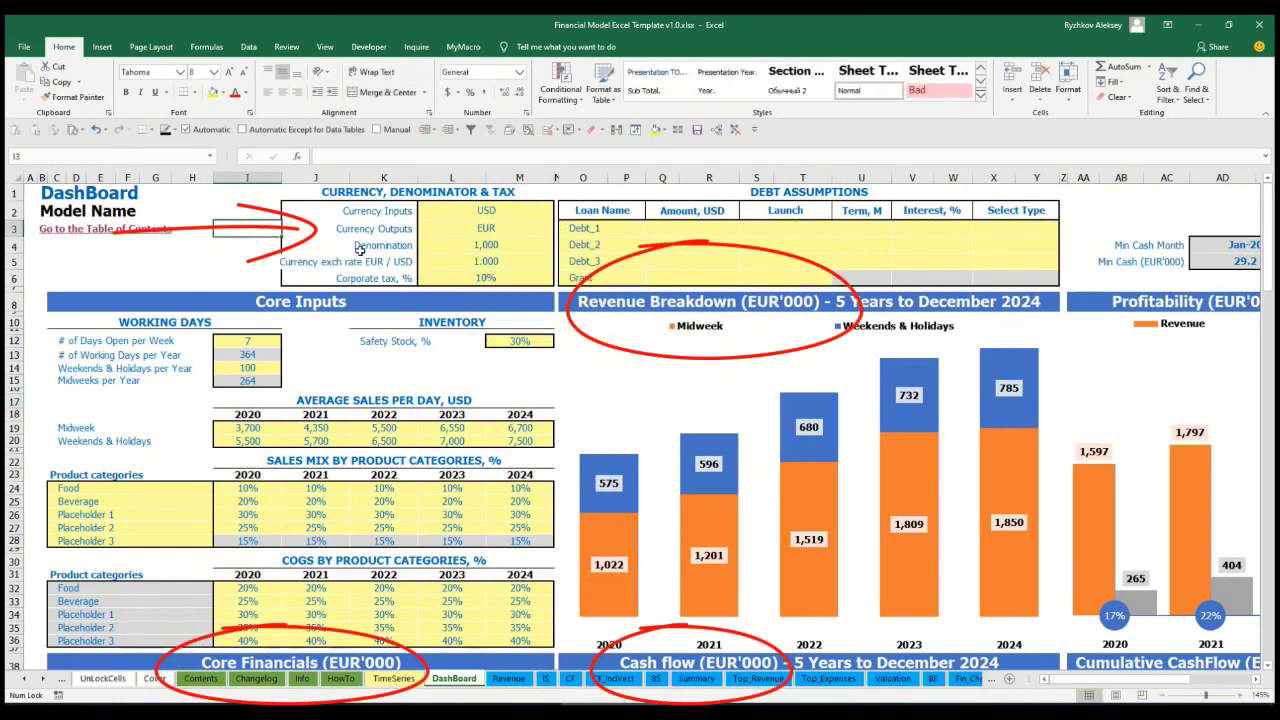
# Set the EUR / USD currency exchange rate to 1.2 and review it with the input and output currencies
pyautogui.click(467, 260)
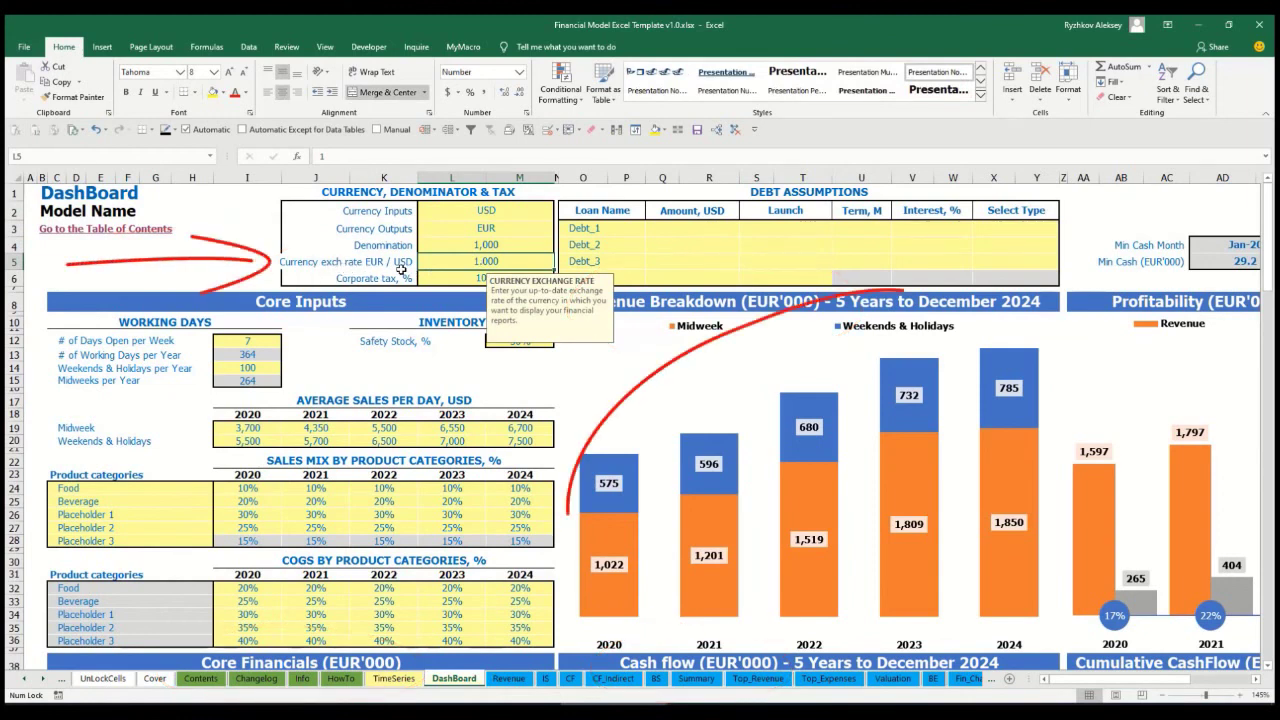
pyautogui.write('1.2')
pyautogui.press('Return')
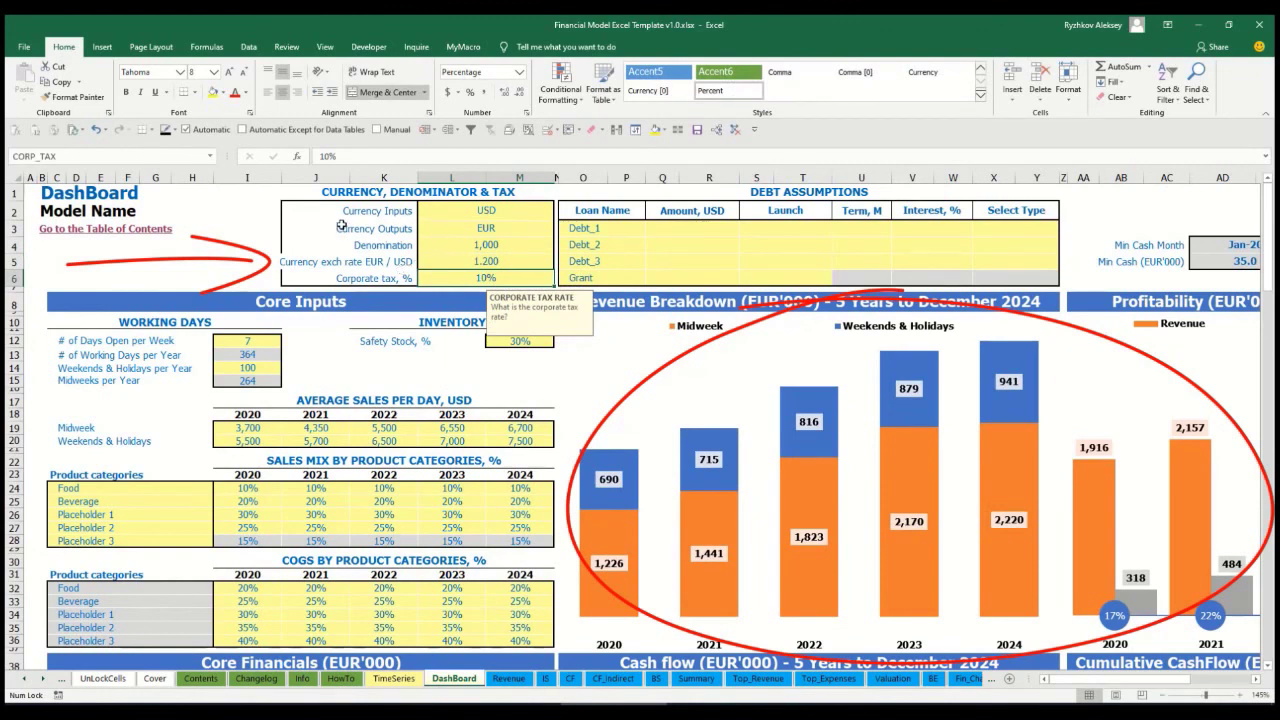
pyautogui.click(463, 211)
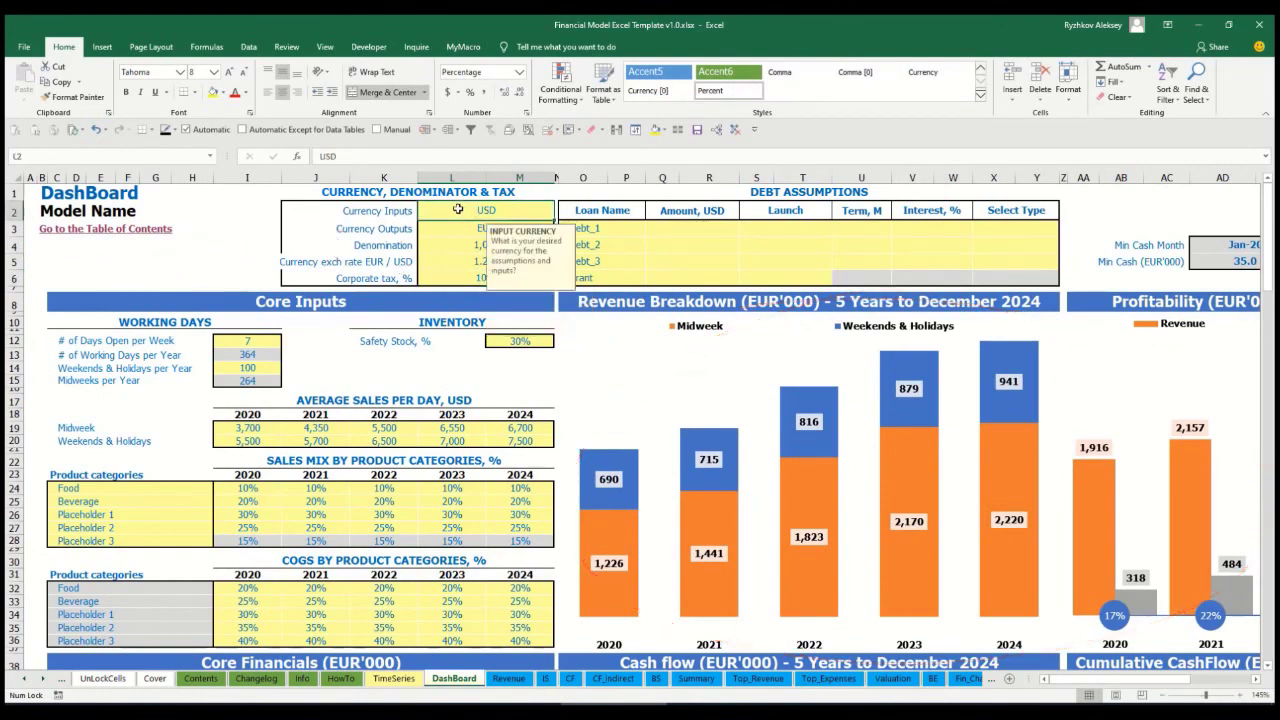
pyautogui.click(450, 230)
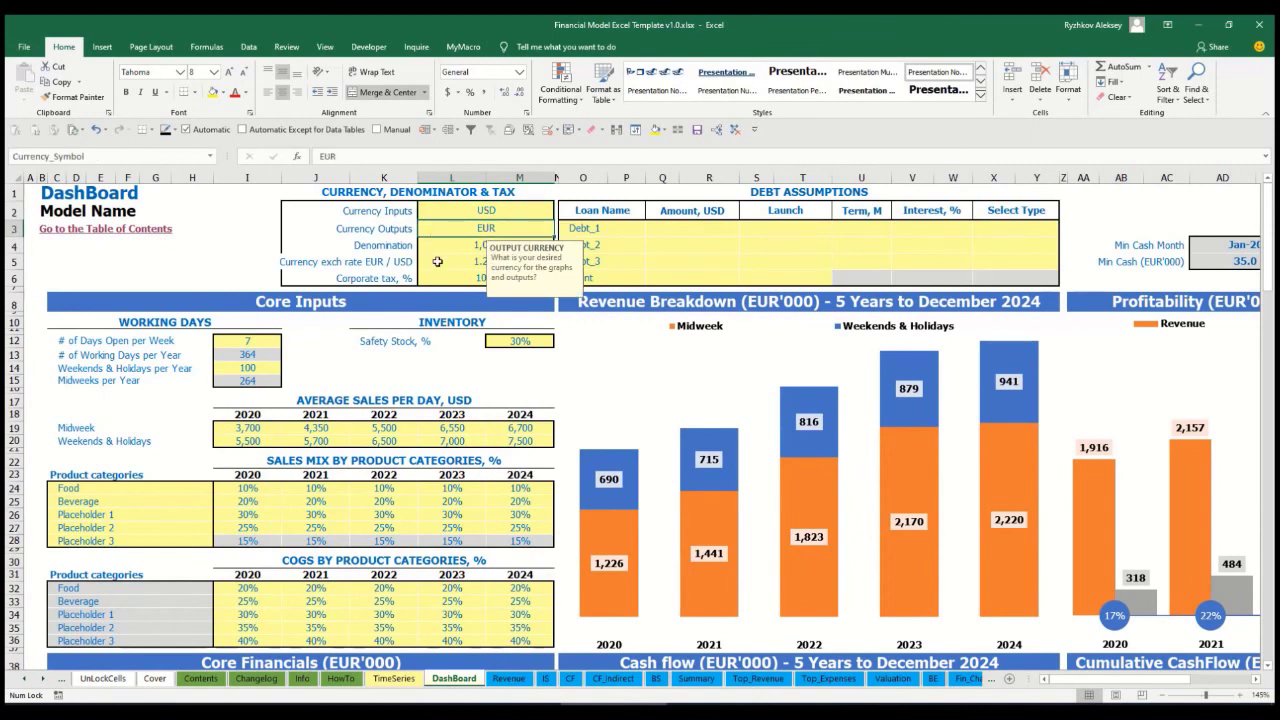
pyautogui.click(437, 262)
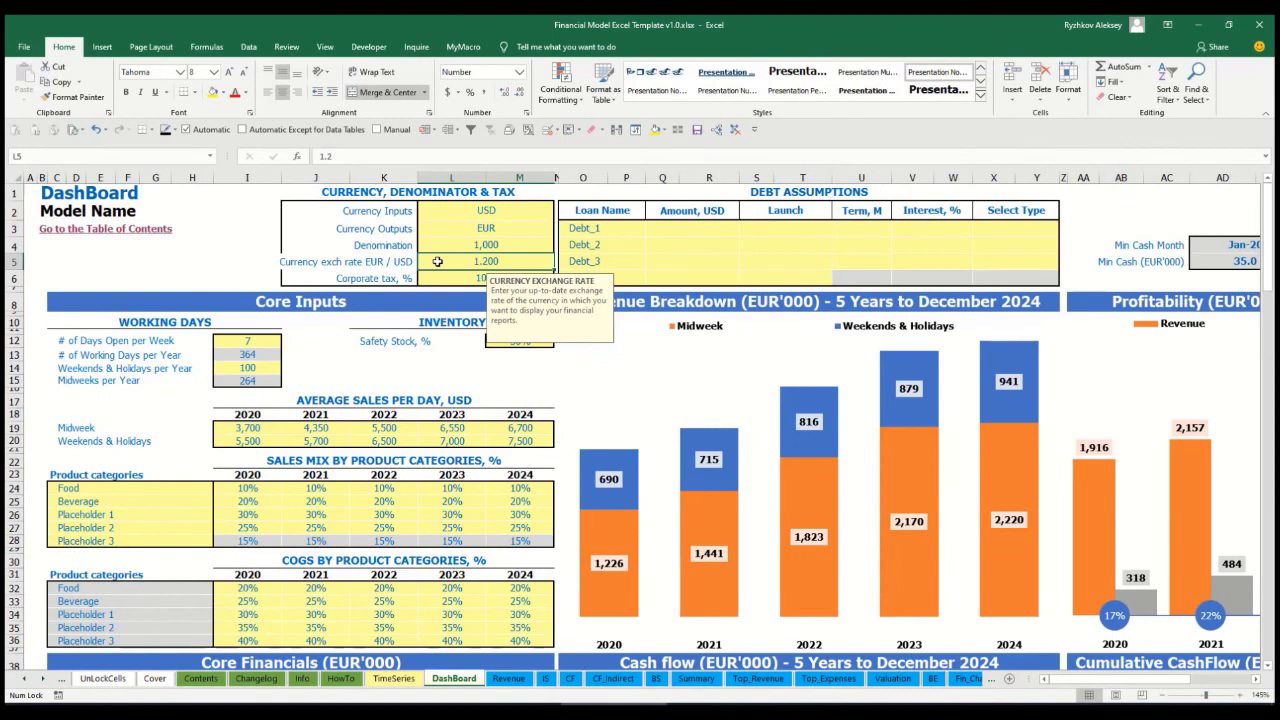
# Select the outputs denomination and view how the Summary sheet presents the financial statements under it
pyautogui.click(473, 243)
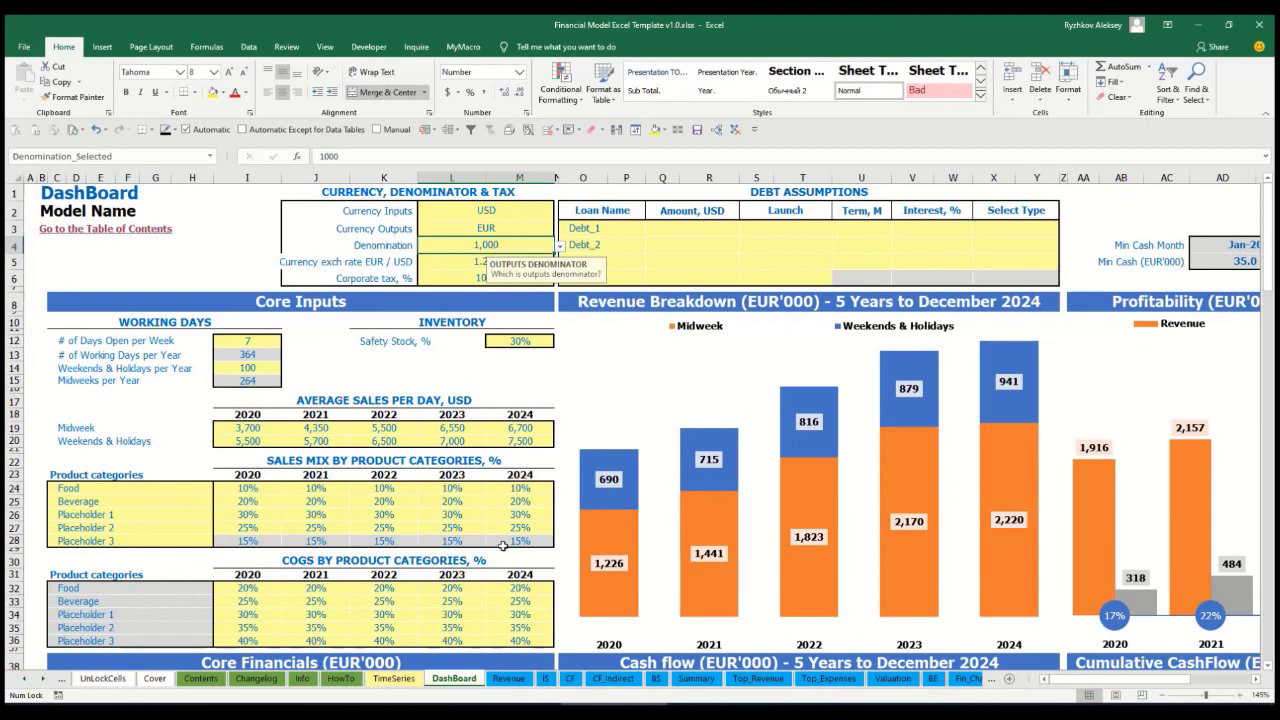
pyautogui.click(702, 679)
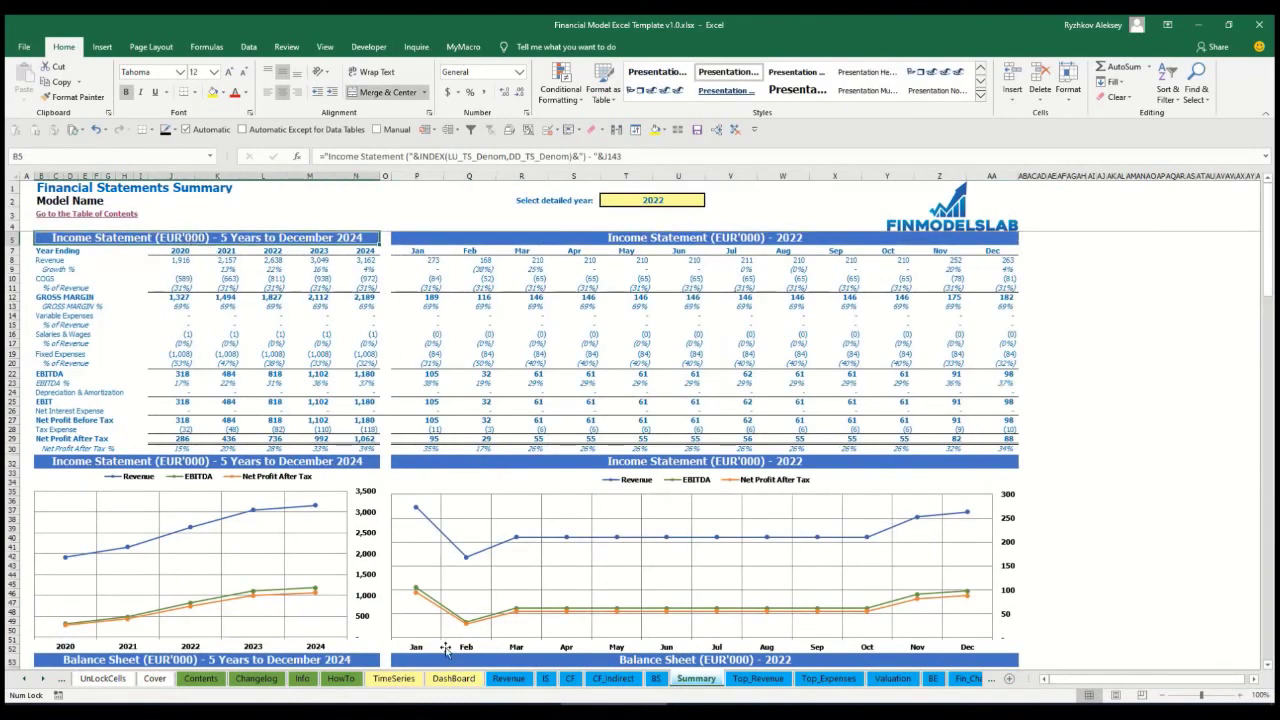
pyautogui.click(453, 679)
# Set the outputs denomination to 1,000,000 and check its effect on the financial statements summary
pyautogui.click(558, 248)
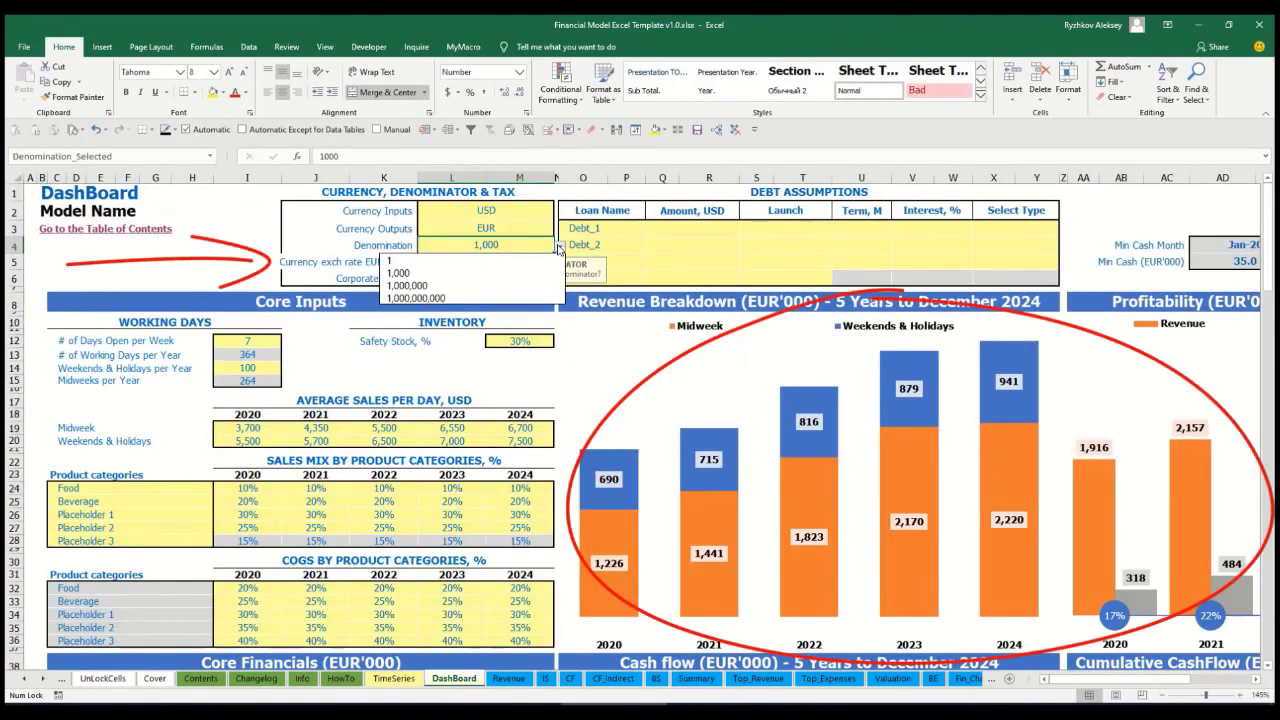
pyautogui.click(491, 287)
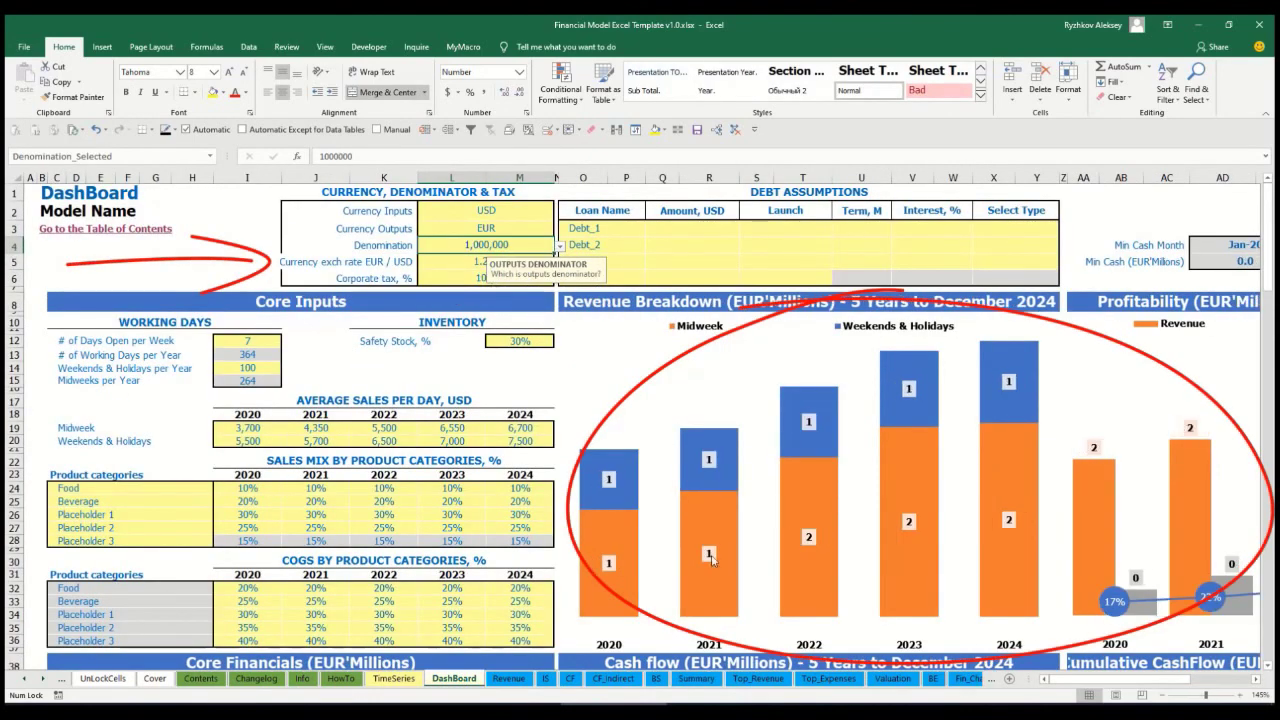
pyautogui.click(696, 679)
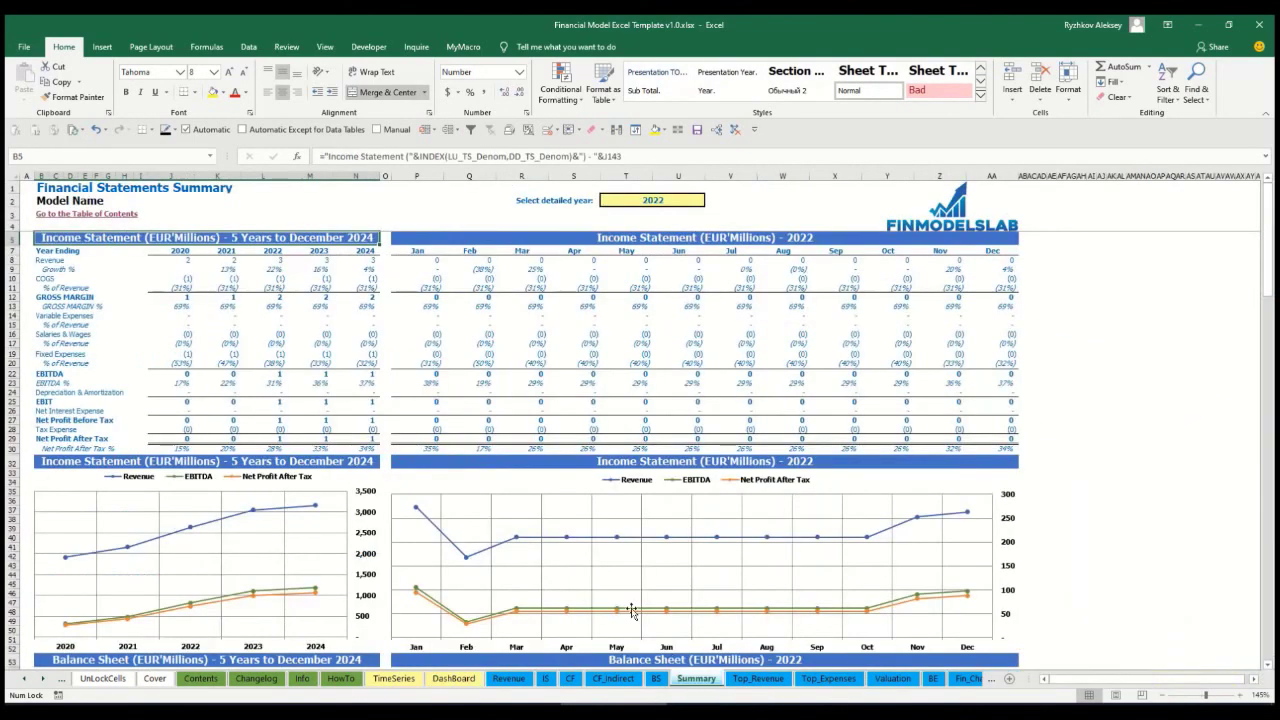
pyautogui.click(534, 238)
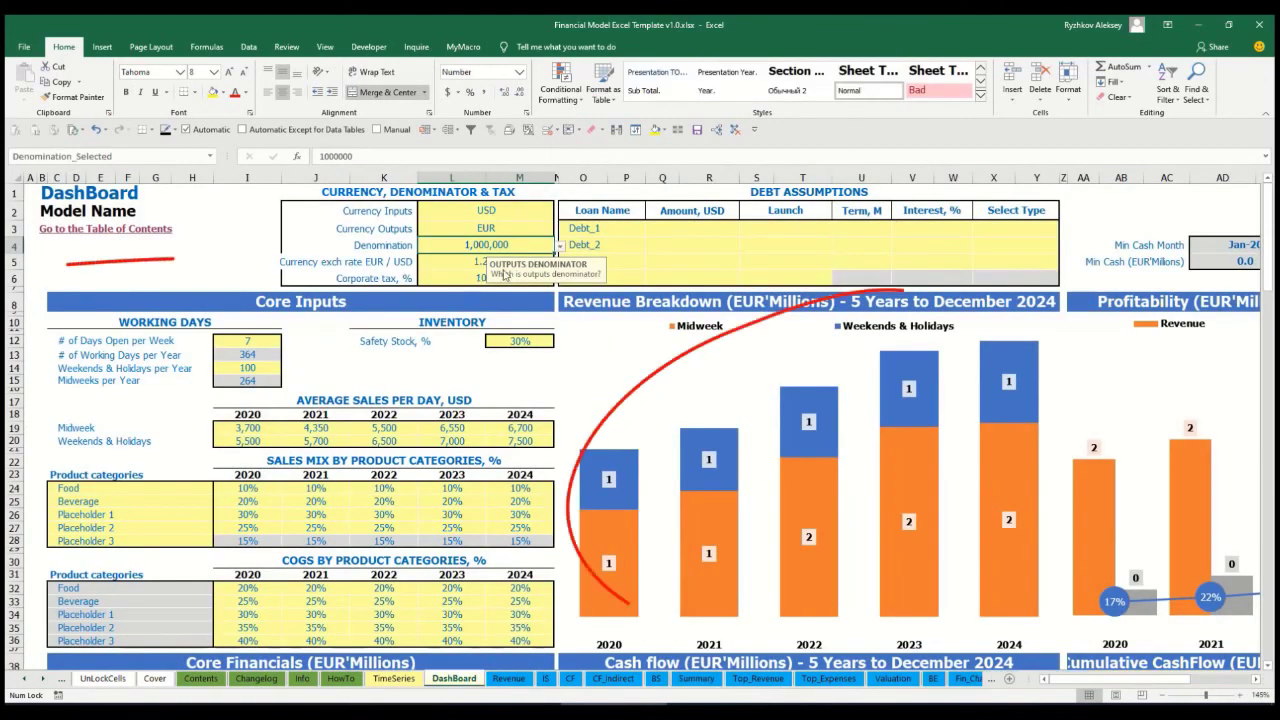
# Set the DashBoard's outputs denomination to 1 and check its effect on the Summary sheet
pyautogui.click(453, 679)
pyautogui.click(557, 246)
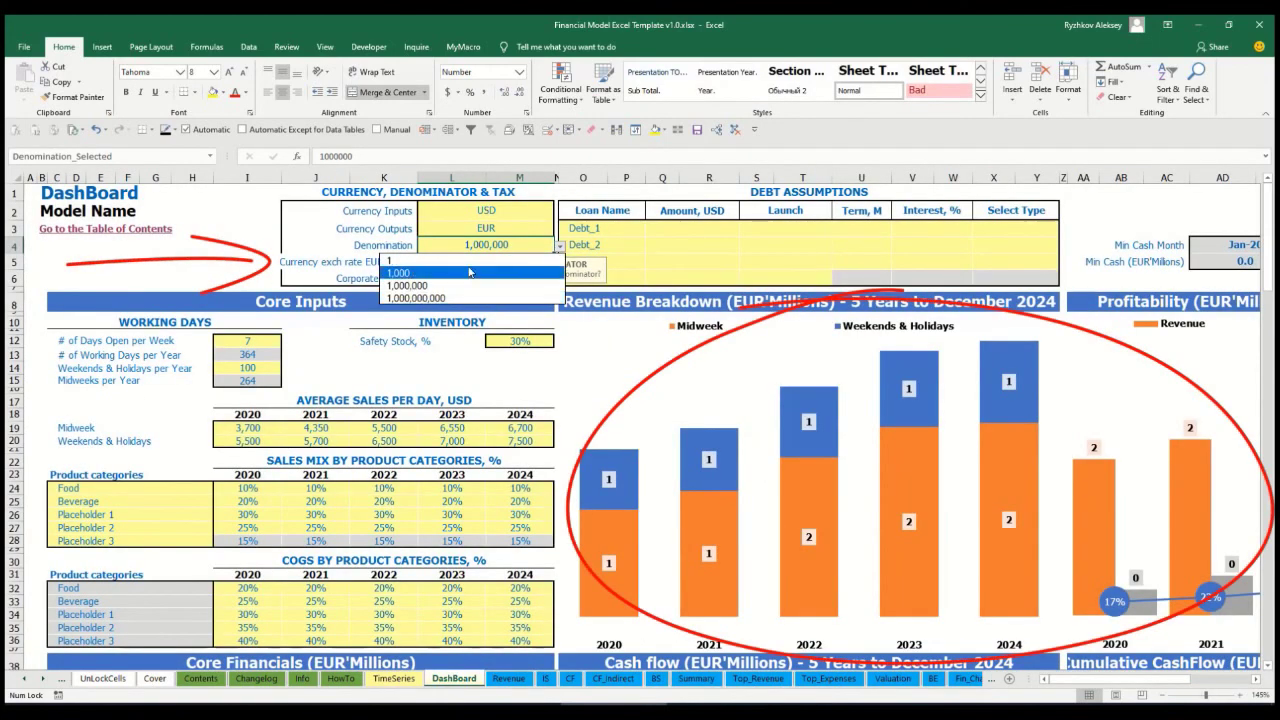
pyautogui.click(469, 261)
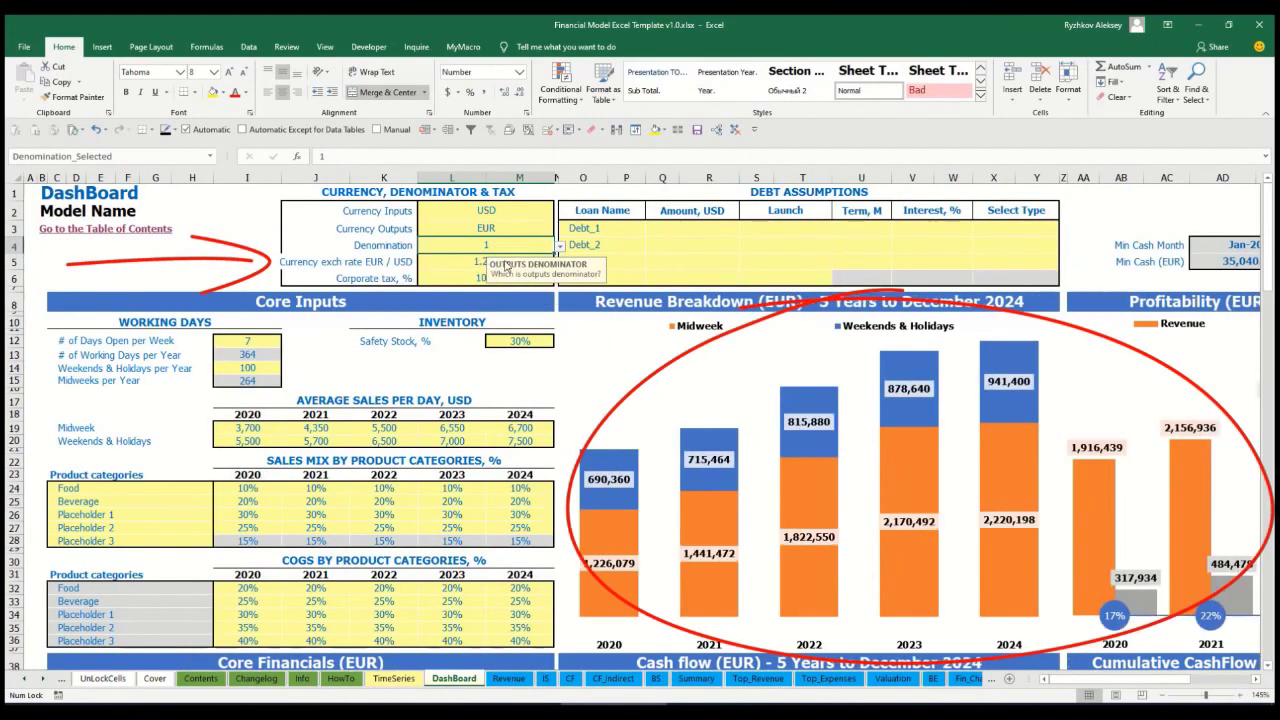
pyautogui.click(696, 679)
pyautogui.click(453, 679)
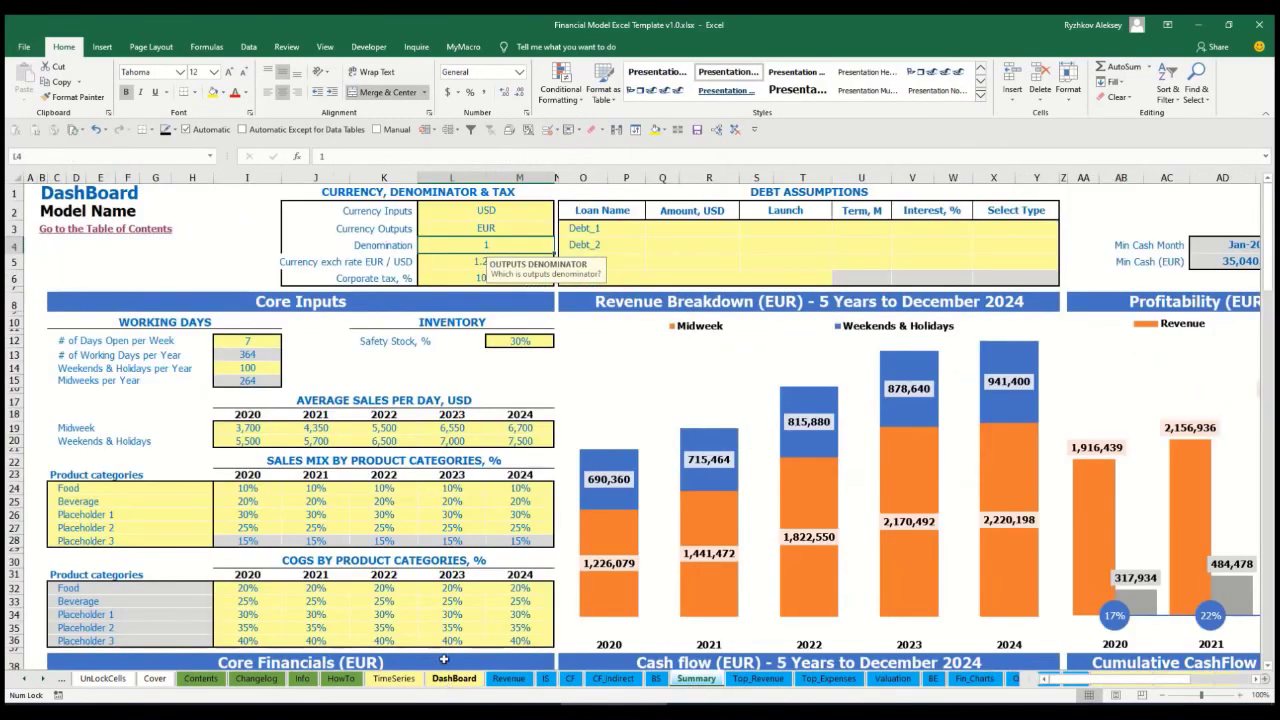
# Set the corporate tax rate to 15% and examine the Tax Expense row in the Income Statement
pyautogui.click(457, 272)
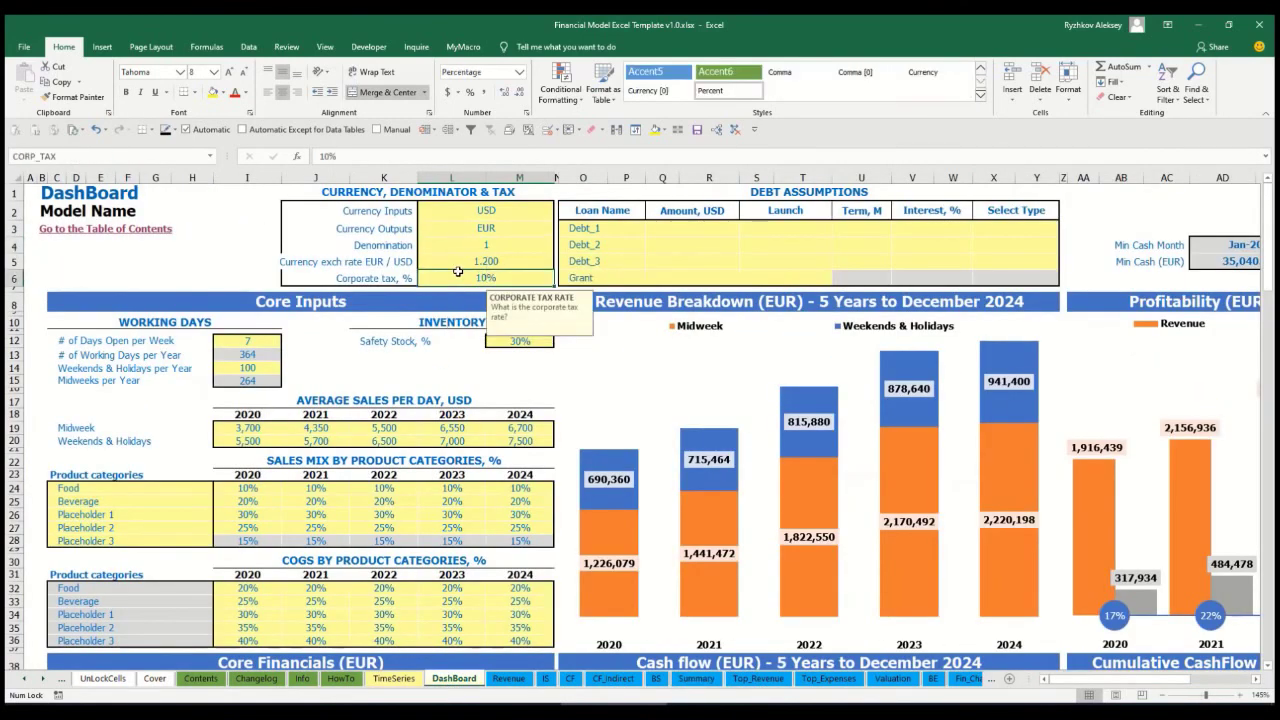
pyautogui.write('15')
pyautogui.press('Return')
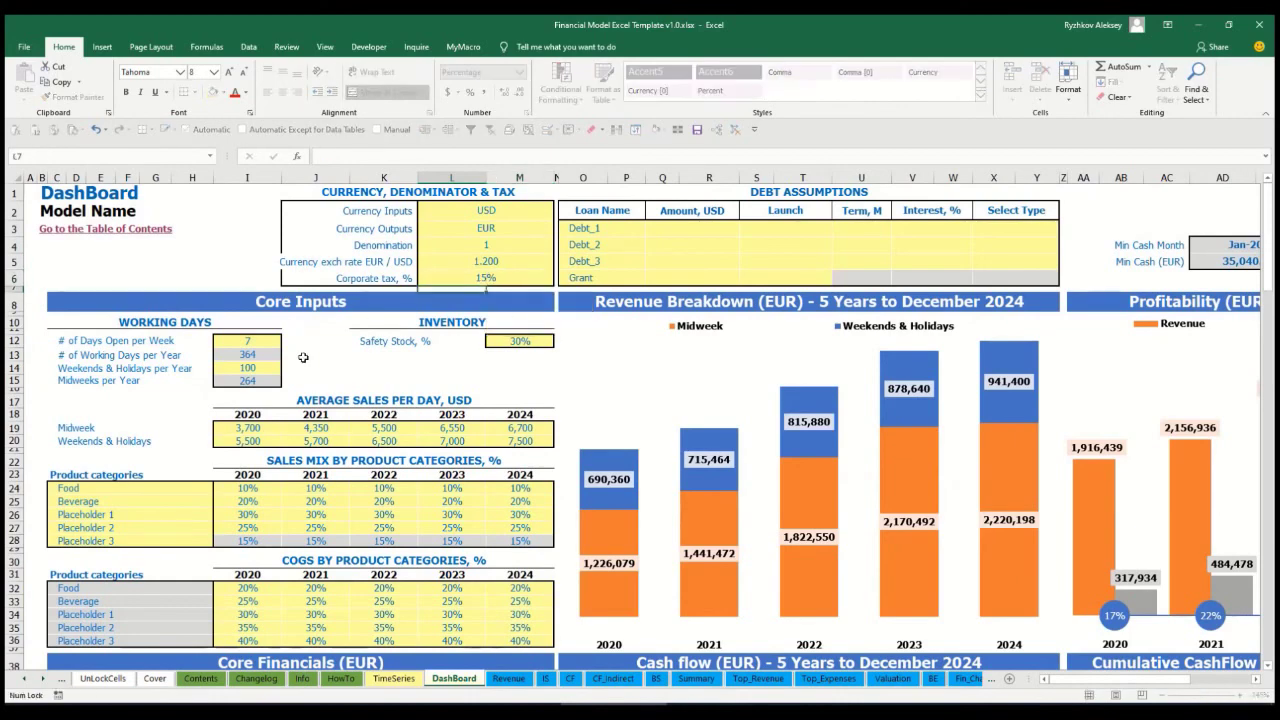
pyautogui.click(546, 679)
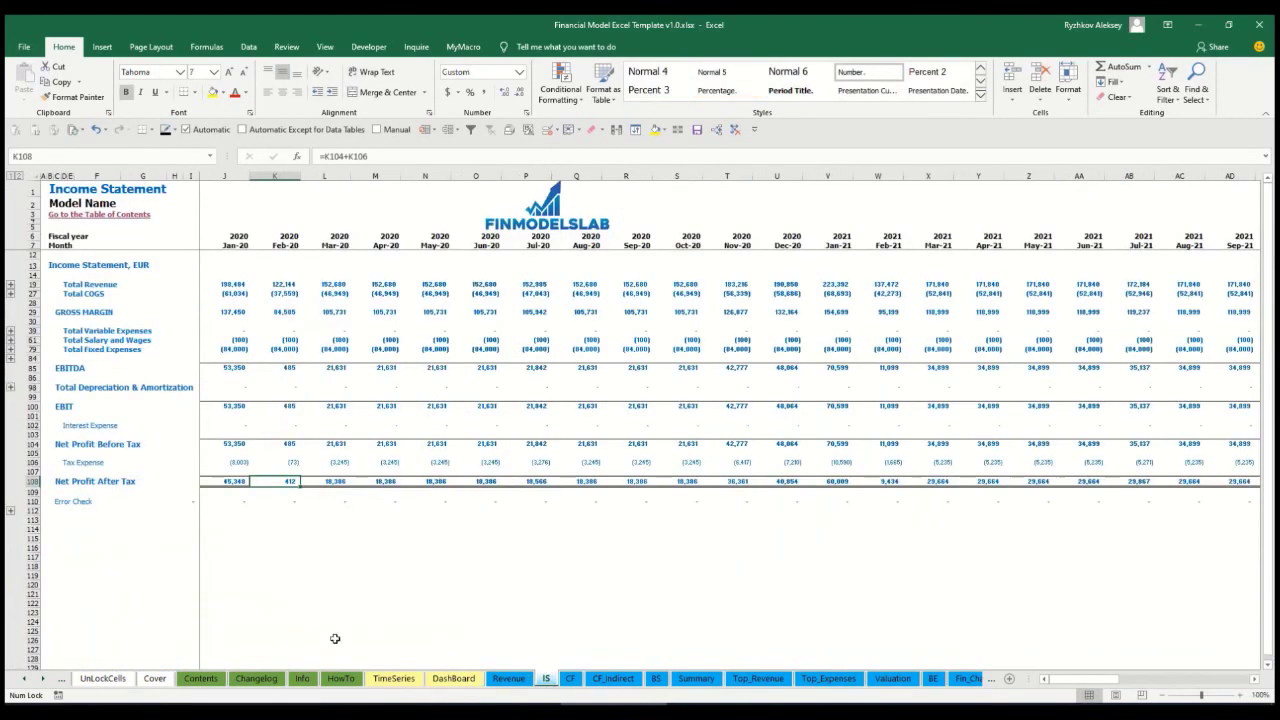
pyautogui.click(33, 463)
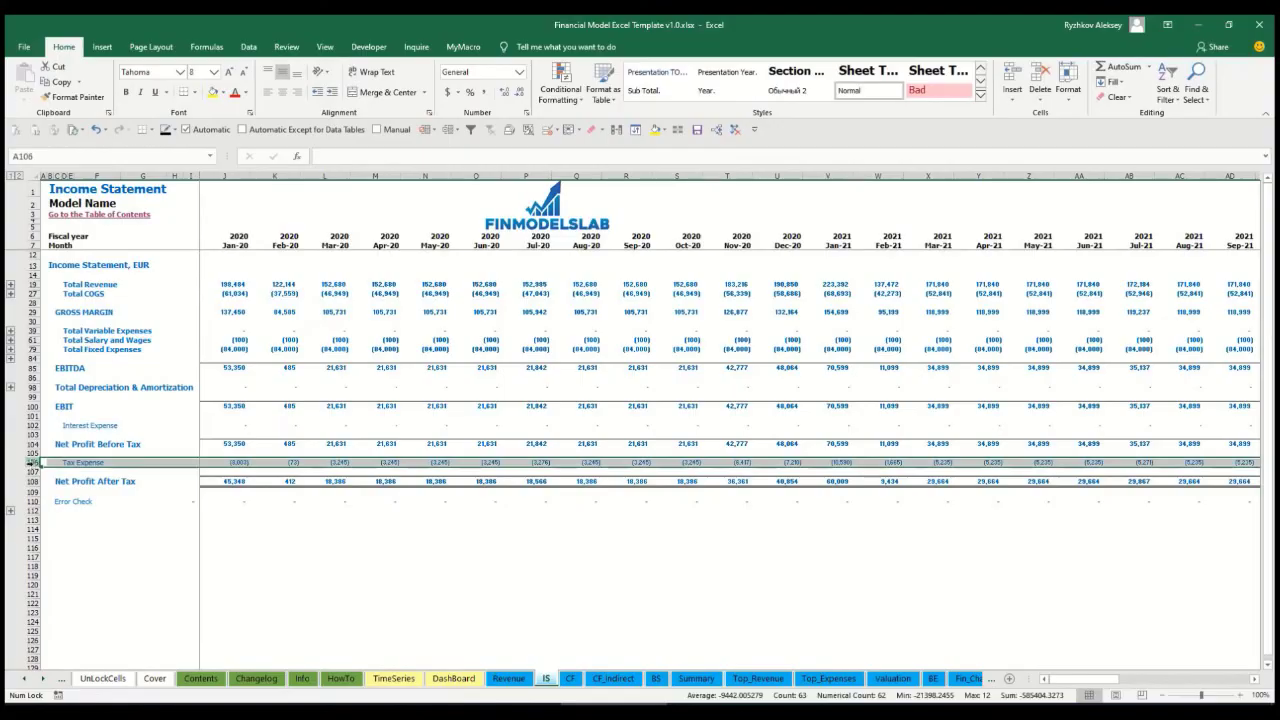